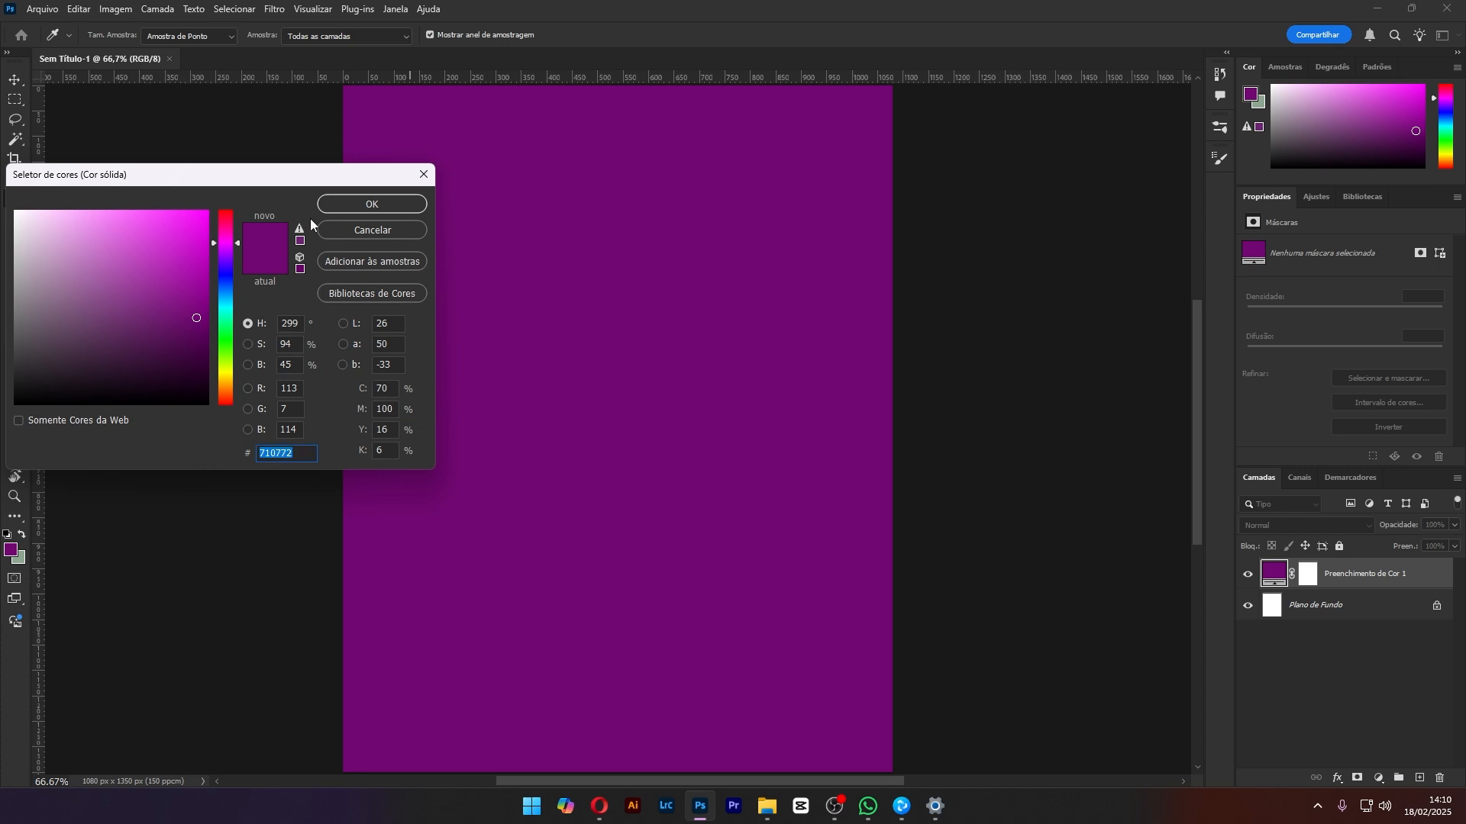
Confirm the purple solid color fill #710772 as the poster background
{"action": "left_click", "coordinate": [362, 203]}
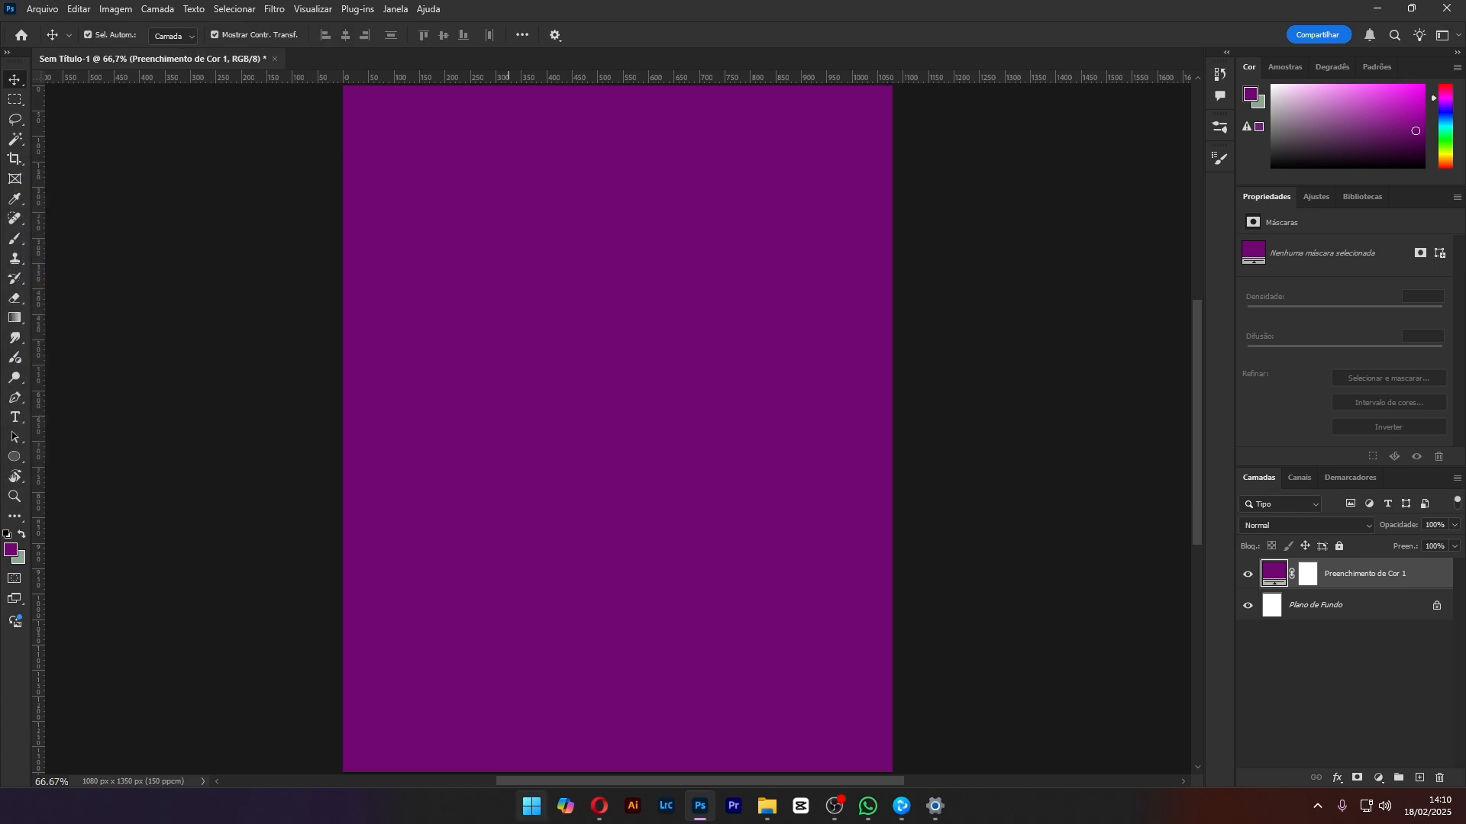
{"action": "key", "text": "b"}
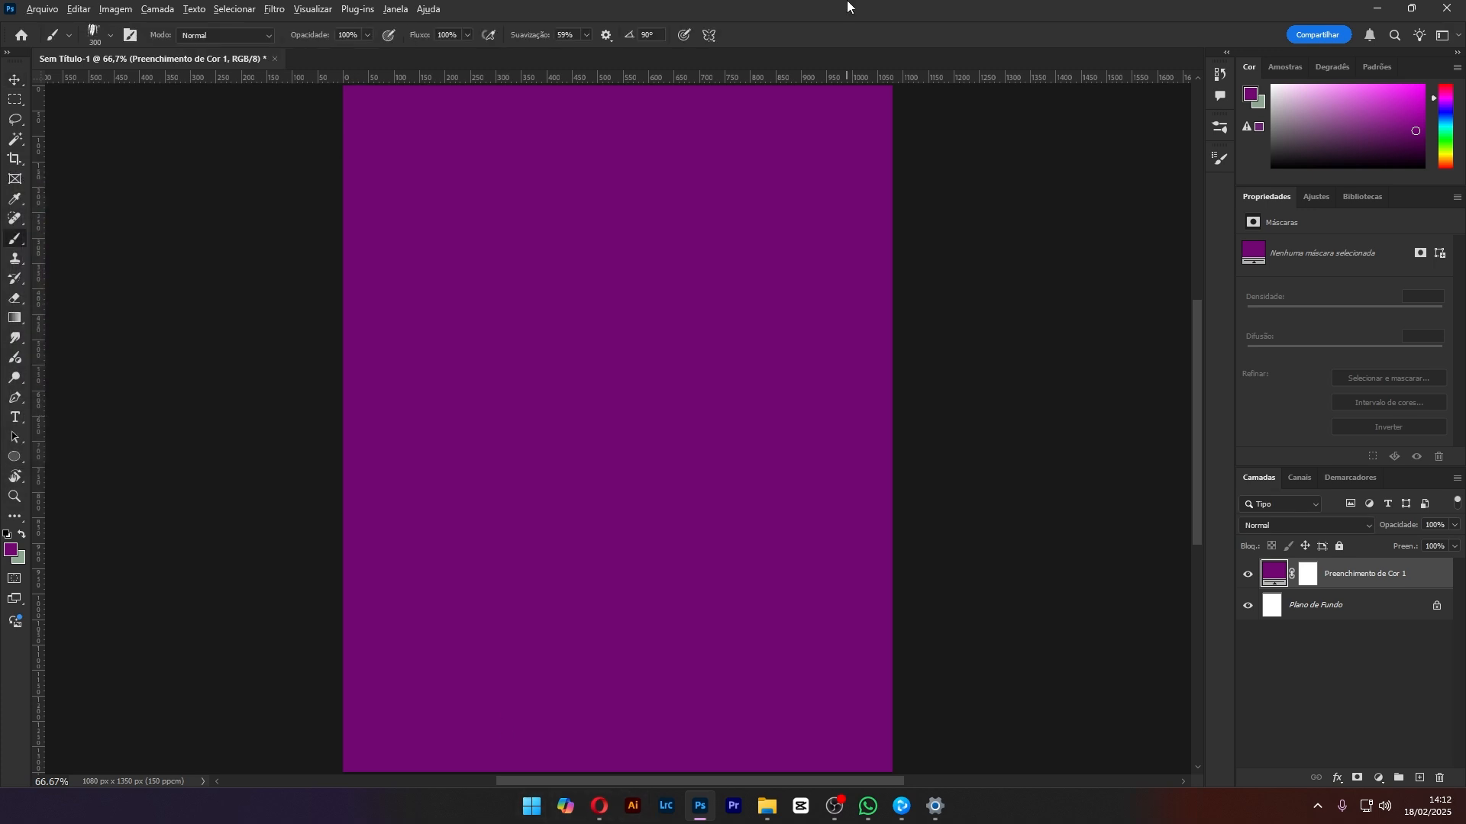
Switch to the Imagens folder in File Explorer and preview the black-and-white pattern files and the model photo
{"action": "key", "text": "alt+Tab"}
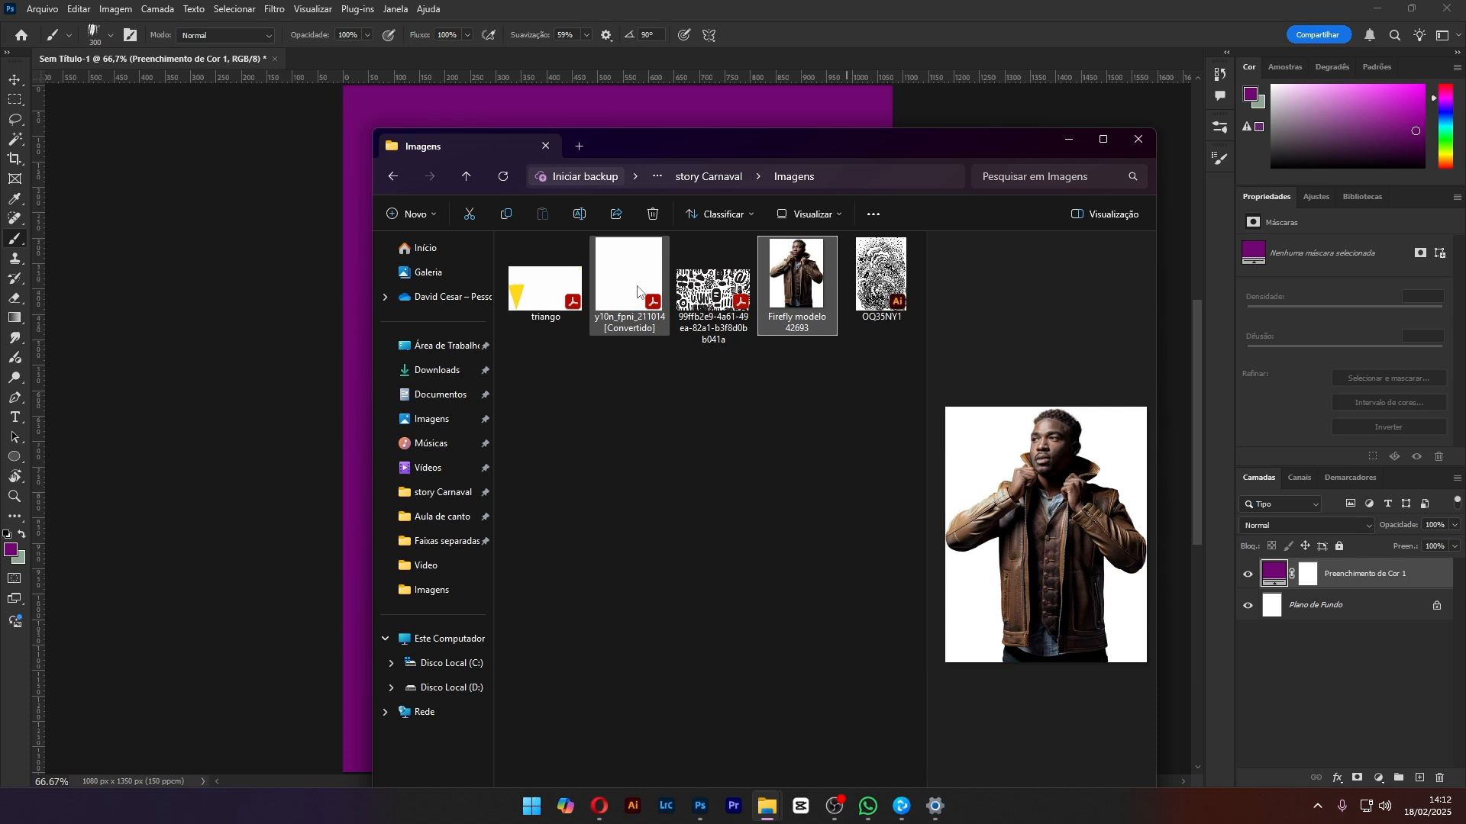
{"action": "left_click", "coordinate": [711, 286]}
{"action": "left_click", "coordinate": [873, 282]}
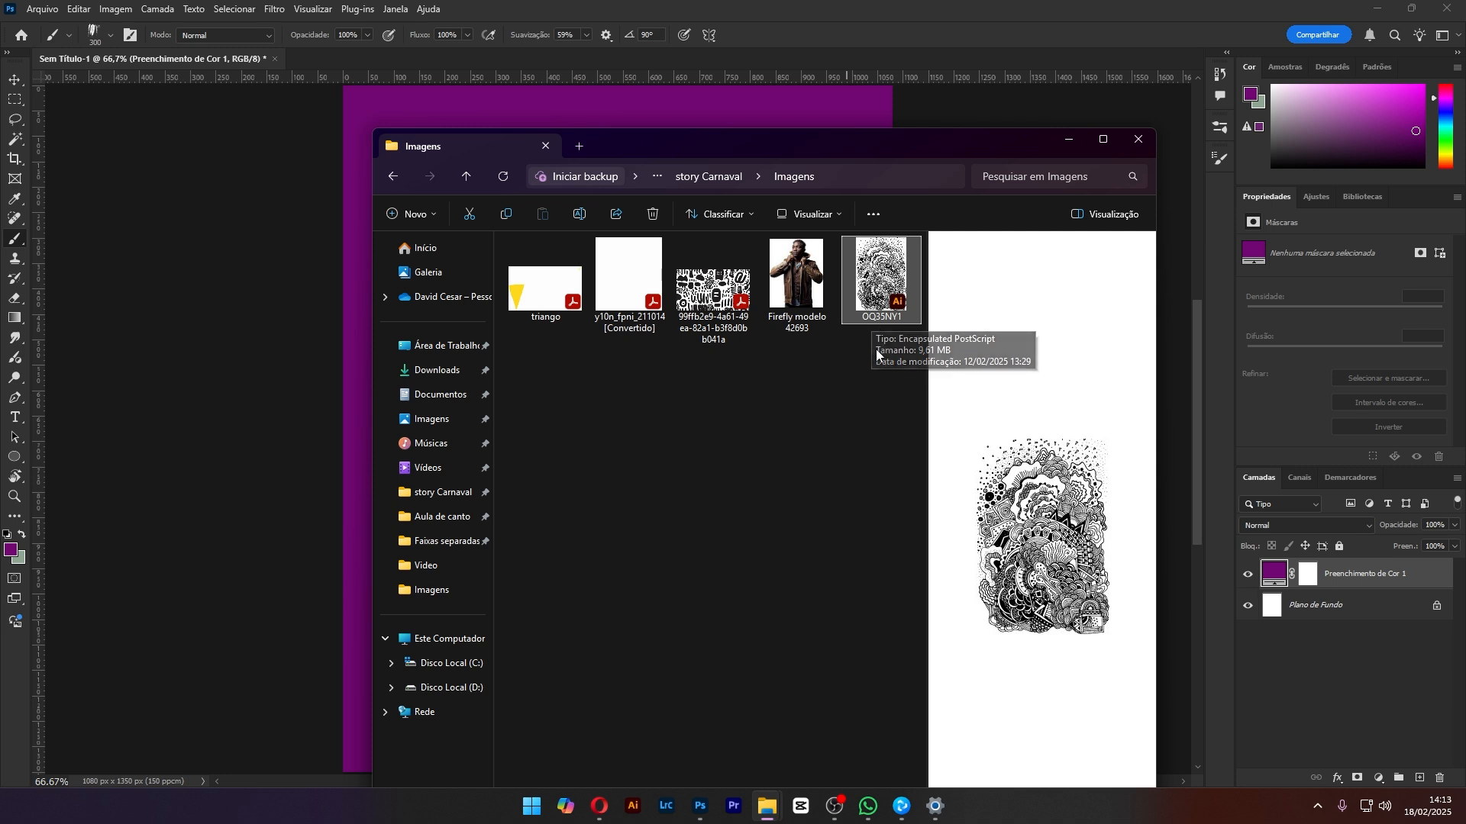
{"action": "left_click", "coordinate": [789, 290]}
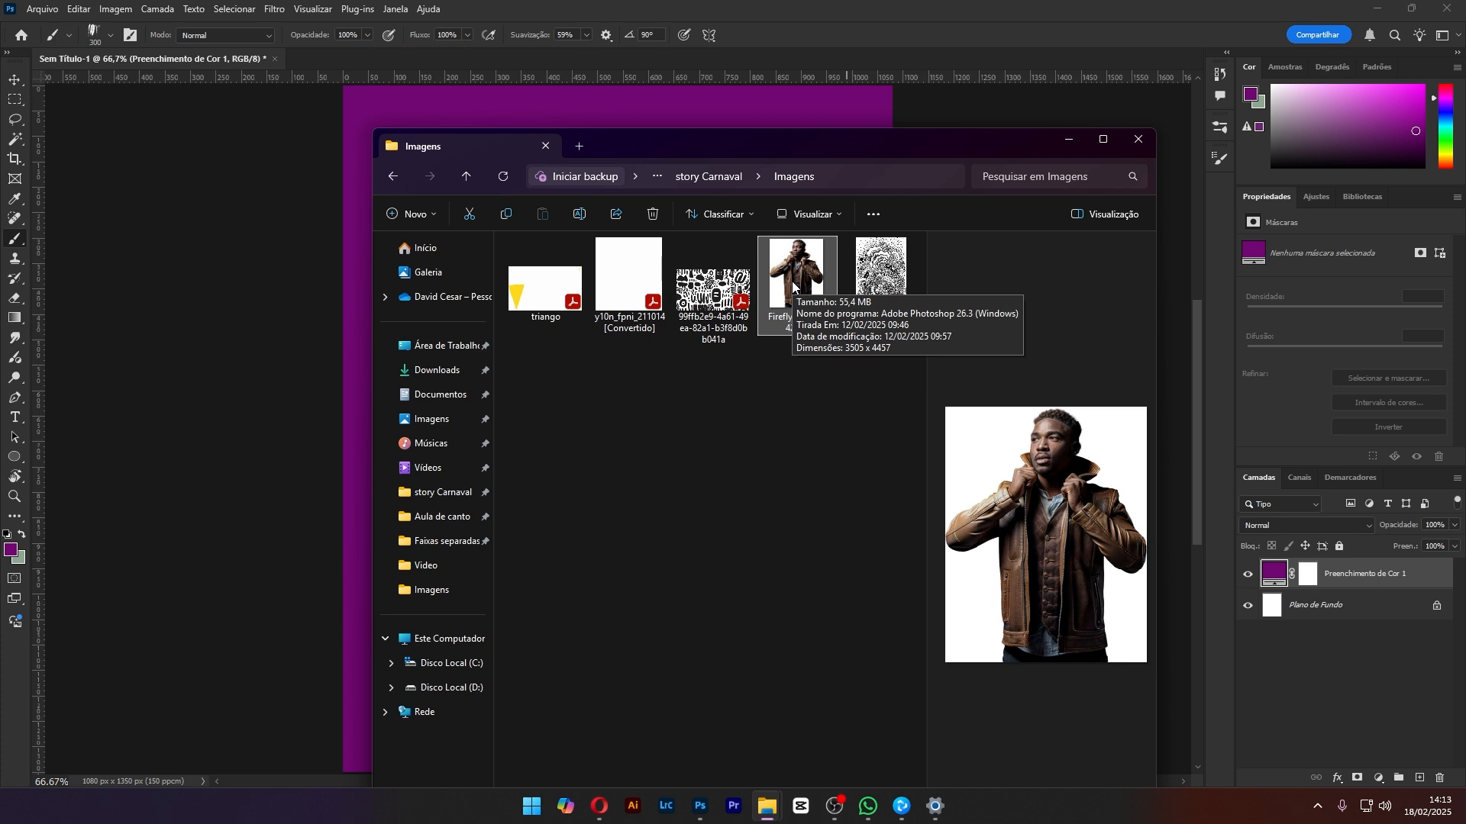
{"action": "left_click", "coordinate": [787, 414]}
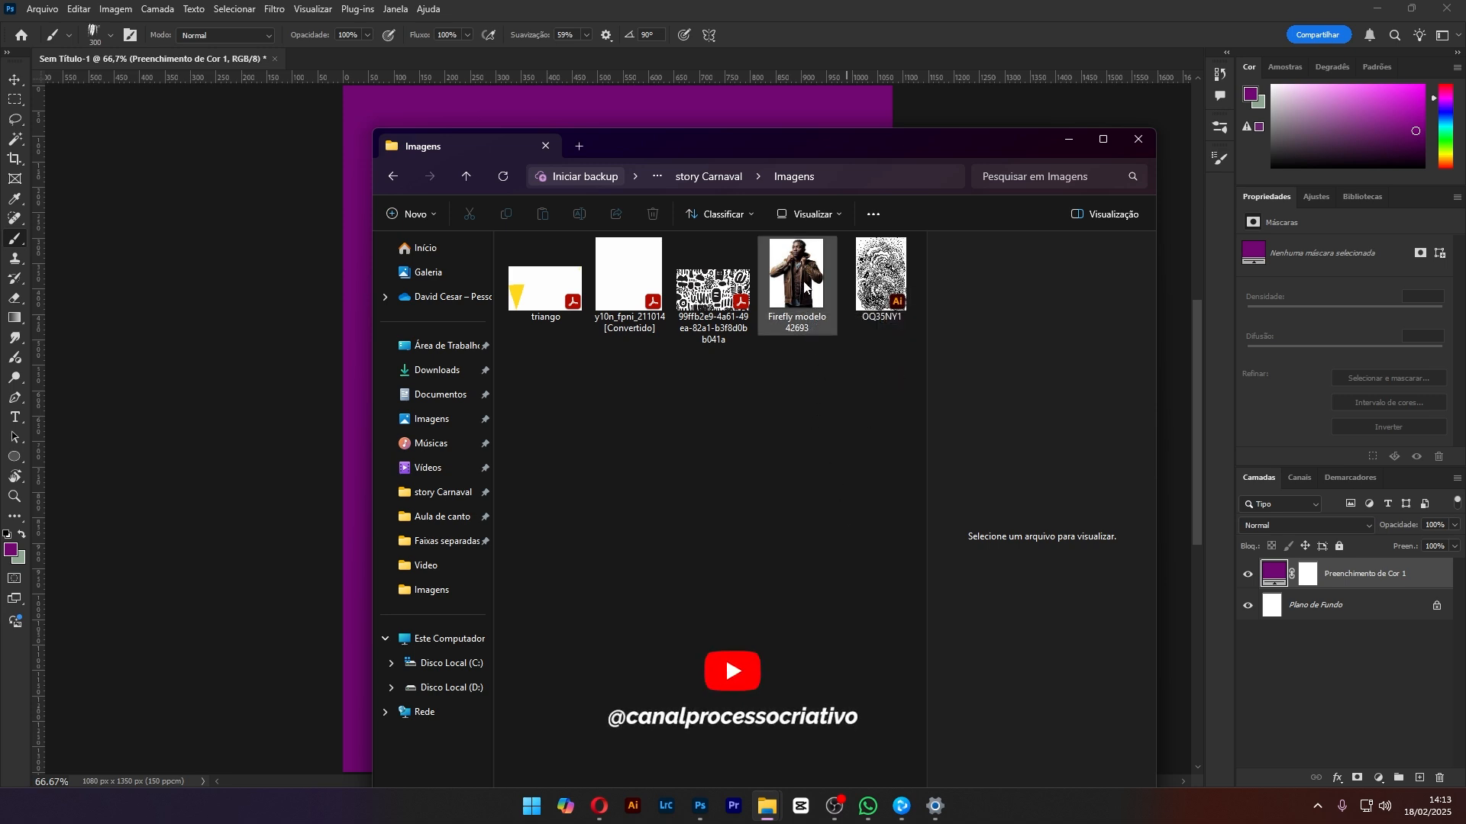
Place the Firefly modelo 42693 cutout on the purple canvas, scaled to about 6.91% and centered slightly below the middle
{"action": "left_click_drag", "start_coordinate": [797, 274], "coordinate": [344, 350]}
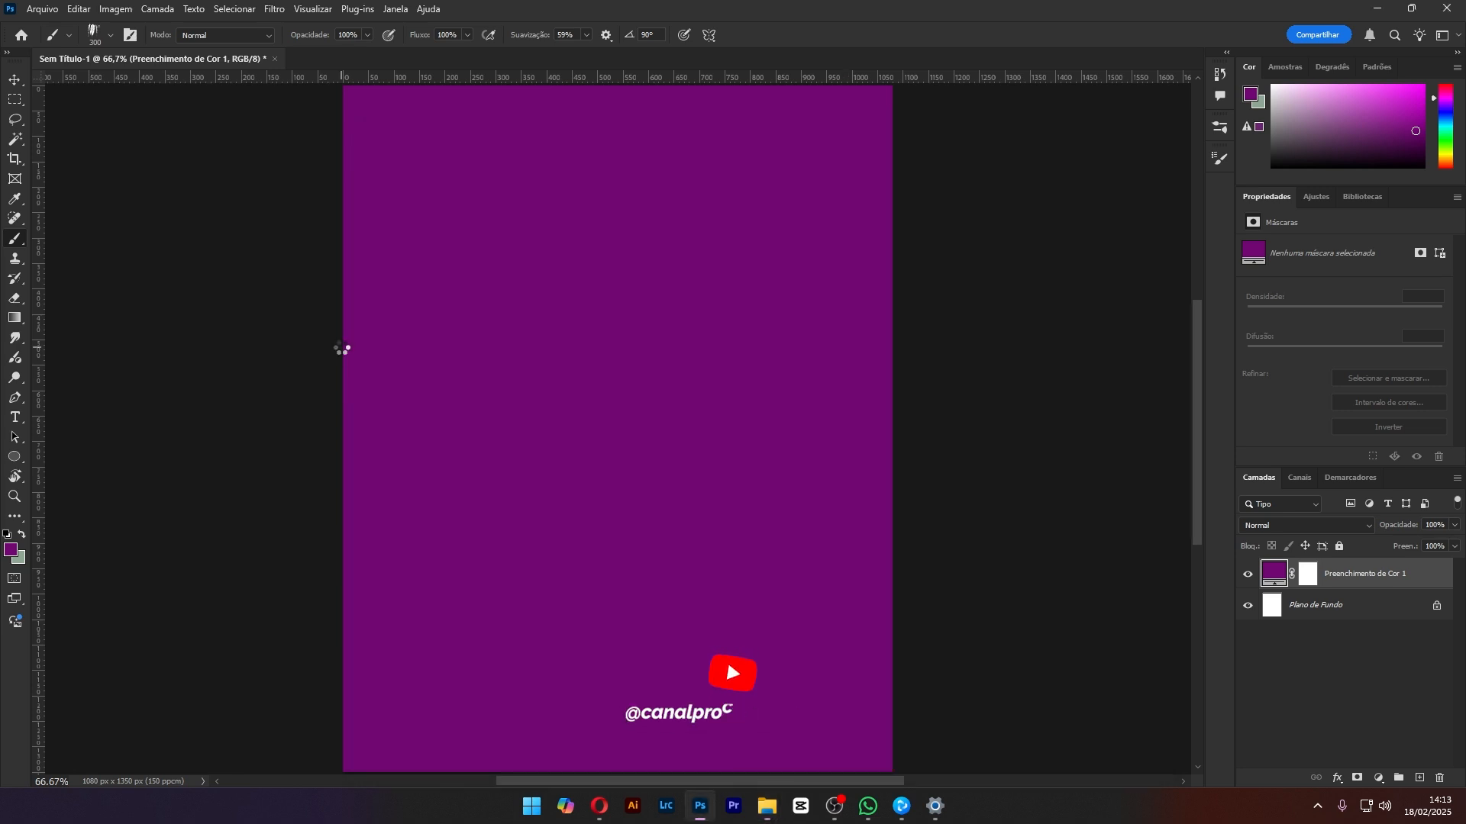
{"action": "left_click_drag", "start_coordinate": [887, 429], "coordinate": [774, 435]}
{"action": "left_click_drag", "start_coordinate": [684, 514], "coordinate": [683, 535]}
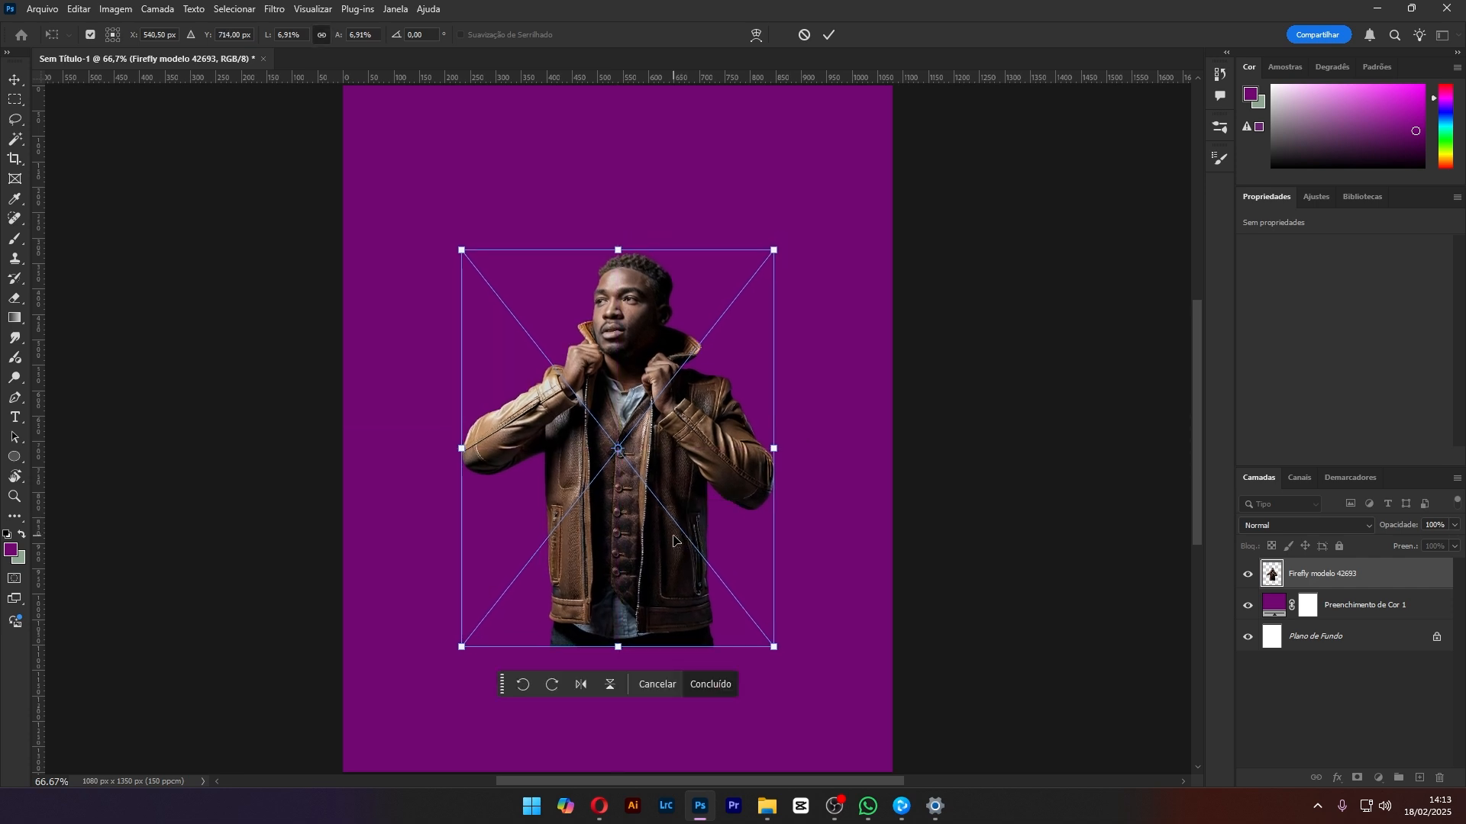
{"action": "key", "text": "Return"}
{"action": "key", "text": "b"}
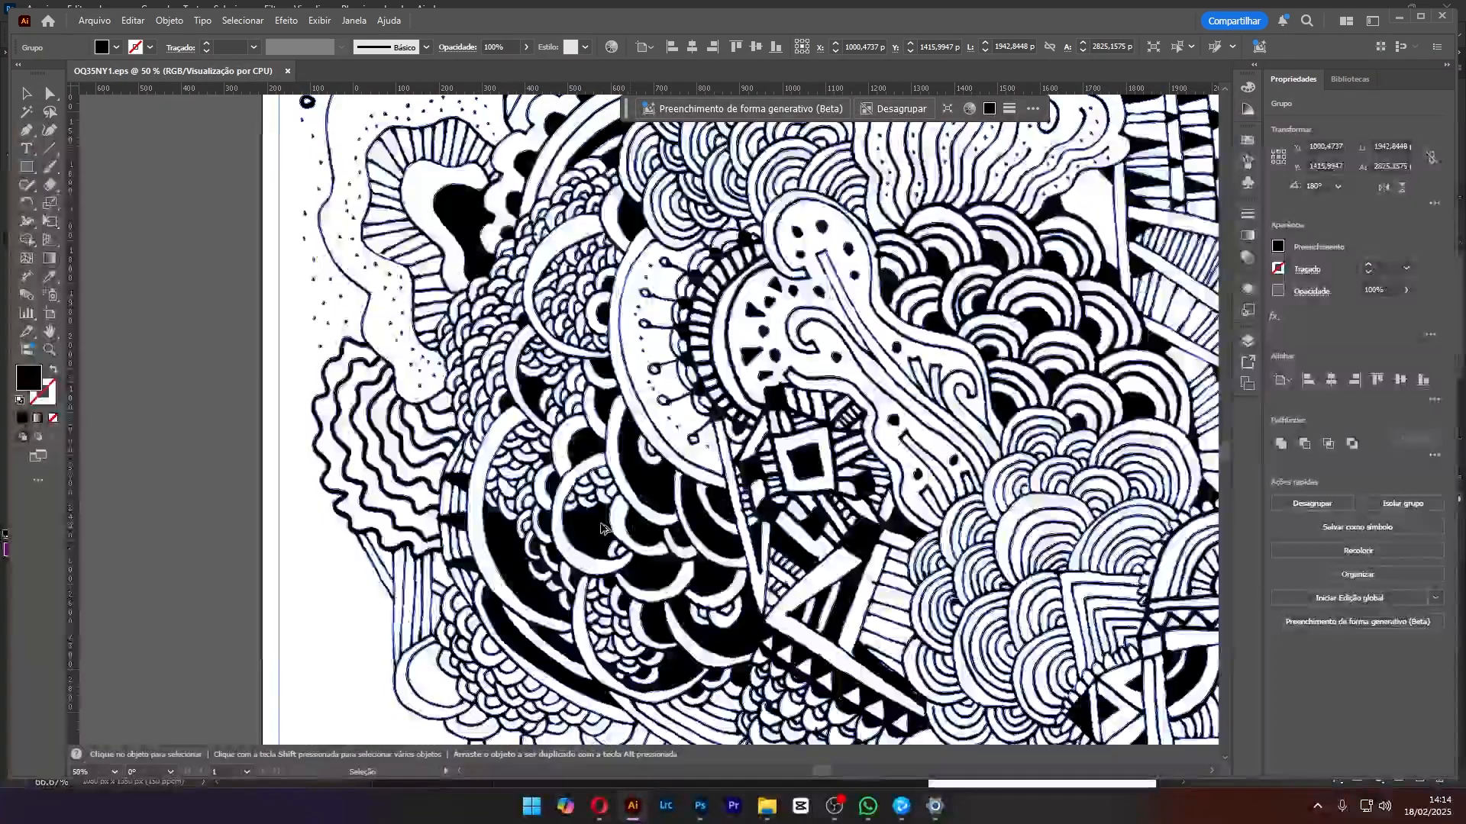
Copy the doodle artwork from OQ35NY1.eps in Illustrator and paste it into the Photoshop poster as a shape layer
{"action": "key", "text": "ctrl+0"}
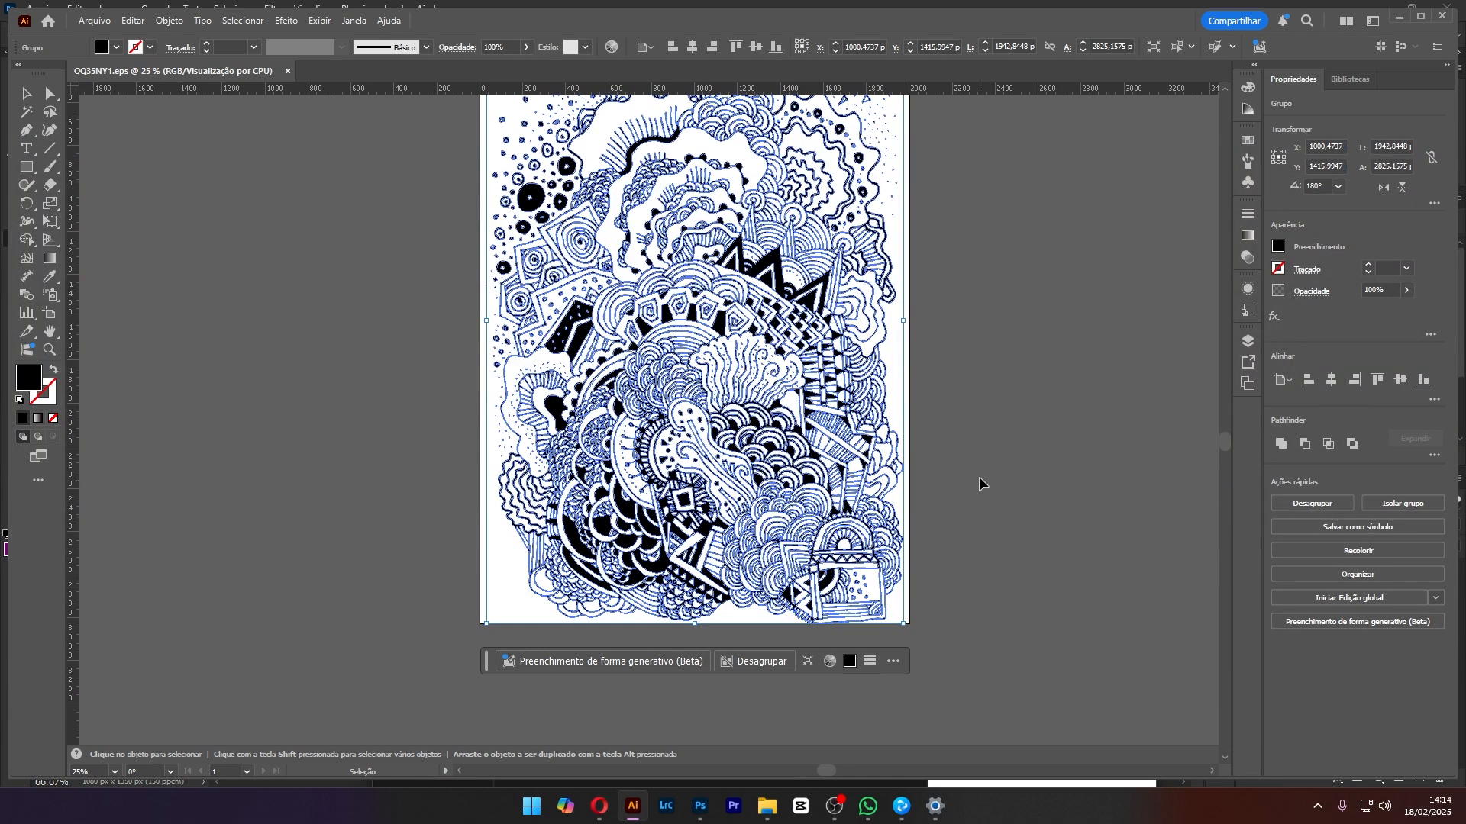
{"action": "key", "text": "ctrl+c"}
{"action": "key", "text": "alt+Tab"}
{"action": "key", "text": "ctrl+v"}
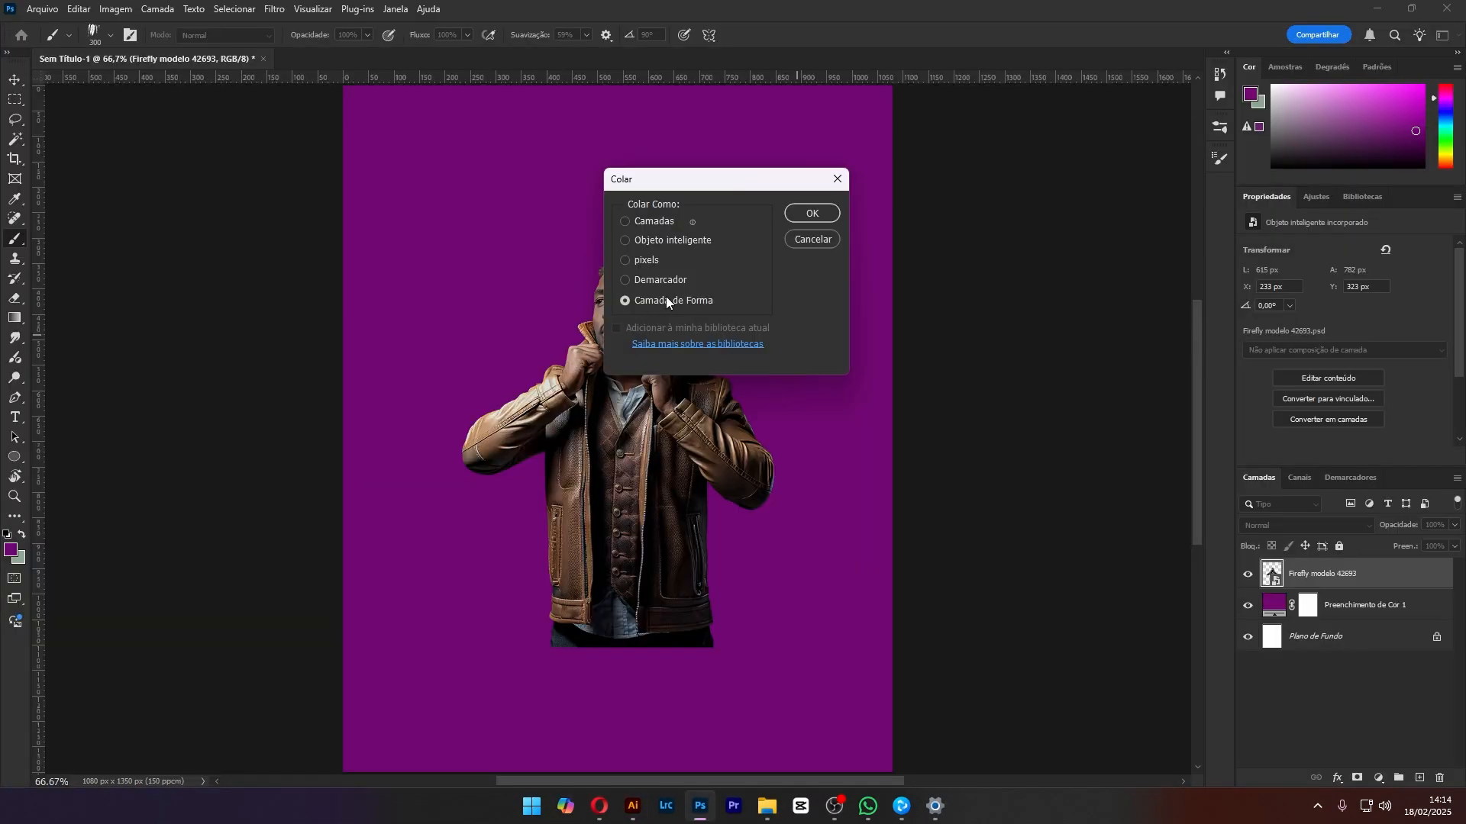
{"action": "left_click", "coordinate": [811, 215]}
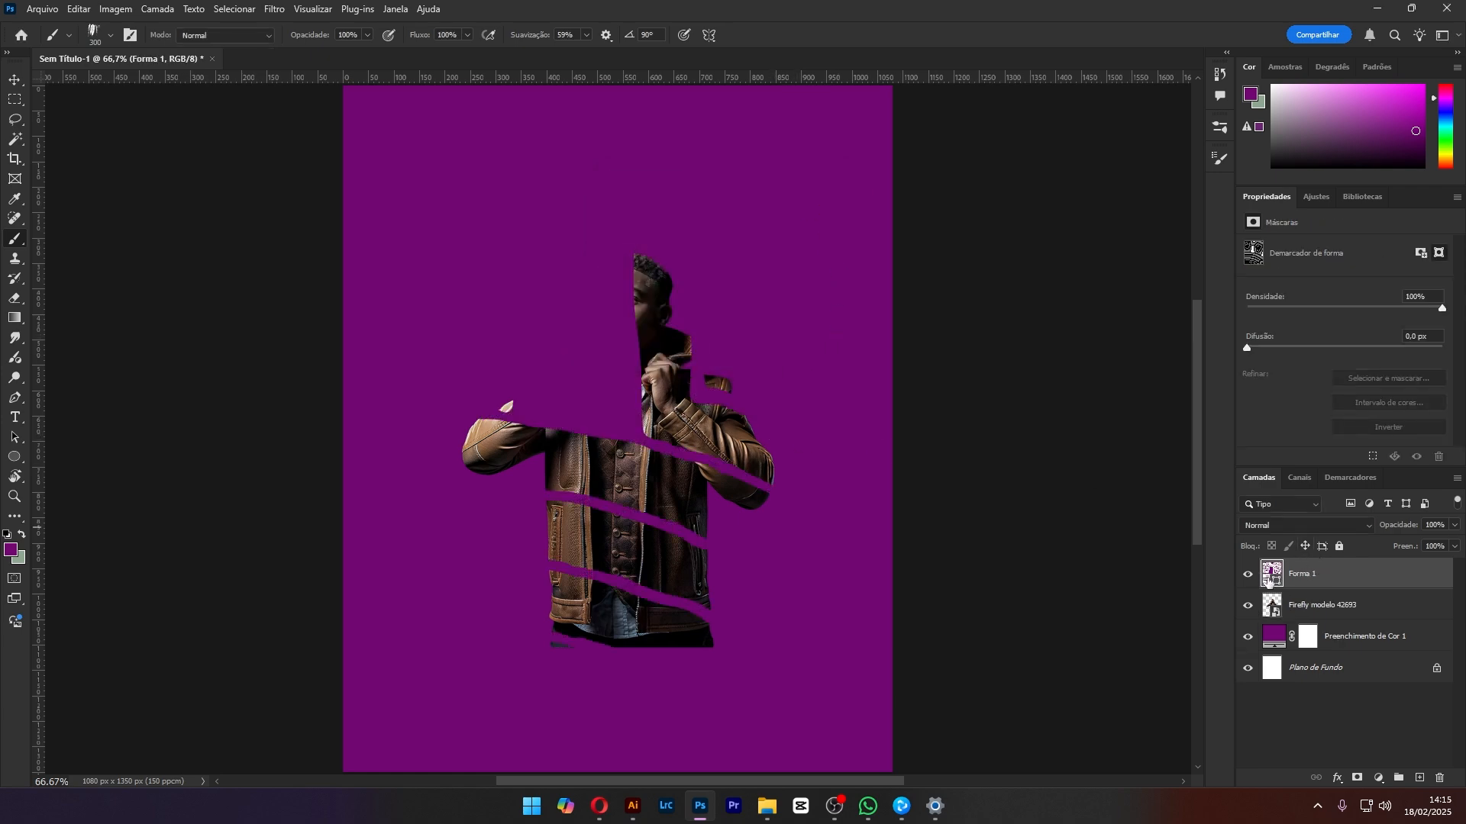
Scale the oversized doodle shape down around its center until it roughly matches the poster canvas
{"action": "left_click", "coordinate": [14, 80]}
{"action": "scroll", "coordinate": [655, 468], "scroll_direction": "down", "scroll_amount": 1}
{"action": "scroll", "coordinate": [655, 469], "scroll_direction": "down", "scroll_amount": 4}
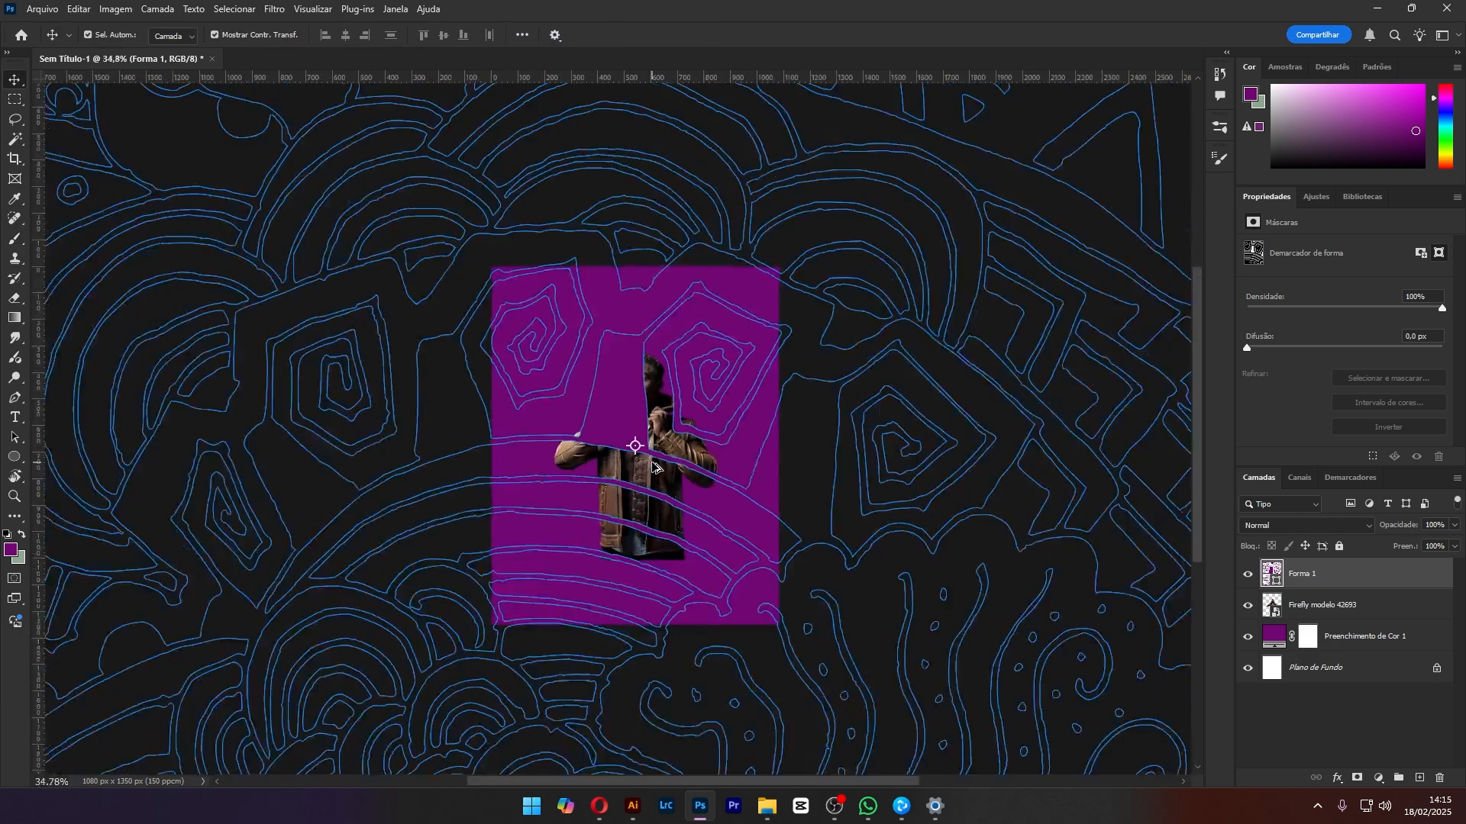
{"action": "scroll", "coordinate": [655, 468], "scroll_direction": "down", "scroll_amount": 8}
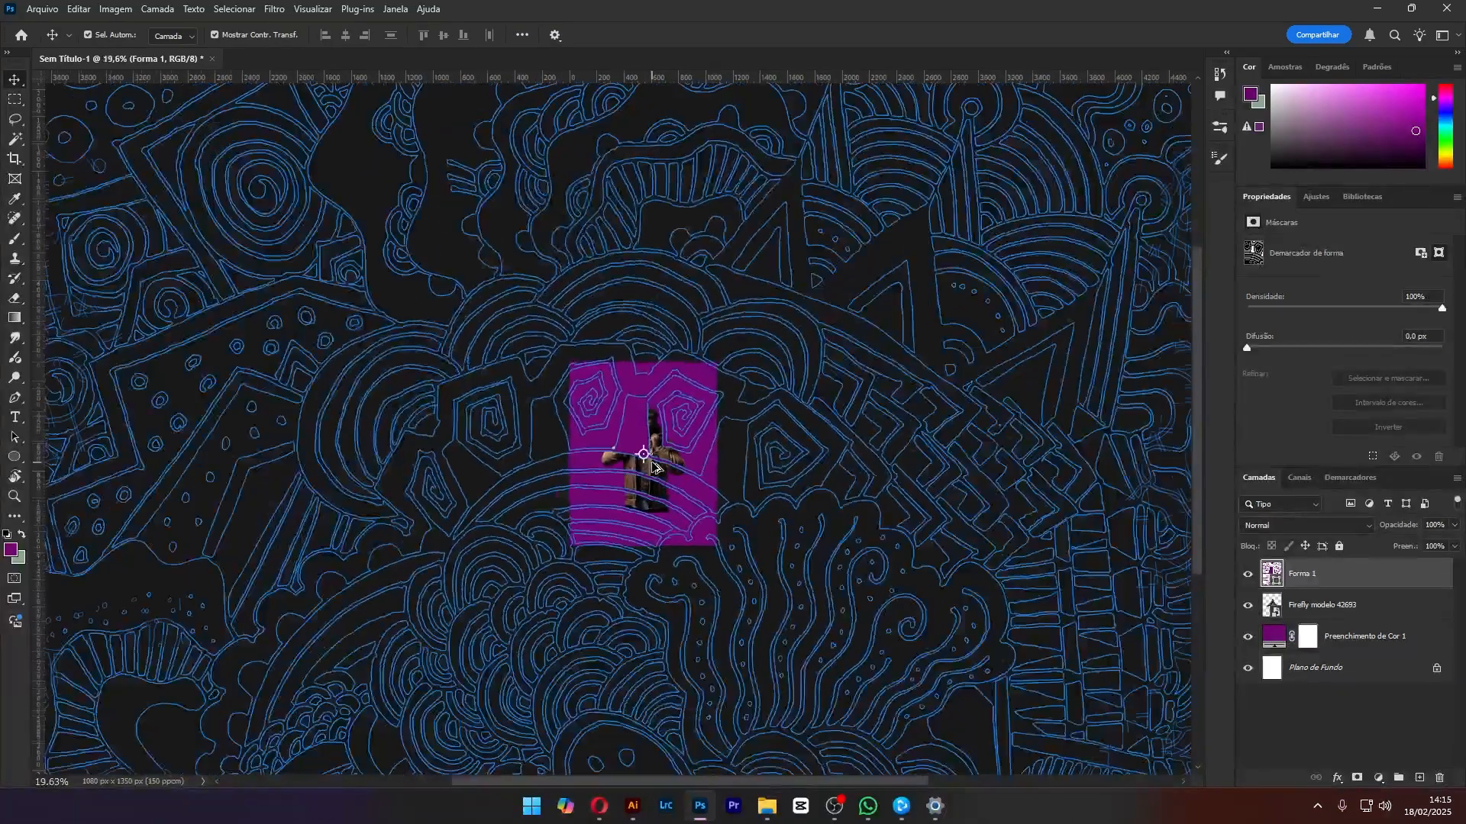
{"action": "left_click_drag", "start_coordinate": [793, 159], "coordinate": [654, 361]}
{"action": "key", "text": "Return"}
{"action": "key", "text": "ctrl+0"}
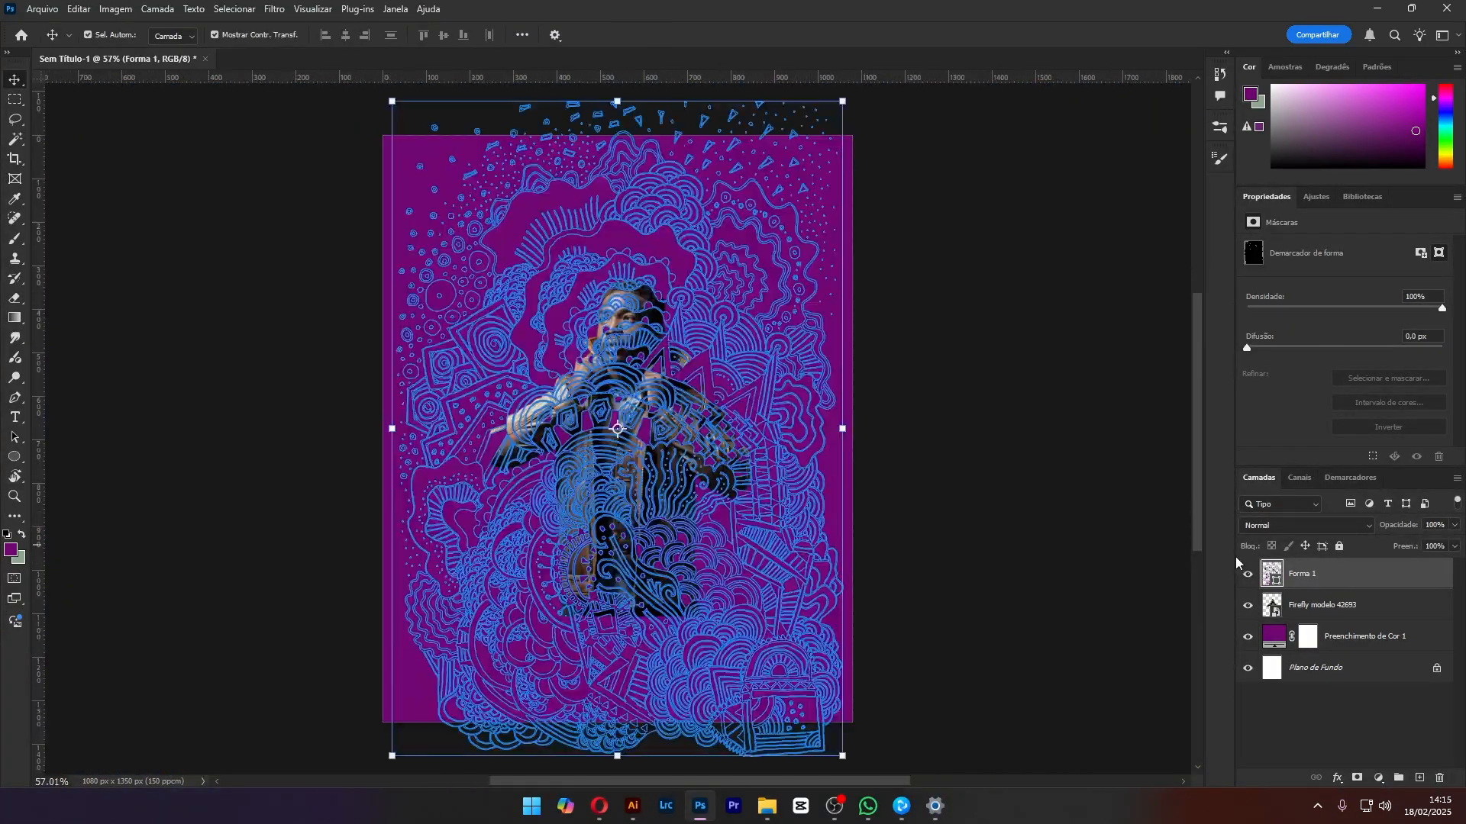
Set the doodle shape layer's blend mode to Sobrepor (Overlay)
{"action": "left_click", "coordinate": [1268, 526]}
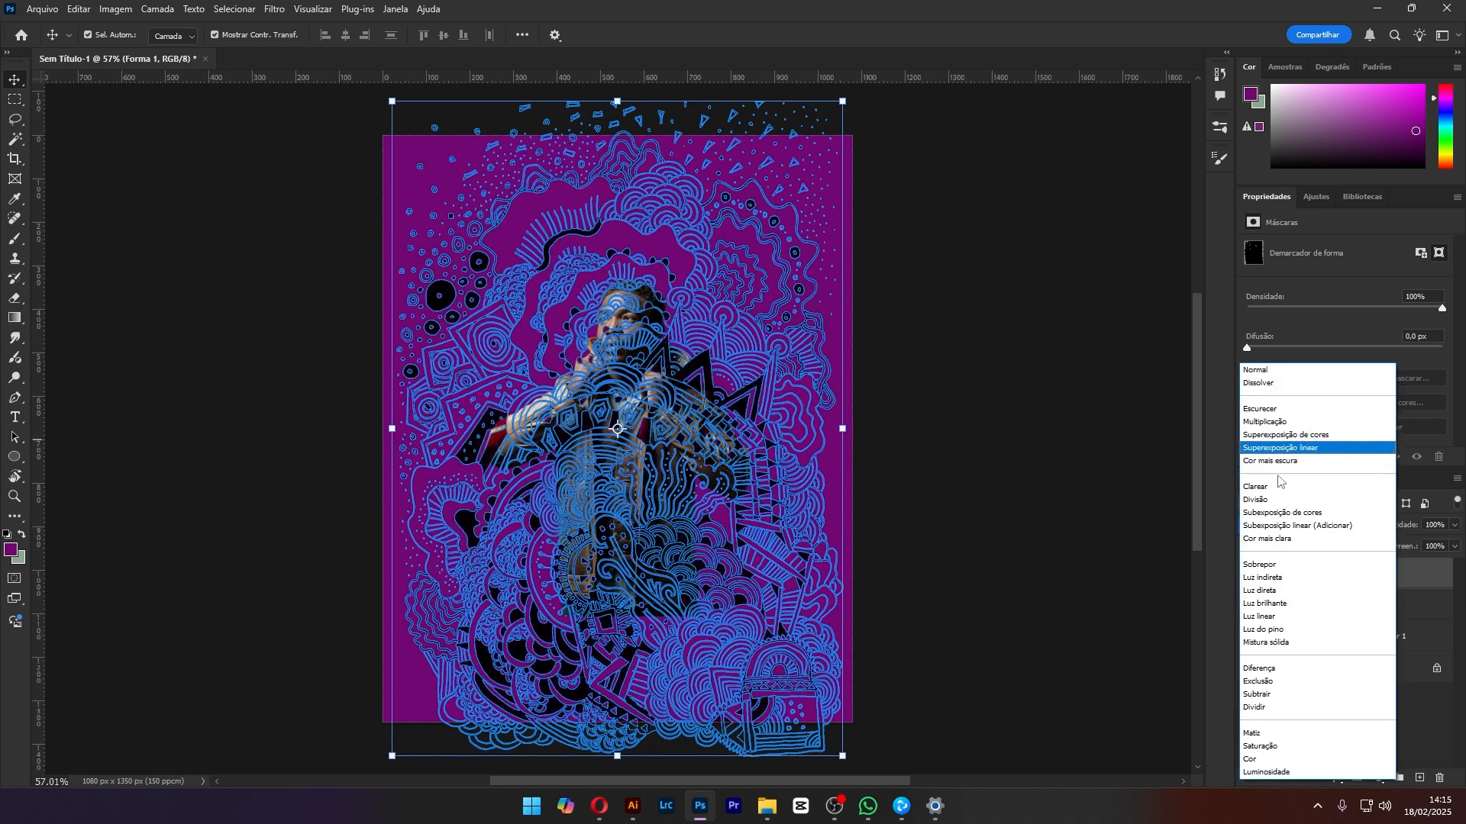
{"action": "left_click", "coordinate": [1273, 565]}
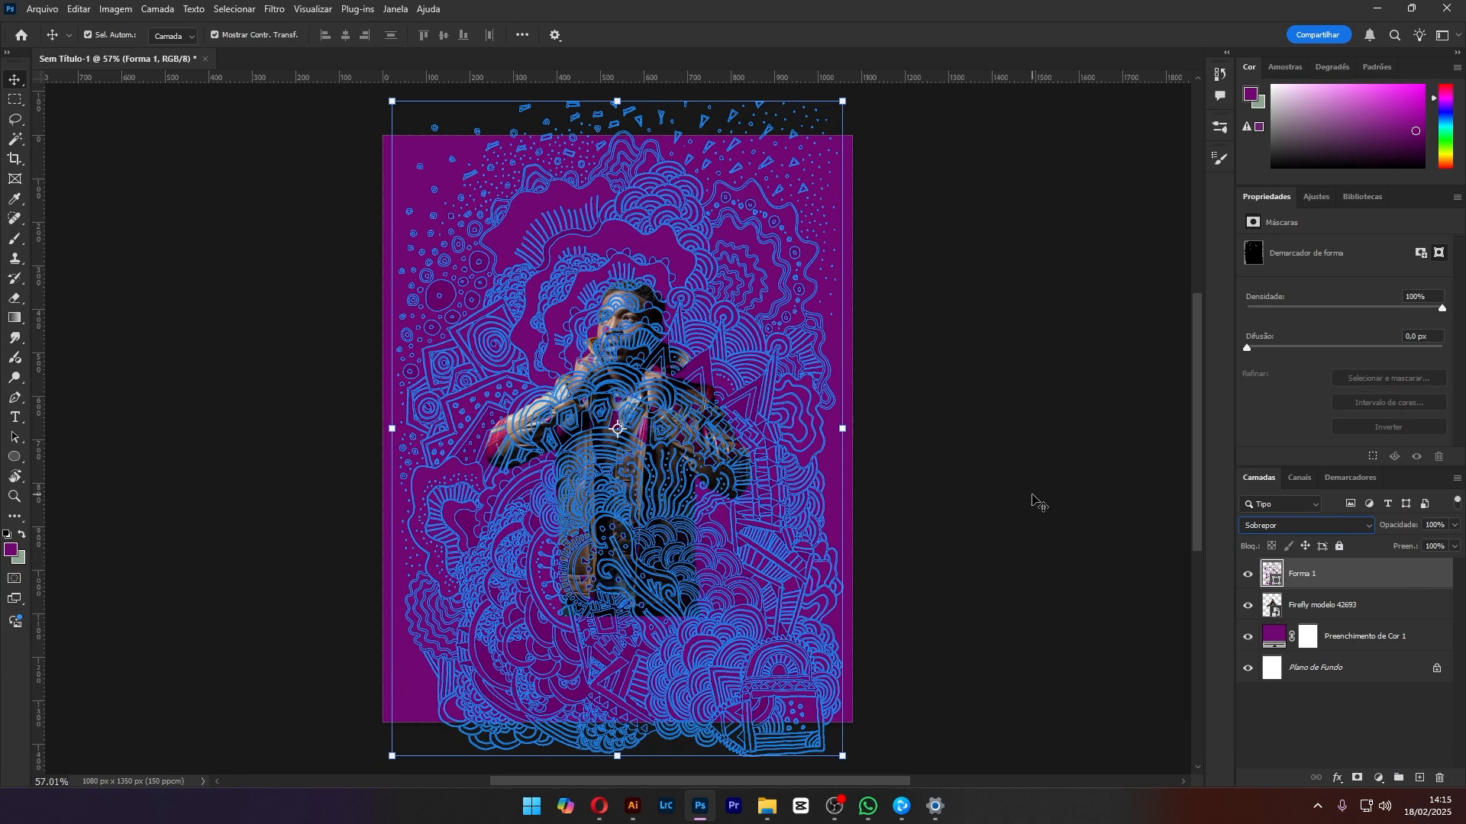
{"action": "left_click", "coordinate": [817, 387]}
Enlarge the doodle shape to about 140% so it bleeds past the canvas, and move its layer below the model layer
{"action": "left_click", "coordinate": [754, 416]}
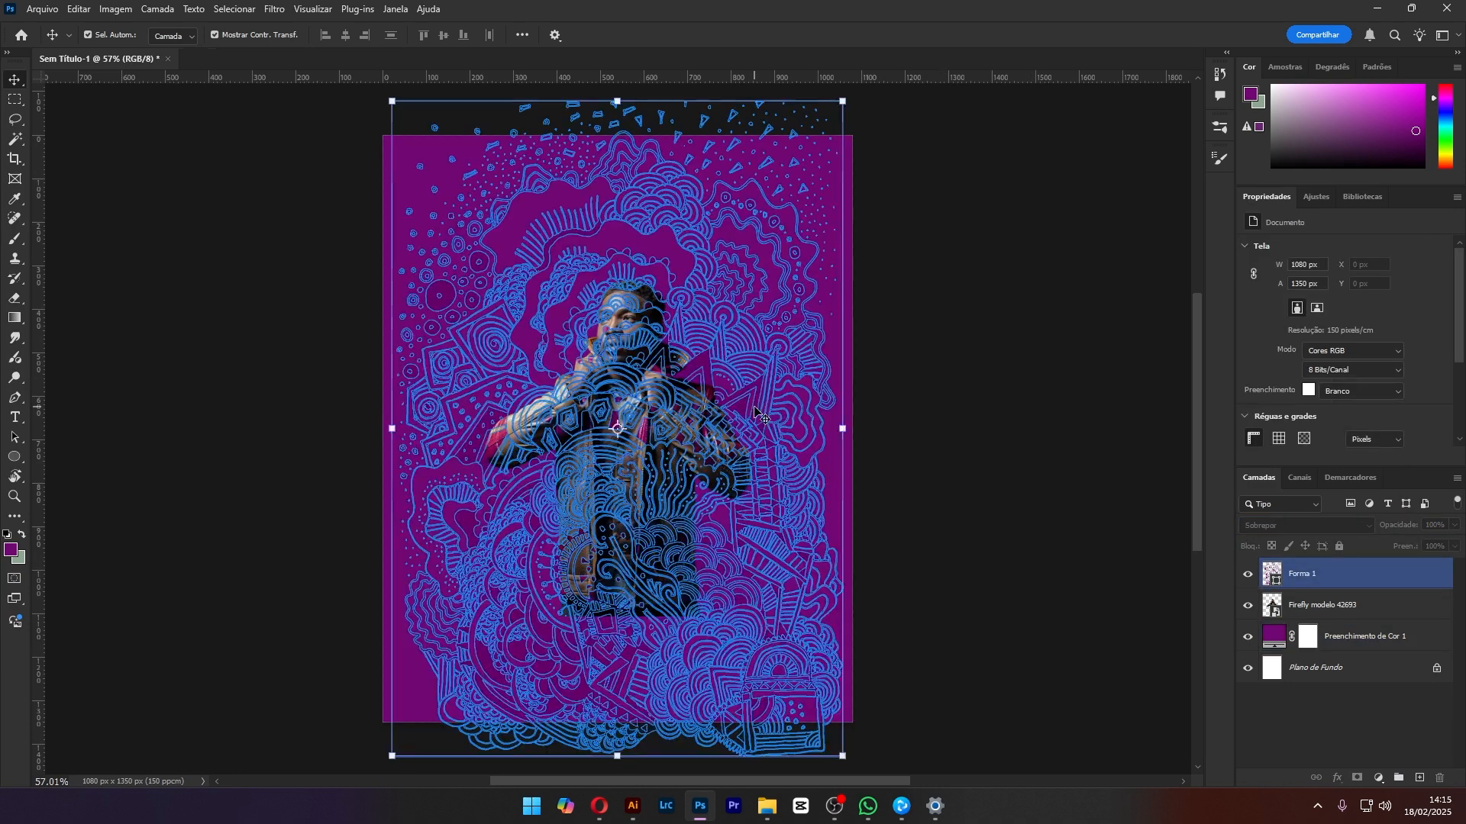
{"action": "left_click_drag", "start_coordinate": [843, 428], "coordinate": [932, 433]}
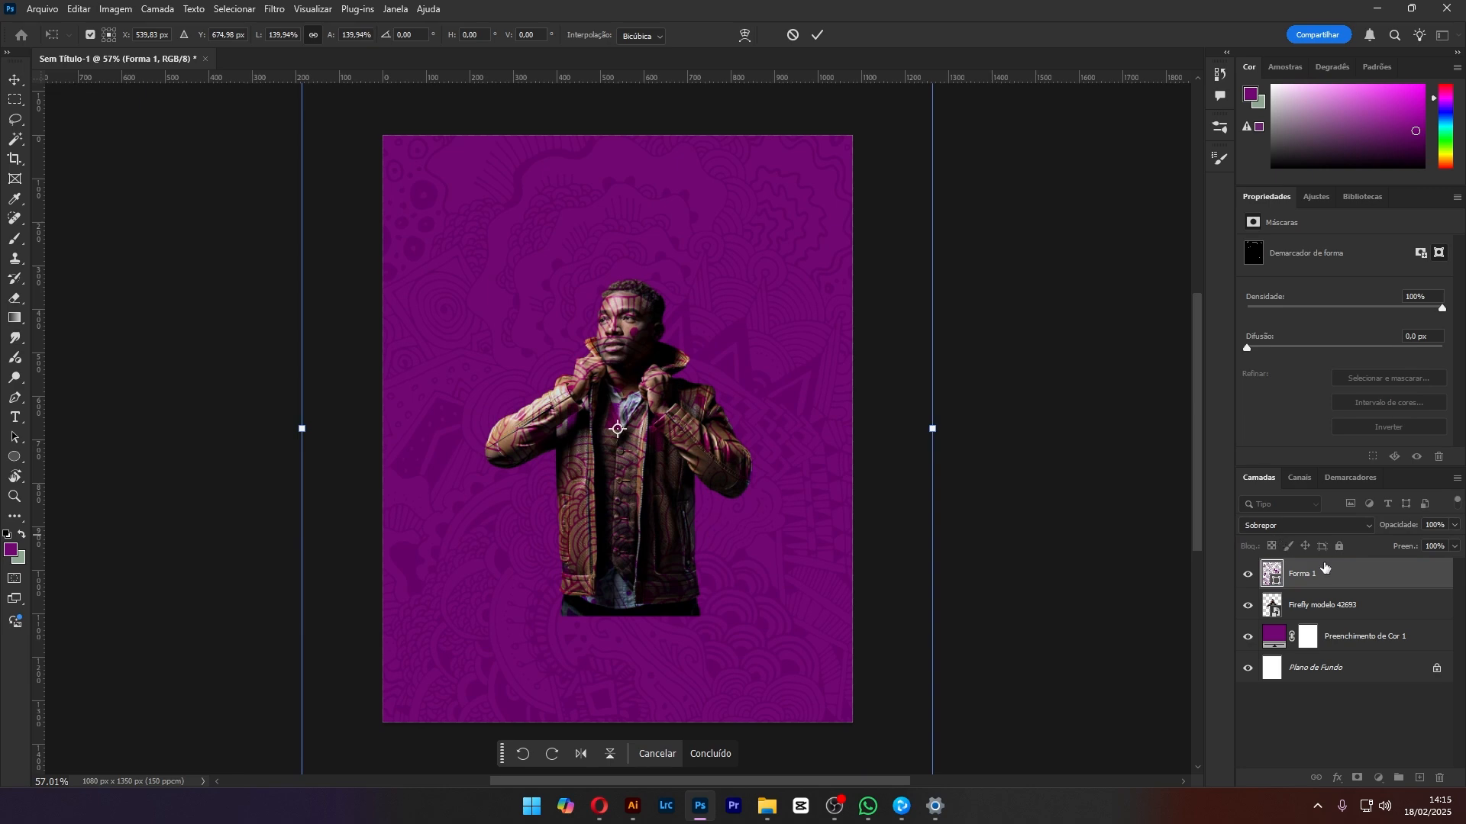
{"action": "left_click_drag", "start_coordinate": [1325, 575], "coordinate": [1321, 620]}
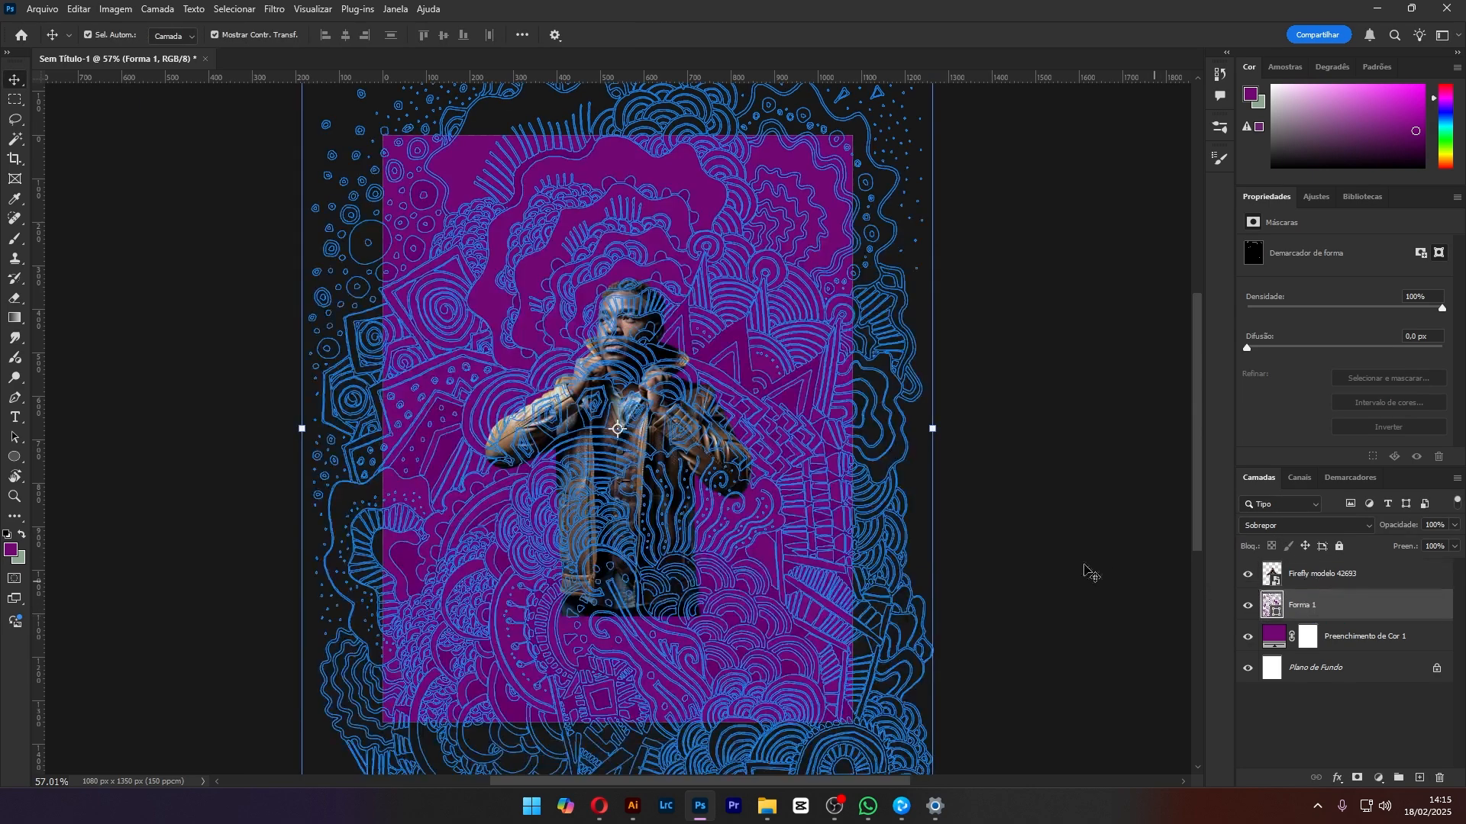
{"action": "left_click", "coordinate": [1072, 569]}
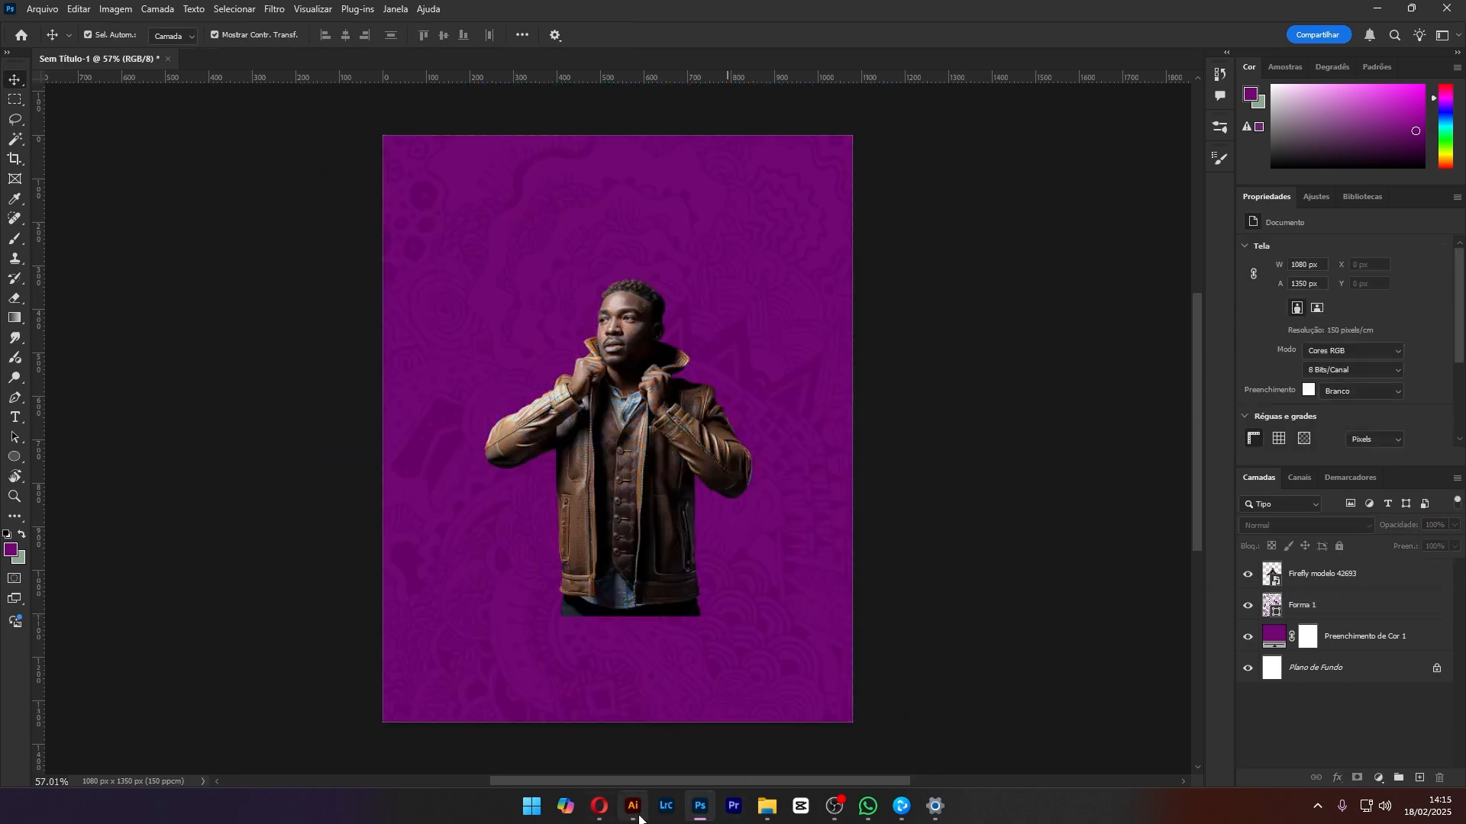
Switch to triango.pdf in Illustrator and draw a downward-pointing triangle about 162 × 308 px beside the yellow one with the Pen tool
{"action": "mouse_move", "coordinate": [638, 815]}
{"action": "left_click", "coordinate": [817, 729]}
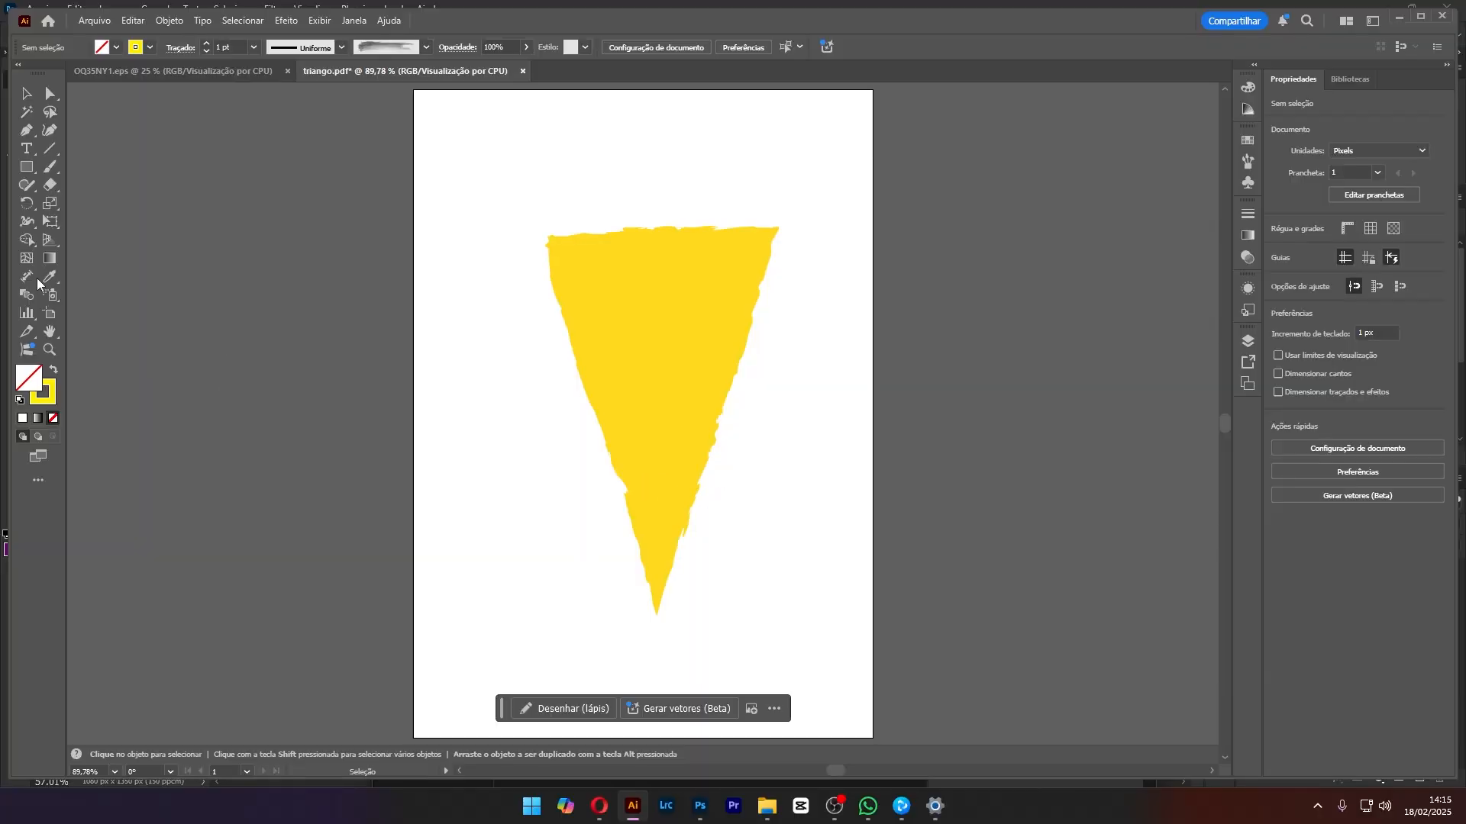
{"action": "left_click", "coordinate": [23, 131]}
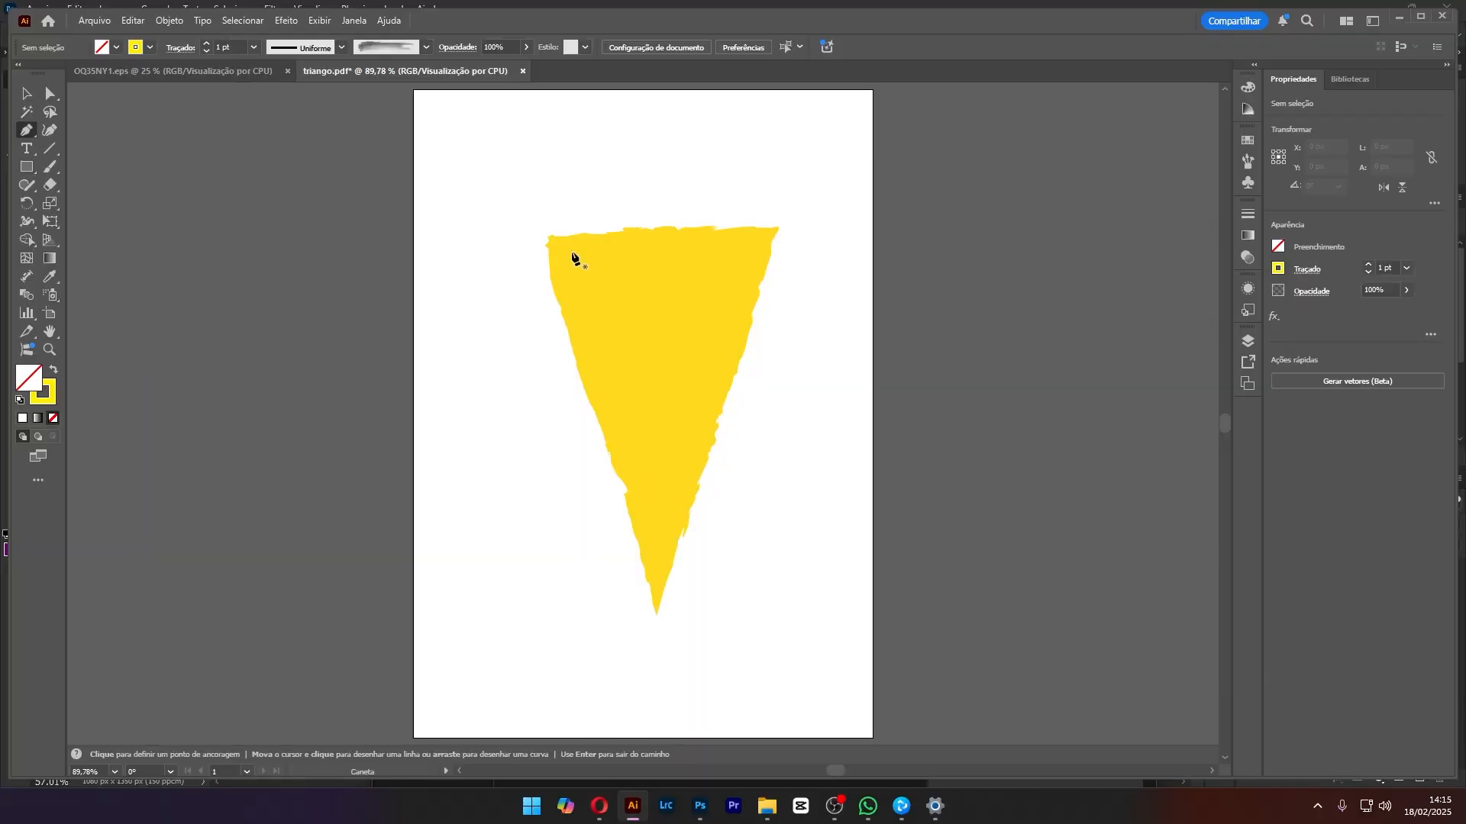
{"action": "left_click", "coordinate": [435, 387]}
{"action": "left_click", "coordinate": [495, 622]}
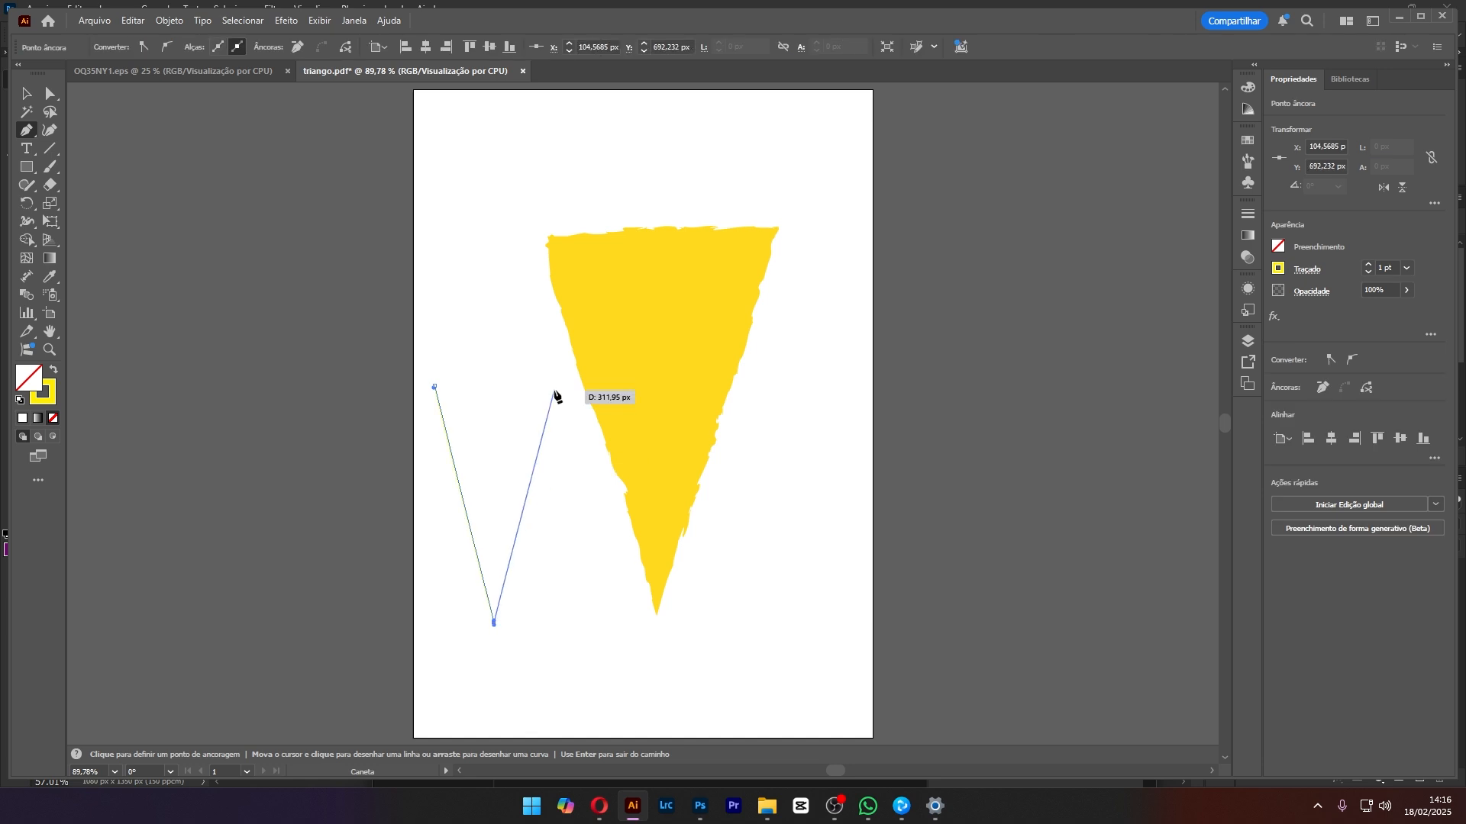
{"action": "left_click", "coordinate": [555, 391]}
{"action": "left_click", "coordinate": [434, 387]}
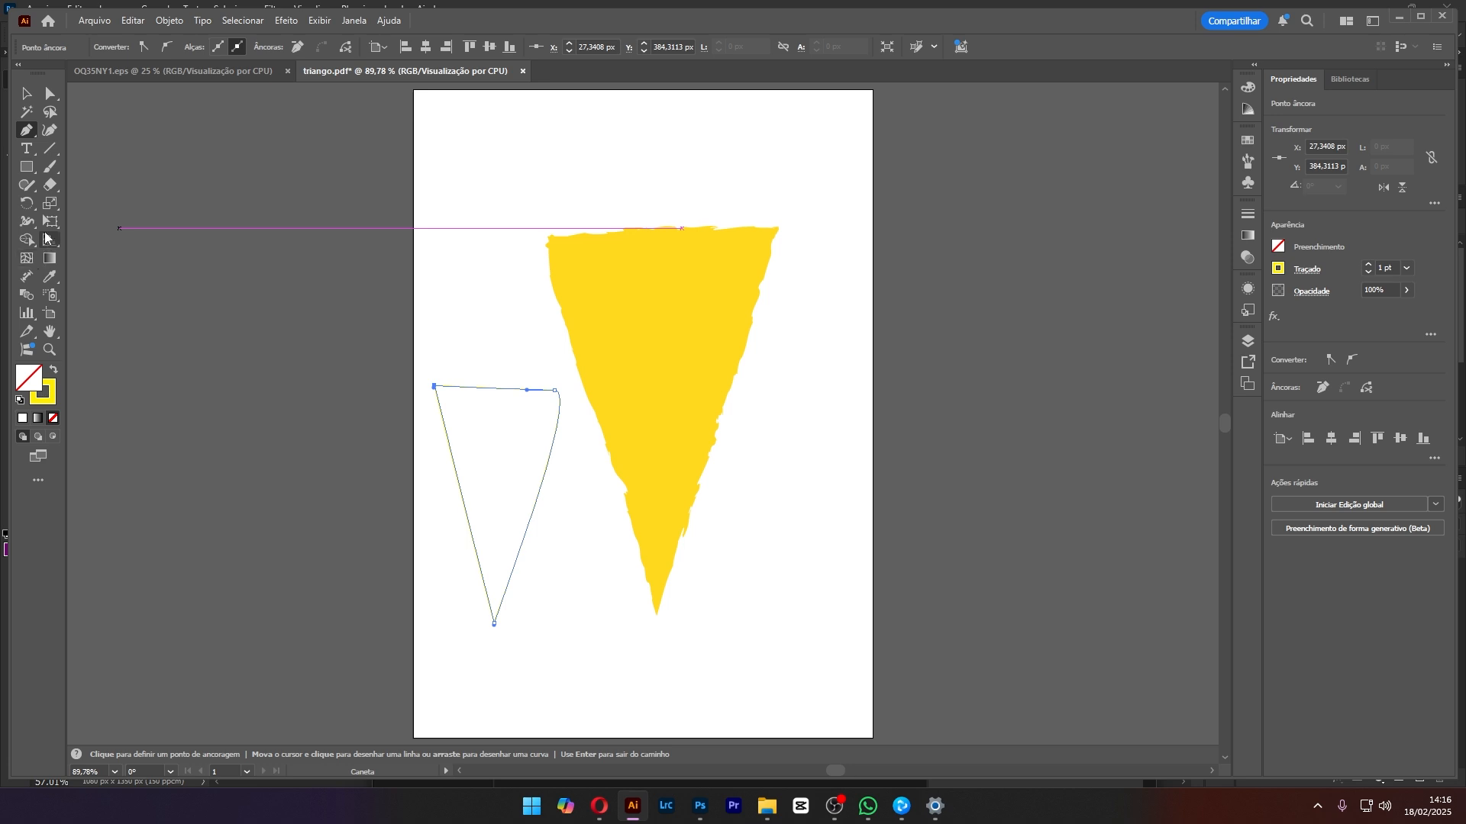
{"action": "key", "text": "v"}
{"action": "left_click", "coordinate": [597, 497]}
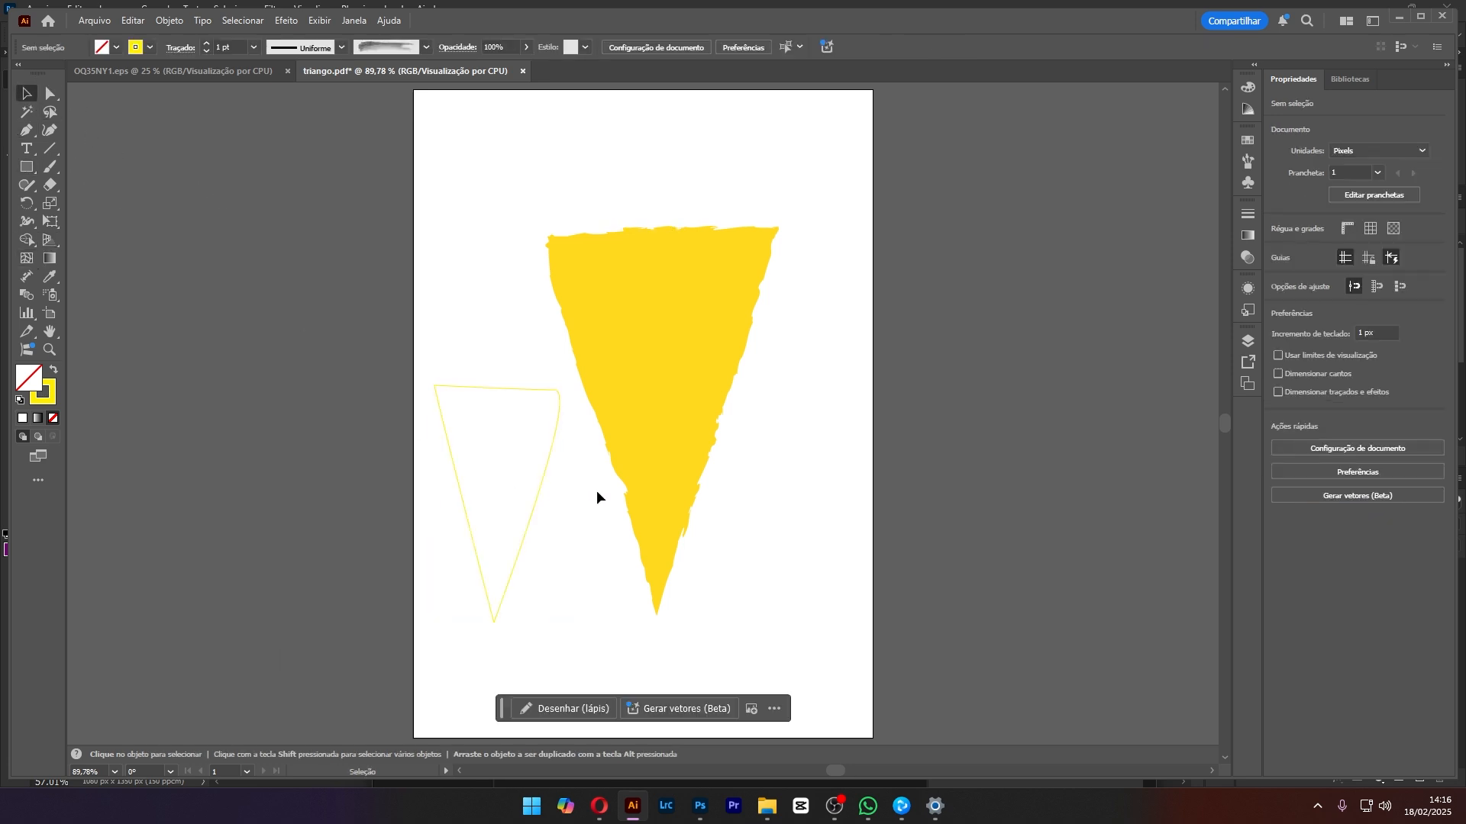
Apply the rough, dry-ink artistic brush to the new triangle's outline and inspect its edges up close
{"action": "left_click", "coordinate": [556, 454]}
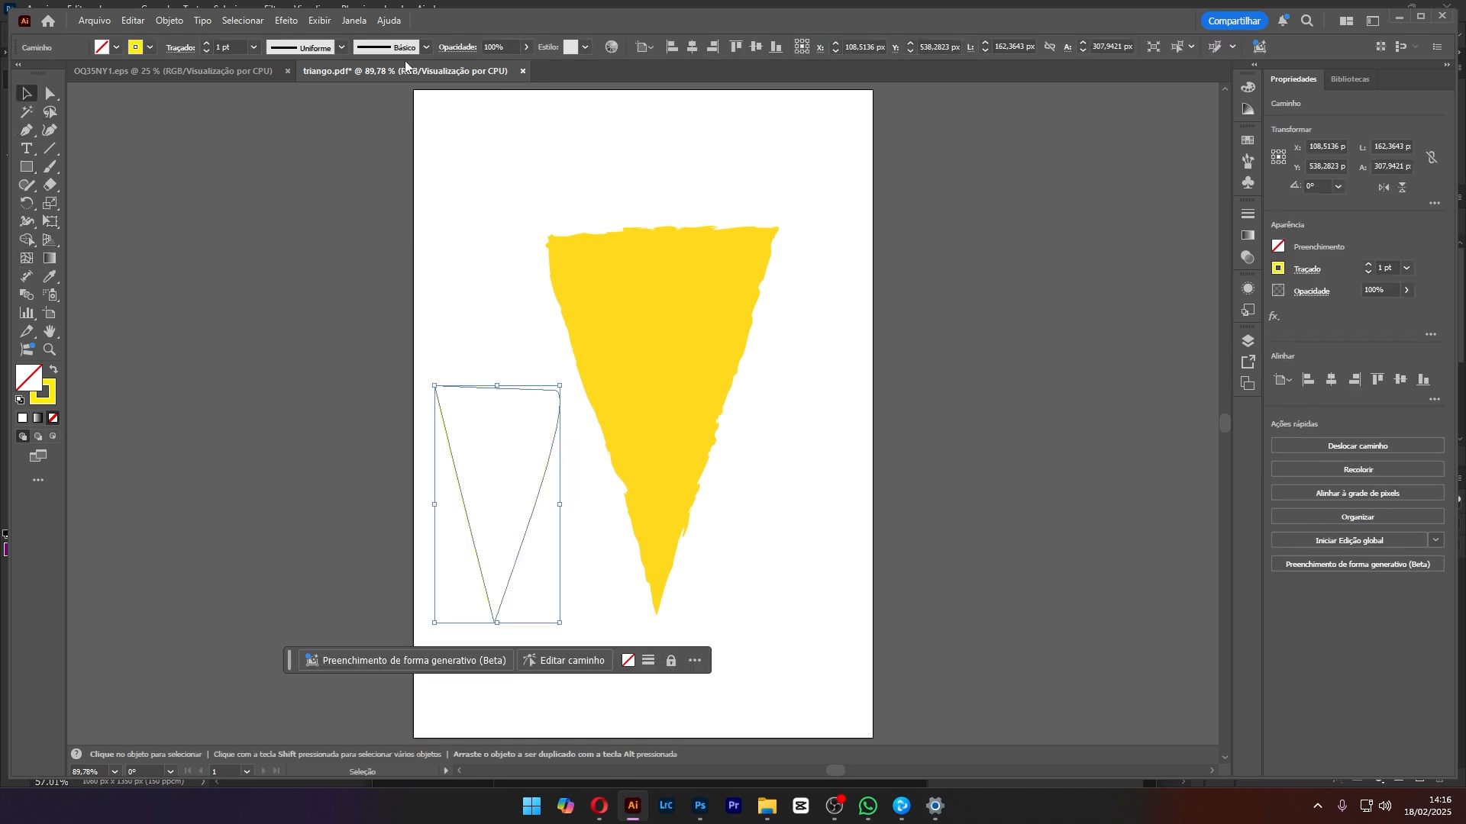
{"action": "left_click", "coordinate": [427, 48]}
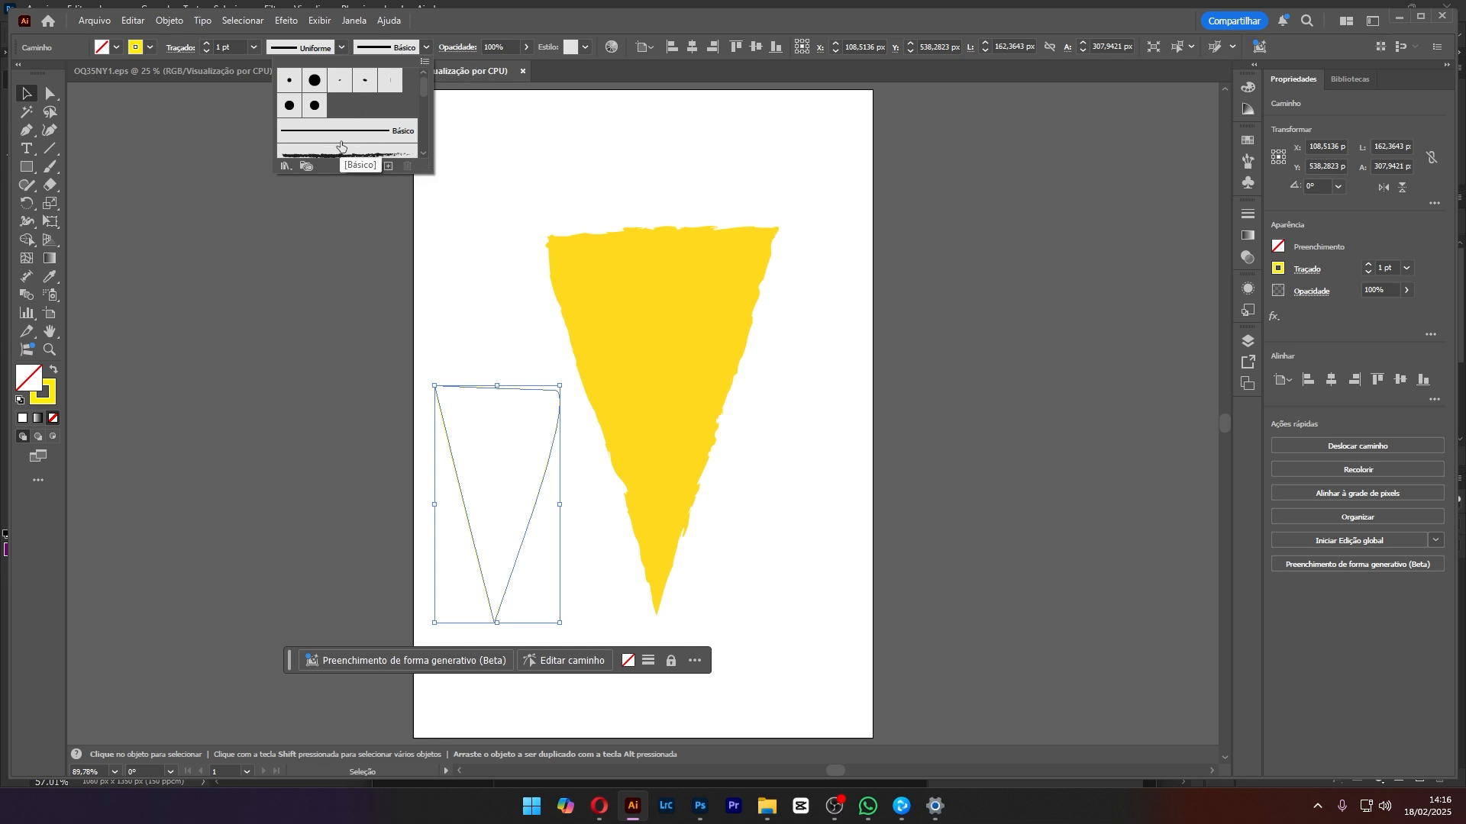
{"action": "left_click", "coordinate": [336, 157]}
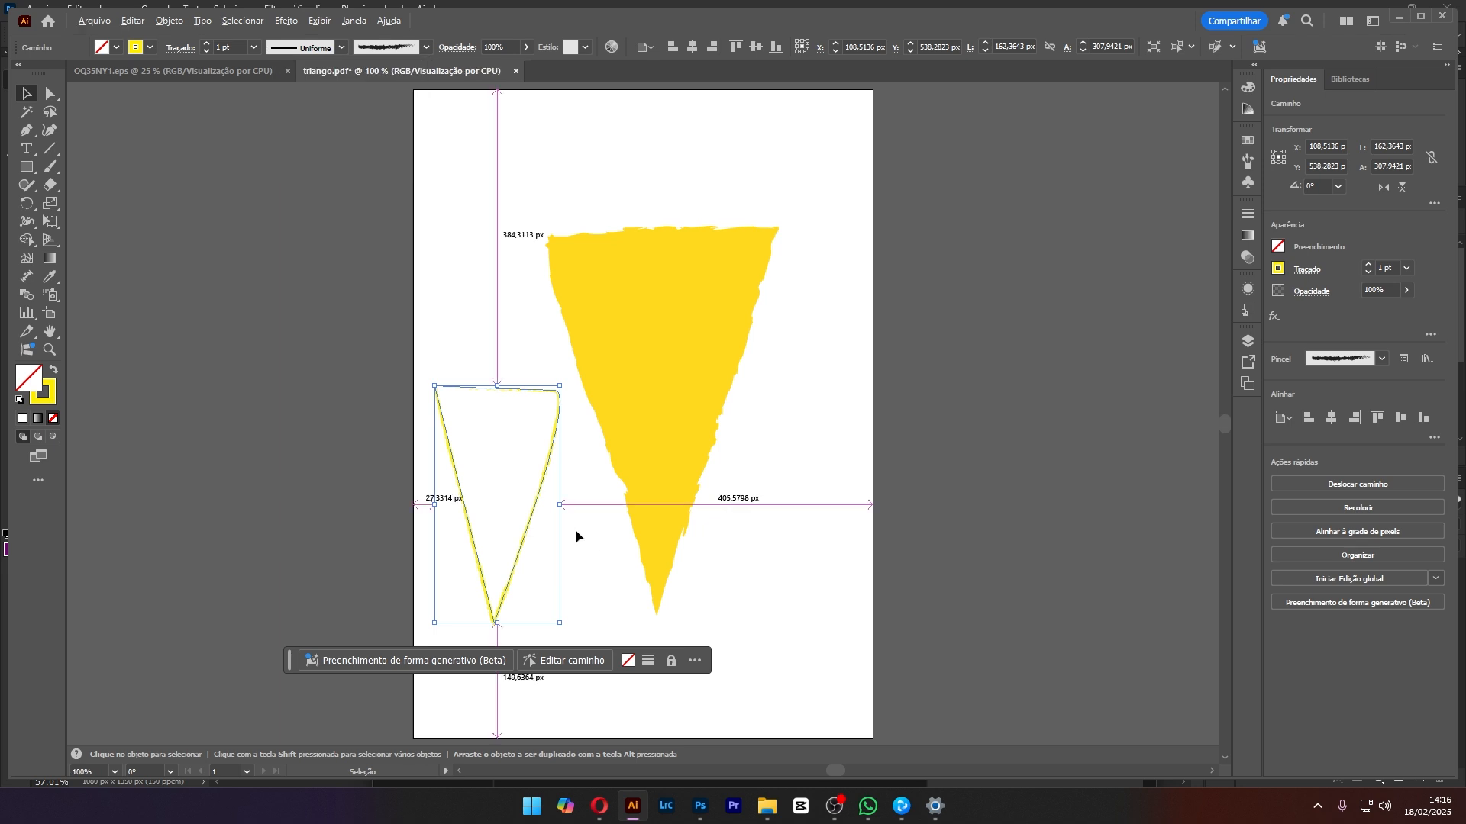
{"action": "scroll", "coordinate": [575, 533], "scroll_direction": "up", "scroll_amount": 5}
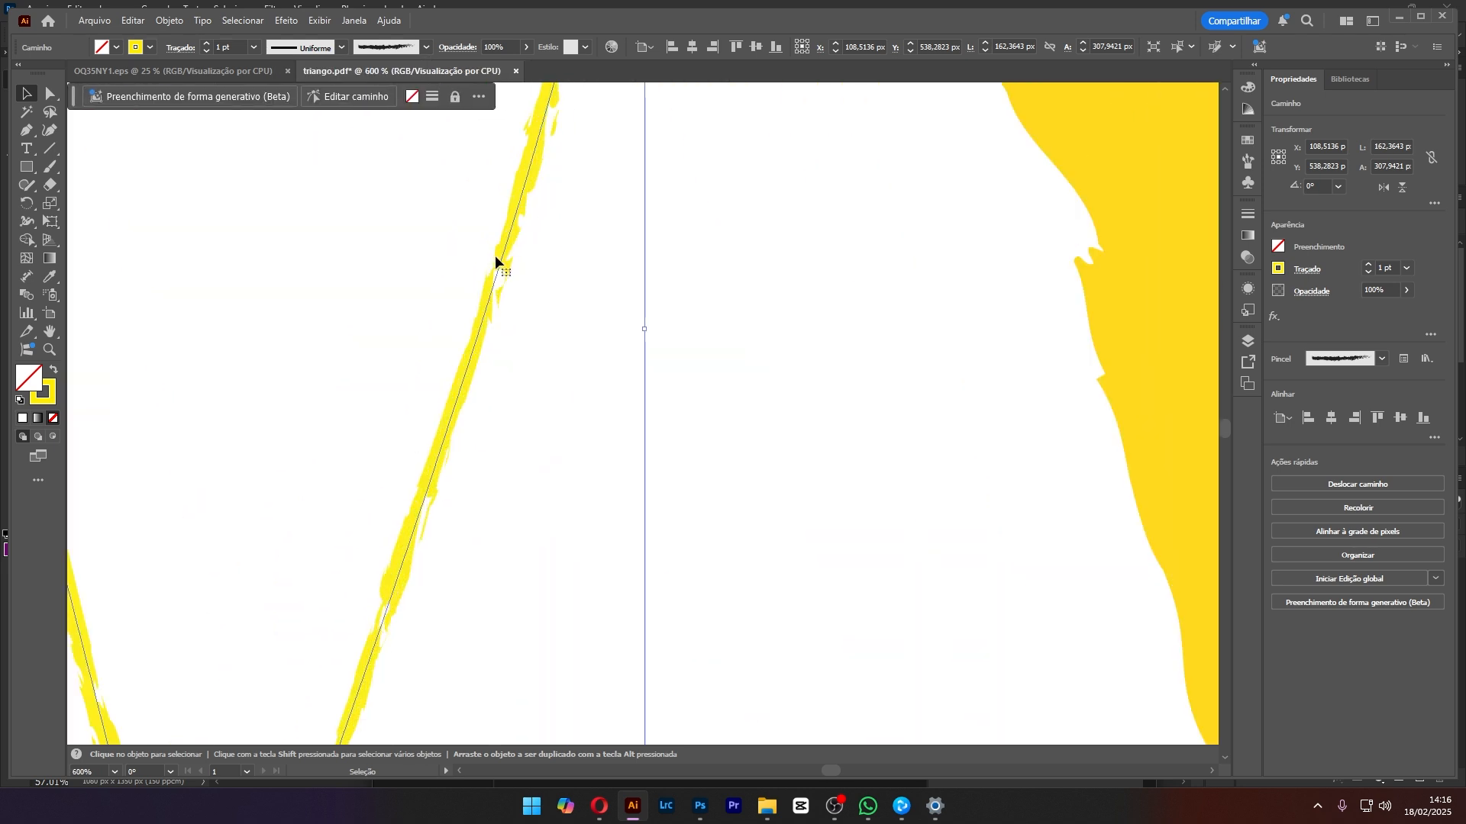
{"action": "scroll", "coordinate": [599, 370], "scroll_direction": "down", "scroll_amount": 4}
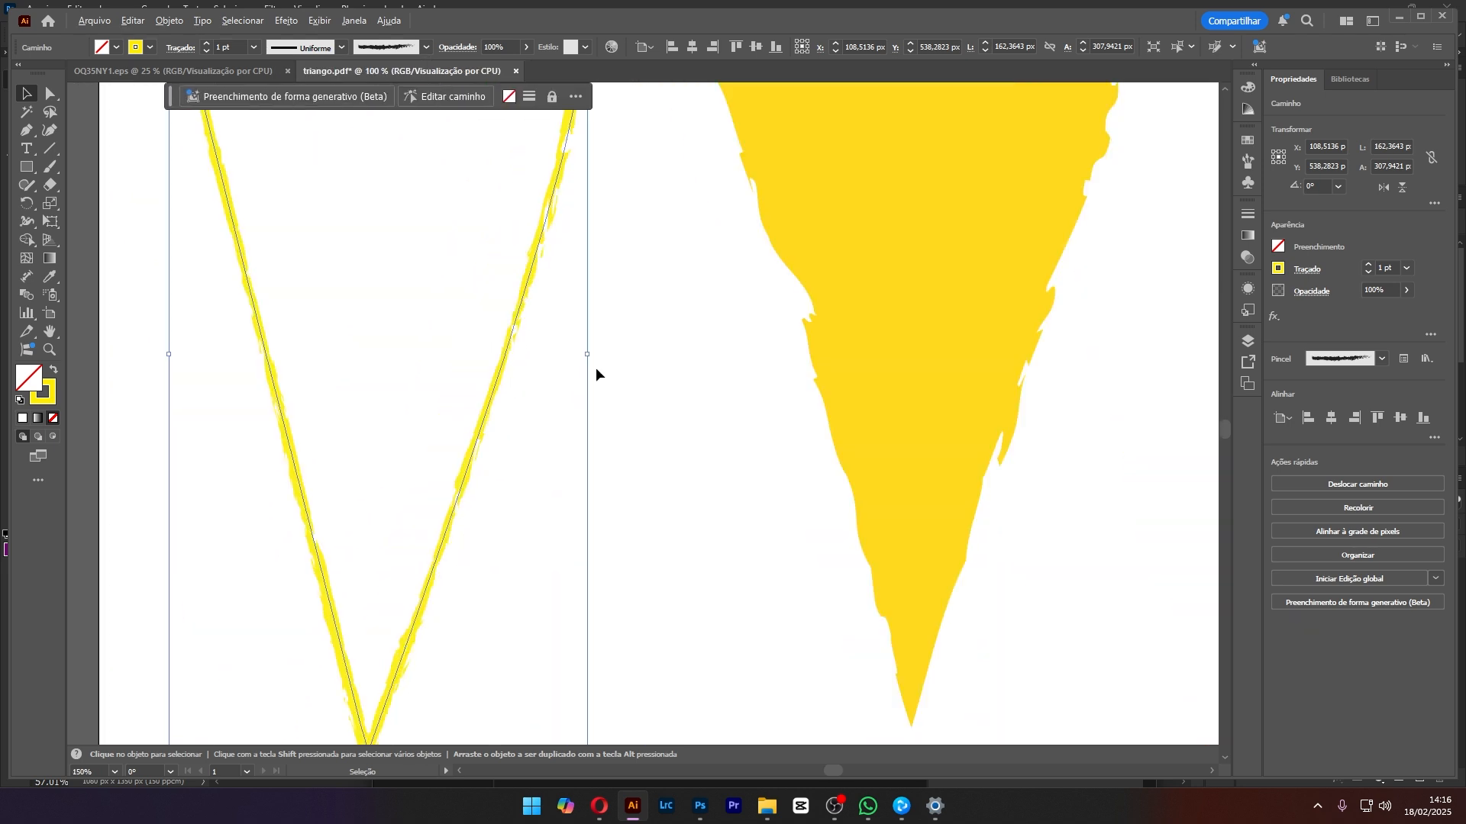
{"action": "scroll", "coordinate": [557, 373], "scroll_direction": "up", "scroll_amount": 2}
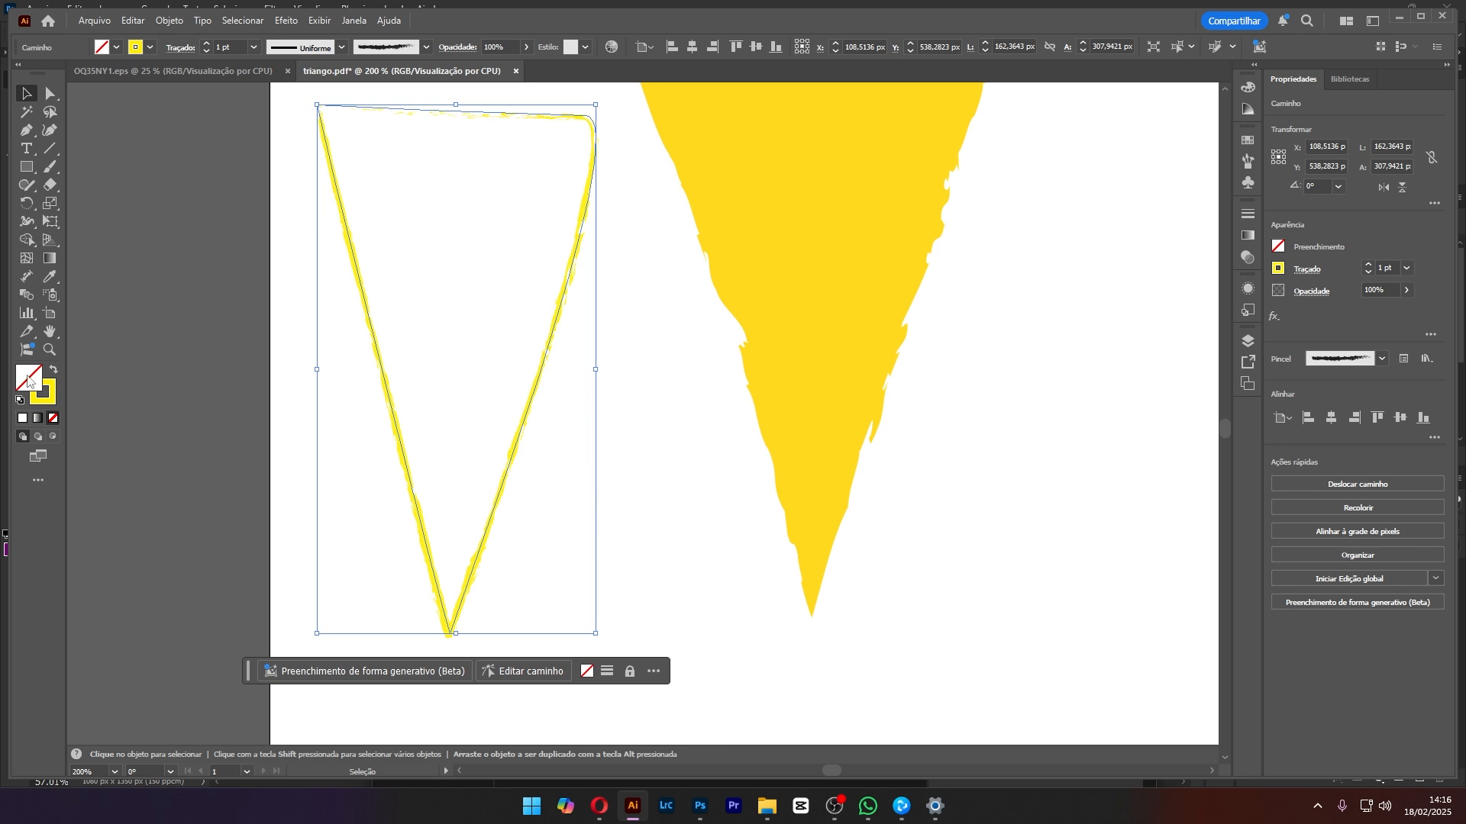
Fill the new triangle with the stroke's yellow and set its stroke weight to 4 pt
{"action": "left_click_drag", "start_coordinate": [53, 384], "coordinate": [26, 377]}
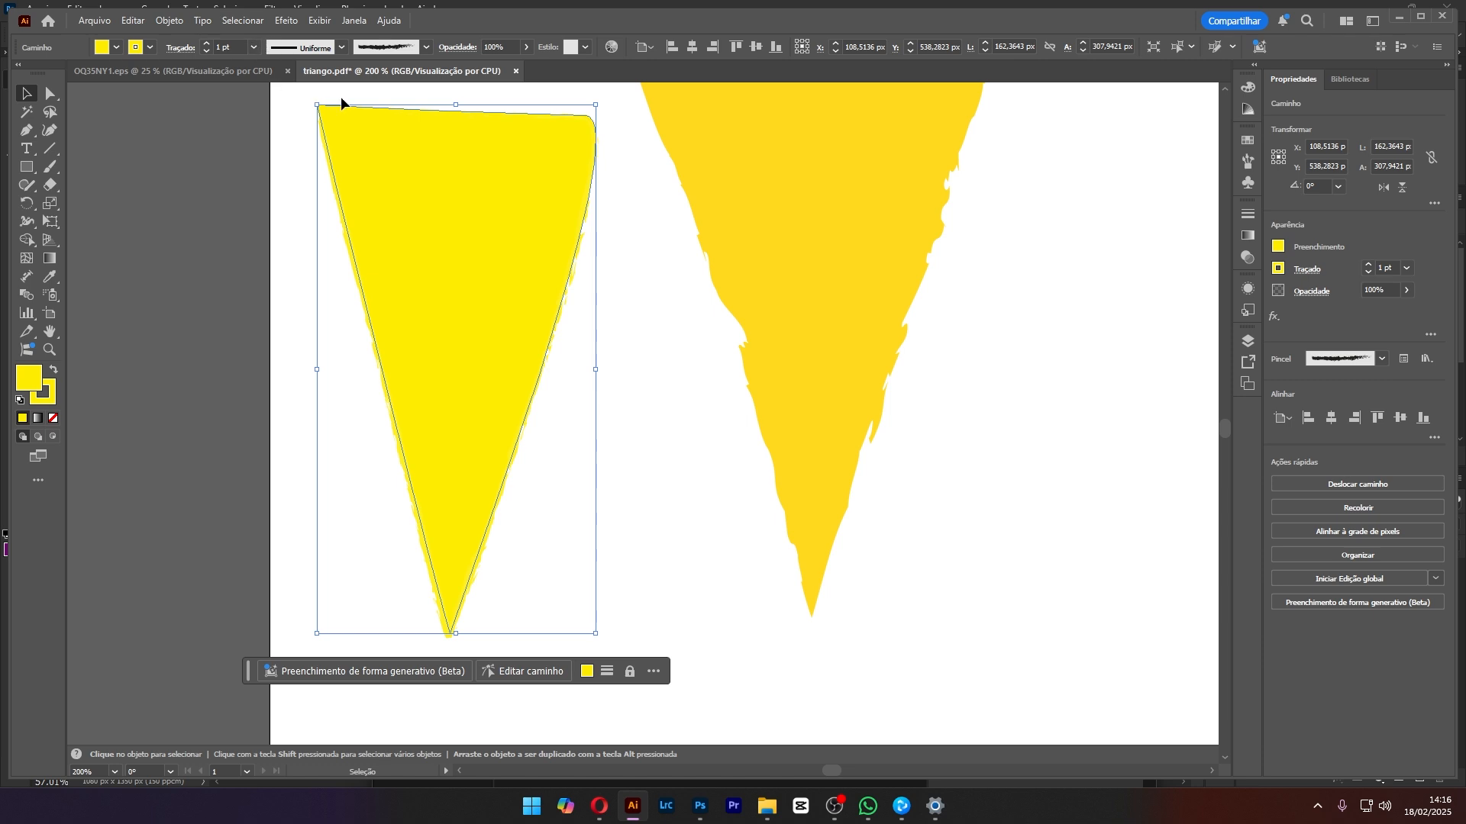
{"action": "left_click", "coordinate": [206, 43]}
{"action": "left_click", "coordinate": [207, 44]}
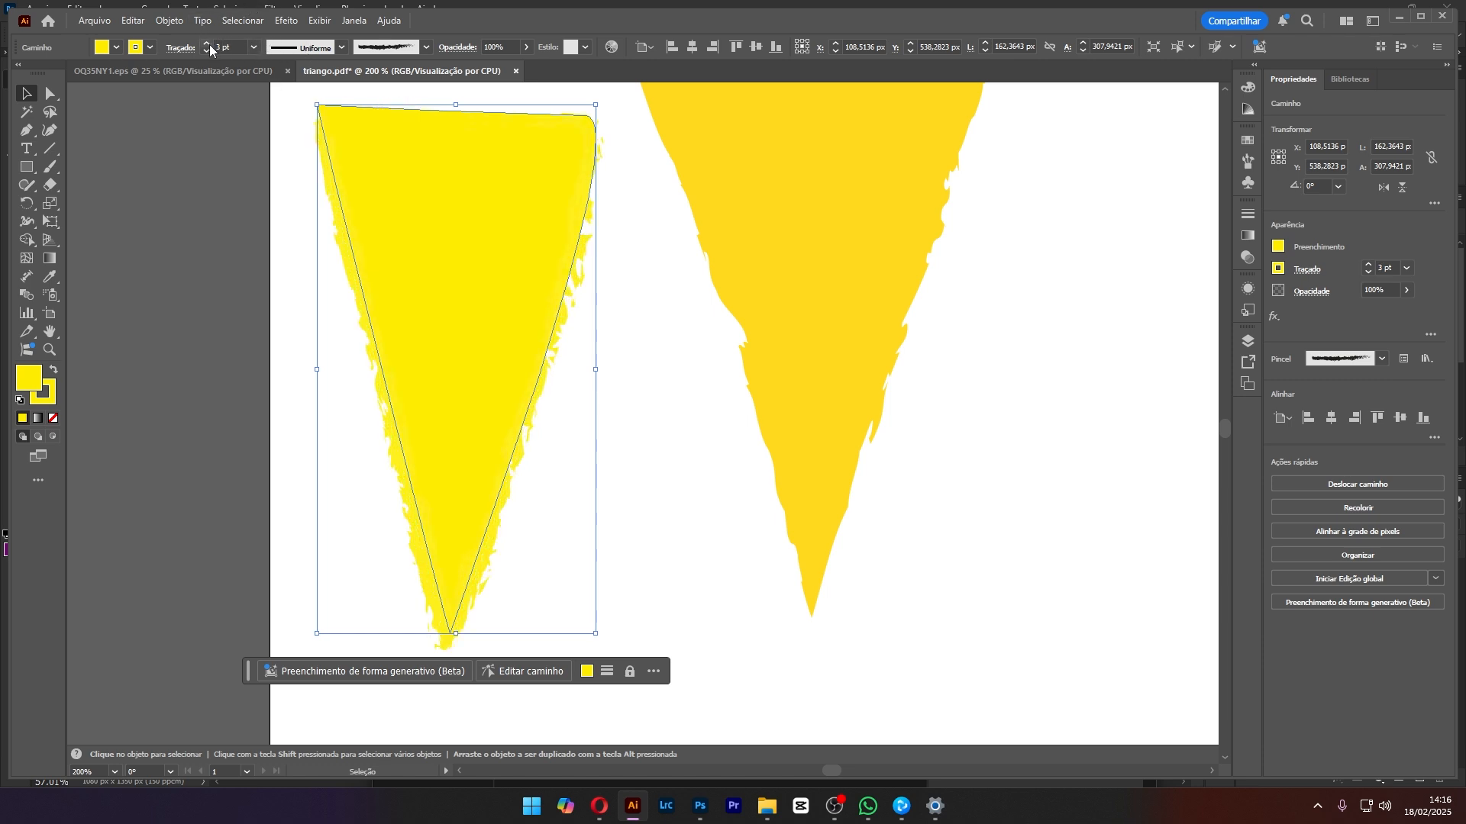
{"action": "left_click", "coordinate": [206, 44]}
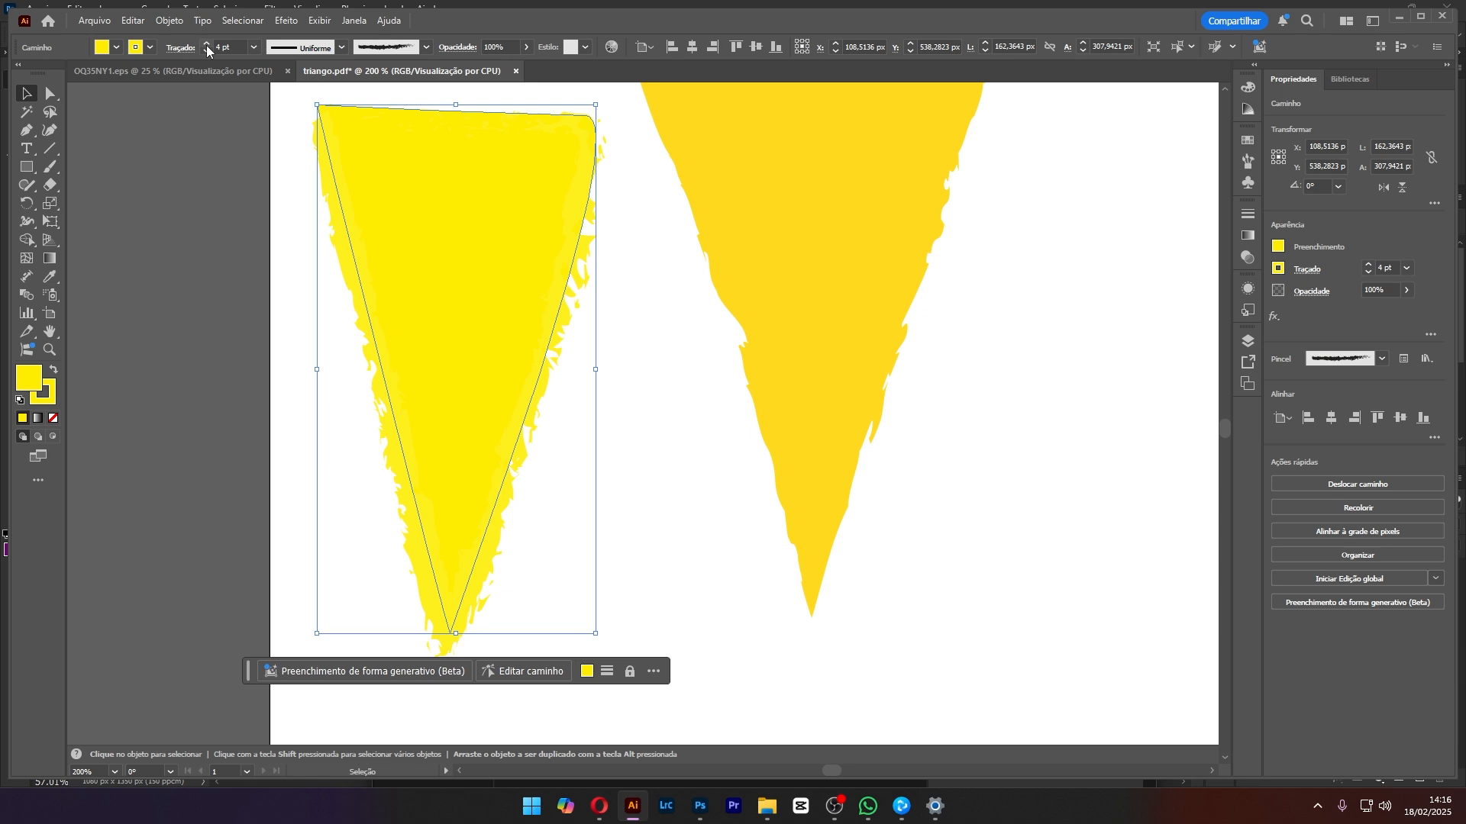
Set the new triangle's stroke weight to 5 pt and expand its appearance into plain shapes
{"action": "left_click", "coordinate": [207, 46]}
{"action": "left_click", "coordinate": [202, 20]}
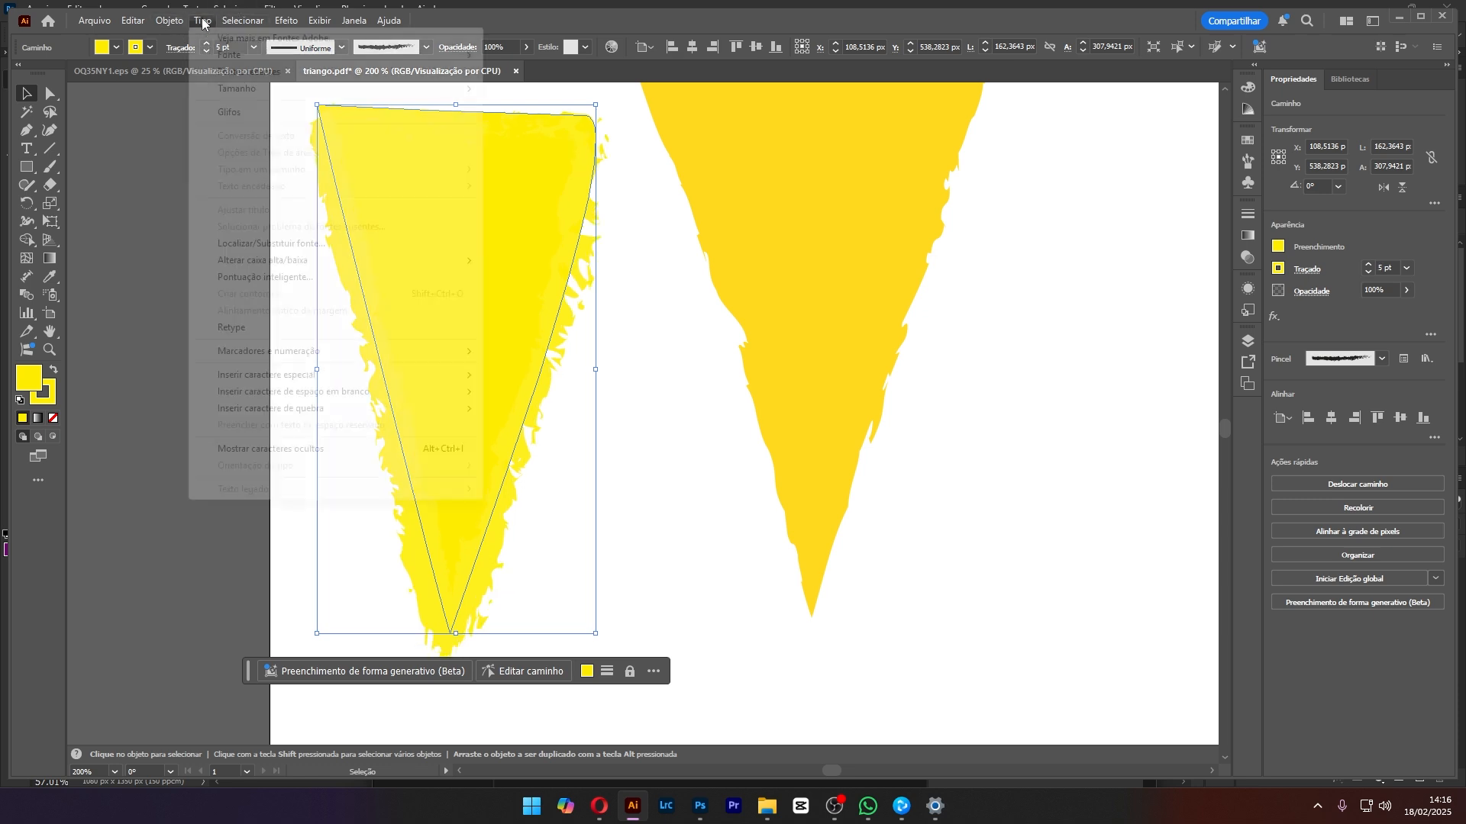
{"action": "left_click", "coordinate": [169, 21]}
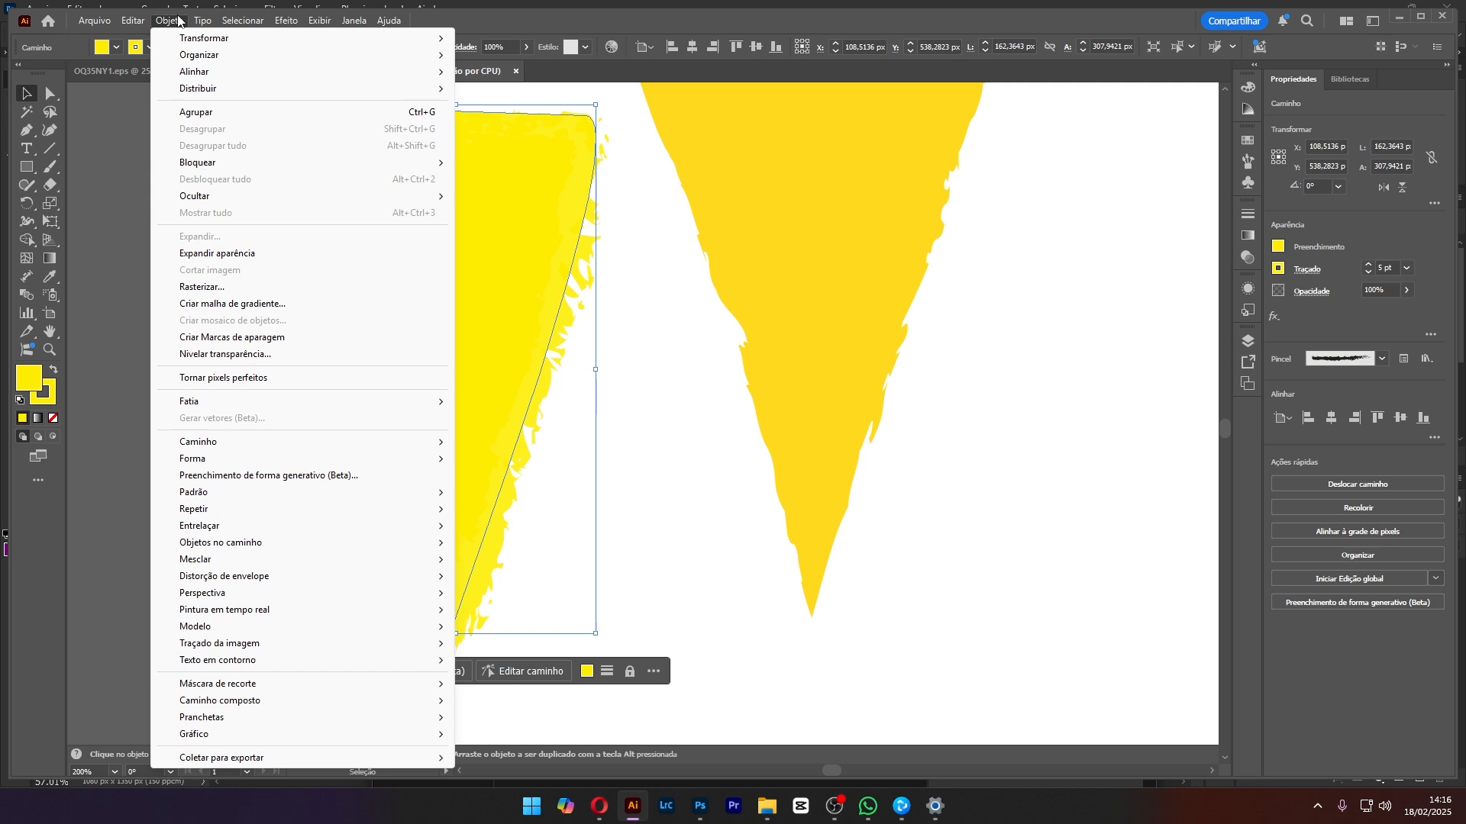
{"action": "left_click", "coordinate": [224, 258]}
{"action": "left_click", "coordinate": [1097, 393]}
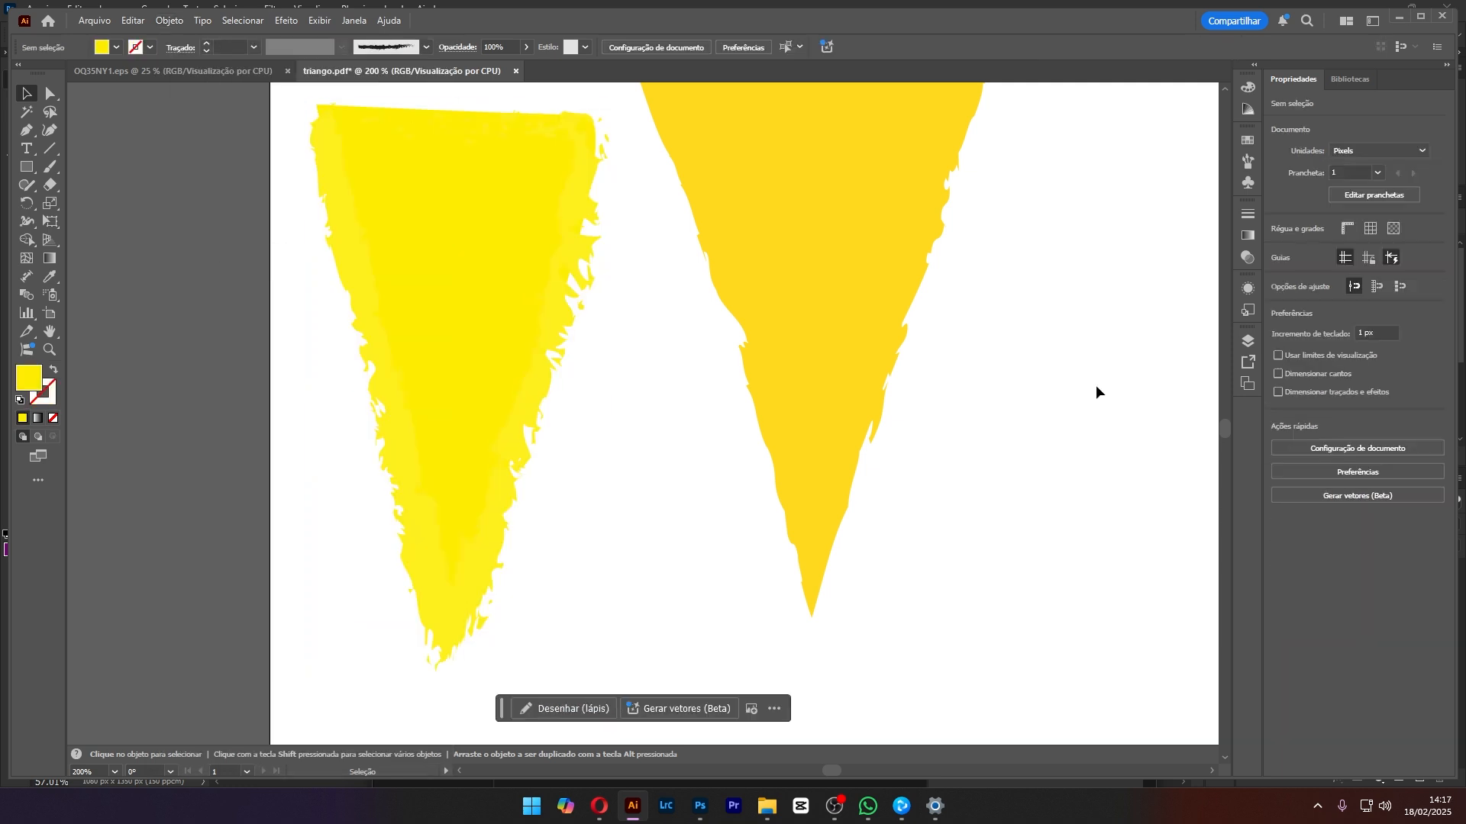
Copy the original rough-edged golden-yellow triangle from Illustrator and paste it into the Photoshop poster as a shape layer
{"action": "left_click", "coordinate": [849, 340]}
{"action": "key", "text": "alt+Tab"}
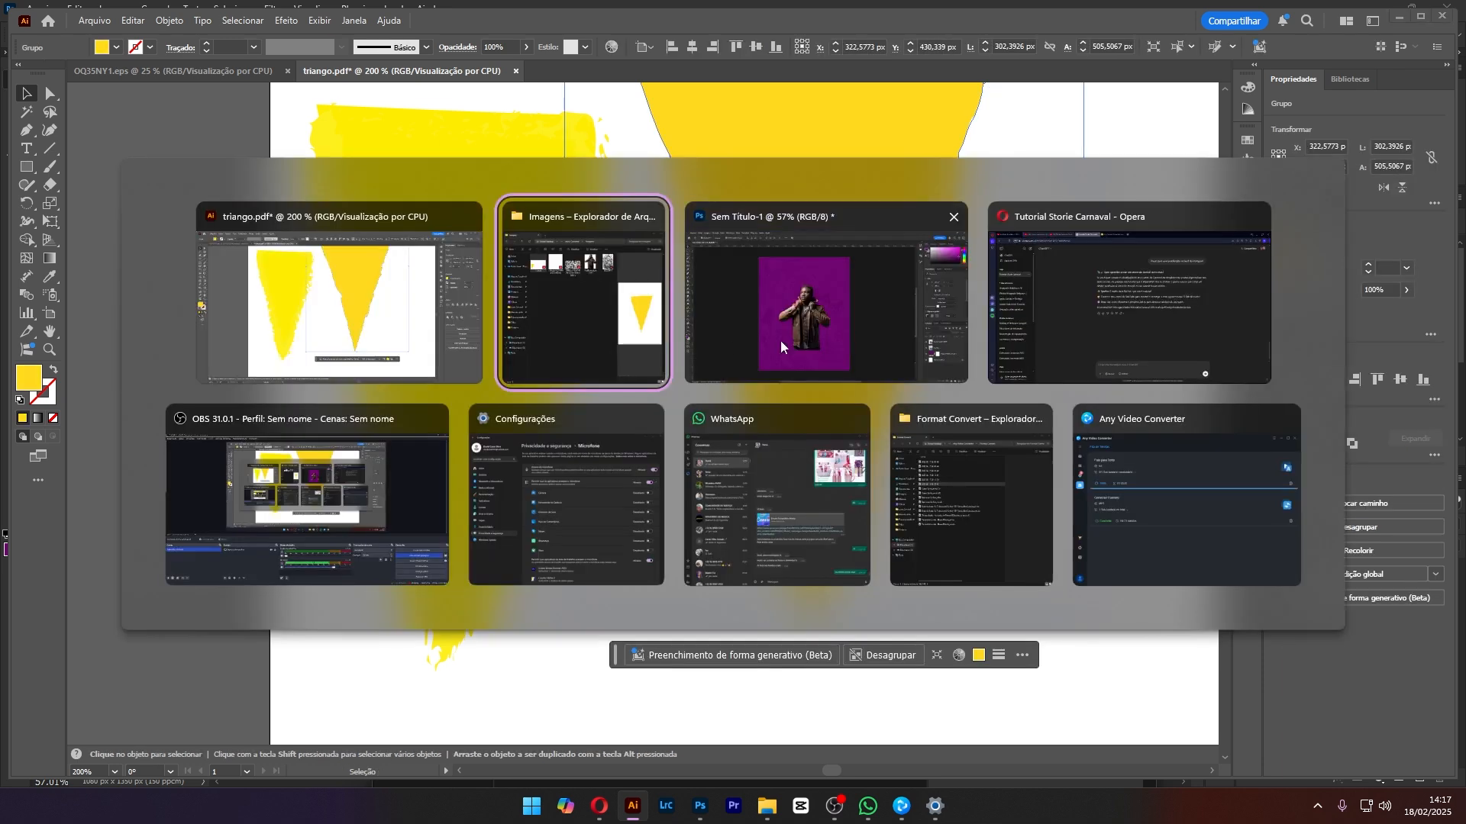
{"action": "left_click", "coordinate": [828, 314]}
{"action": "key", "text": "ctrl+v"}
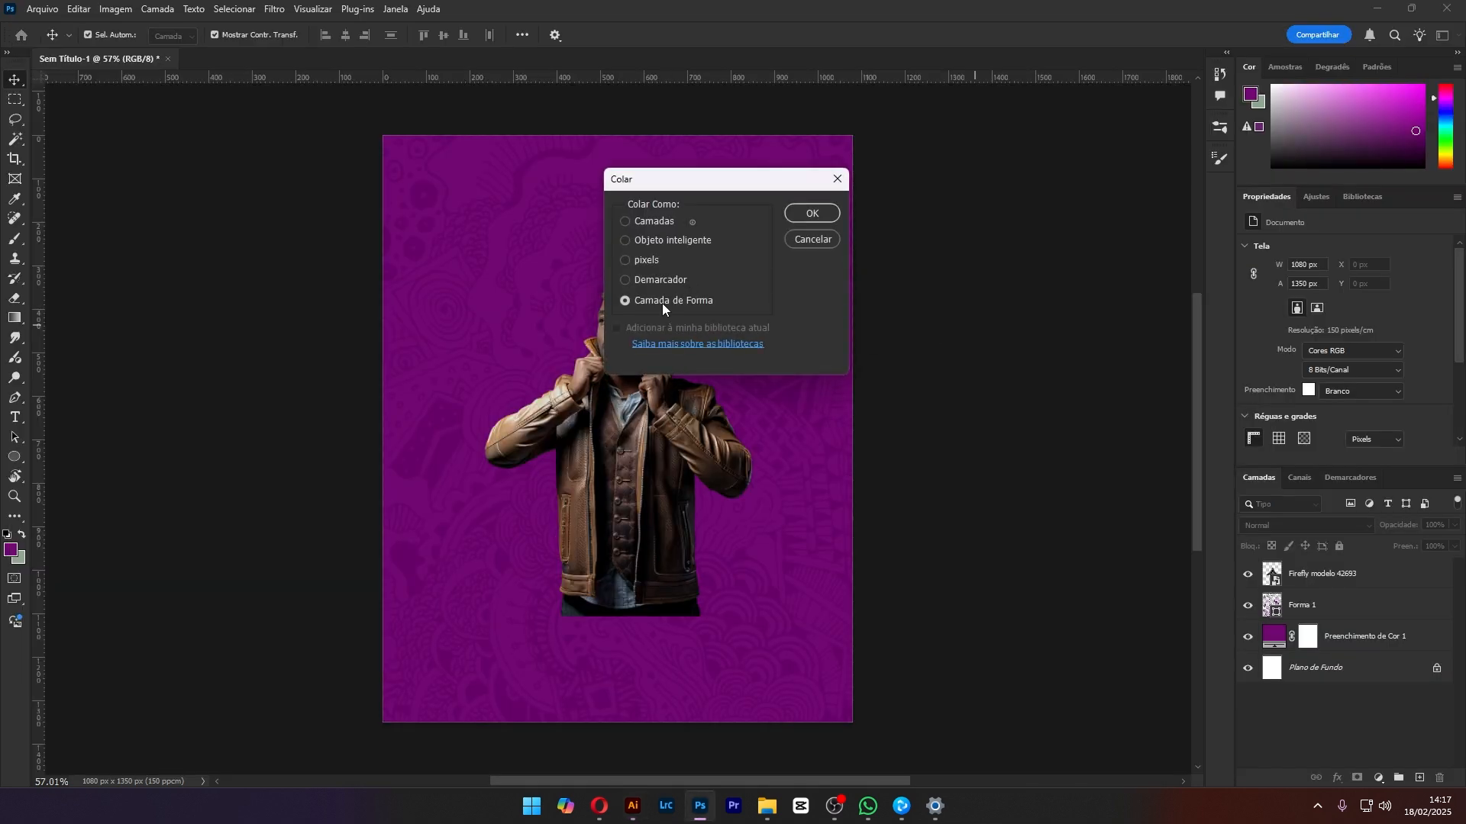
{"action": "left_click", "coordinate": [812, 214]}
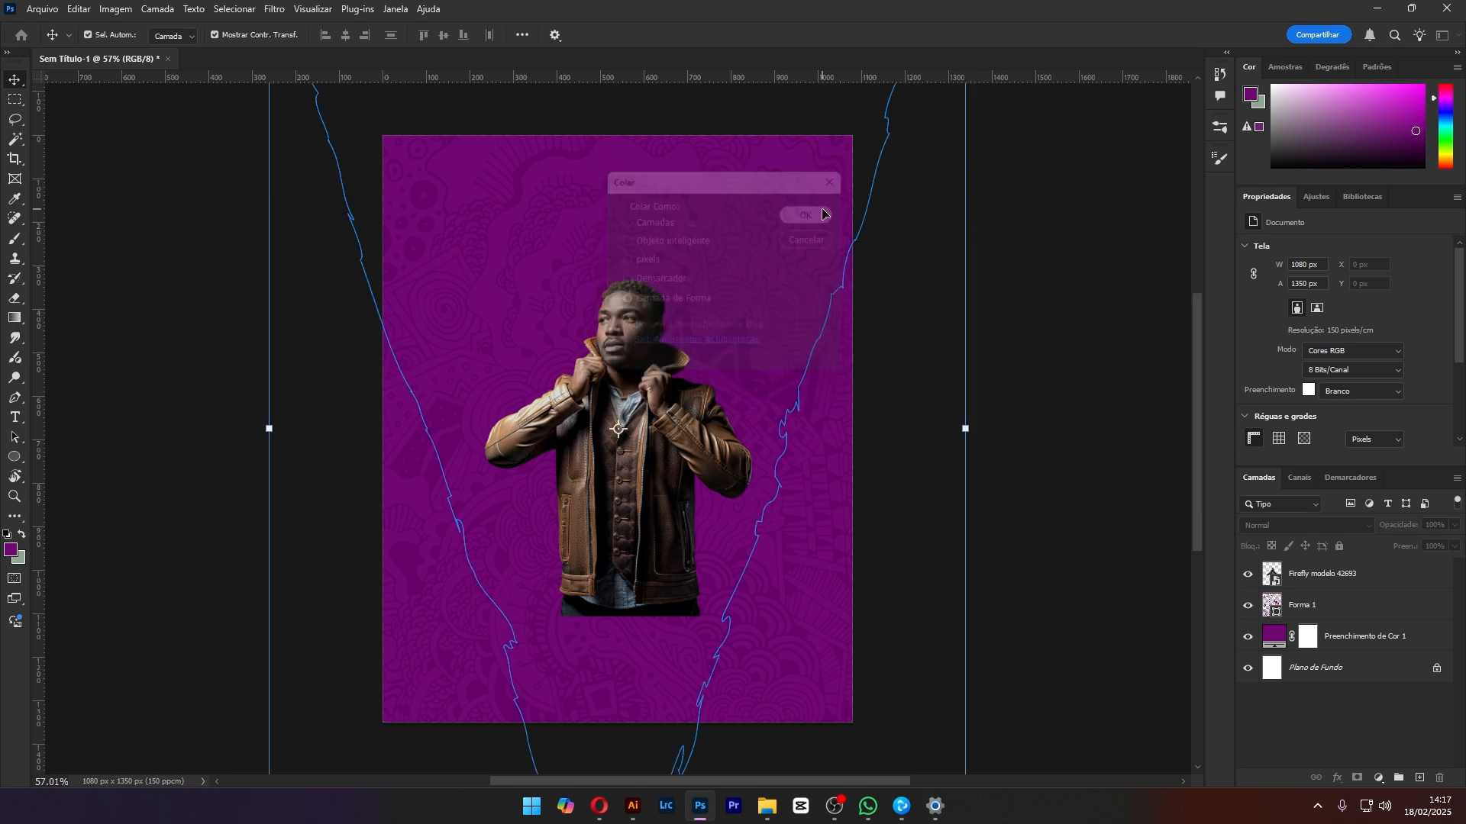
Scale the pasted triangle to about 60% width and 41% height and place it overlapping the canvas's upper edge
{"action": "left_click_drag", "start_coordinate": [965, 428], "coordinate": [805, 429]}
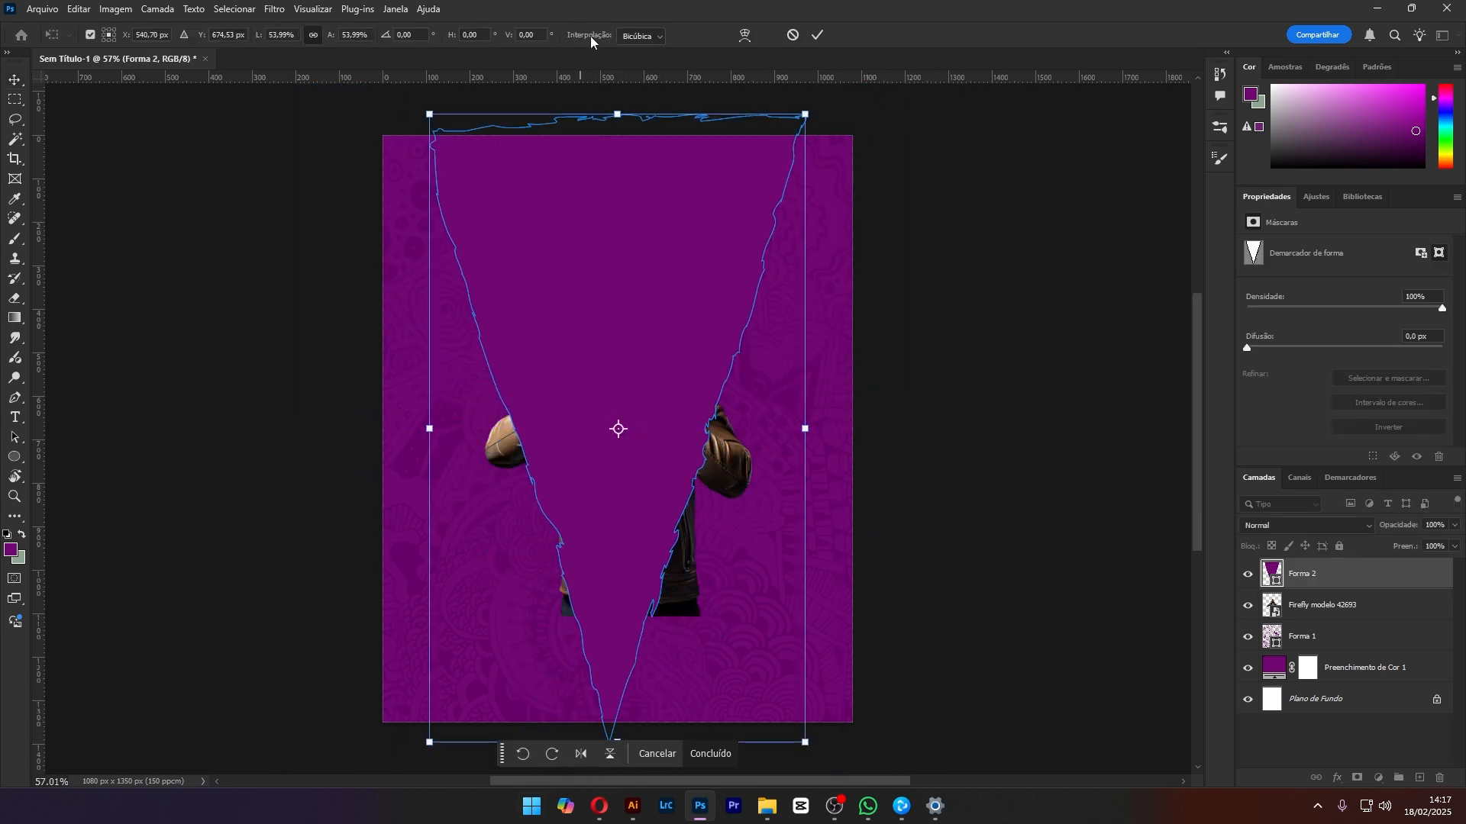
{"action": "left_click_drag", "start_coordinate": [618, 116], "coordinate": [618, 213]}
{"action": "left_click_drag", "start_coordinate": [624, 298], "coordinate": [634, 200]}
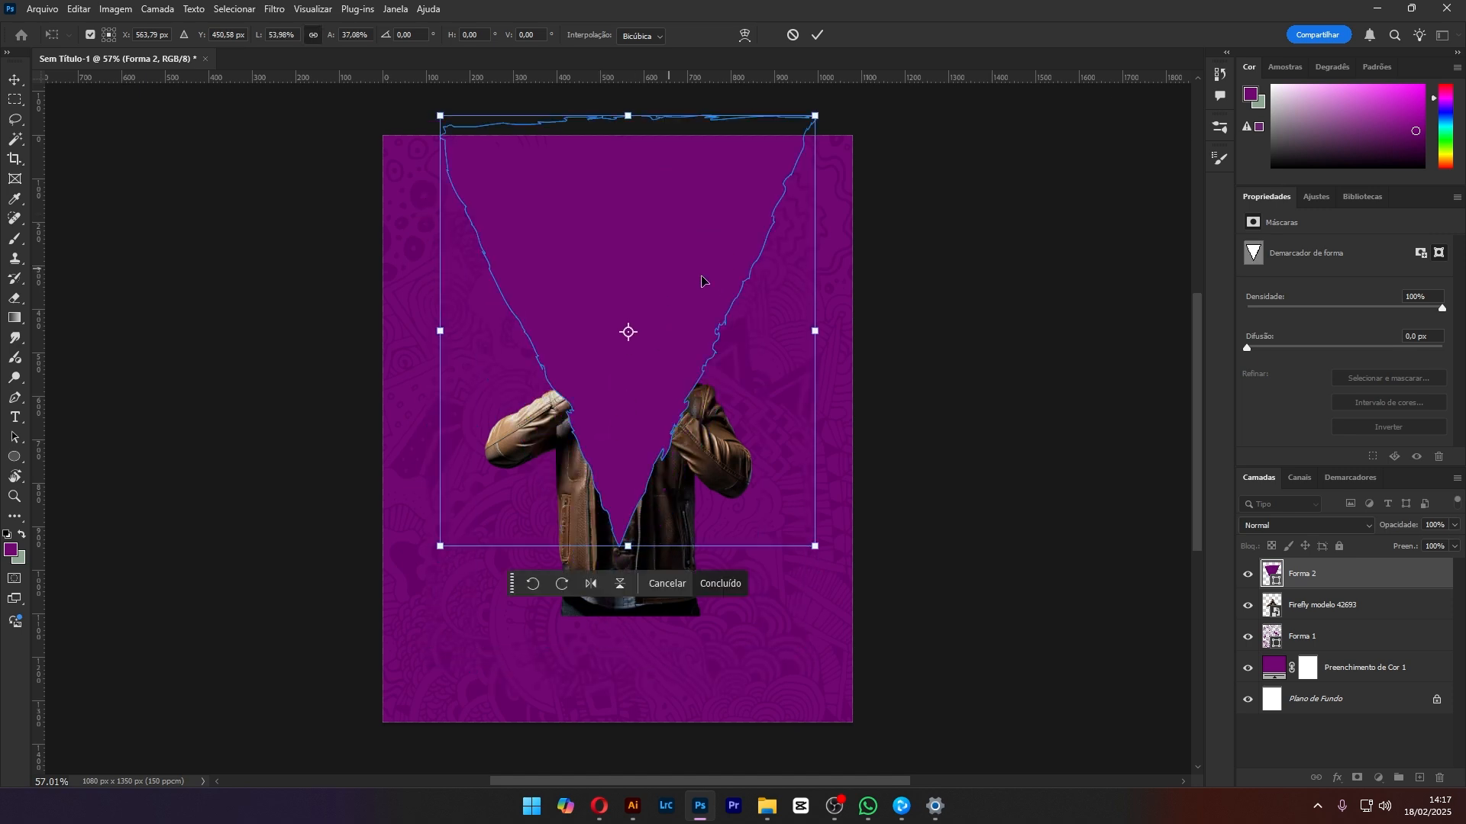
{"action": "mouse_move", "coordinate": [816, 332]}
{"action": "left_mouse_down"}
{"action": "mouse_move", "coordinate": [857, 328]}
{"action": "mouse_move", "coordinate": [840, 330]}
{"action": "left_mouse_up"}
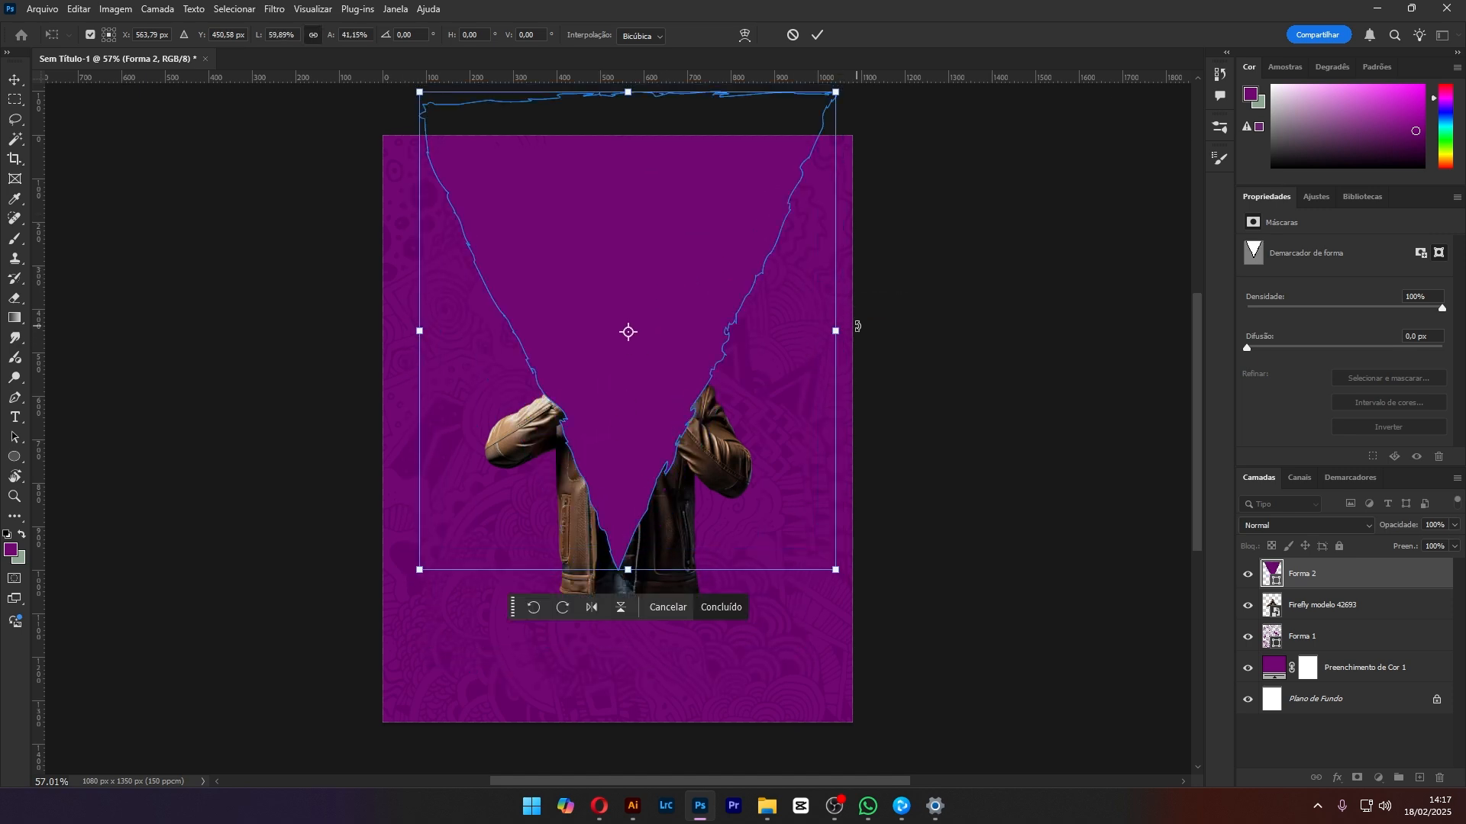
{"action": "key", "text": "Return"}
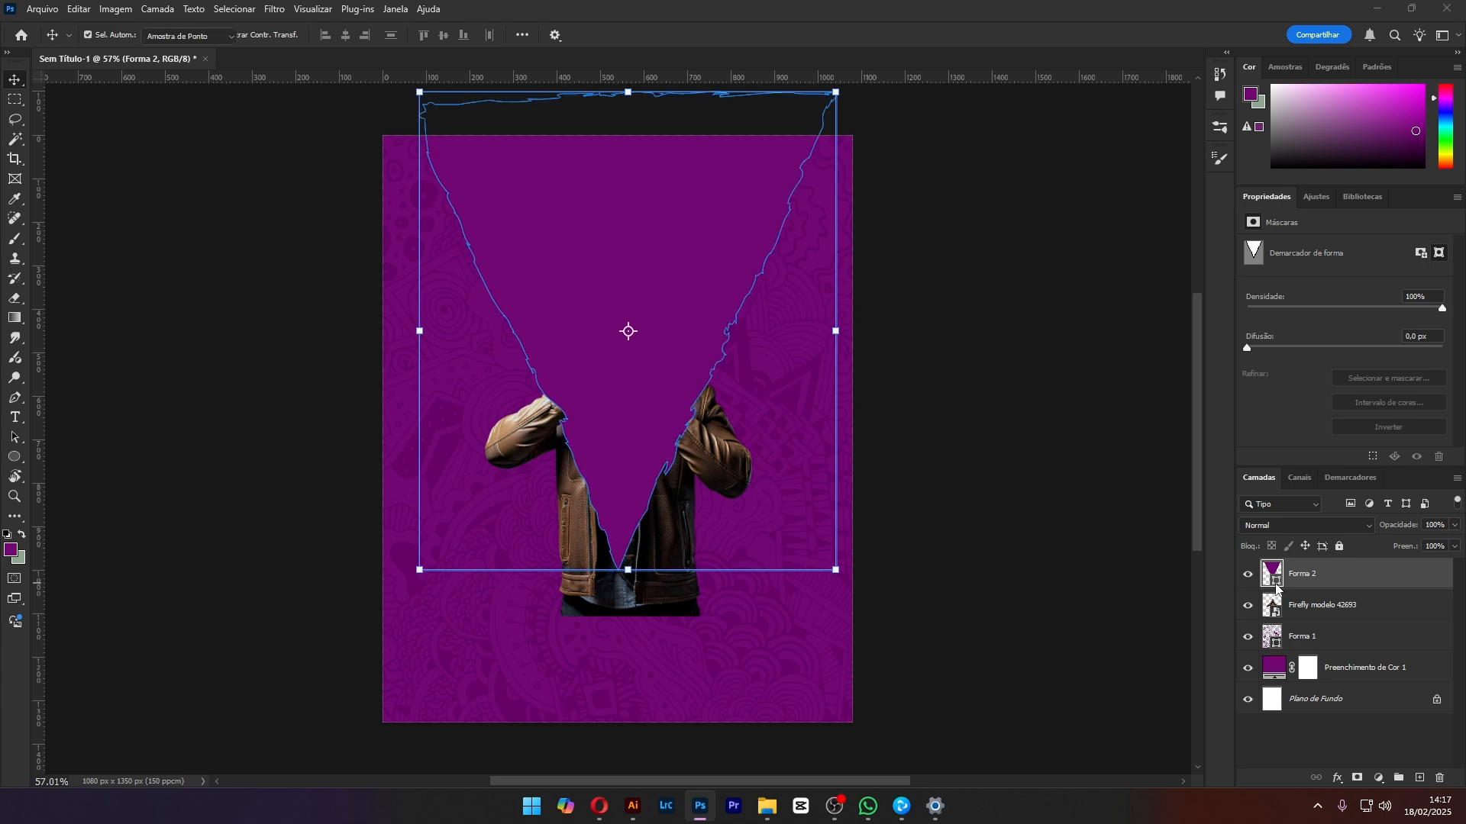
Change the triangle shape's fill colour to golden yellow #ffc600
{"action": "double_click", "coordinate": [1273, 580]}
{"action": "left_click_drag", "start_coordinate": [235, 392], "coordinate": [229, 376]}
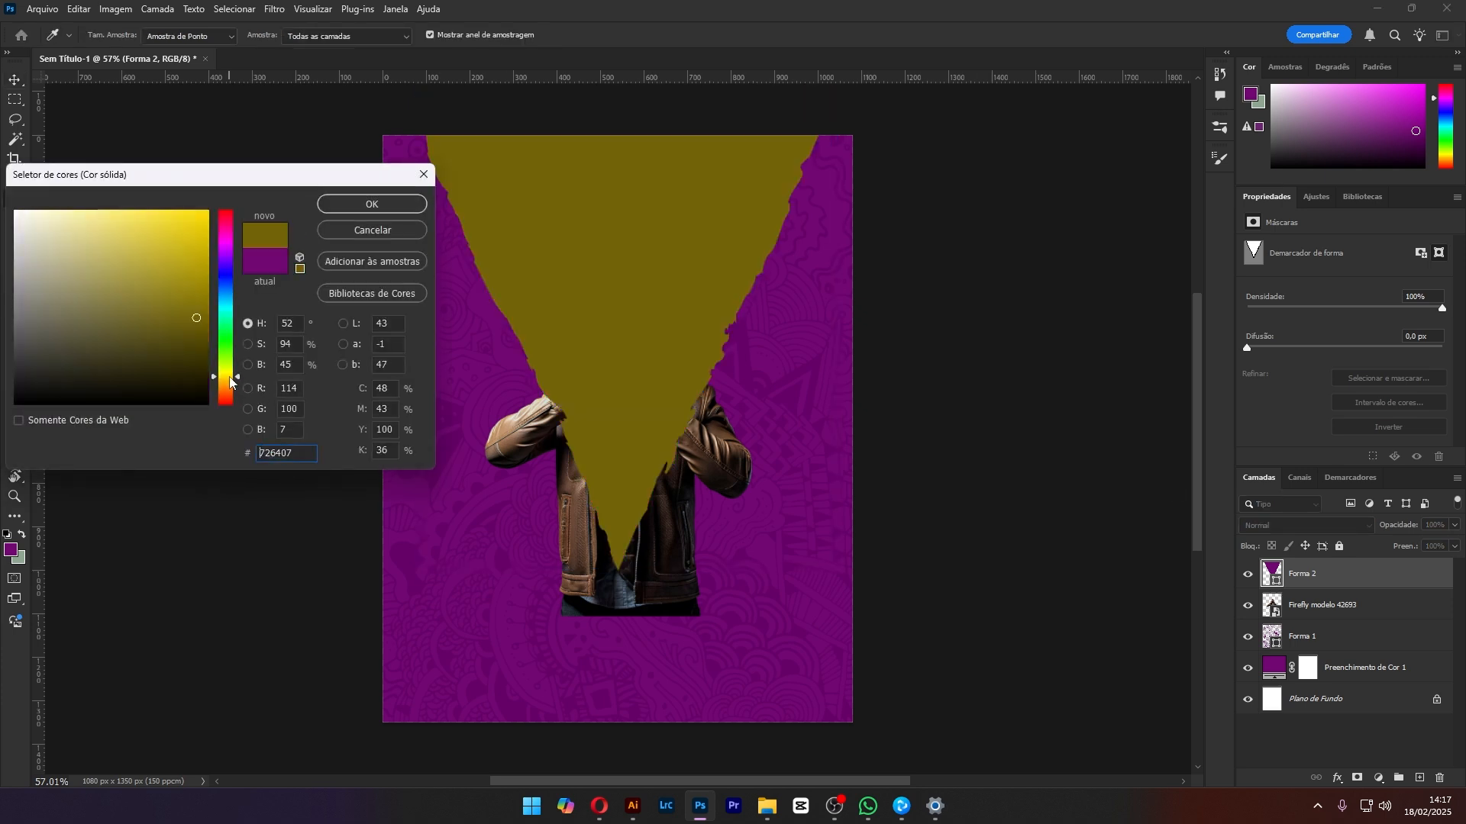
{"action": "left_click_drag", "start_coordinate": [202, 318], "coordinate": [227, 200]}
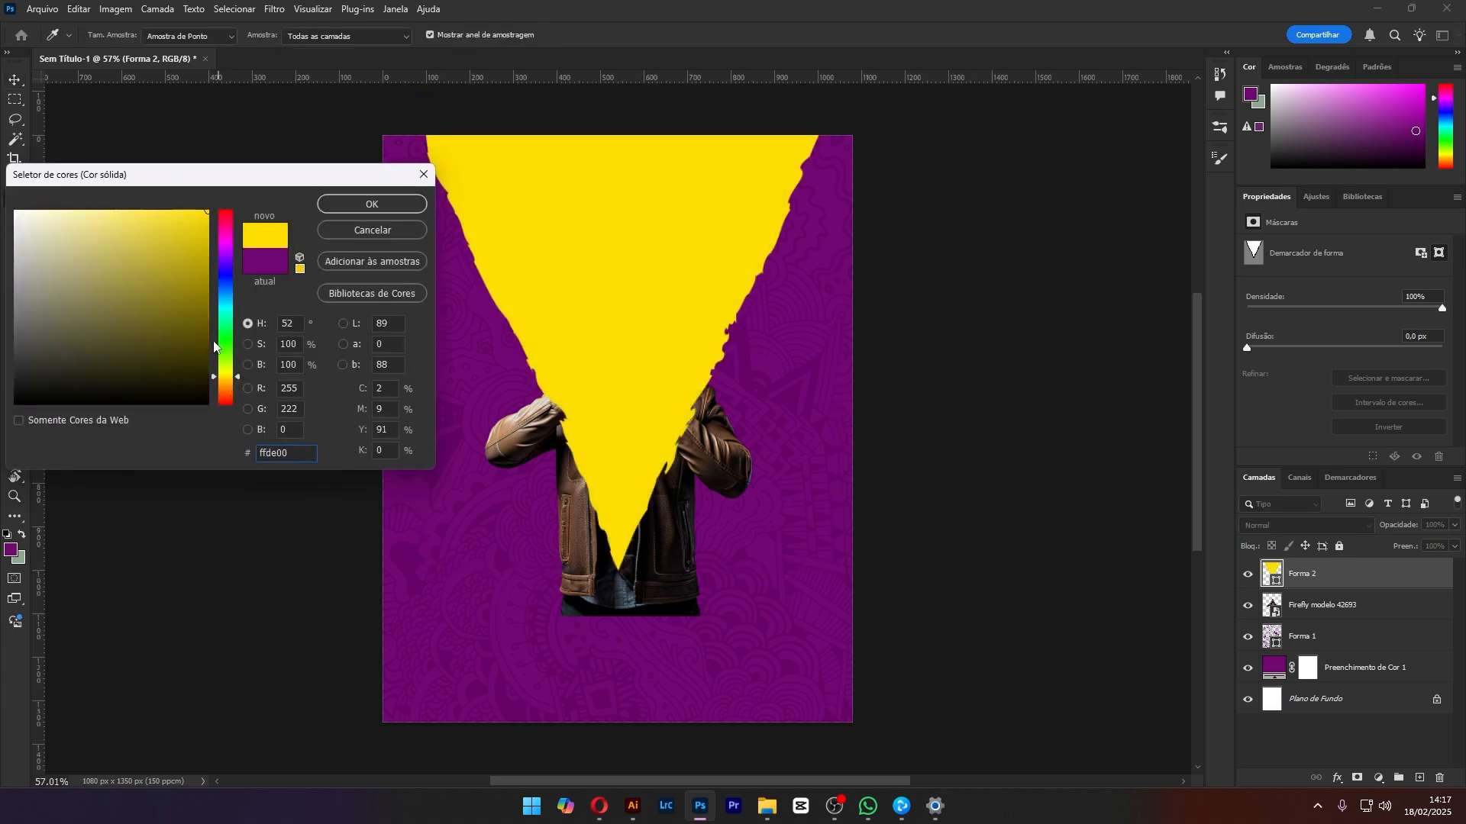
{"action": "left_click_drag", "start_coordinate": [229, 390], "coordinate": [233, 384]}
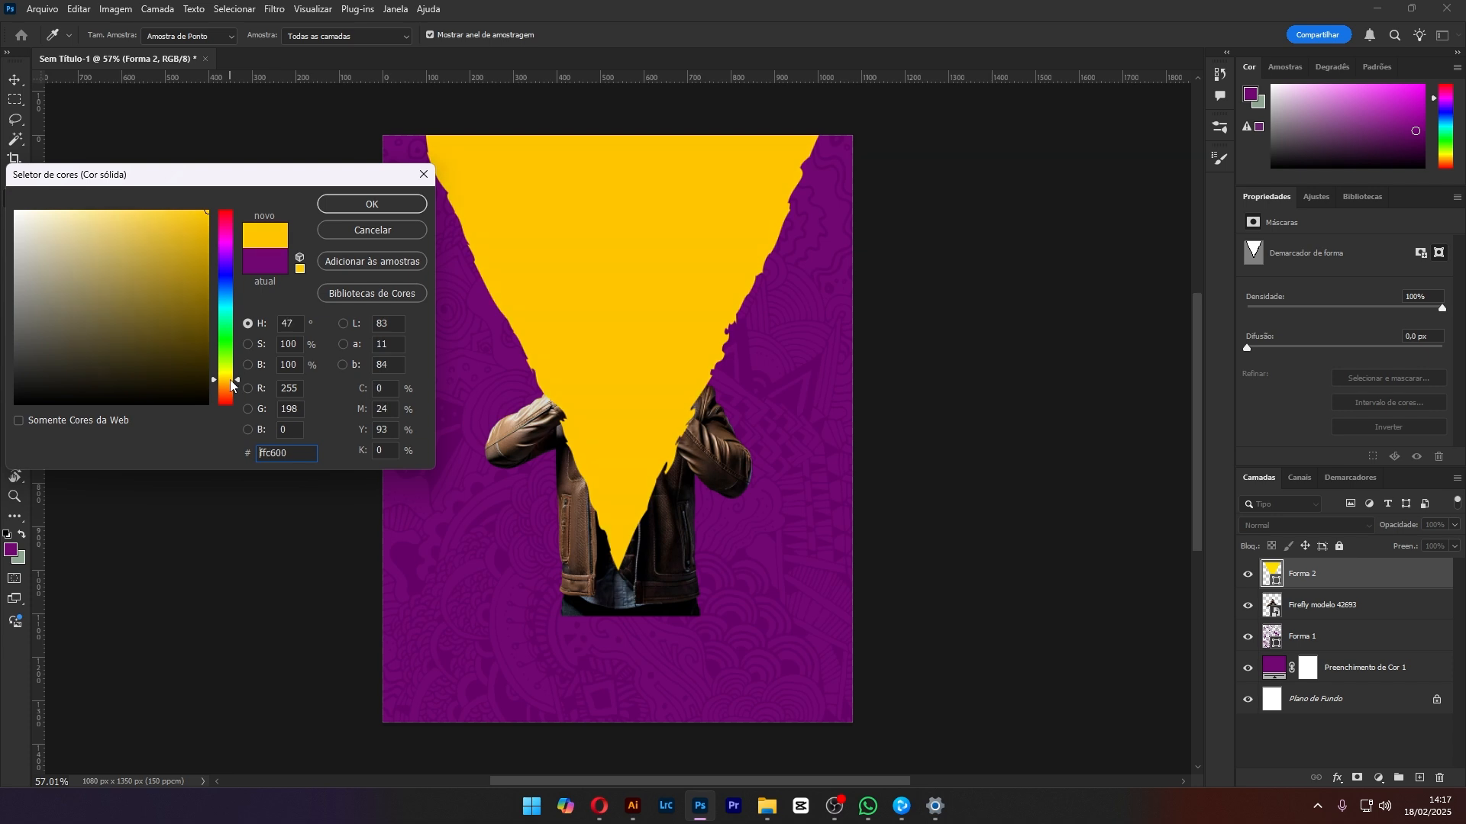
{"action": "left_click", "coordinate": [371, 204]}
{"action": "key", "text": "v"}
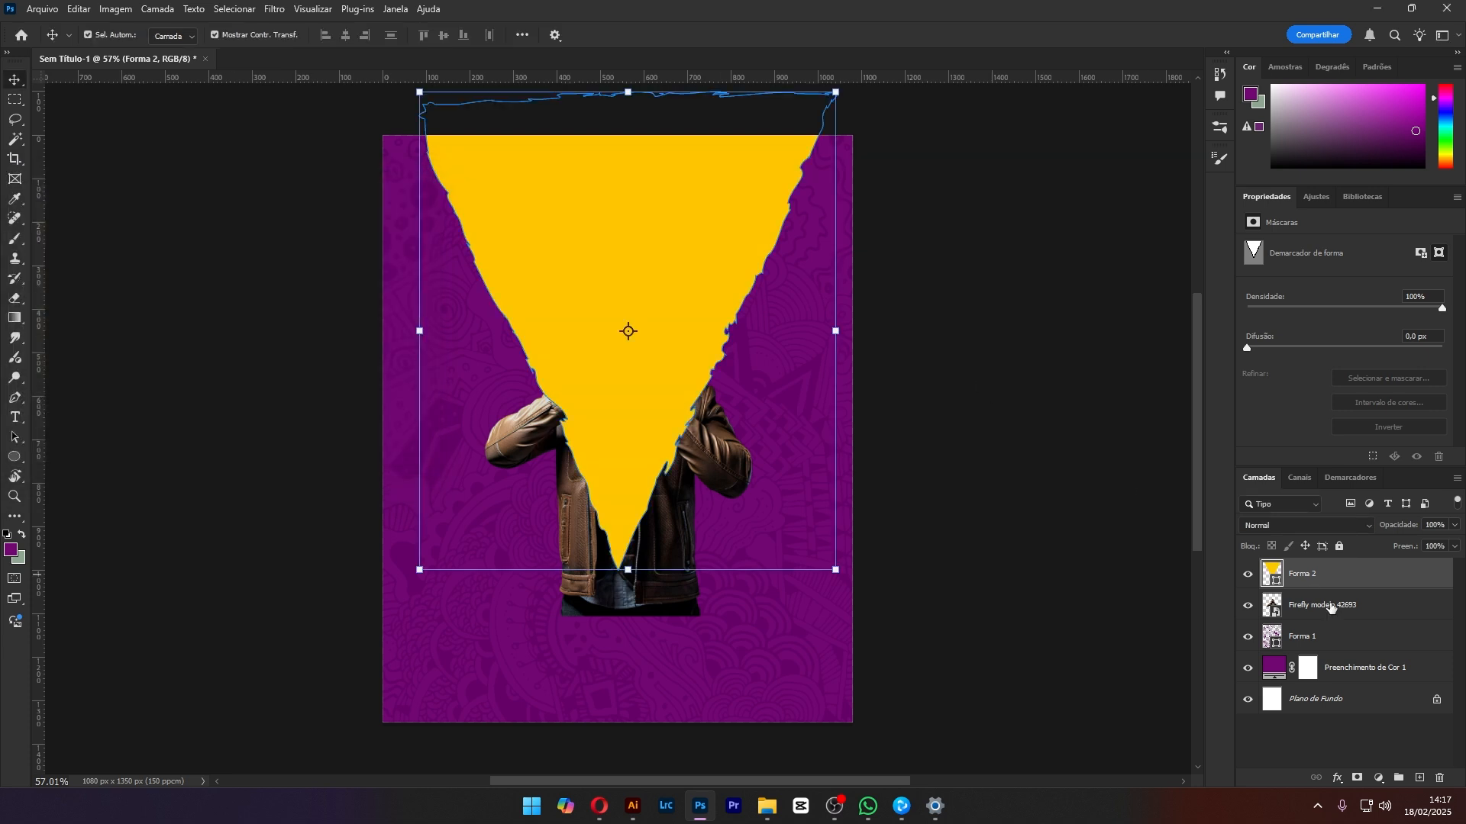
Move the yellow triangle layer below the model layer so the model stands in front of it
{"action": "mouse_move", "coordinate": [1367, 582]}
{"action": "left_mouse_down"}
{"action": "mouse_move", "coordinate": [1356, 650]}
{"action": "mouse_move", "coordinate": [1359, 601]}
{"action": "left_mouse_up"}
{"action": "left_click", "coordinate": [1000, 379]}
{"action": "left_click", "coordinate": [1353, 658]}
{"action": "left_click", "coordinate": [1104, 468]}
{"action": "left_click", "coordinate": [720, 222]}
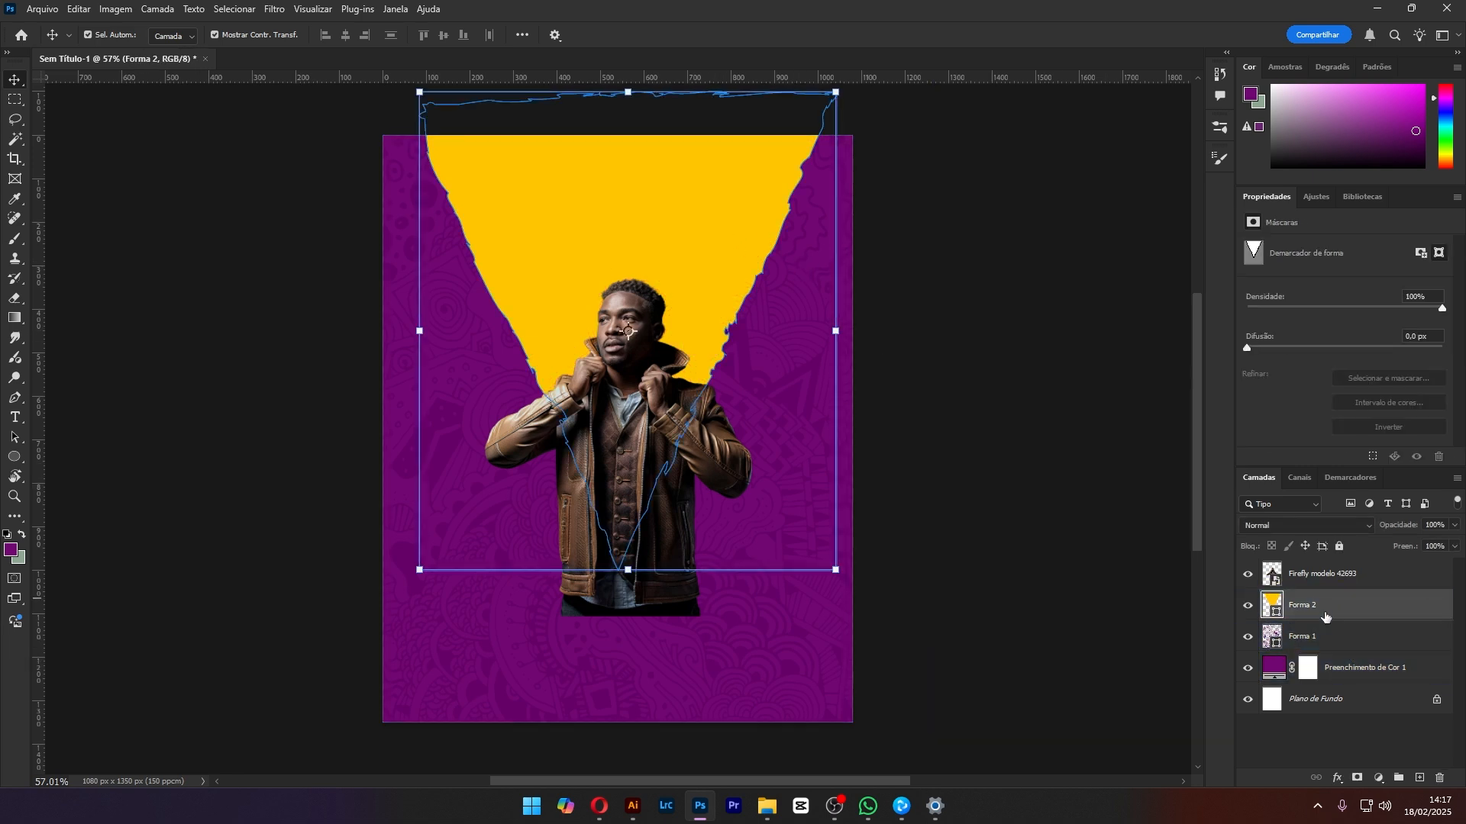
Duplicate the yellow triangle layer and recolour the lower of the two triangles to light blue #00ccff
{"action": "key", "text": "ctrl+j"}
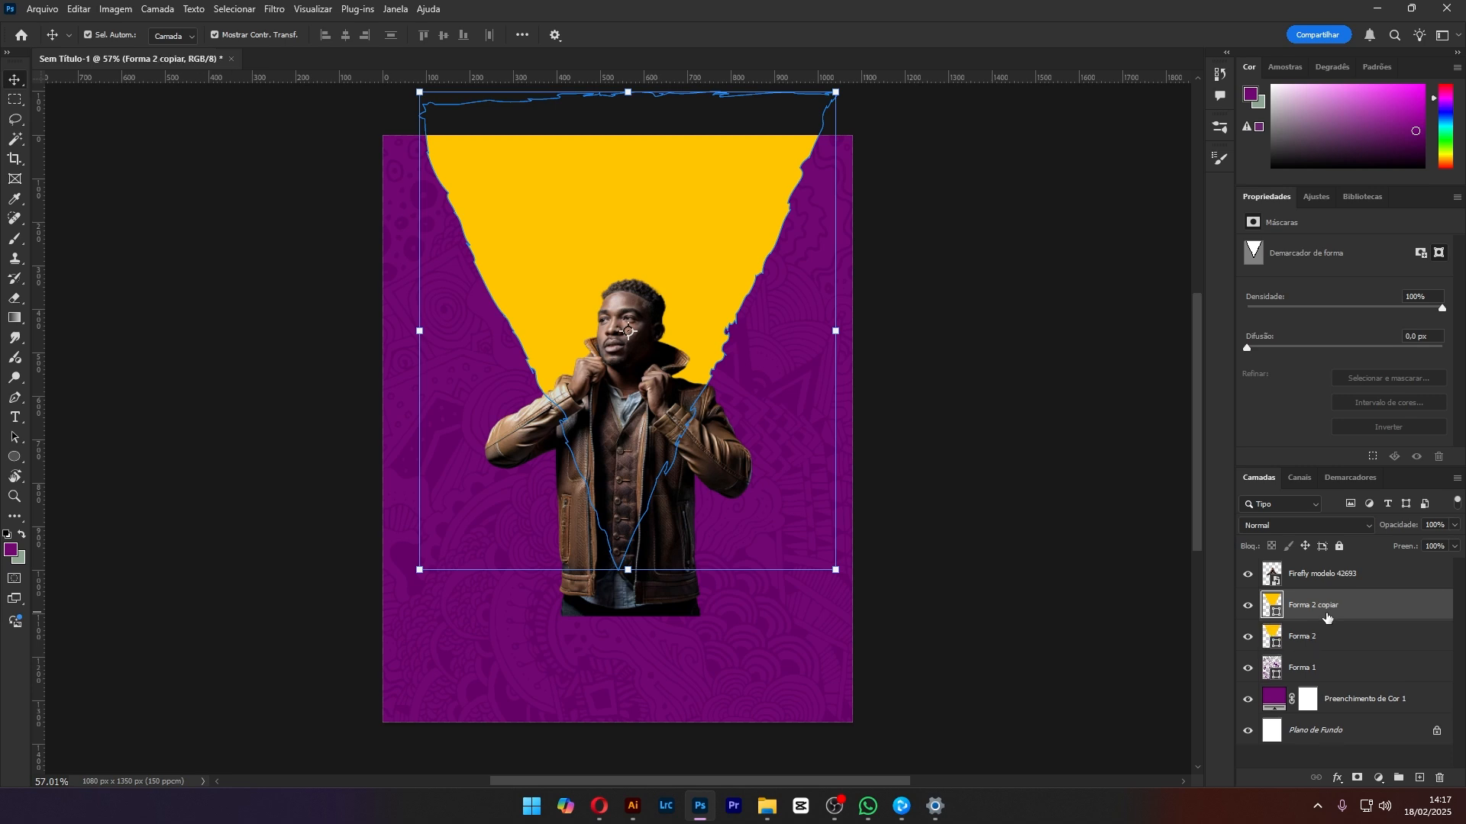
{"action": "double_click", "coordinate": [1279, 649]}
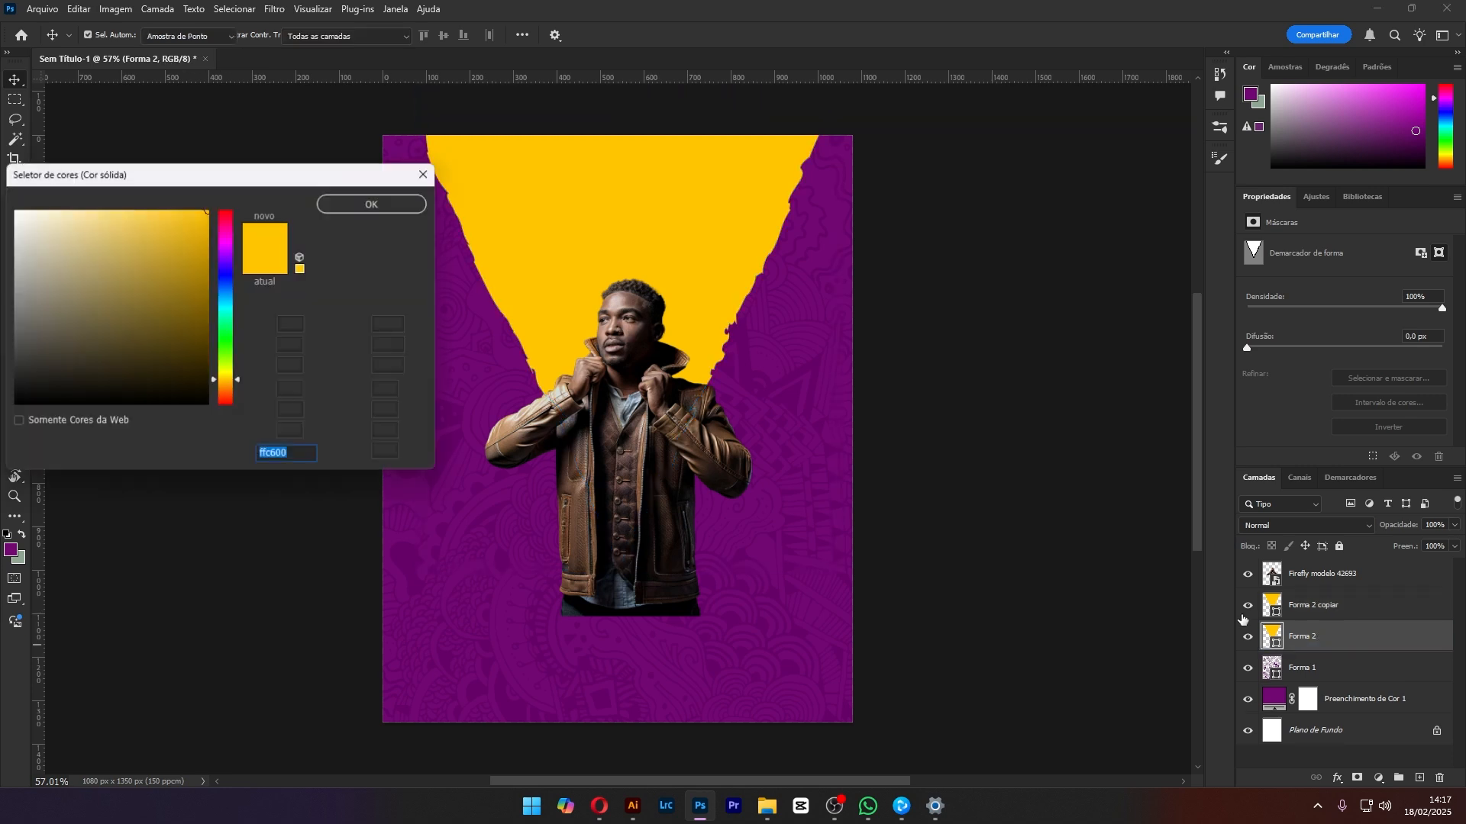
{"action": "left_click", "coordinate": [222, 300]}
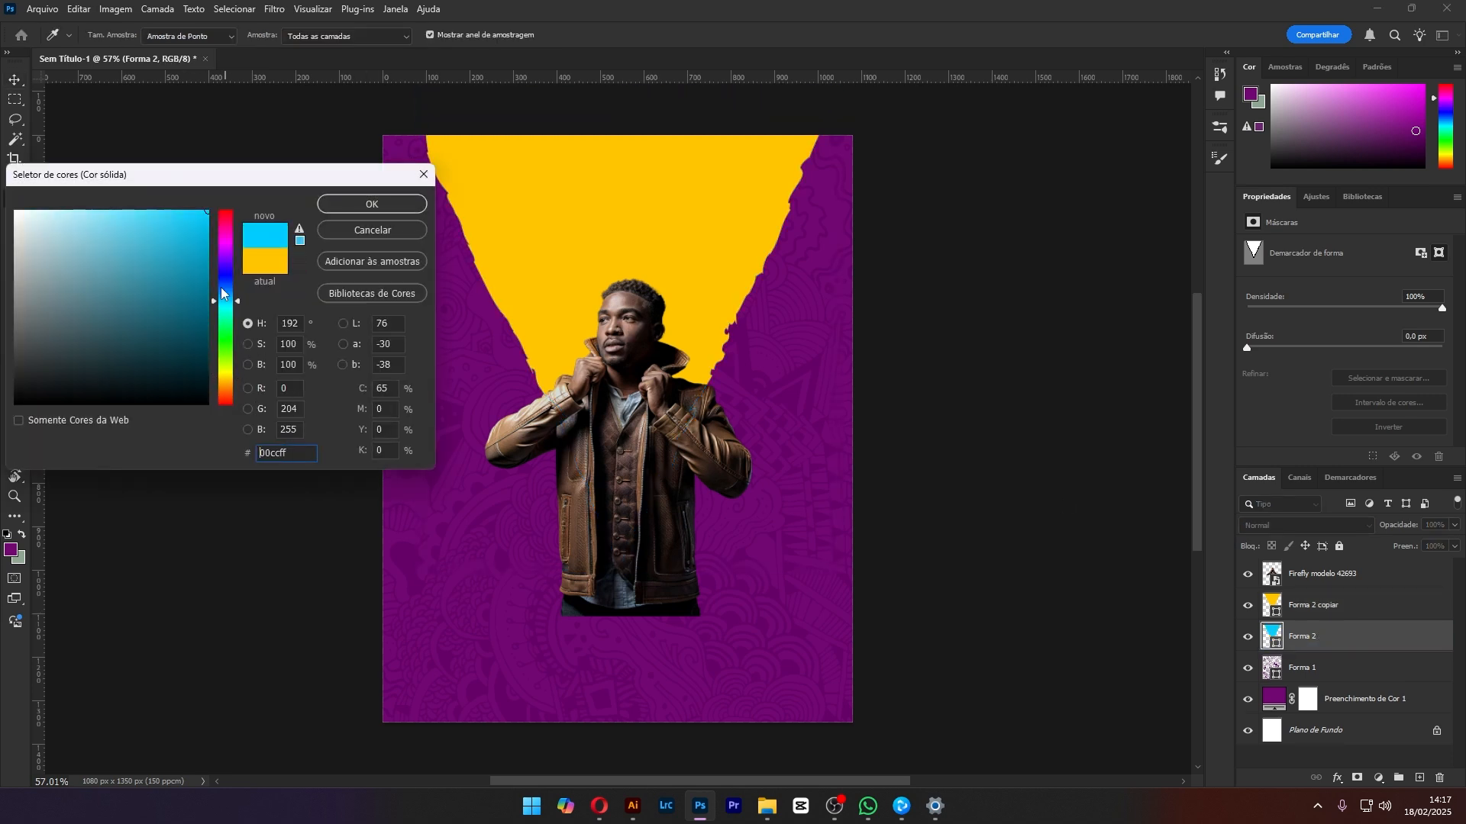
{"action": "left_click", "coordinate": [371, 203]}
{"action": "key", "text": "v"}
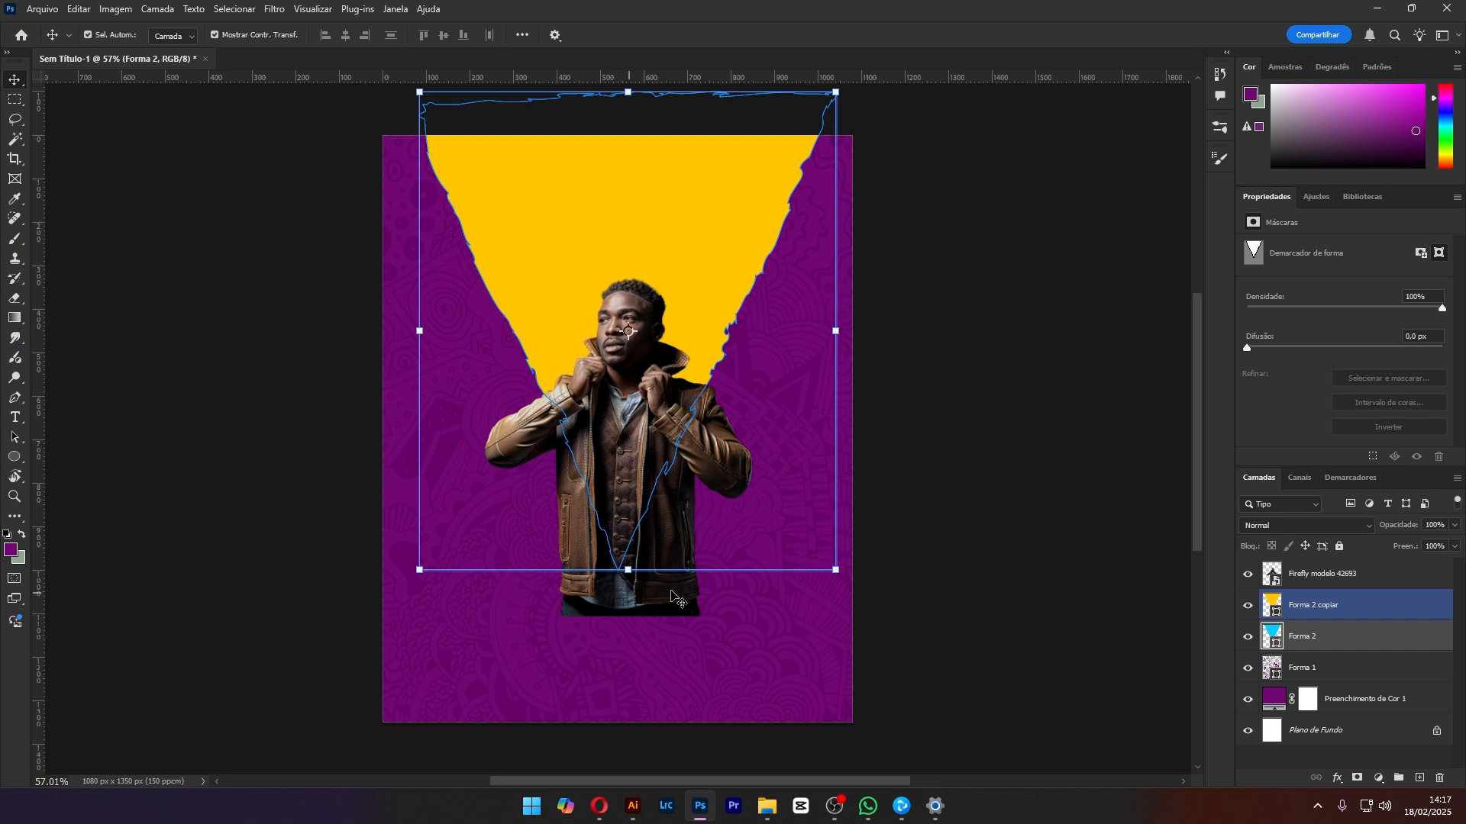
Enlarge the blue triangle to about 109% as a border around the yellow one and change its fill to #00a8ff
{"action": "left_click_drag", "start_coordinate": [837, 580], "coordinate": [846, 599]}
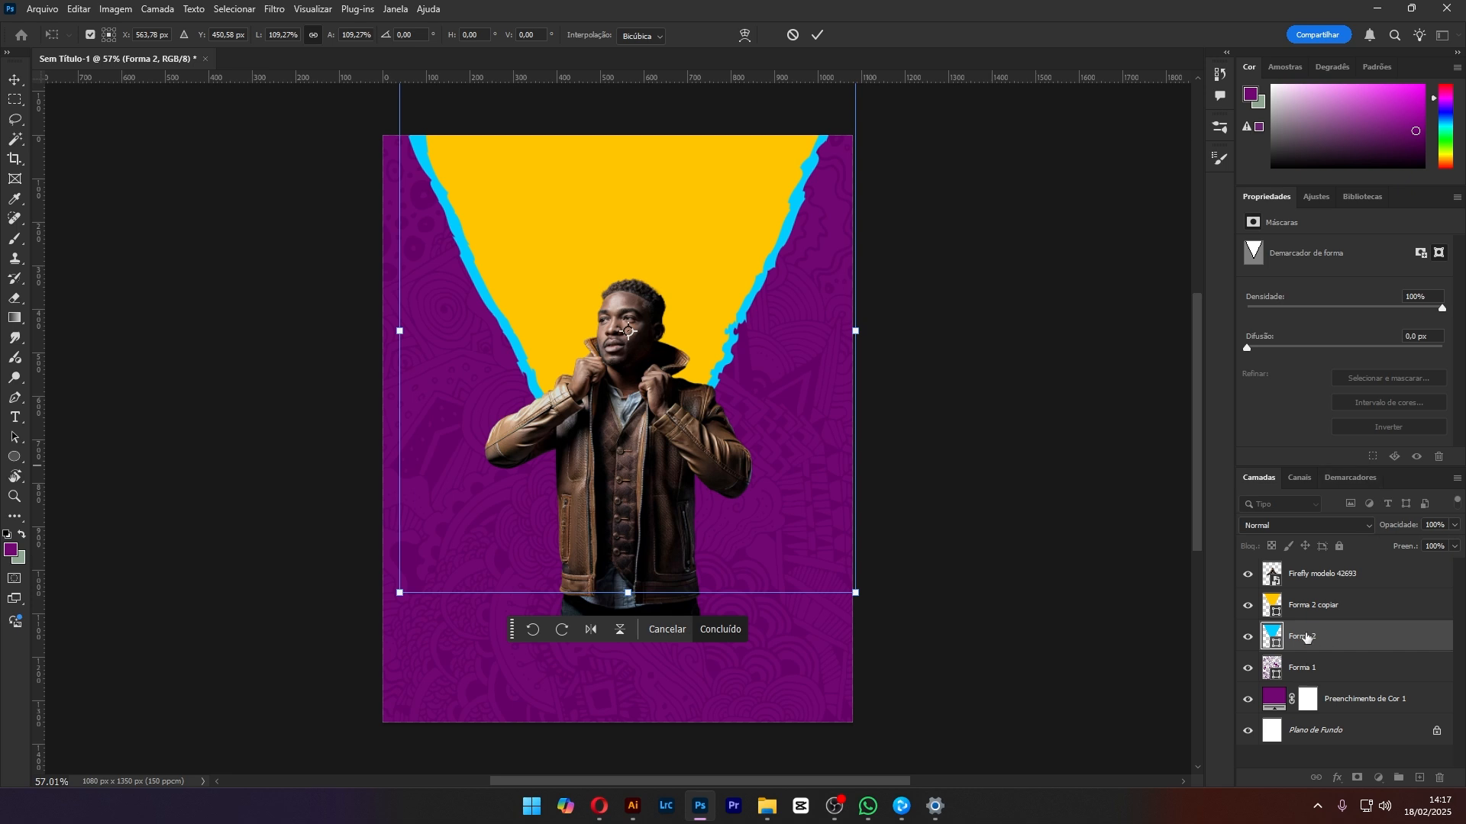
{"action": "double_click", "coordinate": [1273, 636]}
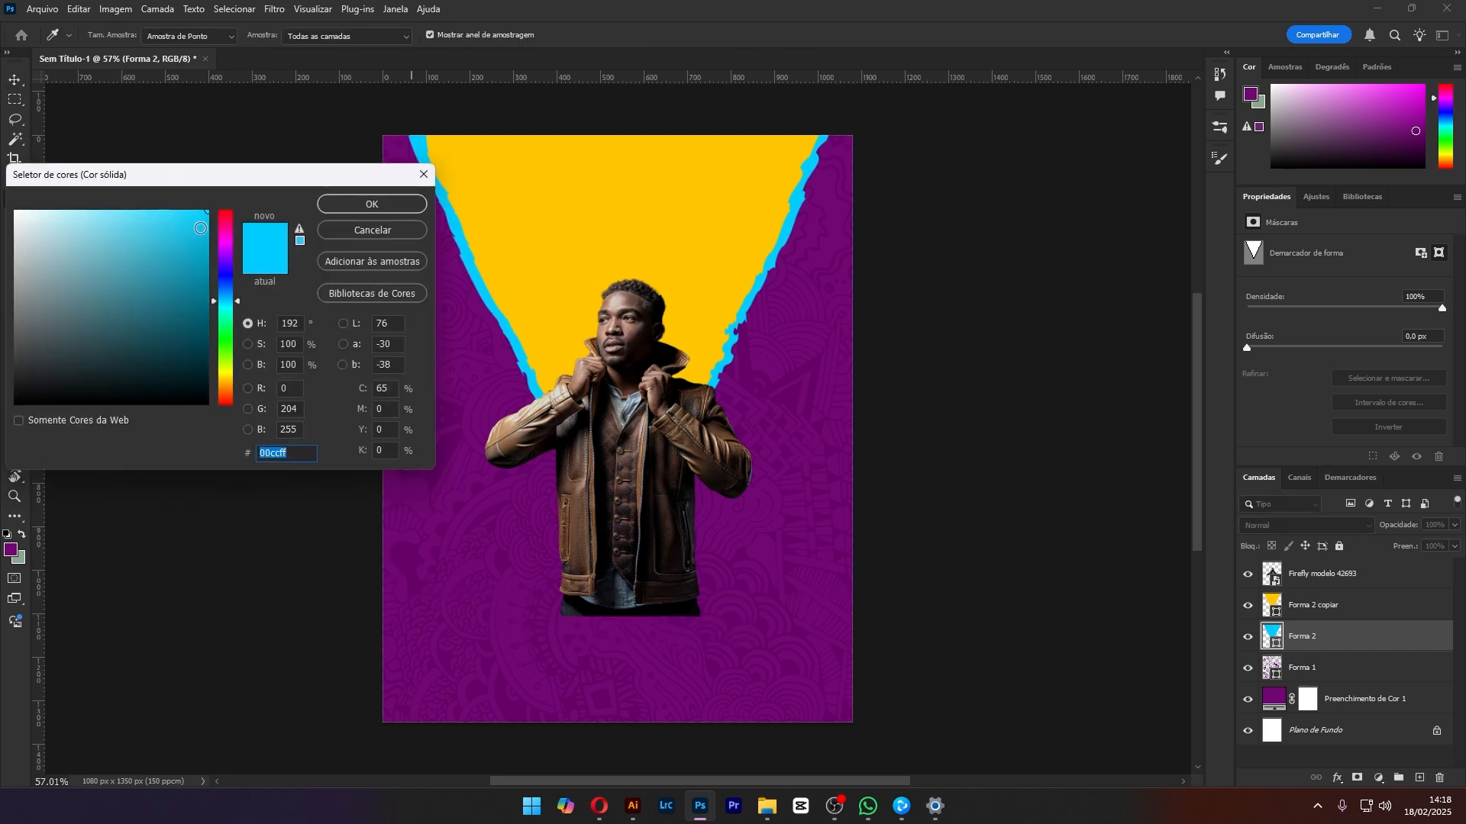
{"action": "left_click_drag", "start_coordinate": [233, 302], "coordinate": [229, 296]}
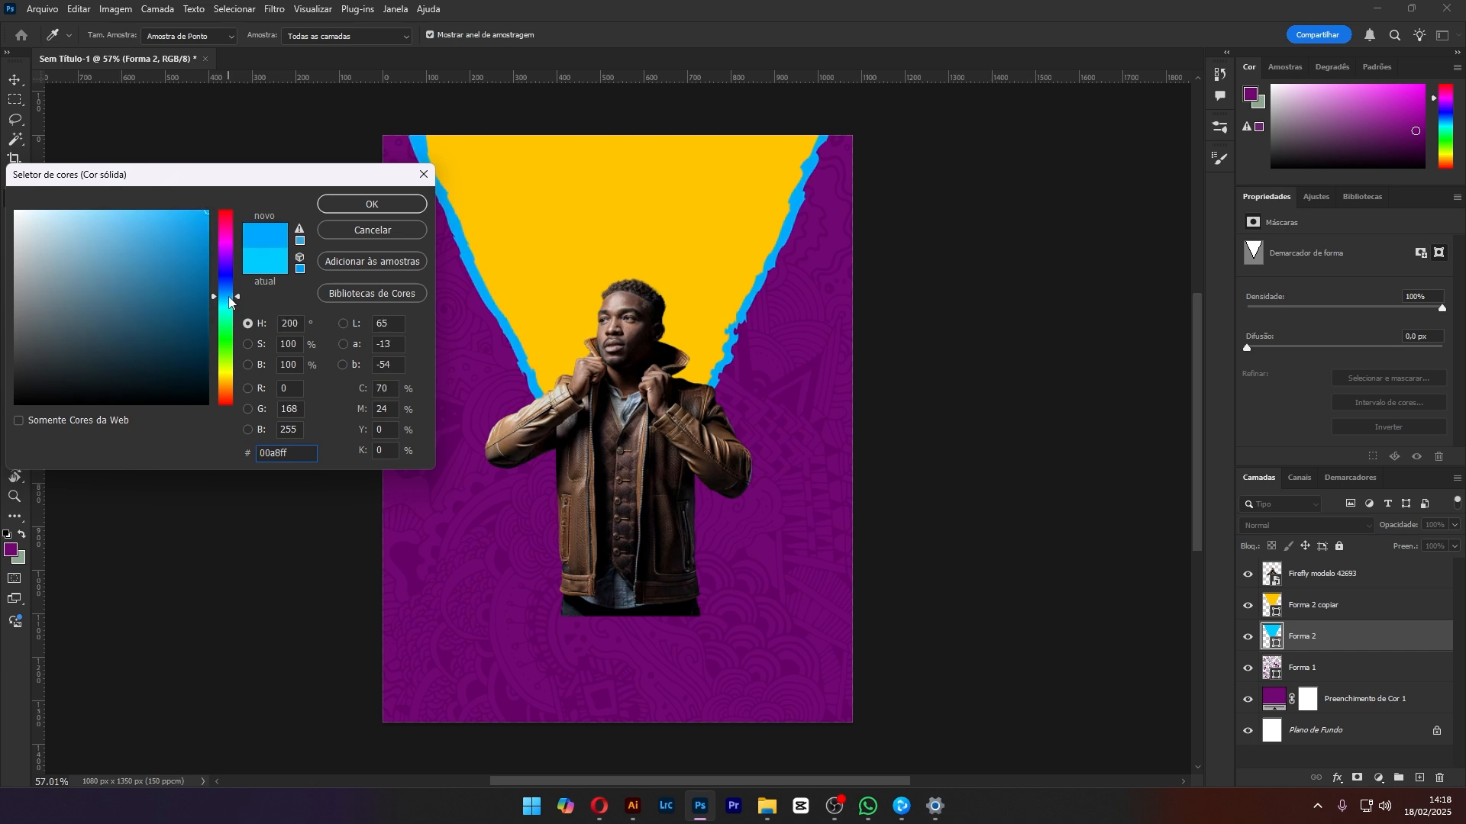
{"action": "left_click", "coordinate": [370, 204]}
{"action": "left_click", "coordinate": [945, 426]}
Open the abstract doodle PDF 99ffb2e9-4a61-49ea-82a1-b3f8d0bb041a in Illustrator and bring all its artwork into the Photoshop poster as a shape layer
{"action": "key", "text": "alt+Tab"}
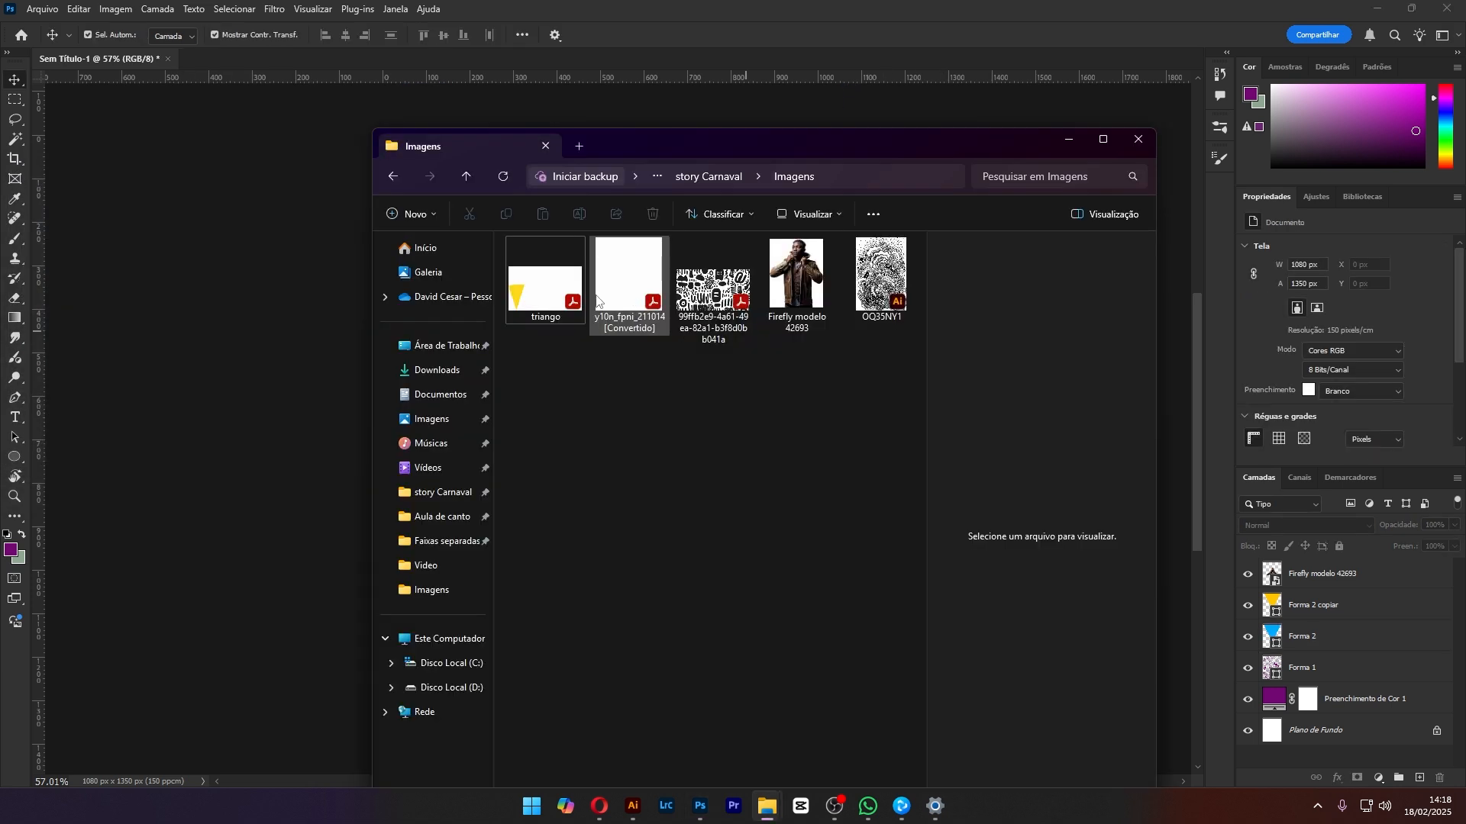
{"action": "left_click", "coordinate": [722, 289]}
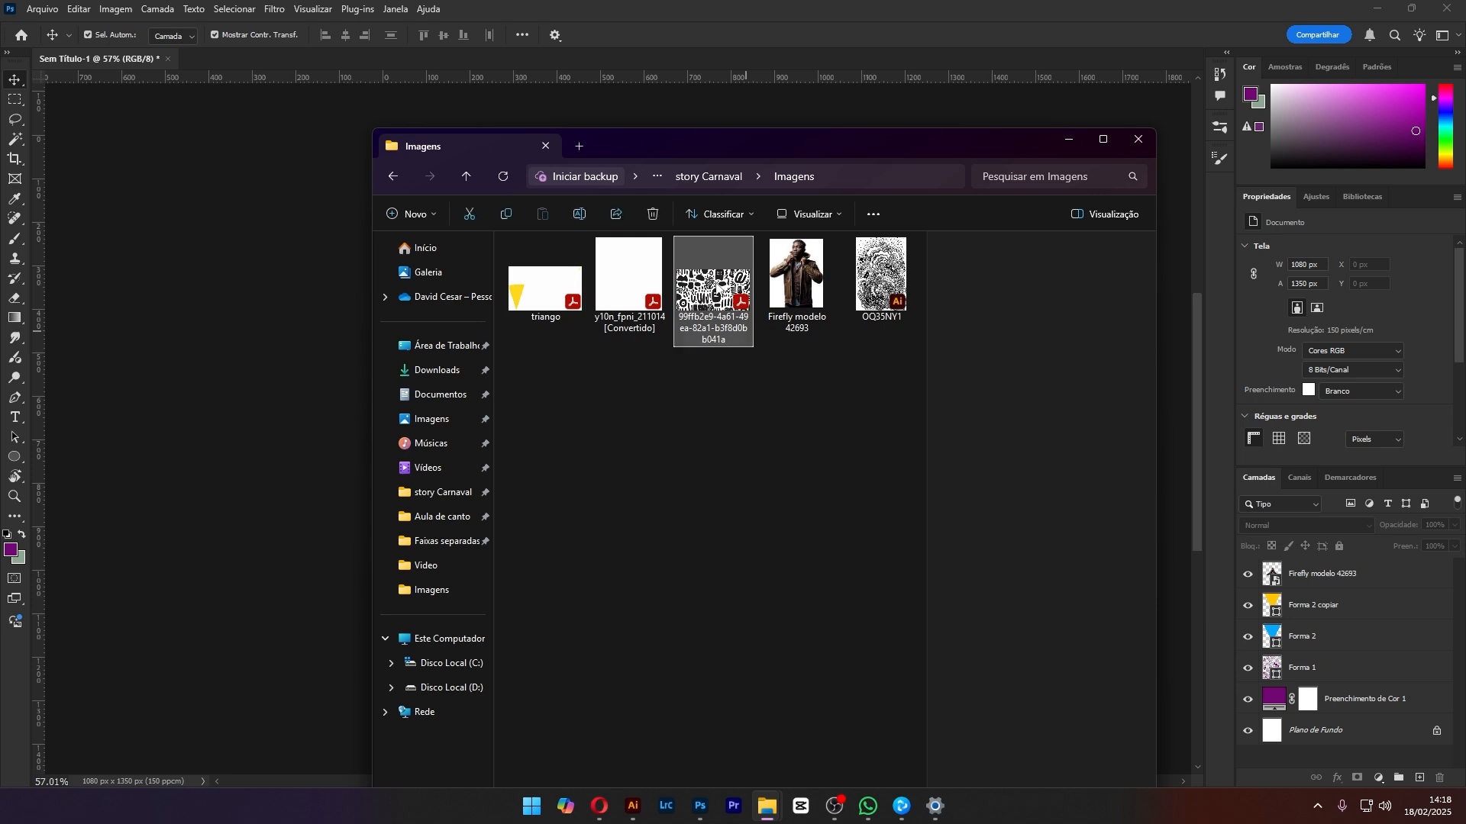
{"action": "right_click", "coordinate": [720, 288]}
{"action": "mouse_move", "coordinate": [836, 359]}
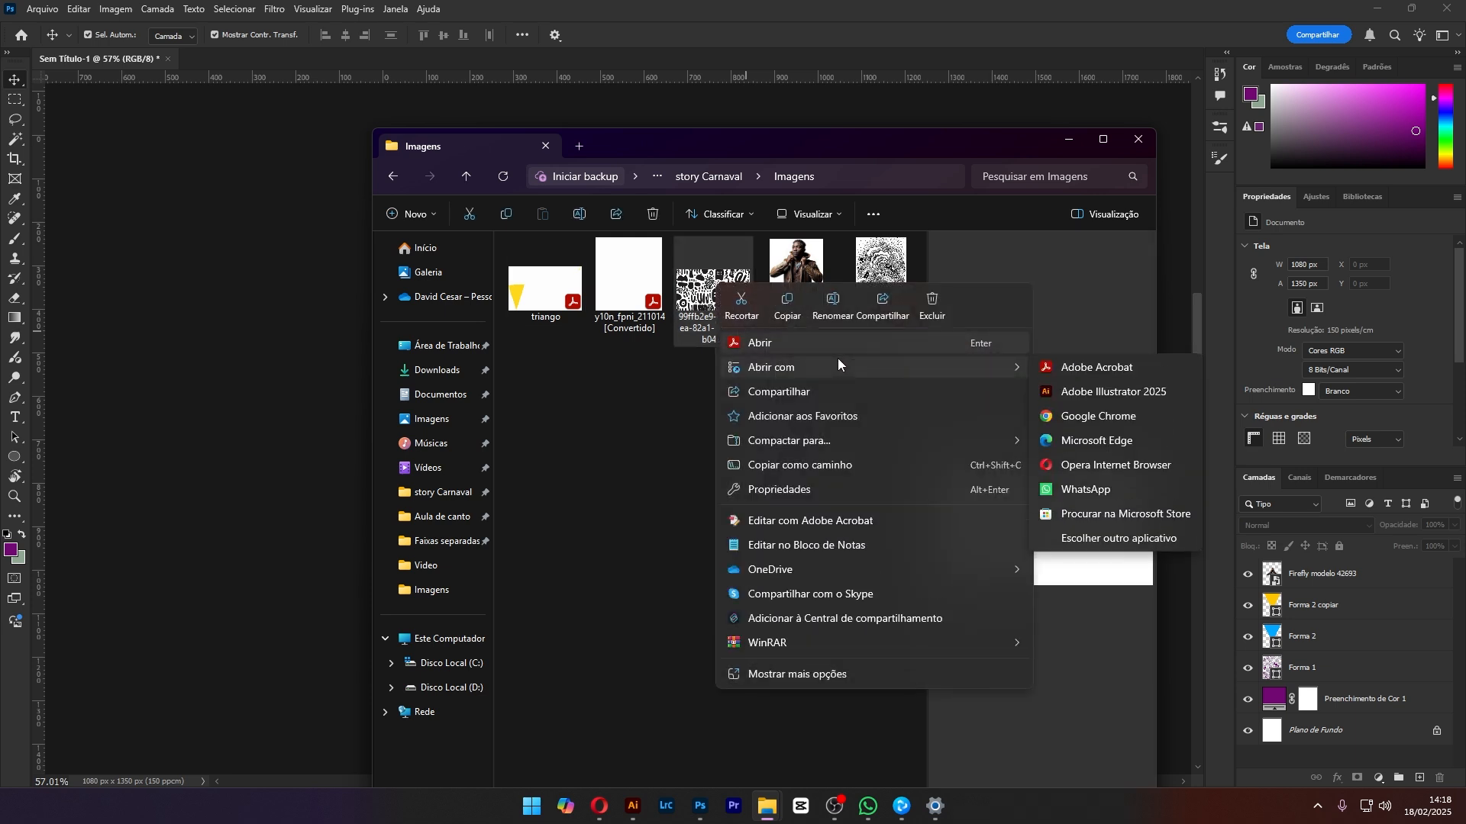
{"action": "left_click", "coordinate": [1115, 394]}
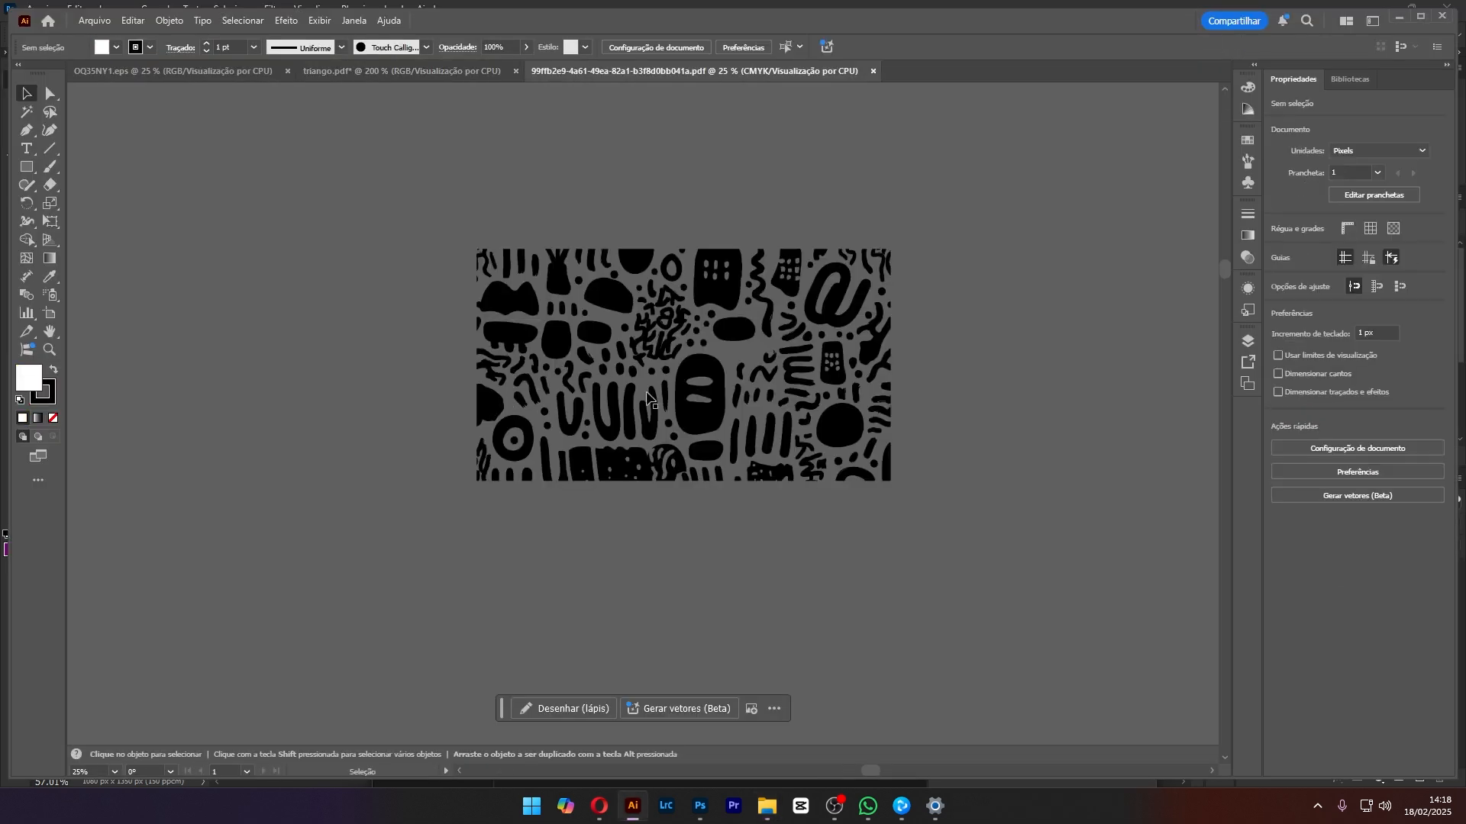
{"action": "key", "text": "ctrl+a"}
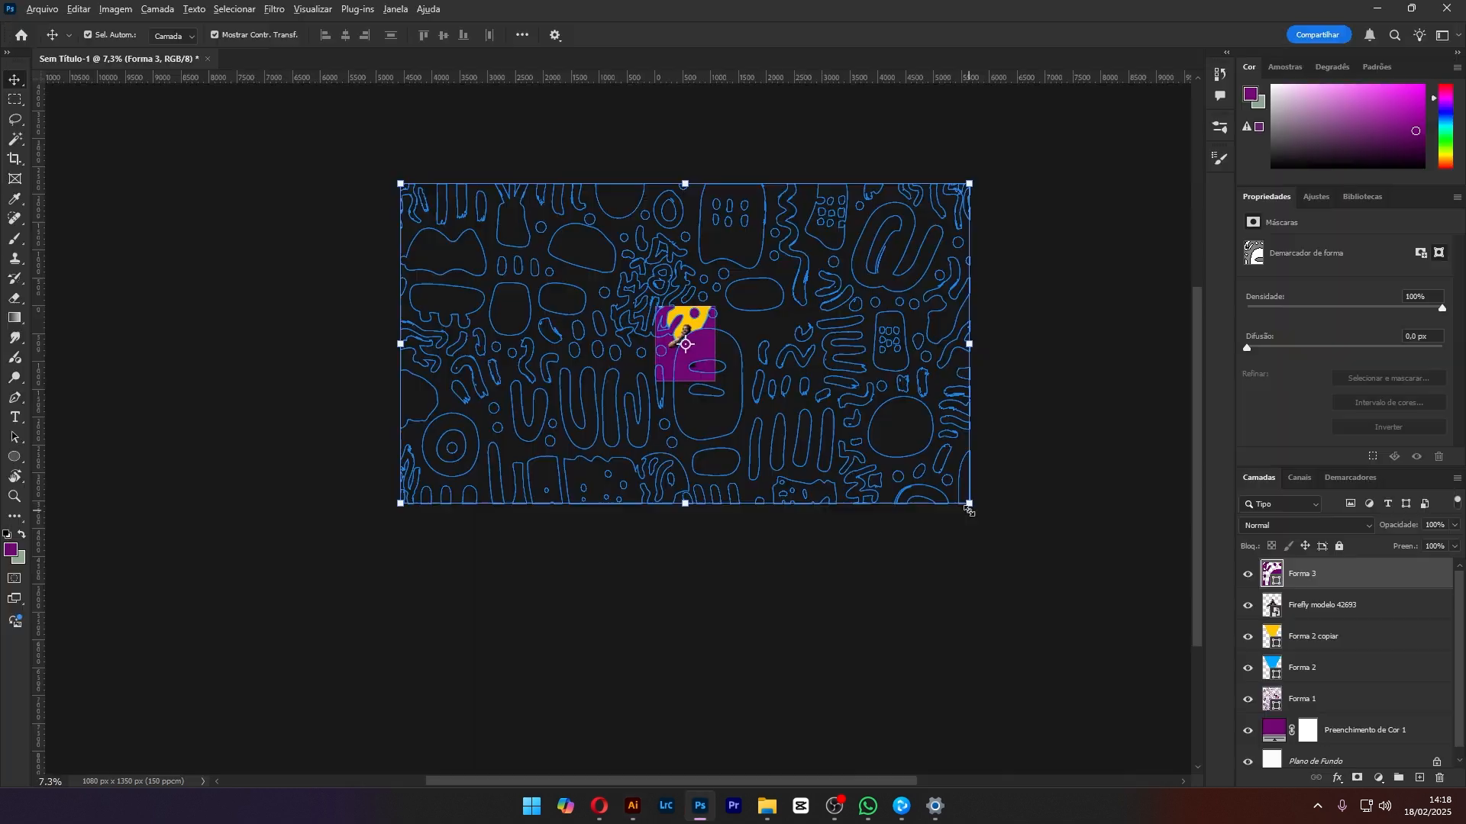
Rotate the pasted doodle pattern 90° and scale it down to about 16.5%, centred over the poster
{"action": "left_click_drag", "start_coordinate": [971, 511], "coordinate": [742, 388]}
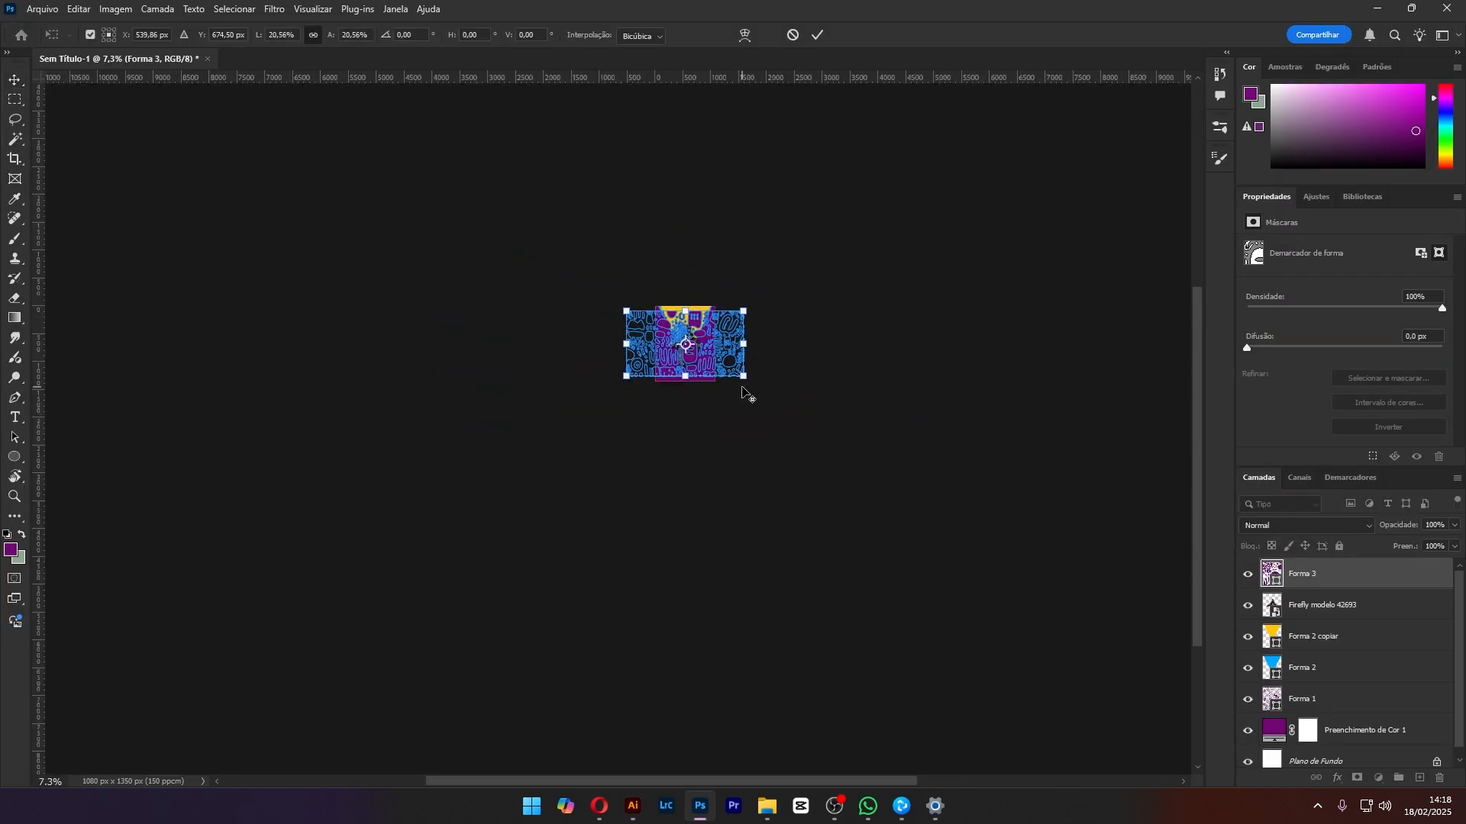
{"action": "left_click_drag", "start_coordinate": [756, 303], "coordinate": [738, 399]}
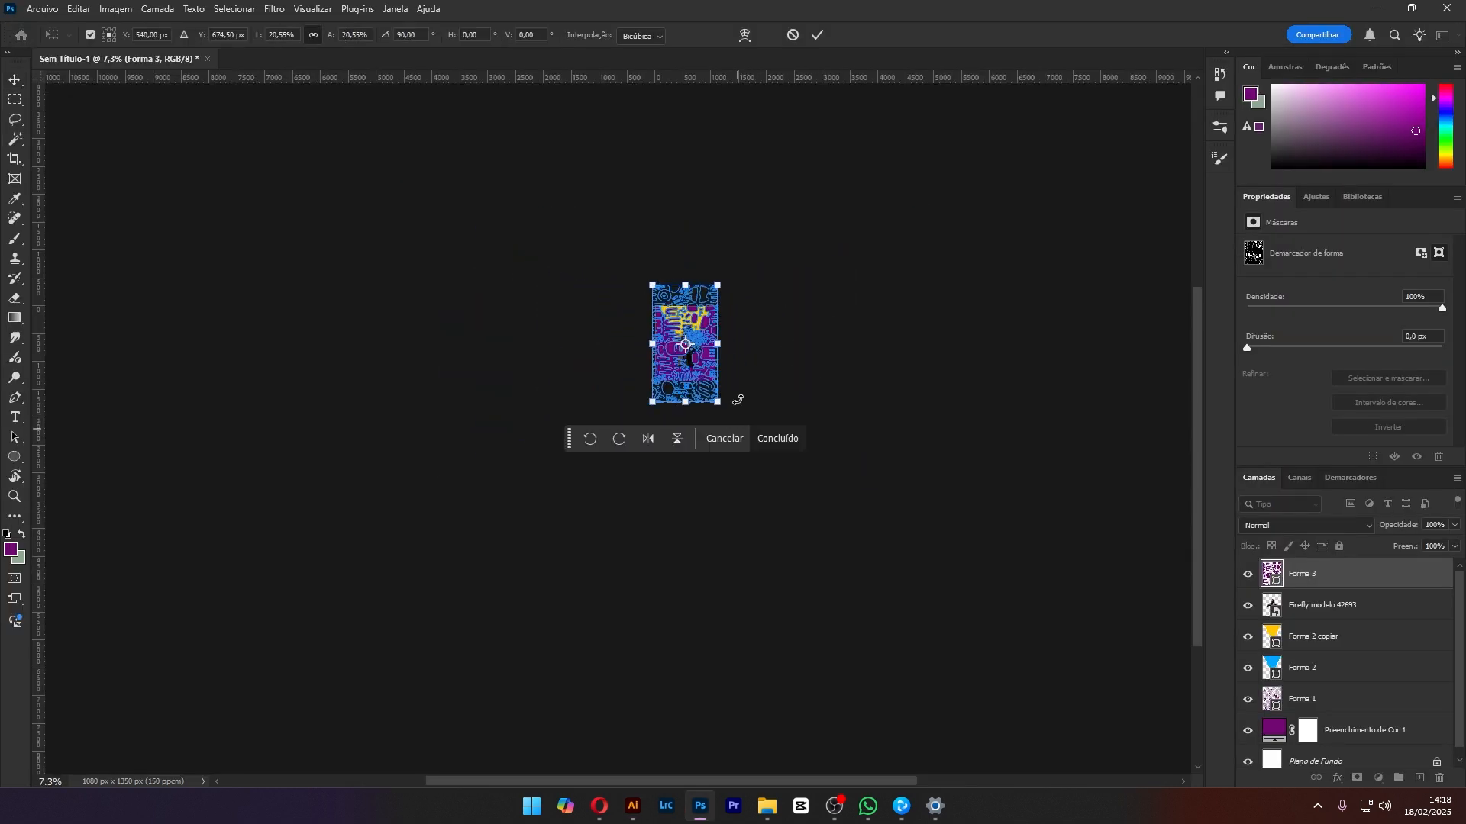
{"action": "left_click_drag", "start_coordinate": [723, 284], "coordinate": [725, 309]}
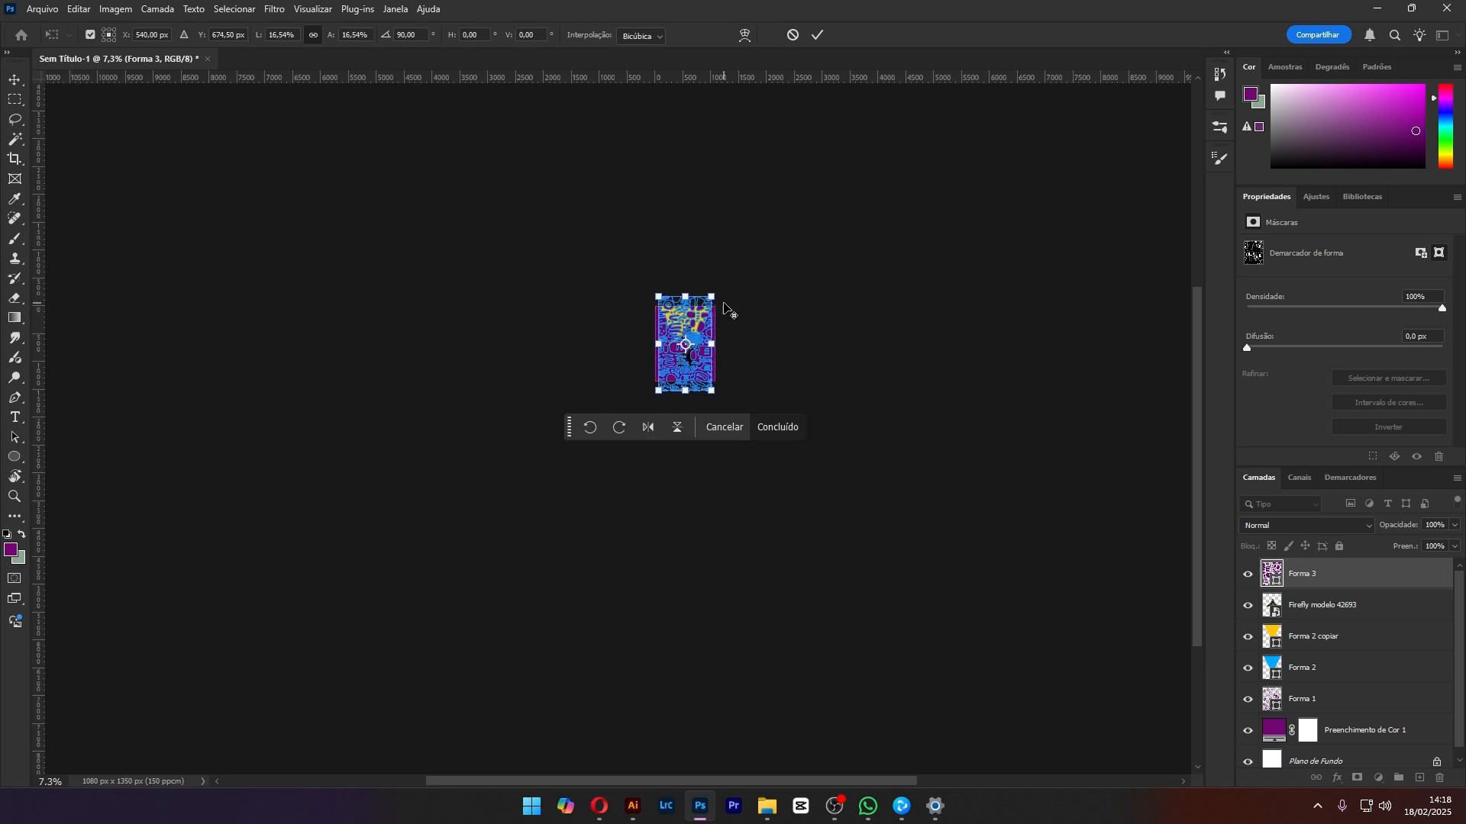
{"action": "key", "text": "alt+space"}
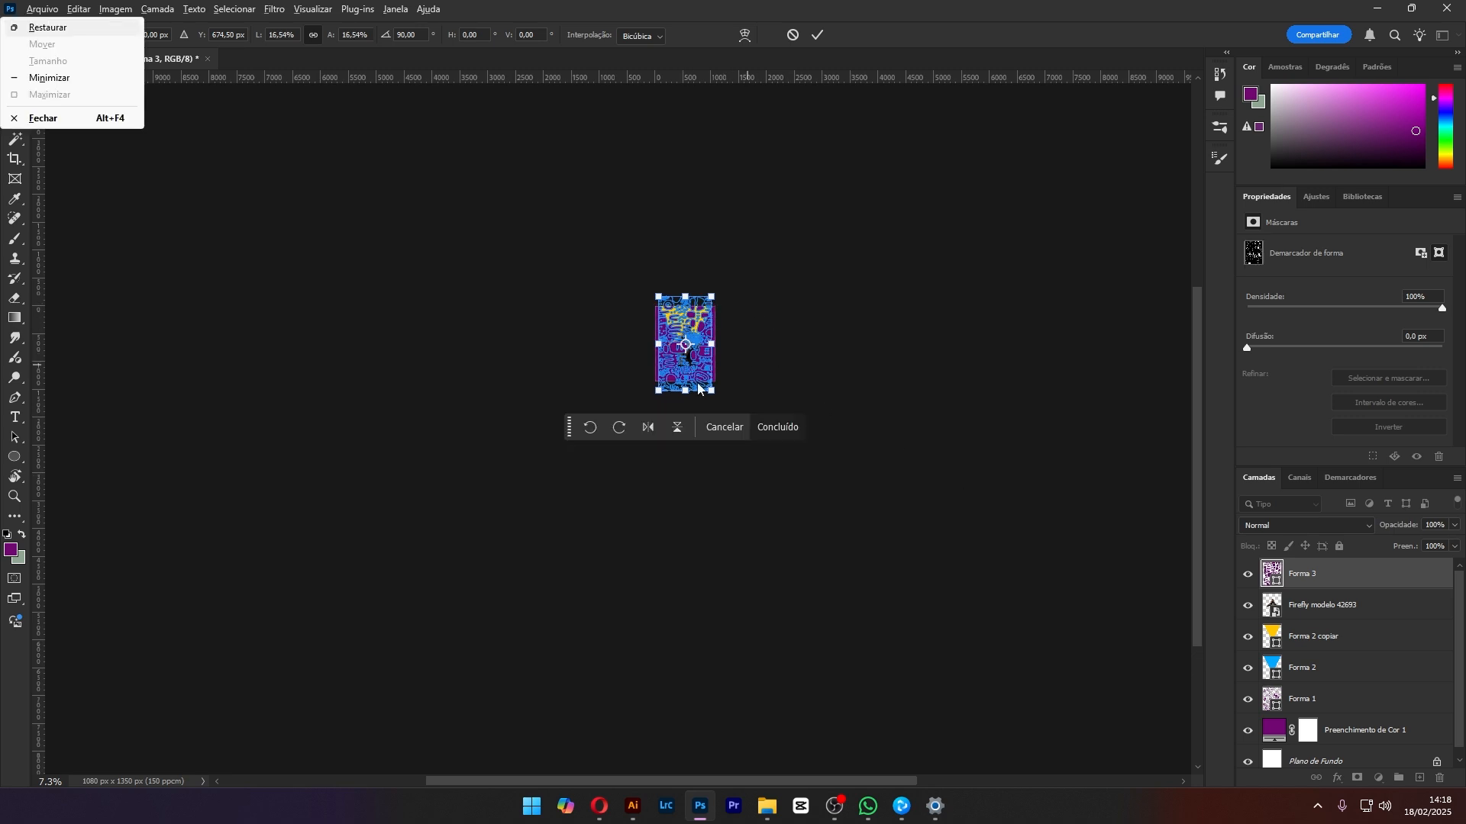
{"action": "key", "text": "Escape"}
{"action": "scroll", "coordinate": [763, 310], "scroll_direction": "up", "scroll_amount": 10}
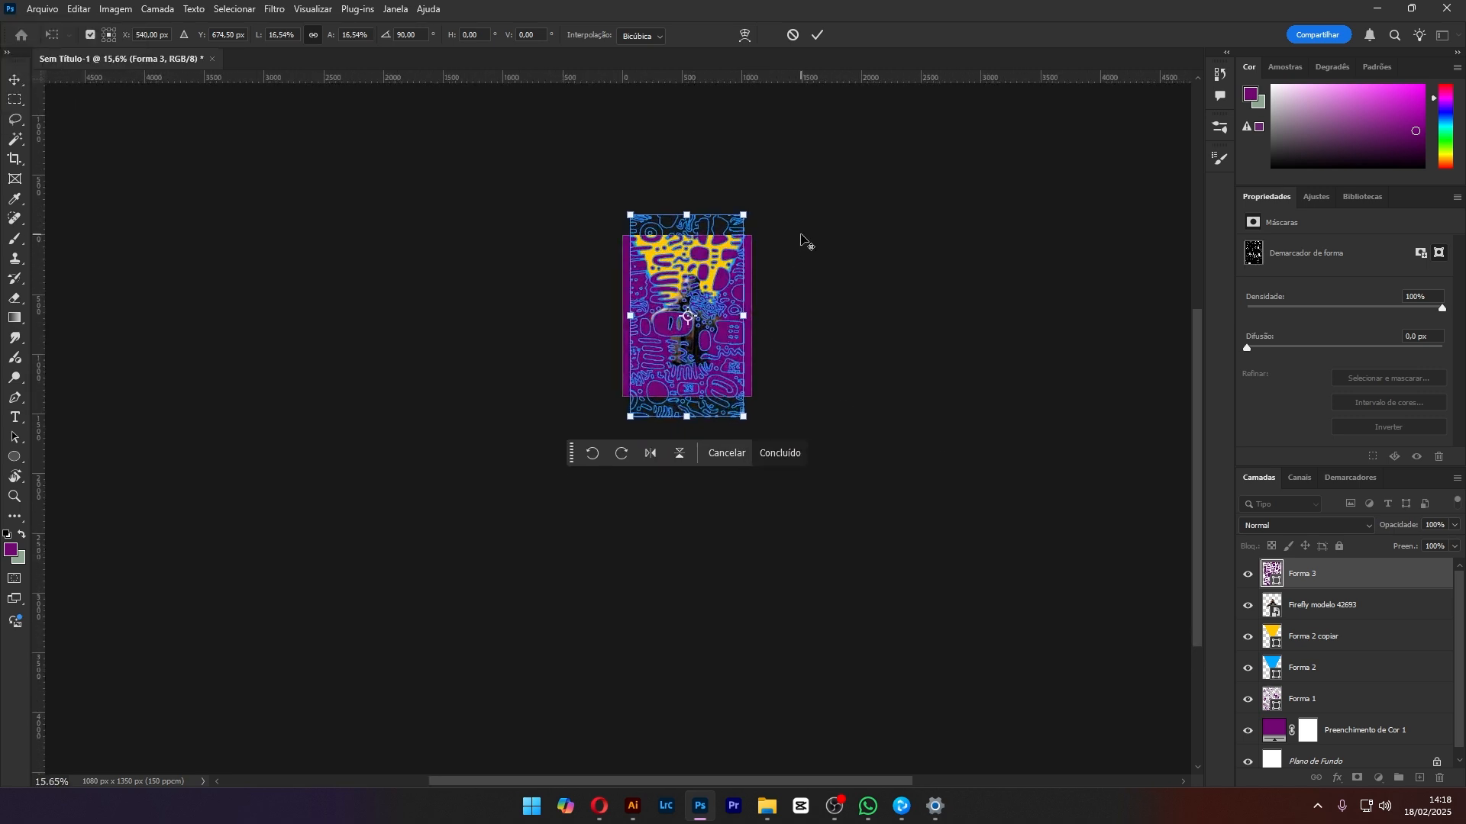
Place the doodle pattern layer directly below the model layer and fill it with the triangle's golden yellow #ffc600
{"action": "left_click_drag", "start_coordinate": [1337, 587], "coordinate": [1338, 618]}
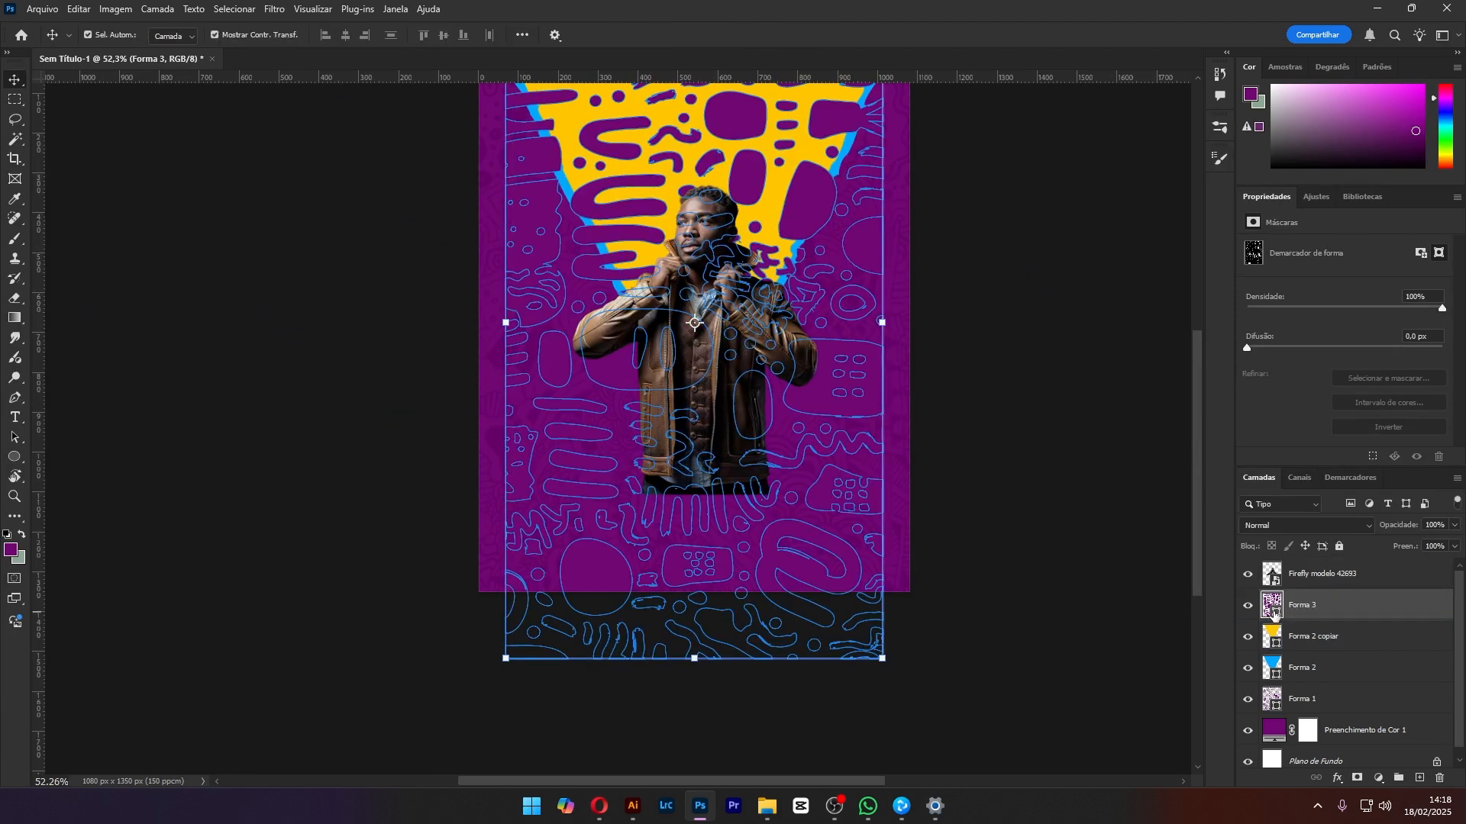
{"action": "double_click", "coordinate": [1272, 605]}
{"action": "left_click", "coordinate": [538, 107]}
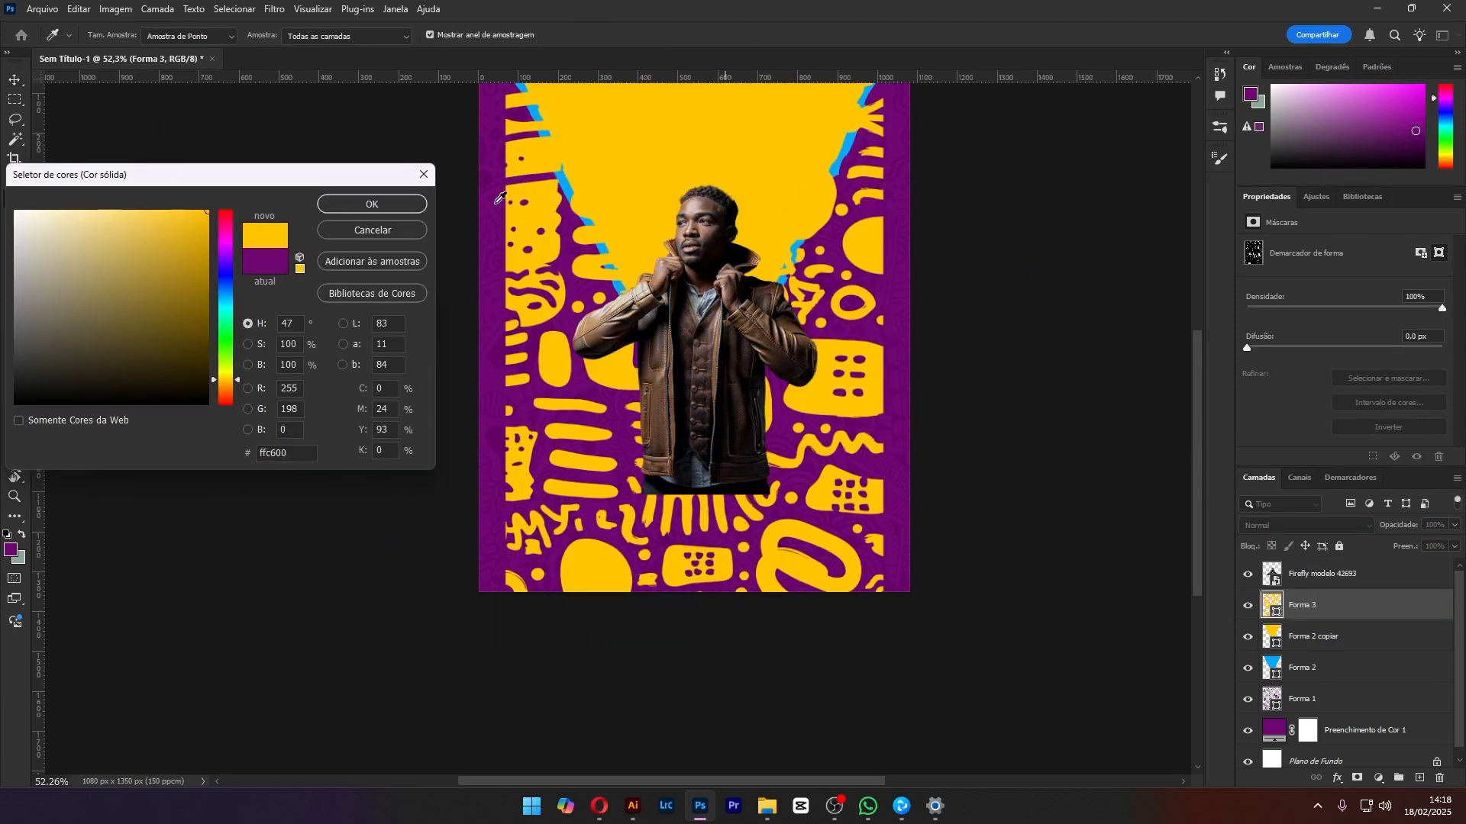
{"action": "left_click", "coordinate": [343, 205]}
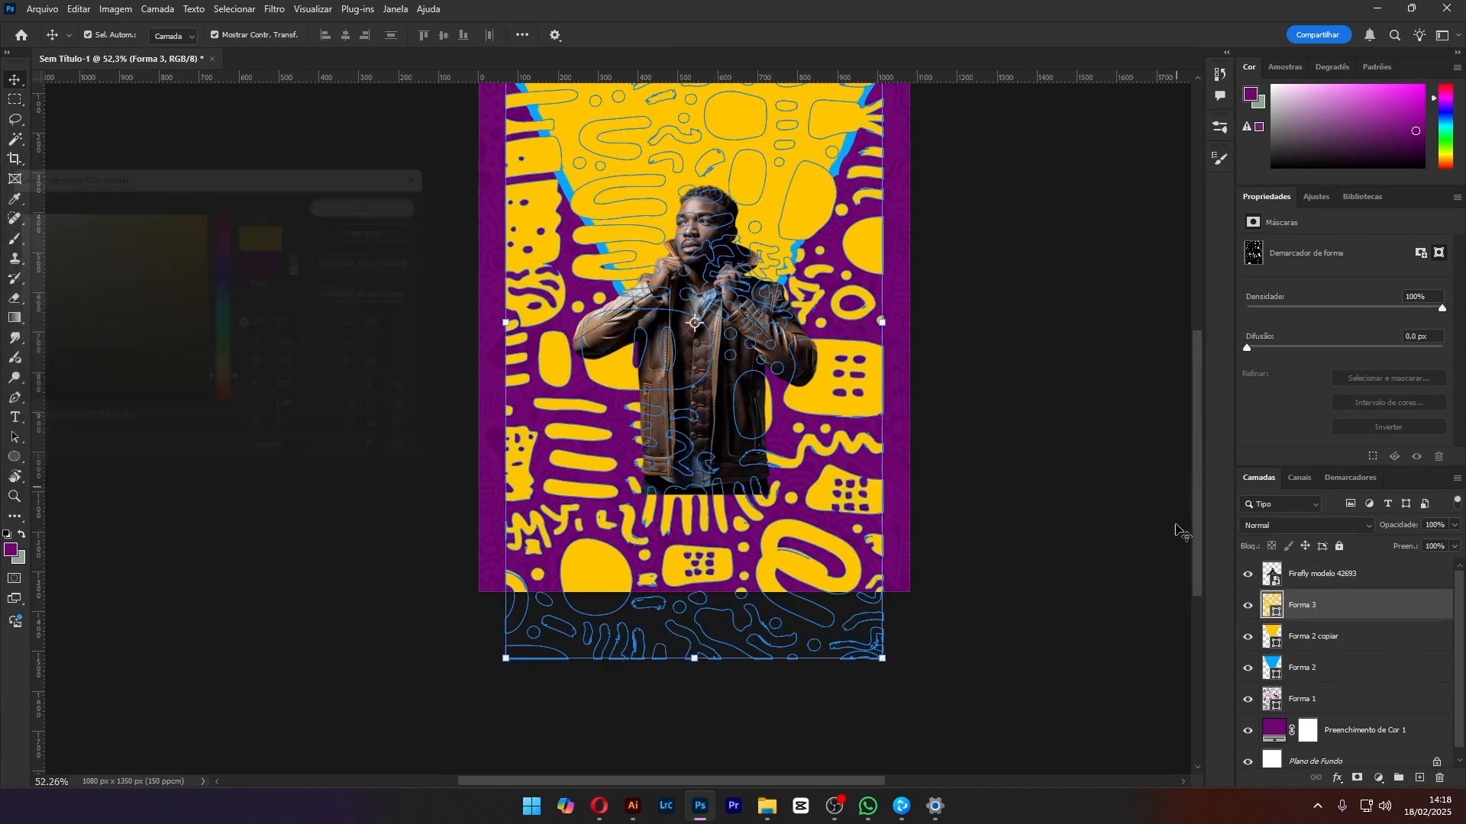
Clip the doodle pattern to the yellow triangle and set its blend mode to Divisão at 40% opacity
{"action": "left_click", "coordinate": [1333, 618], "text": "alt"}
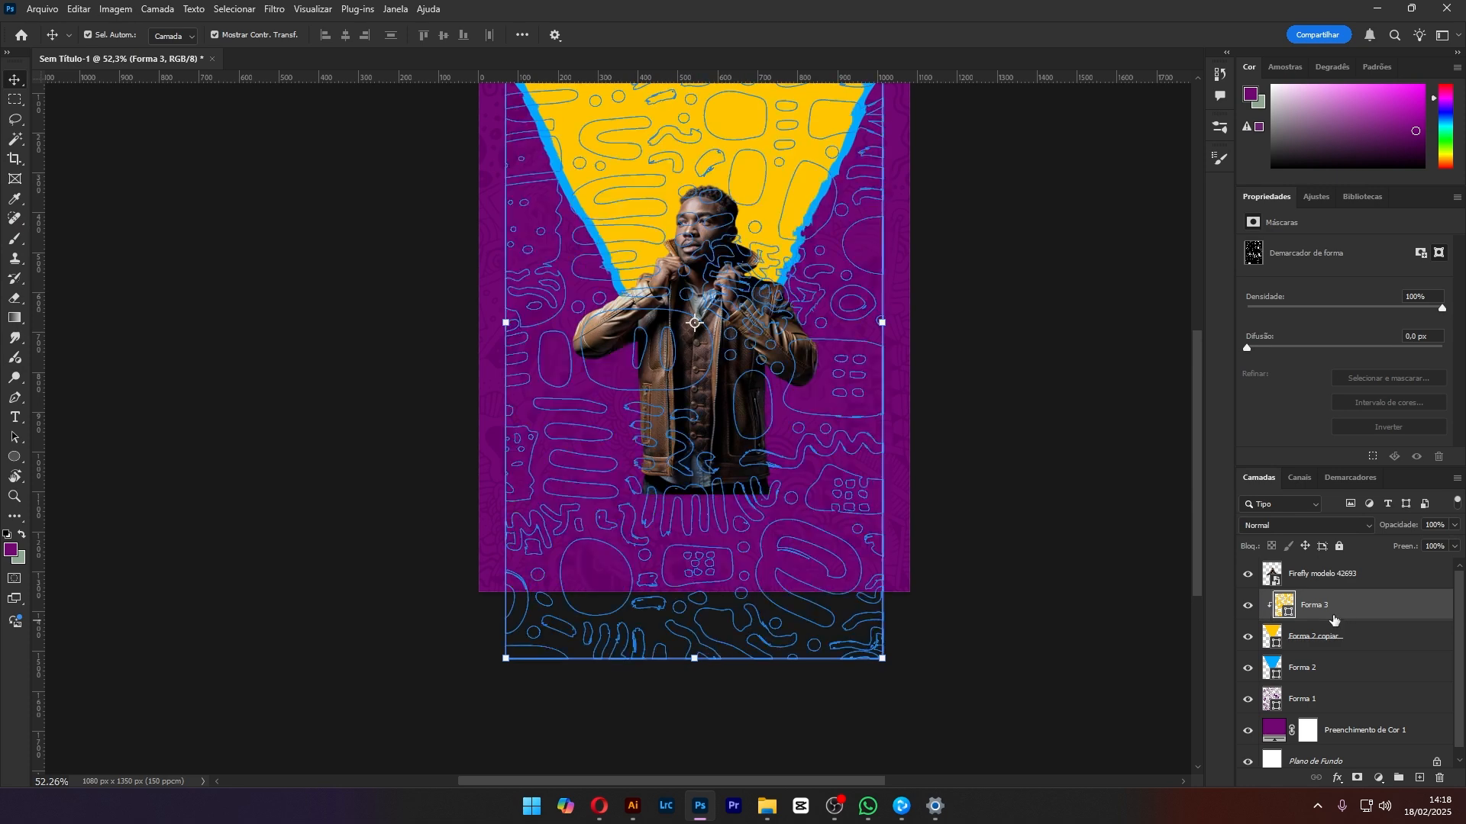
{"action": "left_click", "coordinate": [1295, 527]}
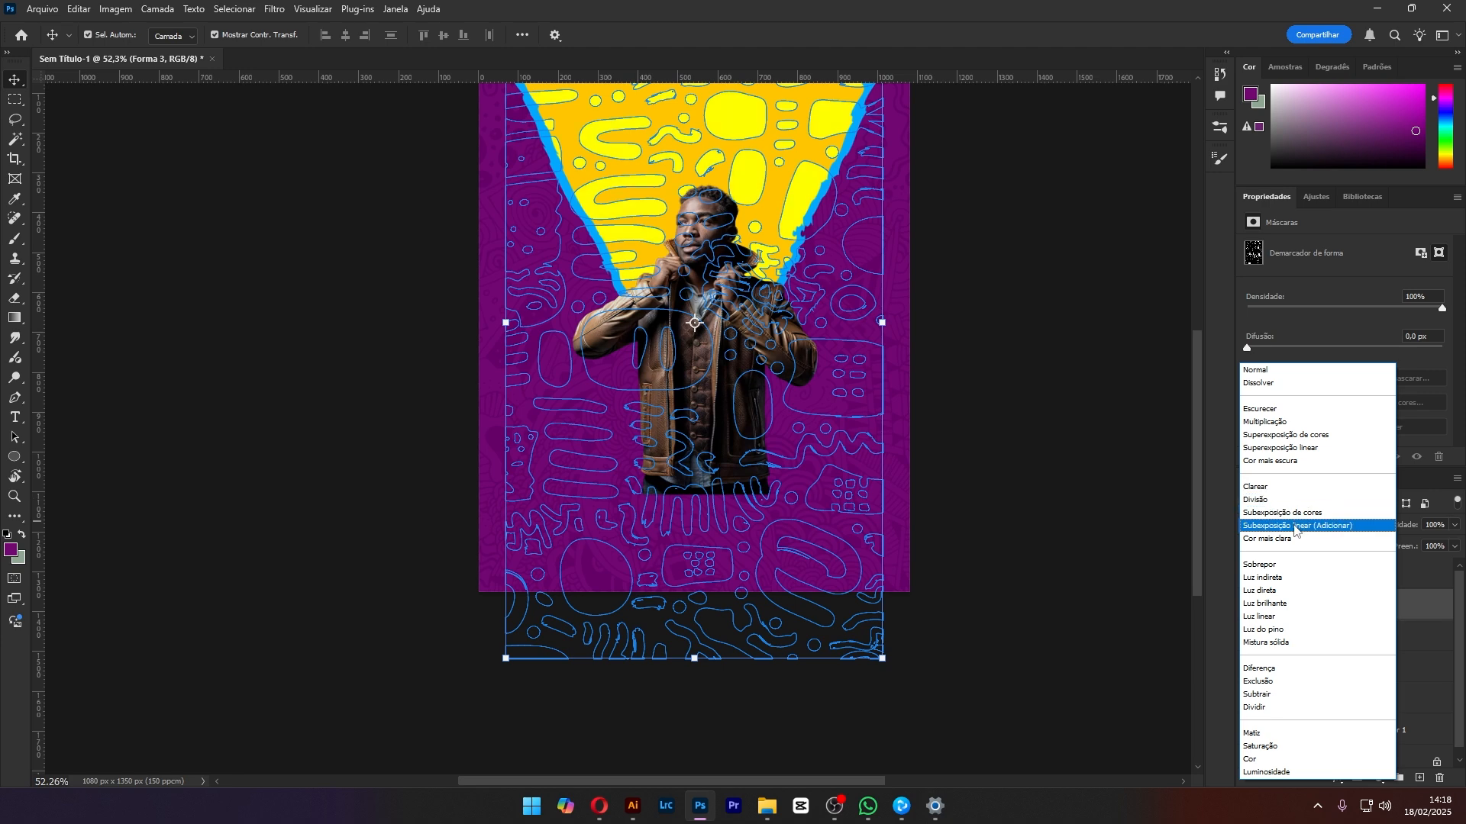
{"action": "left_click", "coordinate": [1267, 499]}
{"action": "left_click", "coordinate": [798, 196]}
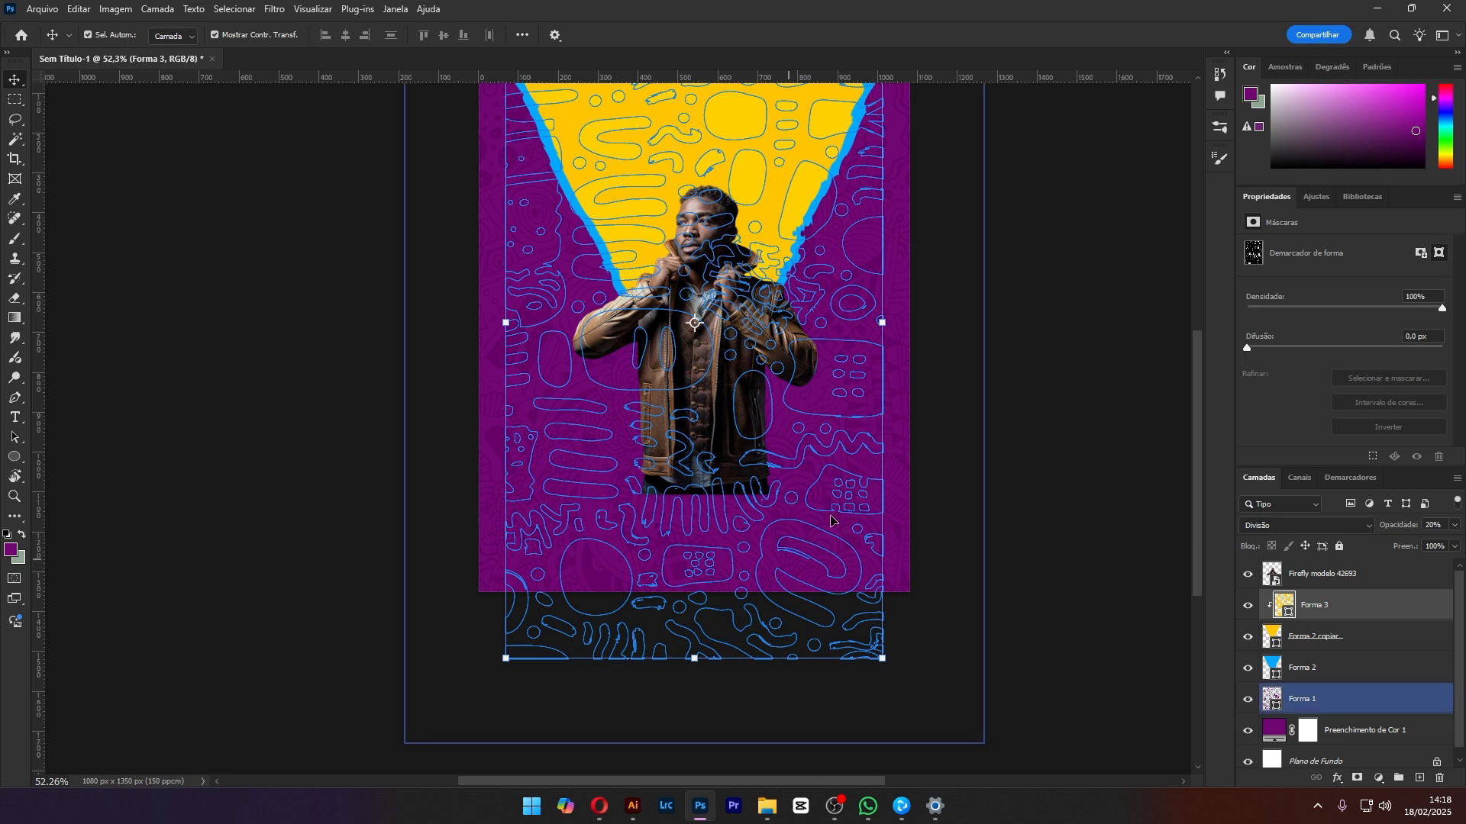
{"action": "key", "text": "3"}
{"action": "left_click", "coordinate": [1003, 372]}
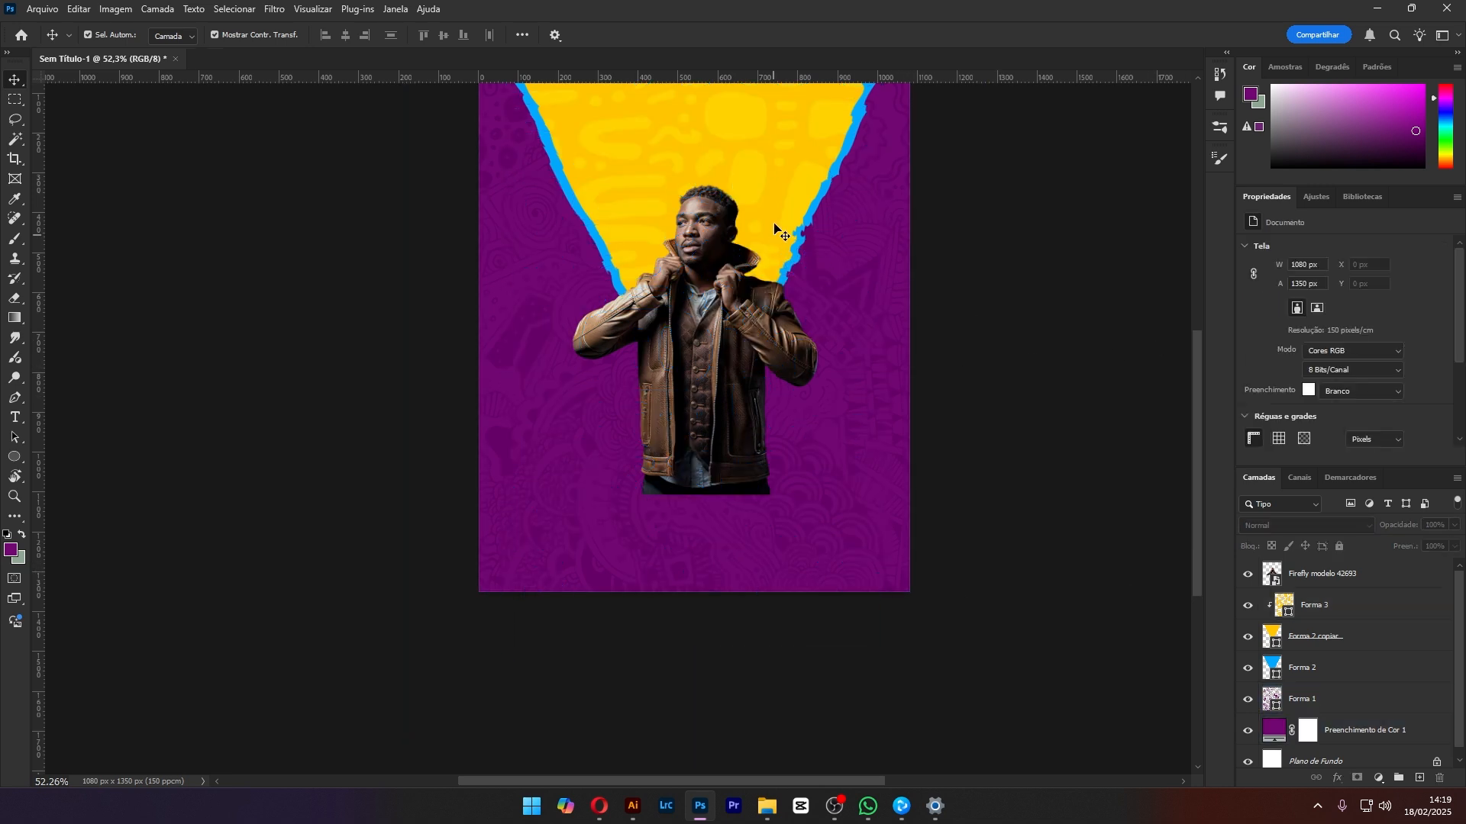
{"action": "left_click", "coordinate": [747, 180]}
{"action": "left_click", "coordinate": [949, 222]}
Duplicate the doodle pattern layer between the yellow and blue triangle layers and clip the copy to the blue triangle
{"action": "left_click", "coordinate": [1350, 615]}
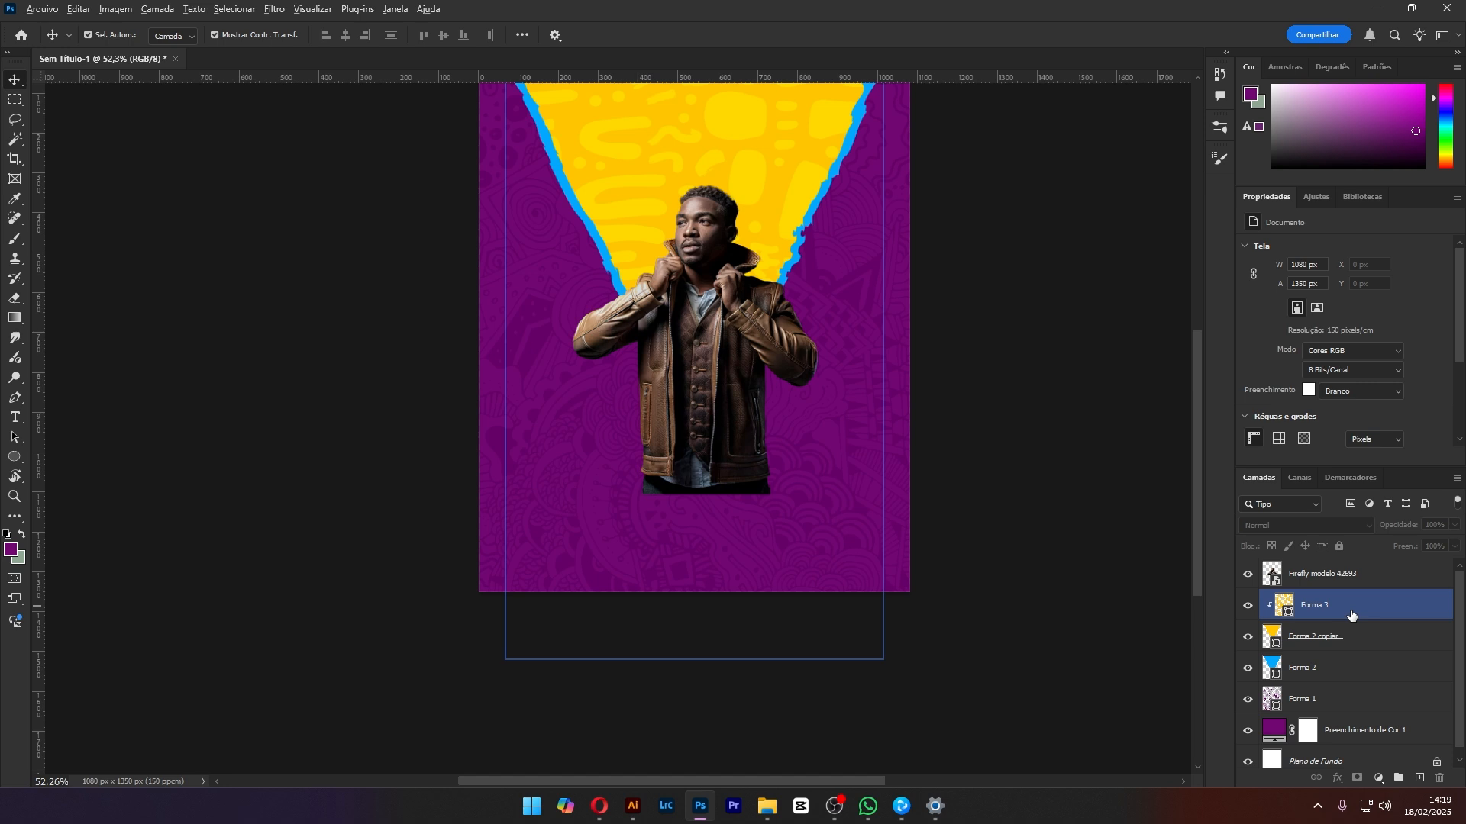
{"action": "left_click_drag", "start_coordinate": [1349, 616], "coordinate": [1340, 683]}
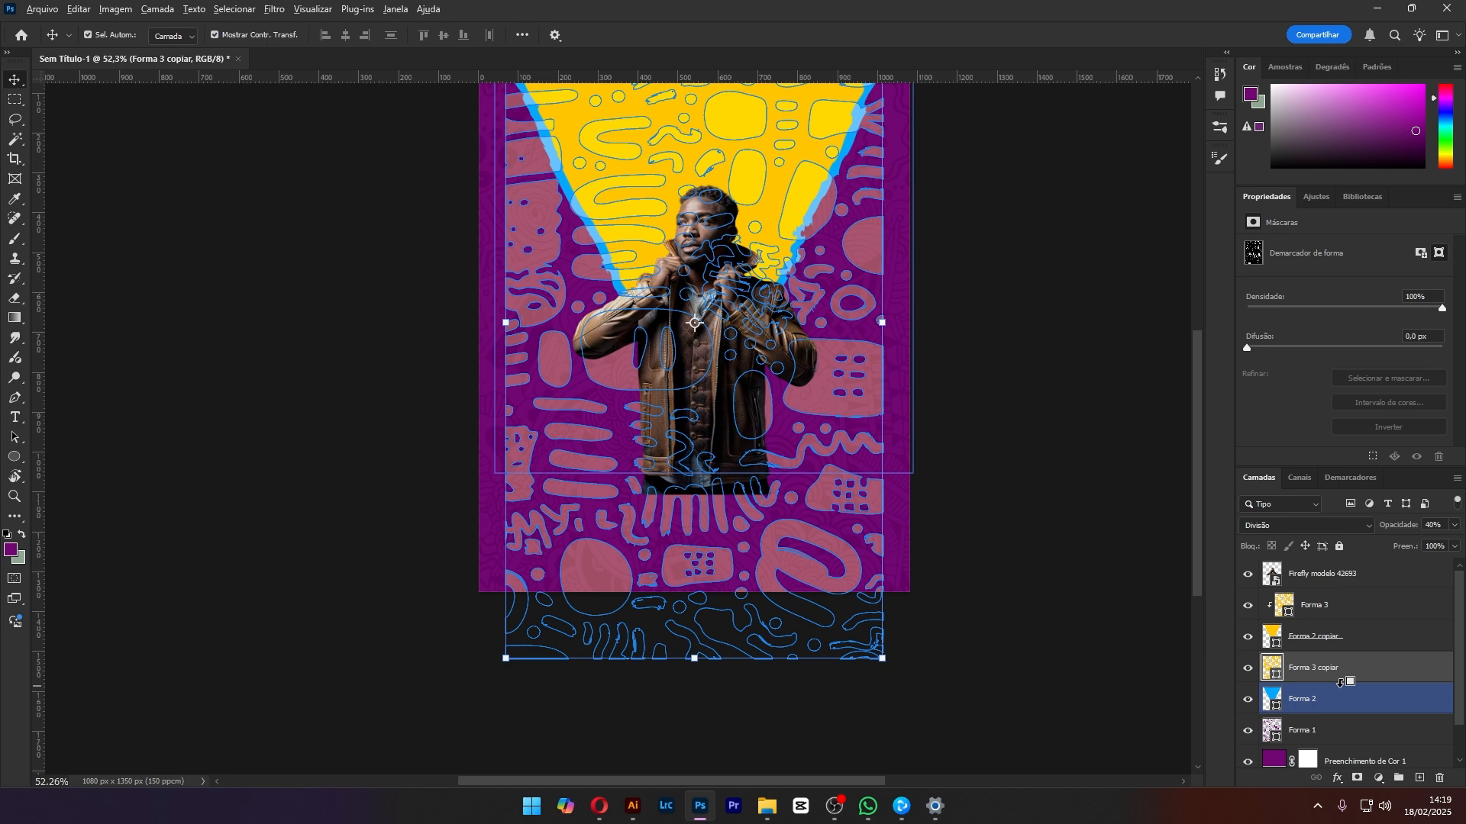
{"action": "left_click_drag", "start_coordinate": [1340, 683], "coordinate": [1335, 693]}
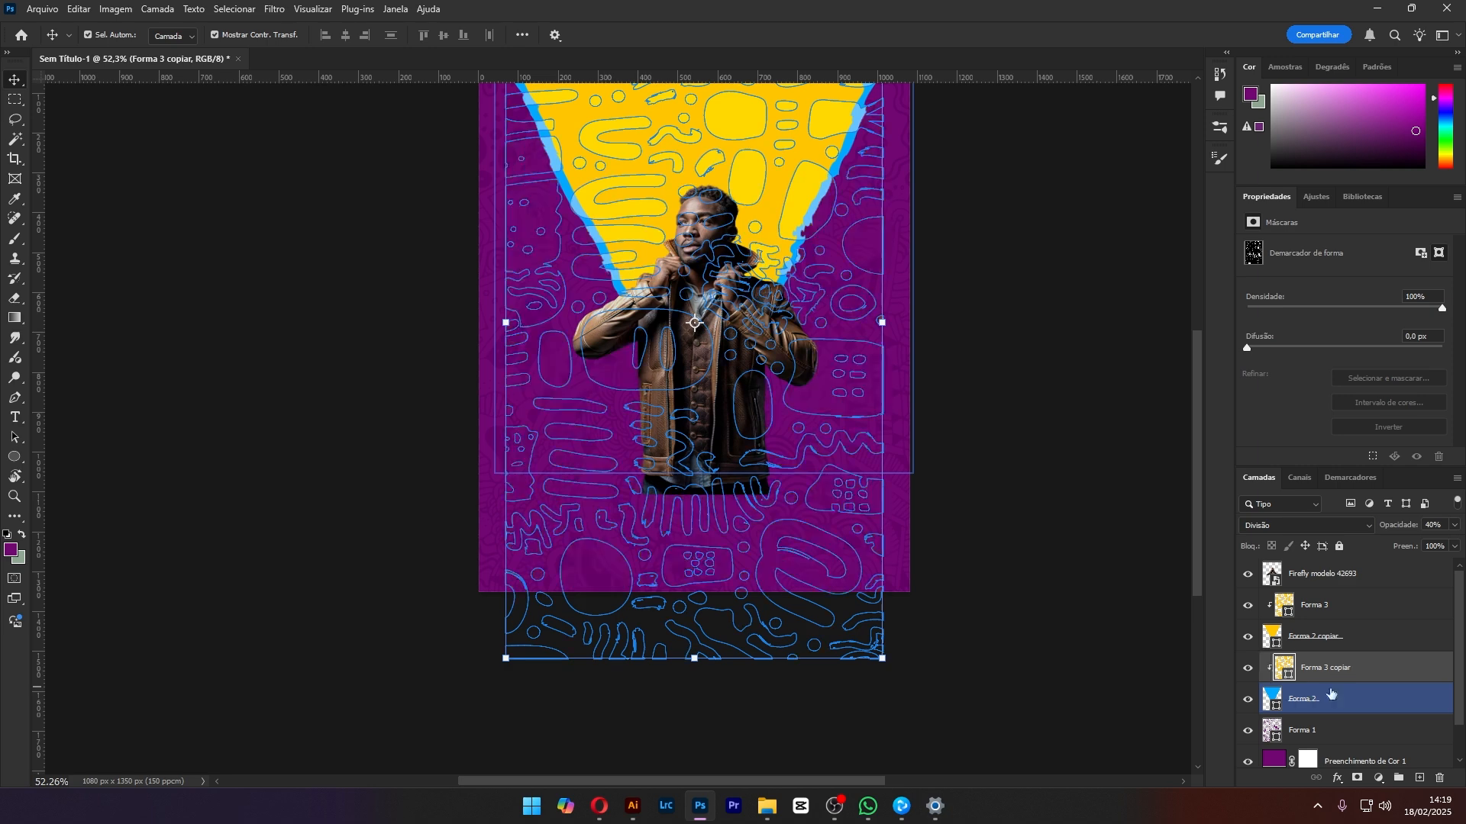
Fill the copied doodle pattern with the blue triangle's colour #00a8ff
{"action": "double_click", "coordinate": [1287, 672]}
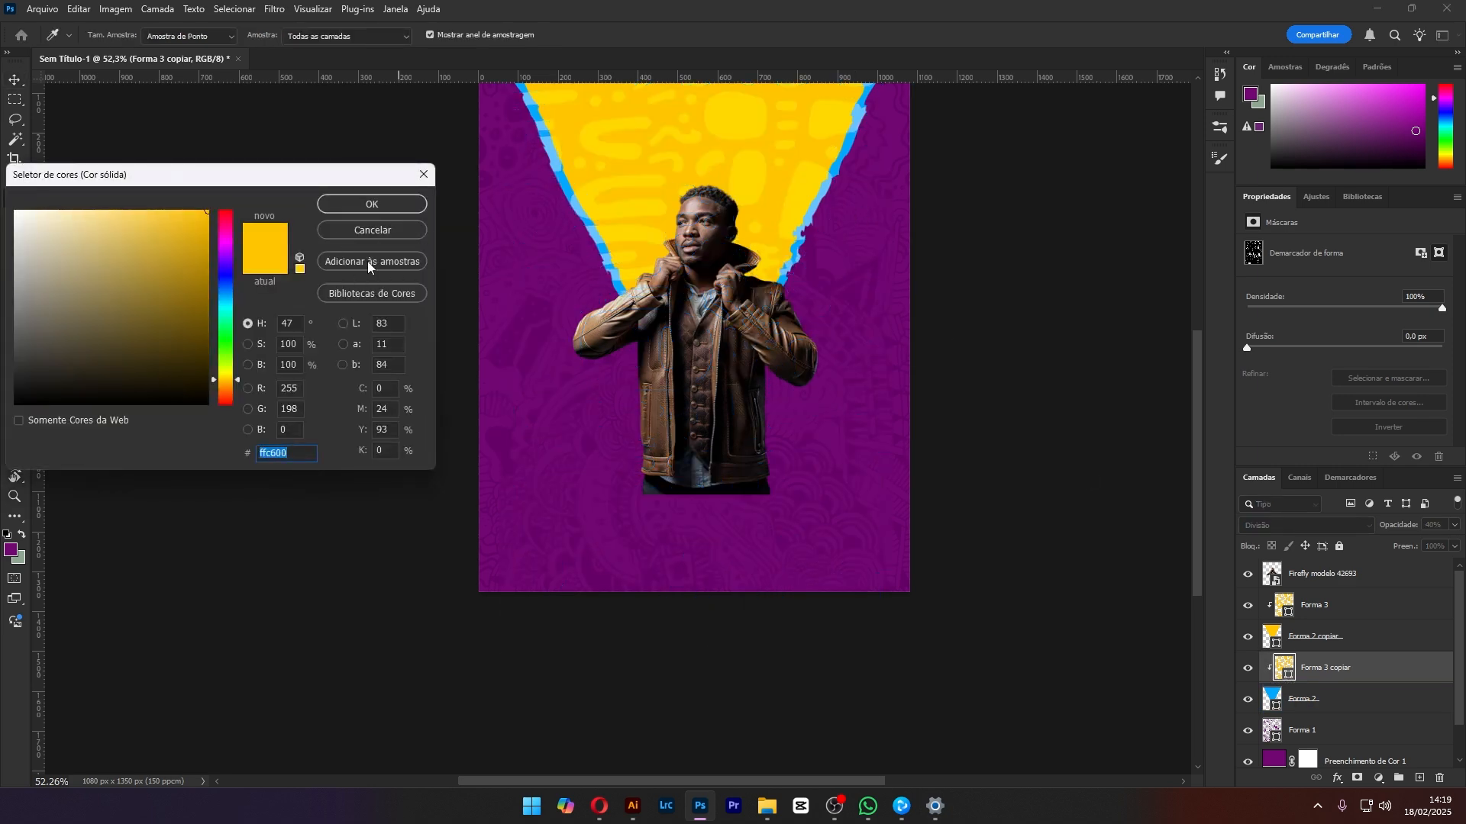
{"action": "left_click", "coordinate": [602, 244]}
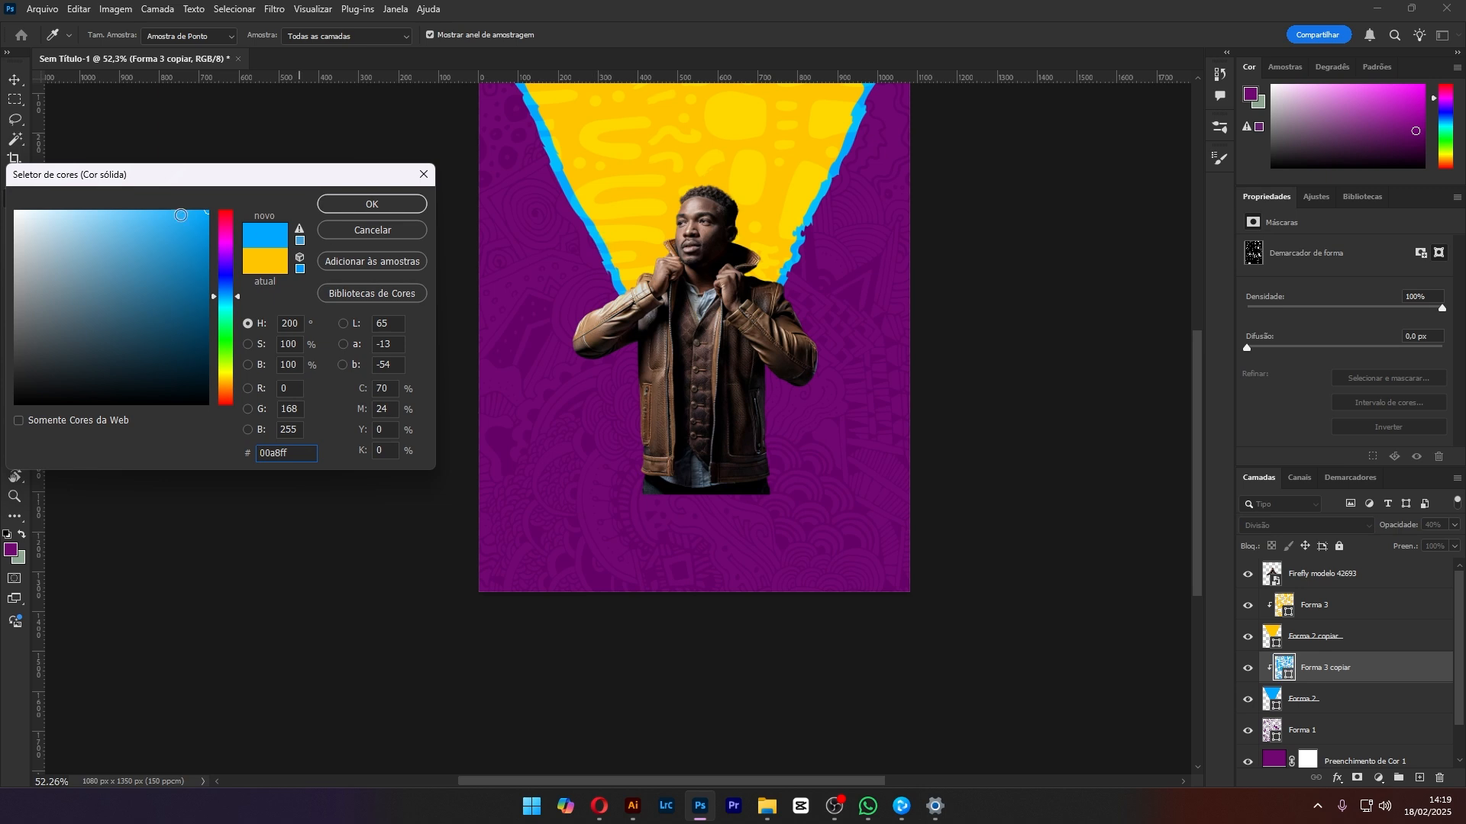
{"action": "left_click", "coordinate": [387, 206]}
{"action": "left_click", "coordinate": [975, 257]}
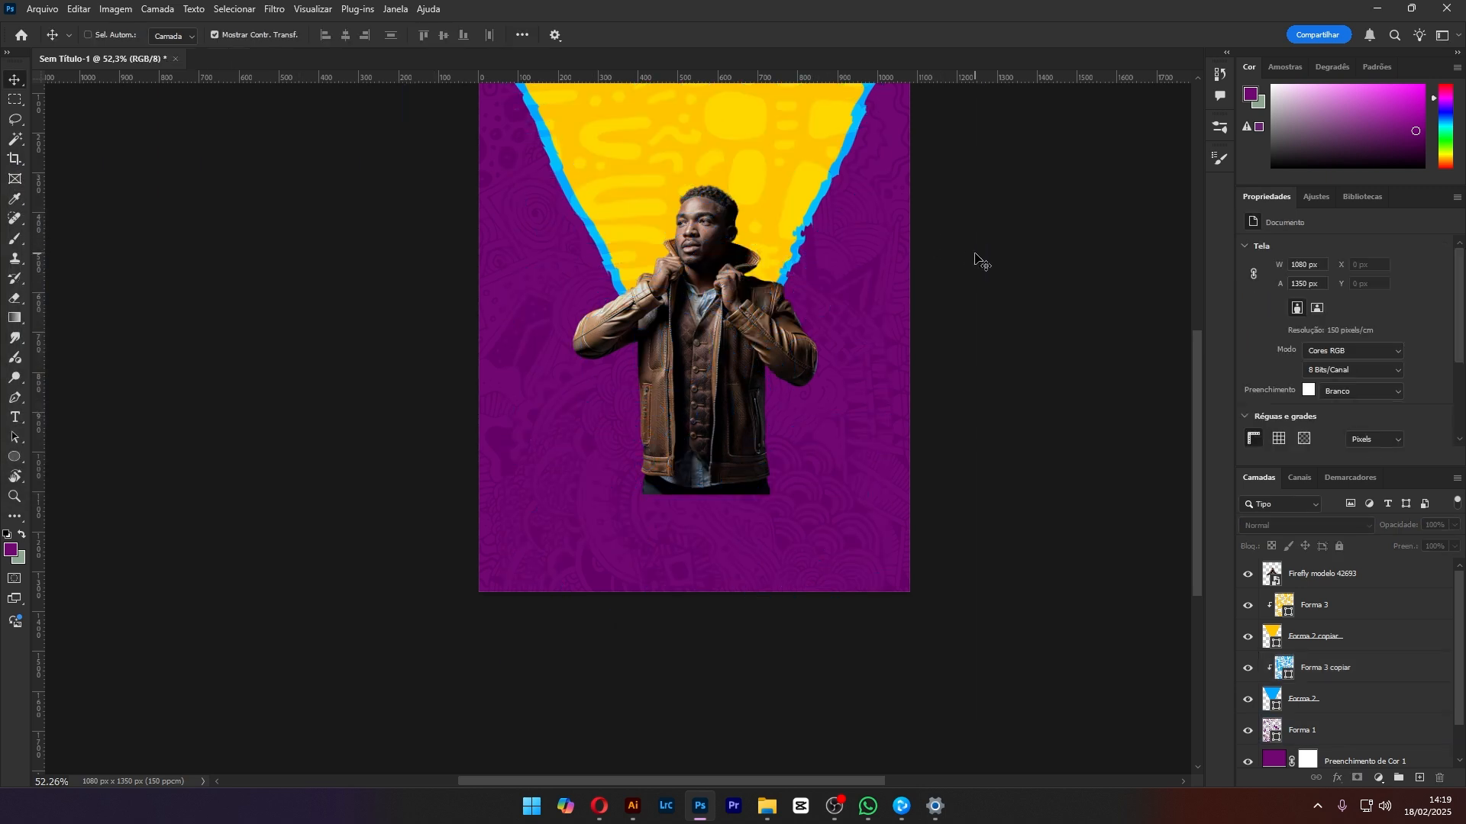
{"action": "scroll", "coordinate": [974, 257], "scroll_direction": "up", "scroll_amount": 2}
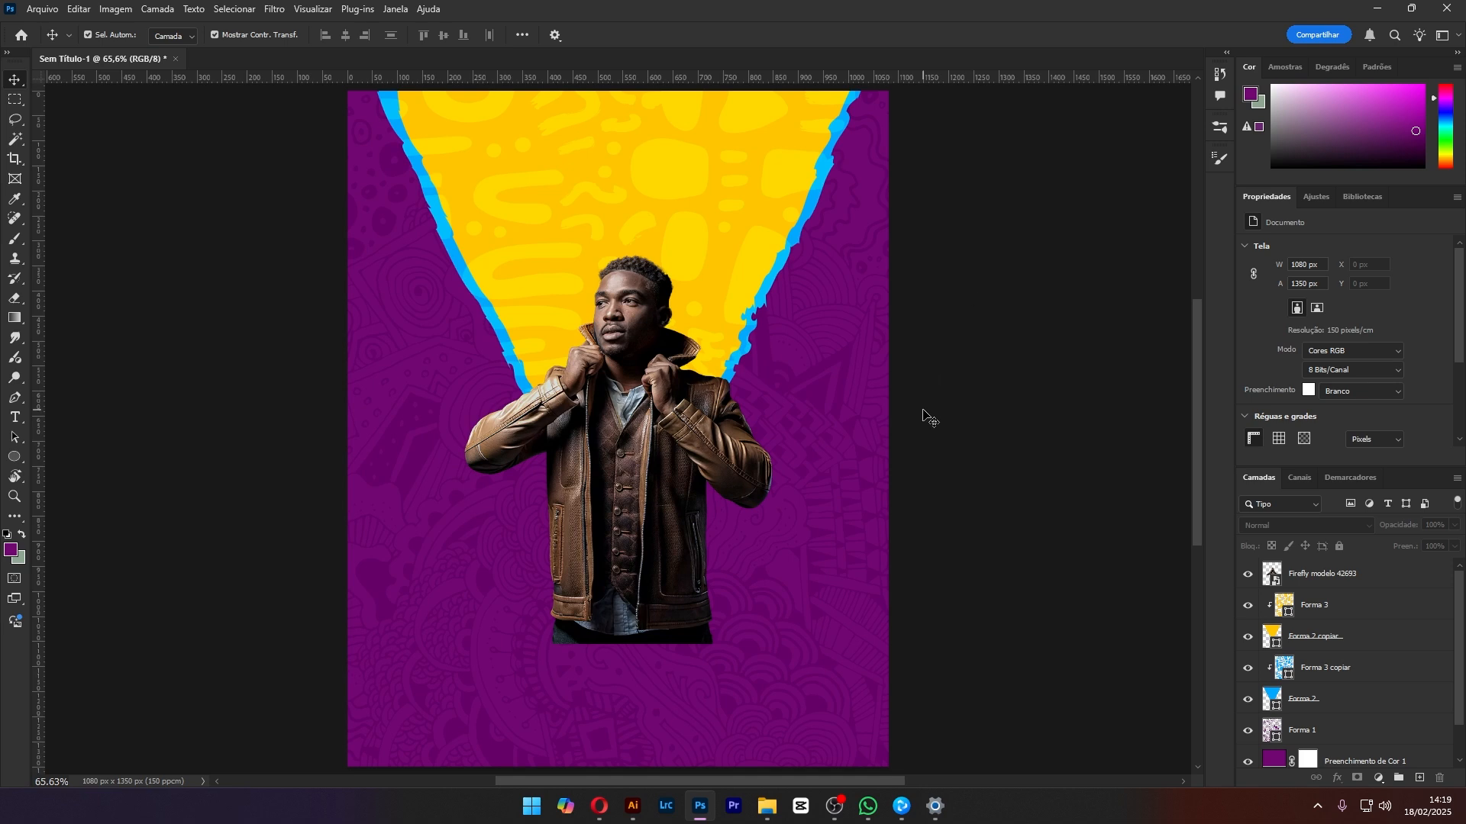
Group all layers from the yellow doodle pattern Forma 3 down to the purple colour fill, leaving out the model
{"action": "left_click", "coordinate": [1102, 692]}
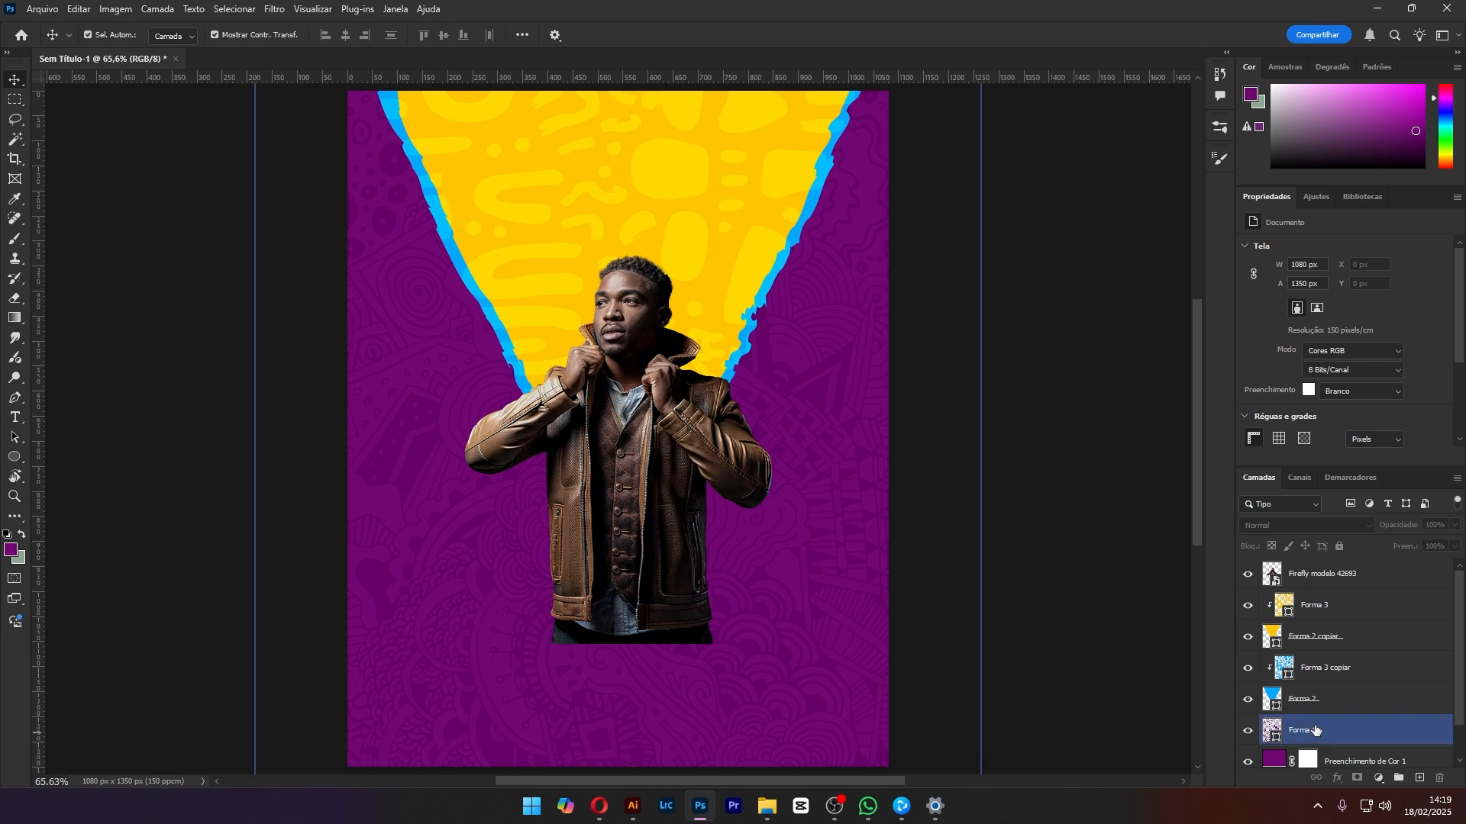
{"action": "key", "text": "alt+bracketright"}
{"action": "left_click", "coordinate": [1099, 640]}
{"action": "left_click", "coordinate": [1332, 607]}
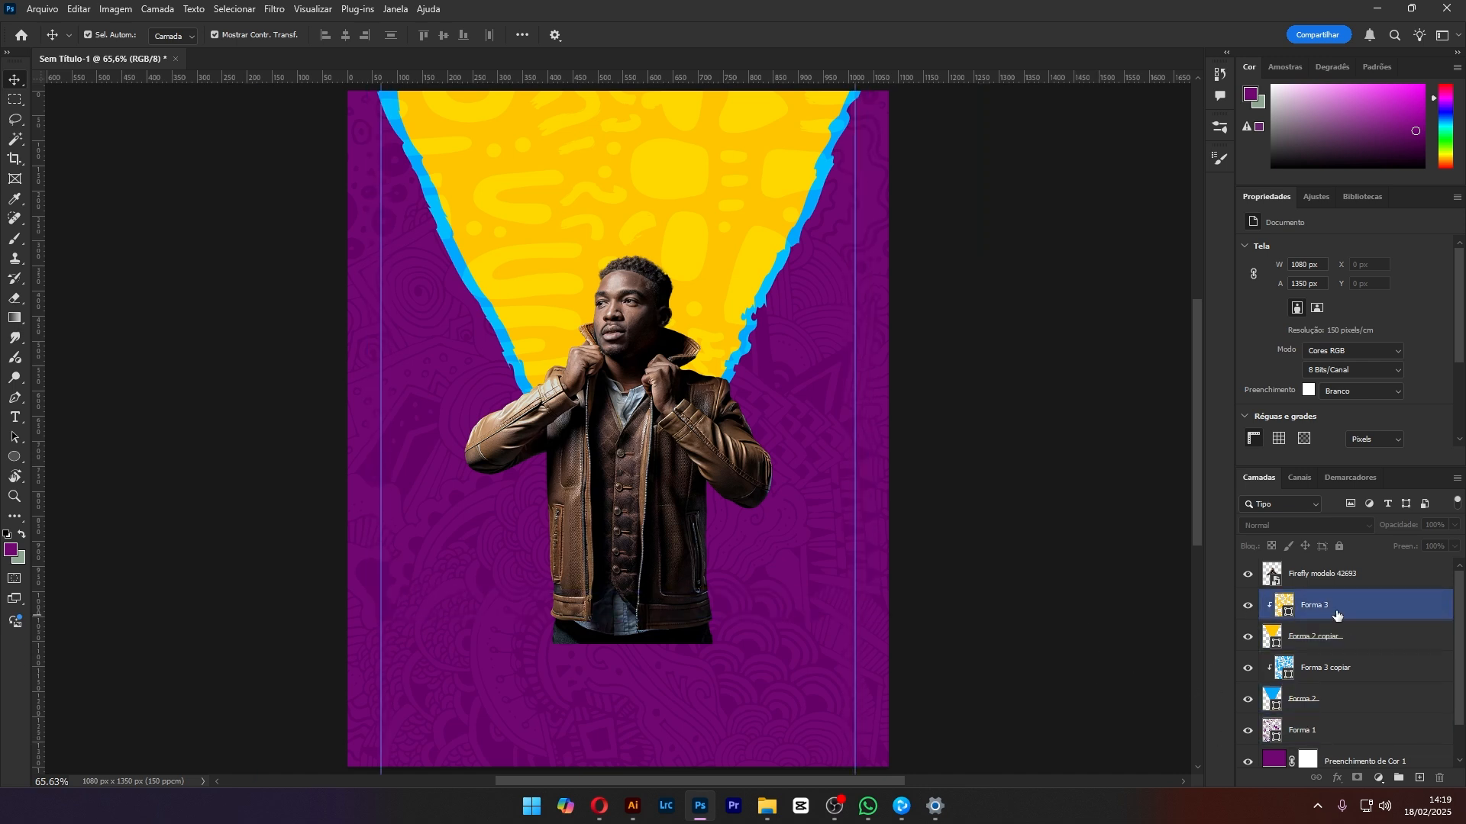
{"action": "scroll", "coordinate": [1351, 744], "scroll_direction": "down", "scroll_amount": 1}
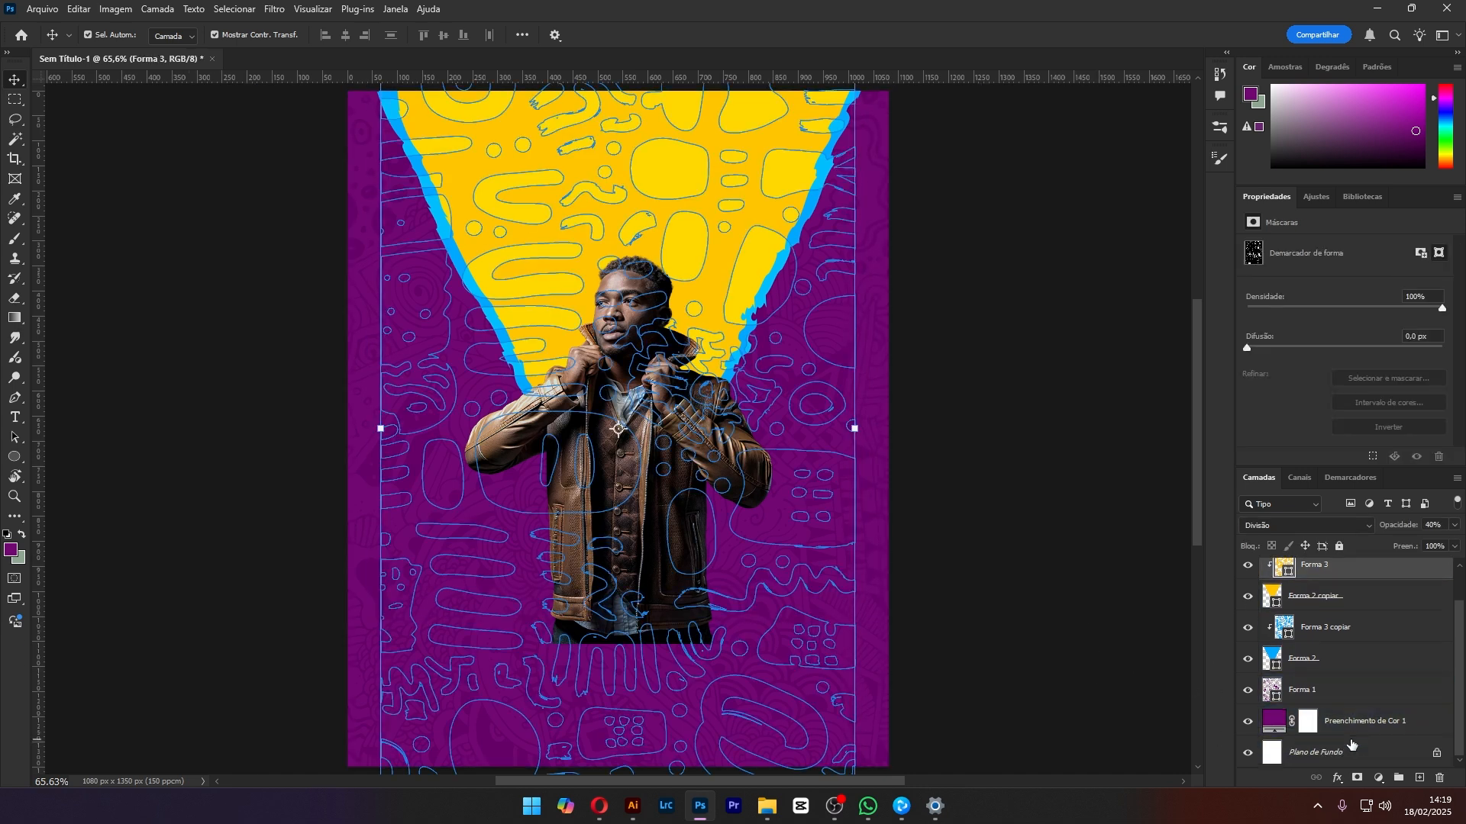
{"action": "left_click", "coordinate": [1370, 728], "text": "shift"}
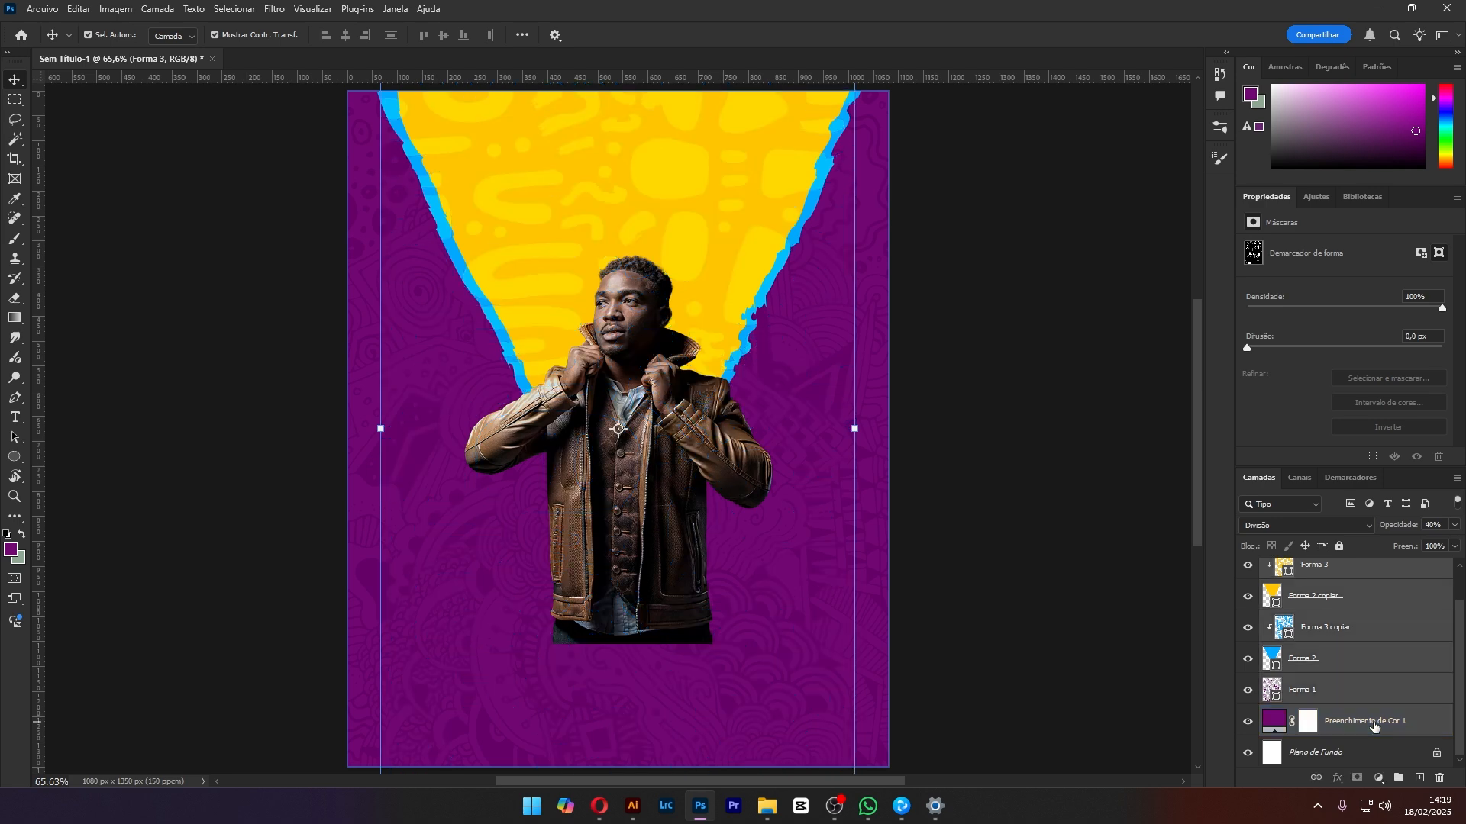
{"action": "key", "text": "ctrl+g"}
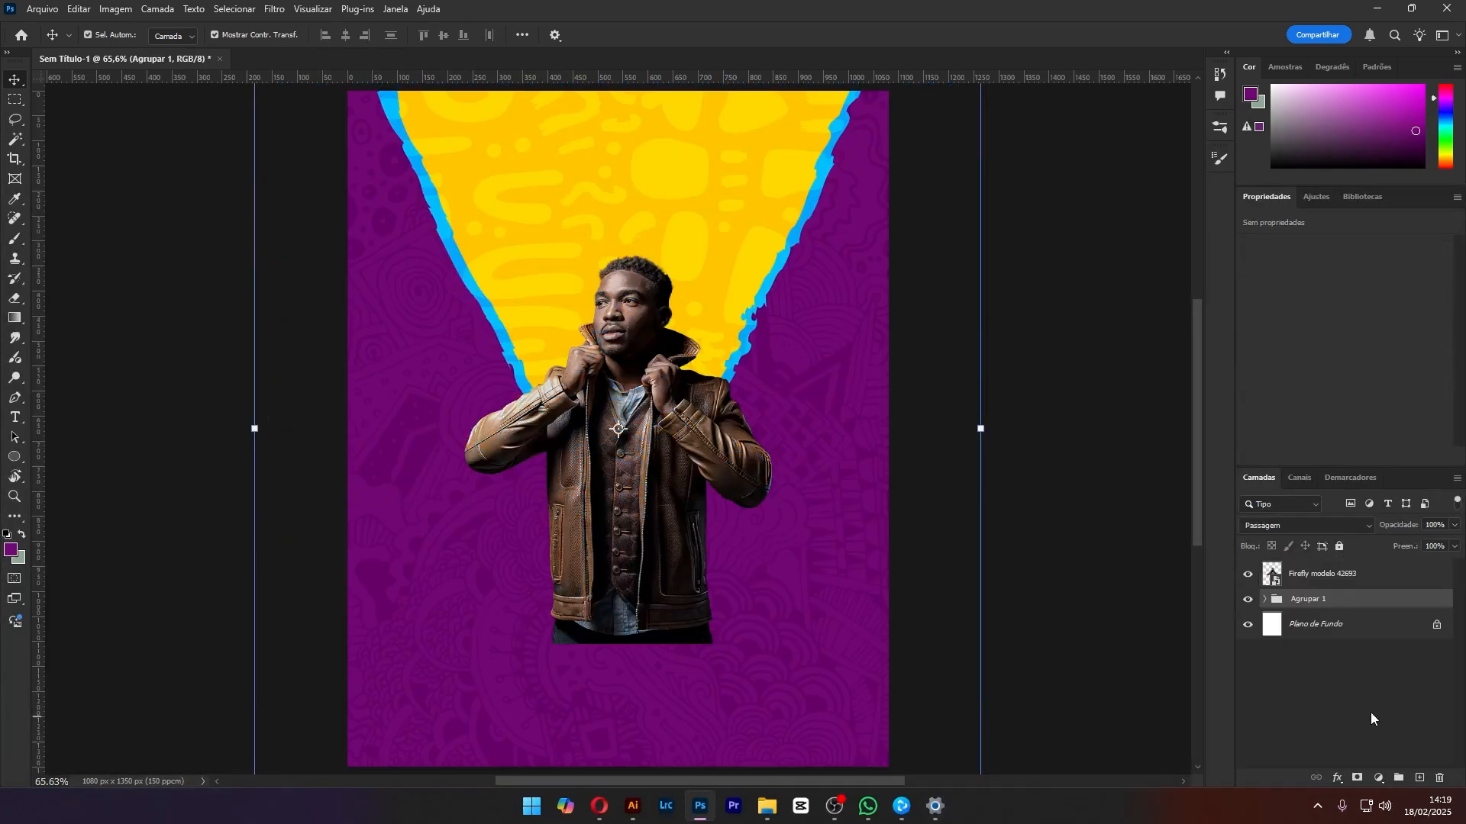
Duplicate the purple colour fill layer to the top of the layer stack, above the model, and collapse the group
{"action": "left_click", "coordinate": [1264, 599]}
{"action": "left_click", "coordinate": [1344, 746]}
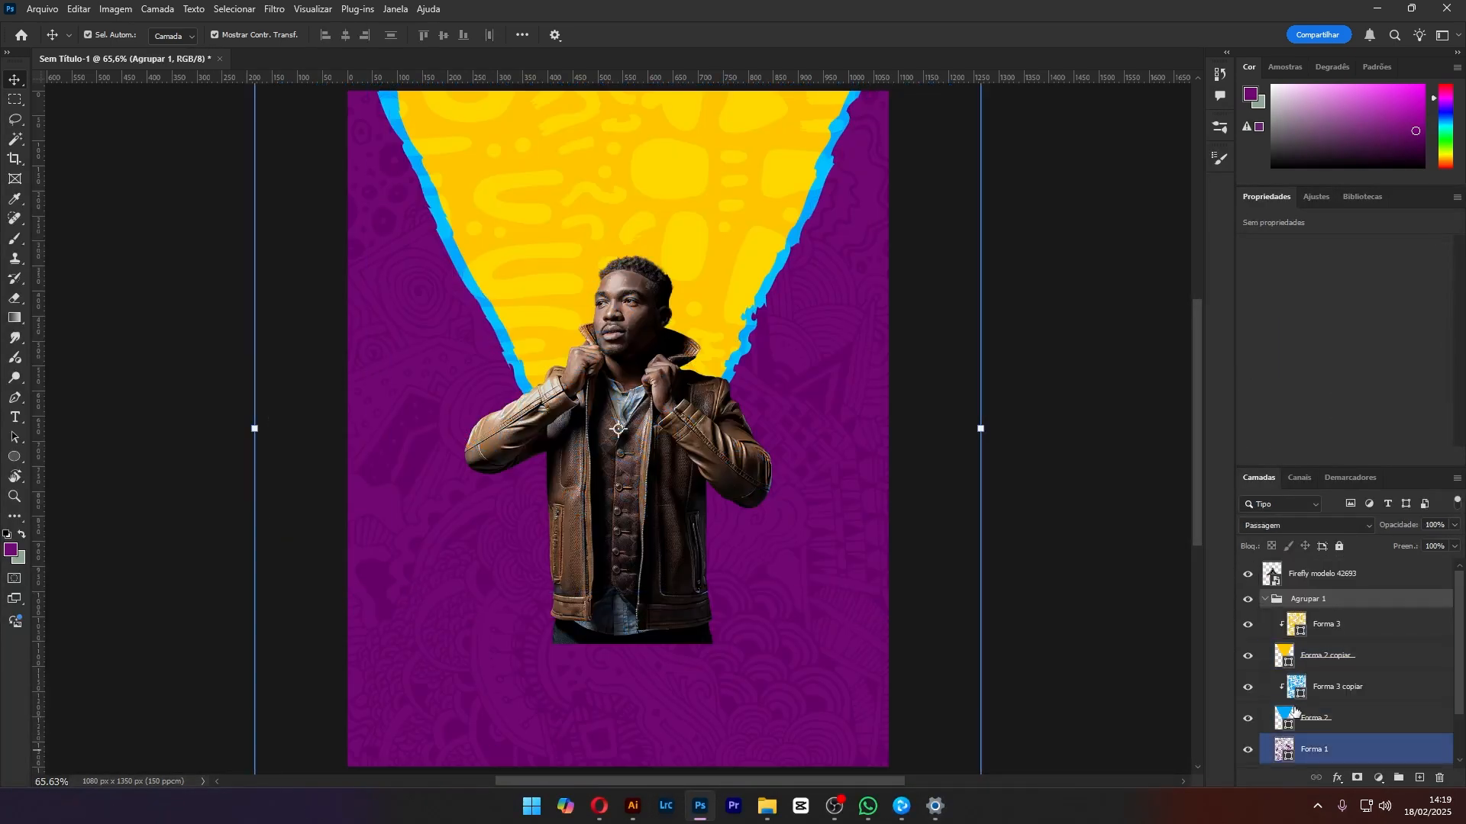
{"action": "scroll", "coordinate": [1348, 723], "scroll_direction": "down", "scroll_amount": 2}
{"action": "left_click", "coordinate": [1348, 723]}
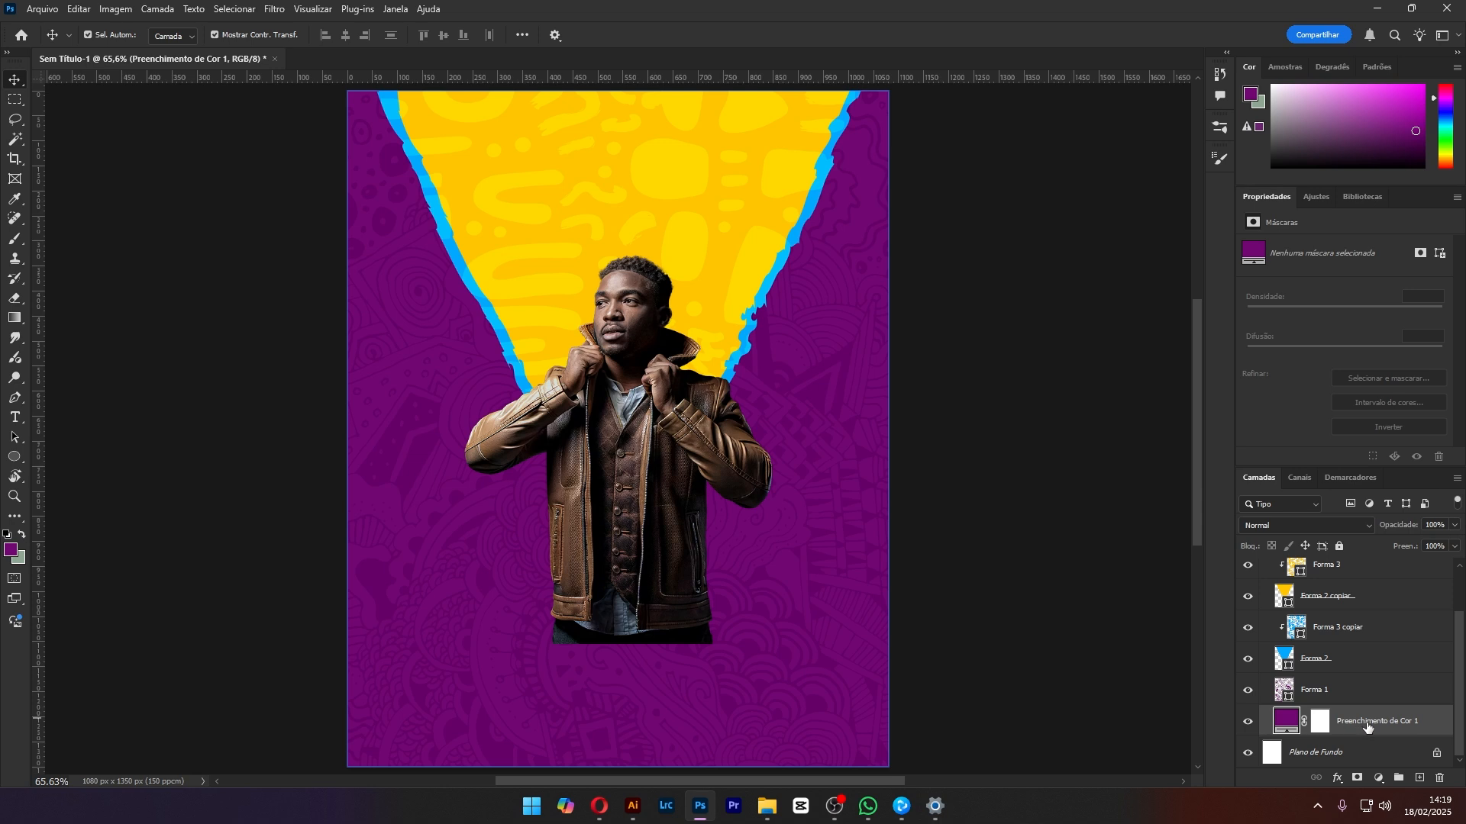
{"action": "left_click_drag", "start_coordinate": [1372, 727], "coordinate": [1342, 565]}
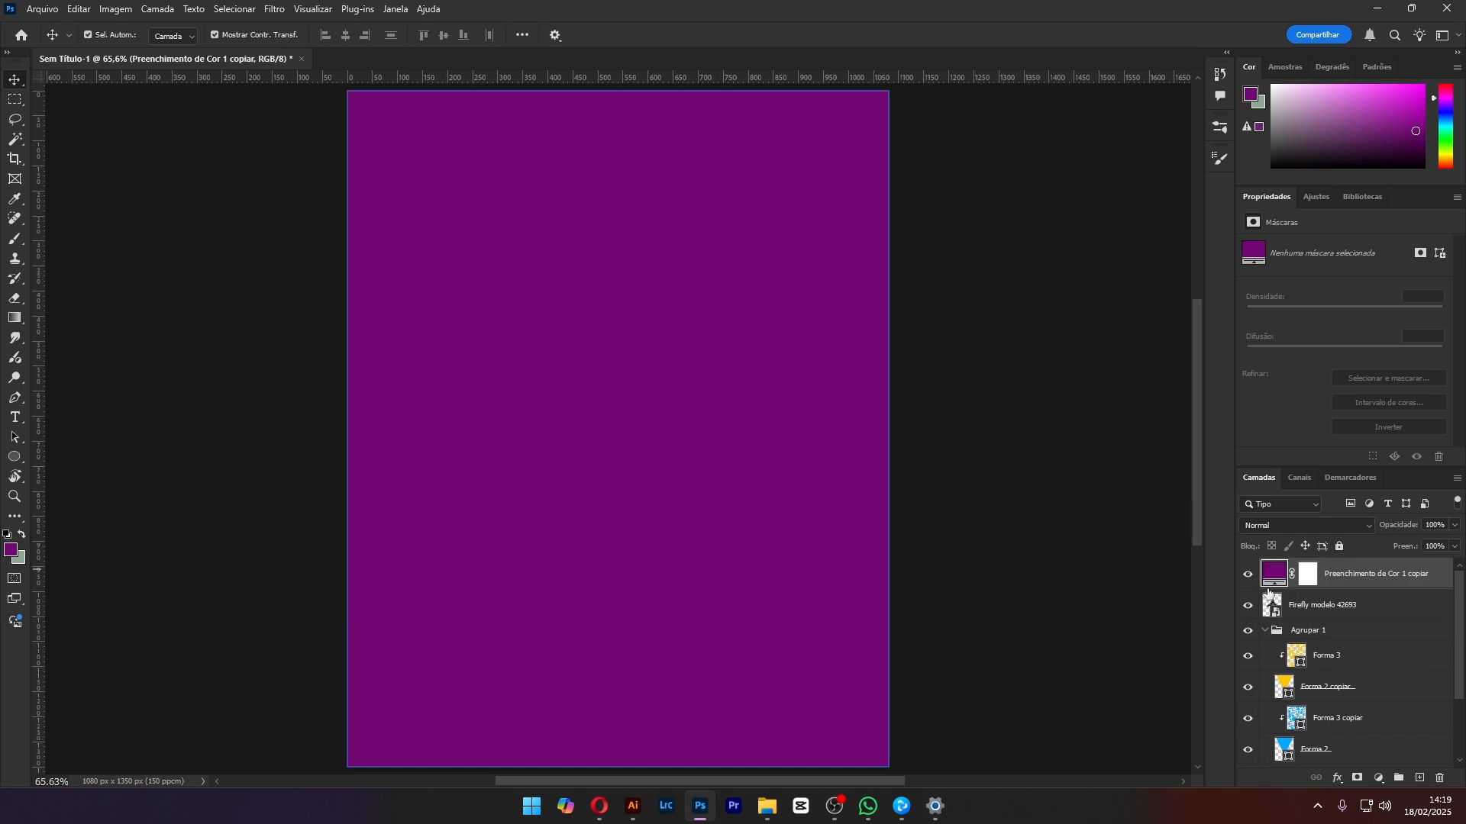
{"action": "left_click", "coordinate": [1265, 632]}
Mask the top purple fill with a vertical white-to-black gradient from below the jacket up to the model's head
{"action": "left_click", "coordinate": [1304, 578]}
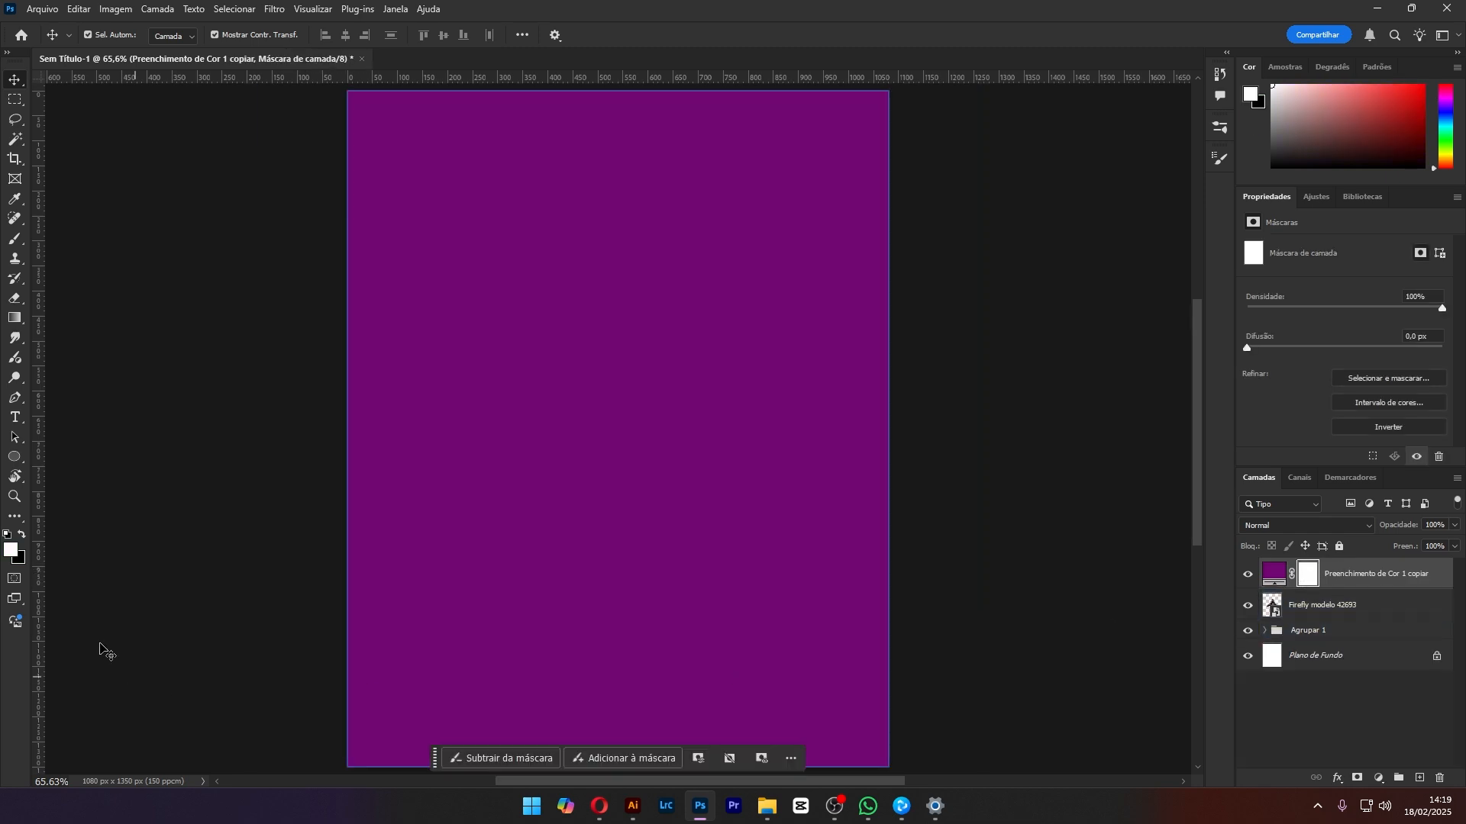
{"action": "left_click", "coordinate": [15, 321]}
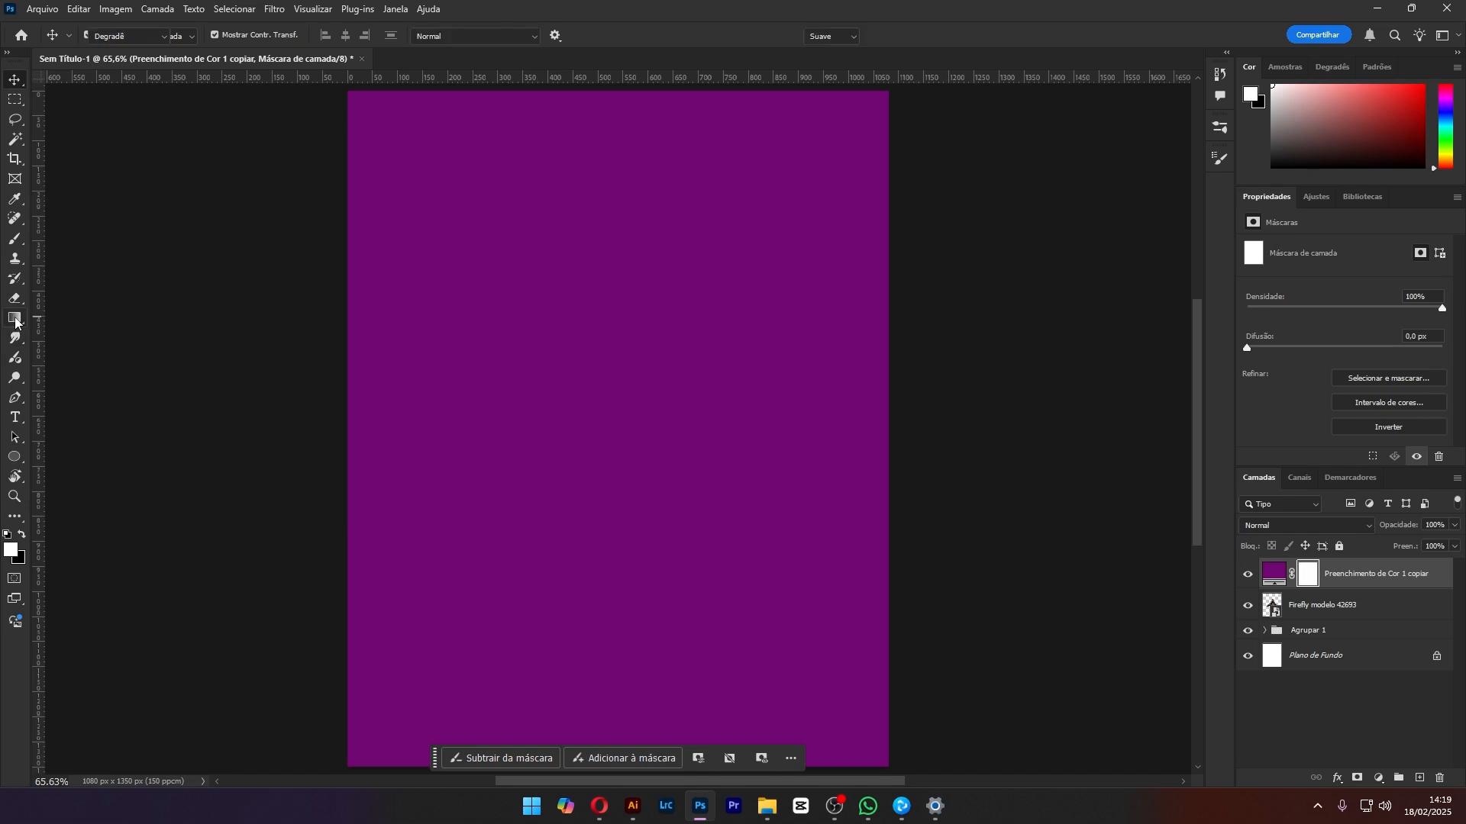
{"action": "left_click_drag", "start_coordinate": [651, 609], "coordinate": [671, 250]}
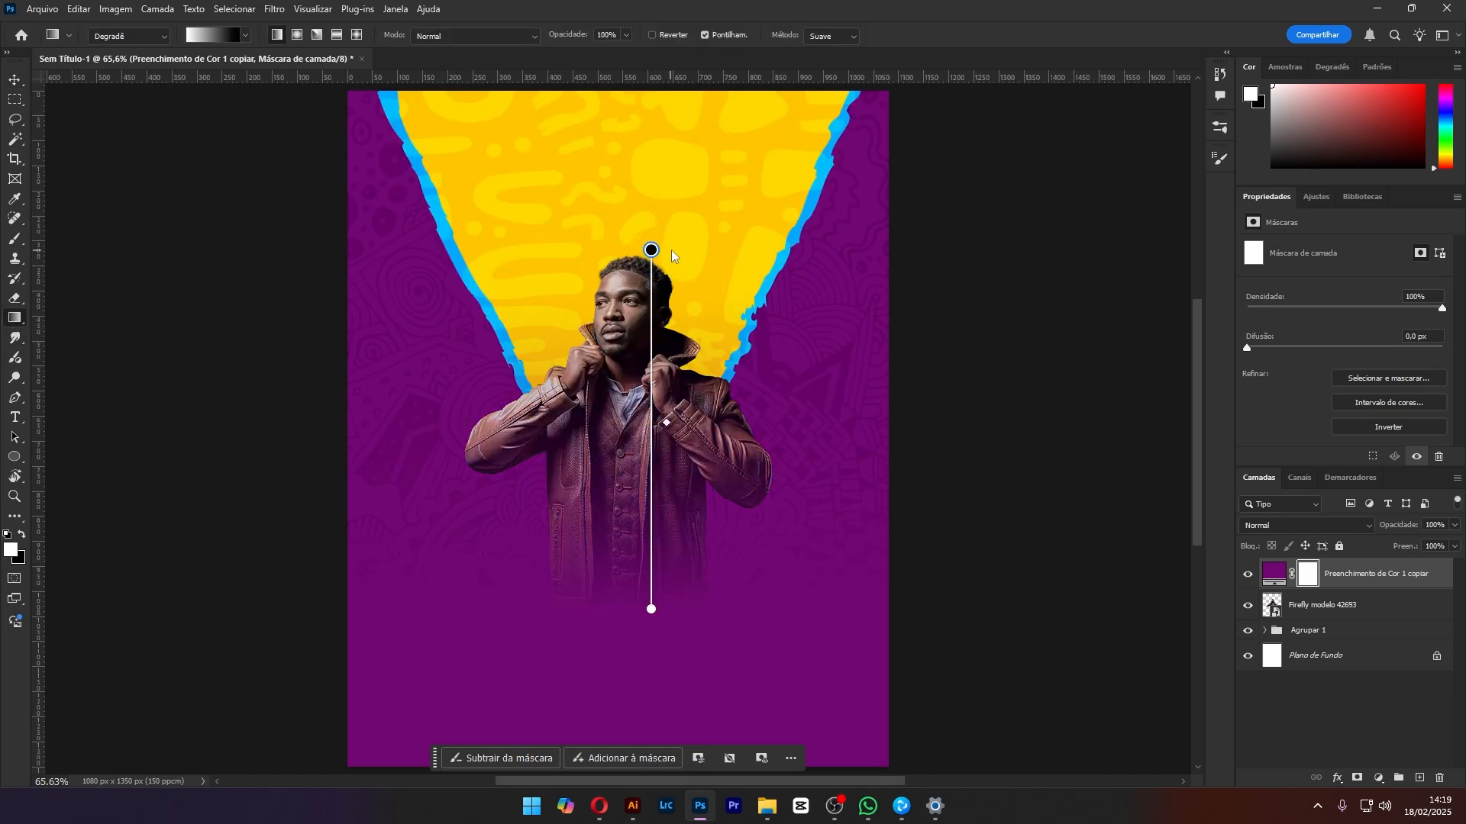
{"action": "left_click", "coordinate": [13, 76]}
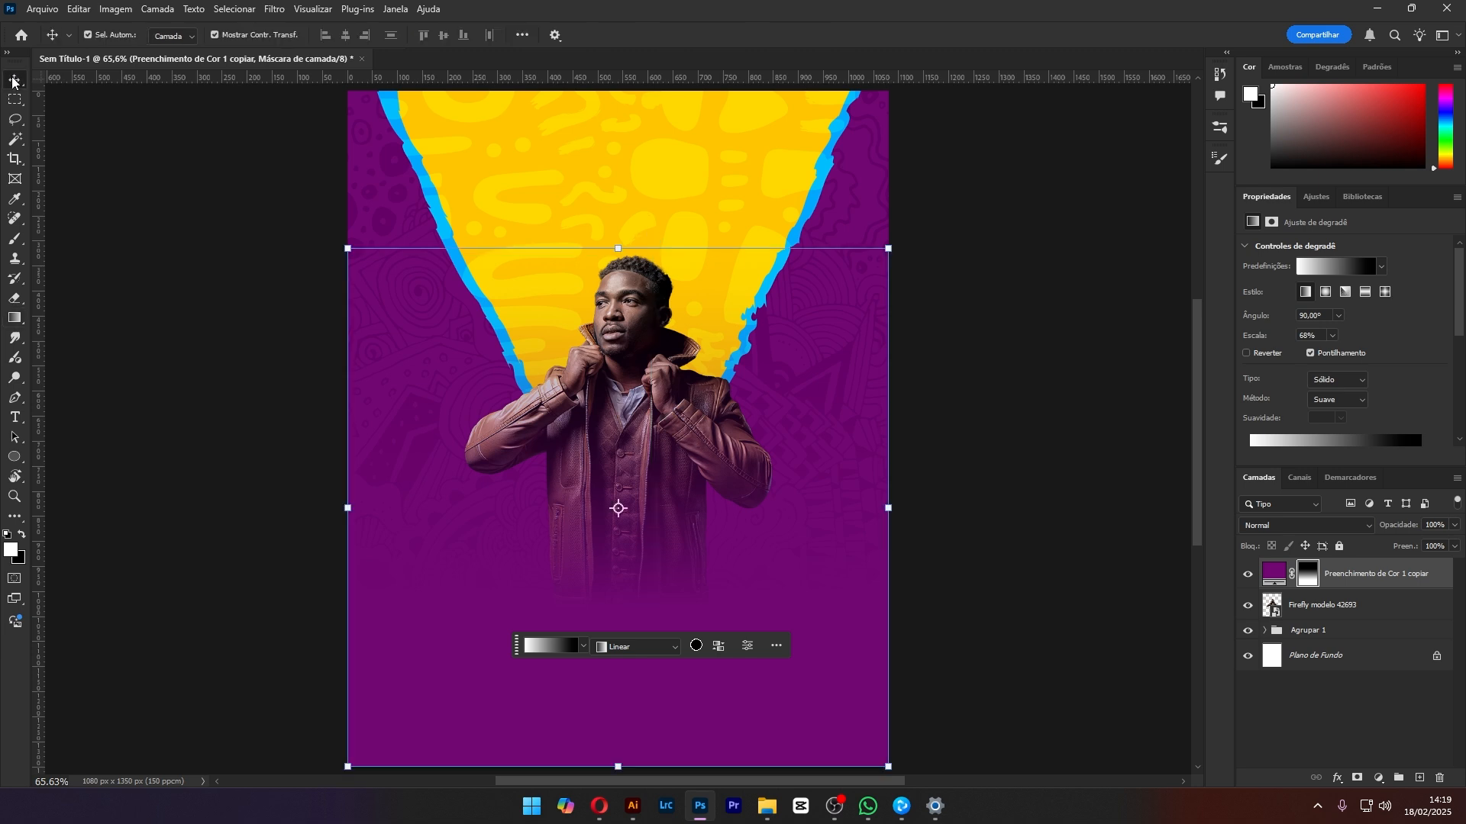
{"action": "left_click", "coordinate": [786, 614]}
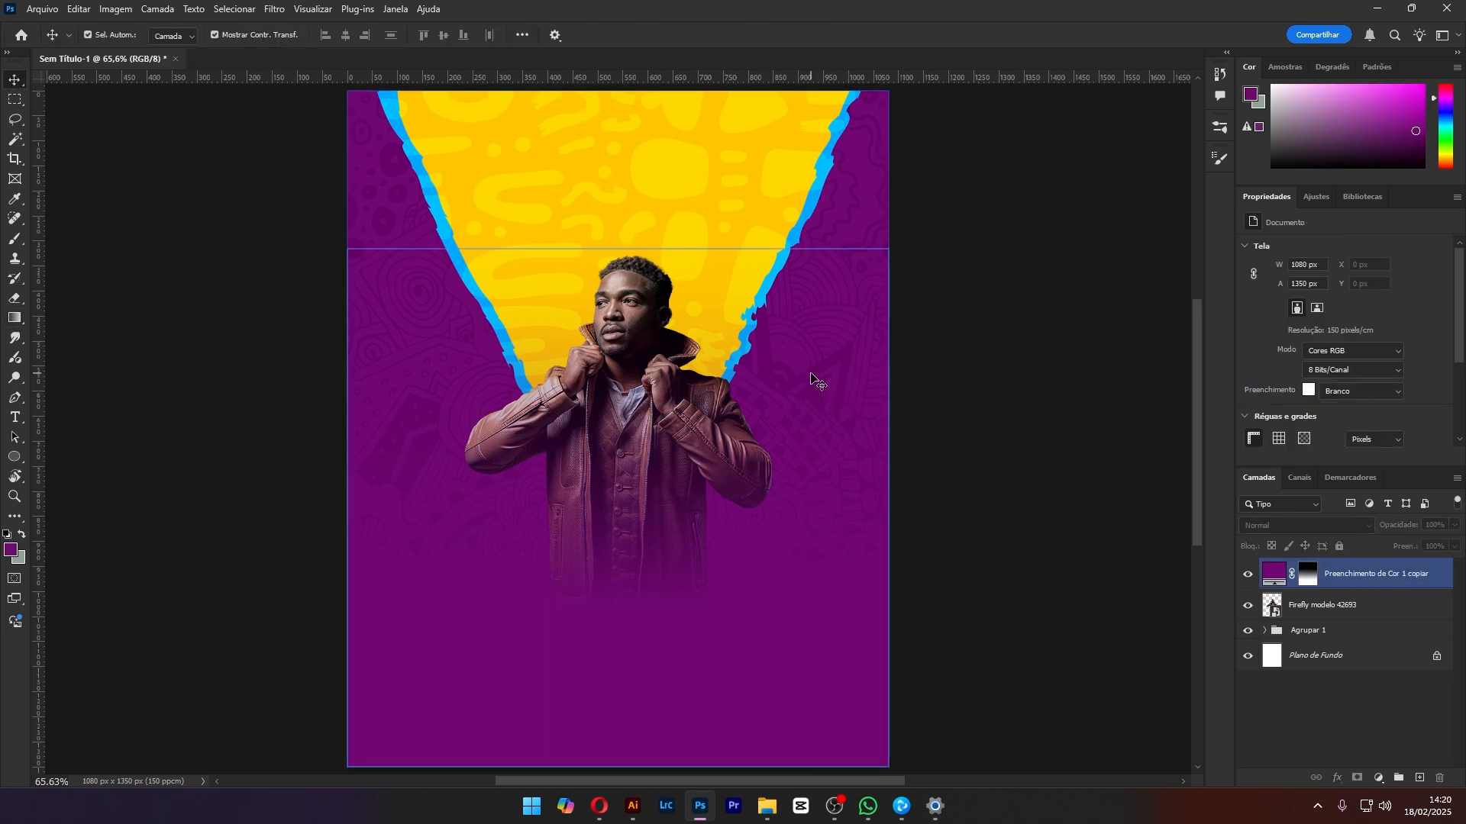
{"action": "left_click", "coordinate": [980, 504]}
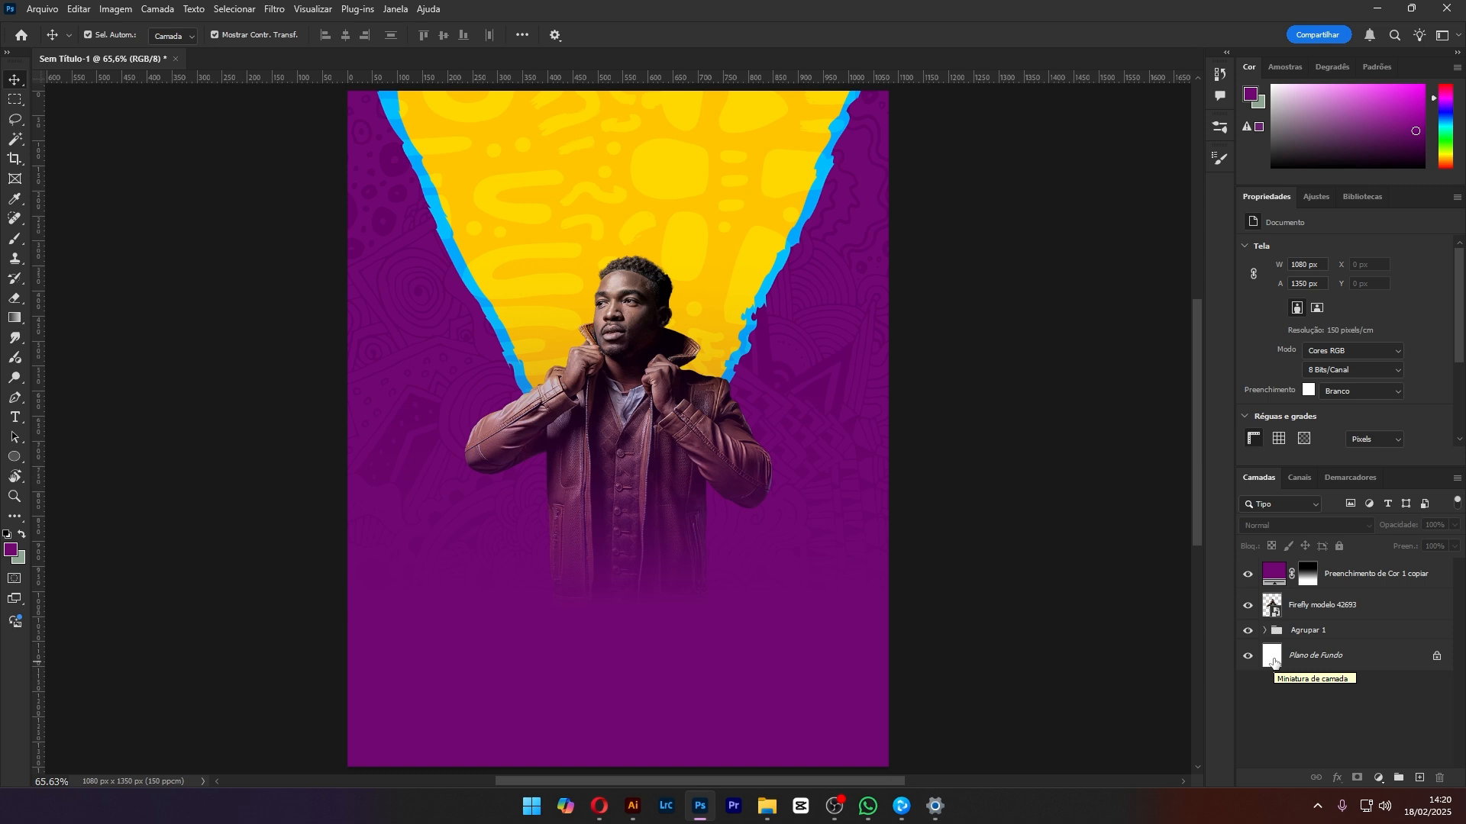
{"action": "left_click", "coordinate": [786, 639]}
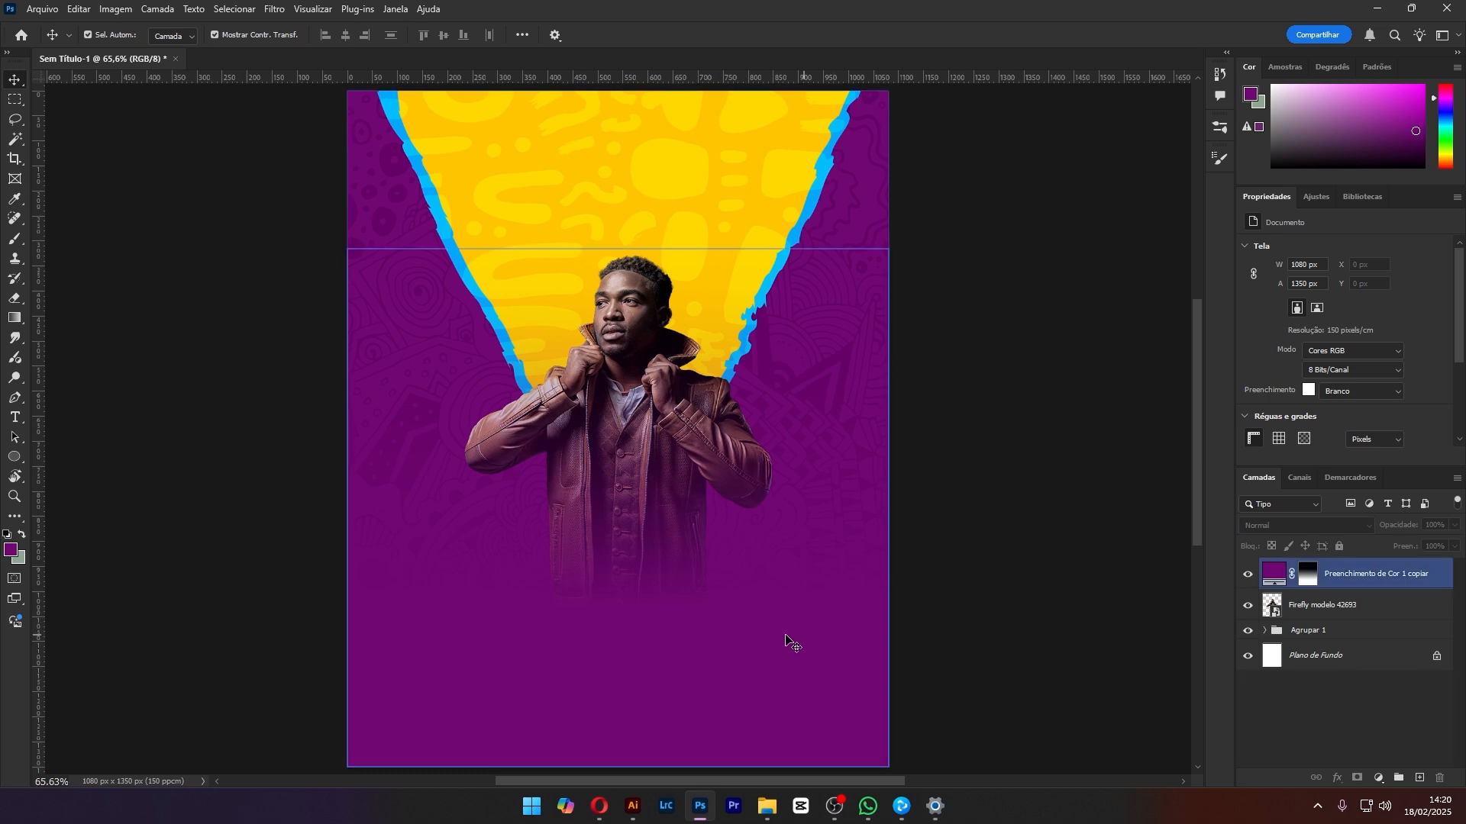
Enlarge the model cutout proportionally to about 8.53% and shift it down, keeping it horizontally centred on the poster
{"action": "left_click", "coordinate": [1363, 607]}
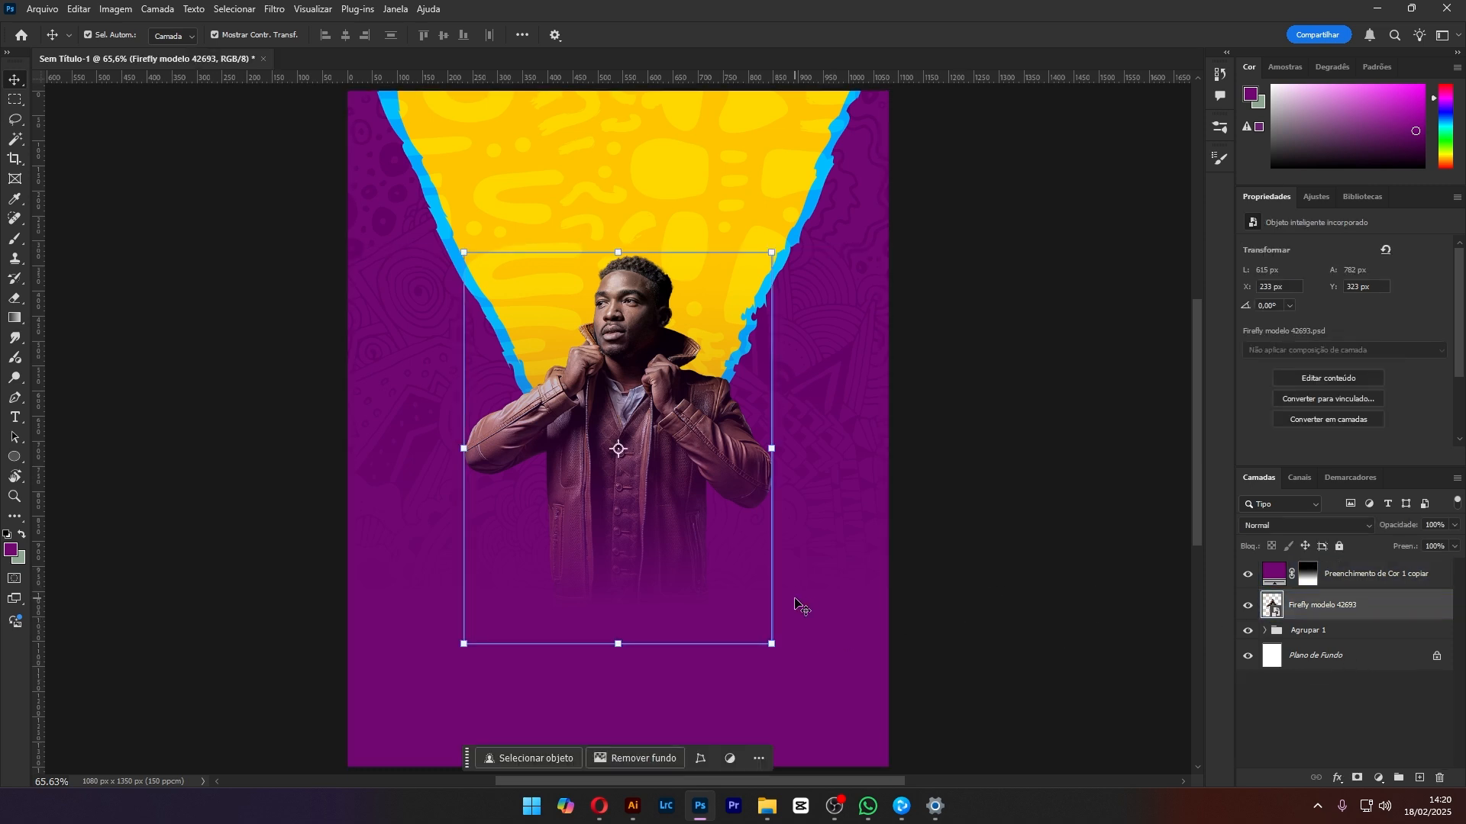
{"action": "left_click_drag", "start_coordinate": [771, 643], "coordinate": [811, 692]}
{"action": "left_click_drag", "start_coordinate": [680, 474], "coordinate": [680, 508]}
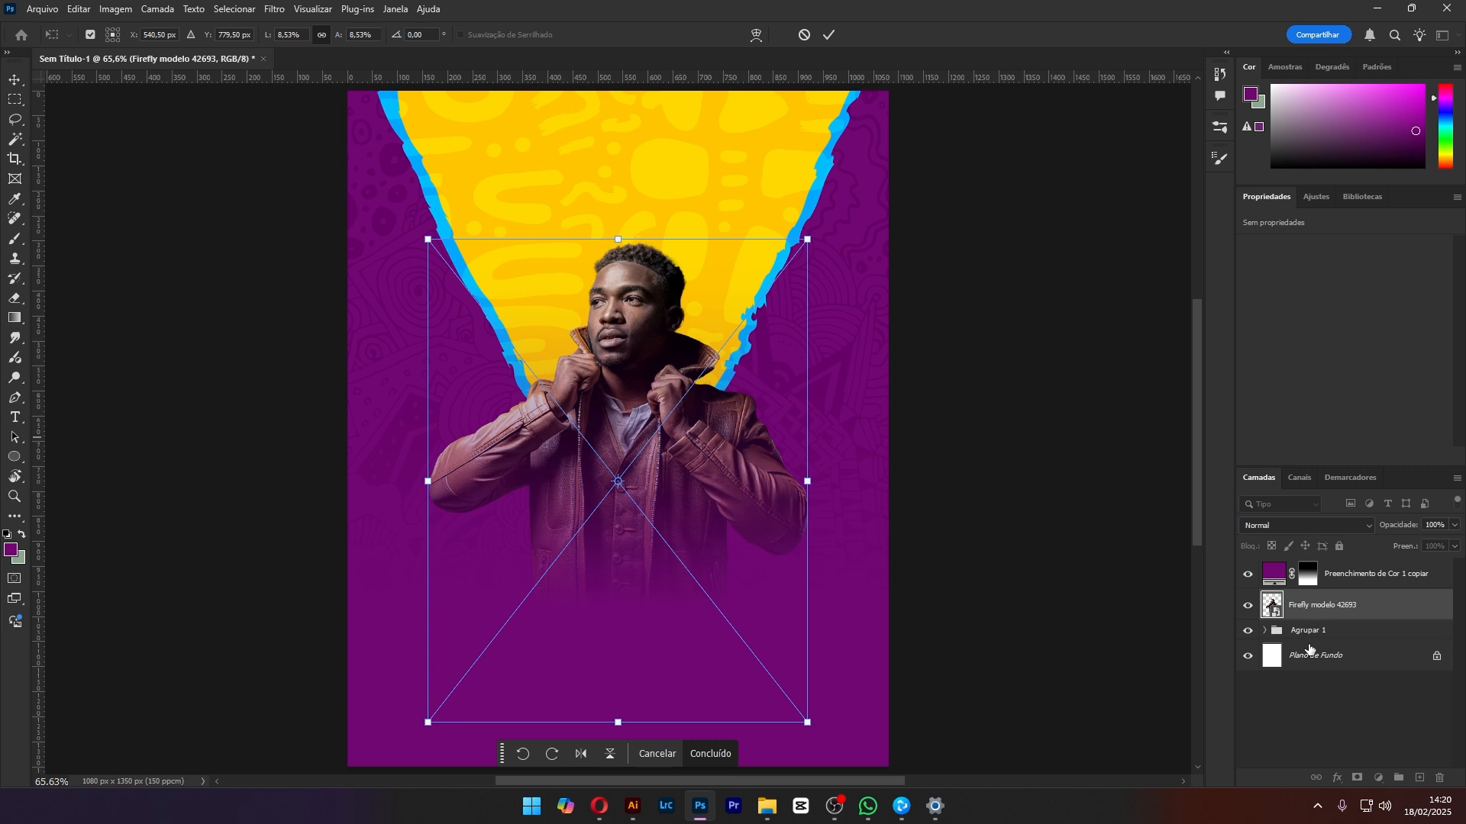
{"action": "left_click", "coordinate": [1328, 711]}
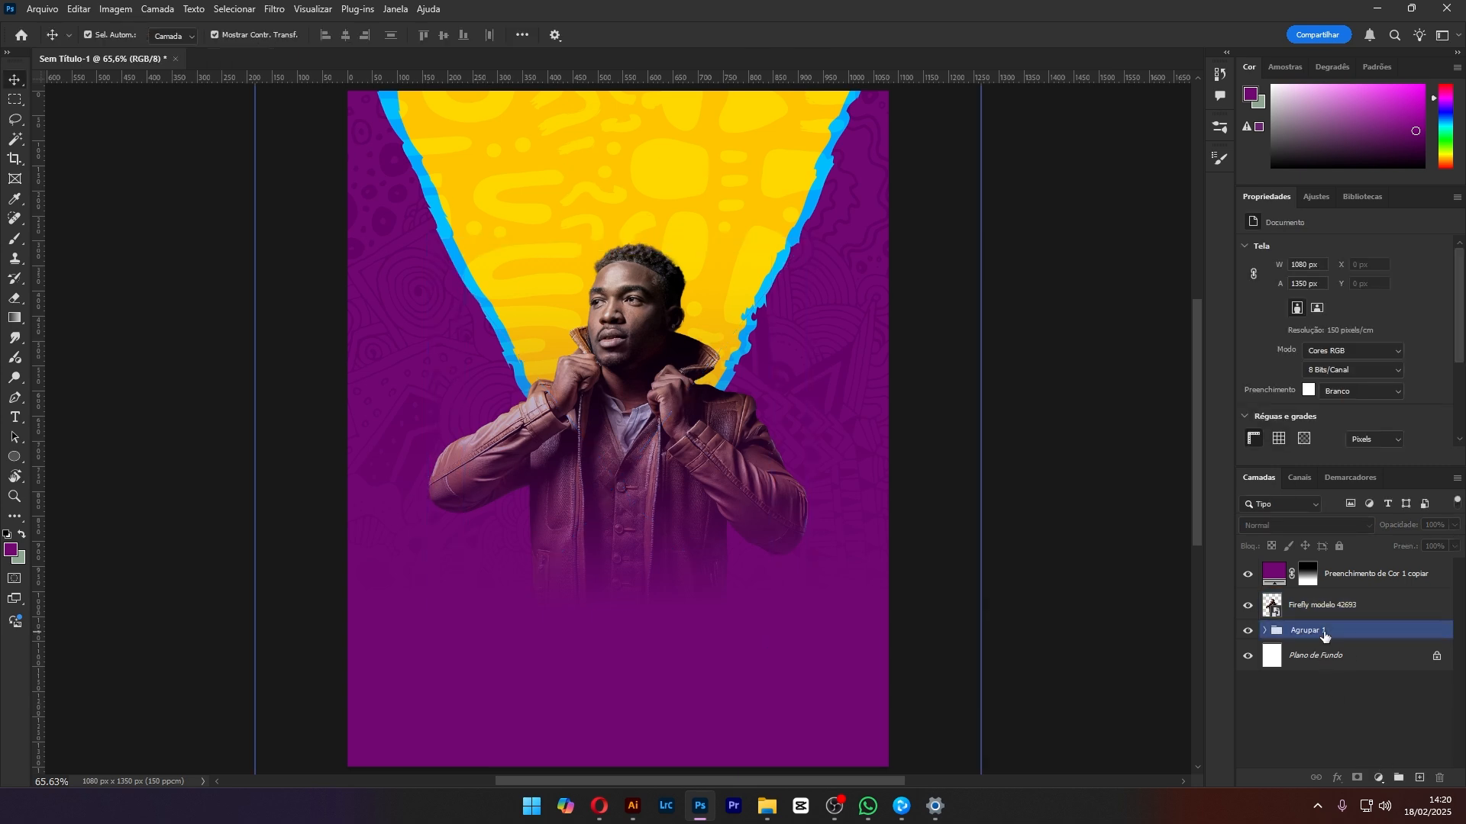
Add an Equilíbrio de Cores adjustment layer, move it below the top purple fill and clip it to the model layer
{"action": "left_click", "coordinate": [1341, 608]}
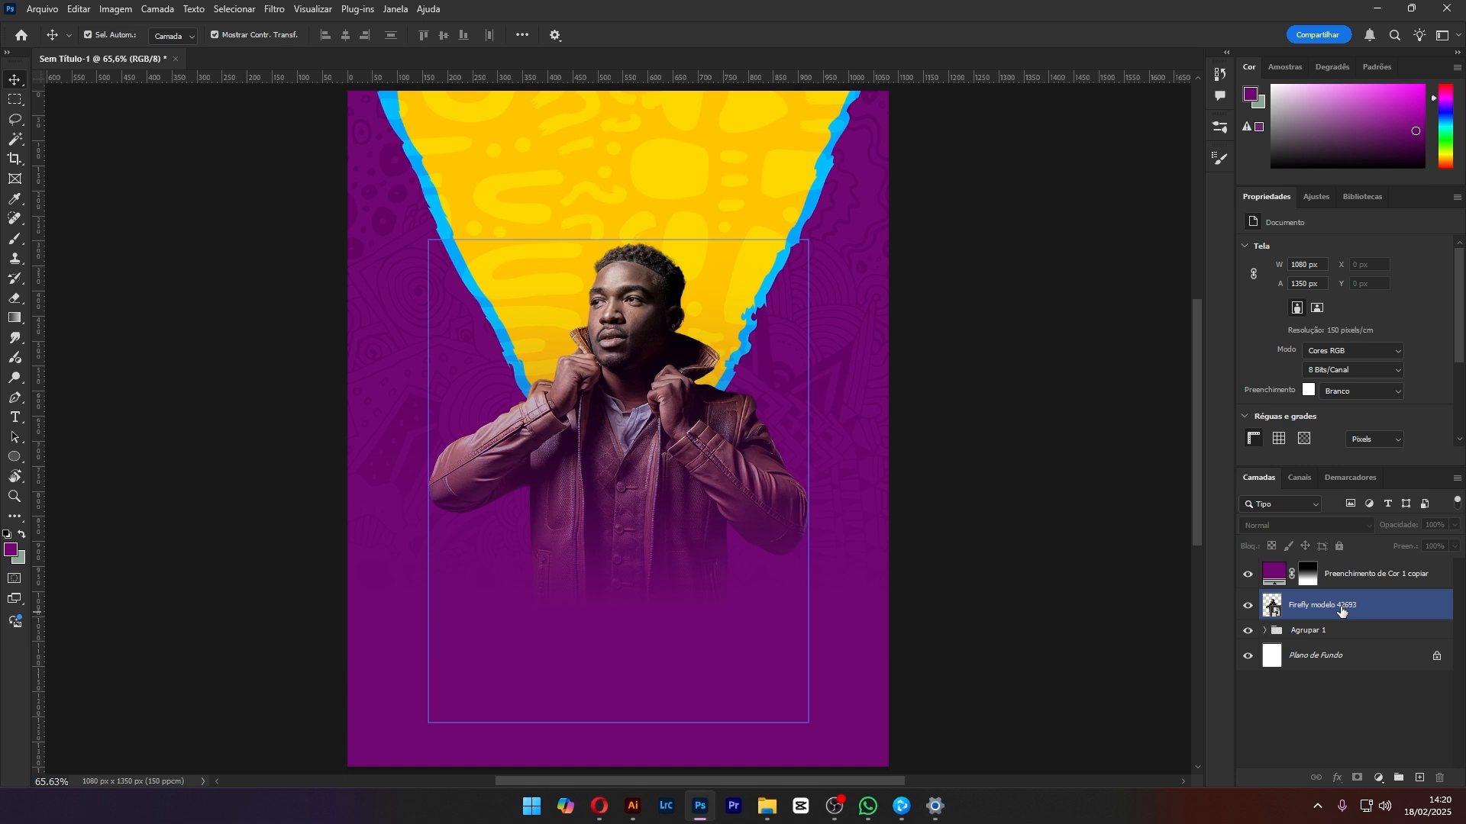
{"action": "left_click", "coordinate": [1343, 616], "text": "ctrl"}
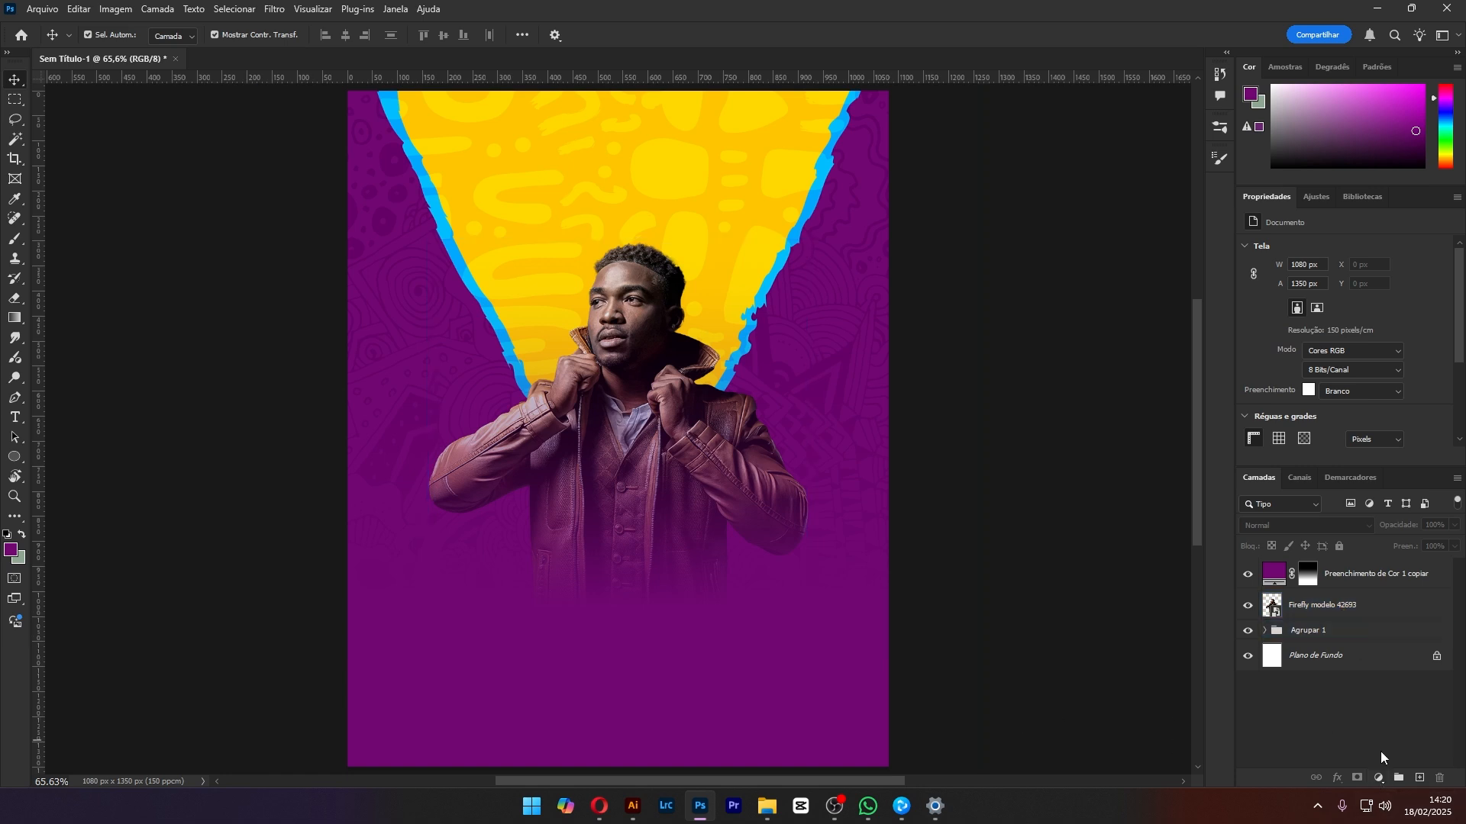
{"action": "left_click", "coordinate": [1379, 778]}
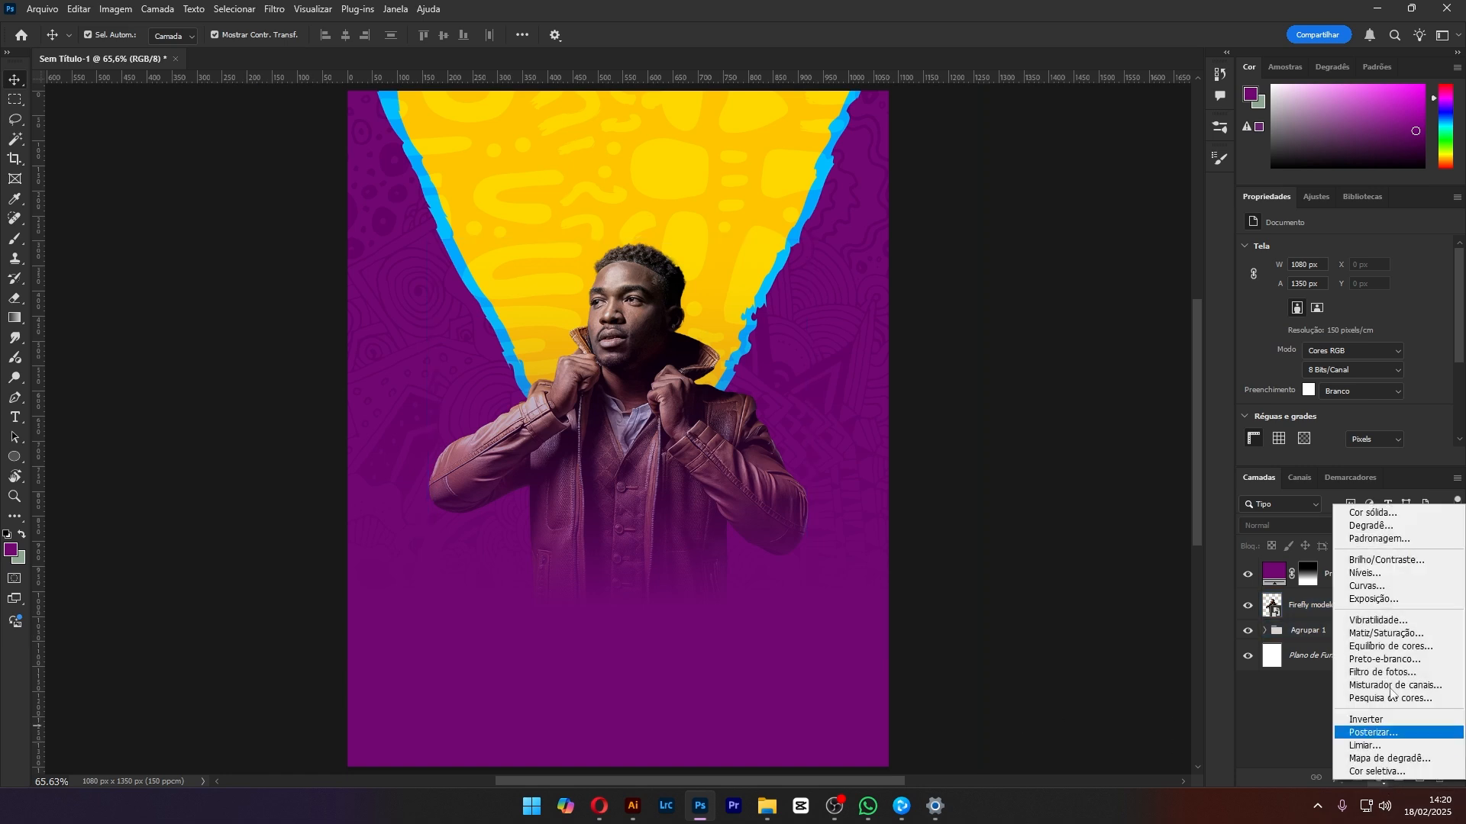
{"action": "left_click", "coordinate": [1425, 649]}
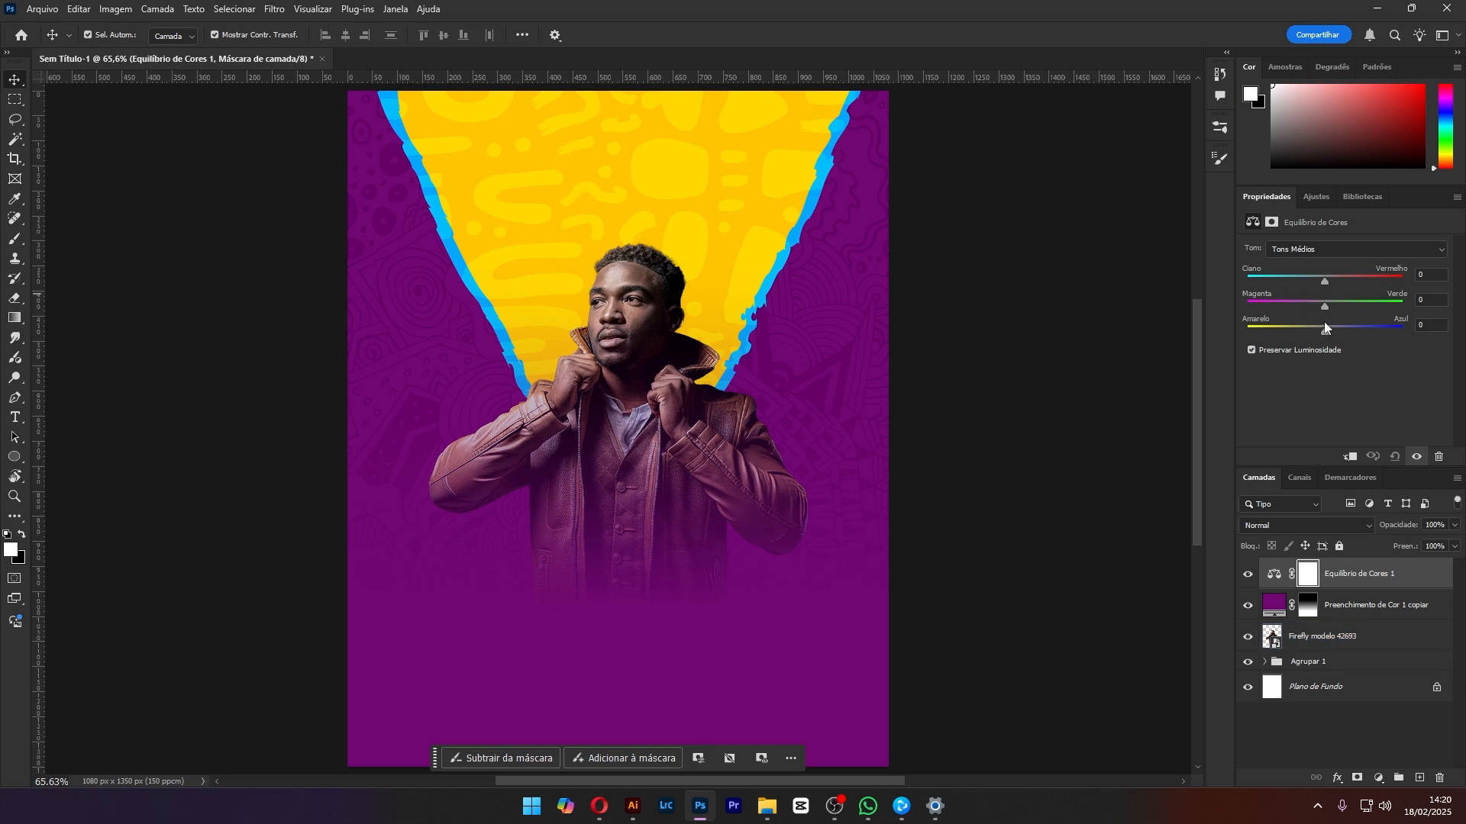
{"action": "left_click_drag", "start_coordinate": [1324, 334], "coordinate": [1329, 336]}
{"action": "left_click_drag", "start_coordinate": [1335, 578], "coordinate": [1342, 620]}
{"action": "left_click", "coordinate": [1342, 618], "text": "alt"}
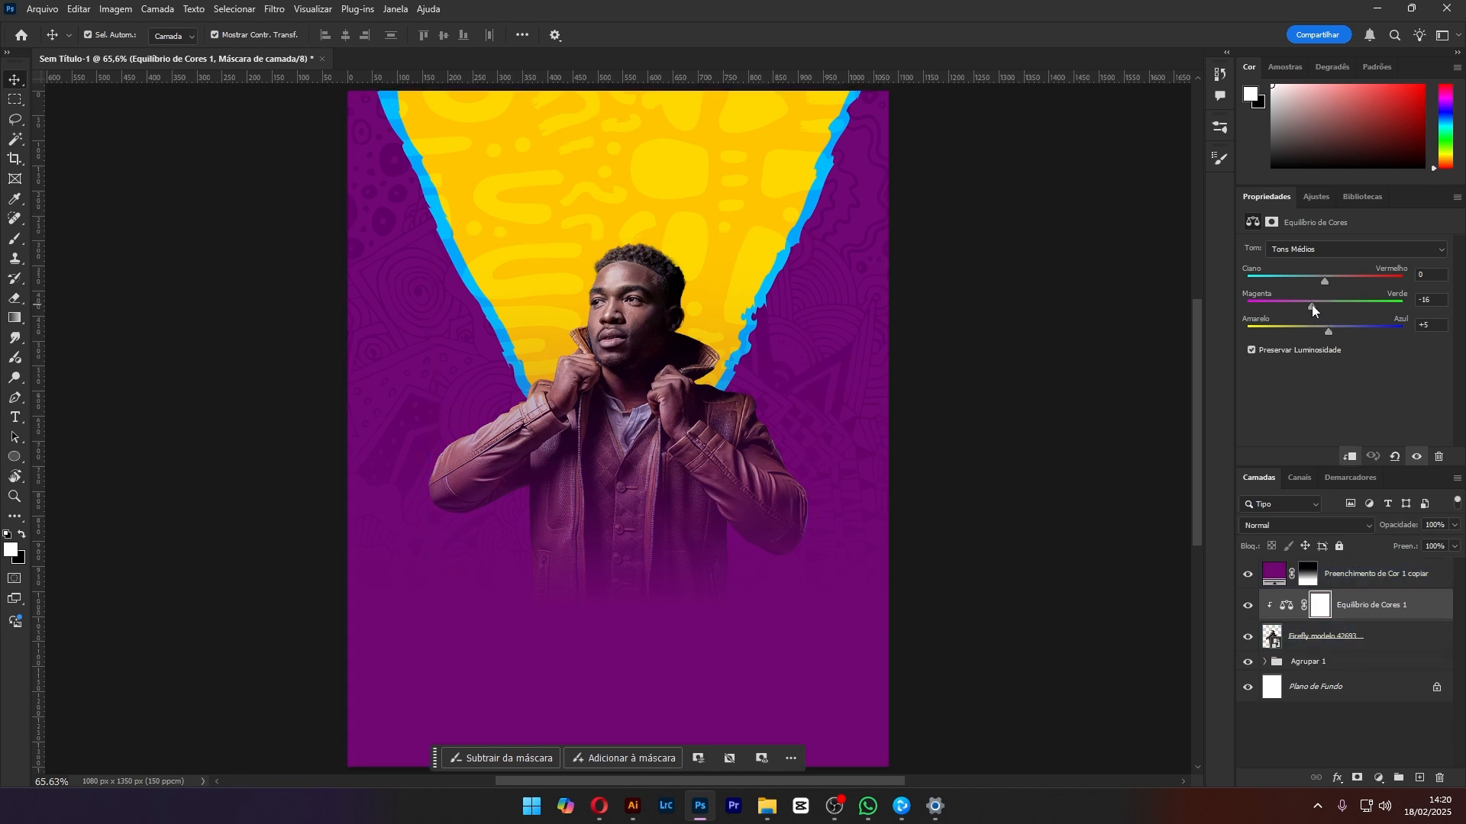
Set the Equilíbrio de Cores midtones to magenta -16, blue +5 and slightly red, and the shadows to blue +7 with slight magenta
{"action": "left_click_drag", "start_coordinate": [1324, 279], "coordinate": [1330, 279]}
{"action": "left_click", "coordinate": [1319, 250]}
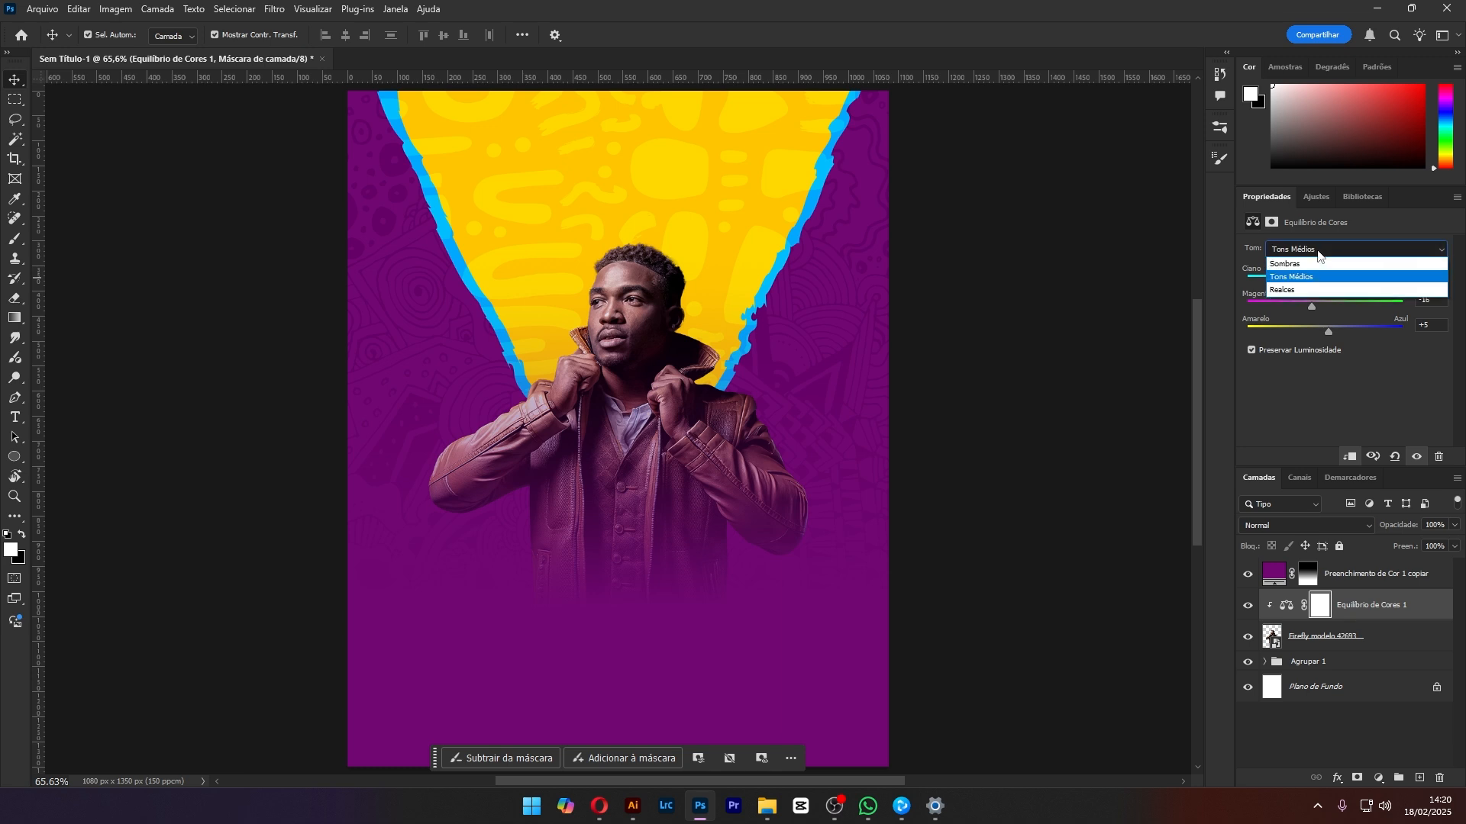
{"action": "left_click", "coordinate": [1317, 264]}
{"action": "left_click_drag", "start_coordinate": [1326, 333], "coordinate": [1335, 279]}
Set the Equilíbrio de Cores highlights (Realces) to cyan -11, magenta -11 and yellow -19
{"action": "left_click", "coordinate": [1321, 252]}
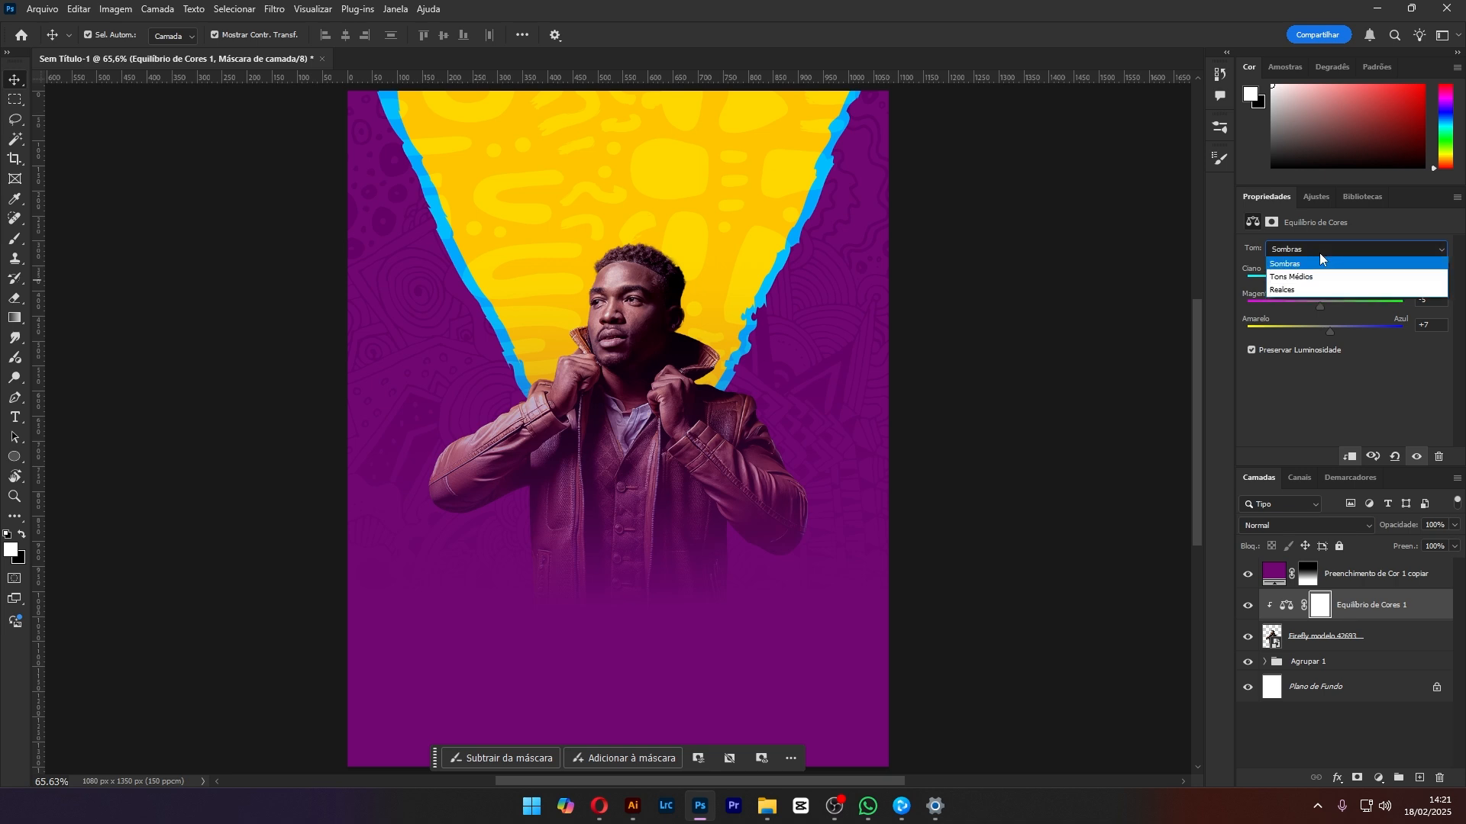
{"action": "left_click", "coordinate": [1312, 290]}
{"action": "left_click_drag", "start_coordinate": [1325, 306], "coordinate": [1318, 280]}
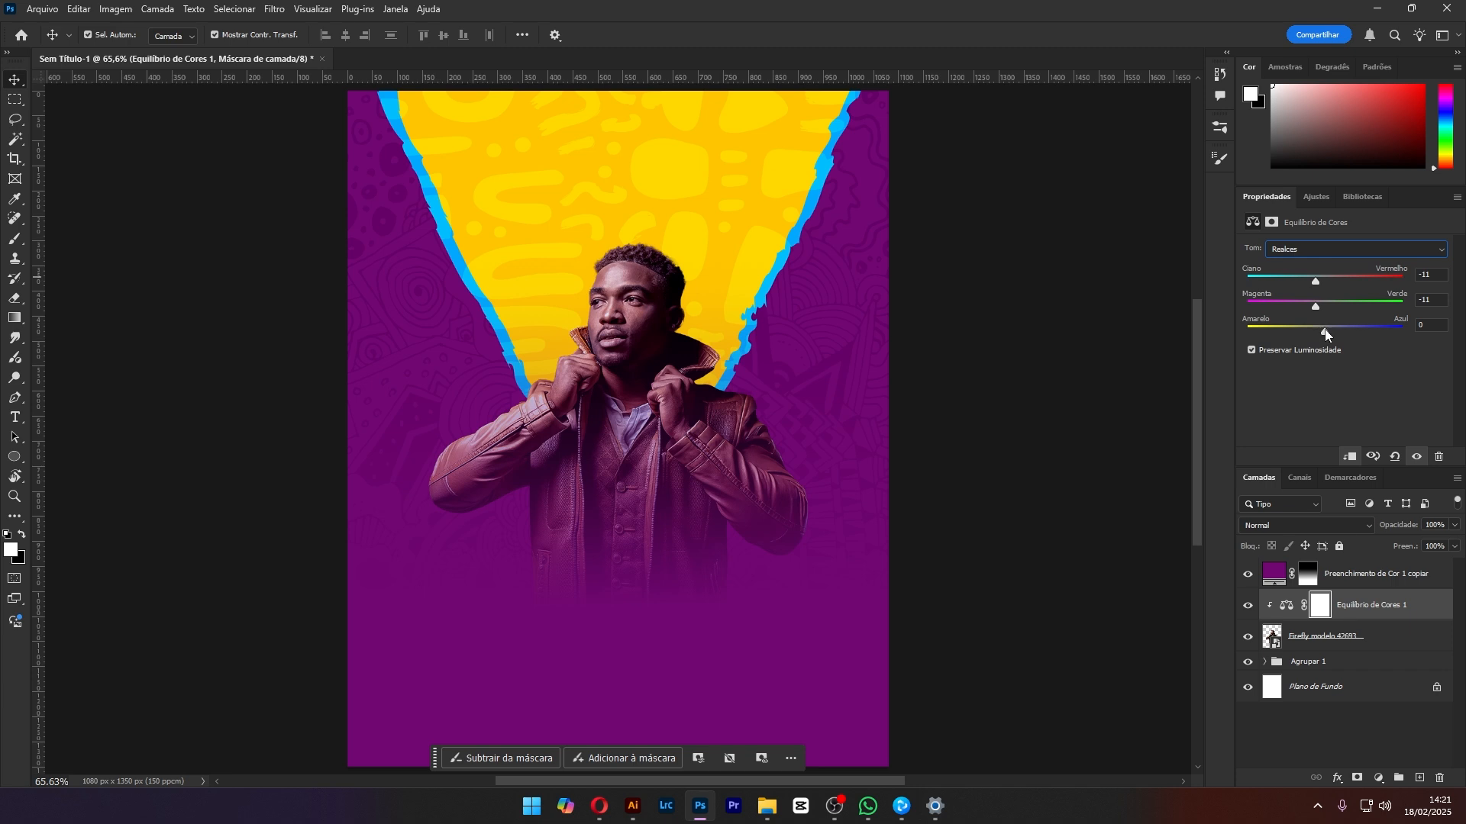
{"action": "left_click_drag", "start_coordinate": [1322, 334], "coordinate": [1310, 334]}
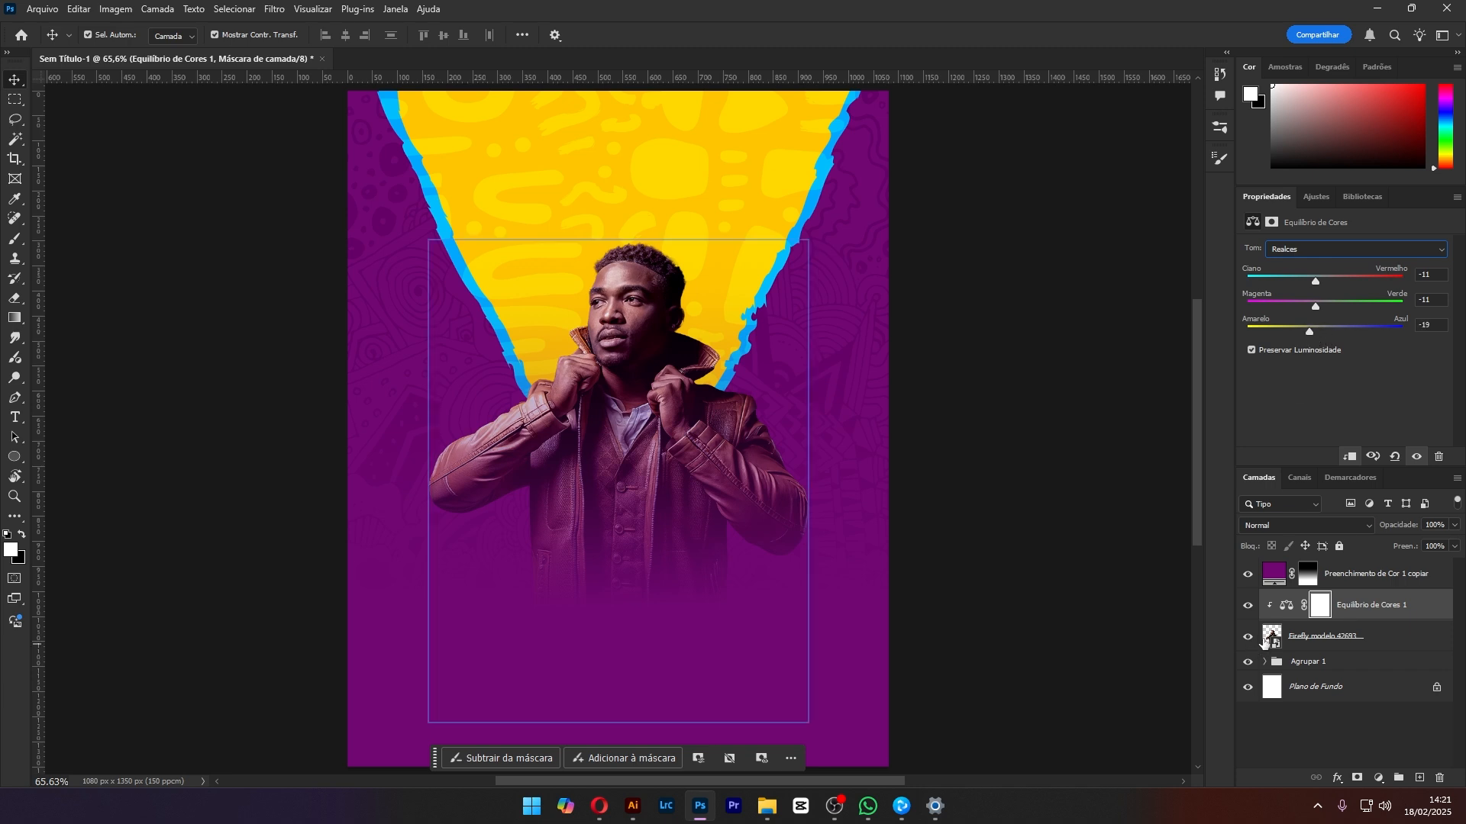
Add a clipped Curvas adjustment directly above the model, raising the RGB curve's midtones and lifting its black point to brighten him
{"action": "left_click", "coordinate": [1354, 638]}
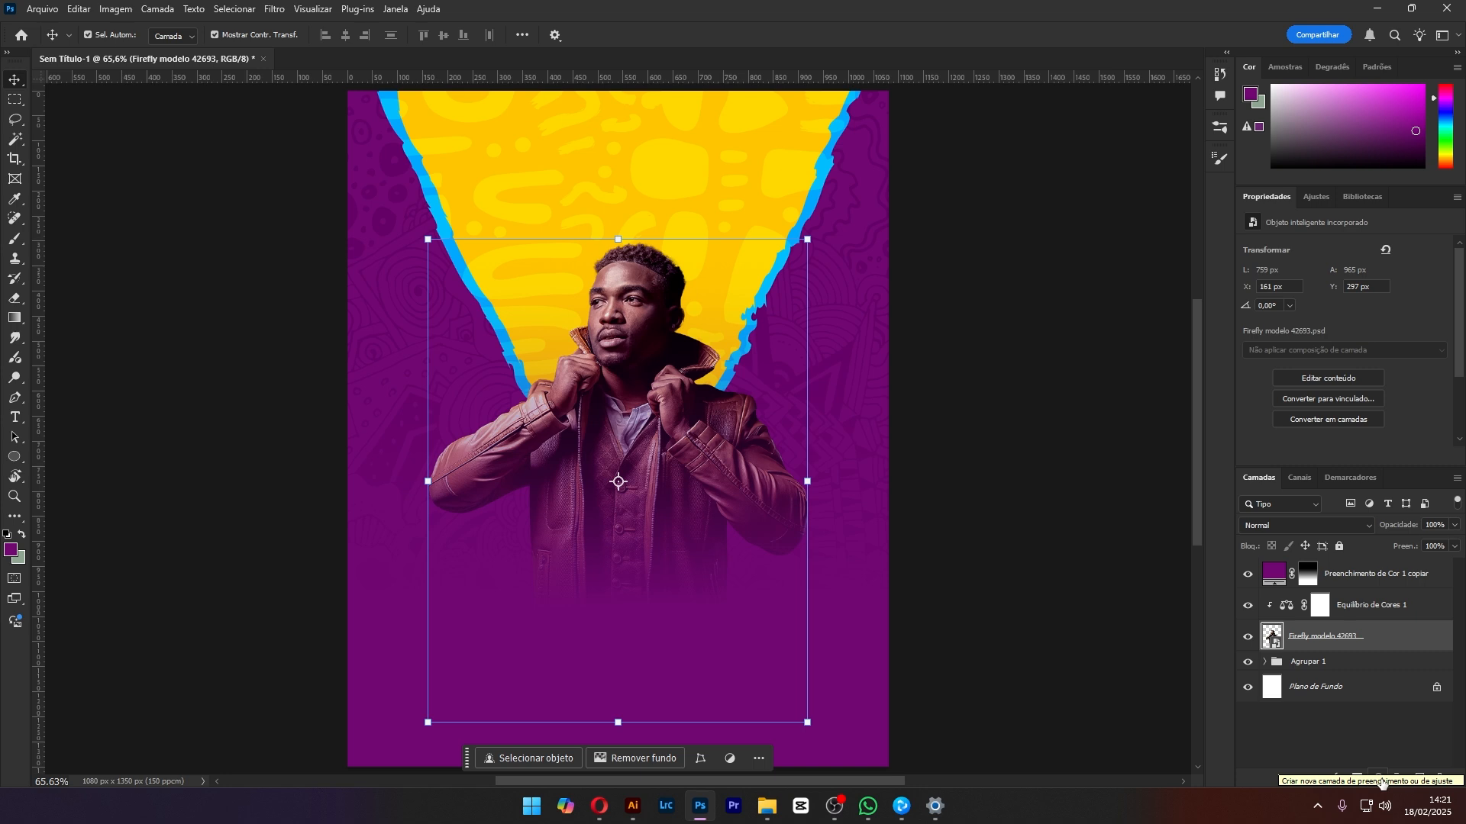
{"action": "left_click", "coordinate": [1380, 778]}
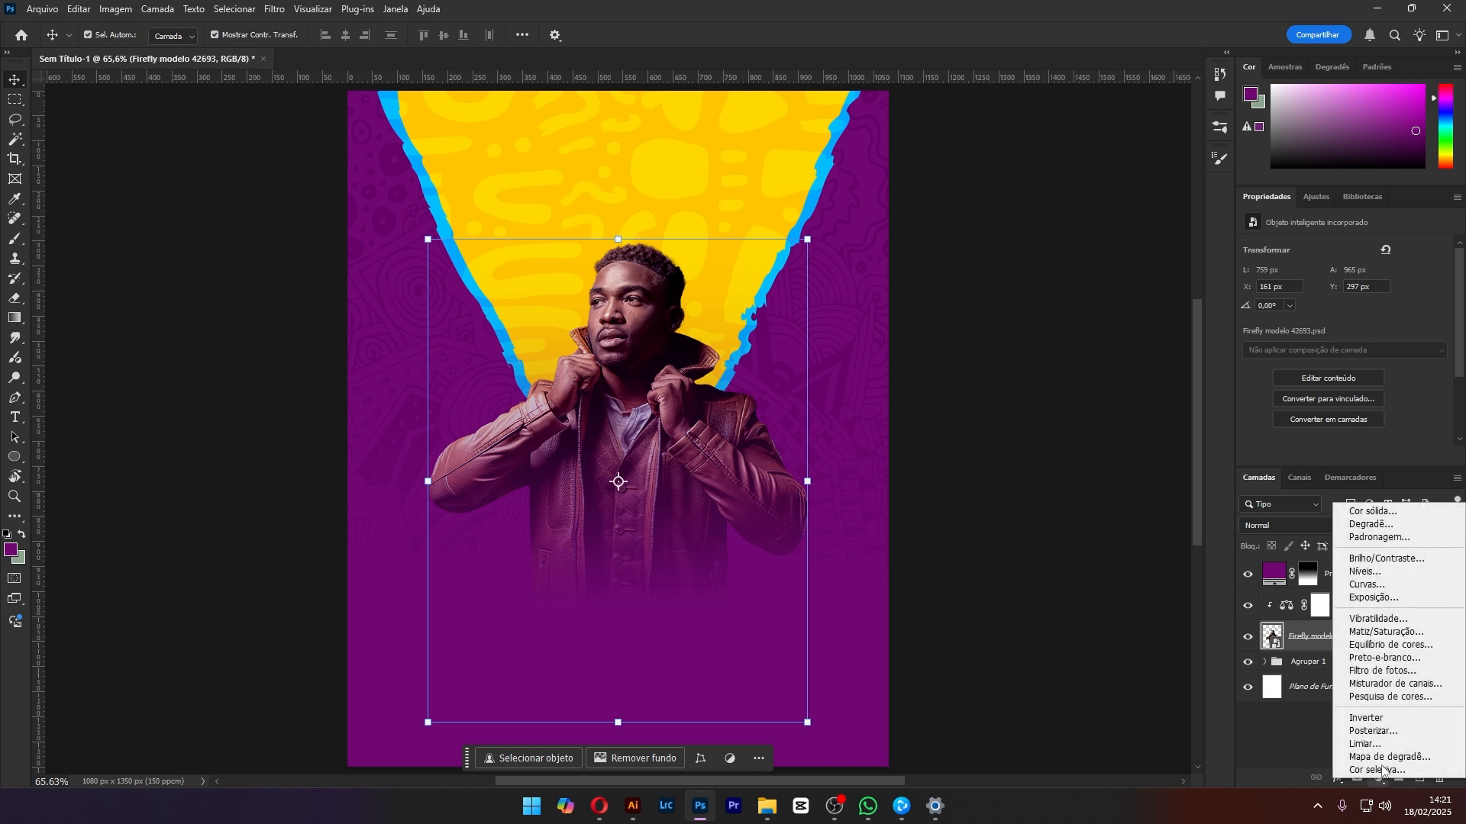
{"action": "left_click", "coordinate": [1365, 587]}
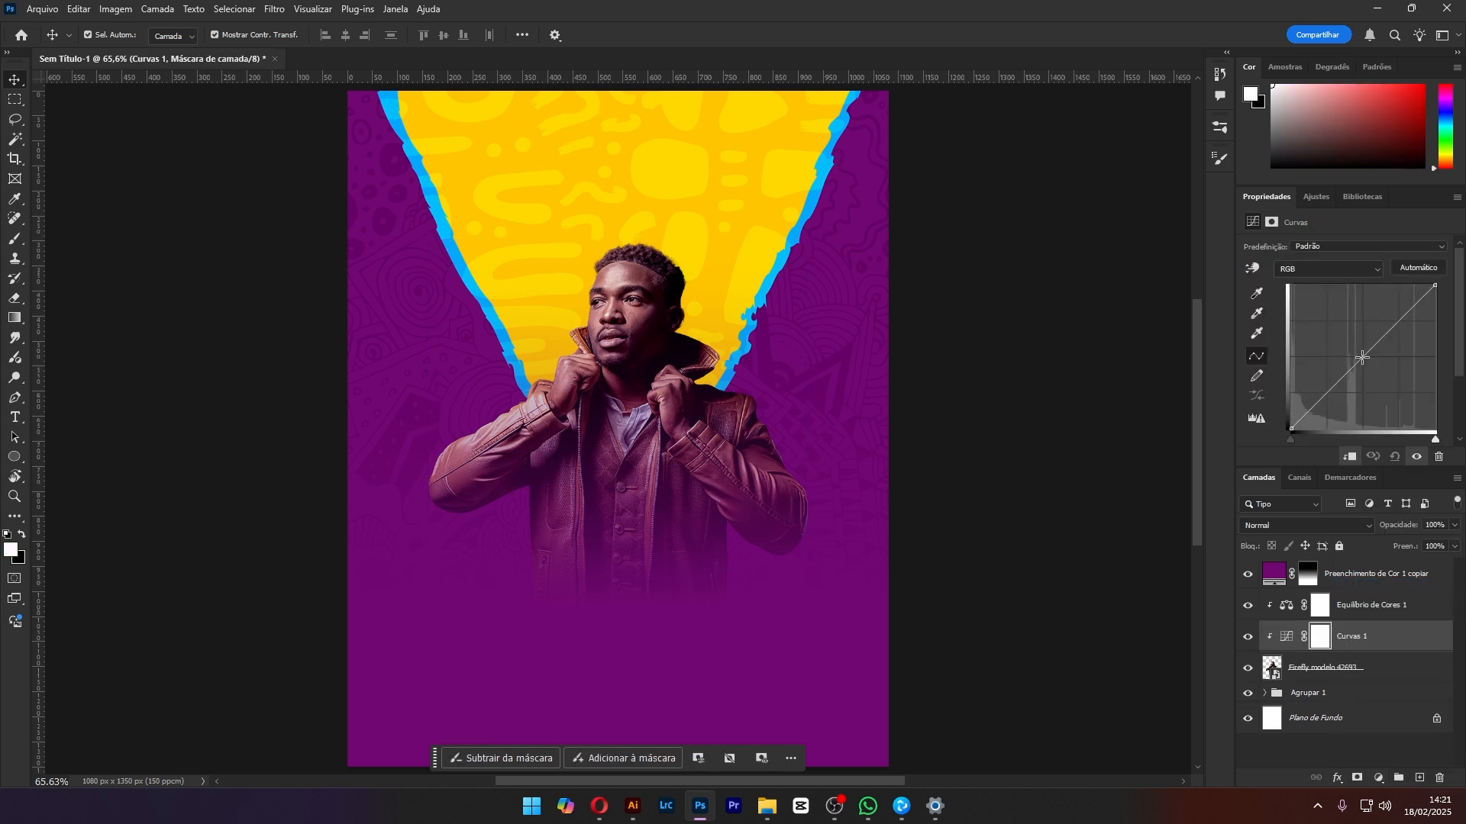
{"action": "left_click_drag", "start_coordinate": [1363, 357], "coordinate": [1347, 337]}
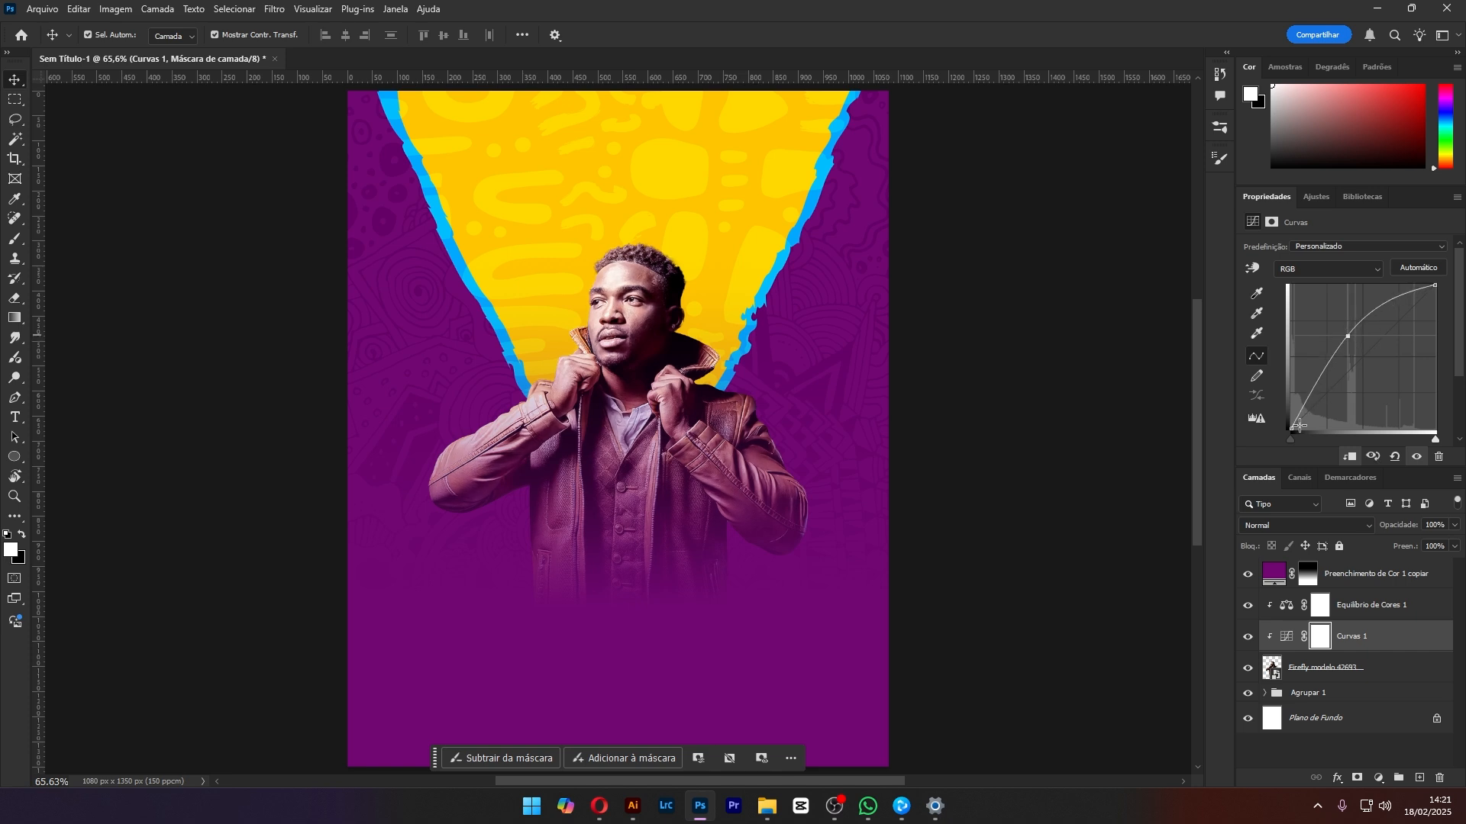
{"action": "left_click_drag", "start_coordinate": [1290, 431], "coordinate": [1291, 409]}
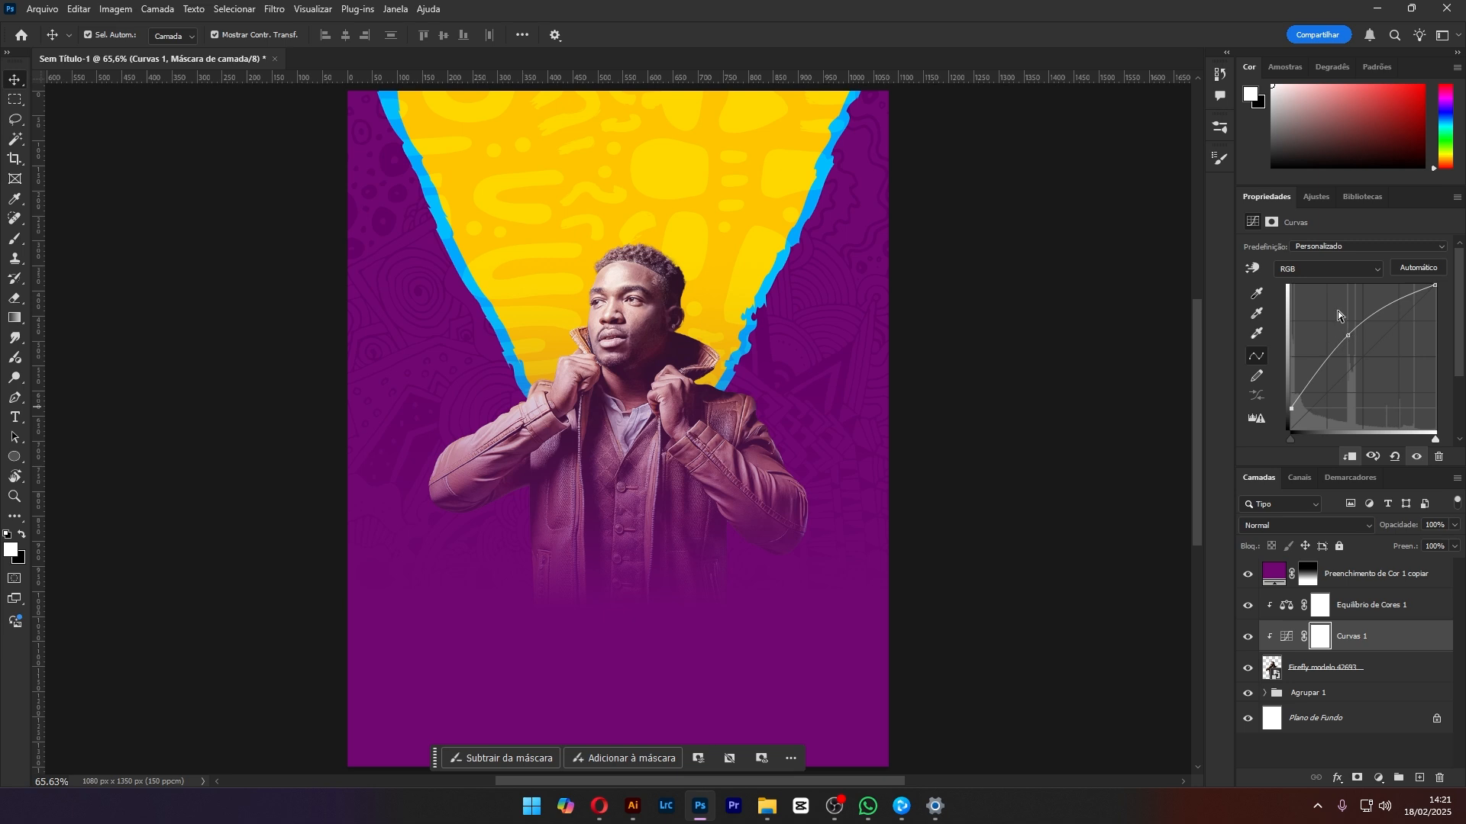
Slightly raise the midtones and the black point of the brightening curve in the red channel (Vermelho)
{"action": "left_click", "coordinate": [1316, 272]}
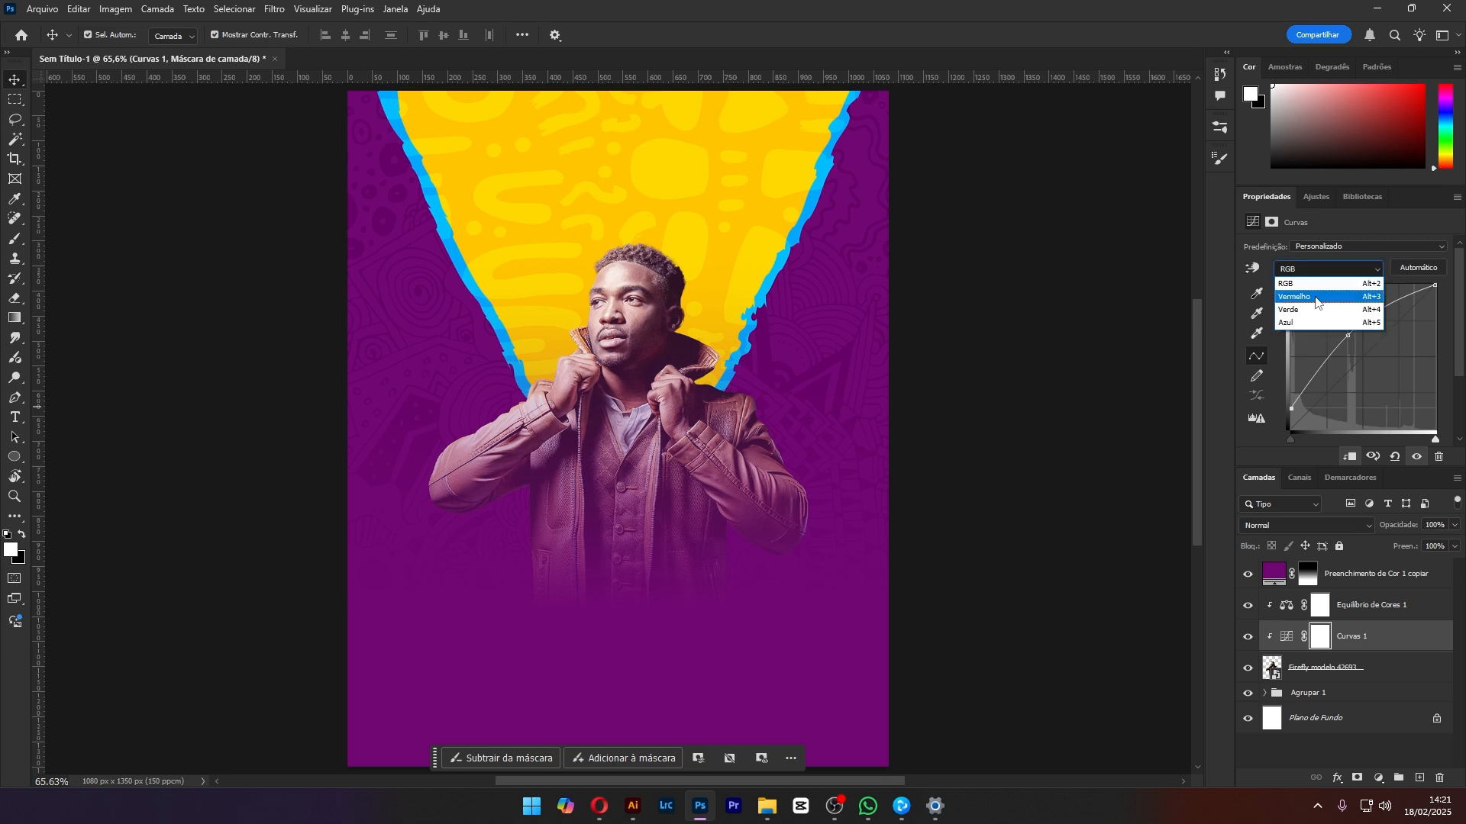
{"action": "left_click", "coordinate": [1314, 299]}
{"action": "left_click_drag", "start_coordinate": [1363, 354], "coordinate": [1356, 349]}
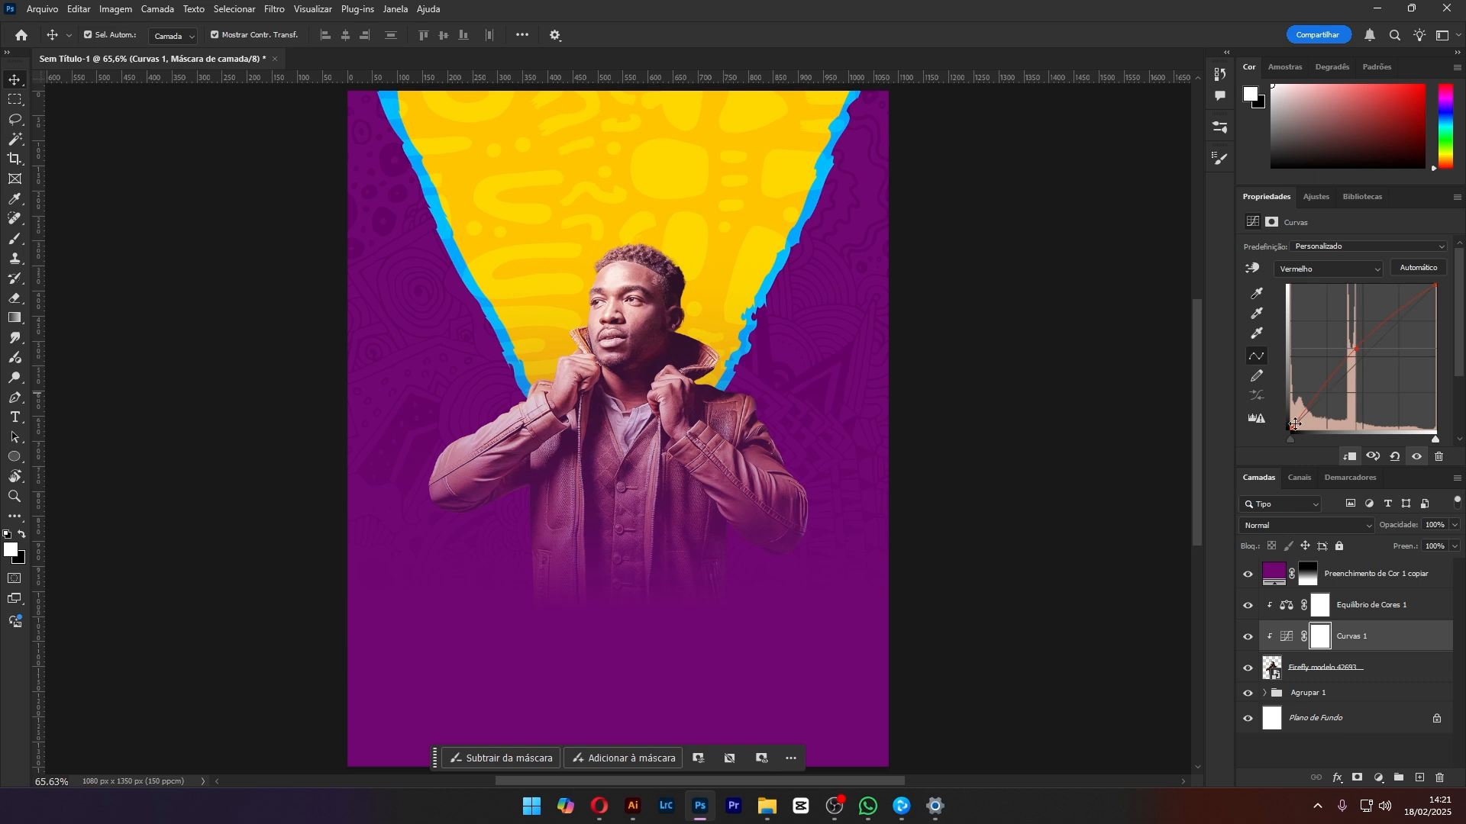
{"action": "left_click_drag", "start_coordinate": [1292, 428], "coordinate": [1288, 419]}
Rename the brightening Curvas layer Luz and invert its mask to black
{"action": "double_click", "coordinate": [1341, 639]}
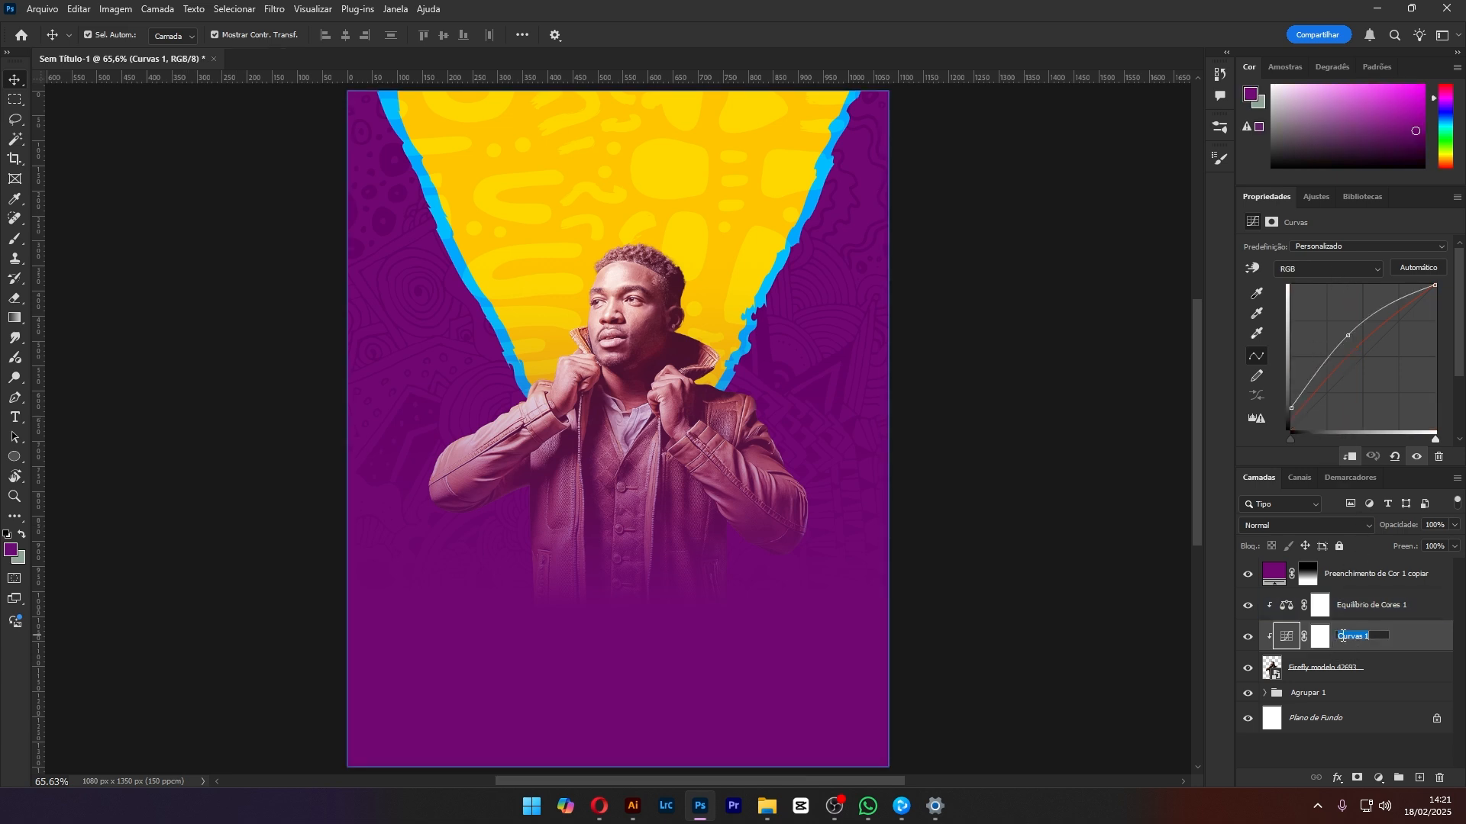
{"action": "key", "text": "BackSpace"}
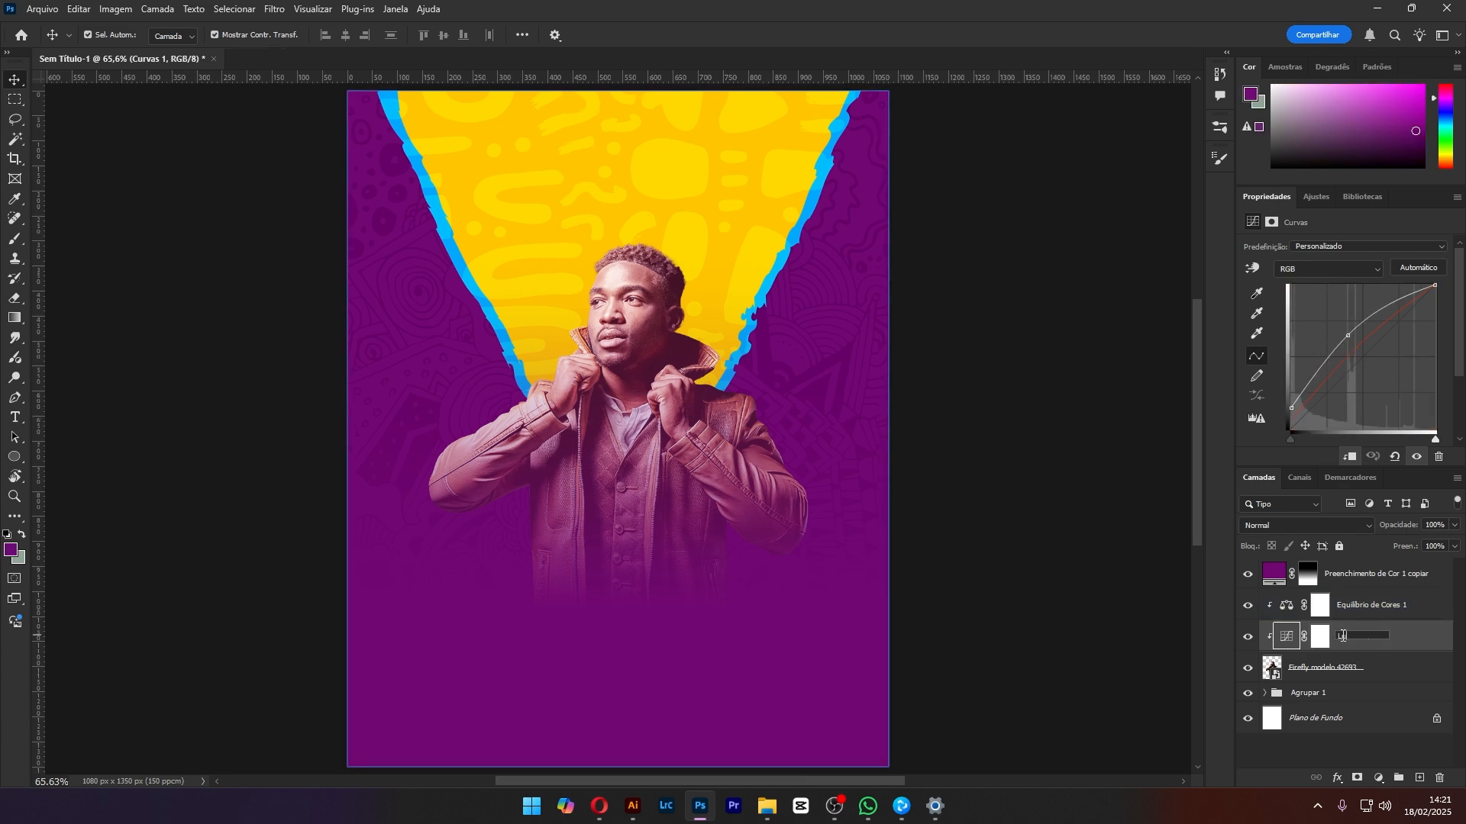
{"action": "key", "text": "Return"}
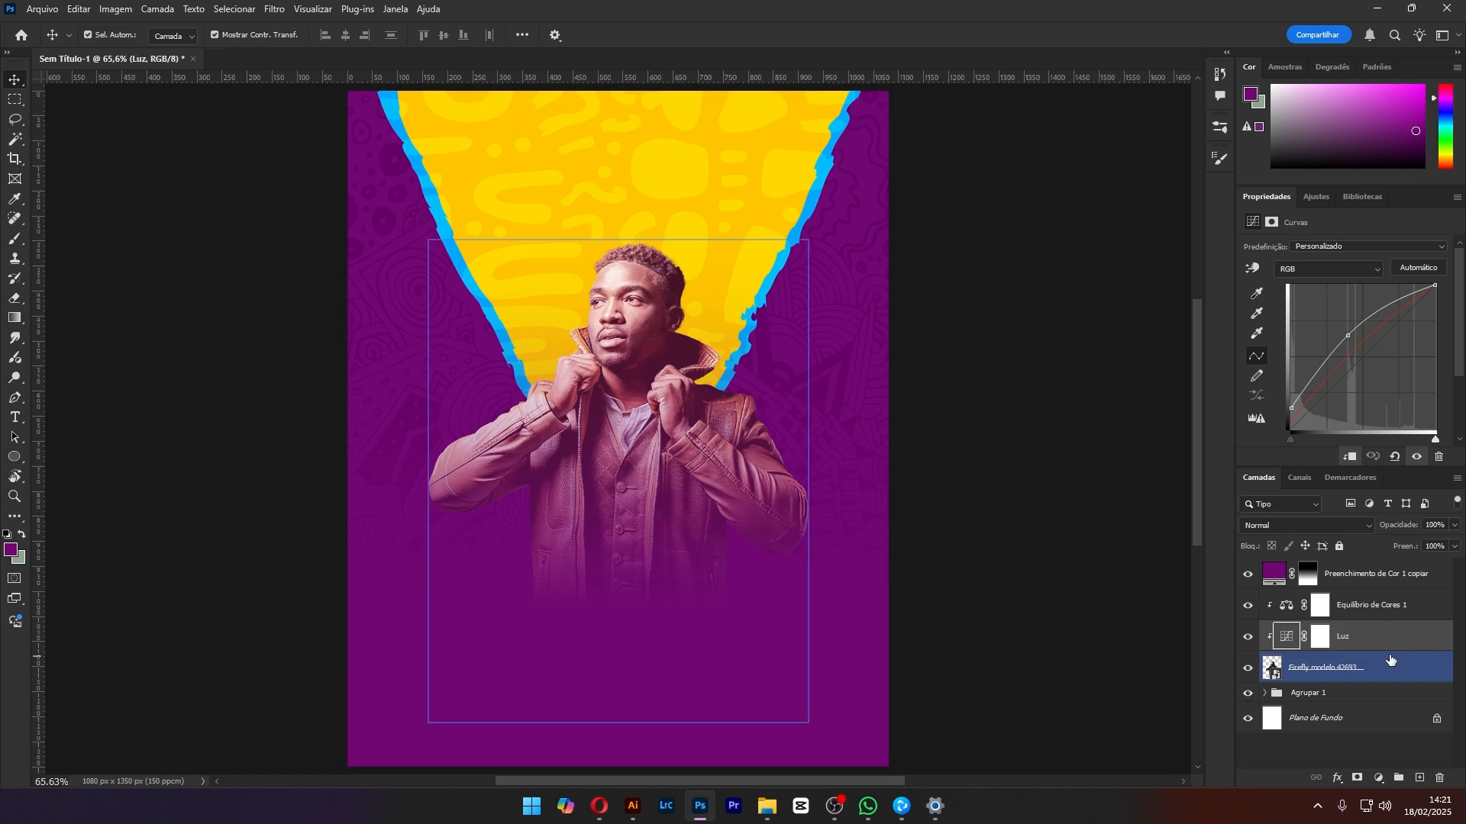
{"action": "left_click", "coordinate": [1321, 639]}
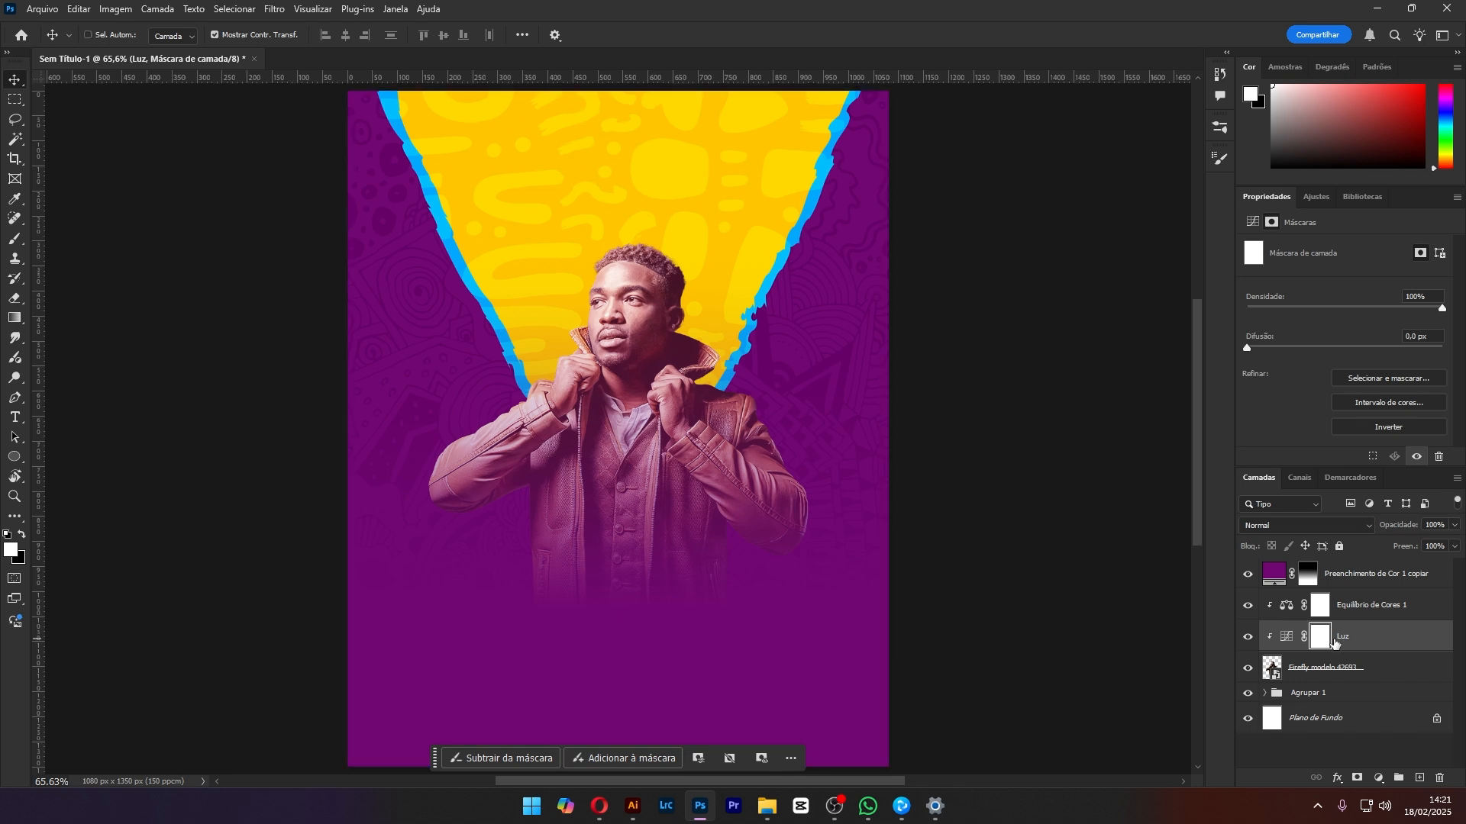
{"action": "key", "text": "ctrl+i"}
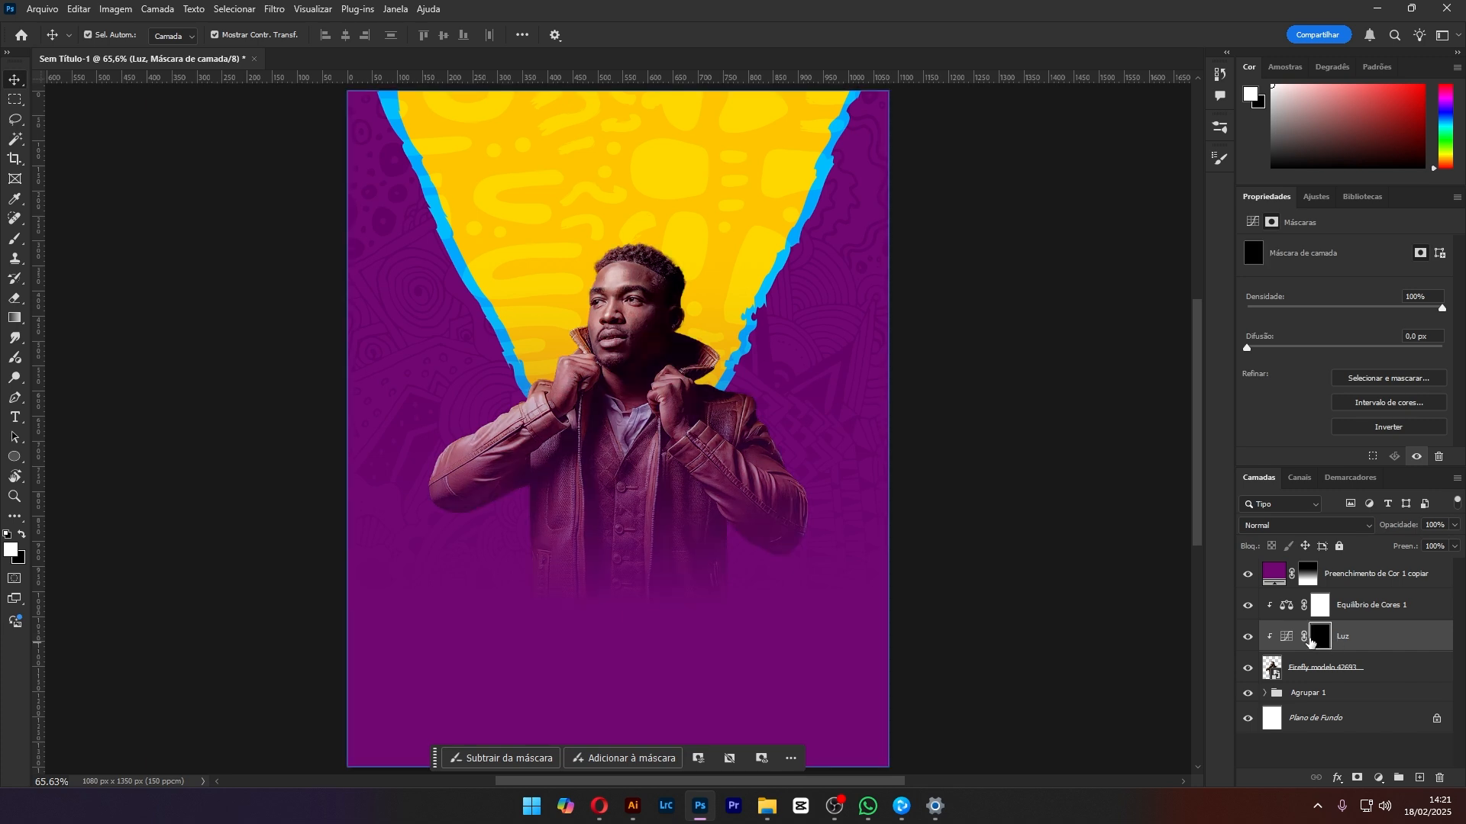
Add a second clipped Curvas adjustment directly above the model, lowering the RGB curve's midtones and white point to darken him
{"action": "left_click", "coordinate": [1330, 669]}
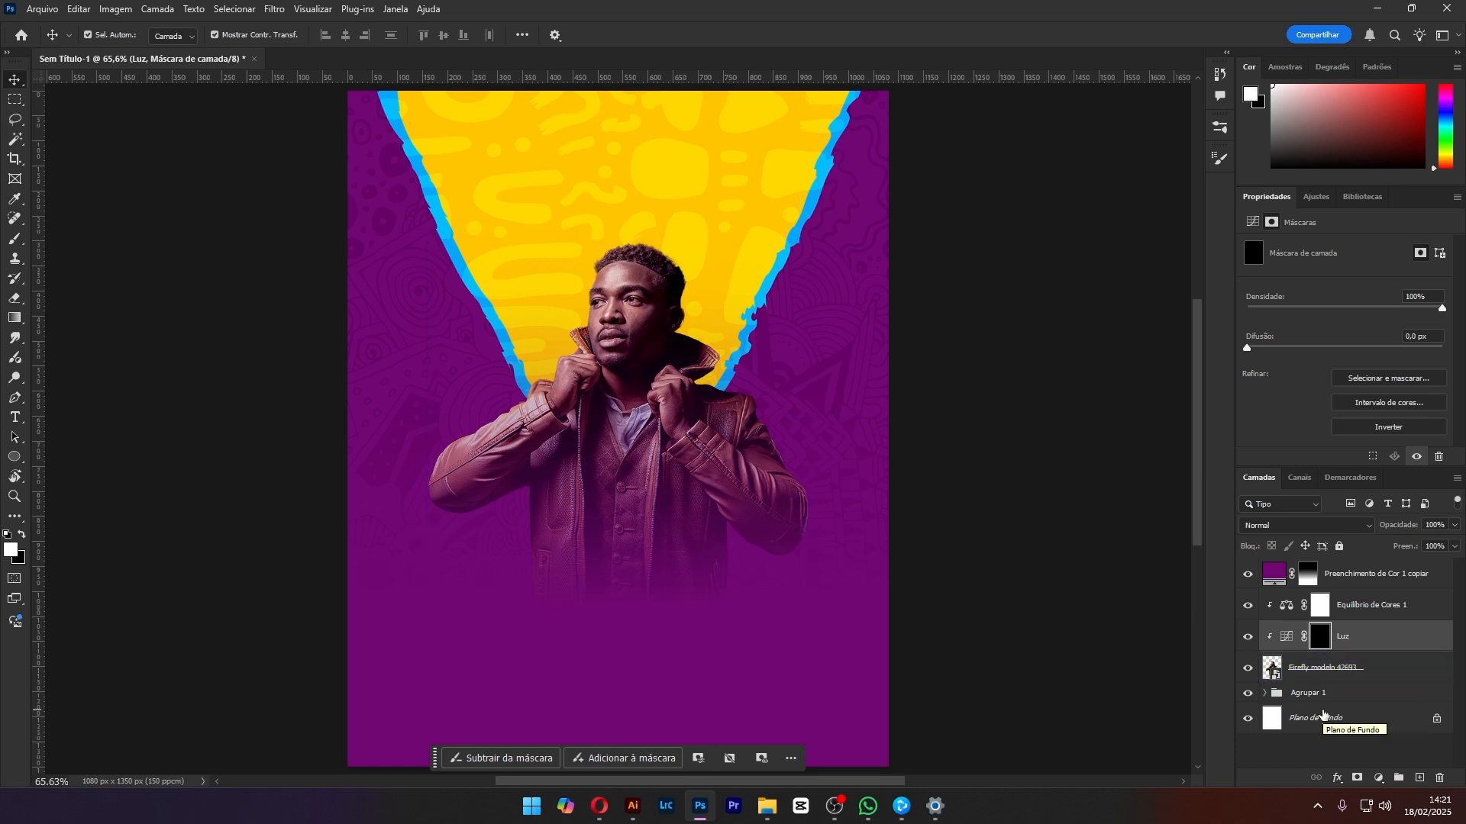
{"action": "left_click", "coordinate": [1328, 668]}
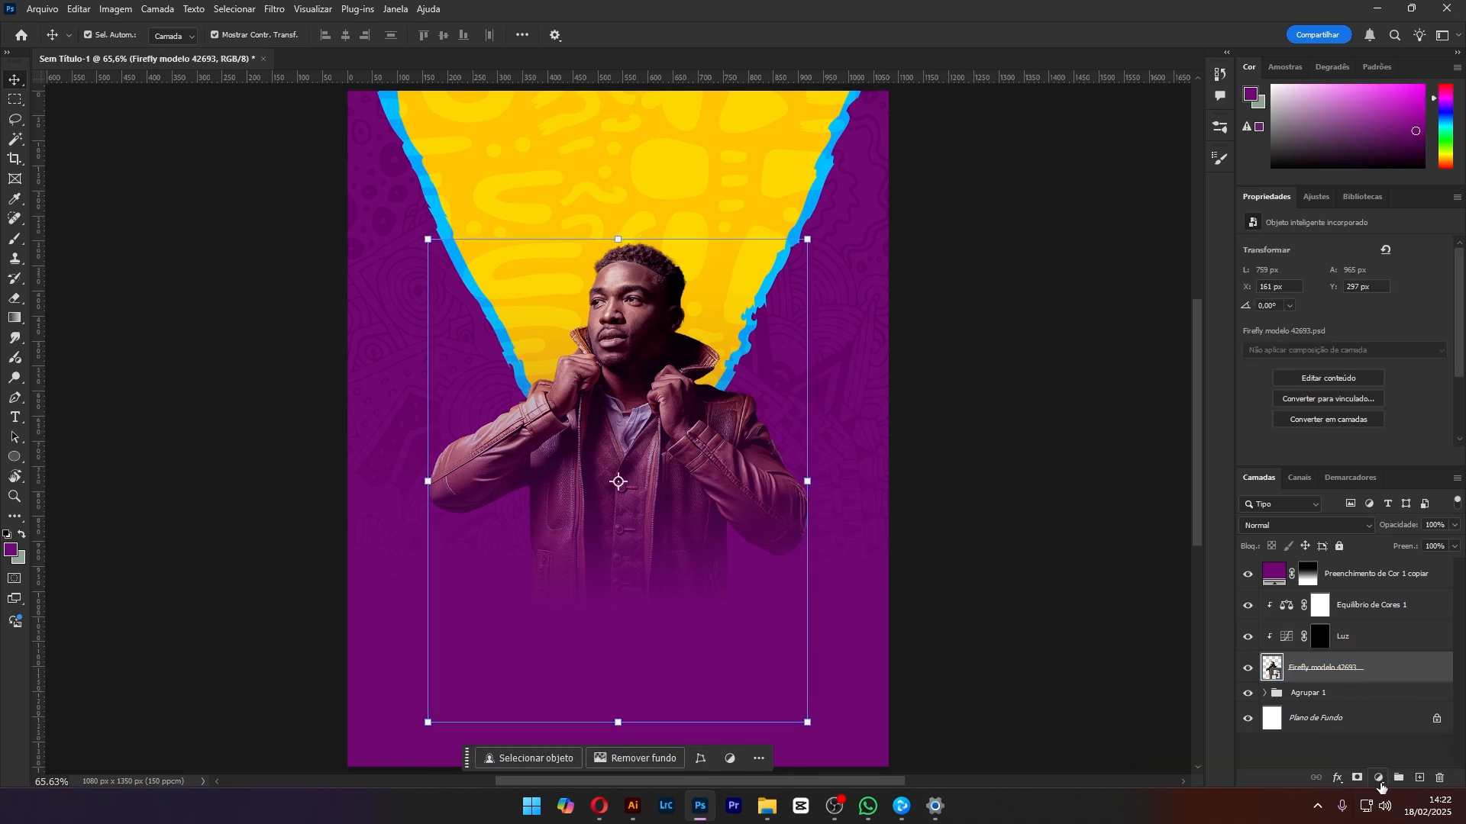
{"action": "left_click", "coordinate": [1378, 781]}
{"action": "left_click", "coordinate": [1397, 588]}
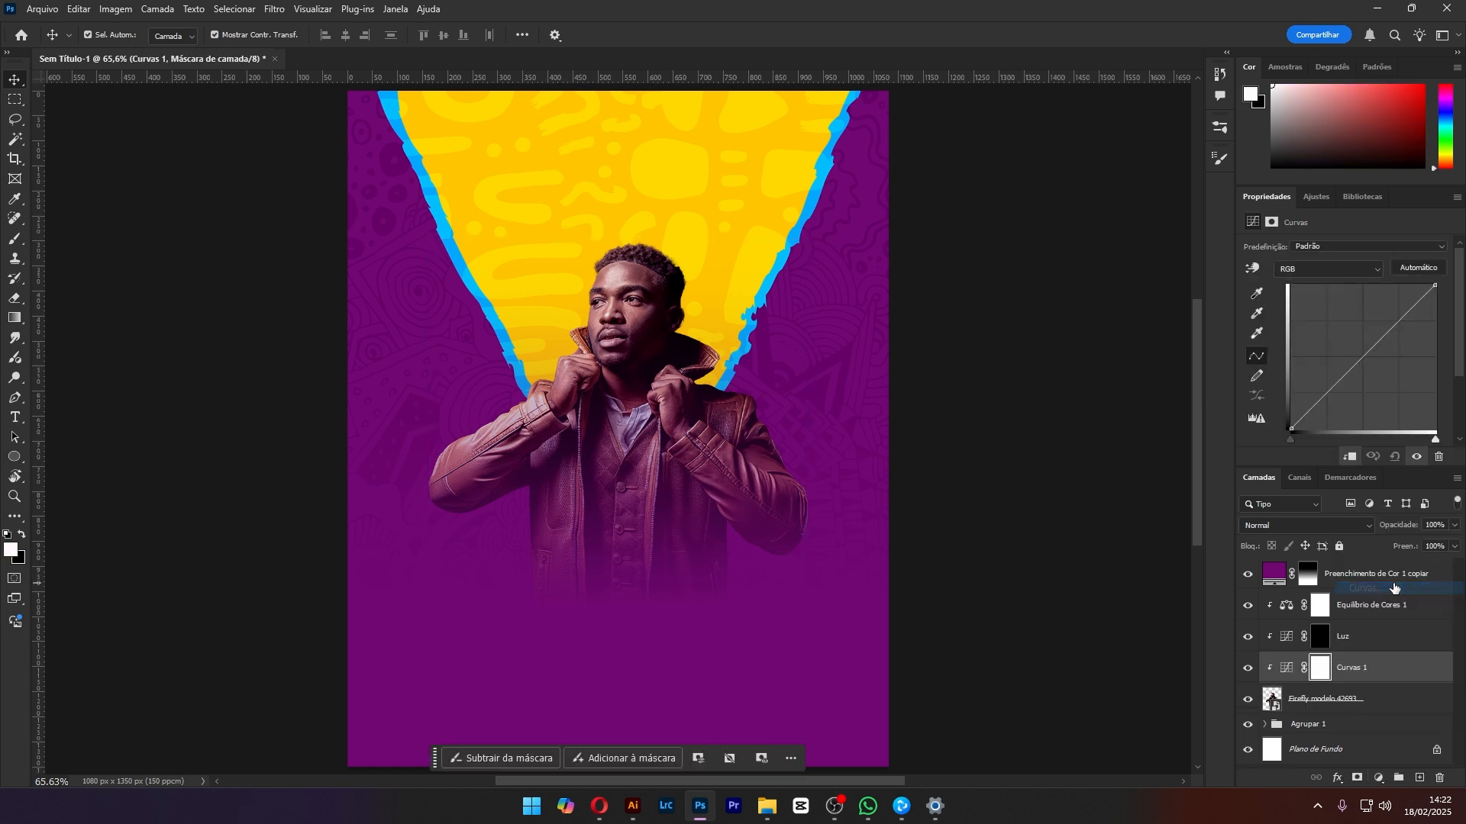
{"action": "left_click_drag", "start_coordinate": [1363, 358], "coordinate": [1371, 380]}
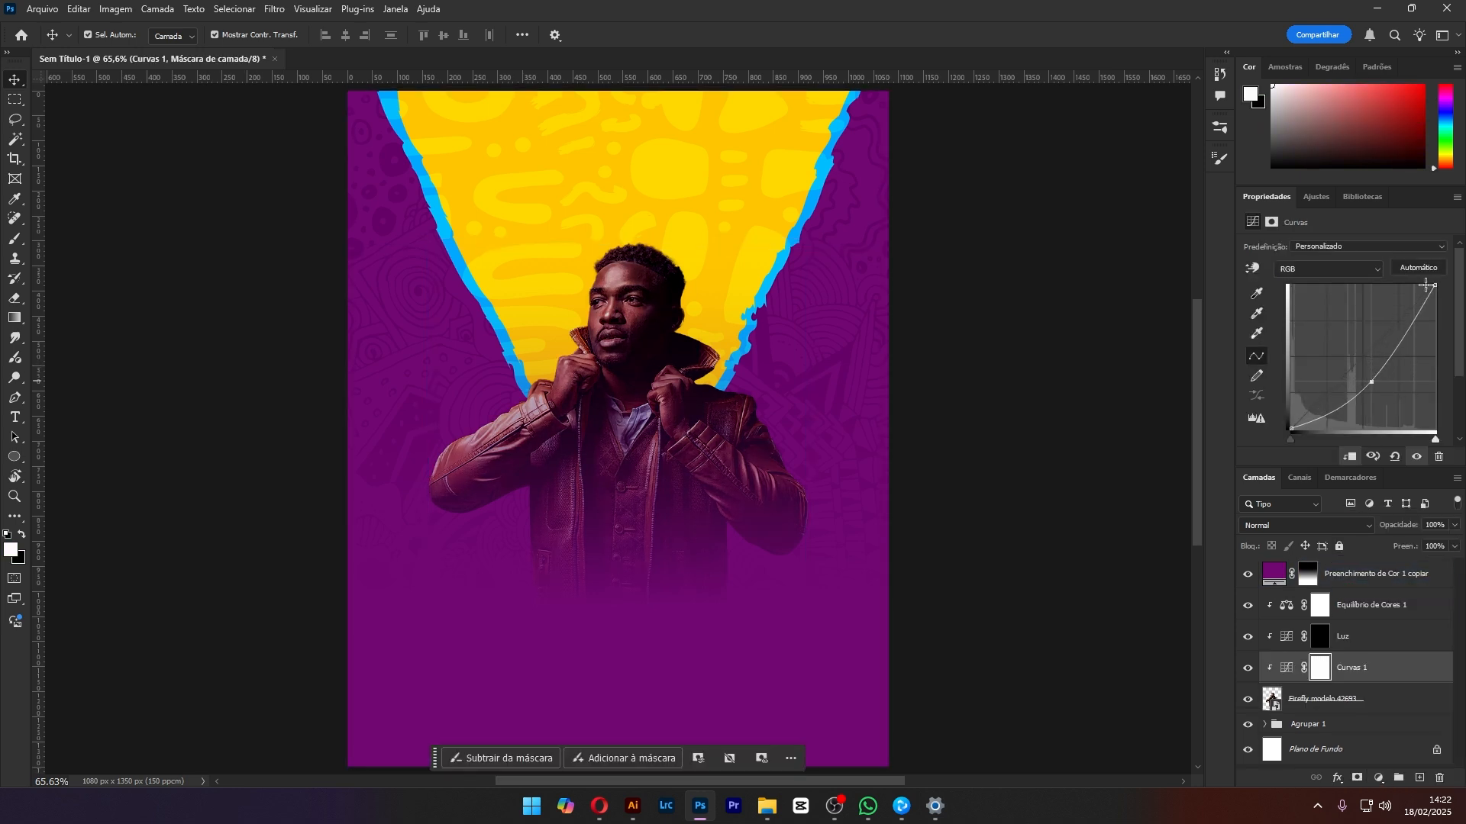
{"action": "left_click_drag", "start_coordinate": [1433, 289], "coordinate": [1435, 304]}
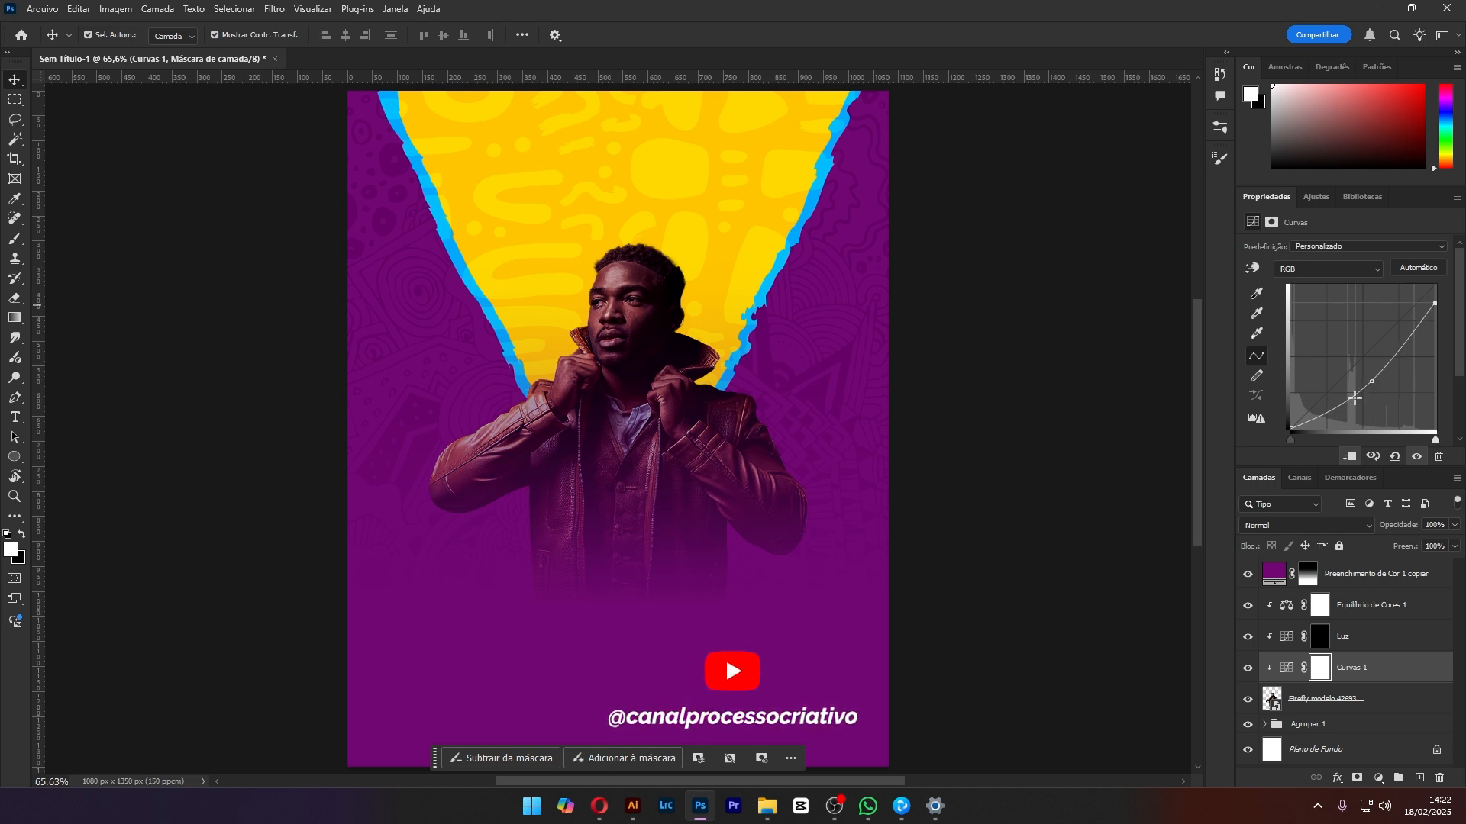
Invert the darkening Curvas layer's mask to black and rename the layer Sombra
{"action": "left_click", "coordinate": [1325, 669]}
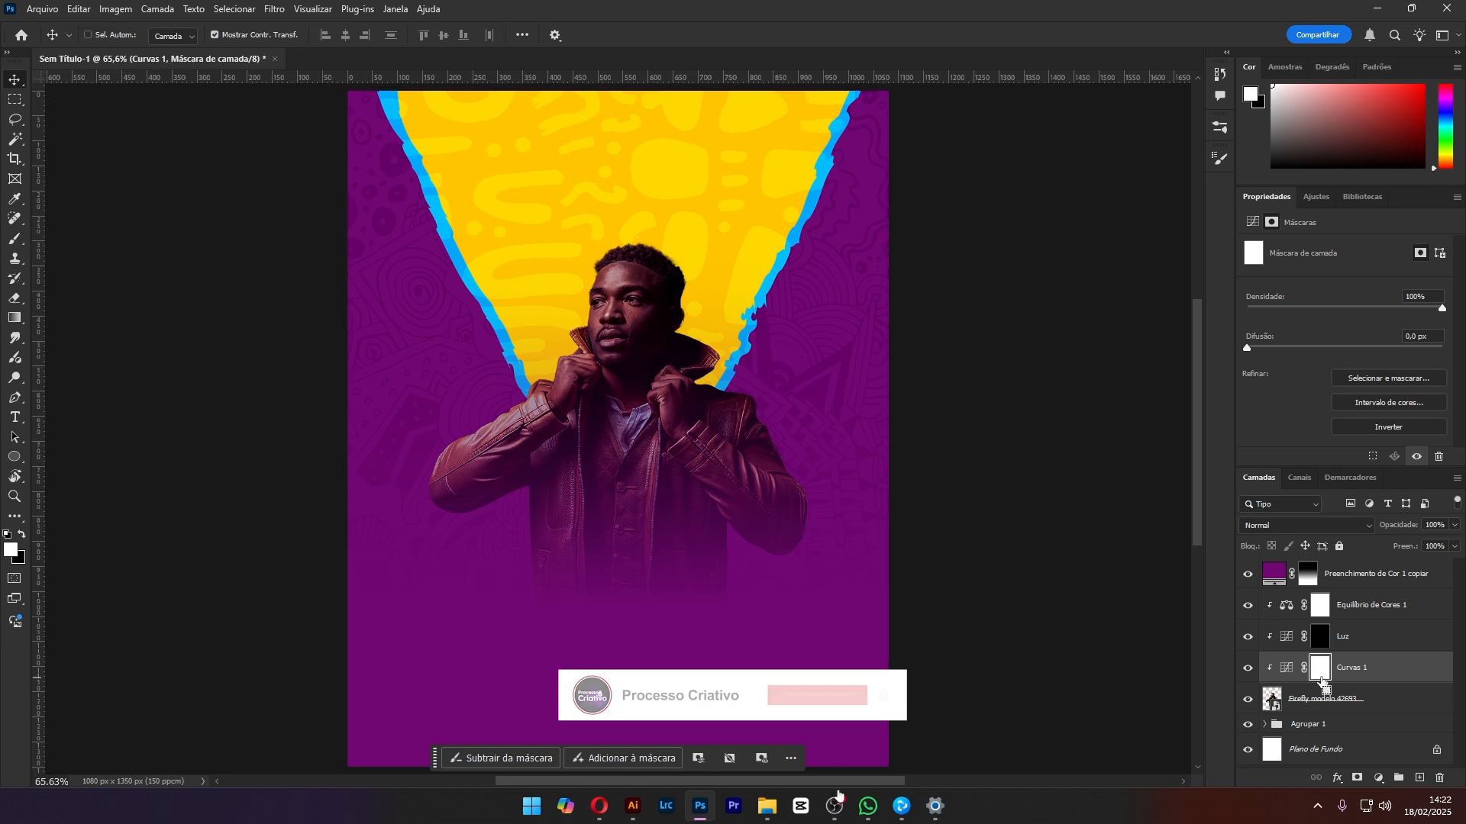
{"action": "key", "text": "ctrl+i"}
{"action": "double_click", "coordinate": [1357, 666]}
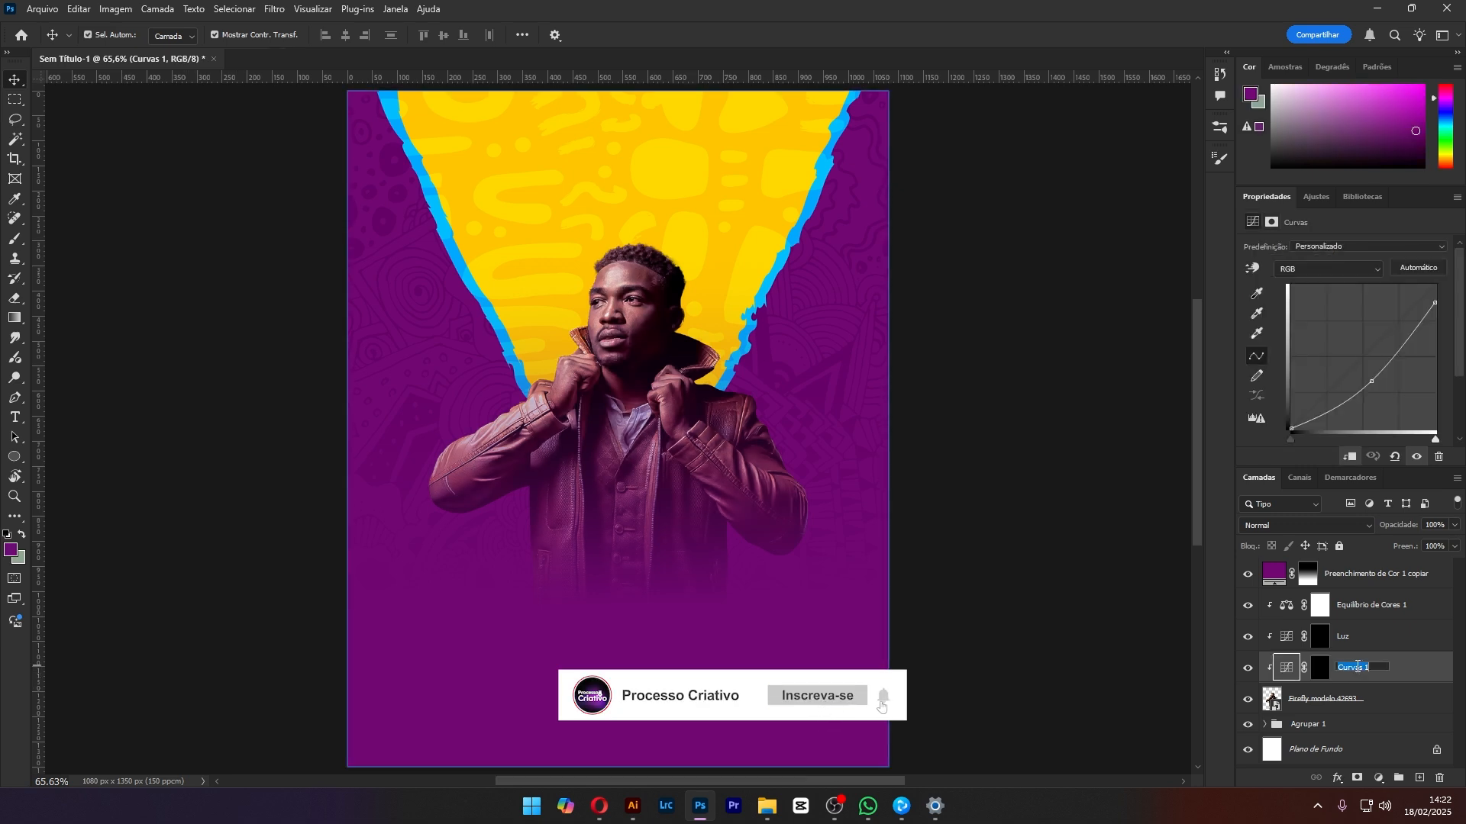
{"action": "type", "text": "Sombra"}
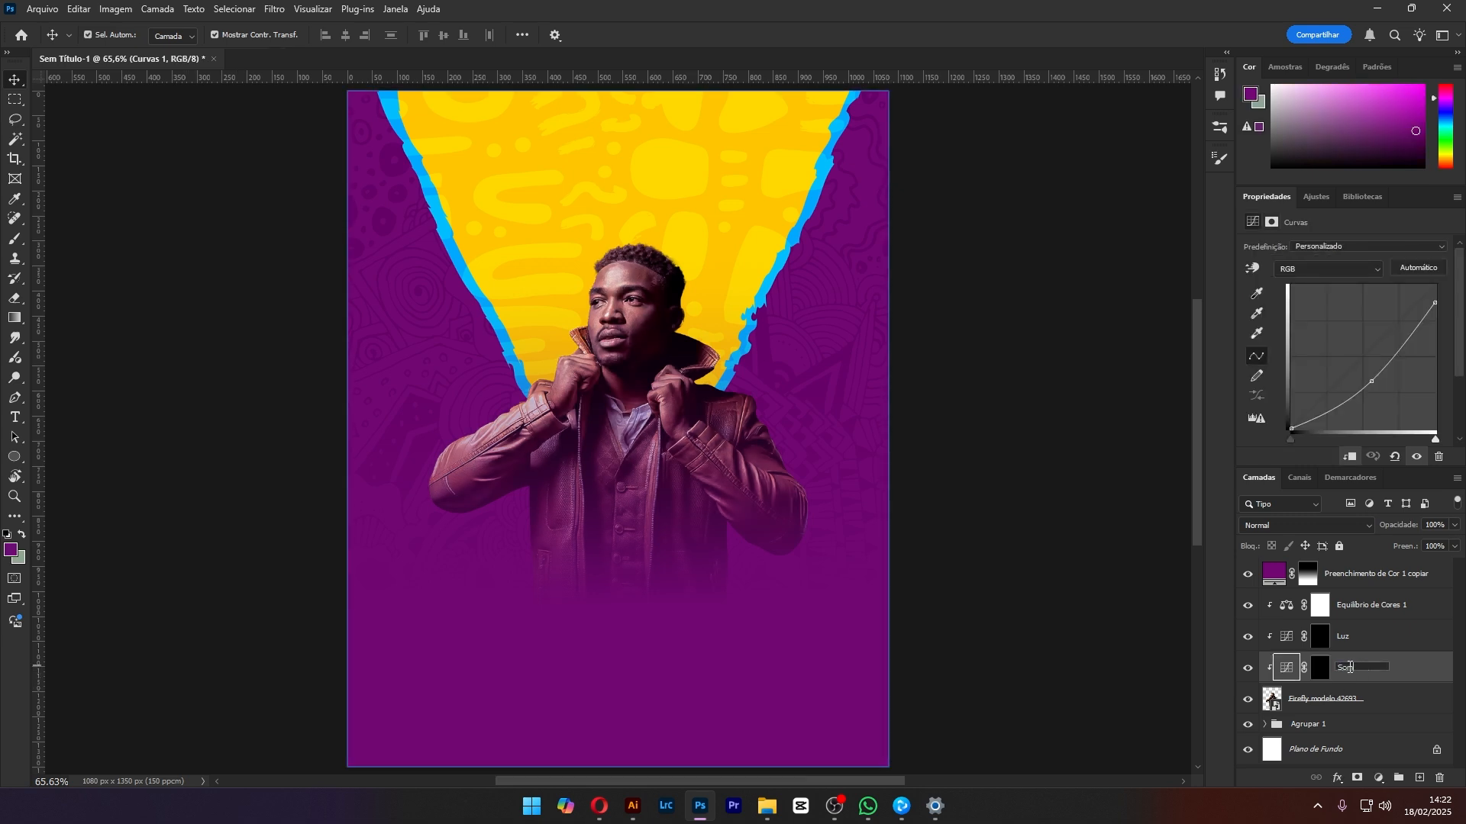
{"action": "key", "text": "Return"}
{"action": "left_click", "coordinate": [985, 649]}
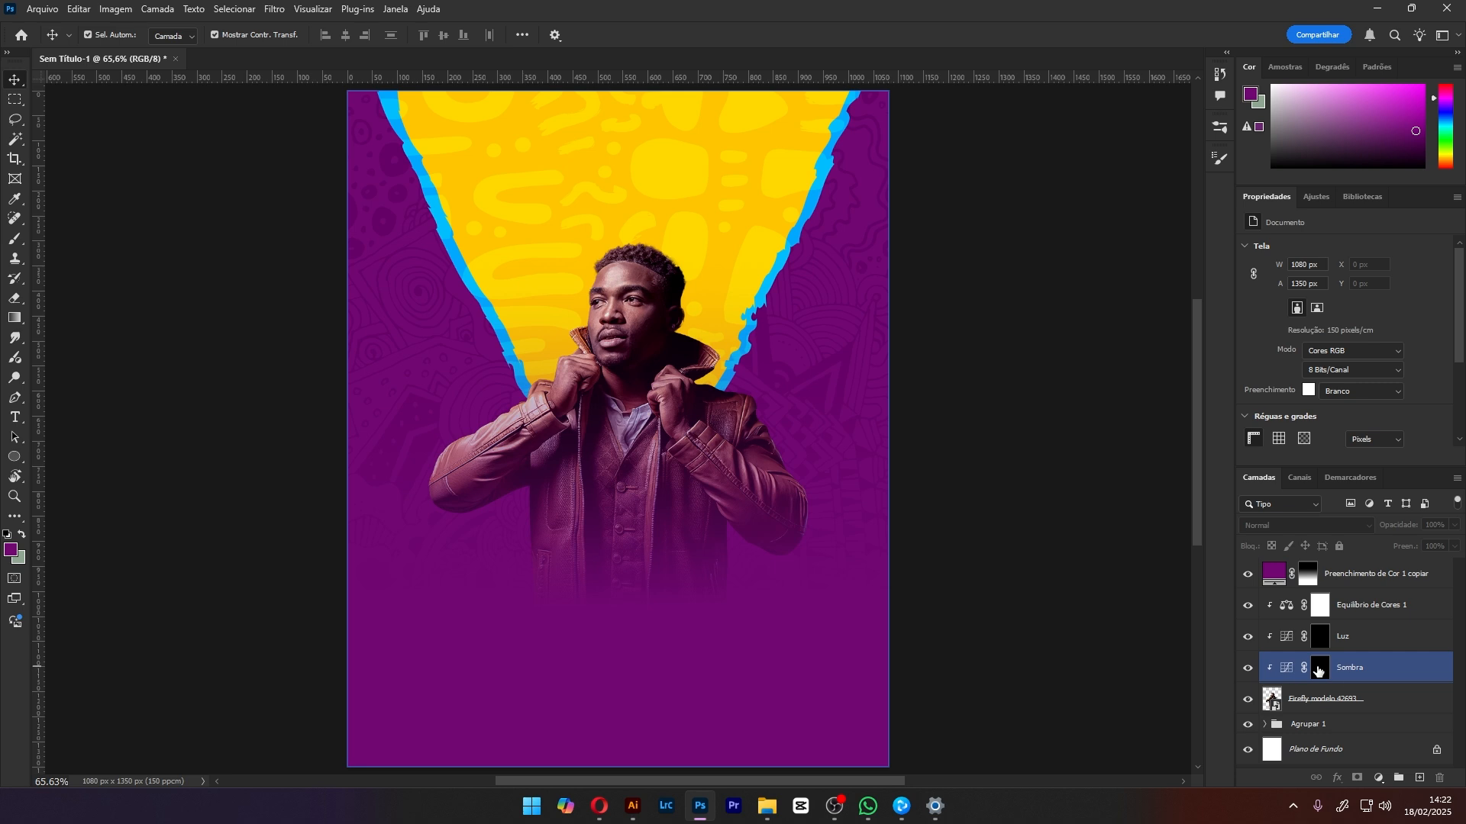
Target the Sombra layer's mask and choose the Redondo macio brush from Pincéis gerais
{"action": "left_click", "coordinate": [1319, 669]}
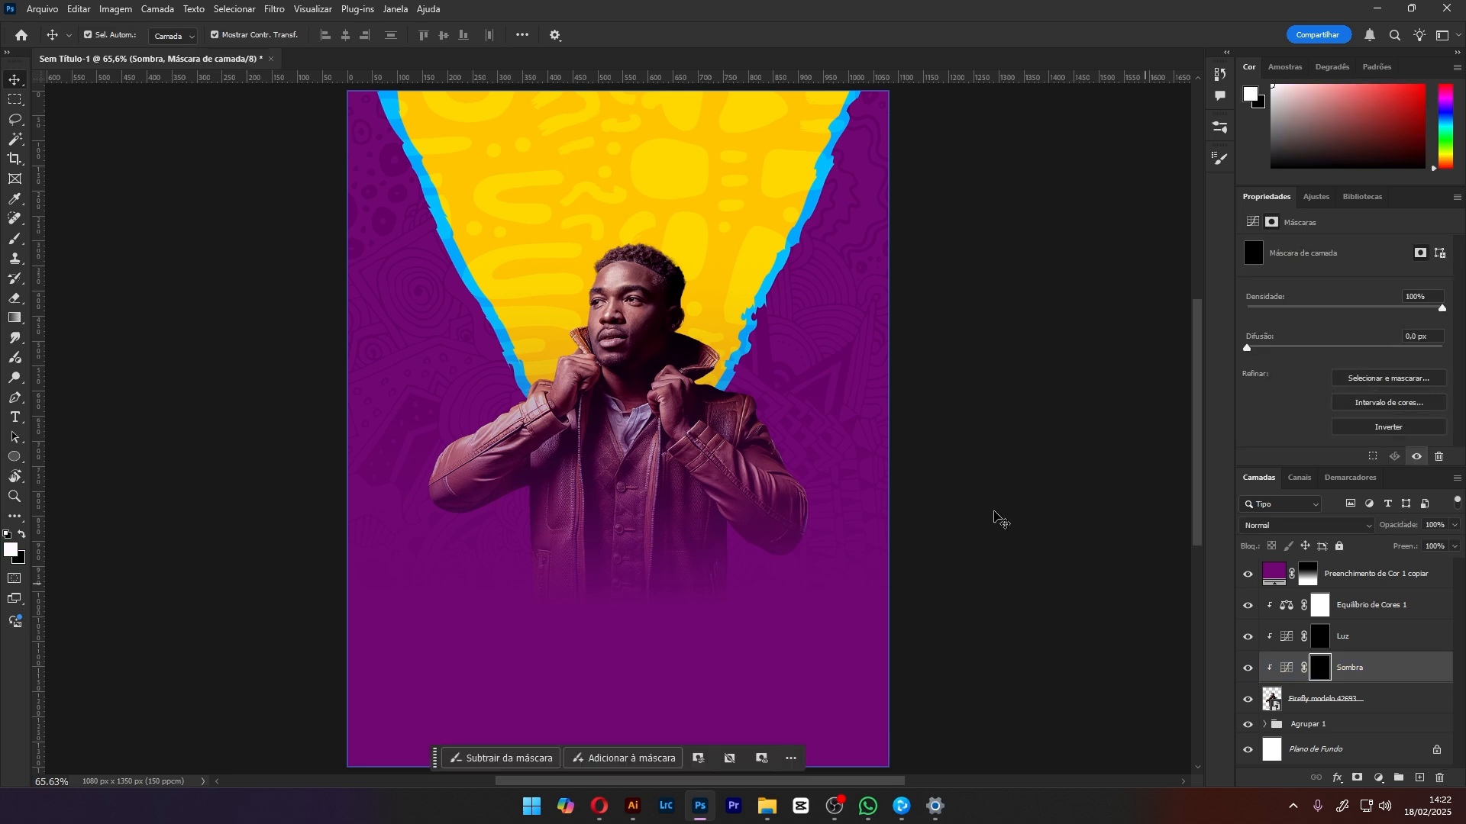
{"action": "left_click", "coordinate": [16, 241]}
{"action": "left_click", "coordinate": [108, 36]}
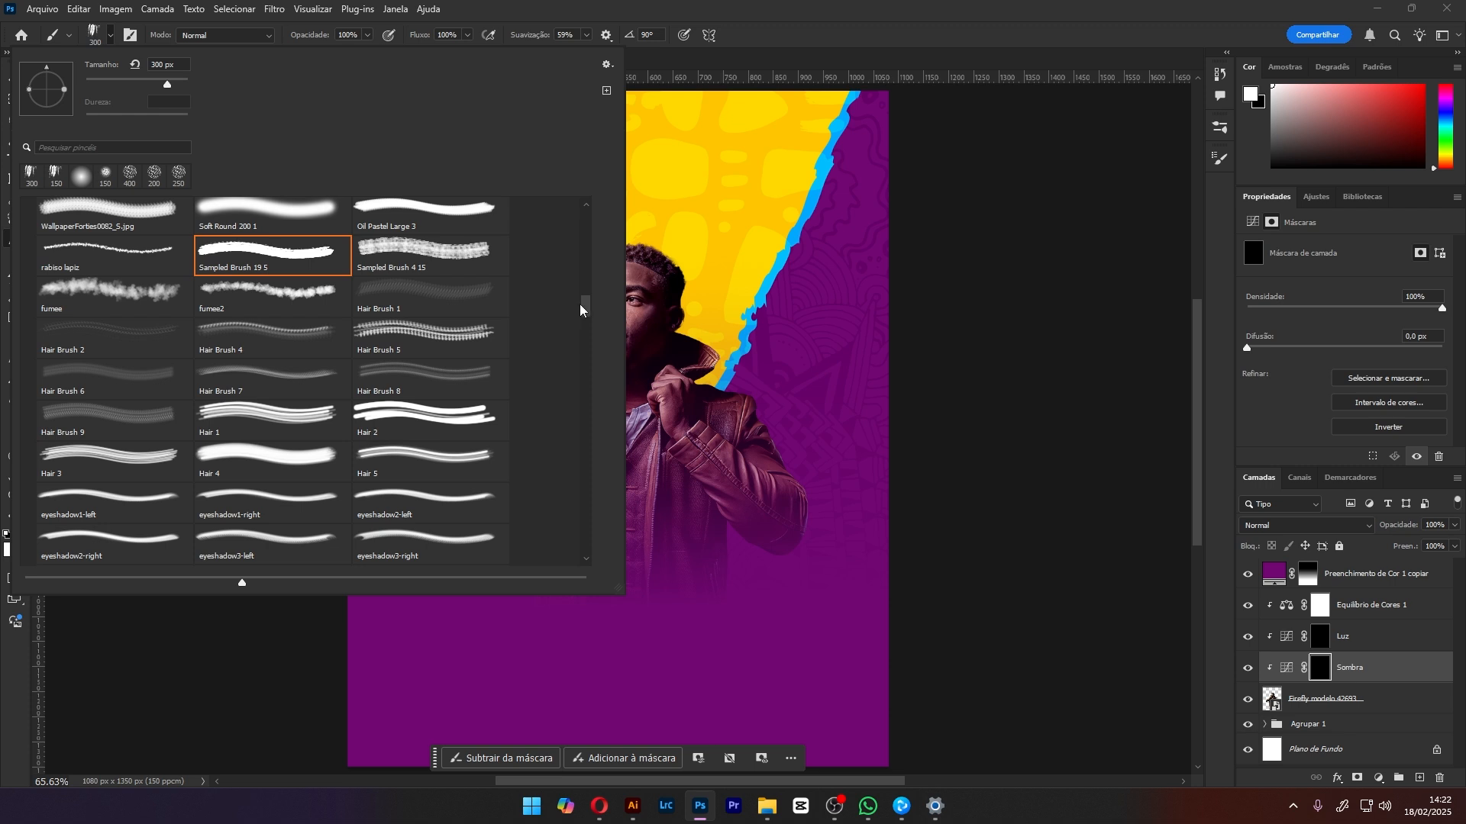
{"action": "left_click_drag", "start_coordinate": [580, 309], "coordinate": [598, 195]}
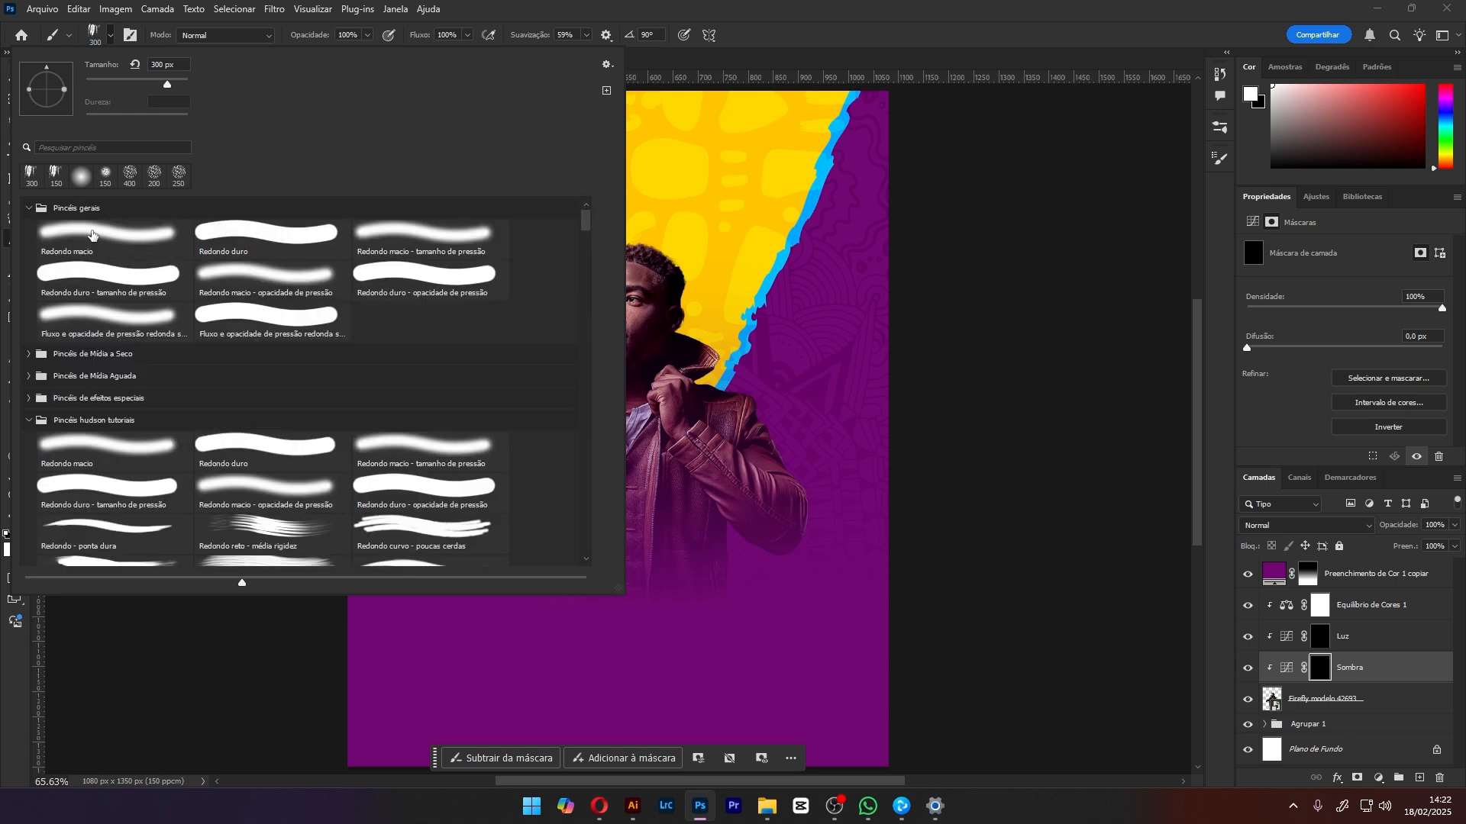
{"action": "left_click", "coordinate": [92, 235]}
{"action": "key", "text": "Return"}
Reduce the soft round brush to 70 px for painting shadows on the model
{"action": "scroll", "coordinate": [633, 378], "scroll_direction": "up", "scroll_amount": 5}
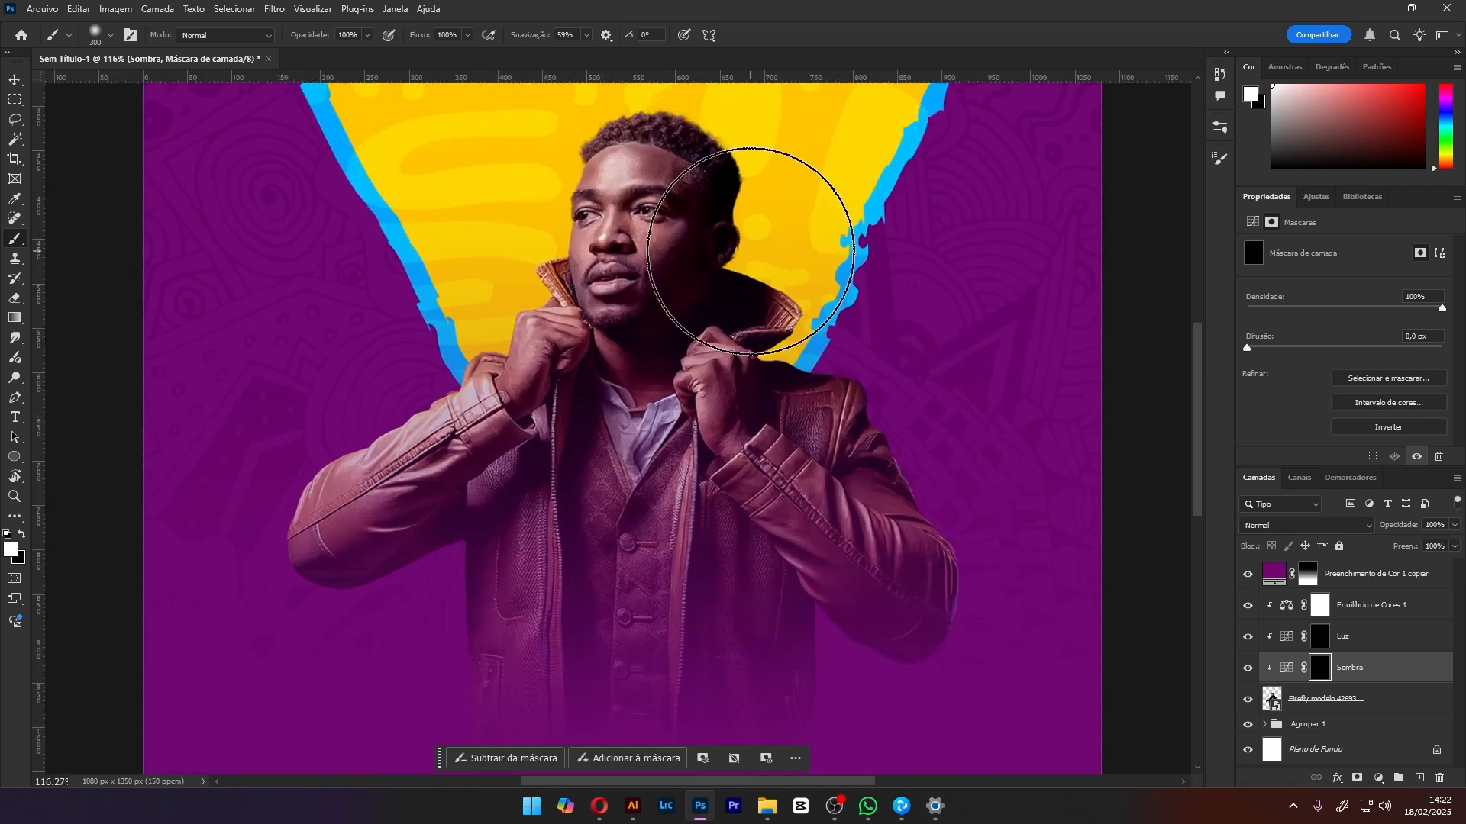
{"action": "key", "text": "bracketleft"}
{"action": "key", "text": "bracketleft"}
{"action": "key", "text": "bracketleft"}
{"action": "key", "text": "bracketleft"}
{"action": "key", "text": "bracketleft"}
{"action": "key", "text": "bracketleft"}
{"action": "key", "text": "bracketleft"}
{"action": "key", "text": "bracketleft"}
{"action": "key", "text": "bracketleft"}
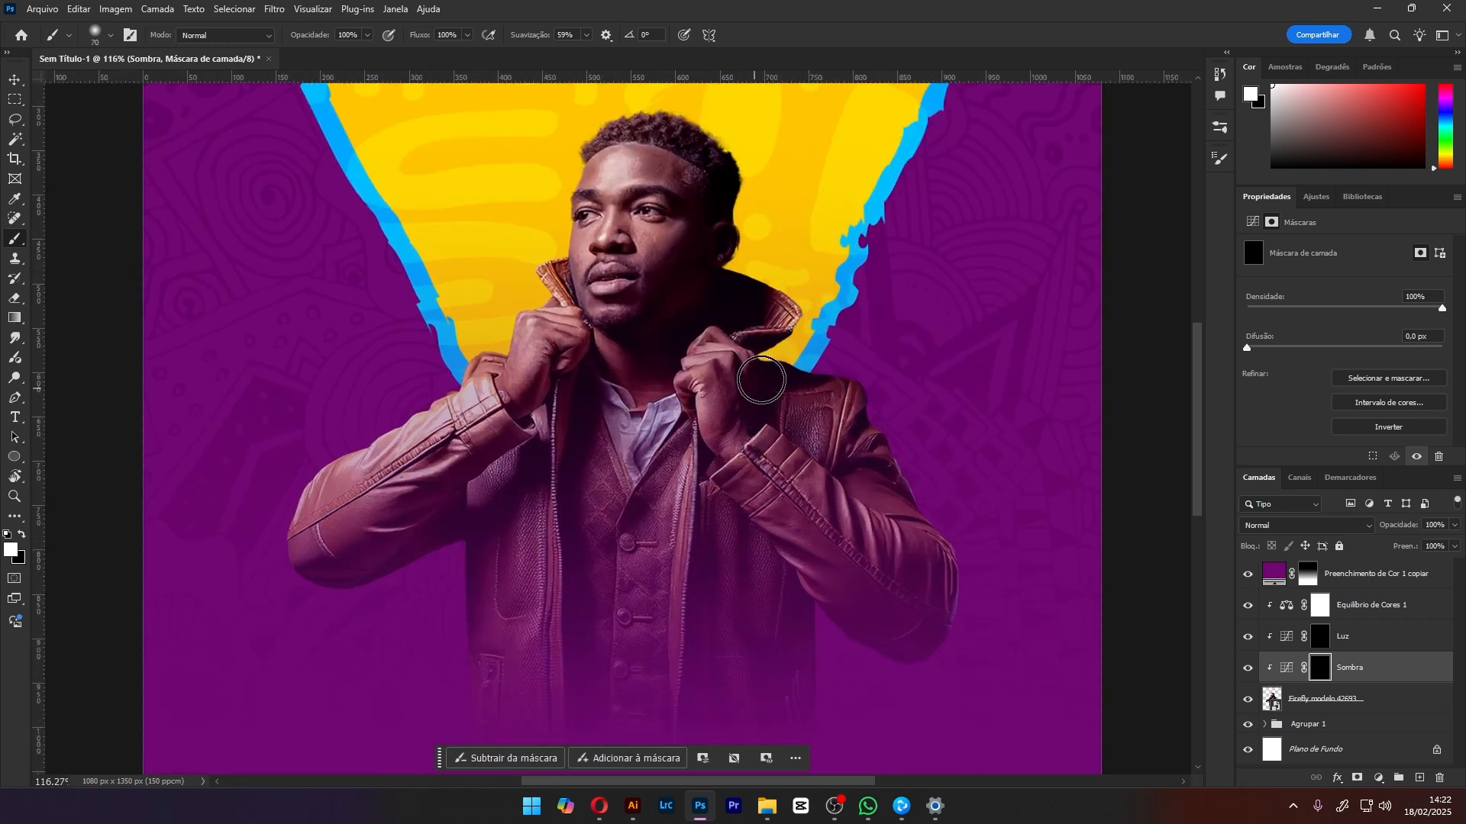
Paint shadow with a 30 px brush on the Sombra mask around the wrist and sleeve cuff below the lapel hand
{"action": "key", "text": "bracketleft"}
{"action": "key", "text": "bracketleft"}
{"action": "key", "text": "bracketleft"}
{"action": "key", "text": "bracketleft"}
{"action": "left_click_drag", "start_coordinate": [769, 412], "coordinate": [750, 434]}
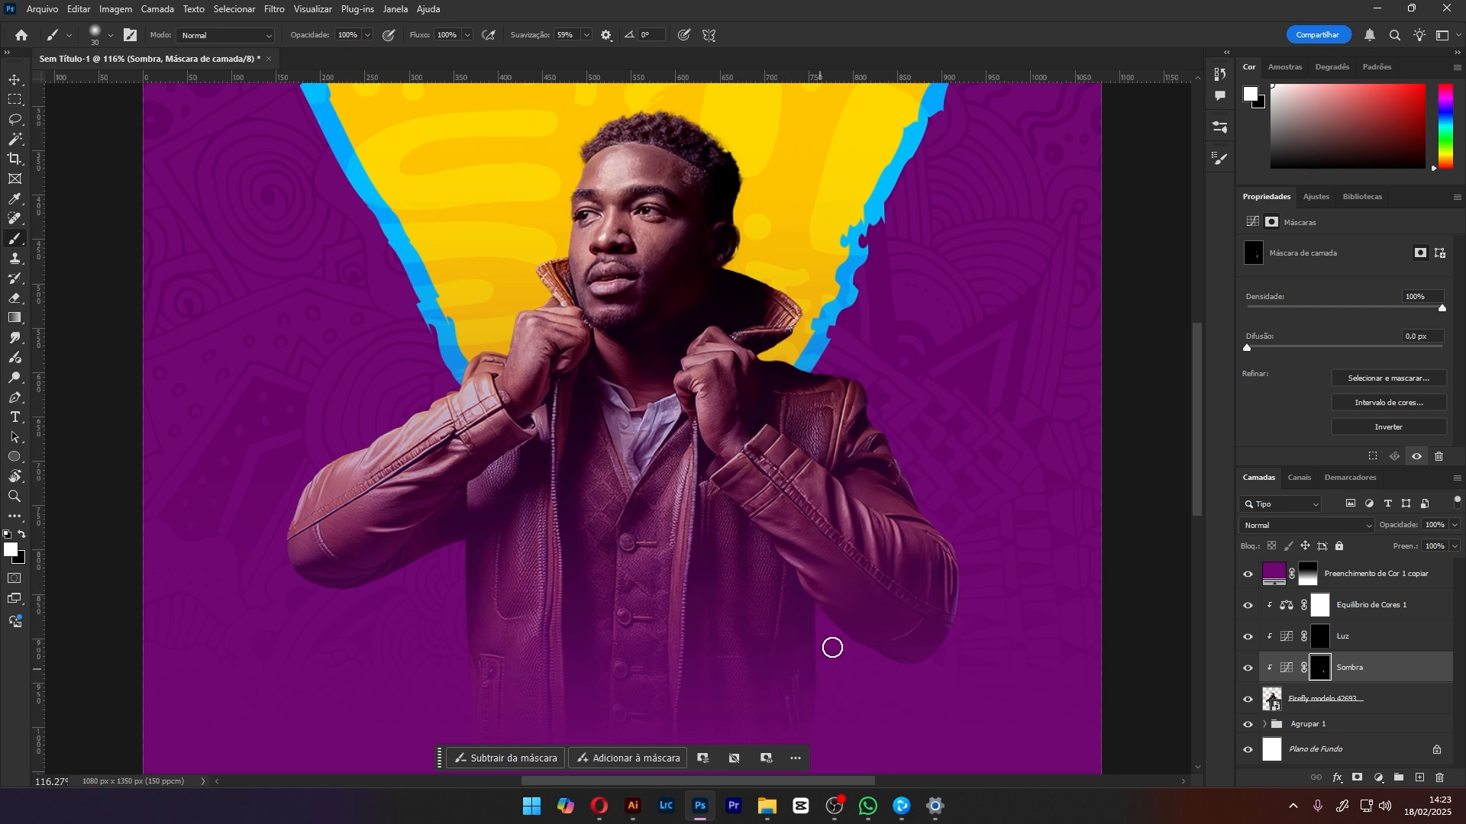
Paint broad shadows over the jacket and along both sides of the vest with an 80 px brush
{"action": "key", "text": "bracketright"}
{"action": "key", "text": "bracketright"}
{"action": "key", "text": "bracketright"}
{"action": "key", "text": "bracketright"}
{"action": "key", "text": "bracketright"}
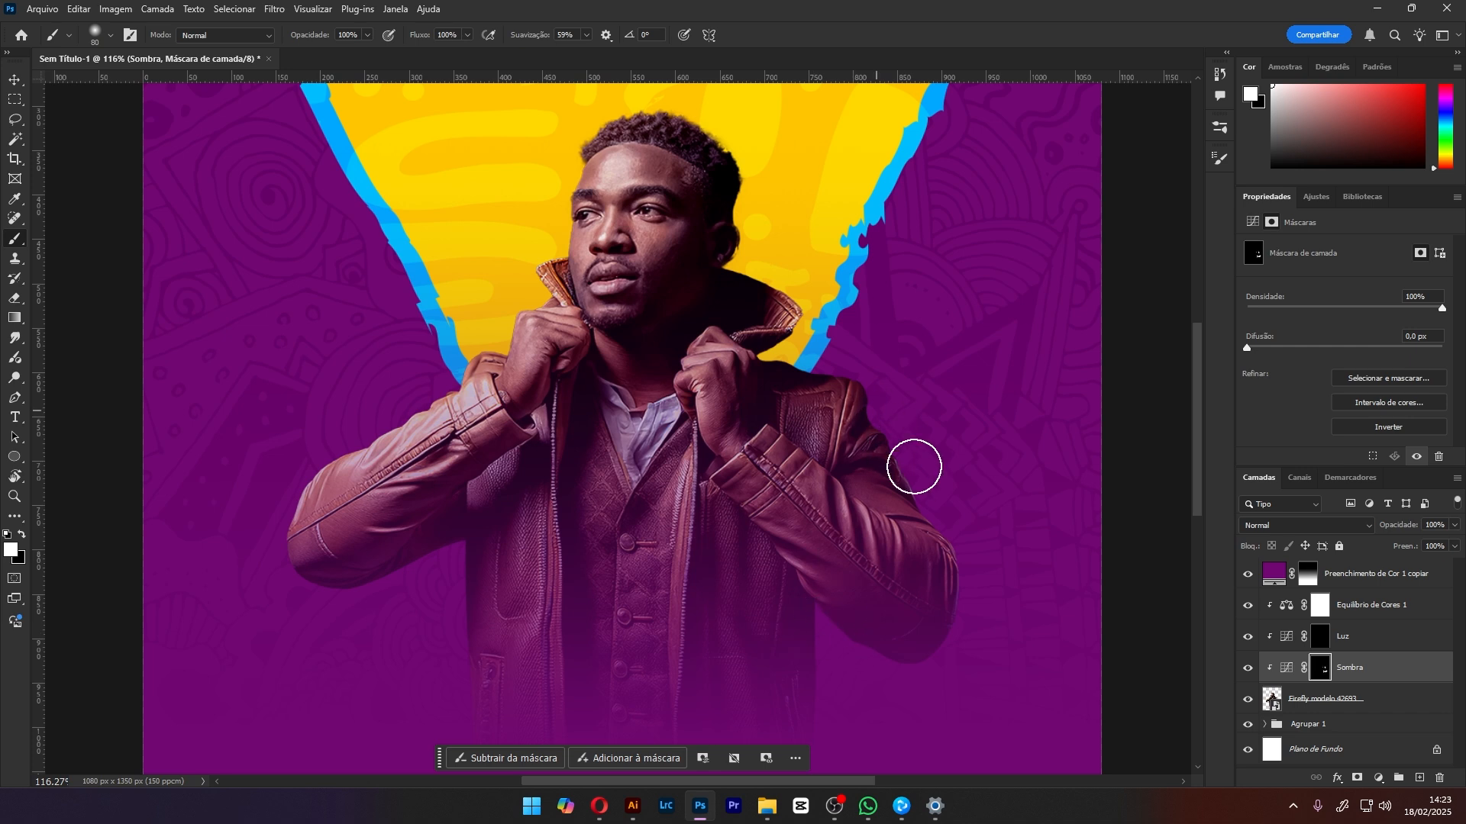
{"action": "mouse_move", "coordinate": [562, 608]}
{"action": "left_mouse_down"}
{"action": "mouse_move", "coordinate": [560, 677]}
{"action": "mouse_move", "coordinate": [563, 461]}
{"action": "mouse_move", "coordinate": [577, 557]}
{"action": "left_mouse_up"}
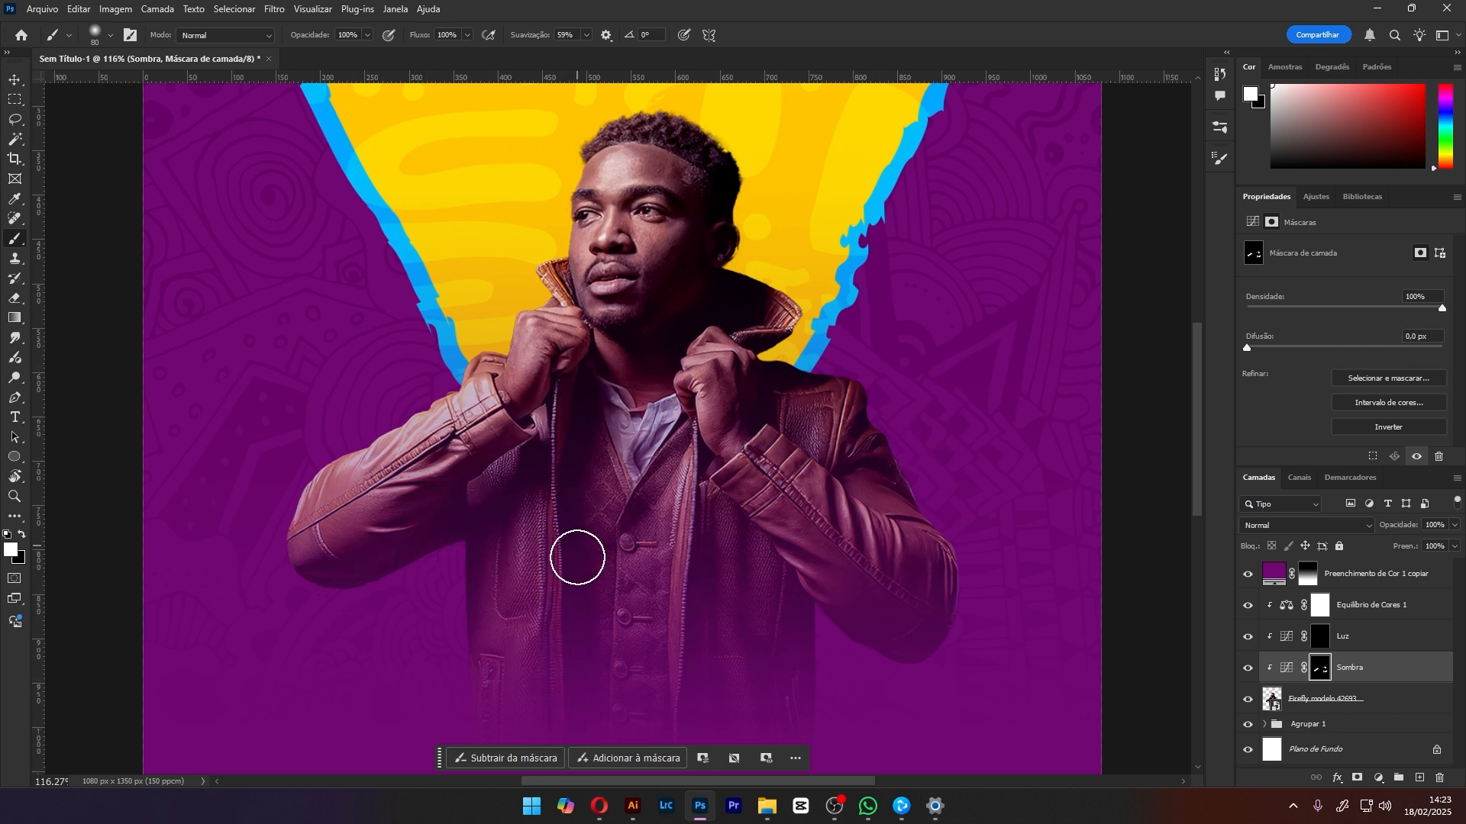
{"action": "left_click_drag", "start_coordinate": [687, 585], "coordinate": [696, 500]}
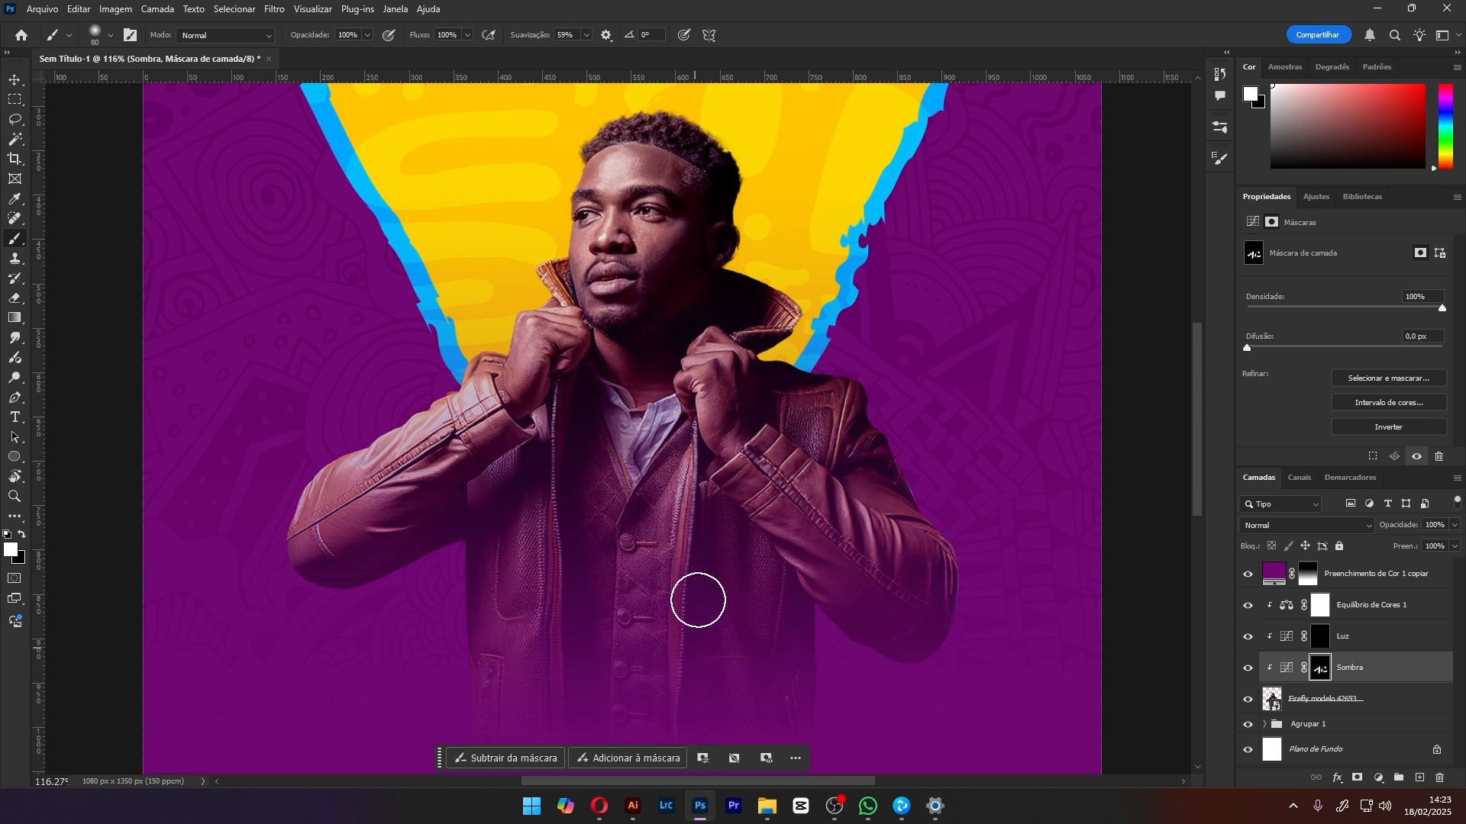
Paint fine shadows along the jacket opening, near the collar hand and on the face with a 10 px brush
{"action": "key", "text": "bracketleft"}
{"action": "key", "text": "bracketleft"}
{"action": "key", "text": "bracketleft"}
{"action": "key", "text": "bracketleft"}
{"action": "key", "text": "bracketleft"}
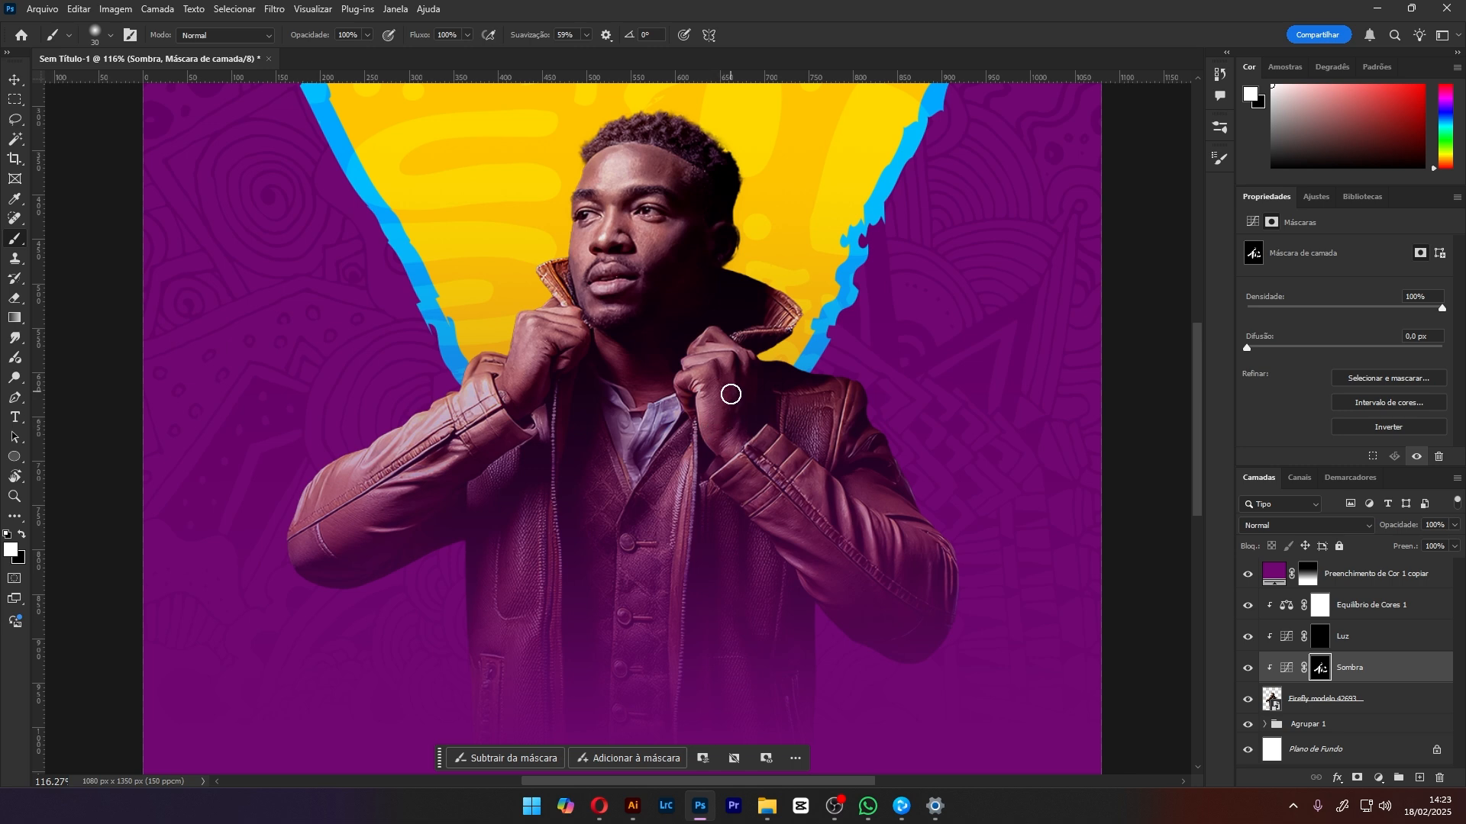
{"action": "key", "text": "bracketleft"}
{"action": "key", "text": "bracketleft"}
{"action": "left_click_drag", "start_coordinate": [697, 441], "coordinate": [695, 479]}
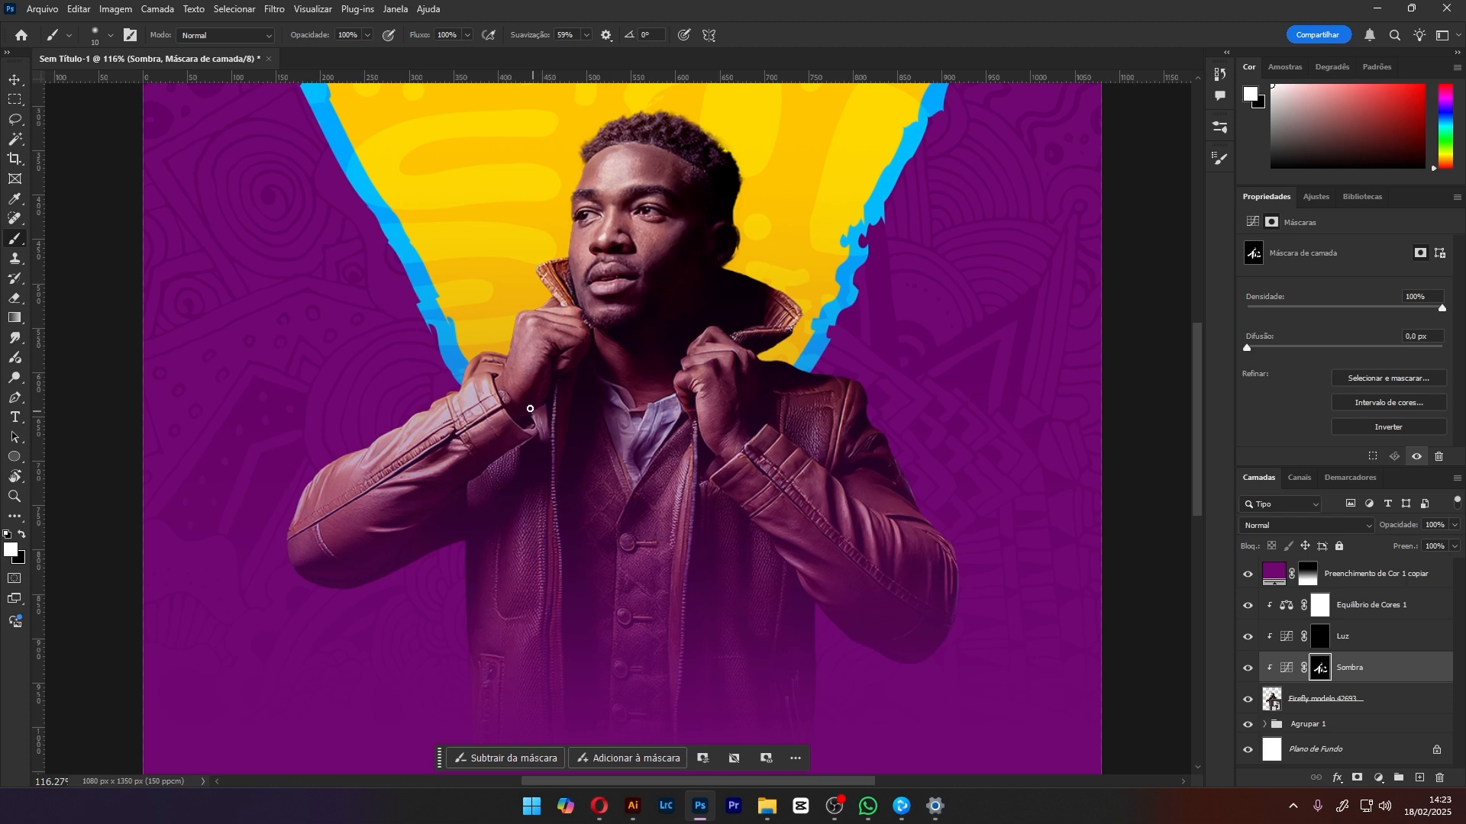
{"action": "left_click_drag", "start_coordinate": [559, 342], "coordinate": [559, 334]}
{"action": "left_click_drag", "start_coordinate": [622, 207], "coordinate": [621, 219]}
Soften the painted shadows on the Sombra mask using the Smudge tool at 80 px and 10% strength
{"action": "left_click", "coordinate": [18, 339]}
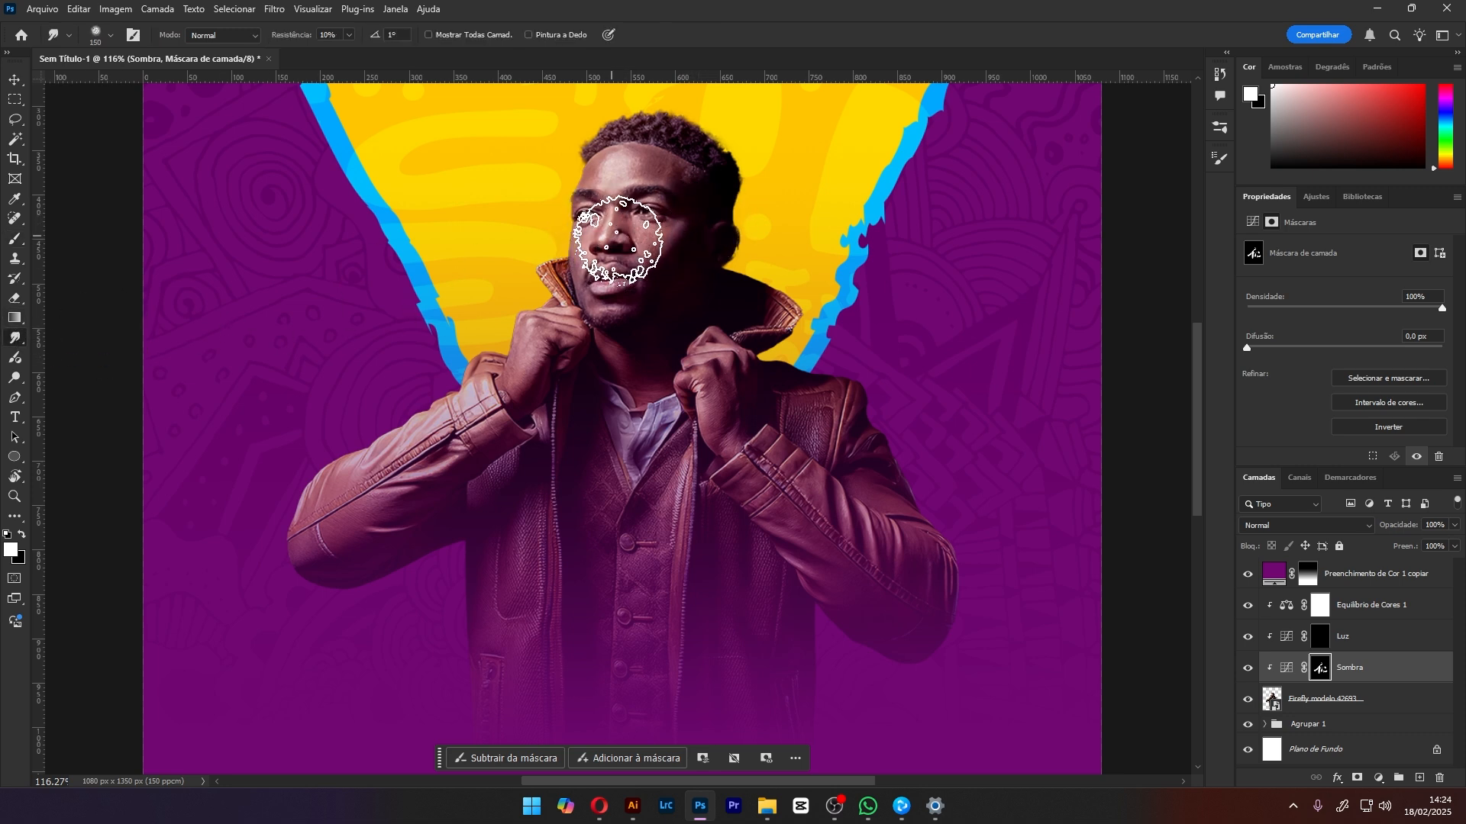
{"action": "key", "text": "bracketleft"}
{"action": "key", "text": "bracketleft"}
{"action": "key", "text": "bracketleft"}
{"action": "key", "text": "bracketleft"}
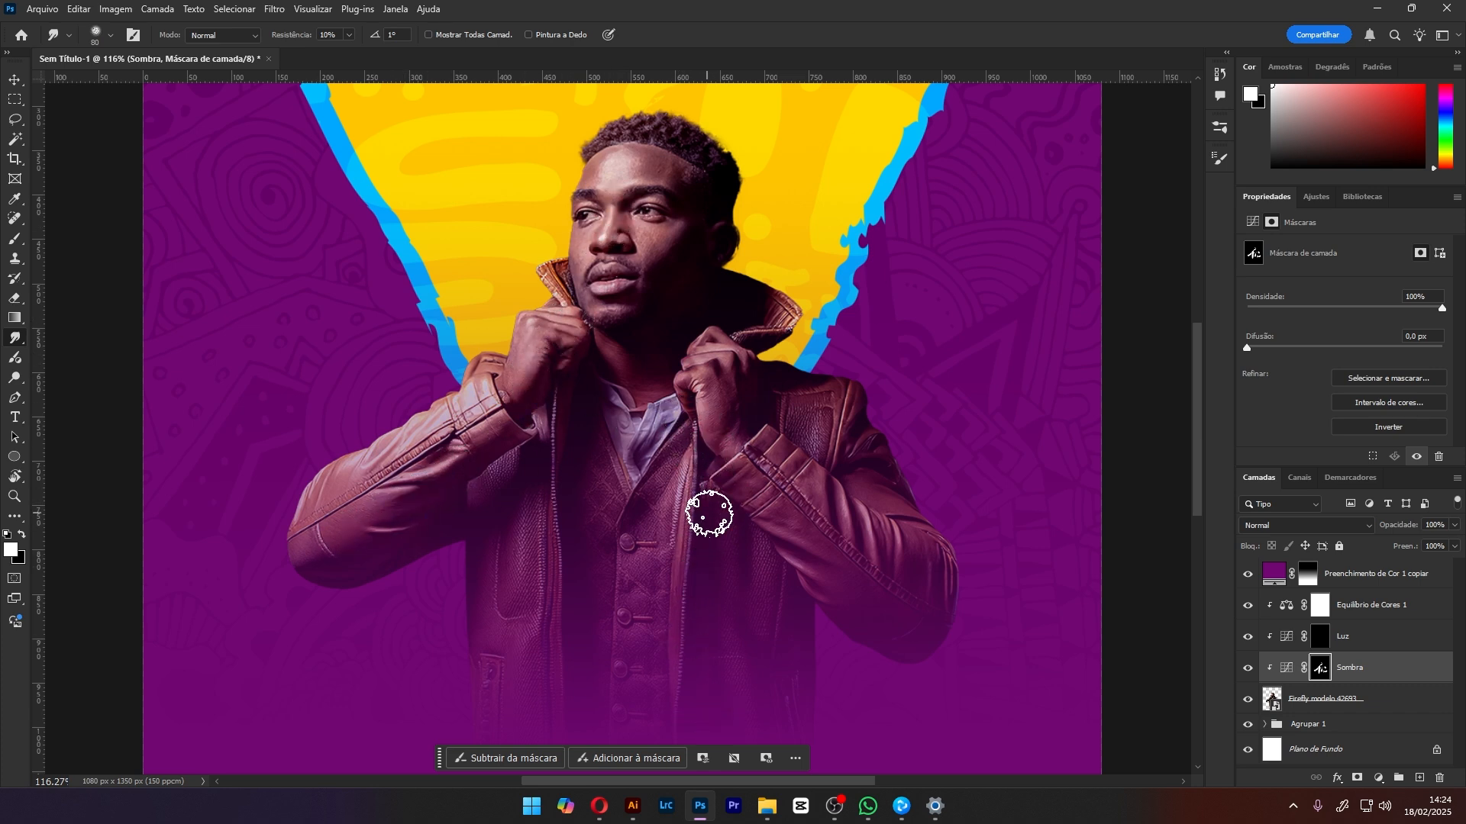
Target the Luz layer's mask and paint faint light on the face with a 45 px brush at 10% opacity
{"action": "left_click", "coordinate": [1326, 640]}
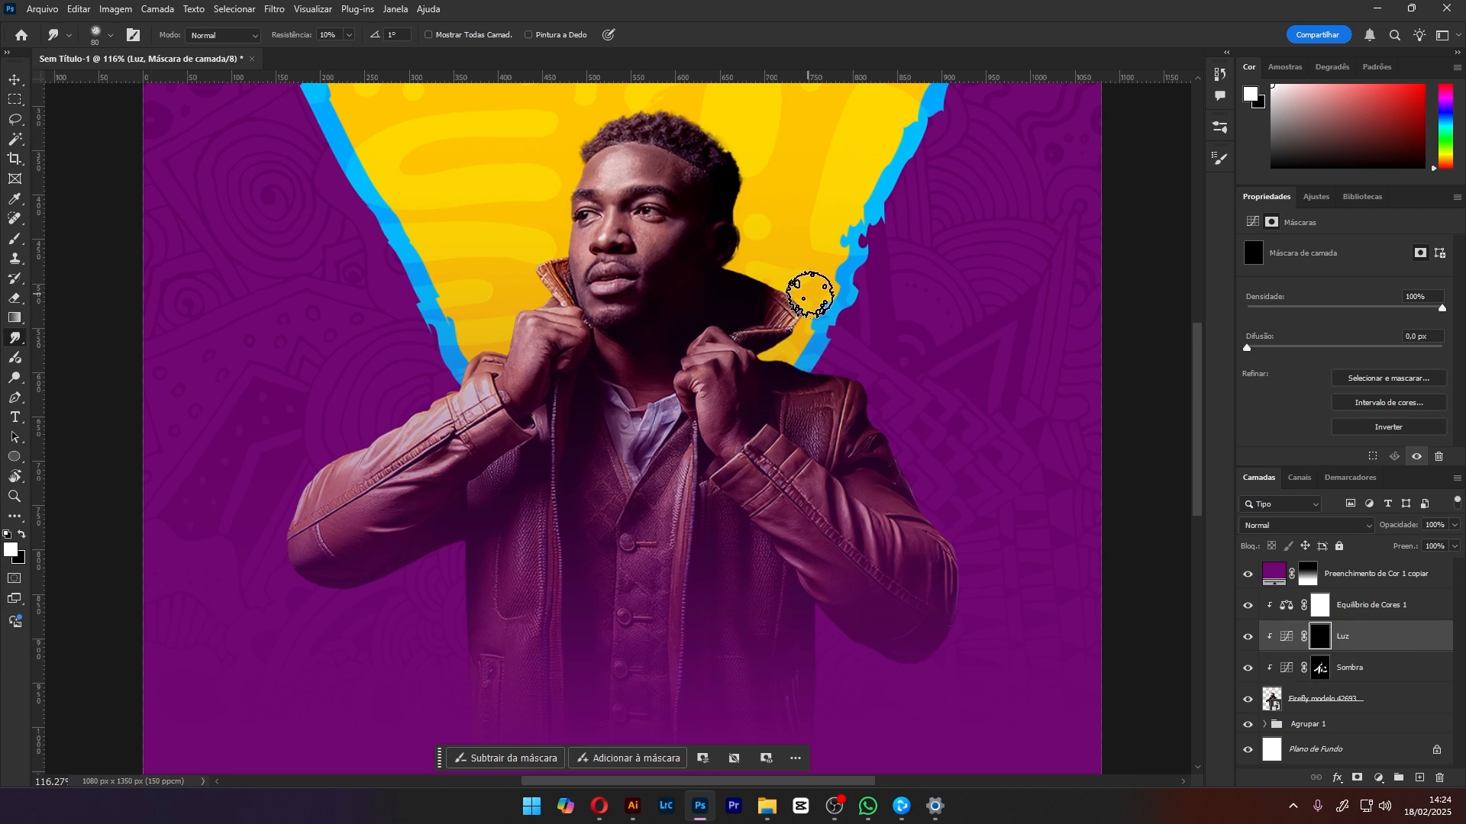
{"action": "key", "text": "b"}
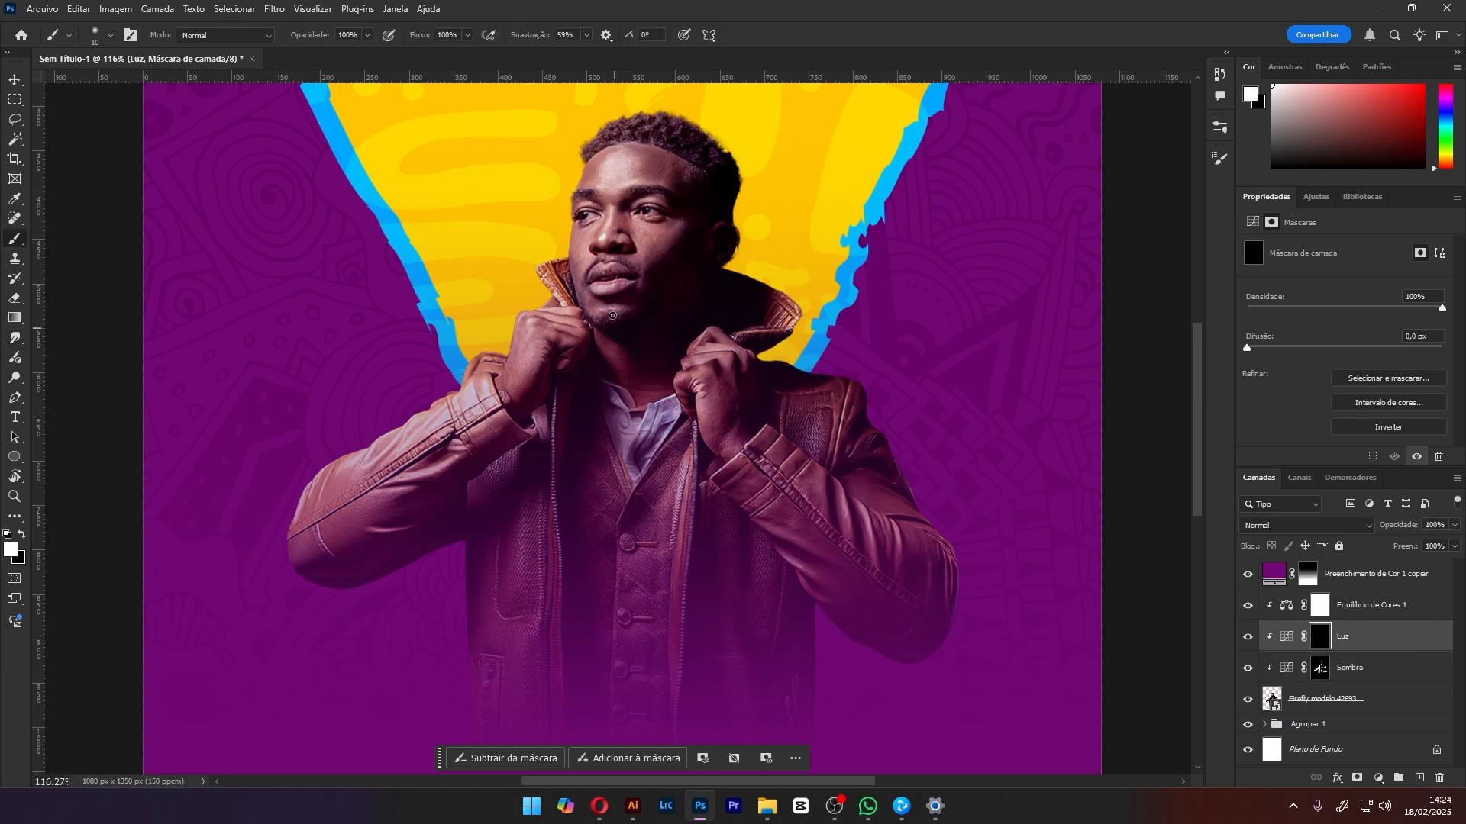
{"action": "key", "text": "bracketright"}
{"action": "key", "text": "bracketright"}
{"action": "key", "text": "bracketright"}
{"action": "key", "text": "bracketright"}
{"action": "key", "text": "1"}
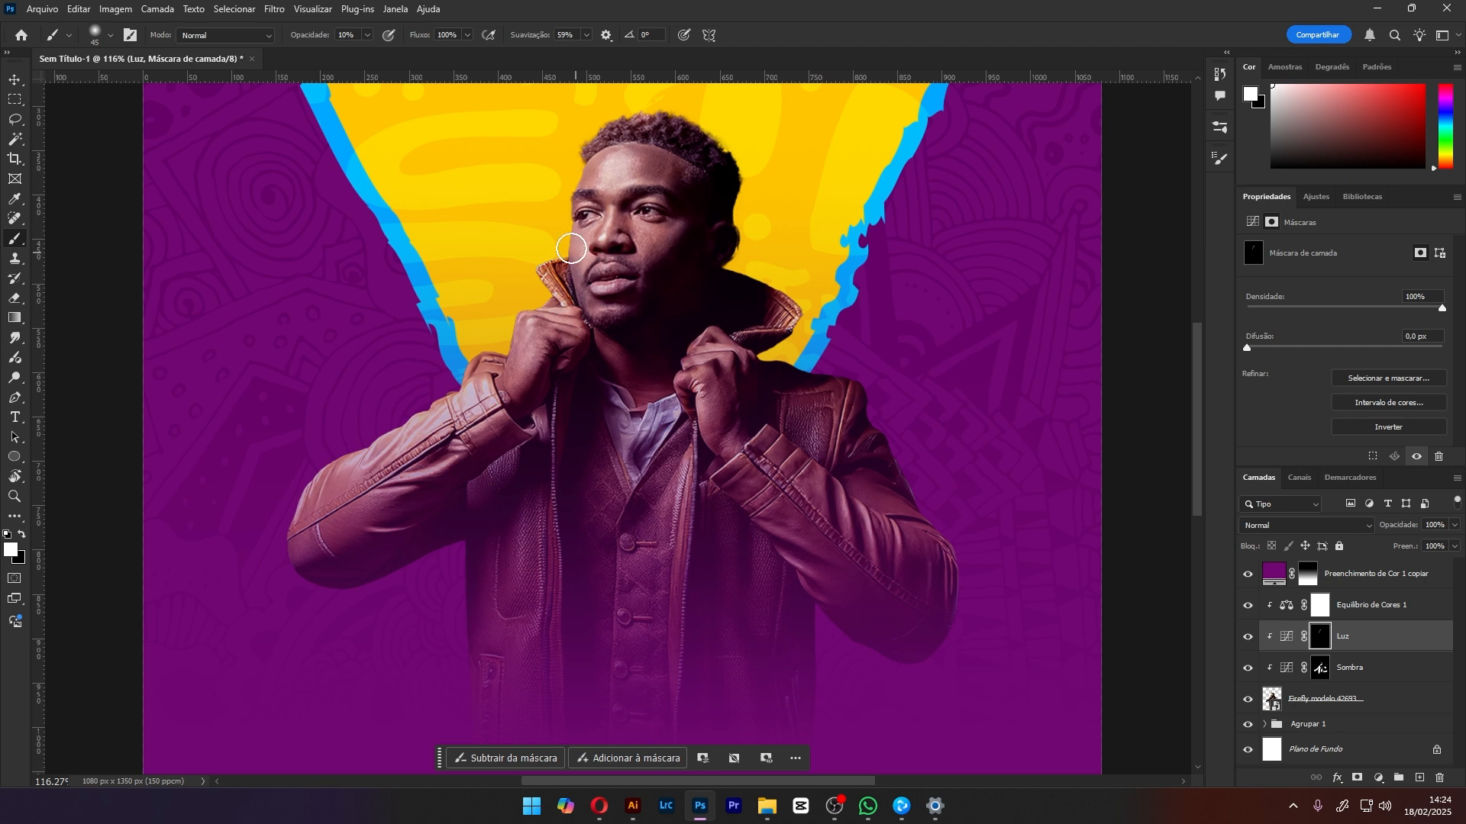
Paint light down the outer edge of the face on the Luz mask with a 25 px brush at 40% opacity
{"action": "key", "text": "bracketleft"}
{"action": "key", "text": "bracketleft"}
{"action": "key", "text": "bracketleft"}
{"action": "key", "text": "bracketleft"}
{"action": "key", "text": "4"}
{"action": "mouse_move", "coordinate": [578, 193]}
{"action": "left_mouse_down"}
{"action": "mouse_move", "coordinate": [570, 252]}
{"action": "mouse_move", "coordinate": [585, 313]}
{"action": "left_mouse_up"}
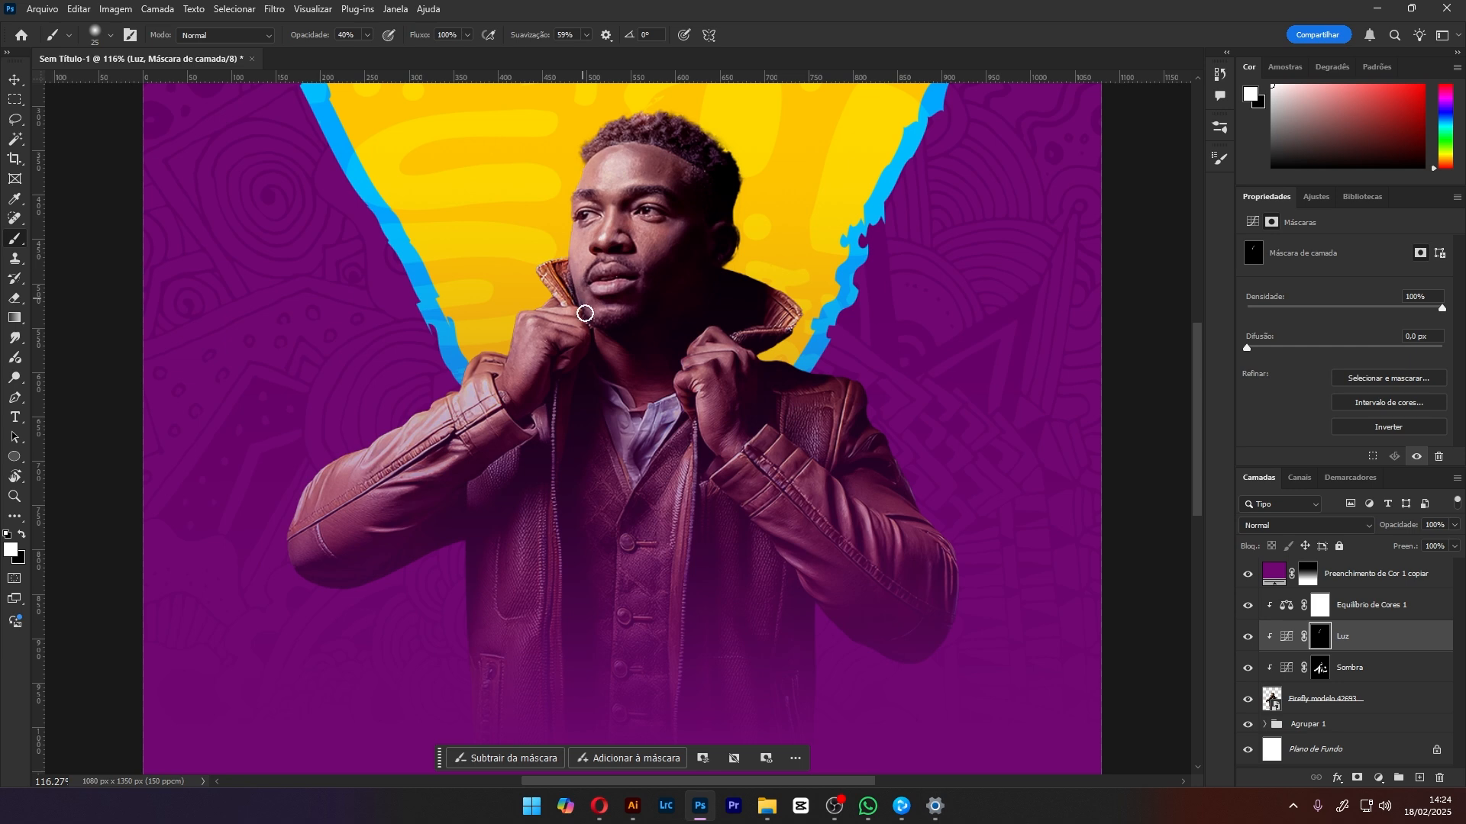
Try painting fine highlights on the forehead and cheek with a 10 px brush and undo the strokes
{"action": "key", "text": "bracketleft"}
{"action": "key", "text": "bracketleft"}
{"action": "key", "text": "bracketleft"}
{"action": "left_click_drag", "start_coordinate": [602, 191], "coordinate": [579, 302]}
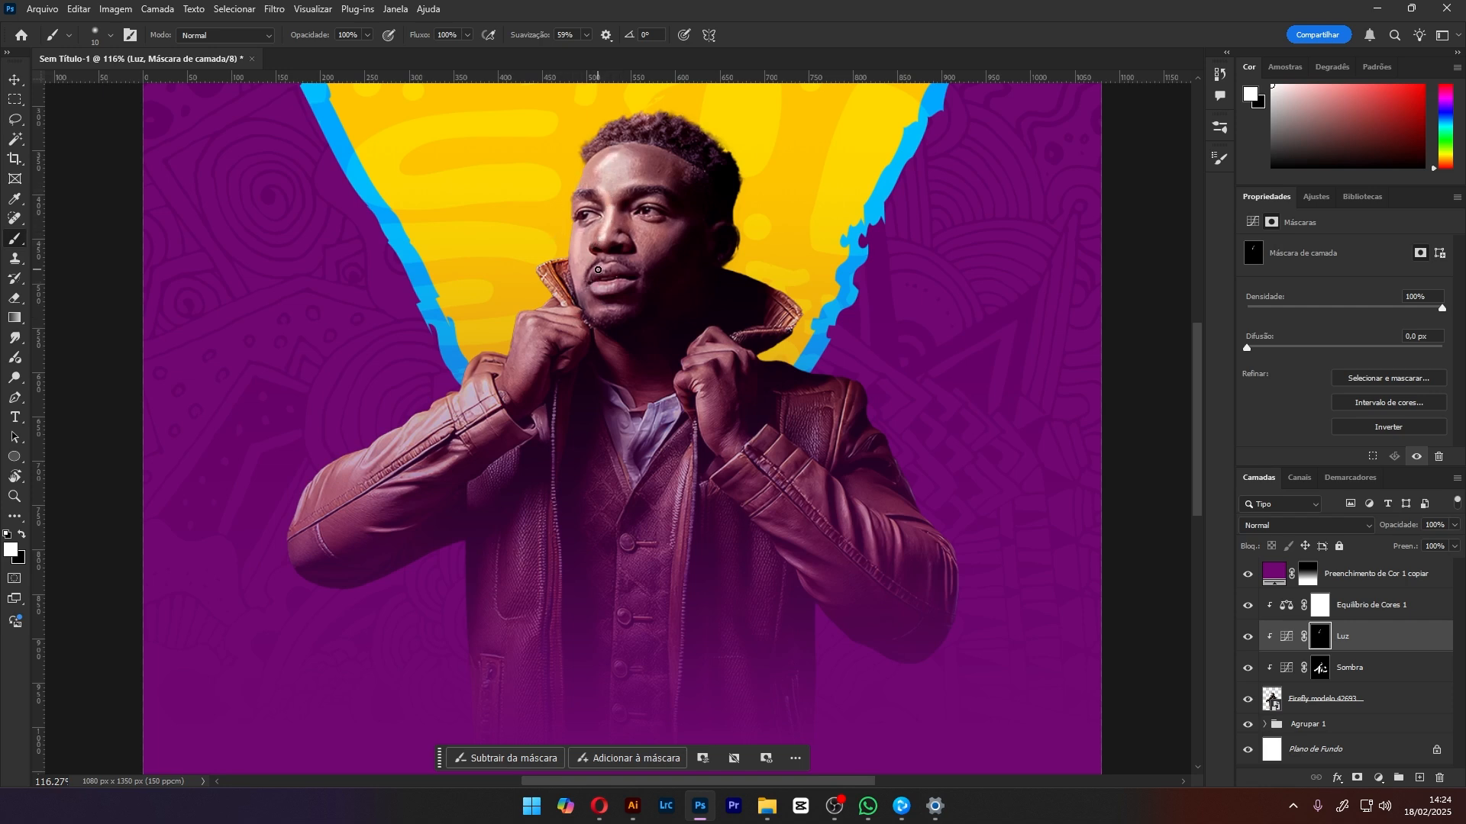
{"action": "key", "text": "ctrl+z"}
{"action": "key", "text": "ctrl+z"}
{"action": "key", "text": "ctrl+z"}
{"action": "key", "text": "ctrl+z"}
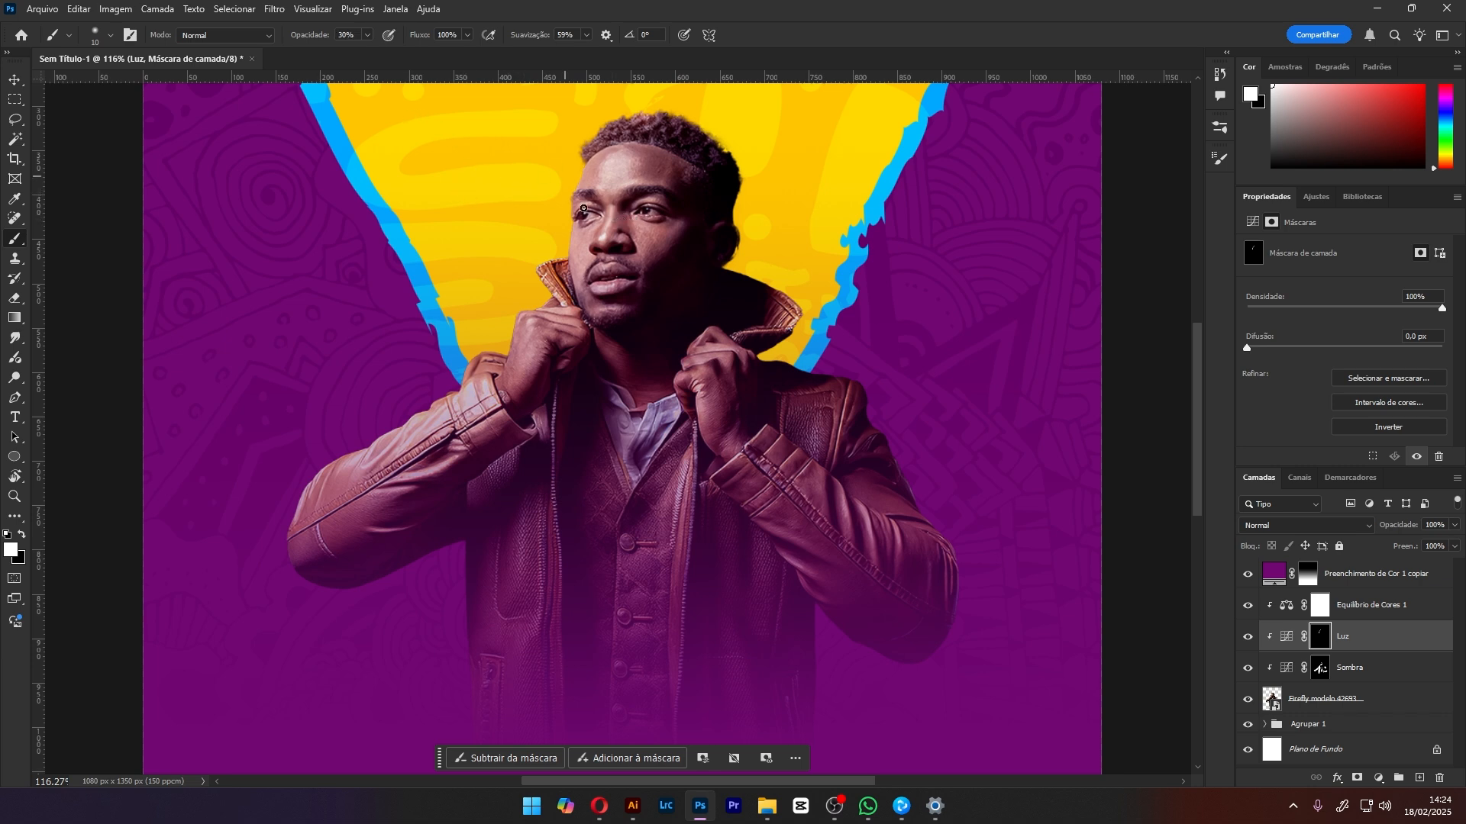
Paint highlights on the face and jacket sleeve, using 35 px at 30% opacity and 7 px at 60% for the seams
{"action": "key", "text": "bracketright"}
{"action": "key", "text": "bracketright"}
{"action": "key", "text": "bracketright"}
{"action": "key", "text": "bracketright"}
{"action": "key", "text": "bracketright"}
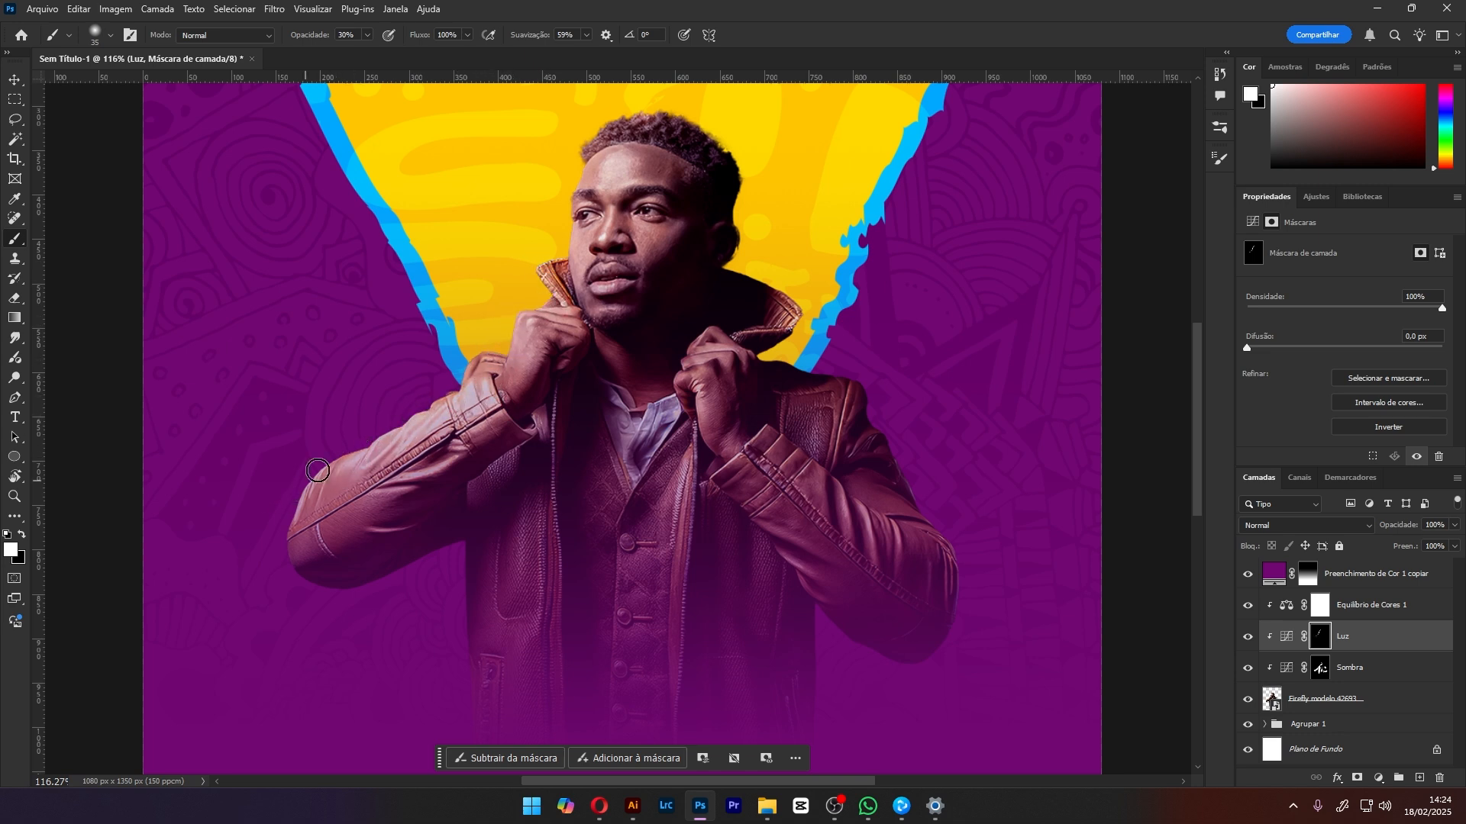
{"action": "key", "text": "bracketleft"}
{"action": "key", "text": "bracketleft"}
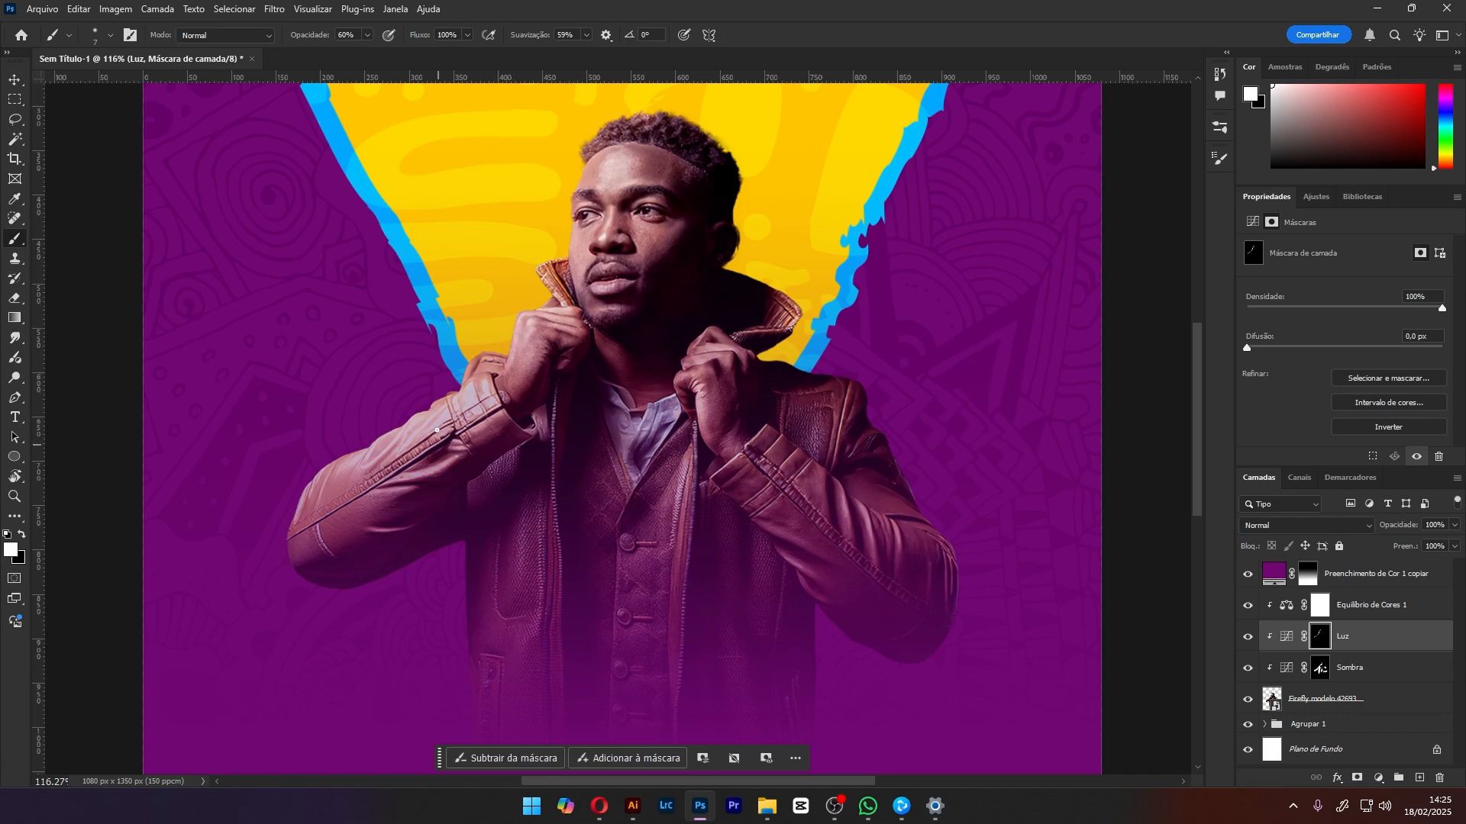
Blend the jacket highlights on the Luz mask with the Smudge tool at 10% strength
{"action": "scroll", "coordinate": [357, 475], "scroll_direction": "down", "scroll_amount": 3}
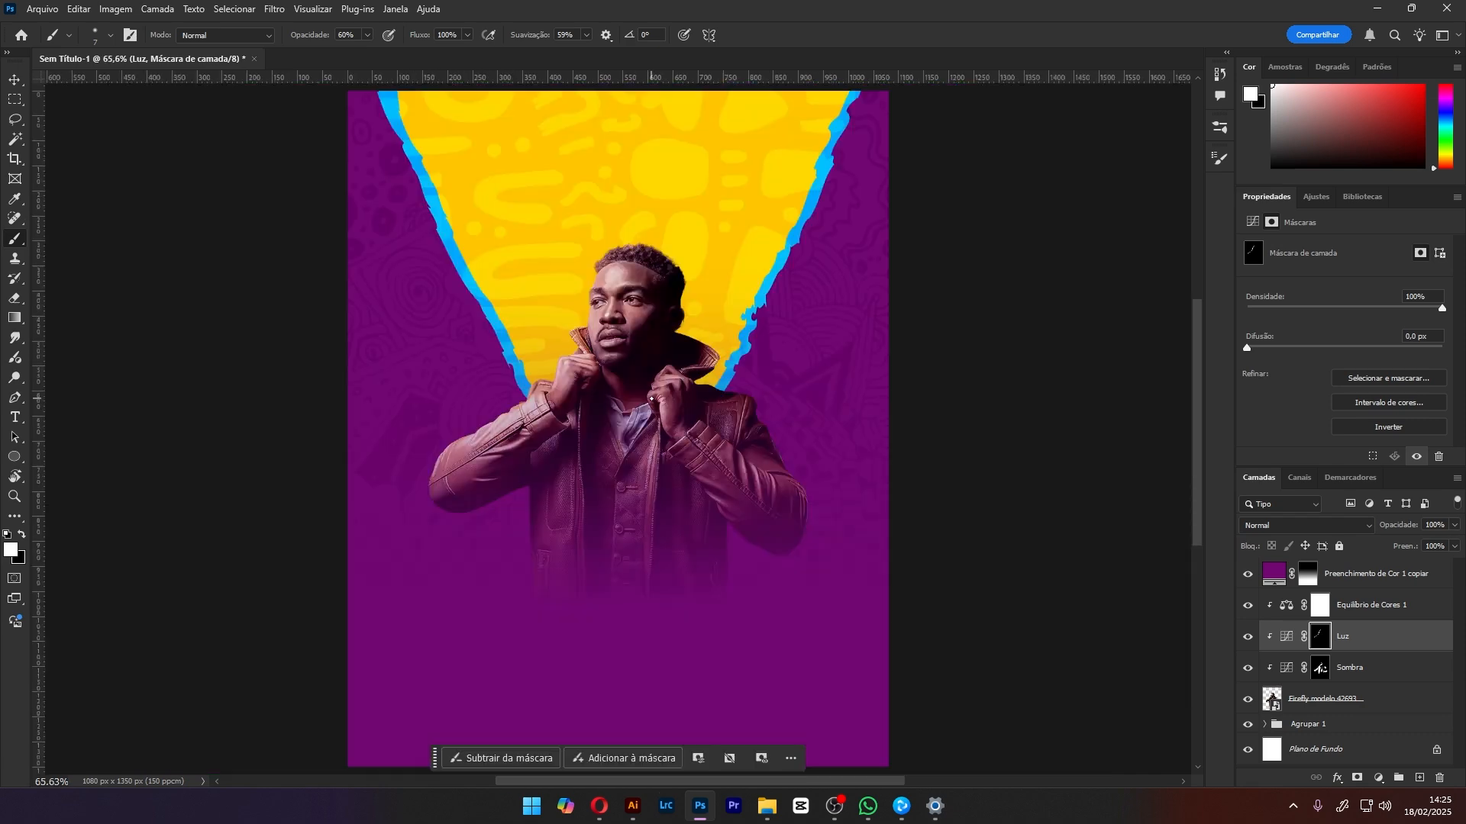
{"action": "scroll", "coordinate": [591, 453], "scroll_direction": "up", "scroll_amount": 5}
{"action": "key", "text": "r"}
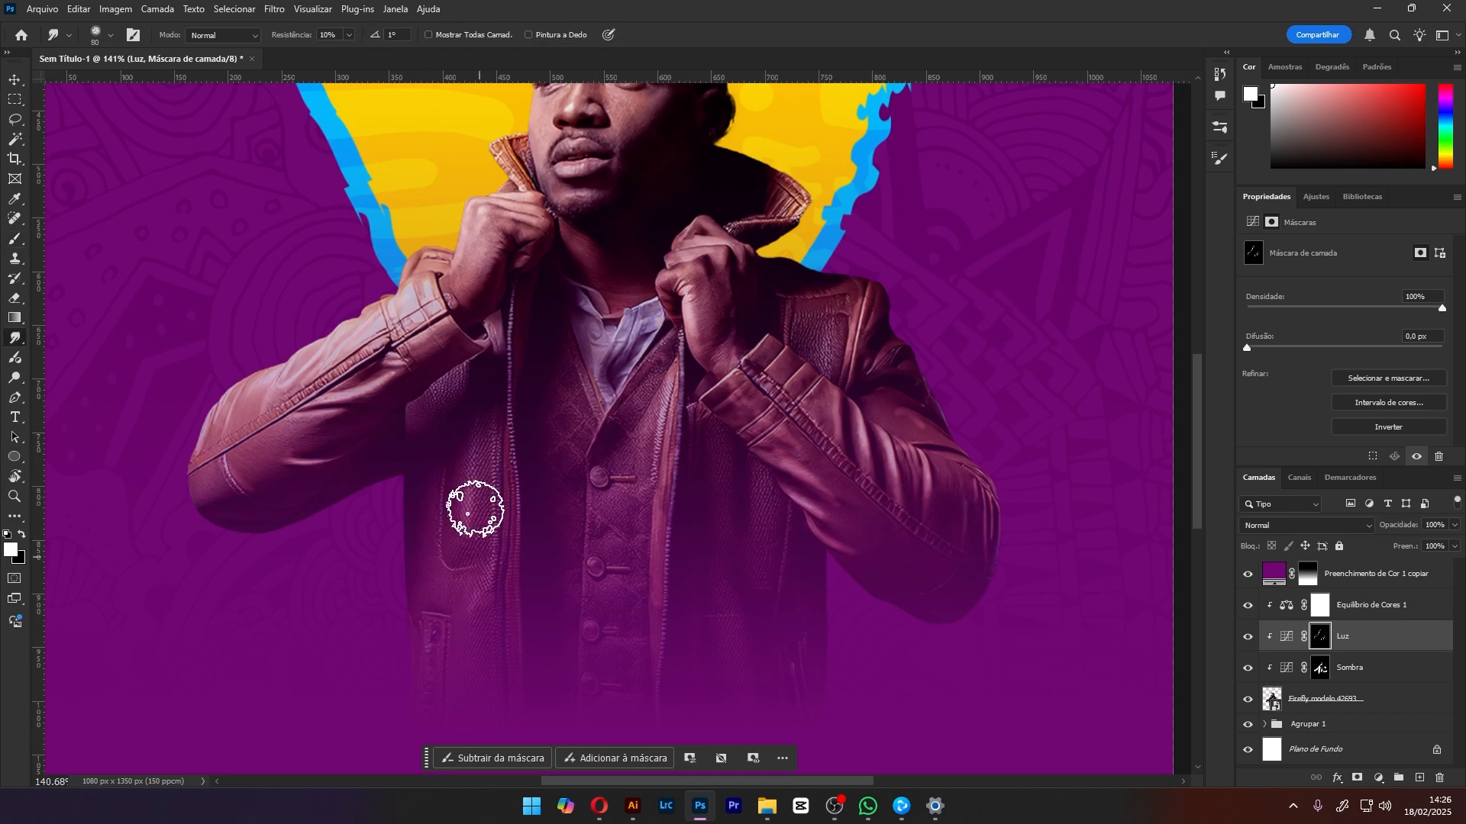
{"action": "scroll", "coordinate": [463, 370], "scroll_direction": "down", "scroll_amount": 4}
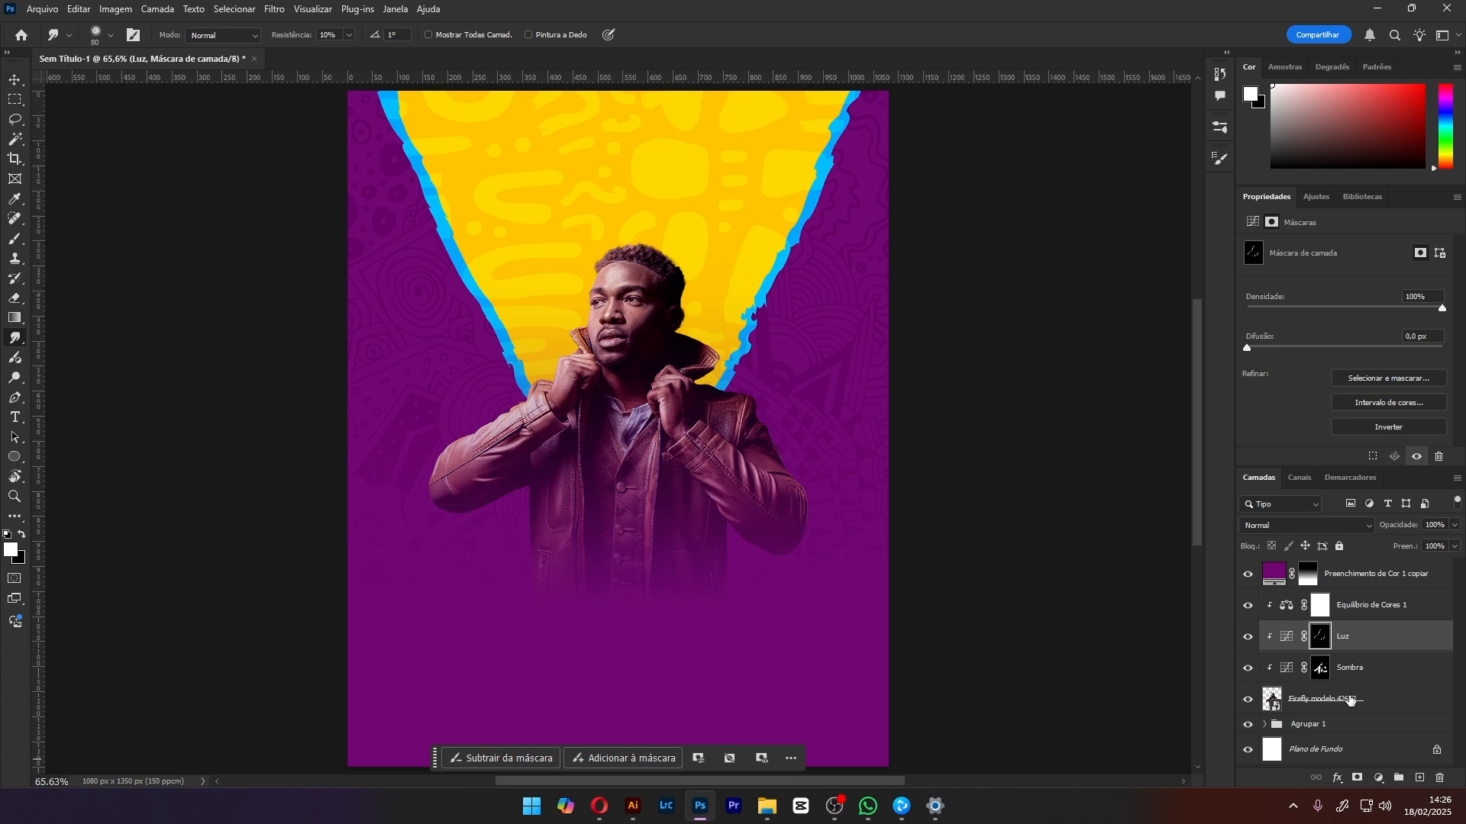
Add an empty layer above Equilíbrio de Cores 1 and set up a 175 px brush with the orange-yellow sampled from the background
{"action": "left_click", "coordinate": [1374, 605]}
{"action": "left_click", "coordinate": [1419, 778]}
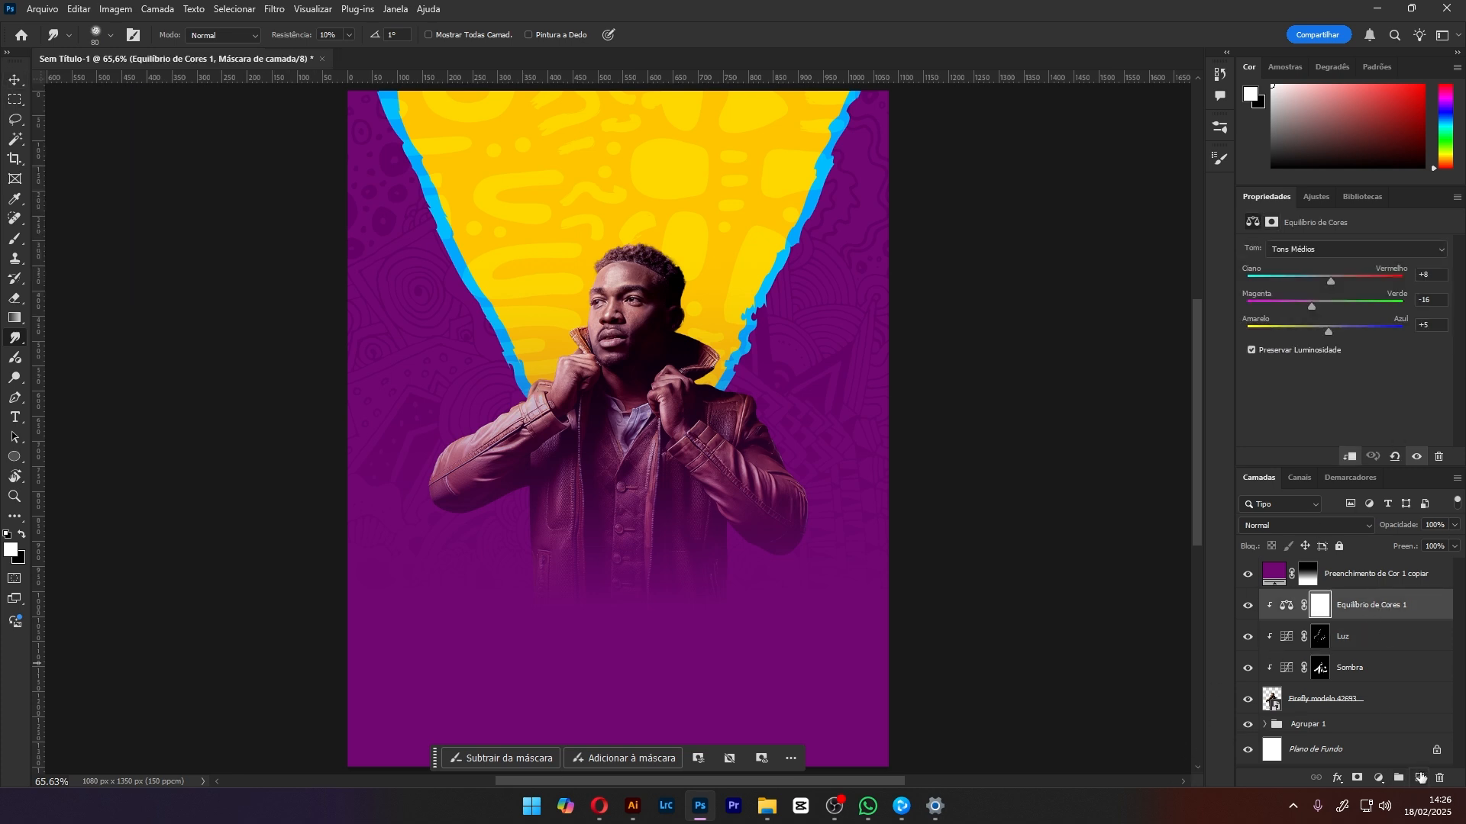
{"action": "key", "text": "b"}
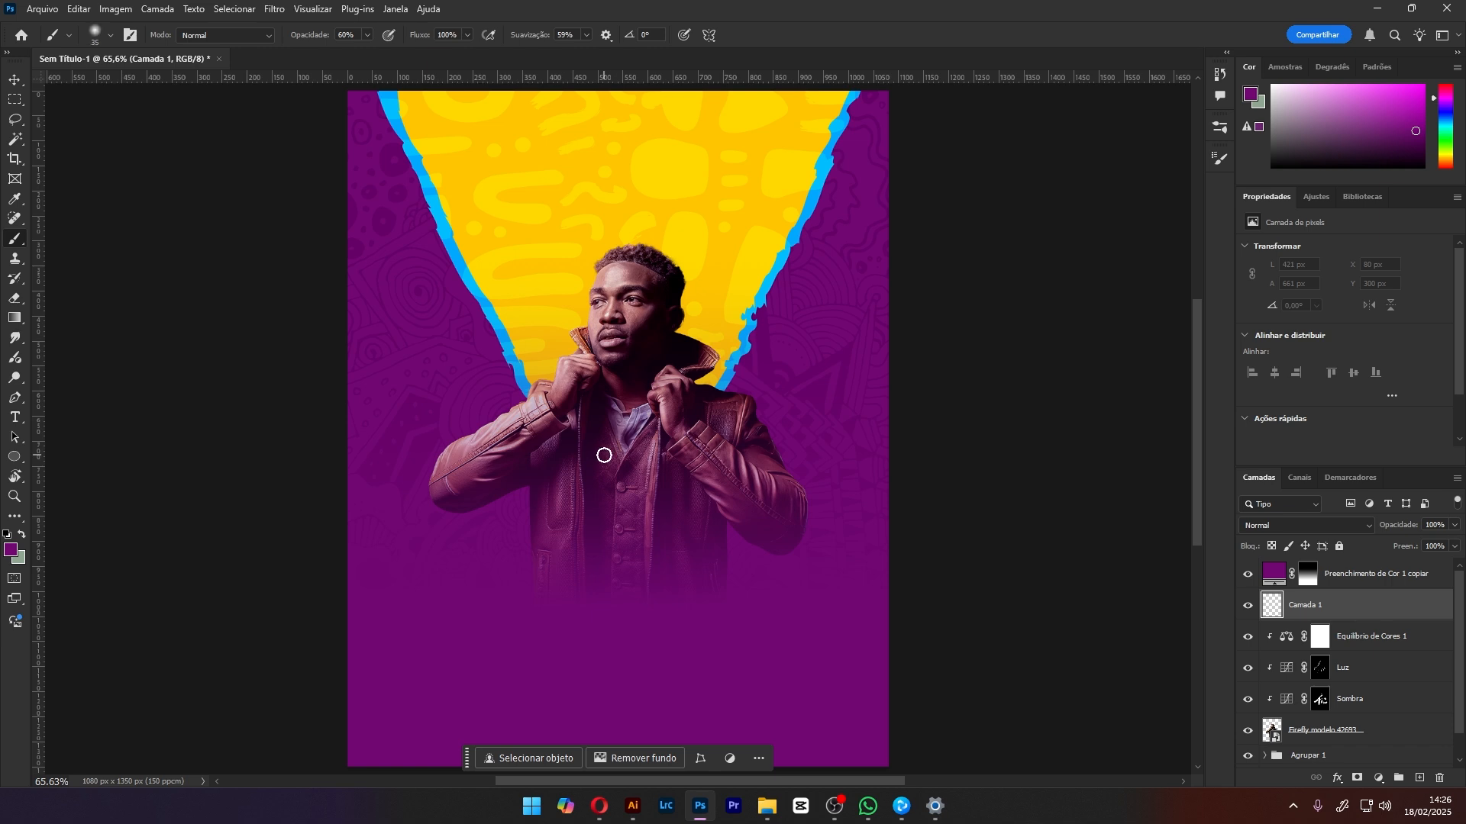
{"action": "key", "text": "bracketright"}
{"action": "key", "text": "bracketright"}
{"action": "key", "text": "bracketright"}
{"action": "key", "text": "bracketright"}
{"action": "key", "text": "bracketright"}
{"action": "key", "text": "bracketright"}
{"action": "key", "text": "bracketright"}
{"action": "key", "text": "bracketright"}
{"action": "key", "text": "bracketright"}
{"action": "key", "text": "bracketright"}
{"action": "key", "text": "bracketright"}
{"action": "left_click", "coordinate": [552, 348], "text": "alt"}
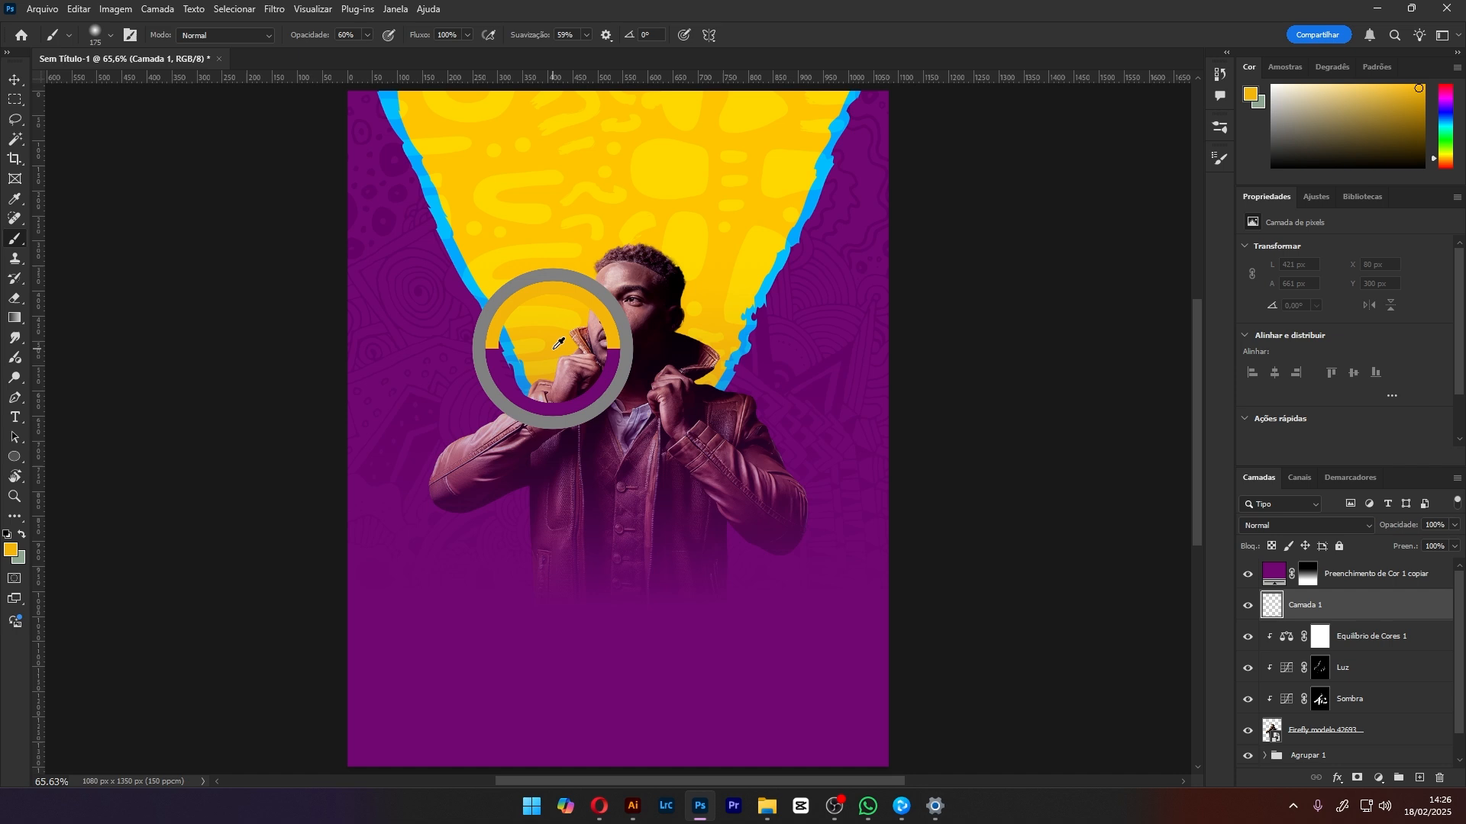
Paint a soft orange-yellow glow spot at 100% opacity on the new layer and set its blend mode to Subexposição linear (Adicionar)
{"action": "left_click_drag", "start_coordinate": [666, 411], "coordinate": [664, 396]}
{"action": "key", "text": "0"}
{"action": "left_click", "coordinate": [661, 390]}
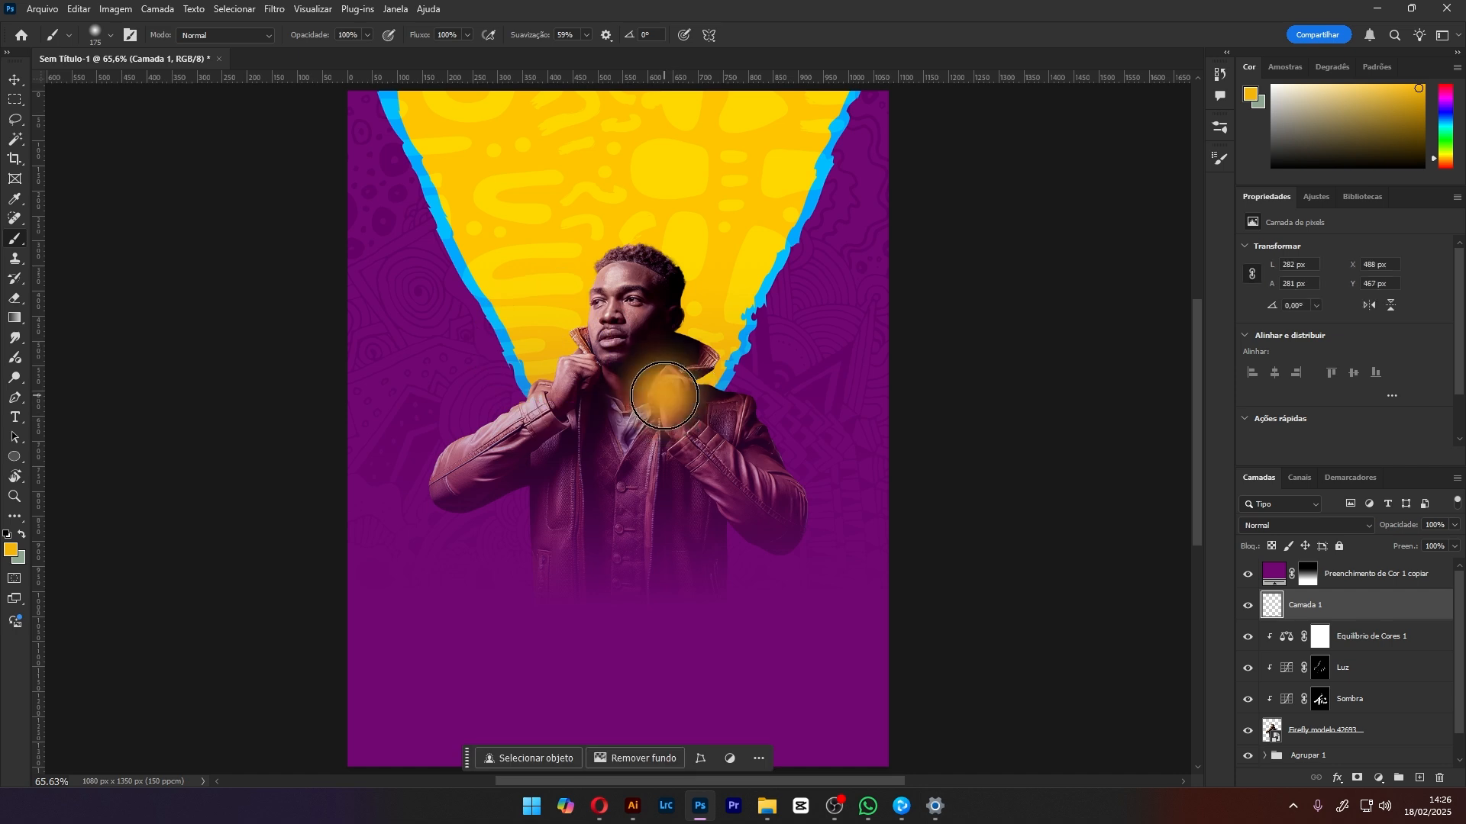
{"action": "left_click", "coordinate": [664, 388]}
{"action": "key", "text": "v"}
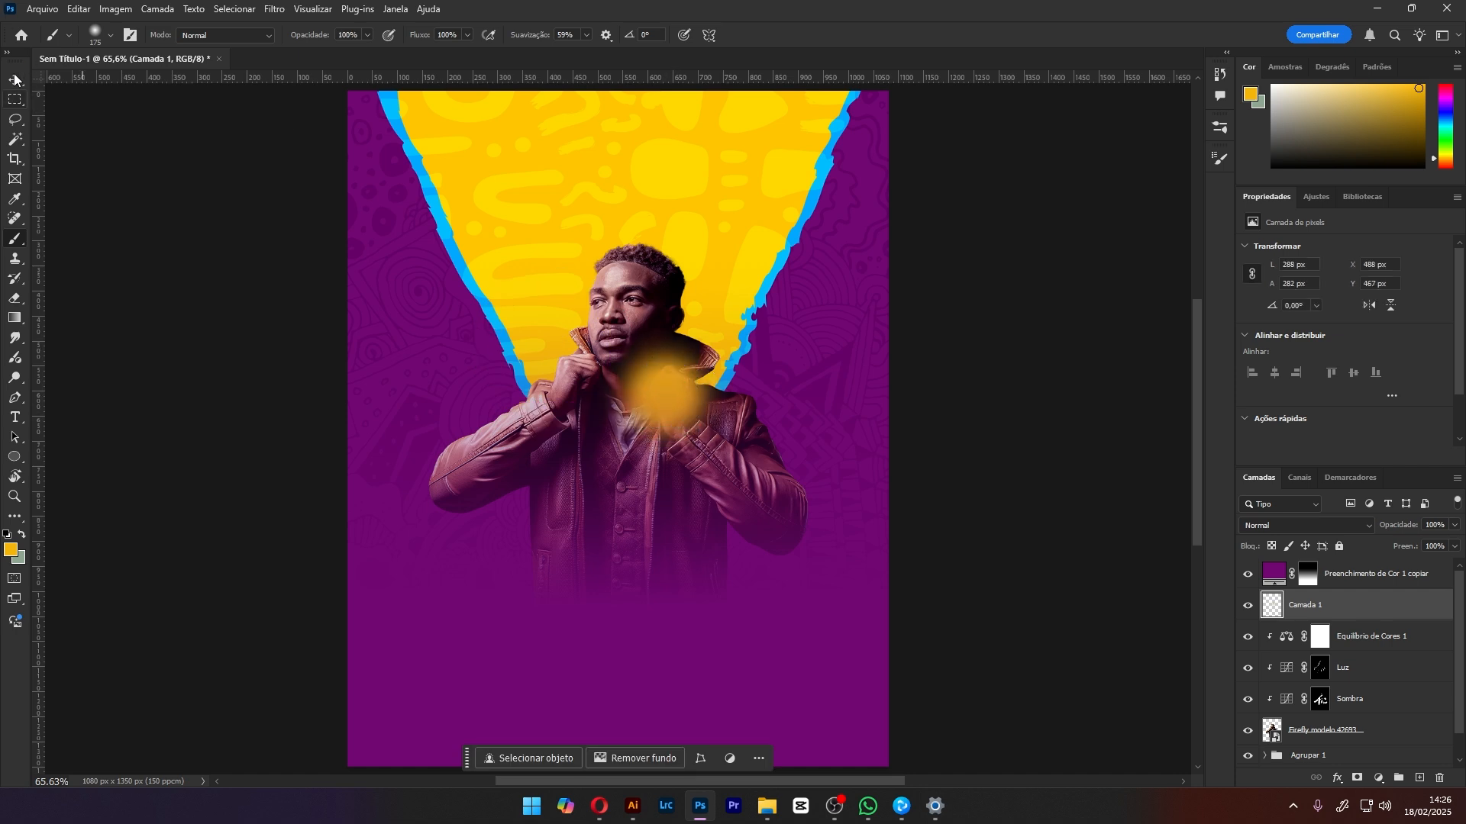
{"action": "left_click", "coordinate": [1277, 527]}
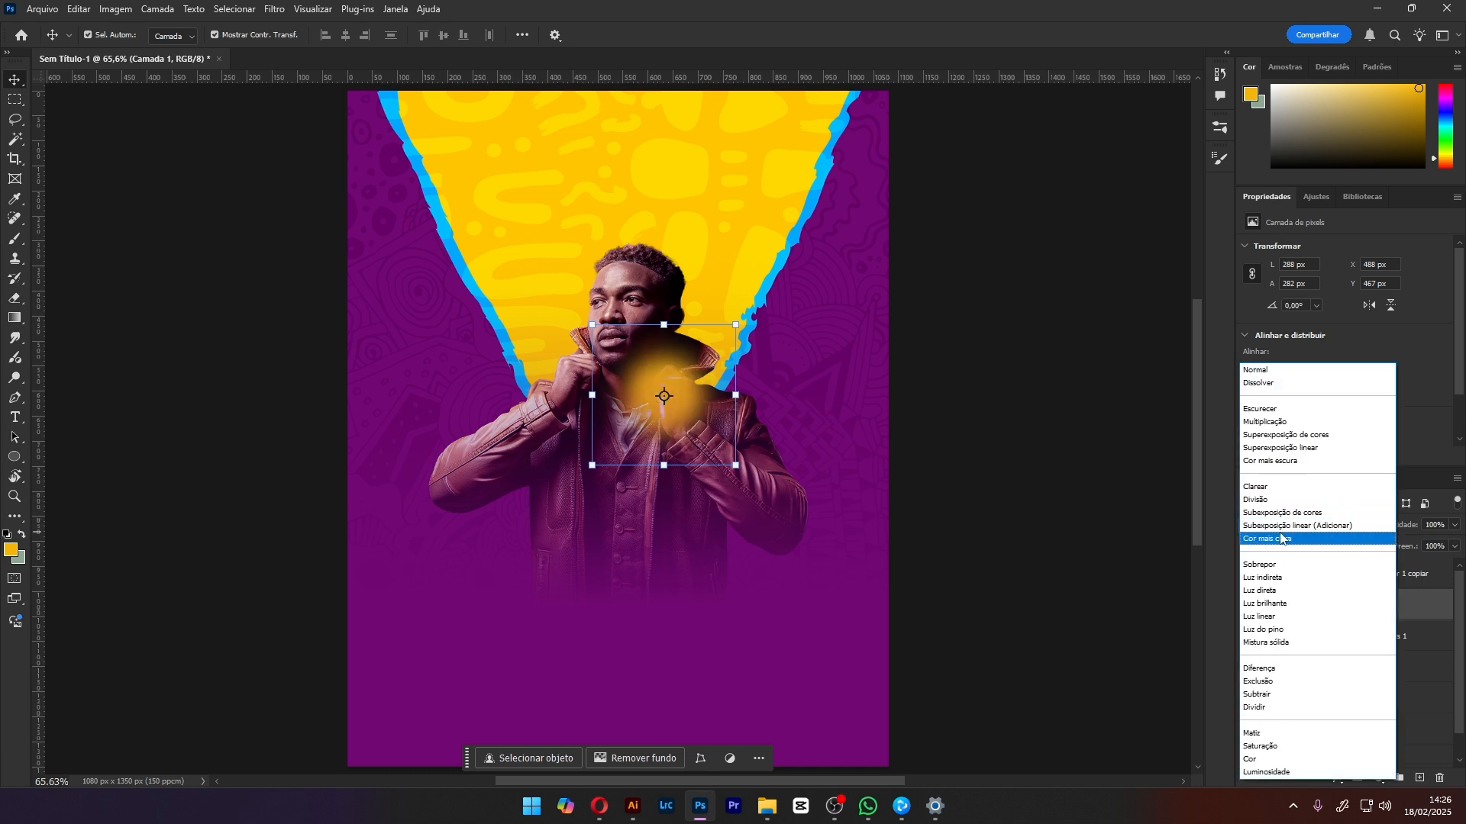
{"action": "left_click", "coordinate": [1285, 527]}
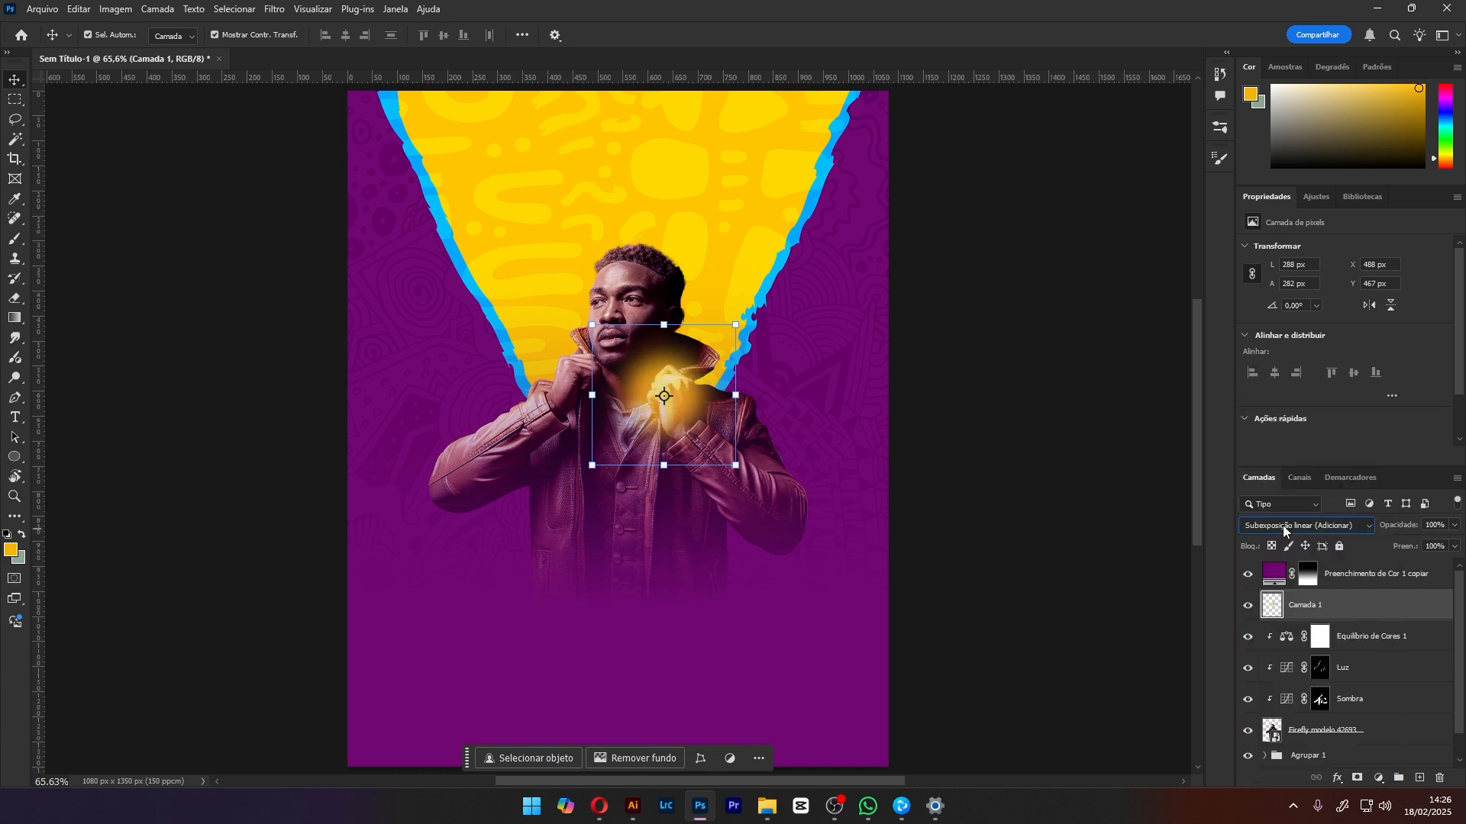
Undo the accidental shift of the purple fade, place the glow layer above it and lock the fade layer
{"action": "left_click", "coordinate": [669, 399]}
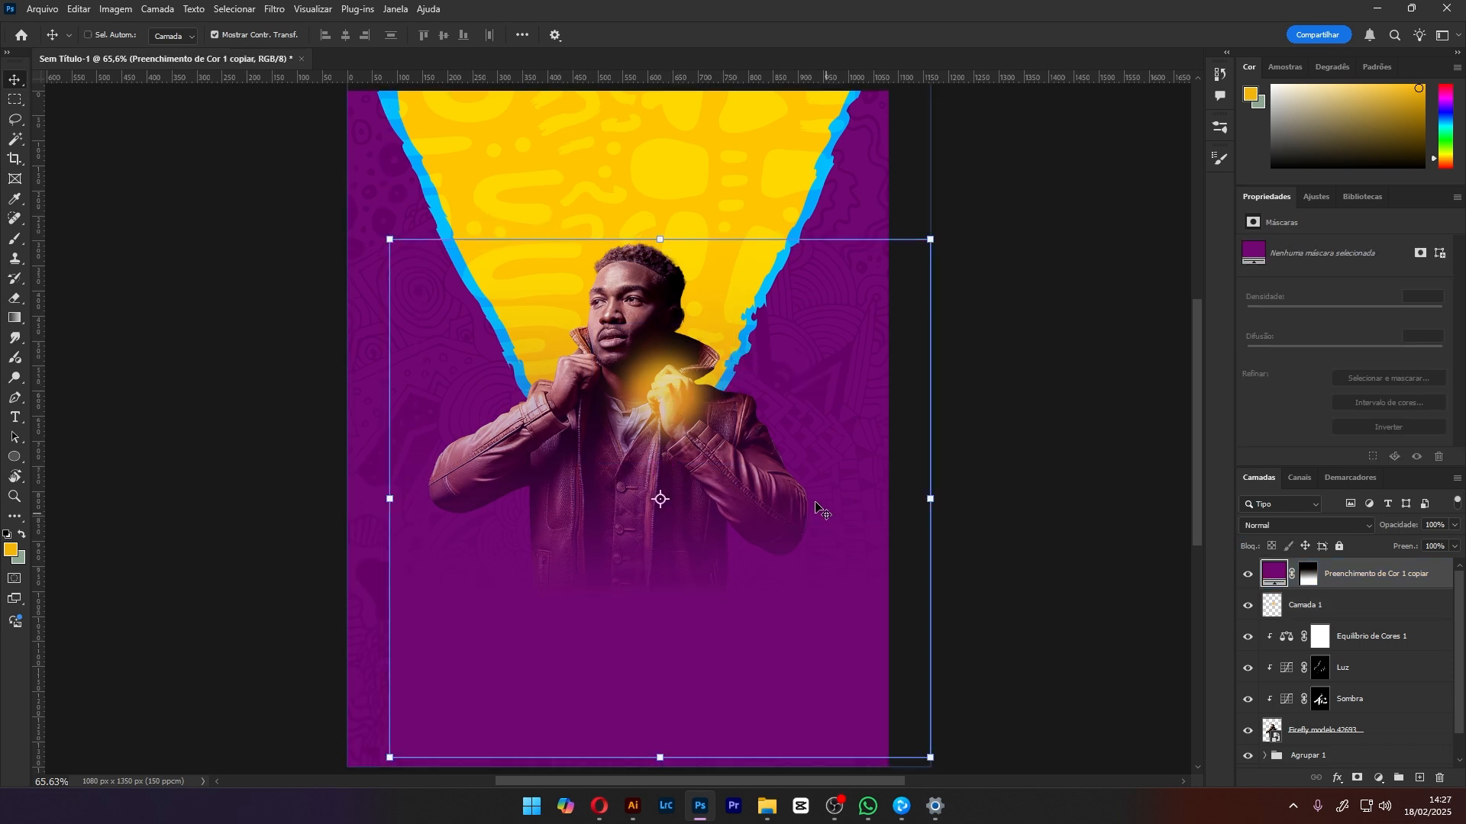
{"action": "key", "text": "ctrl+z"}
{"action": "left_click_drag", "start_coordinate": [673, 398], "coordinate": [751, 361]}
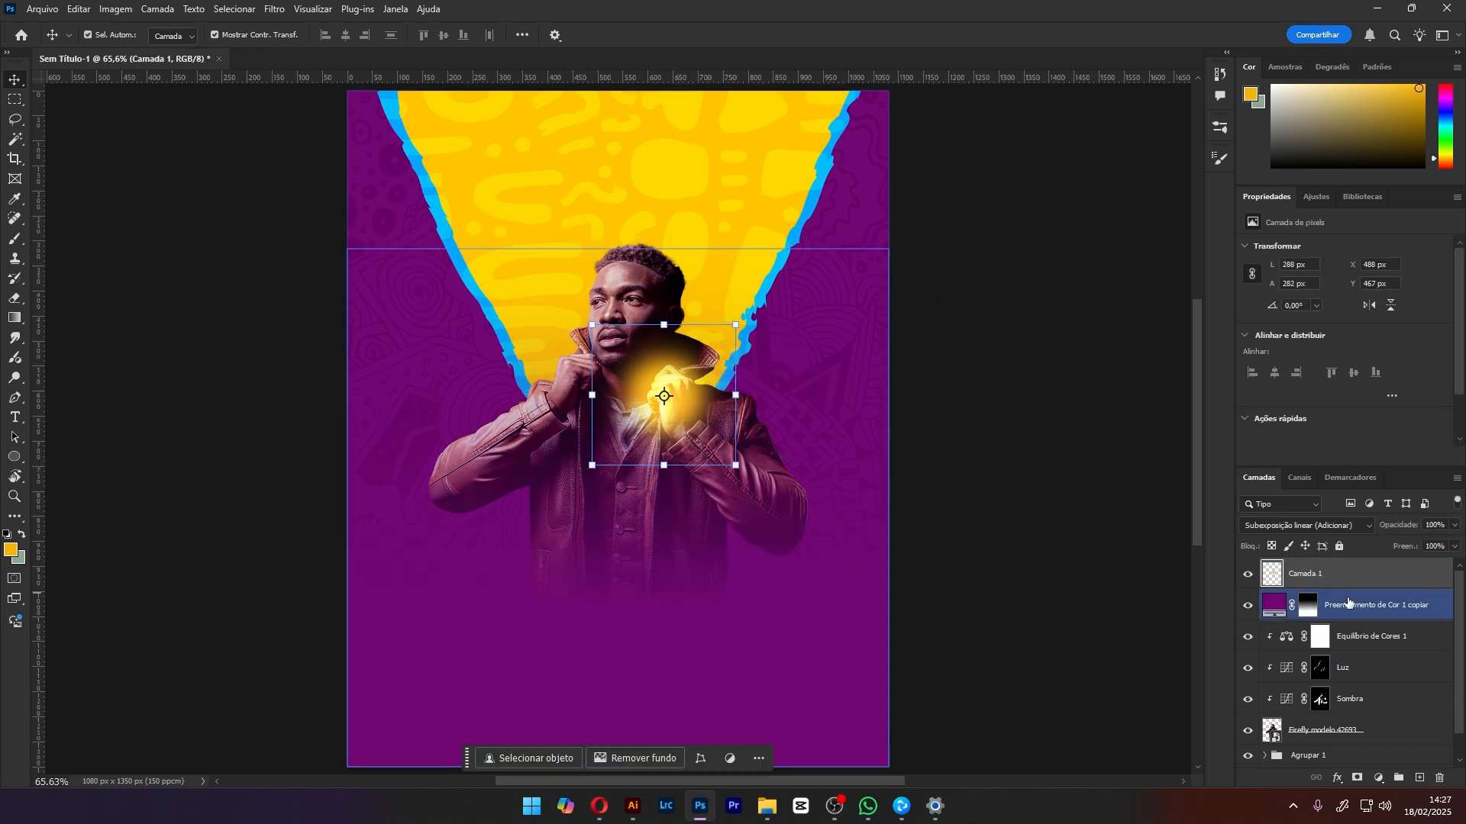
{"action": "left_click", "coordinate": [1348, 603]}
{"action": "left_click", "coordinate": [1340, 547]}
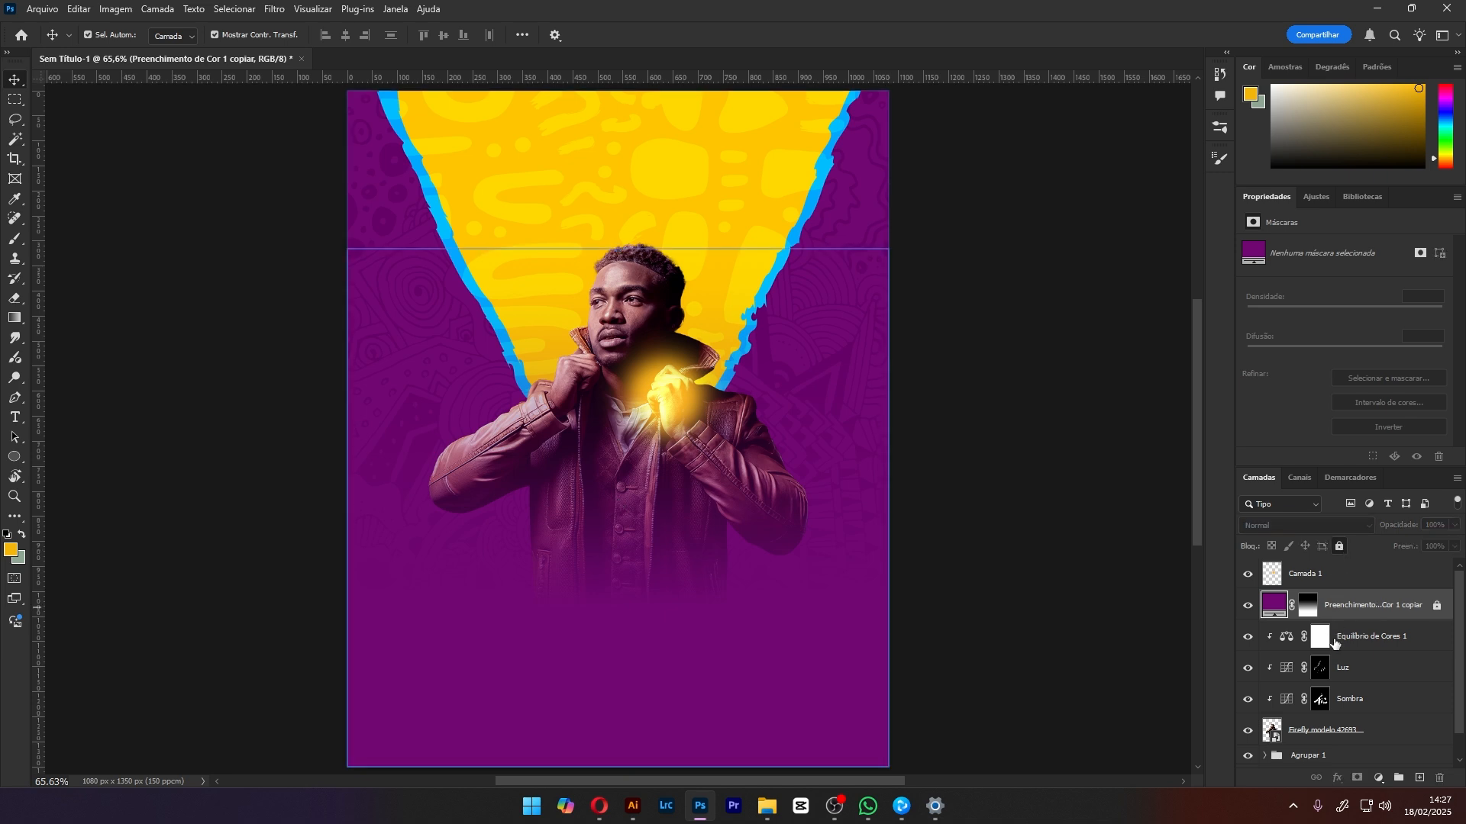
Select the glow layer and move it over the hand and yellow triangle edge beside the model's chin
{"action": "left_click_drag", "start_coordinate": [1334, 644], "coordinate": [1313, 605]}
{"action": "left_click", "coordinate": [1313, 573]}
{"action": "left_click_drag", "start_coordinate": [696, 399], "coordinate": [569, 374]}
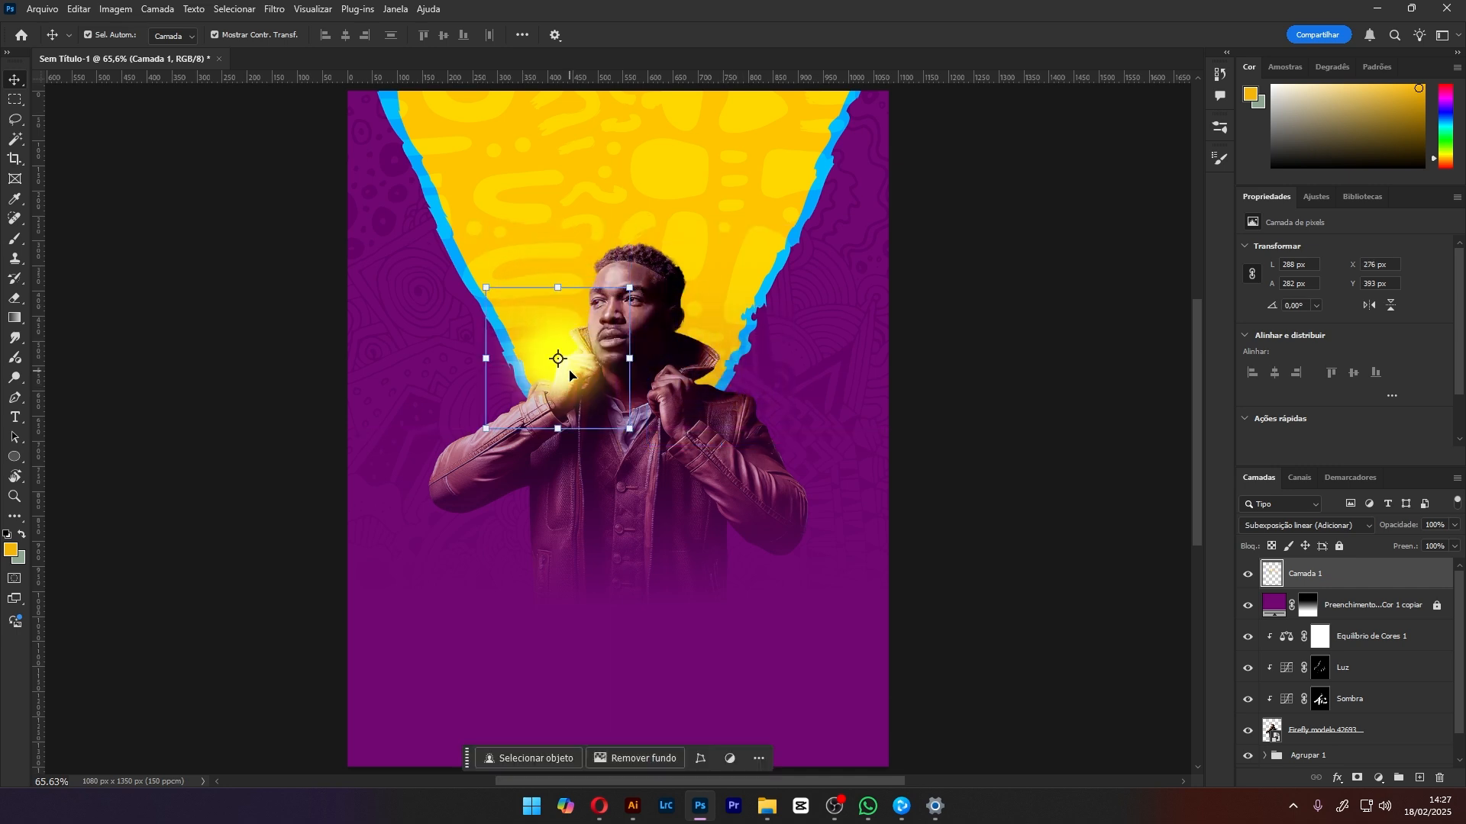
Set the glow layer's blend mode to Divisão and scale the glow up to about 182%
{"action": "left_click", "coordinate": [1282, 527]}
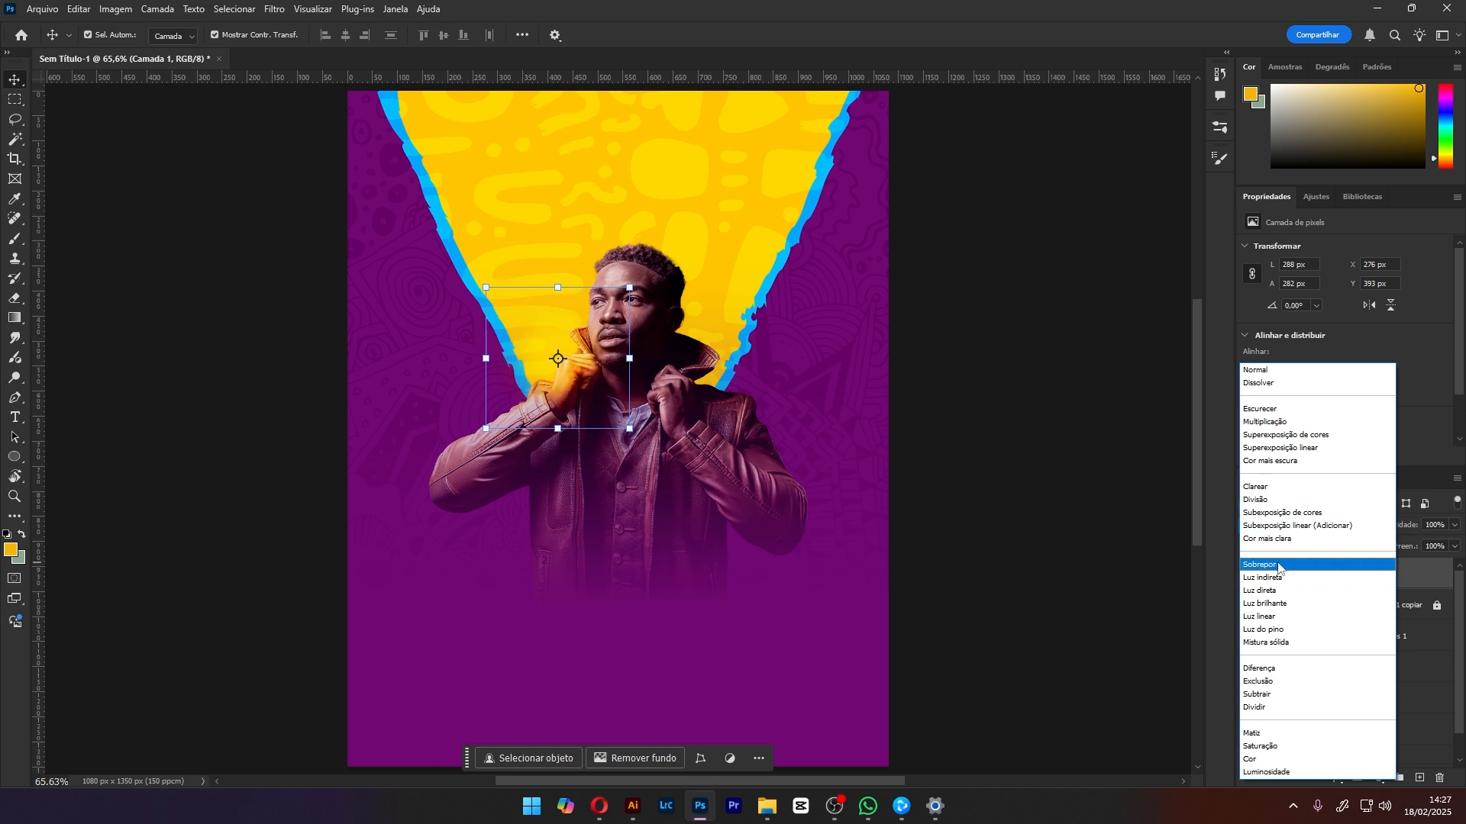
{"action": "left_click", "coordinate": [1288, 500]}
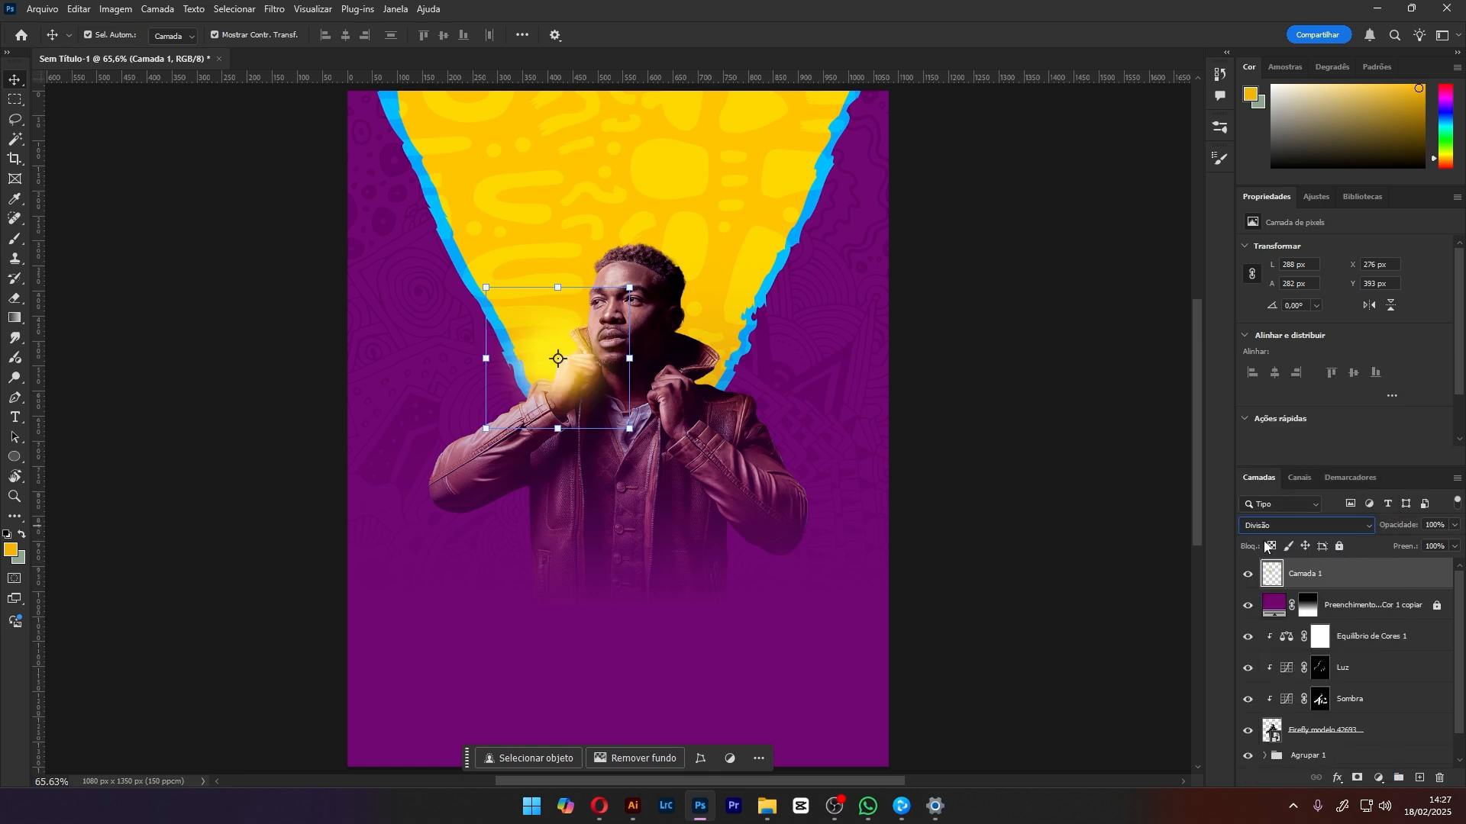
{"action": "left_click_drag", "start_coordinate": [617, 419], "coordinate": [654, 434]}
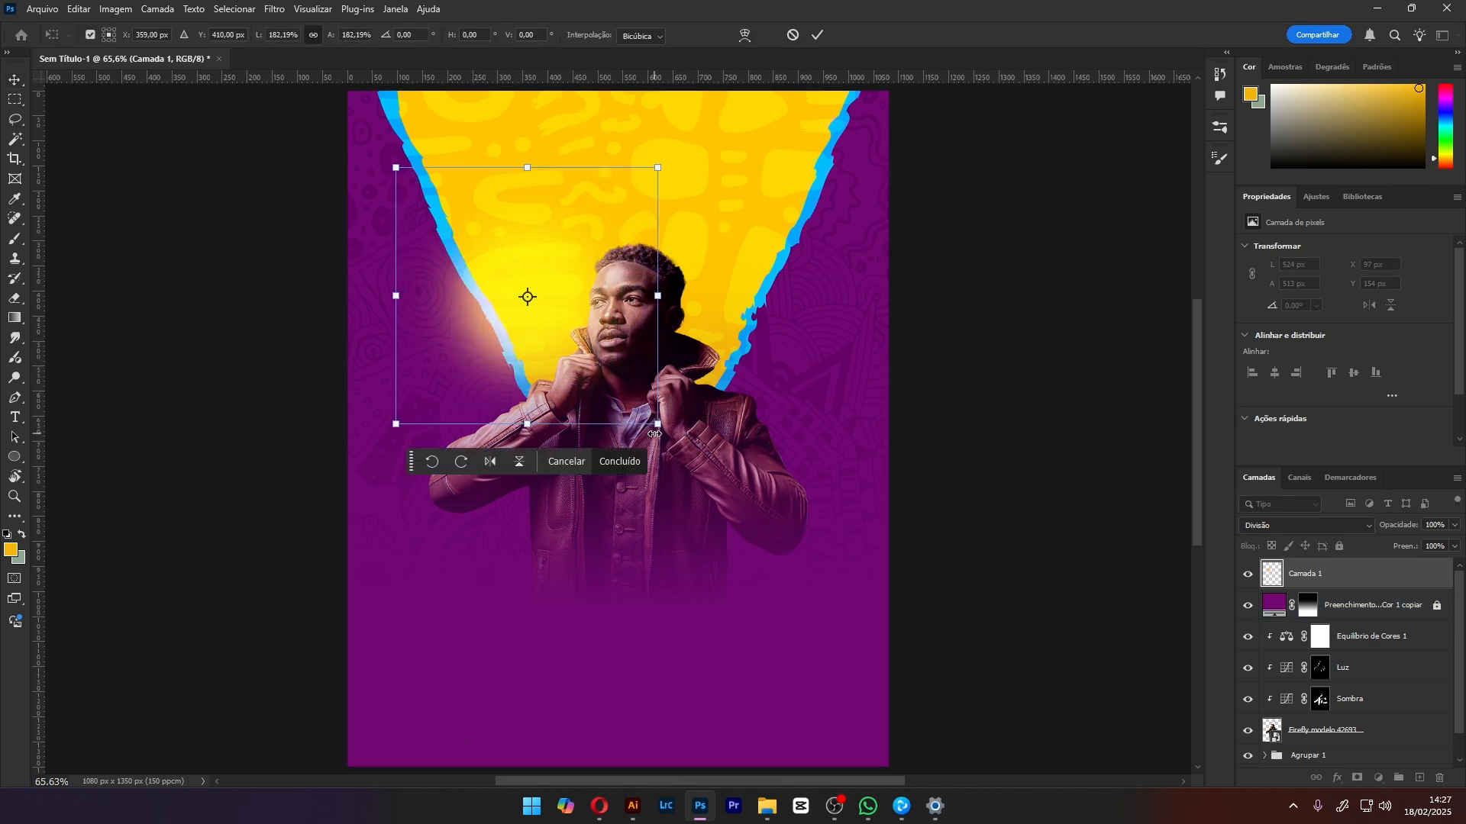
{"action": "key", "text": "Return"}
Set the glow layer's opacity to 45% and shift the glow closer over the lit side of the face
{"action": "key", "text": "2"}
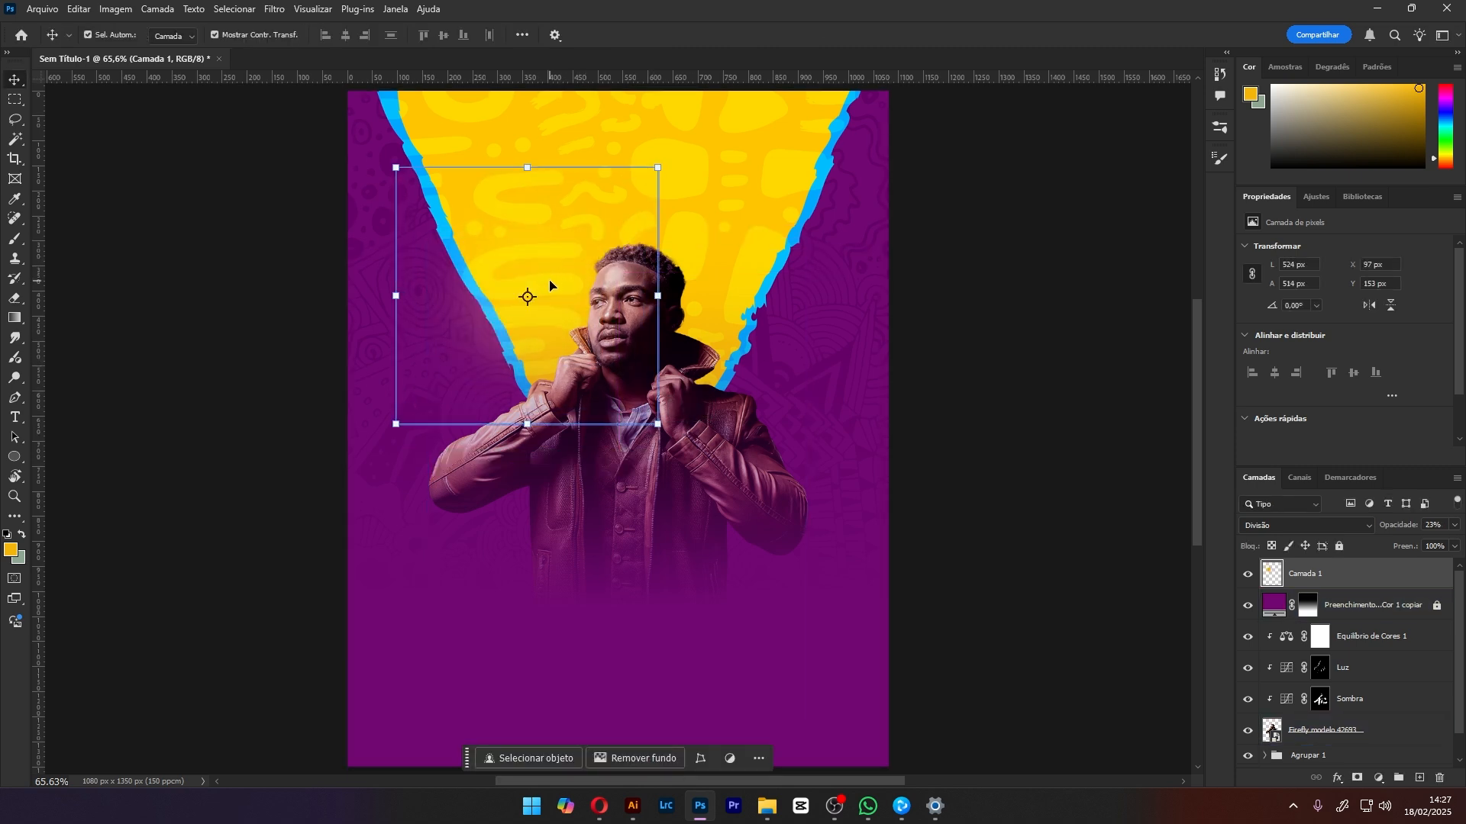
{"action": "key", "text": "4"}
{"action": "key", "text": "5"}
{"action": "left_click_drag", "start_coordinate": [588, 308], "coordinate": [592, 299]}
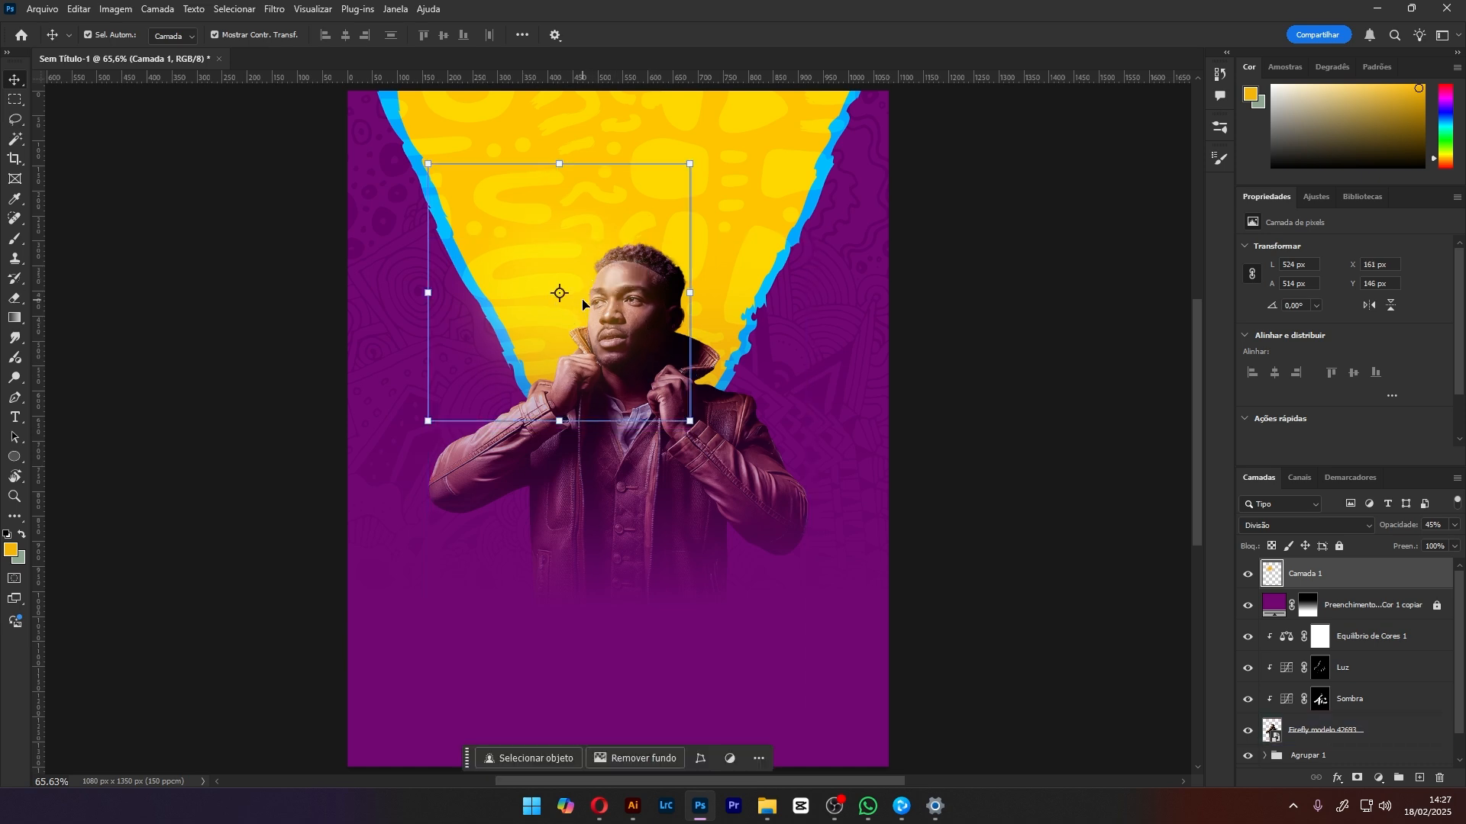
Shift the yellow glow slightly up and right to about X 170 px, Y 126 px, and choose Divisão as its blend mode
{"action": "left_click_drag", "start_coordinate": [582, 292], "coordinate": [588, 283]}
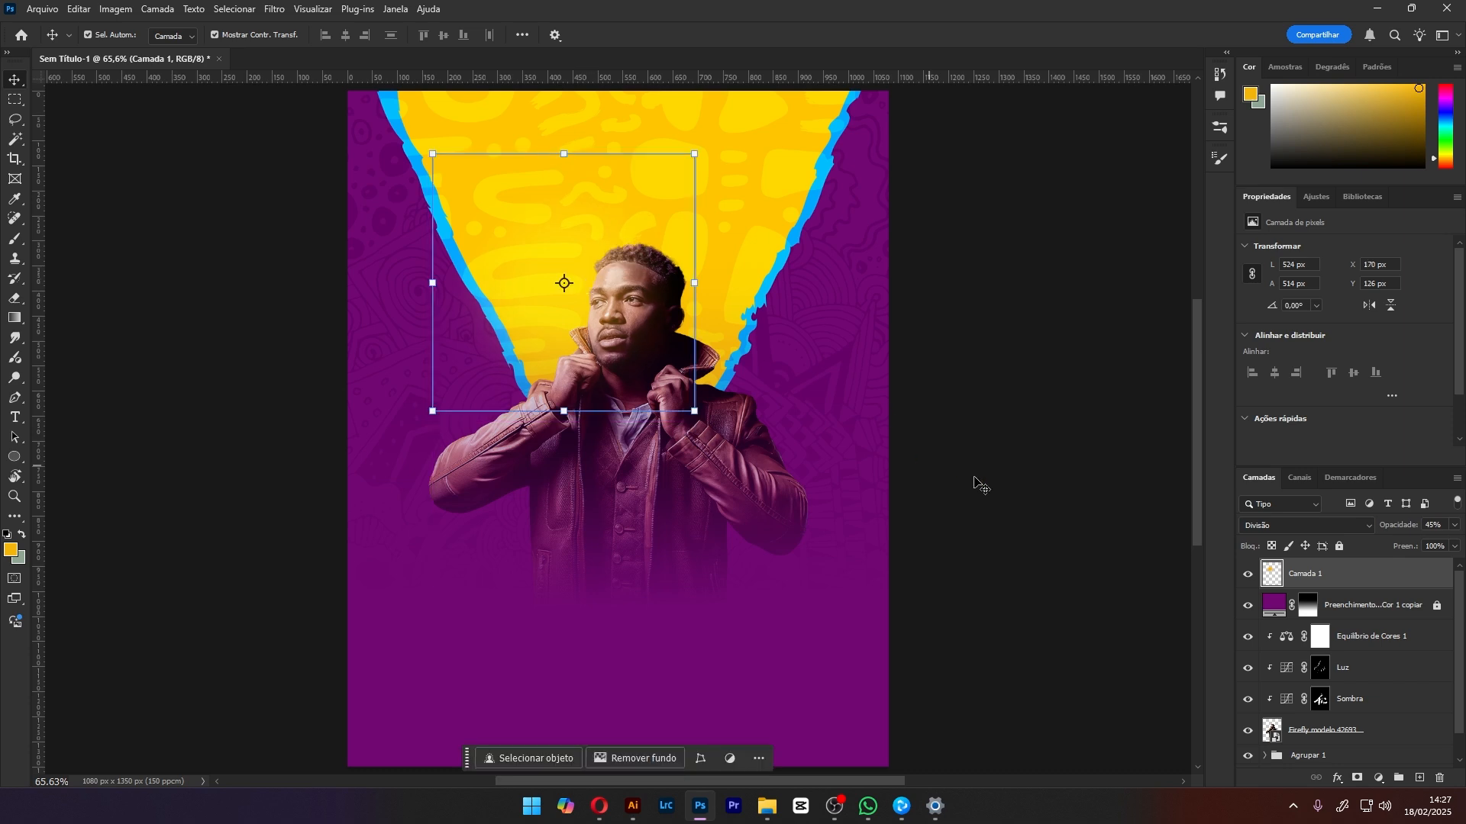
{"action": "left_click", "coordinate": [1305, 527]}
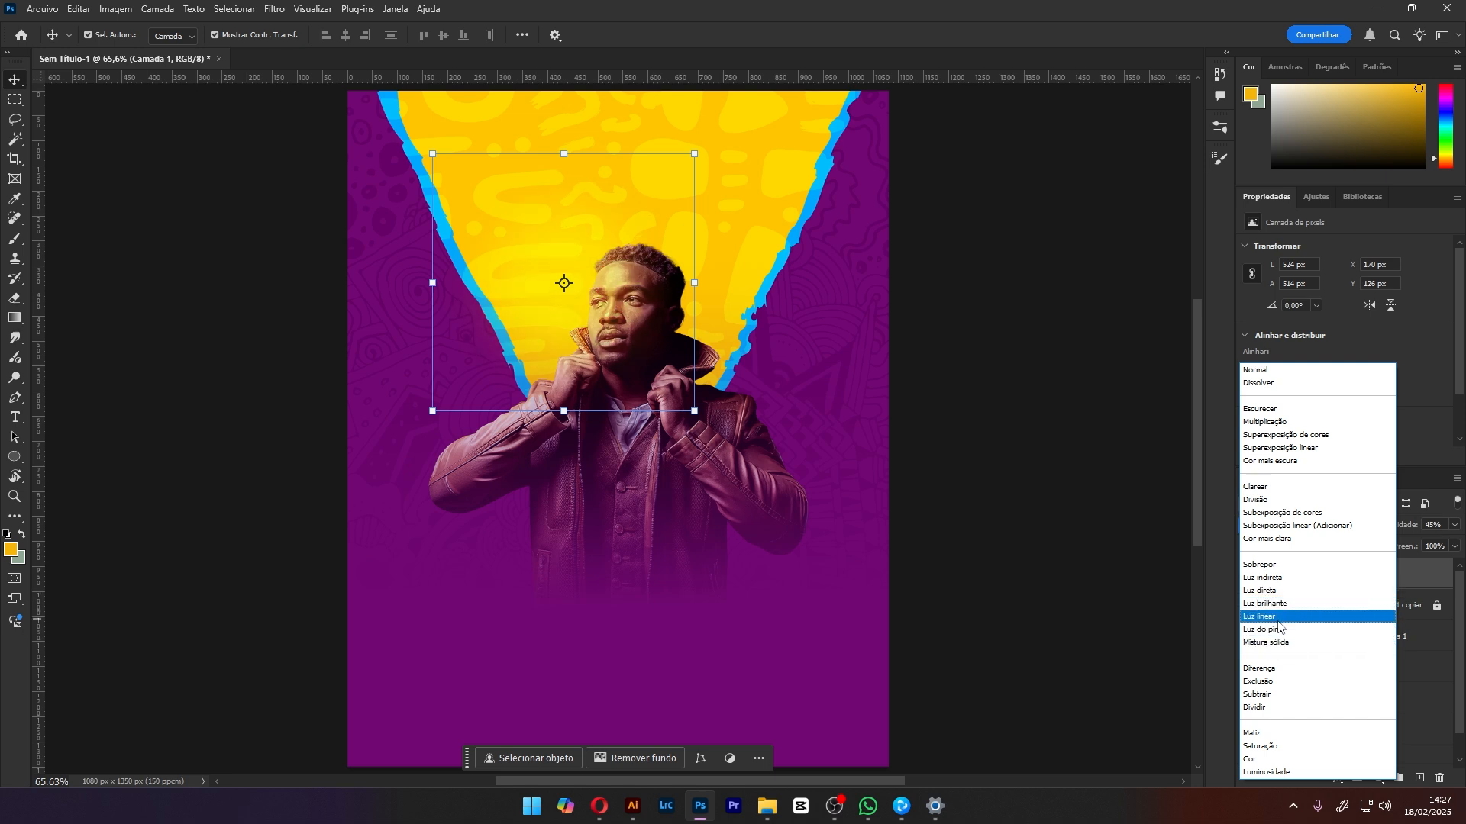
{"action": "left_click", "coordinate": [1267, 500]}
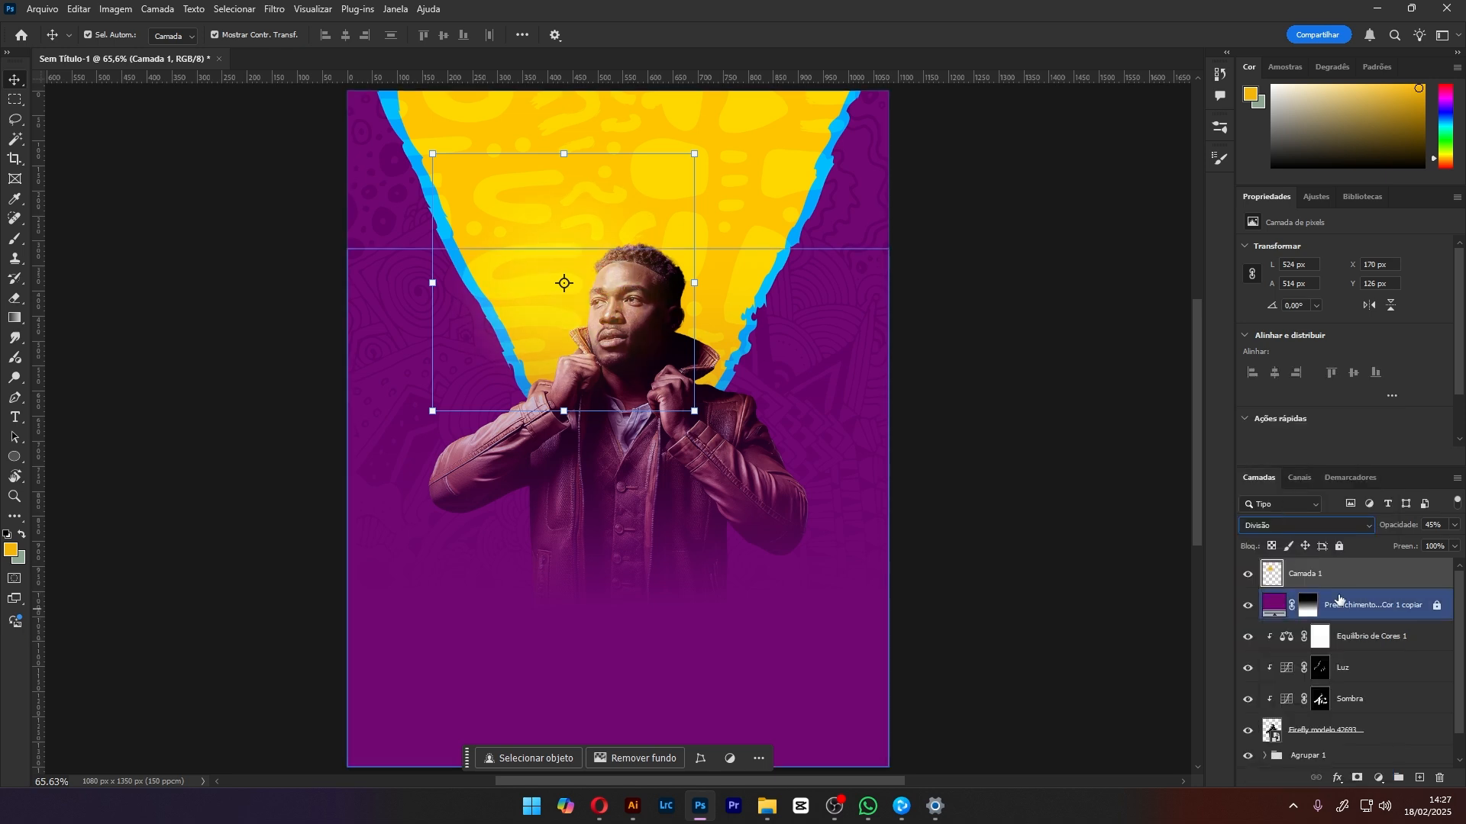
On a new top layer, dab a soft glow in the background's purple over the model's left-side elbow and set its blend mode to Divisão
{"action": "left_click", "coordinate": [1419, 777]}
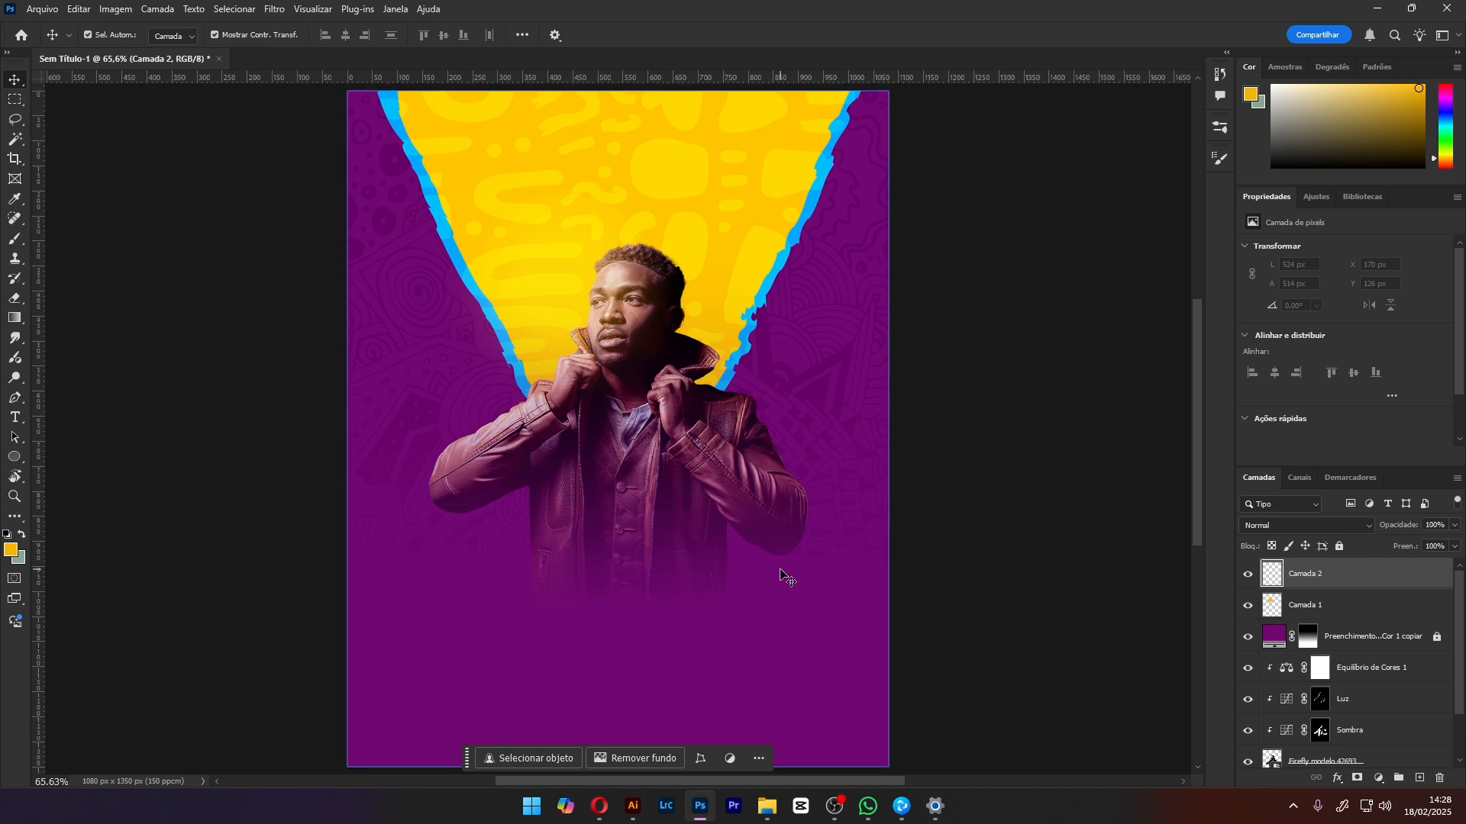
{"action": "key", "text": "b"}
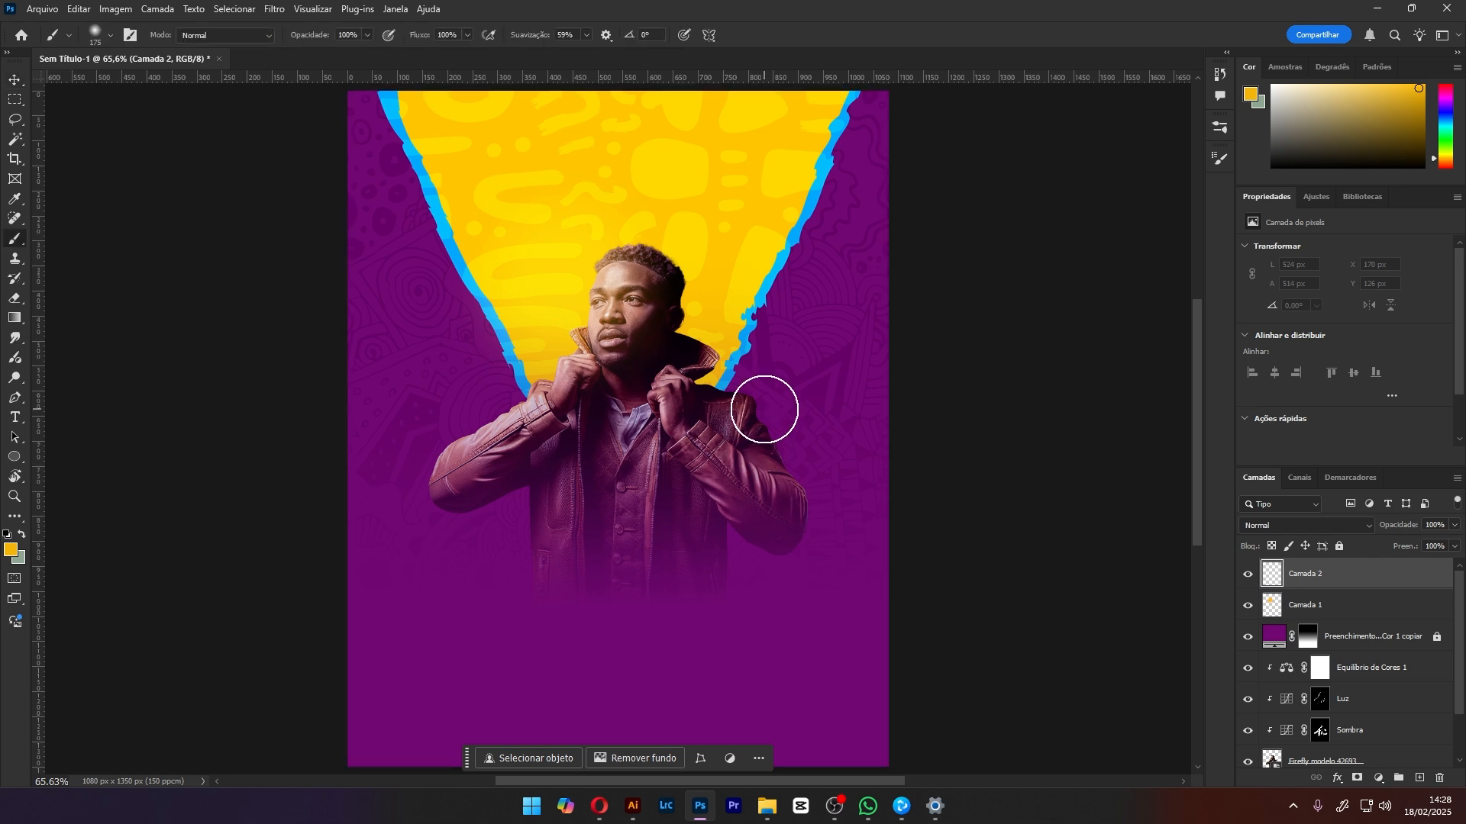
{"action": "left_click", "coordinate": [785, 561], "text": "alt"}
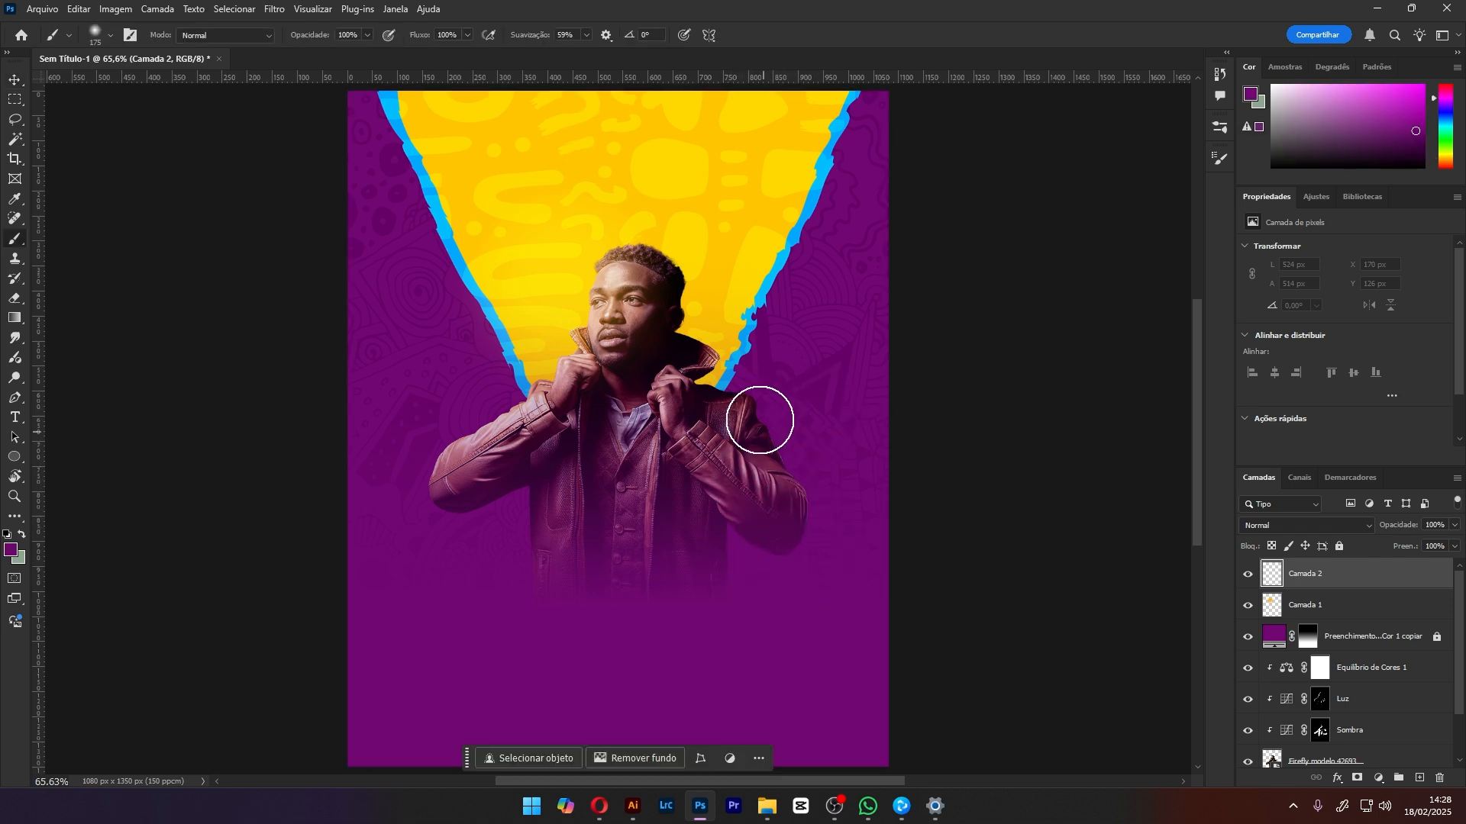
{"action": "left_click", "coordinate": [458, 436]}
{"action": "left_click", "coordinate": [1279, 526]}
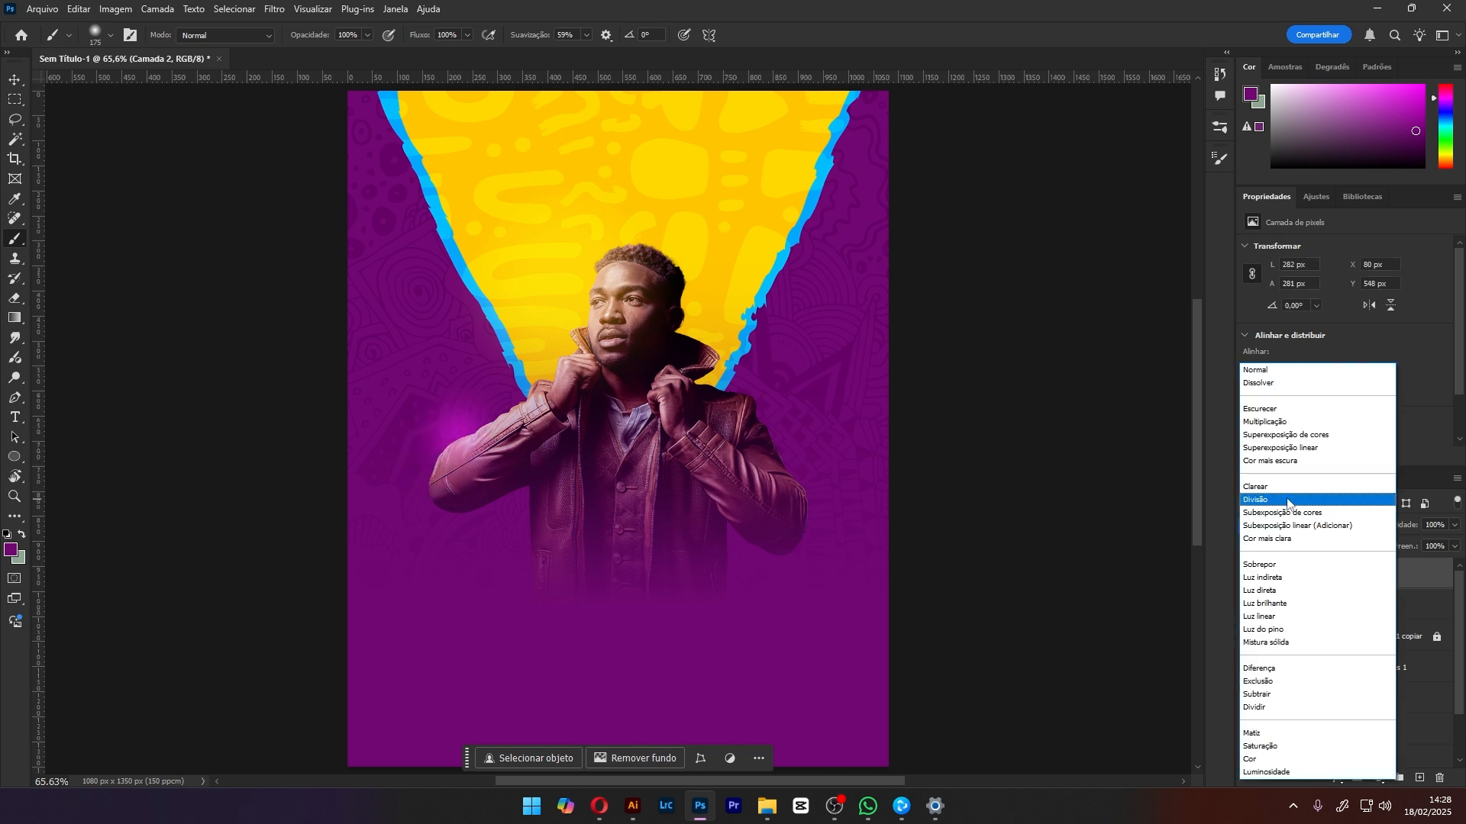
{"action": "left_click", "coordinate": [1283, 506]}
Enlarge the purple glow to about 616 × 613 px, shift it up between the arm and the triangle edge, and reduce its opacity
{"action": "left_click", "coordinate": [15, 80]}
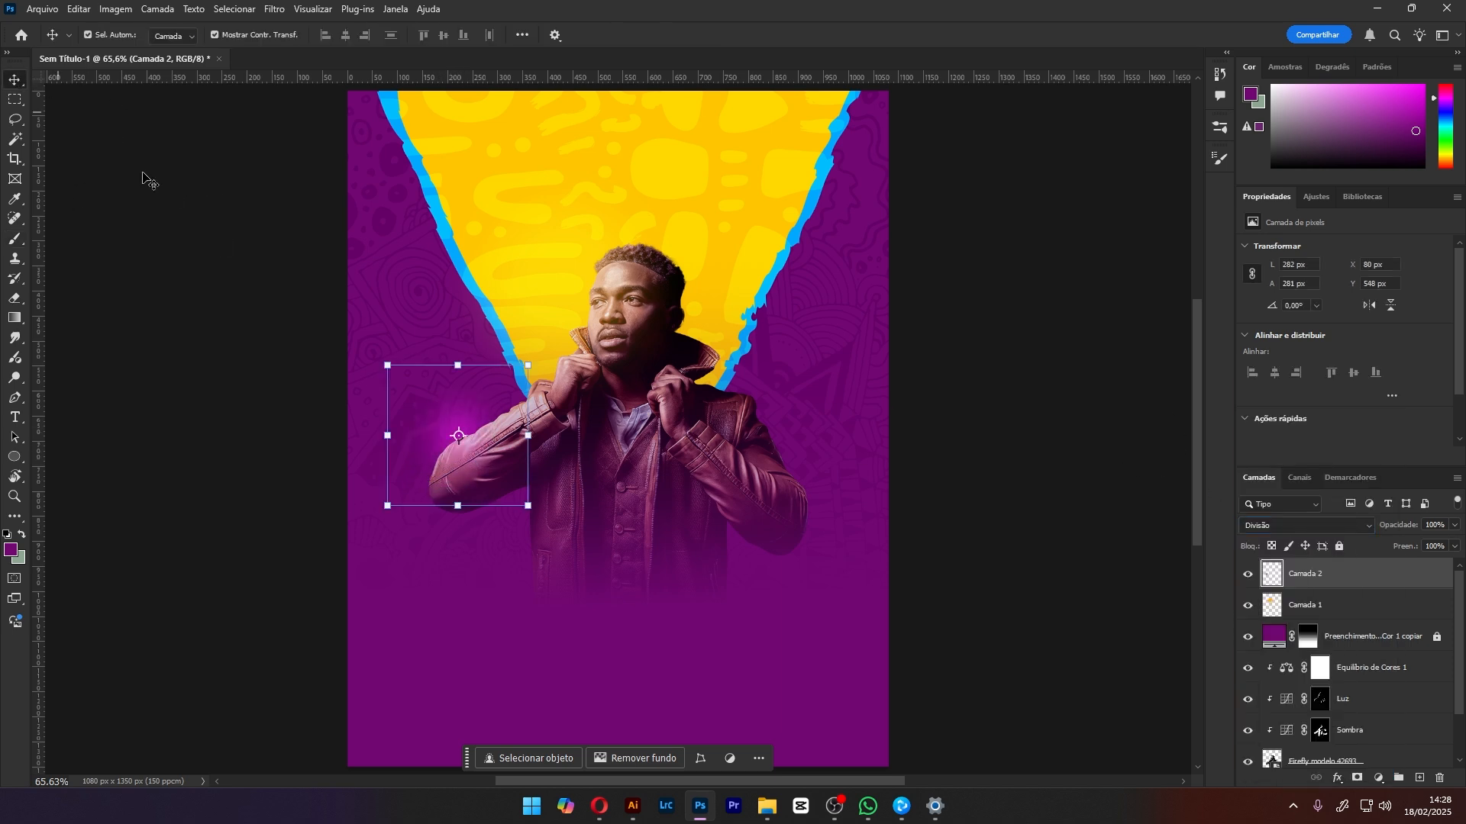
{"action": "mouse_move", "coordinate": [524, 508]}
{"action": "left_mouse_down"}
{"action": "mouse_move", "coordinate": [607, 597]}
{"action": "mouse_move", "coordinate": [521, 449]}
{"action": "mouse_move", "coordinate": [549, 427]}
{"action": "left_mouse_up"}
{"action": "key", "text": "Return"}
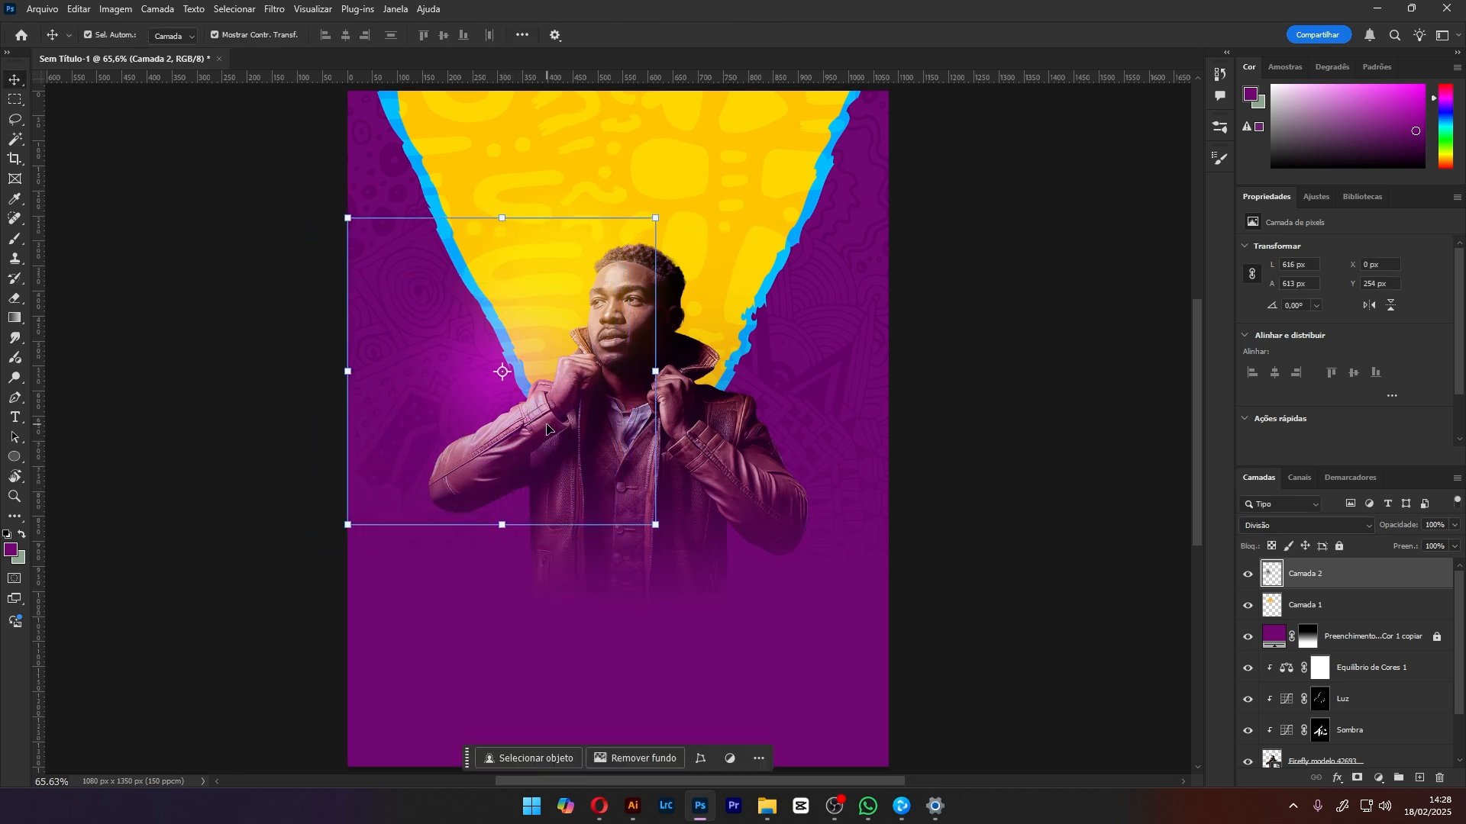
{"action": "key", "text": "2"}
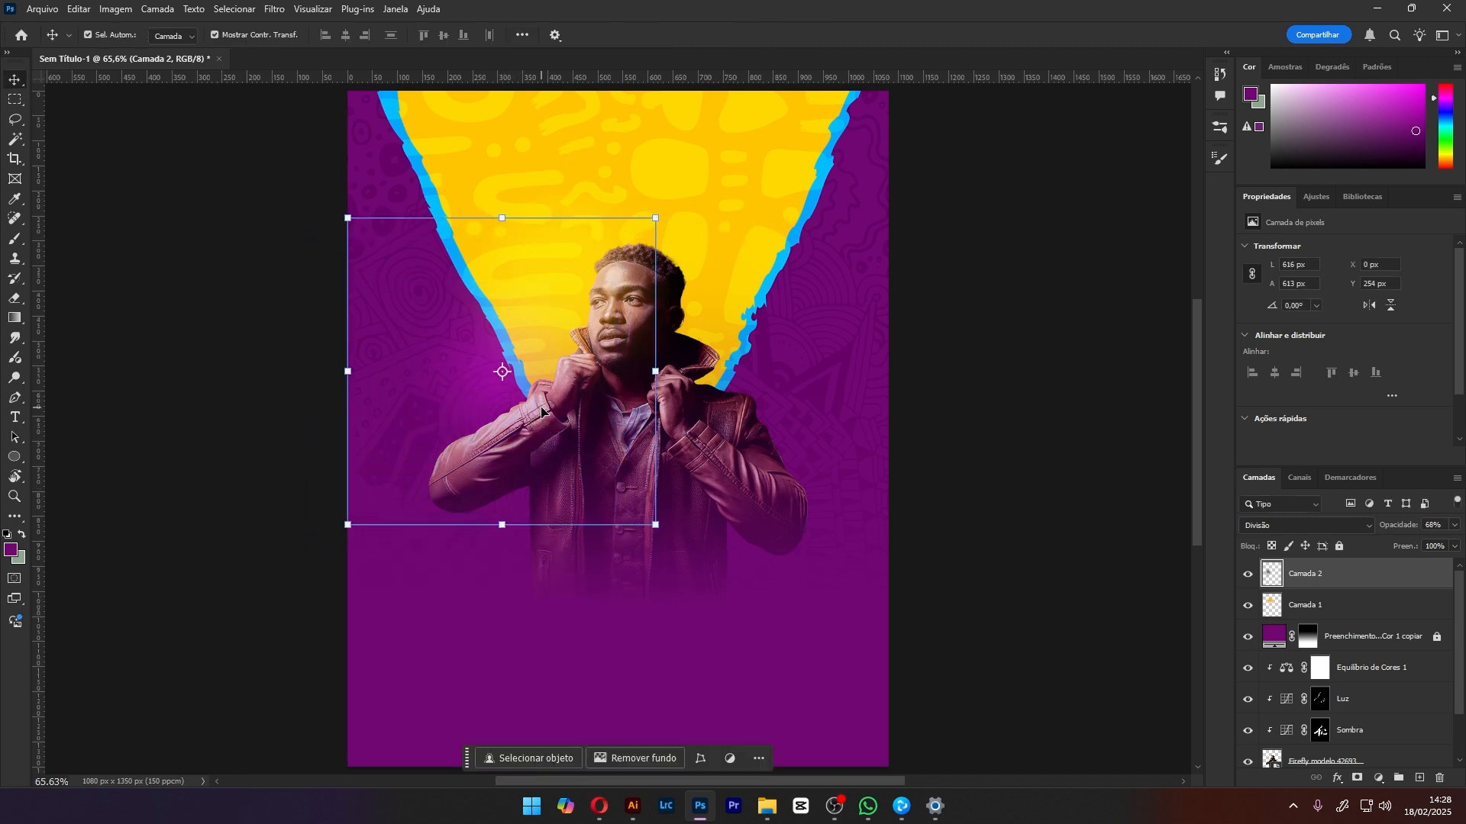
{"action": "key", "text": "0"}
Duplicate the purple glow beside the model's opposite arm and duplicate the yellow glow up and right over the head
{"action": "left_click_drag", "start_coordinate": [481, 389], "coordinate": [808, 478]}
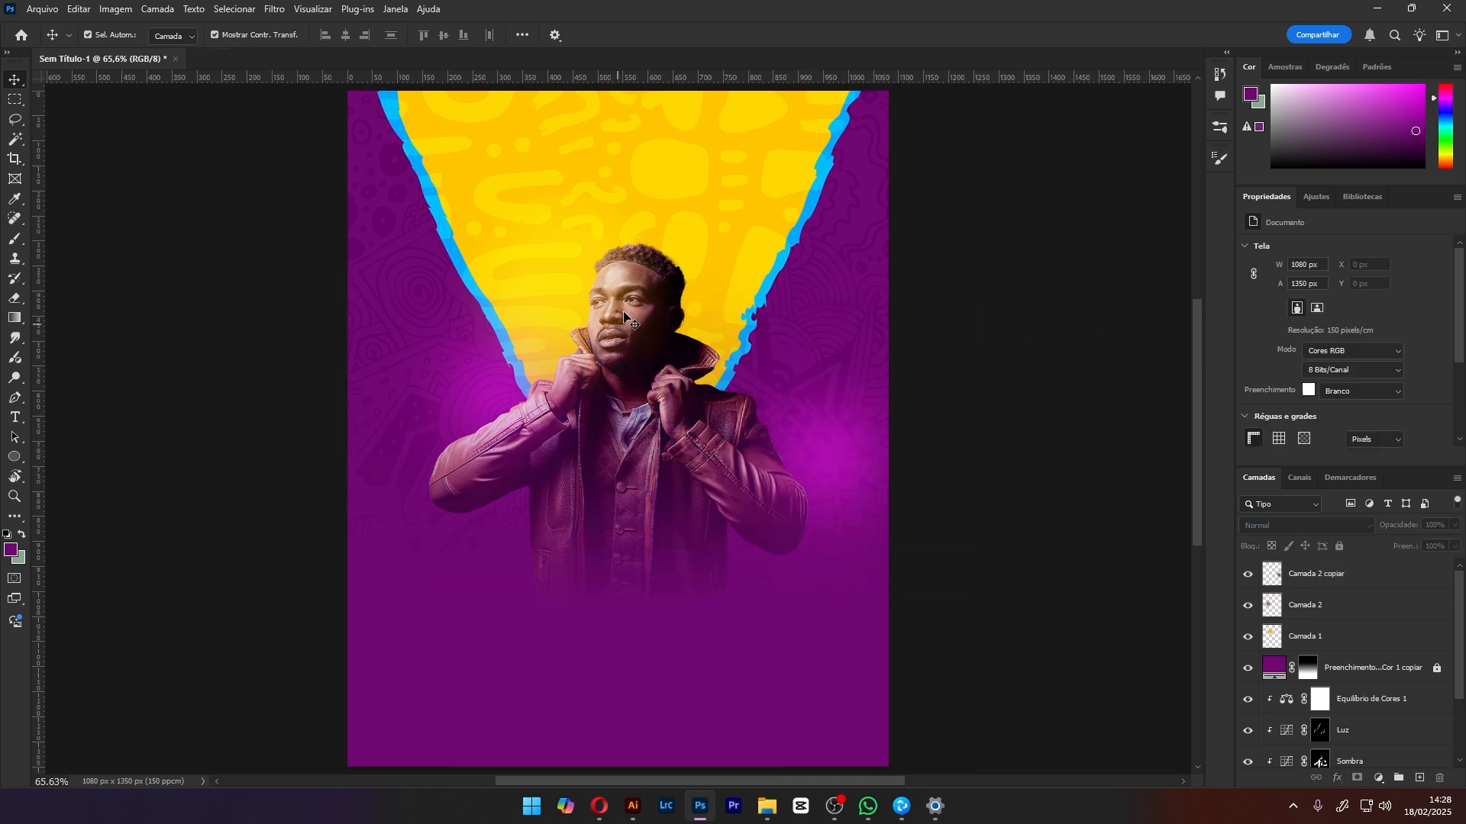
{"action": "left_click", "coordinate": [611, 284]}
{"action": "left_click_drag", "start_coordinate": [576, 290], "coordinate": [701, 223]}
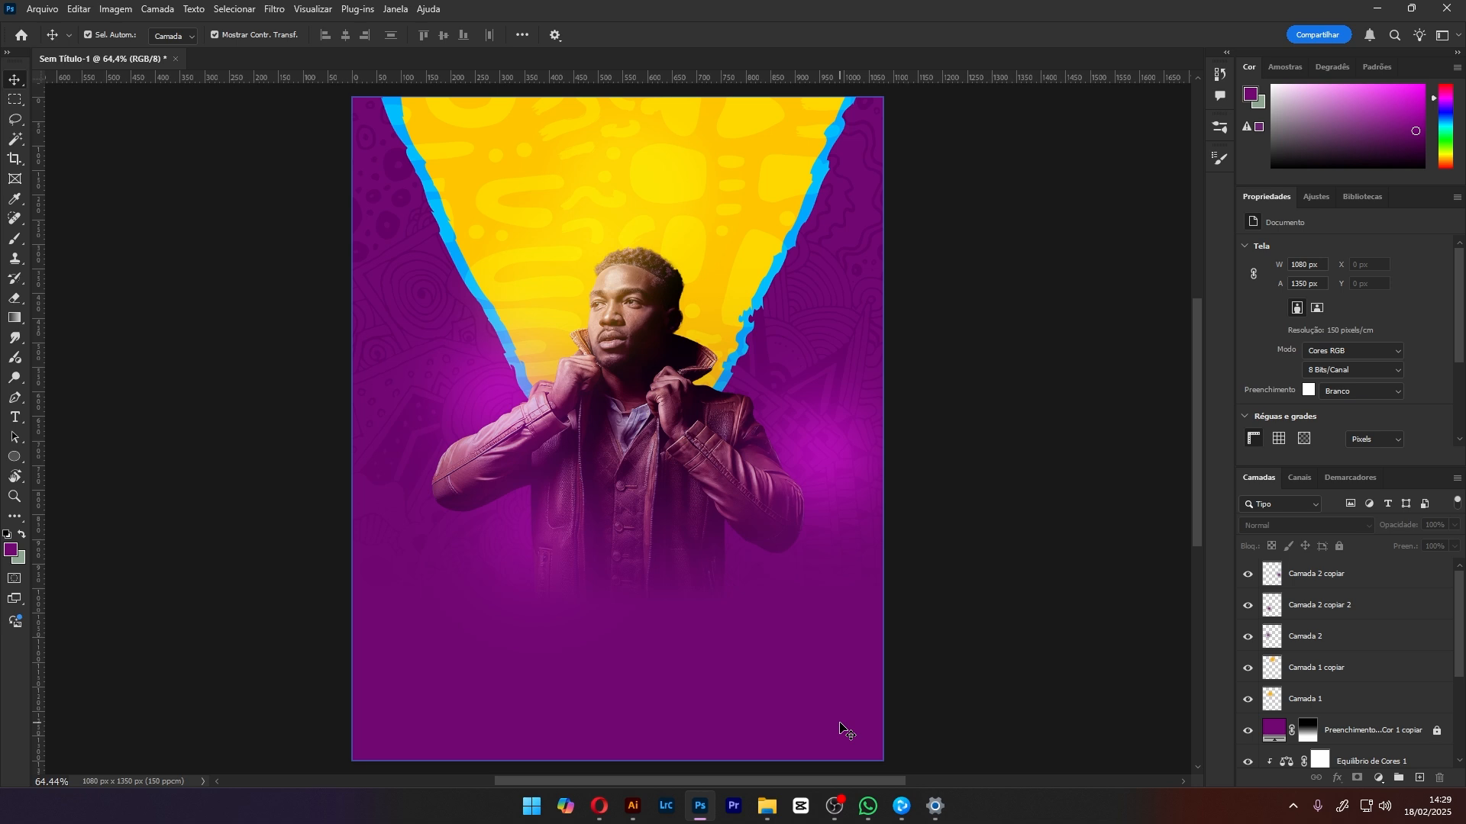
Choose the Tinta Áspera brush from the brush presets at 150 px
{"action": "left_click", "coordinate": [15, 239]}
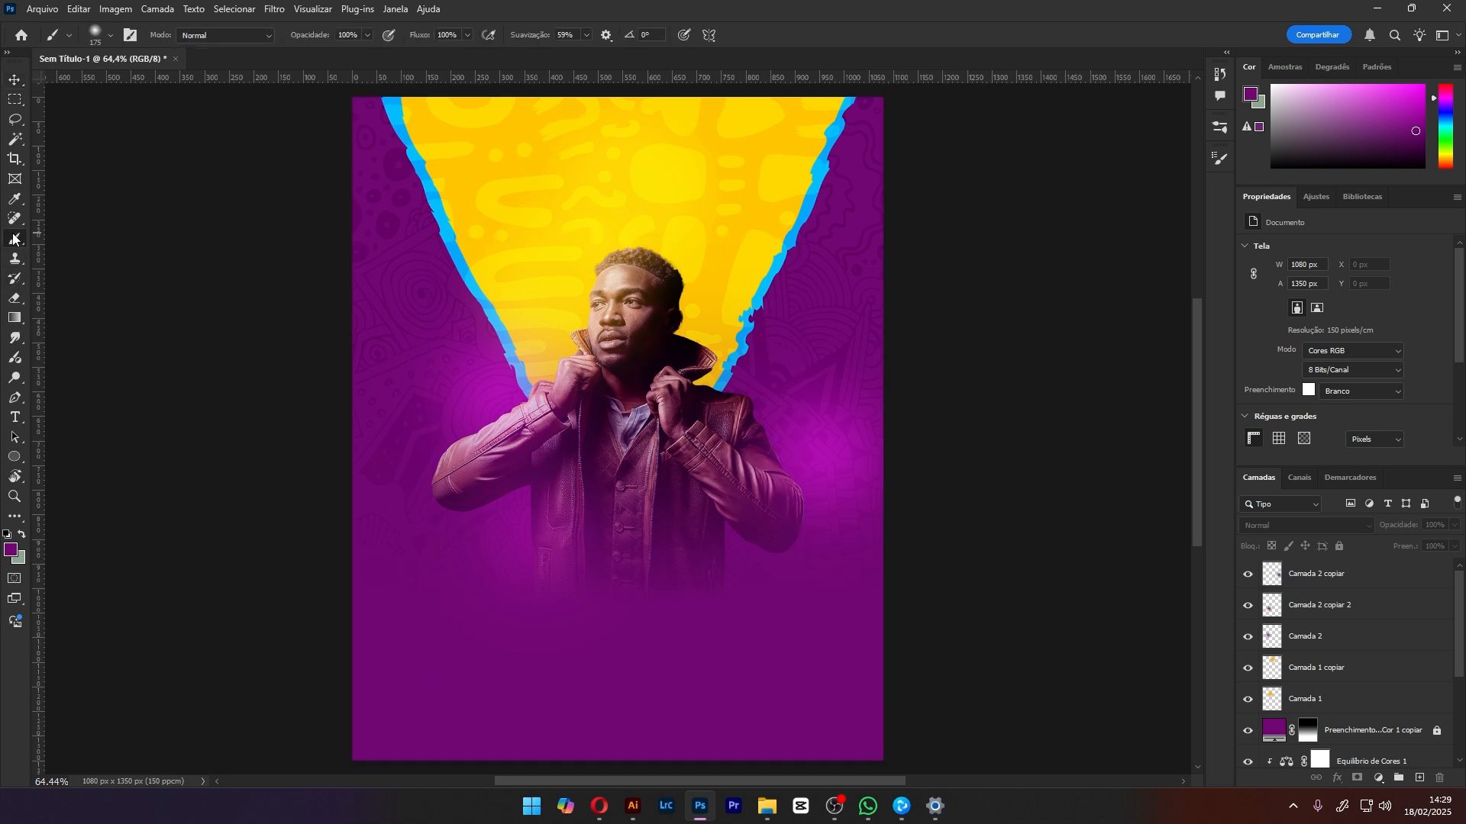
{"action": "left_click", "coordinate": [113, 33]}
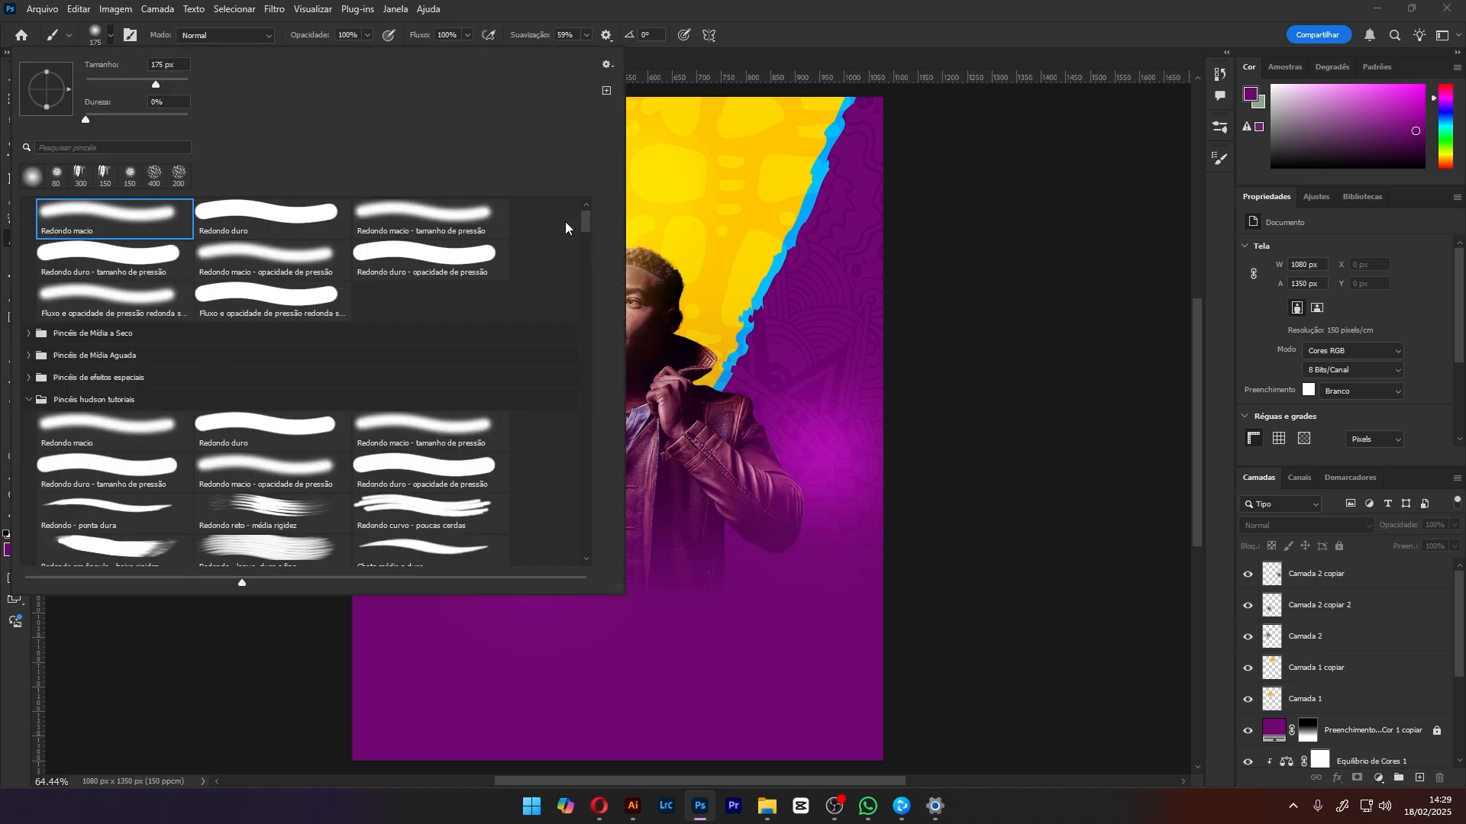
{"action": "left_click_drag", "start_coordinate": [590, 218], "coordinate": [587, 519]}
{"action": "left_click", "coordinate": [124, 520]}
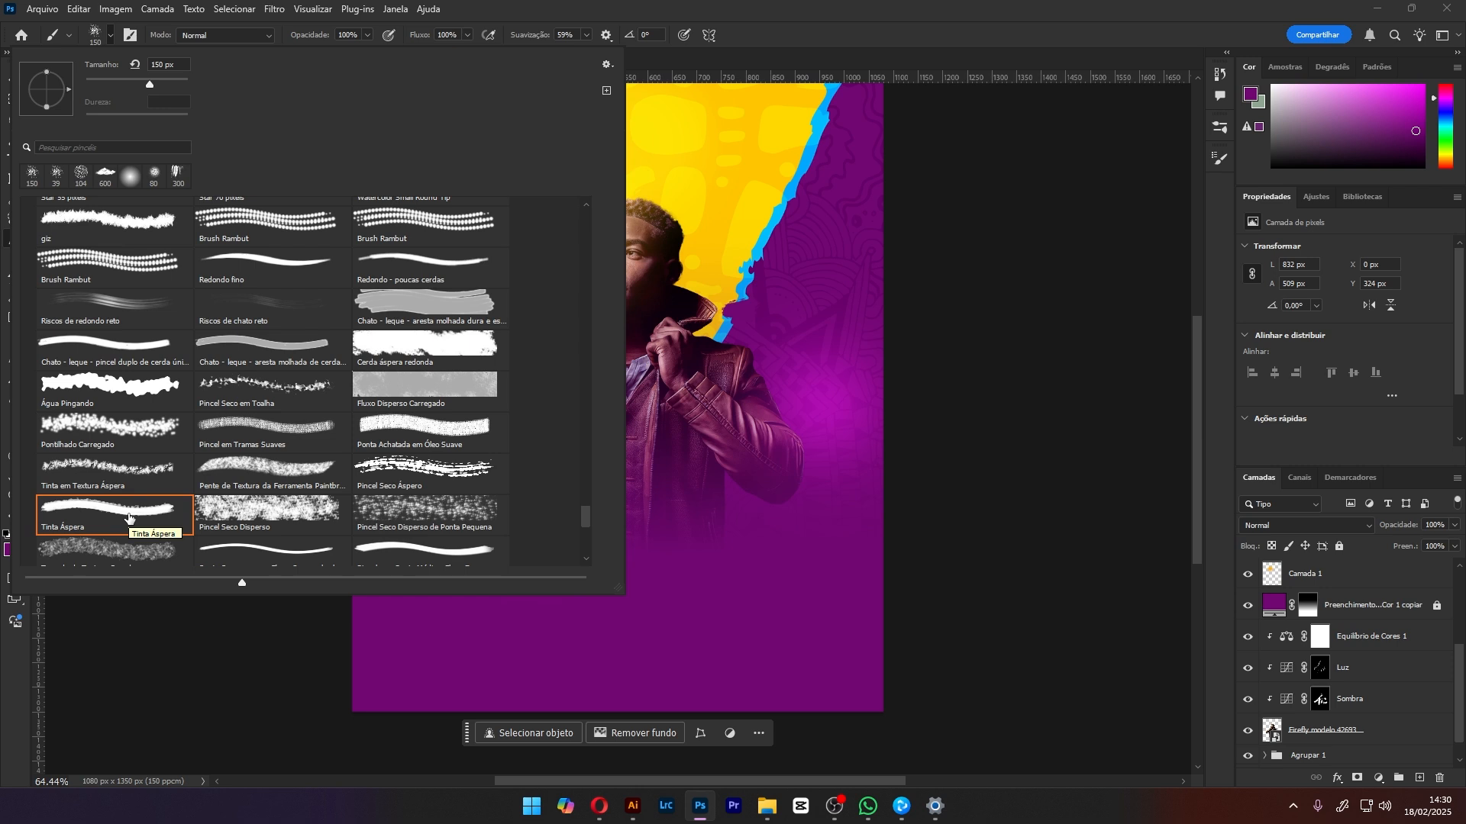
On a new layer, paint a rough stroke about 81 × 511 px along the poster's left edge in yellow sampled from the triangle
{"action": "left_click", "coordinate": [1328, 574]}
{"action": "left_click", "coordinate": [1417, 777]}
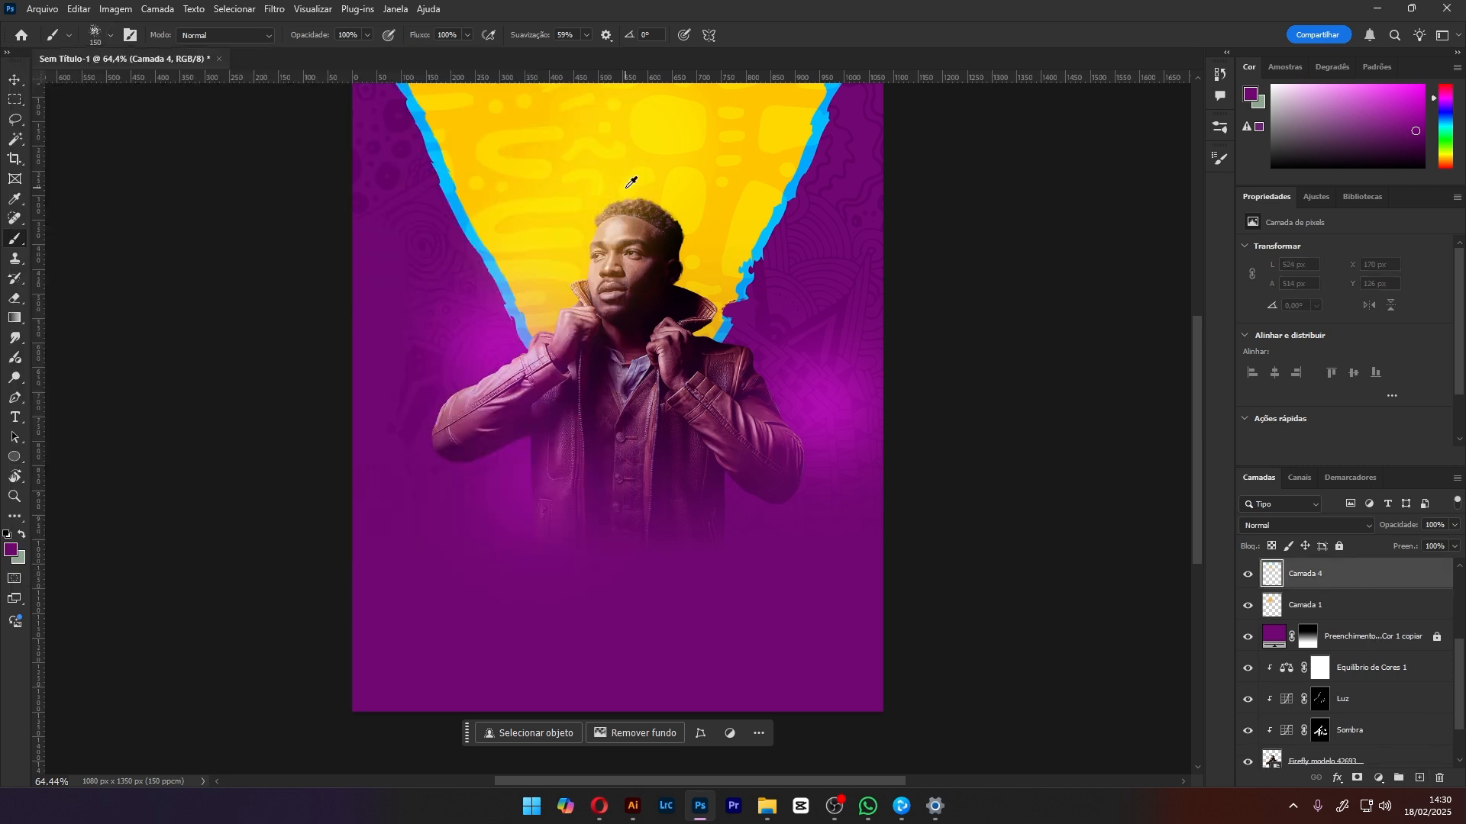
{"action": "left_click", "coordinate": [699, 229], "text": "alt"}
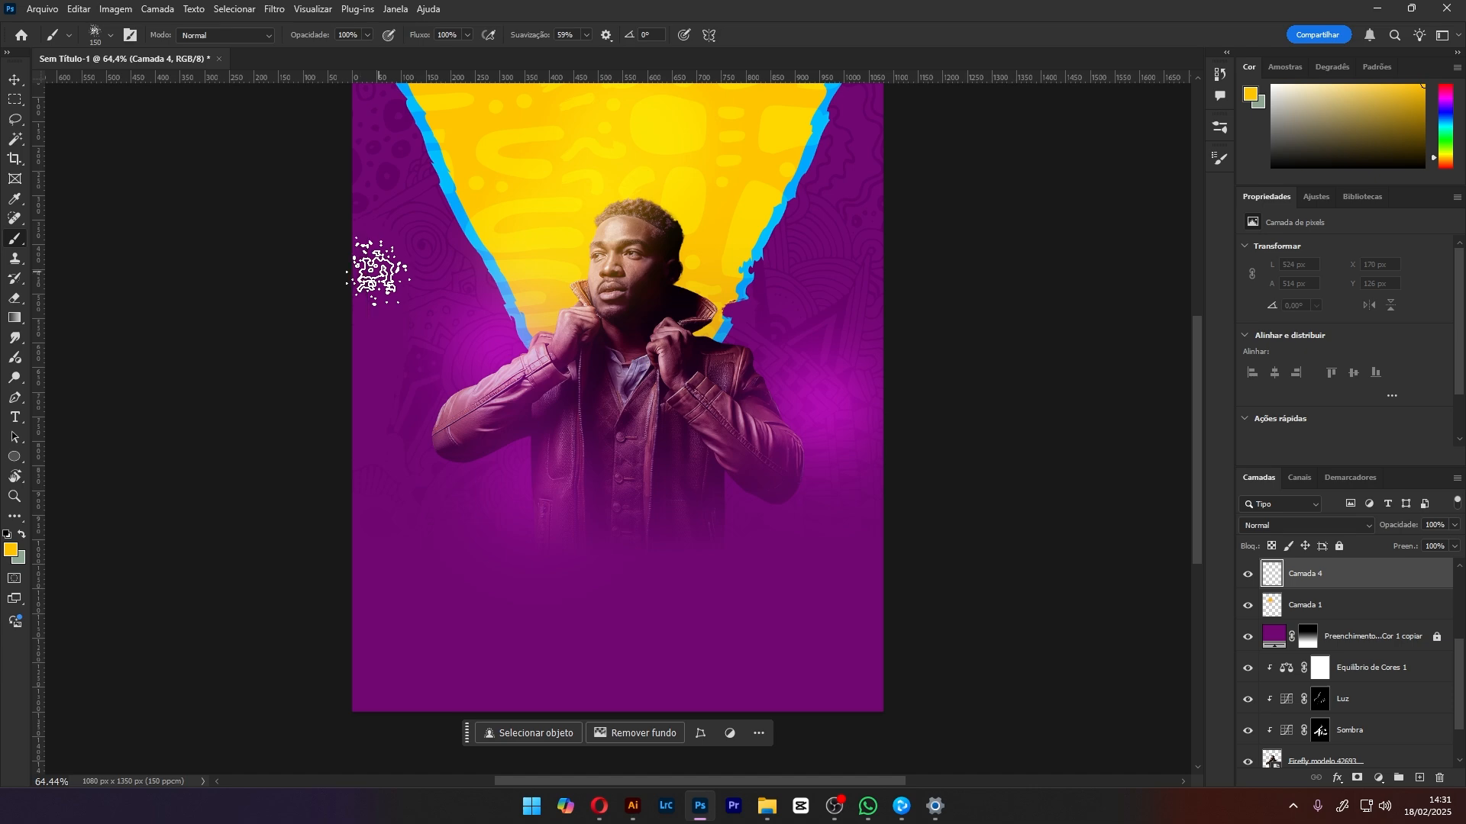
{"action": "key", "text": "r"}
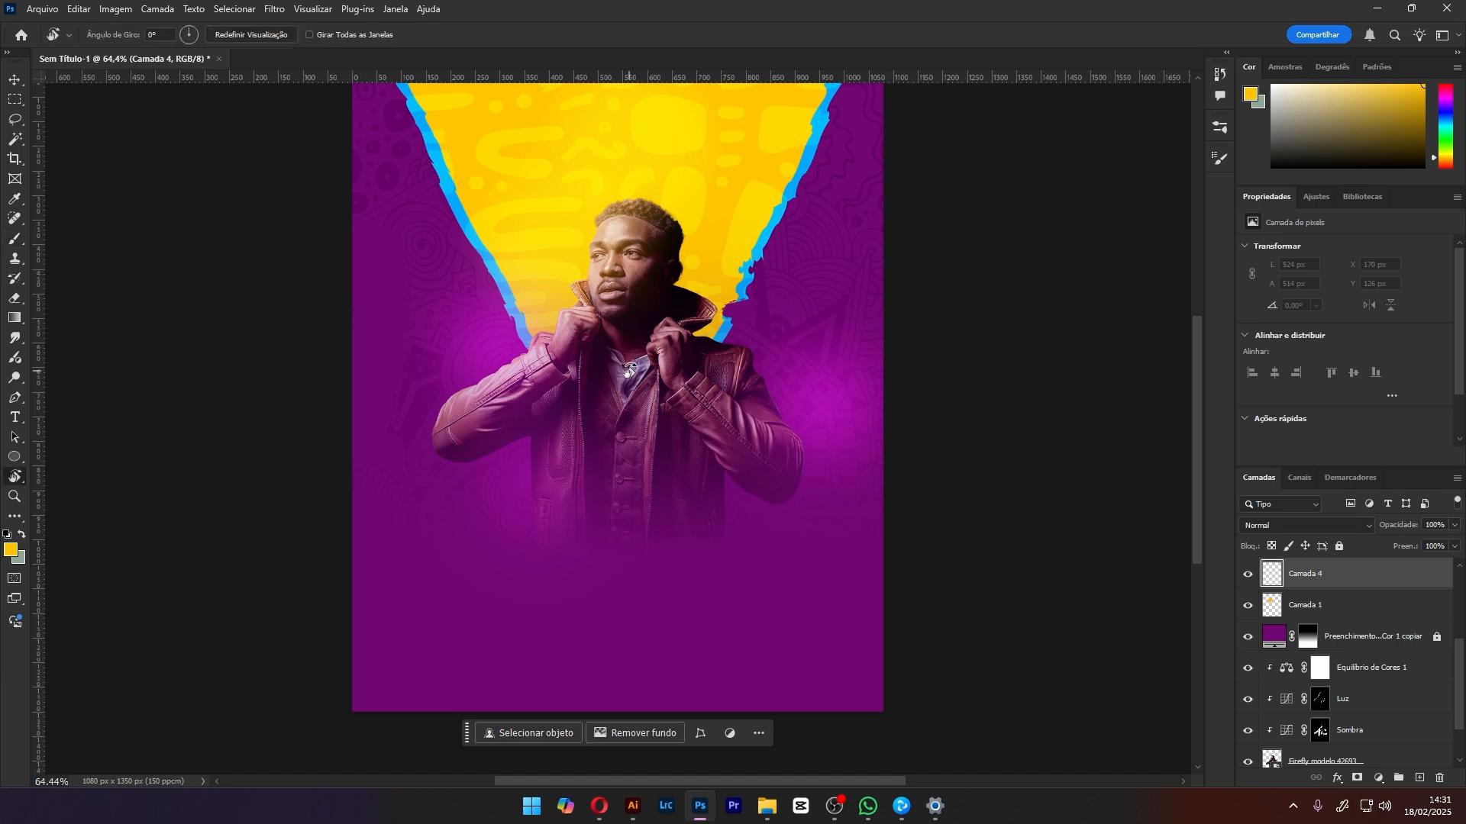
{"action": "mouse_move", "coordinate": [377, 273]}
{"action": "left_mouse_down"}
{"action": "mouse_move", "coordinate": [338, 488]}
{"action": "mouse_move", "coordinate": [506, 692]}
{"action": "mouse_move", "coordinate": [321, 756]}
{"action": "mouse_move", "coordinate": [121, 788]}
{"action": "left_mouse_up"}
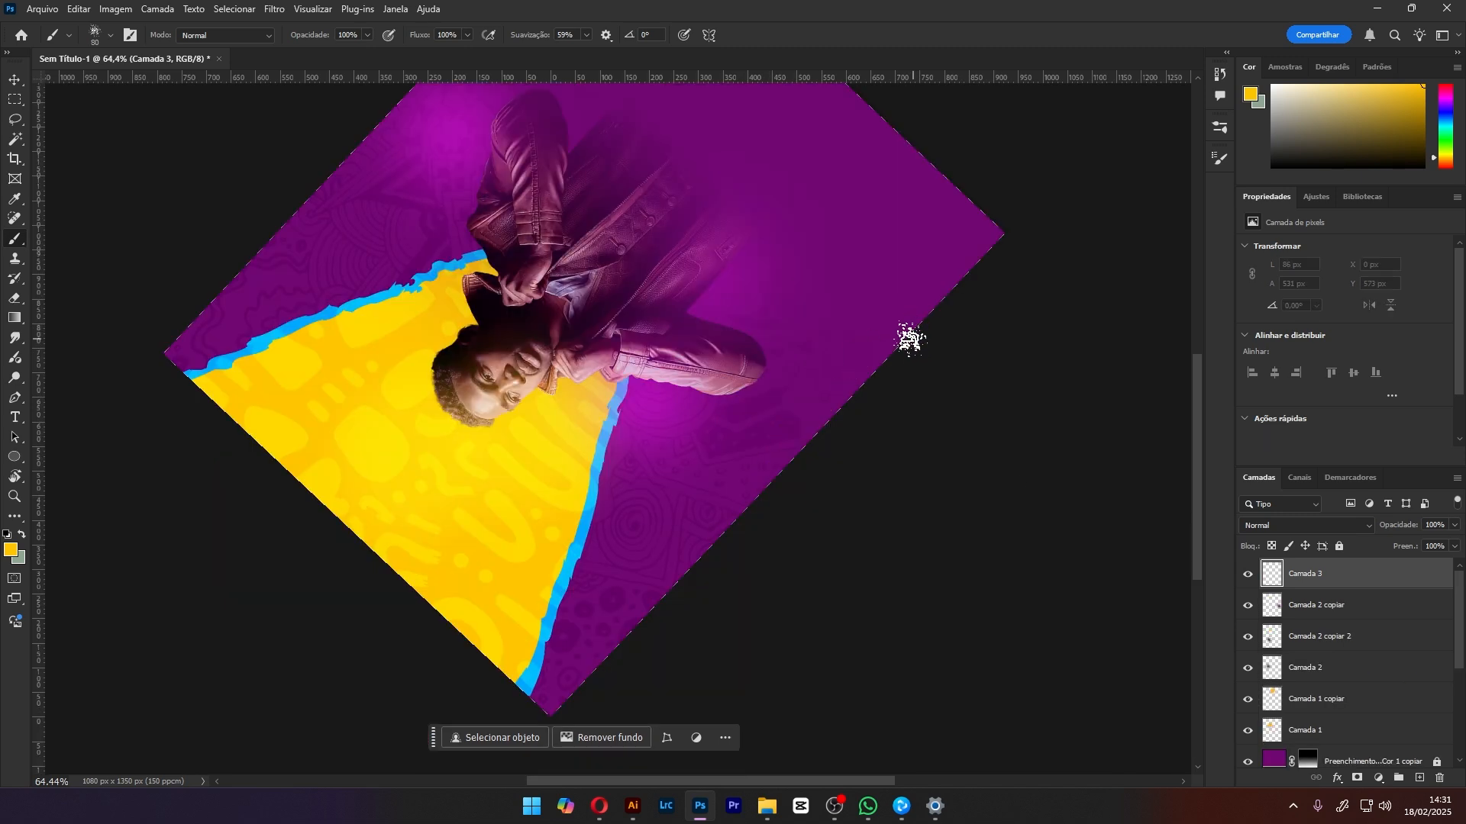
{"action": "left_click_drag", "start_coordinate": [906, 337], "coordinate": [734, 497]}
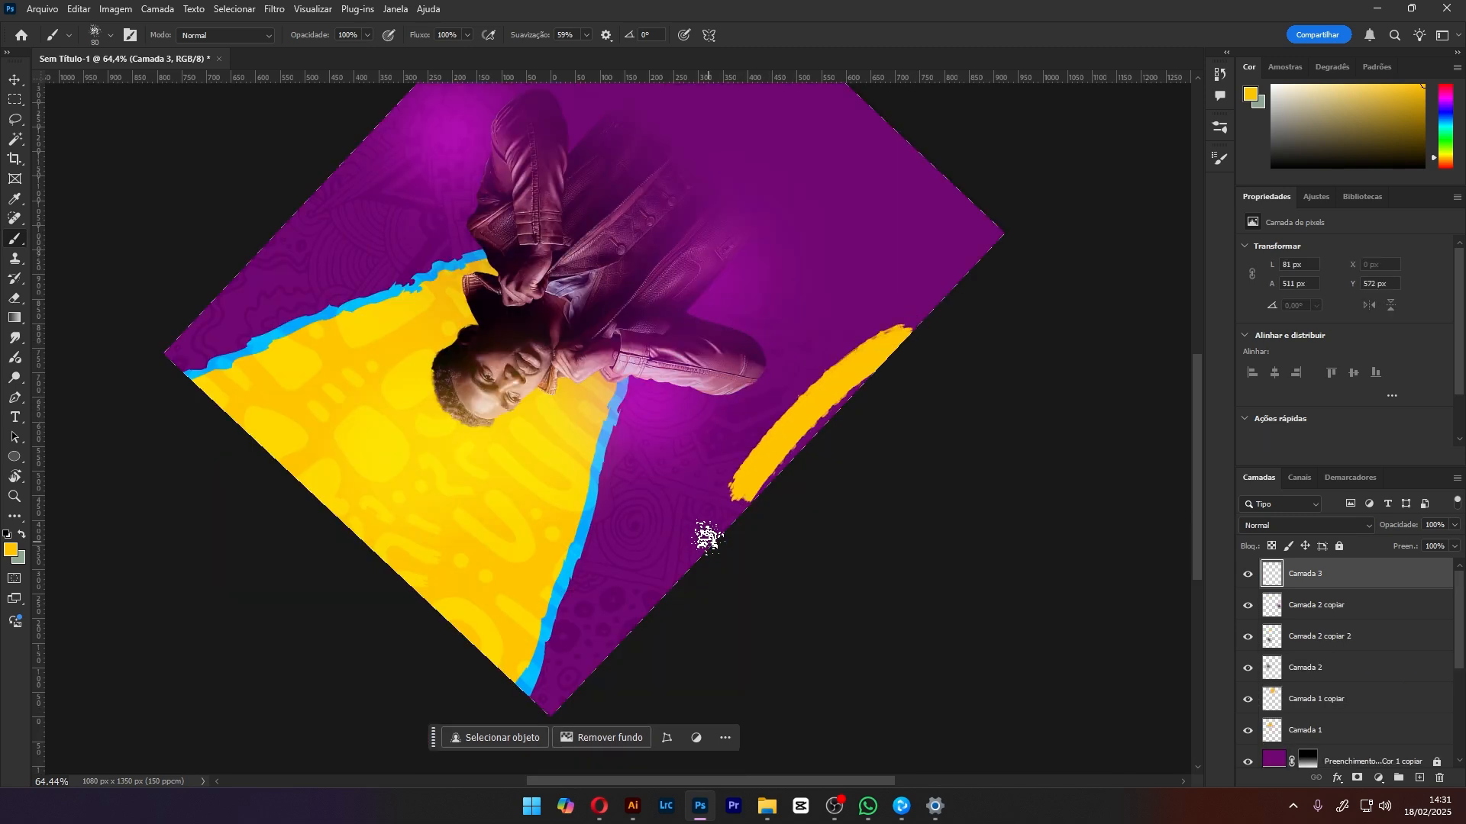
Scale the yellow edge stroke to about 140% and position it against the poster's left edge
{"action": "left_click", "coordinate": [15, 81]}
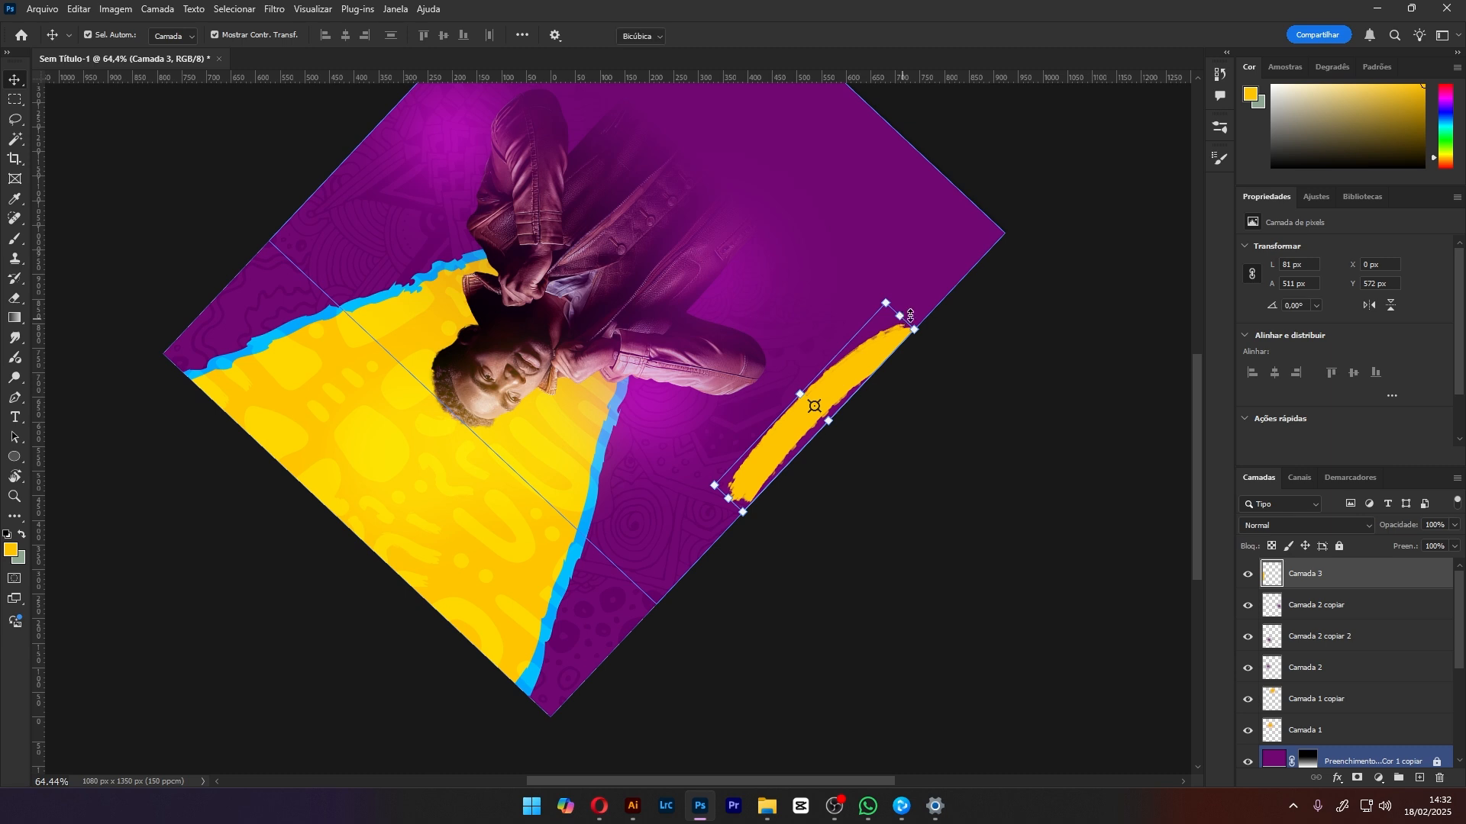
{"action": "left_click_drag", "start_coordinate": [911, 314], "coordinate": [981, 275]}
{"action": "left_click_drag", "start_coordinate": [833, 389], "coordinate": [822, 406]}
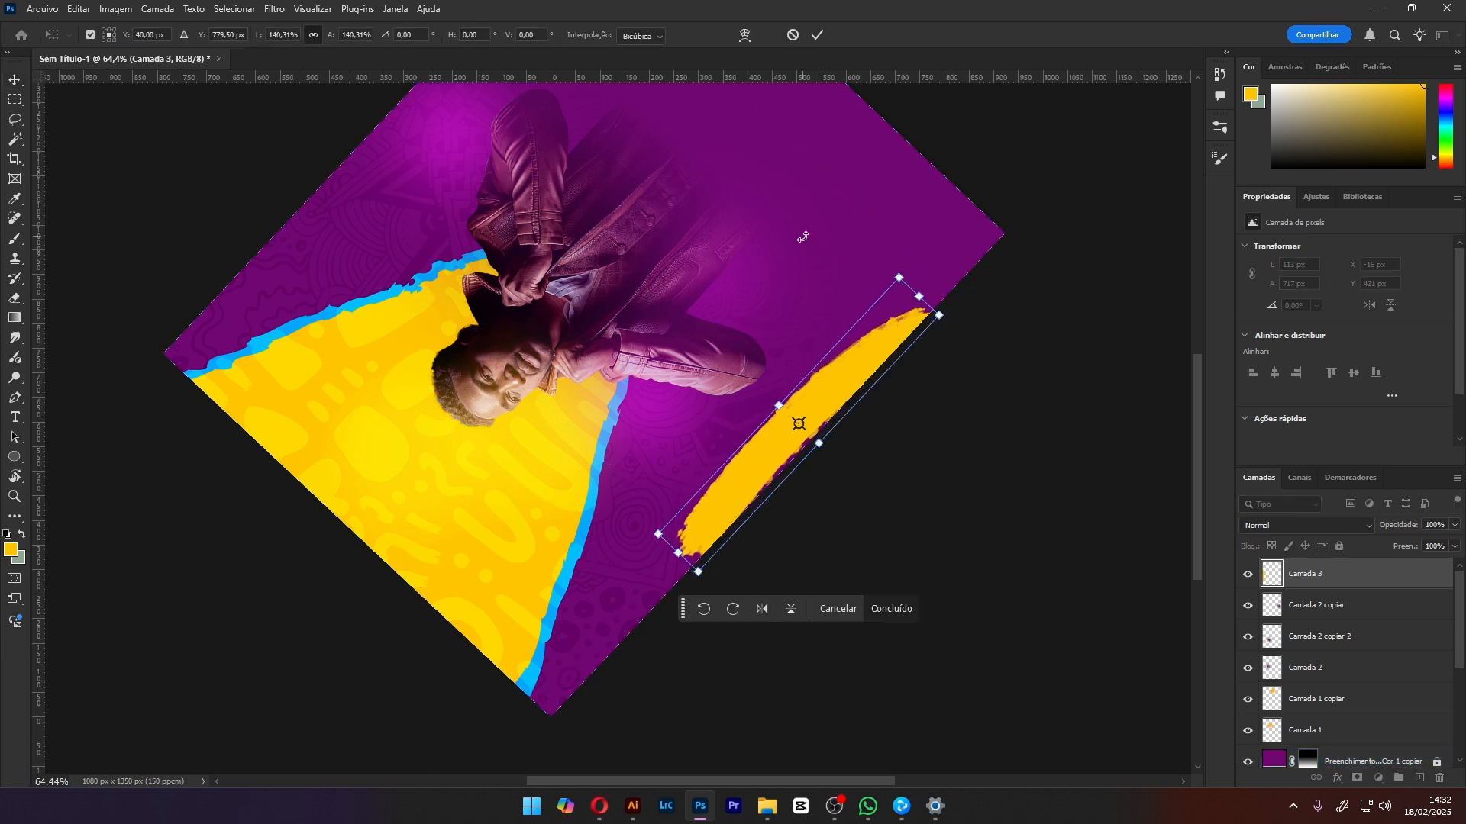
{"action": "key", "text": "Return"}
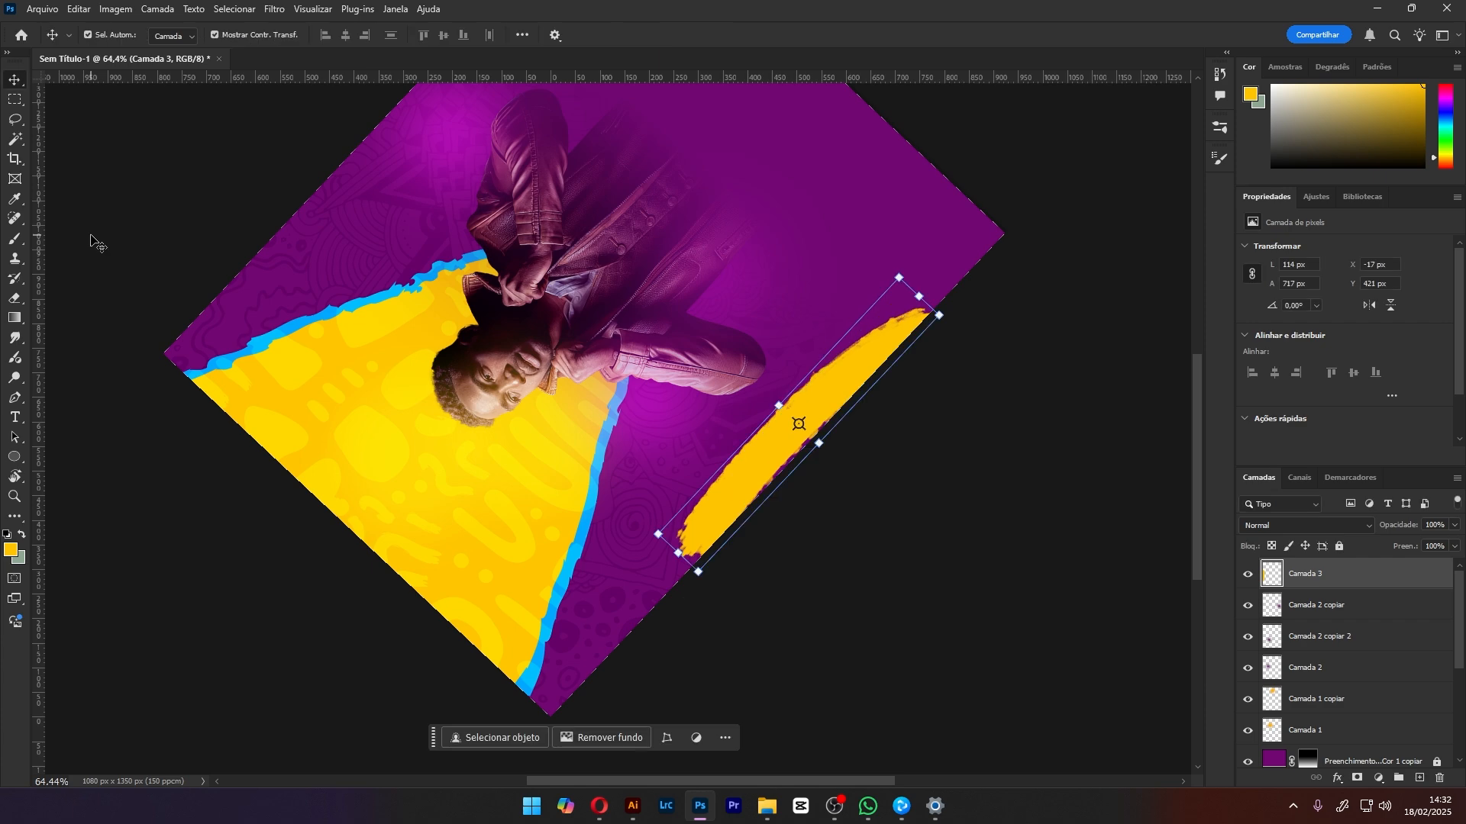
Duplicate the yellow stroke, flip the copy horizontally and place it against the poster's right edge at the same height
{"action": "key", "text": "r"}
{"action": "left_click_drag", "start_coordinate": [313, 198], "coordinate": [877, 405]}
{"action": "left_click", "coordinate": [14, 81]}
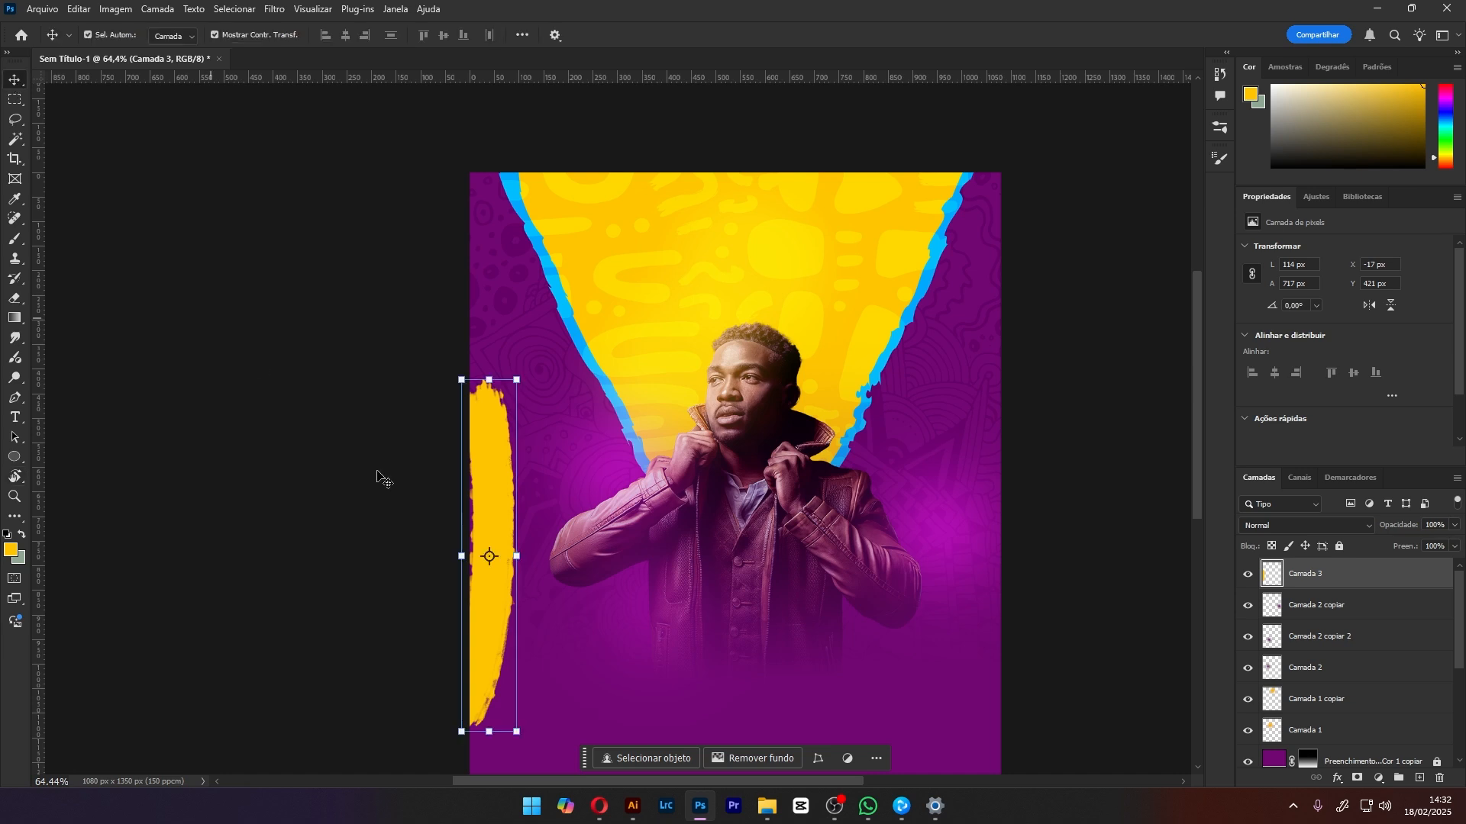
{"action": "key", "text": "ctrl+j"}
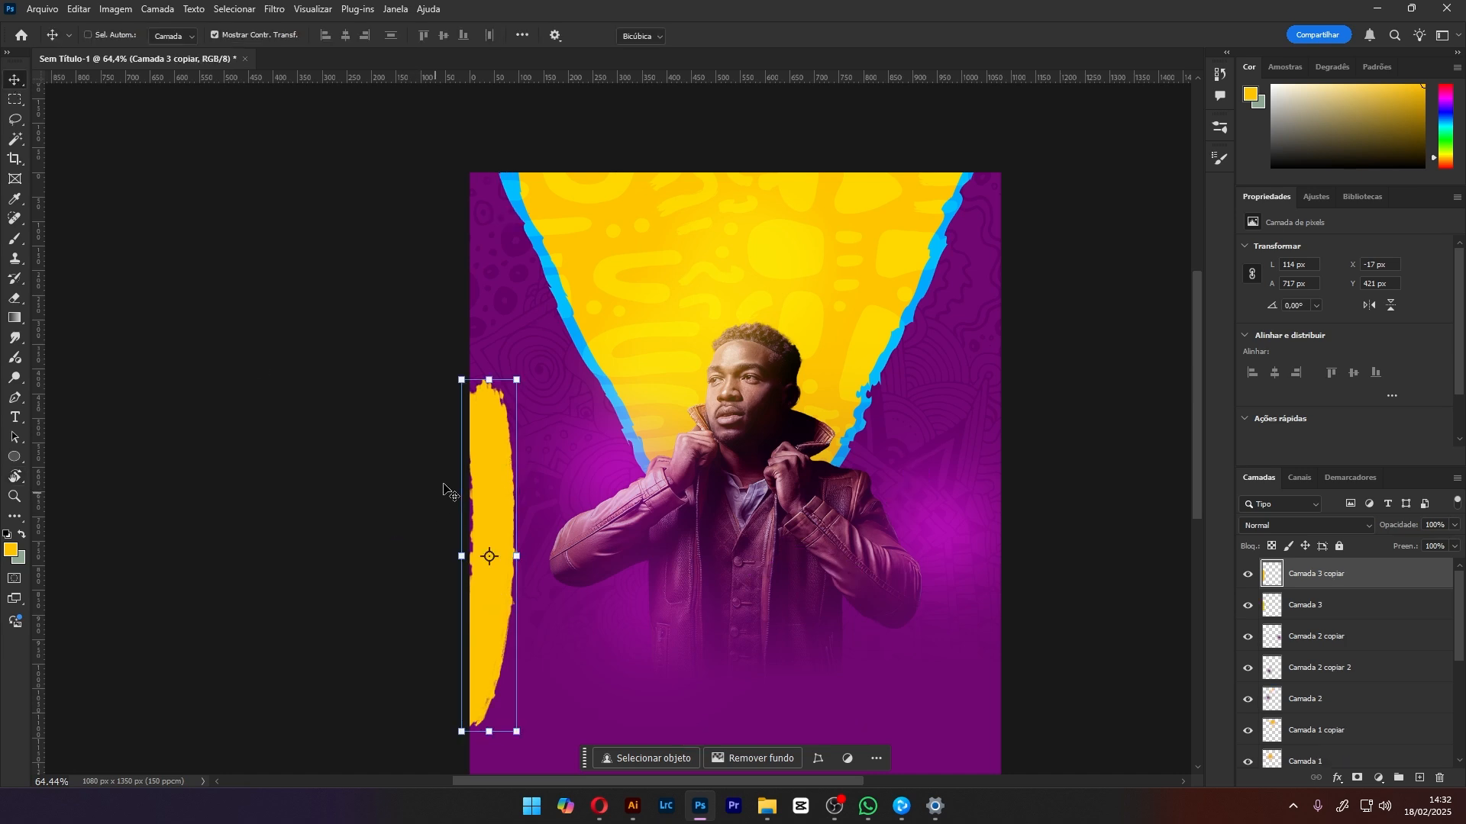
{"action": "right_click", "coordinate": [502, 505]}
{"action": "left_click", "coordinate": [492, 463]}
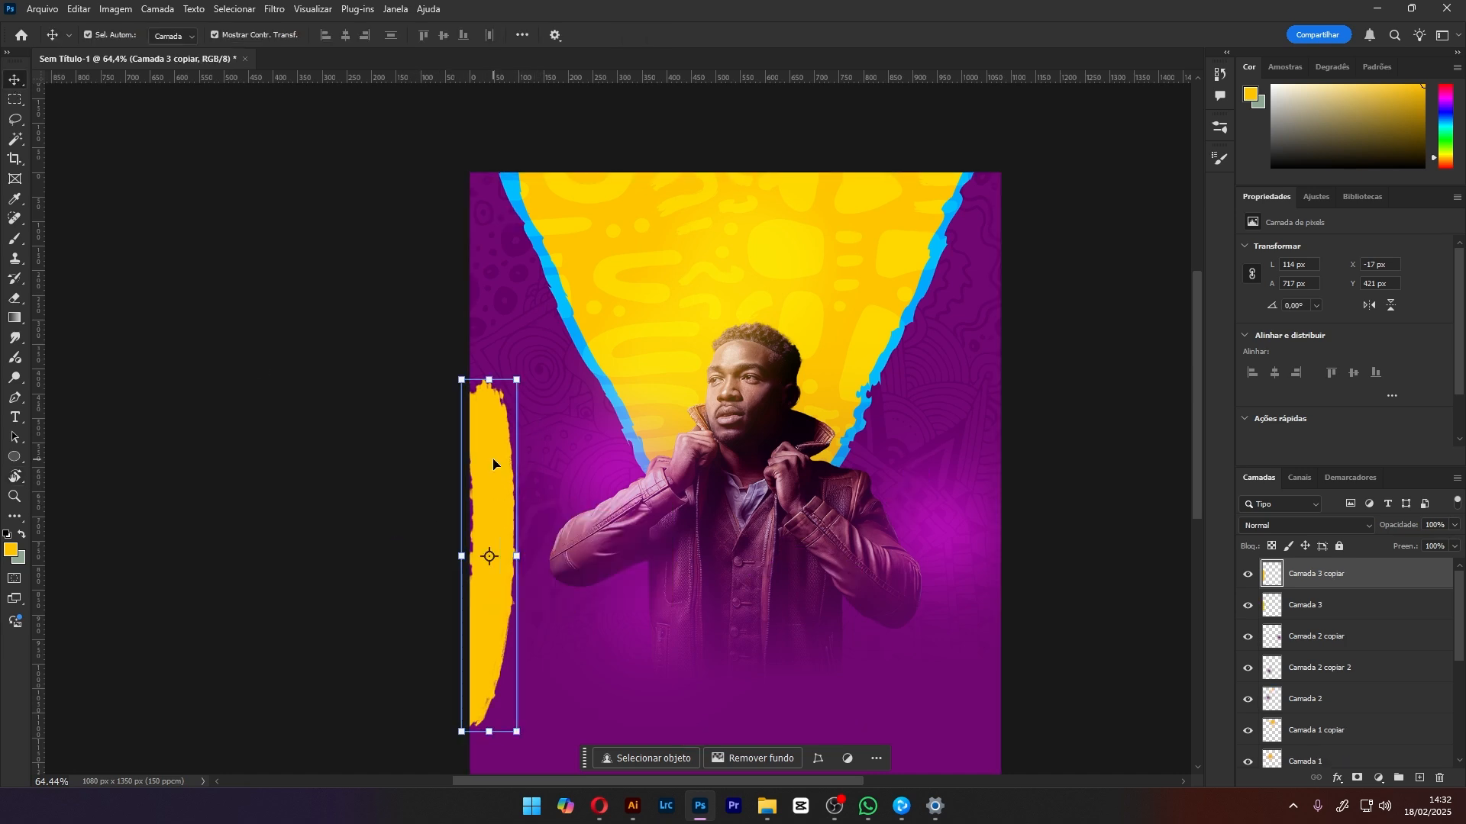
{"action": "key", "text": "ctrl+t"}
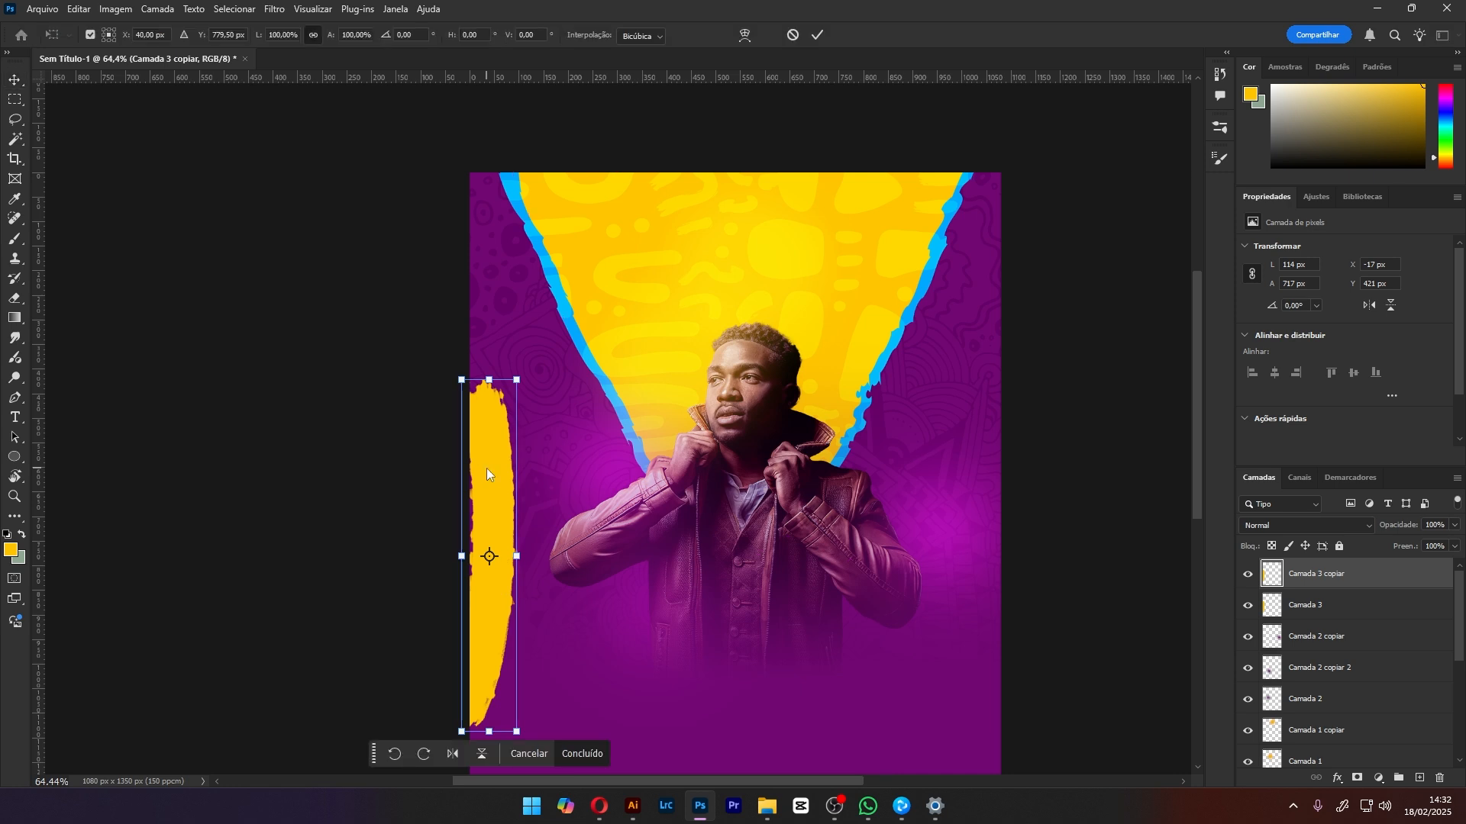
{"action": "right_click", "coordinate": [487, 468]}
{"action": "left_click", "coordinate": [541, 446]}
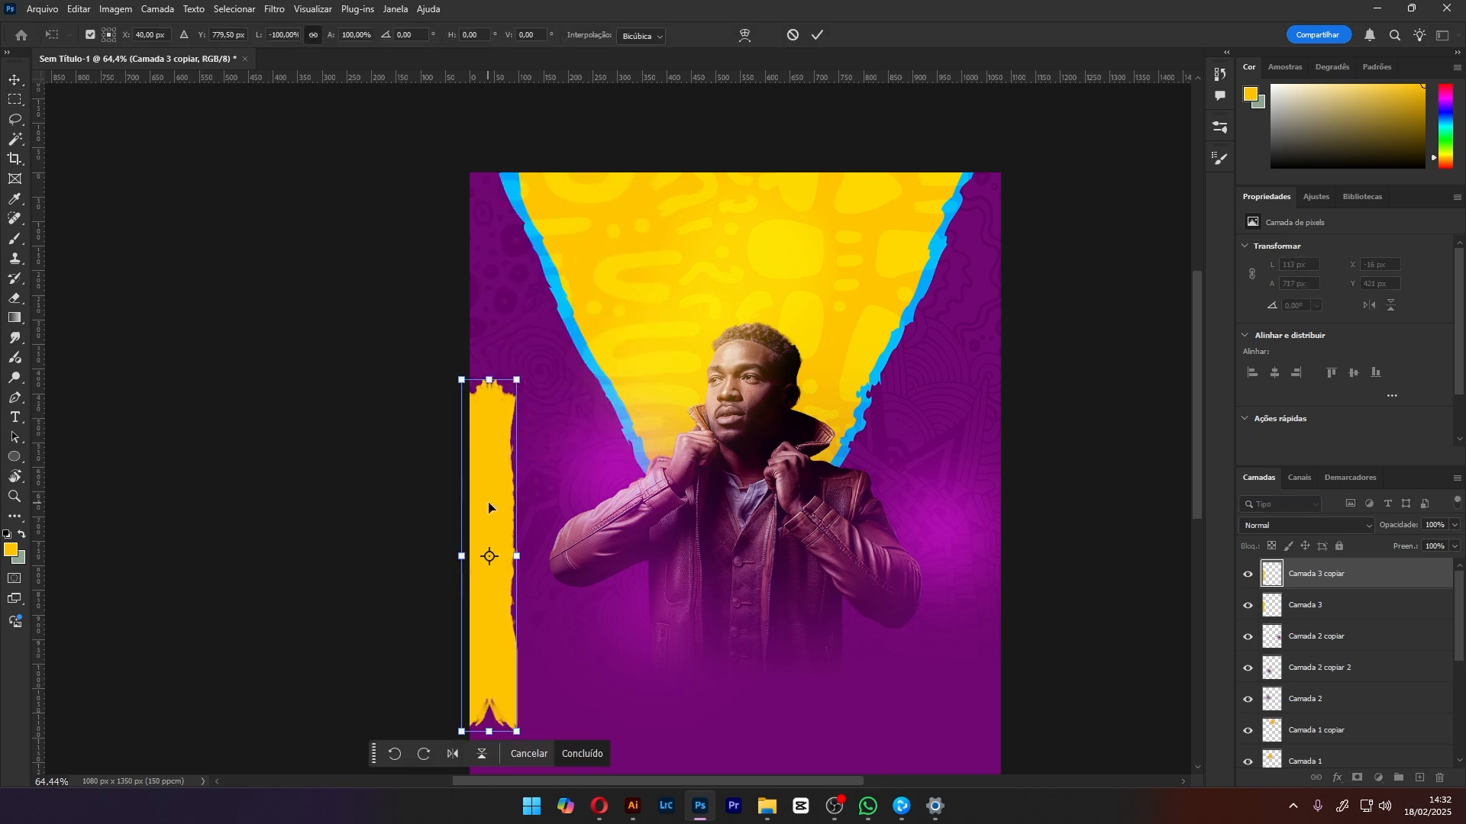
{"action": "left_click_drag", "start_coordinate": [492, 527], "coordinate": [987, 529]}
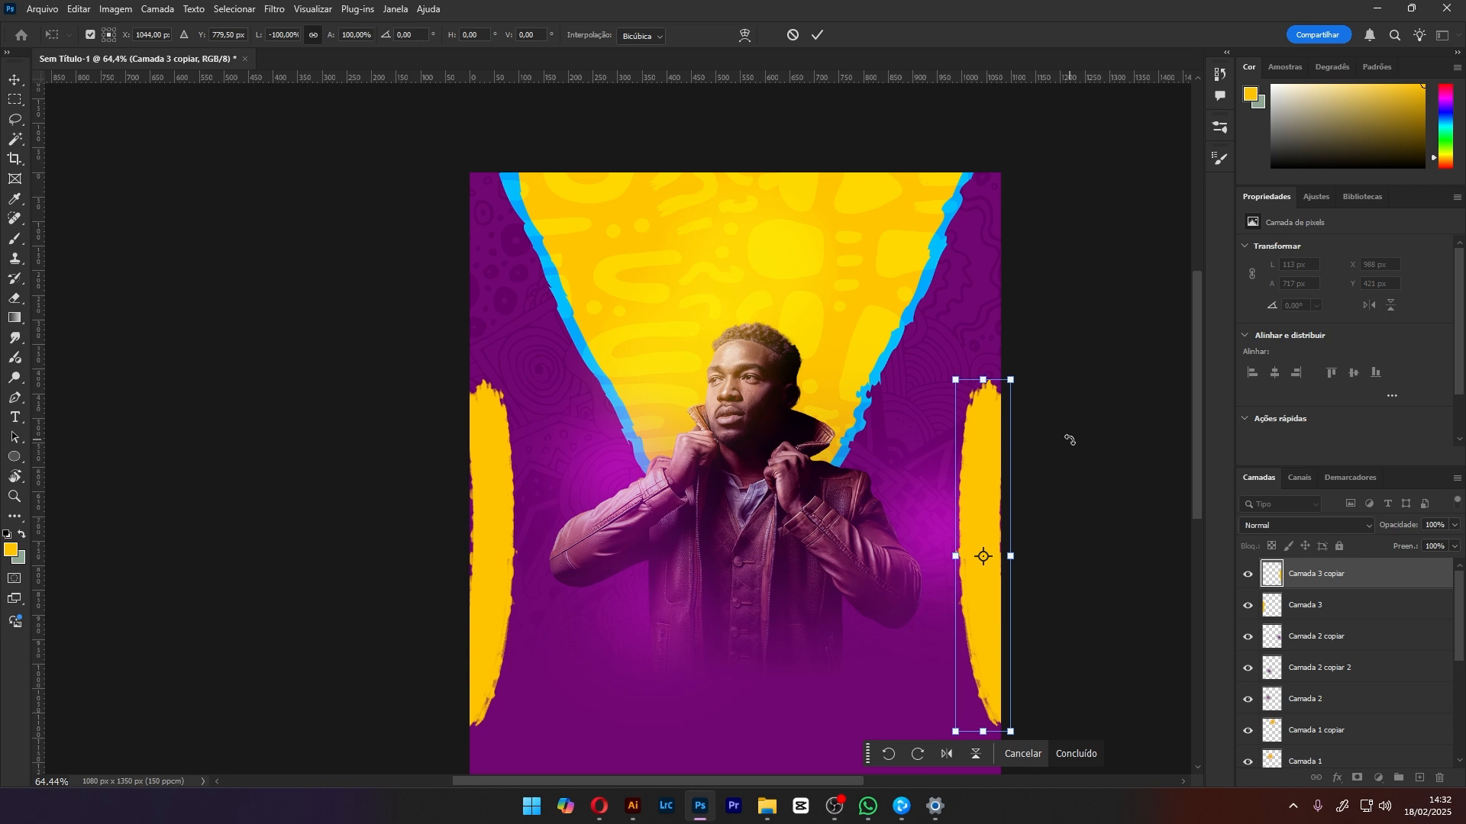
{"action": "key", "text": "Return"}
Place both yellow stroke layers directly below the purple fade fill layer, above Equilíbrio de Cores 1, and deselect them
{"action": "left_click", "coordinate": [1374, 605], "text": "shift"}
{"action": "scroll", "coordinate": [1383, 619], "scroll_direction": "down", "scroll_amount": 1}
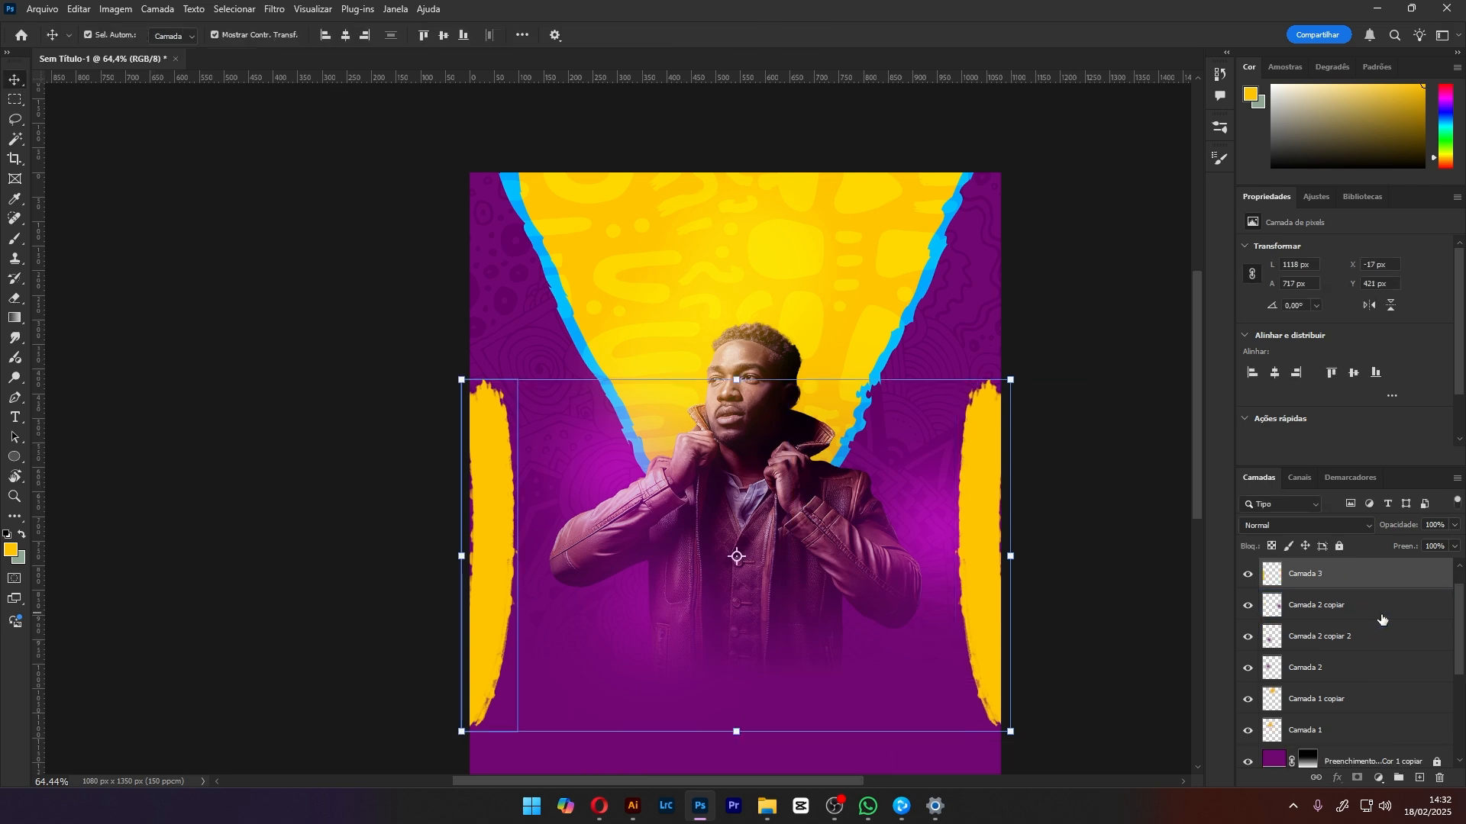
{"action": "scroll", "coordinate": [1383, 619], "scroll_direction": "up", "scroll_amount": 1}
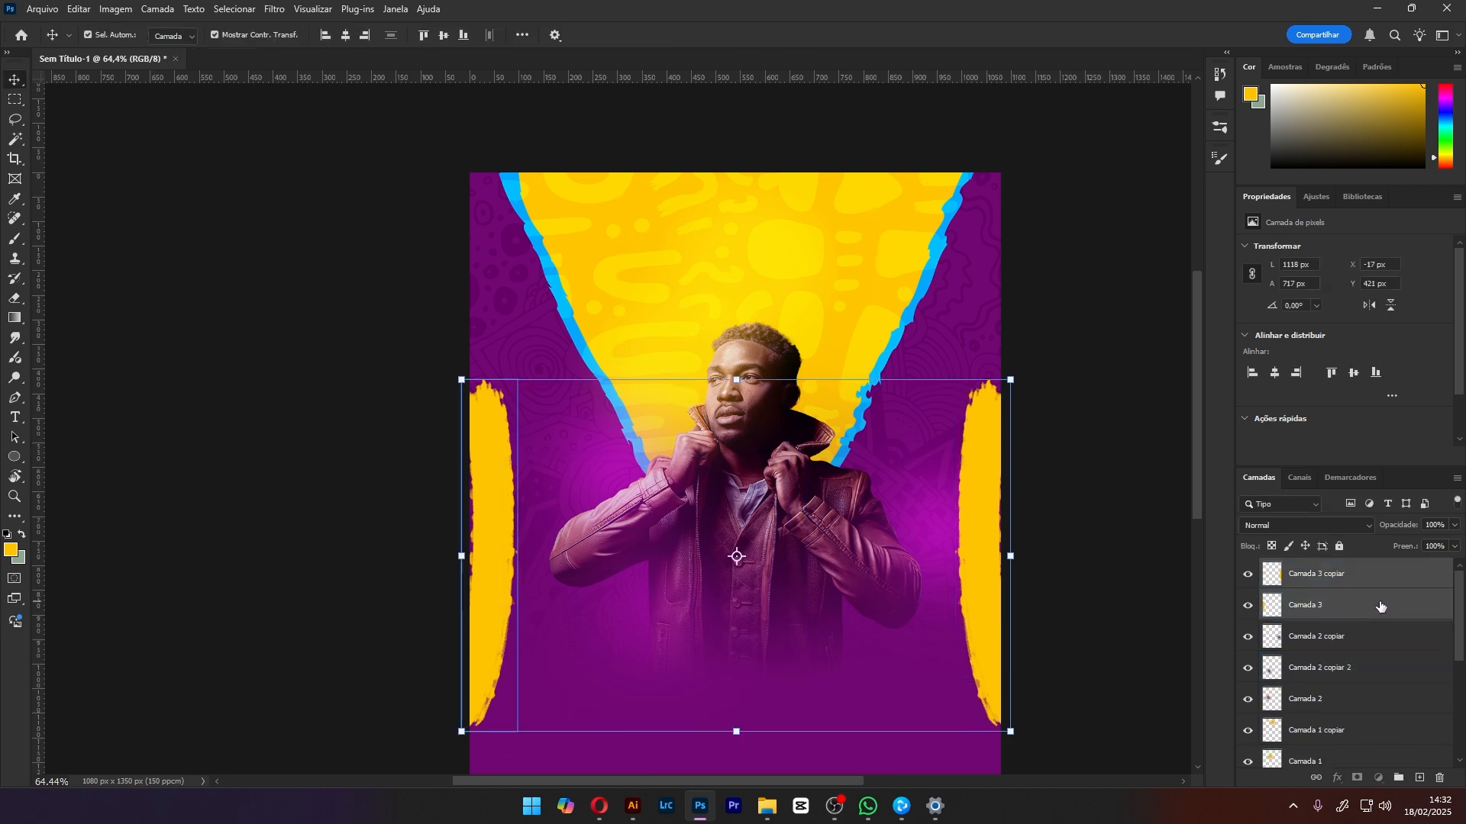
{"action": "left_click_drag", "start_coordinate": [1380, 607], "coordinate": [1346, 658]}
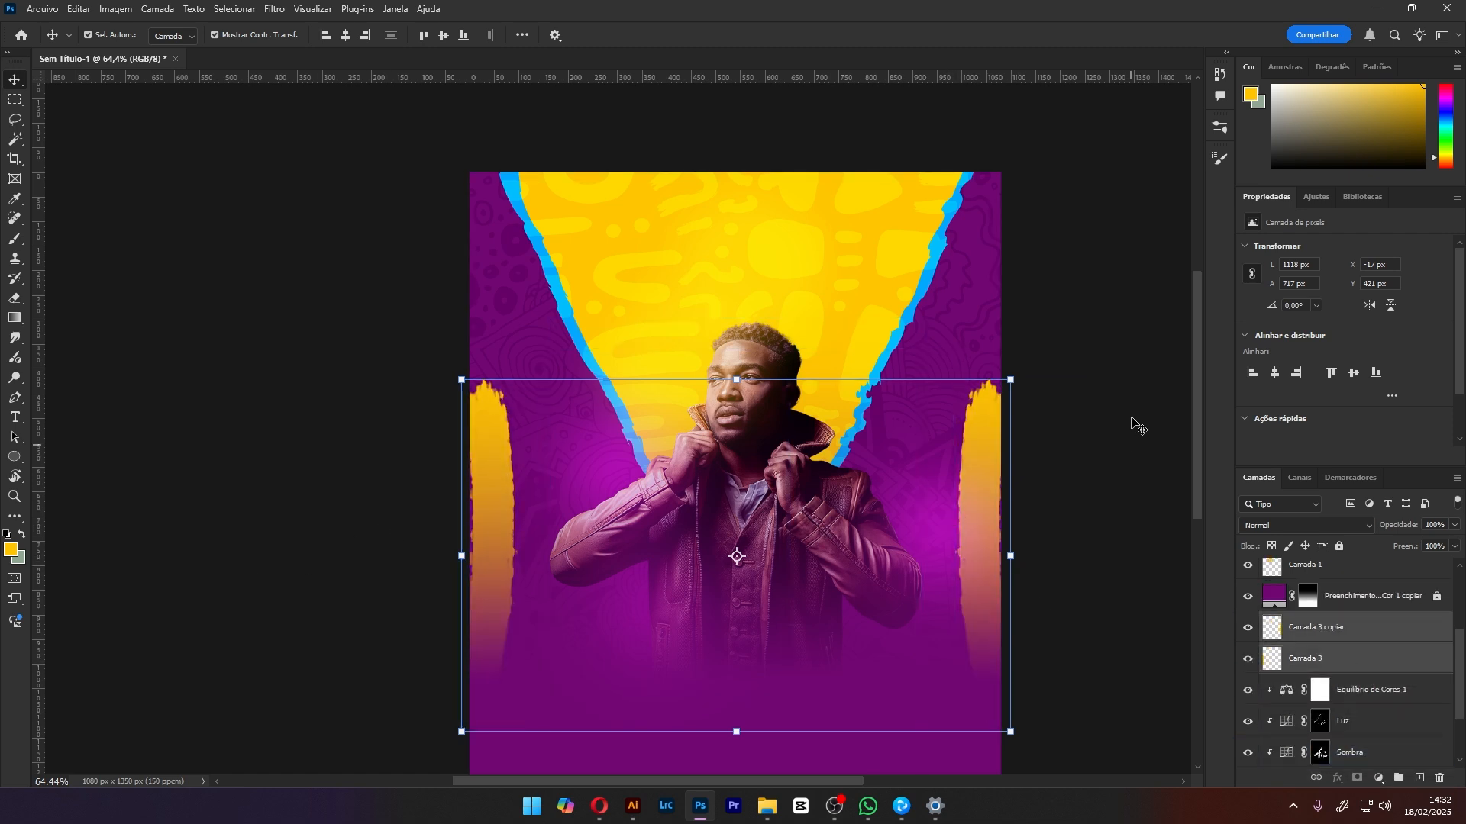
{"action": "left_click", "coordinate": [1145, 371]}
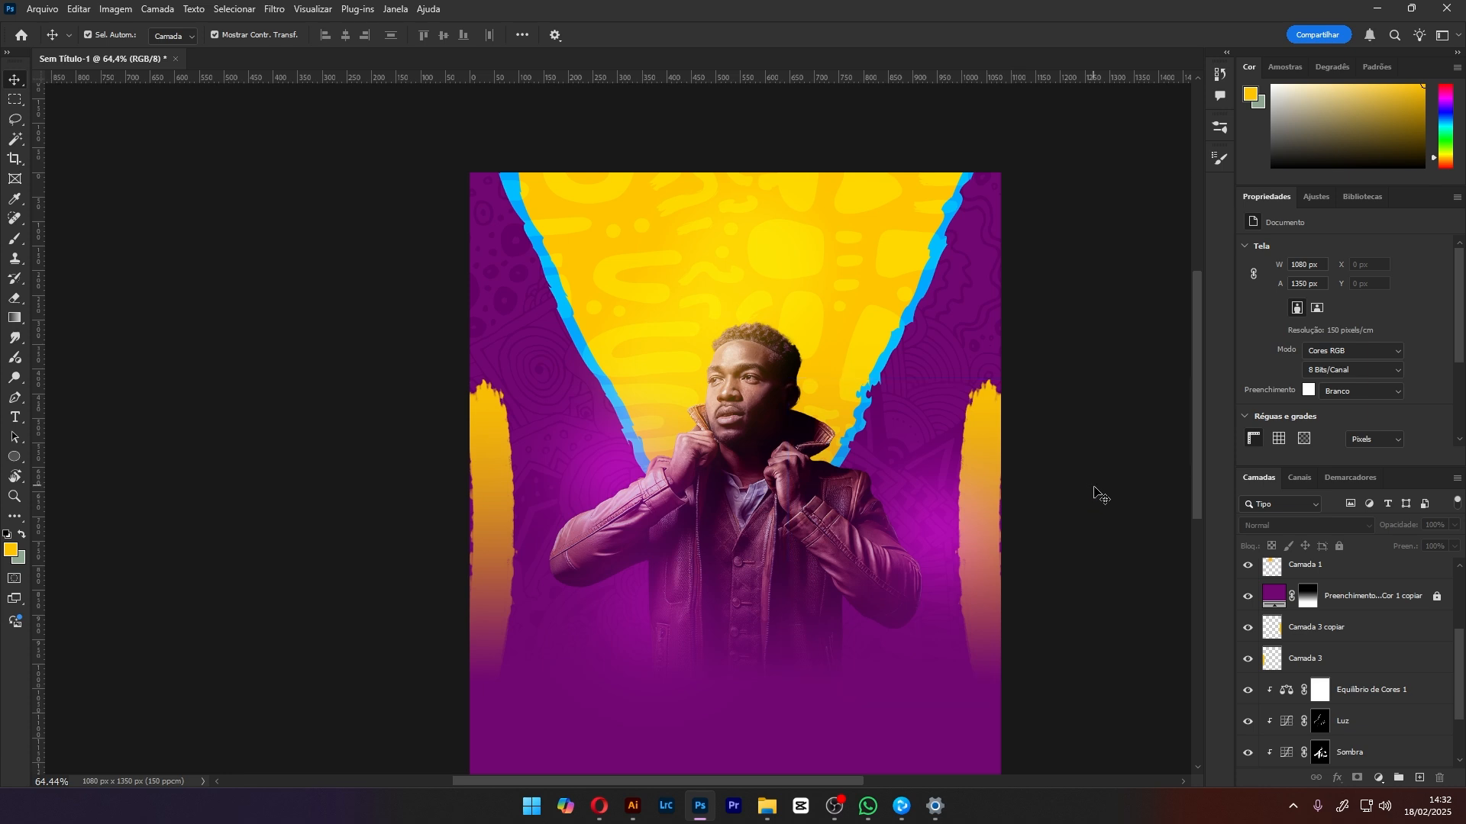
{"action": "left_click", "coordinate": [1341, 628]}
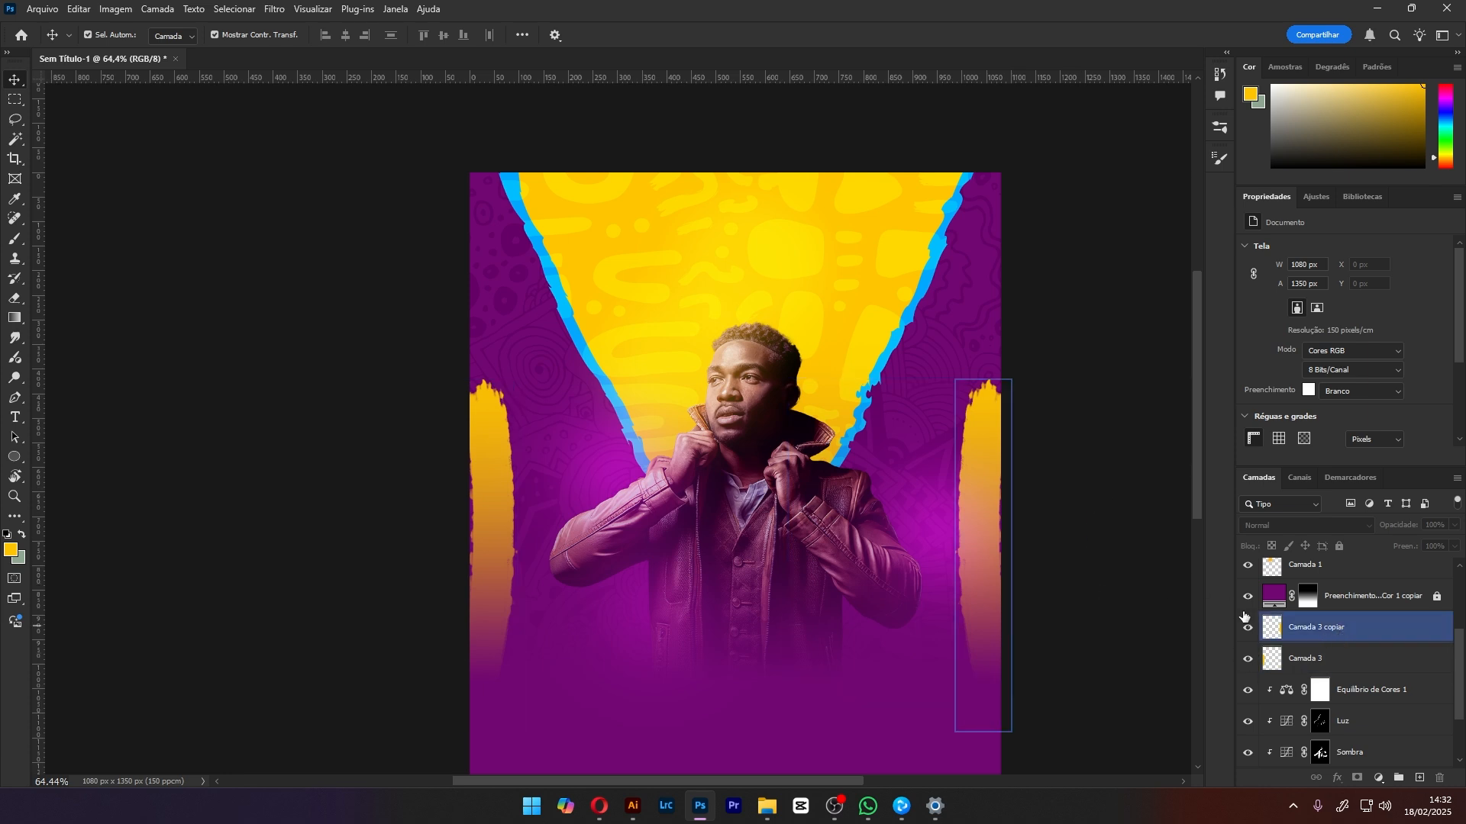
{"action": "left_click", "coordinate": [1118, 306]}
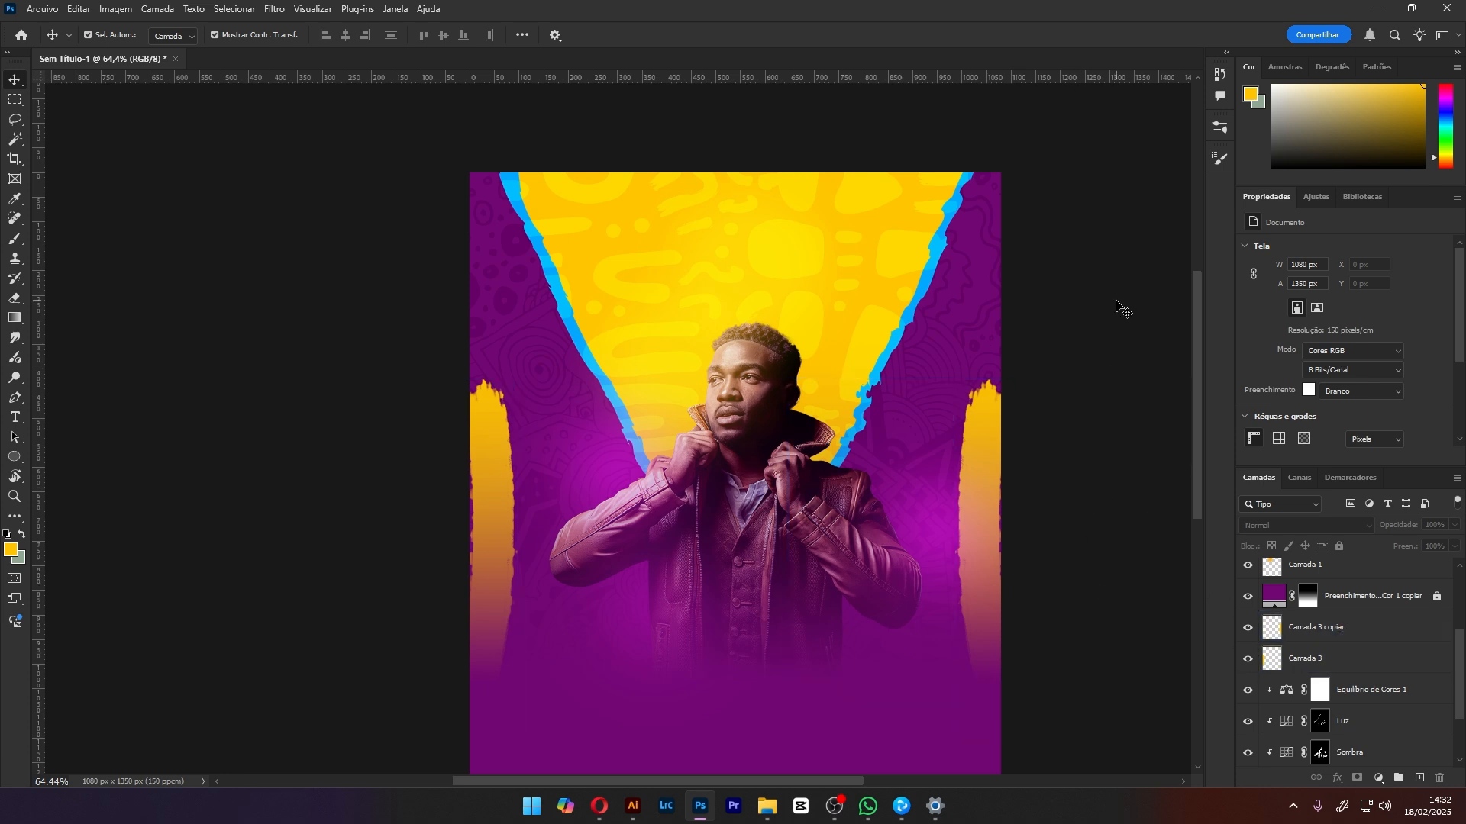
Add a new empty layer above Camada 2 copiar and activate the Brush tool
{"action": "left_click", "coordinate": [1075, 511]}
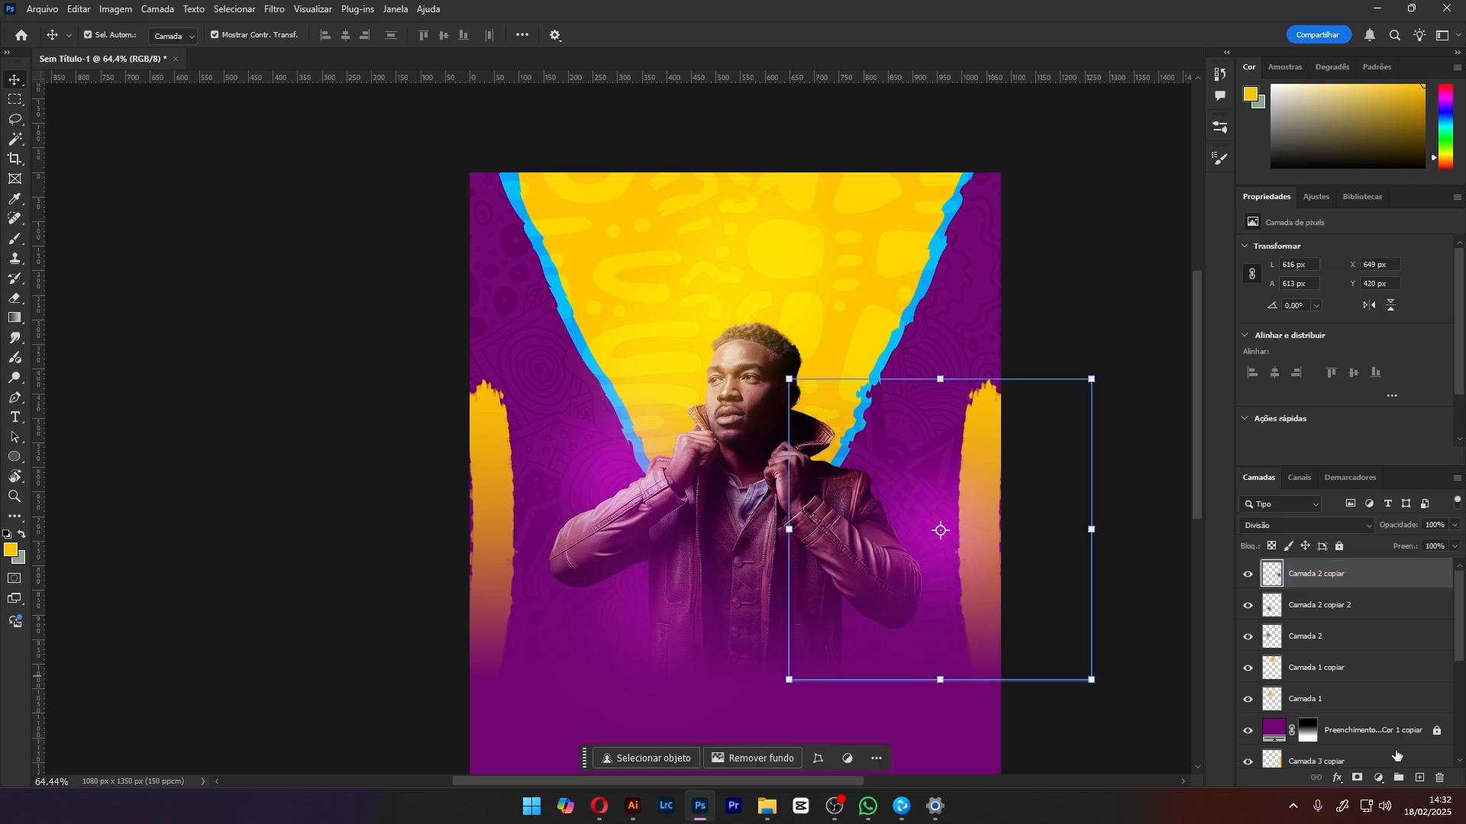
{"action": "left_click", "coordinate": [1419, 778]}
{"action": "scroll", "coordinate": [893, 687], "scroll_direction": "down", "scroll_amount": 4}
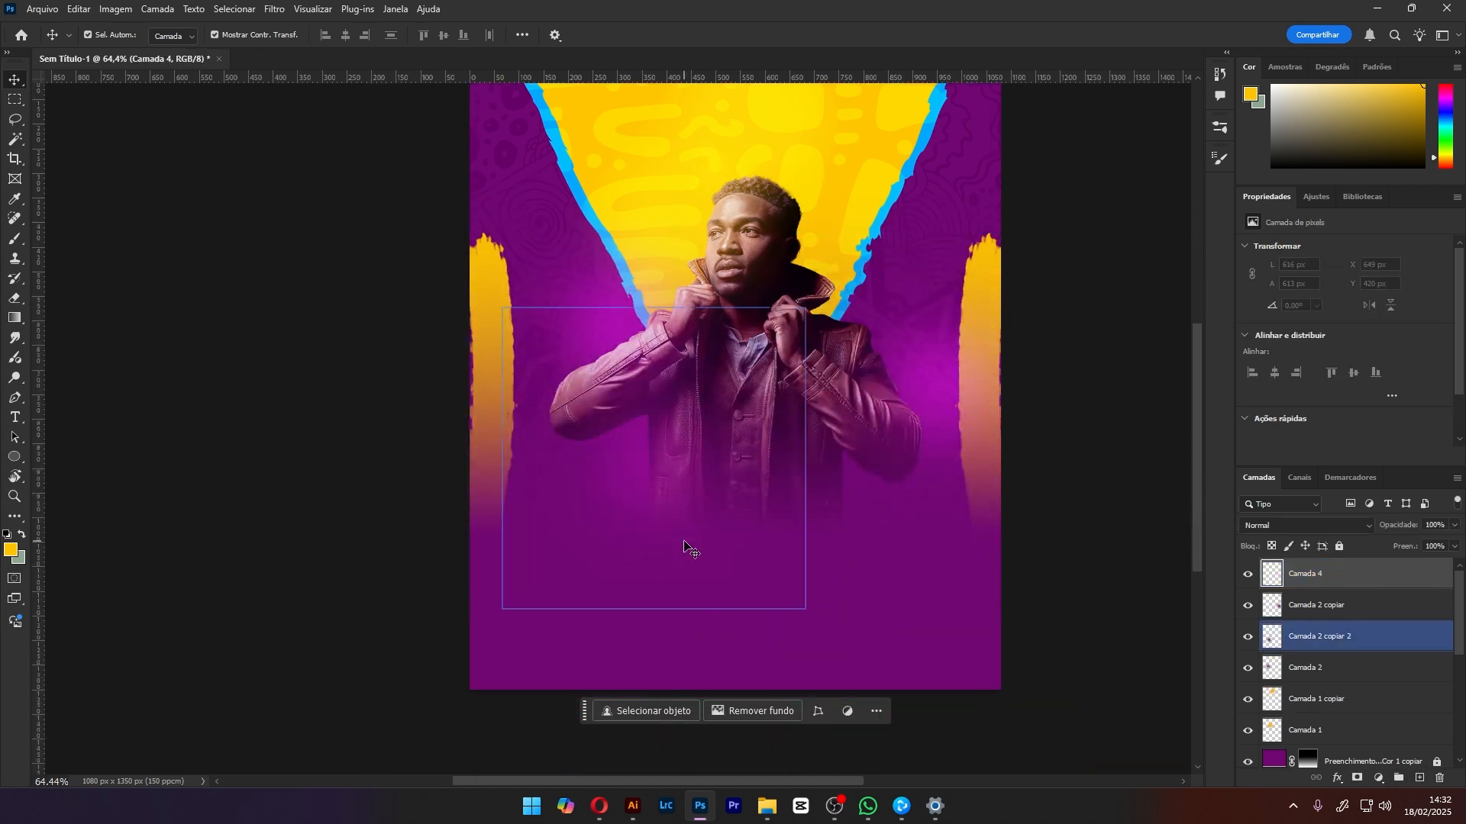
{"action": "key", "text": "b"}
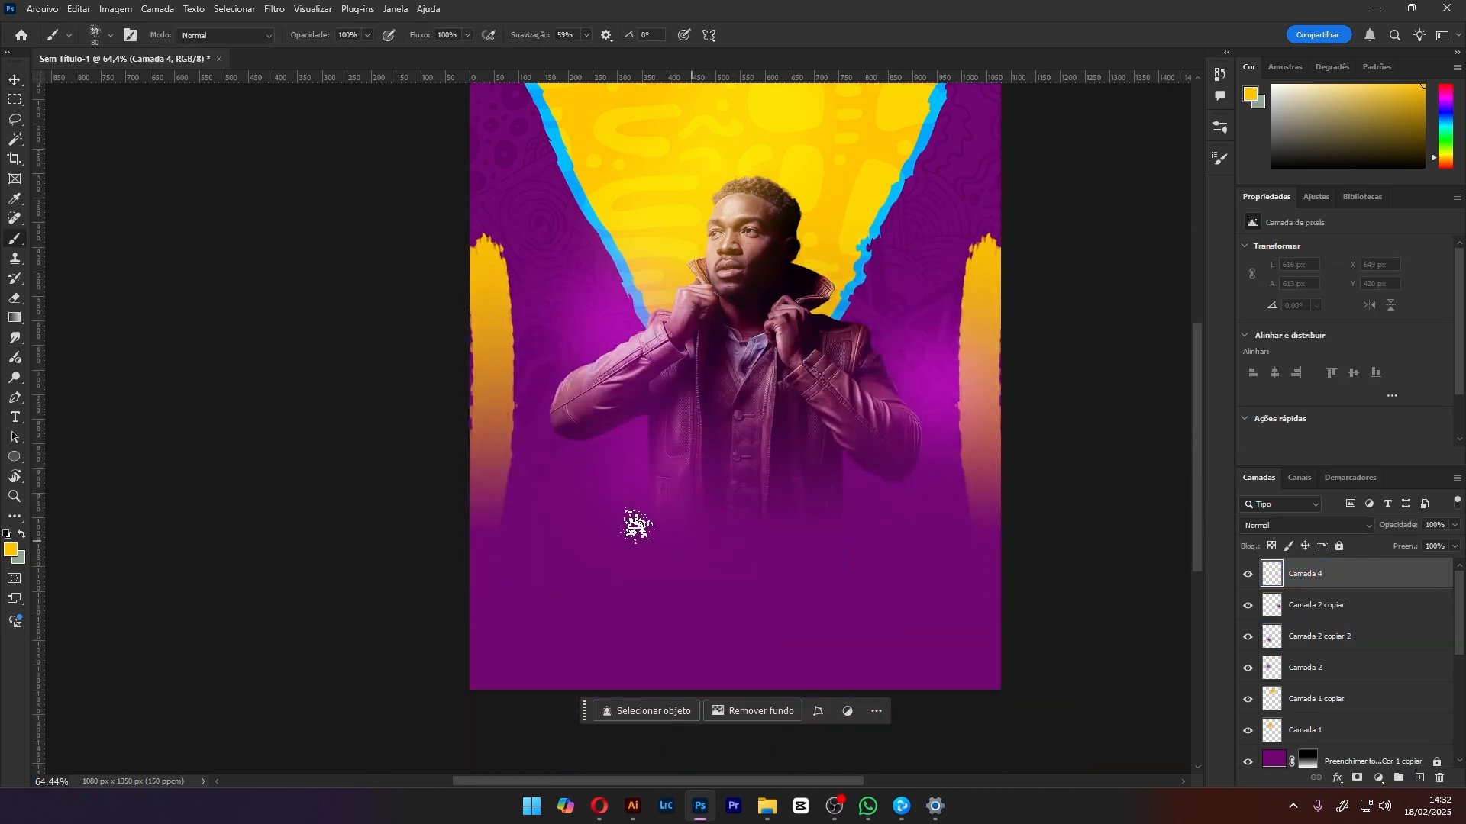
Try painting a rough horizontal yellow stroke below the model with the brush enlarged to 175 px
{"action": "key", "text": "bracketright"}
{"action": "key", "text": "bracketright"}
{"action": "key", "text": "bracketright"}
{"action": "key", "text": "bracketright"}
{"action": "key", "text": "bracketright"}
{"action": "key", "text": "bracketright"}
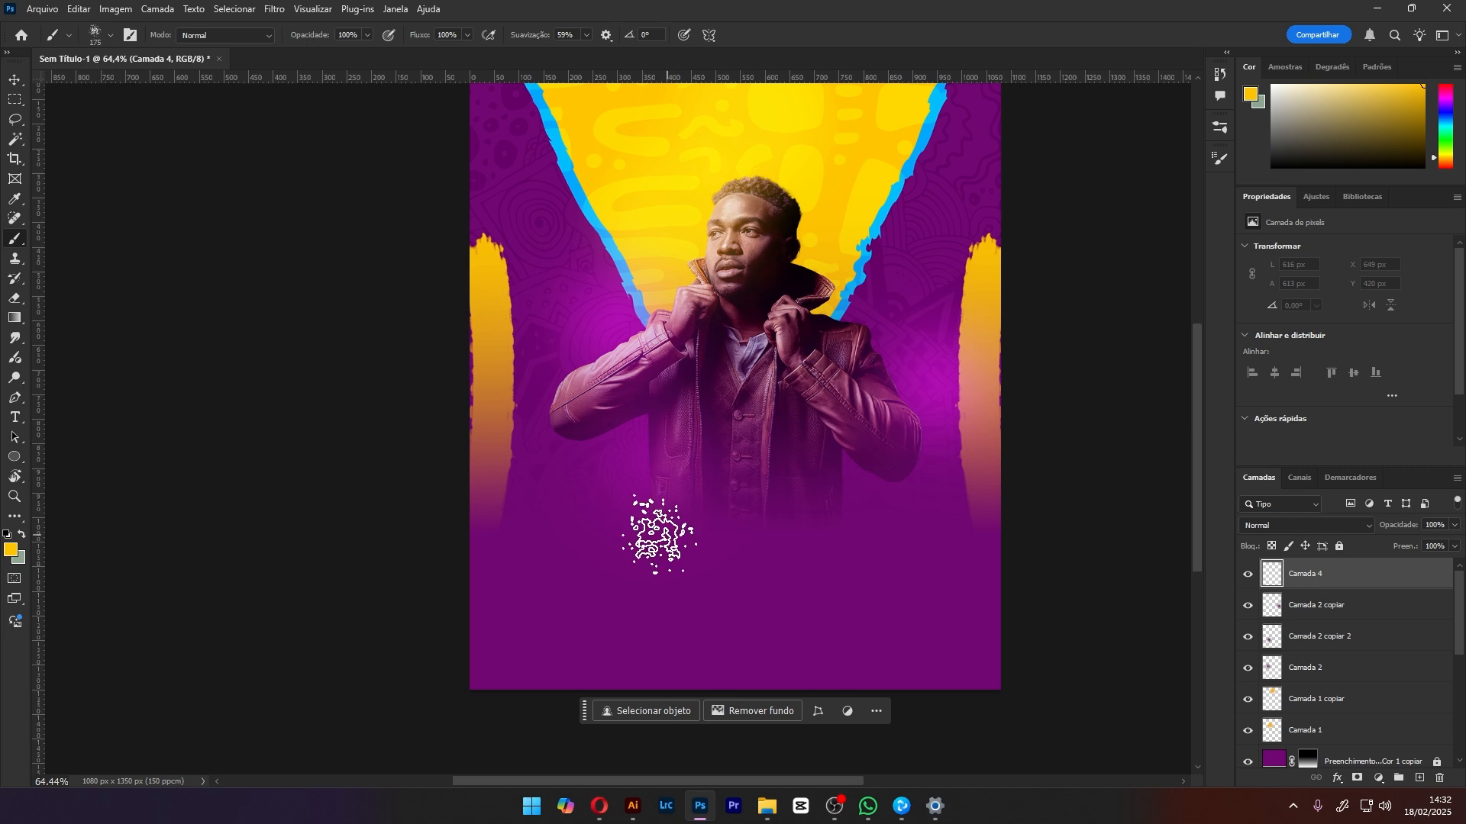
{"action": "mouse_move", "coordinate": [630, 542]}
{"action": "left_mouse_down"}
{"action": "mouse_move", "coordinate": [895, 565]}
{"action": "mouse_move", "coordinate": [862, 565]}
{"action": "left_mouse_up"}
{"action": "key", "text": "ctrl+z"}
Paint a rough horizontal yellow banner about 732 × 140 px below the model with a 150 px brush
{"action": "key", "text": "bracketleft"}
{"action": "key", "text": "bracketleft"}
{"action": "key", "text": "bracketleft"}
{"action": "key", "text": "bracketleft"}
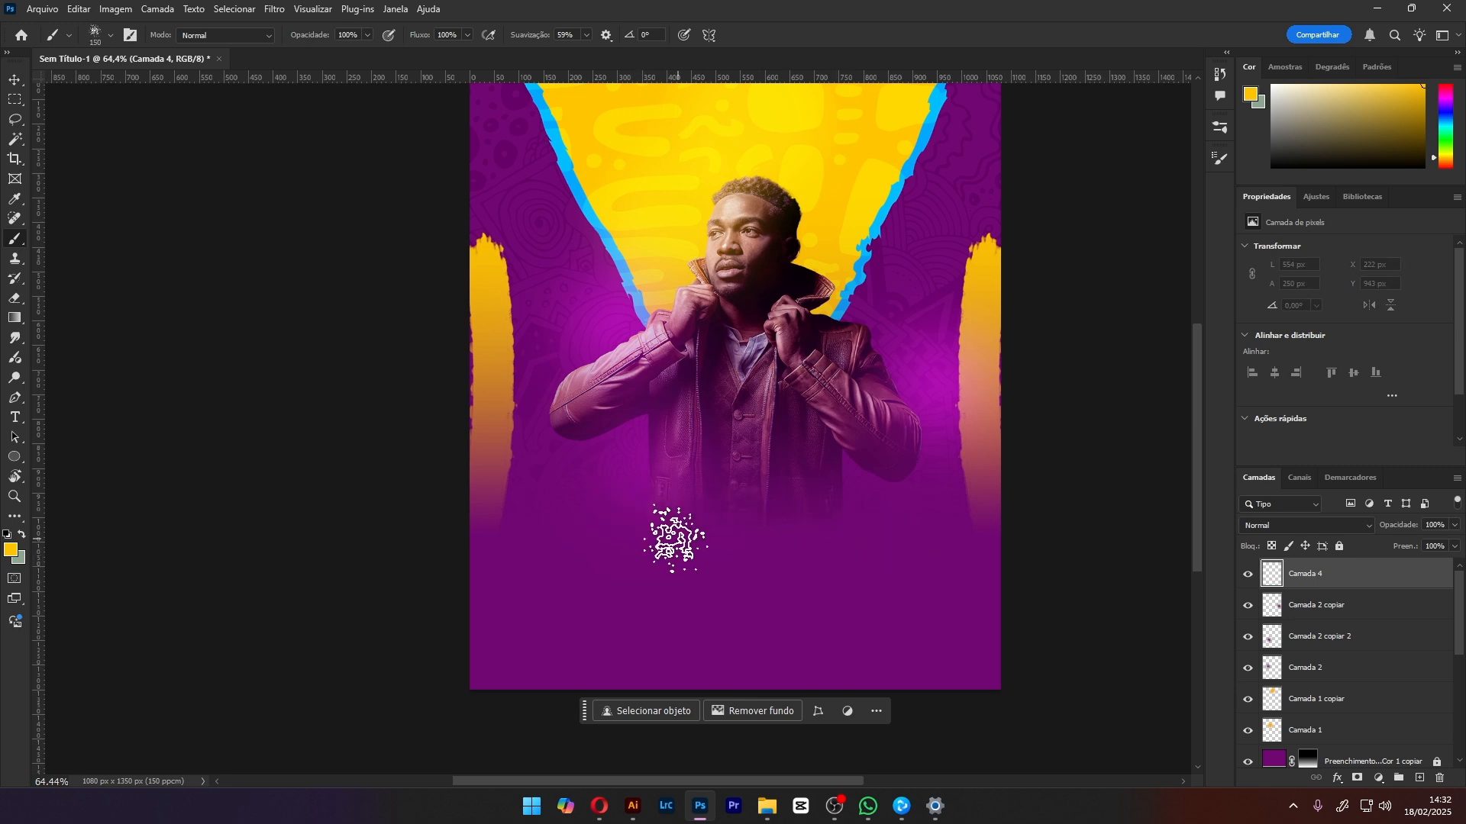
{"action": "left_click_drag", "start_coordinate": [625, 546], "coordinate": [945, 540]}
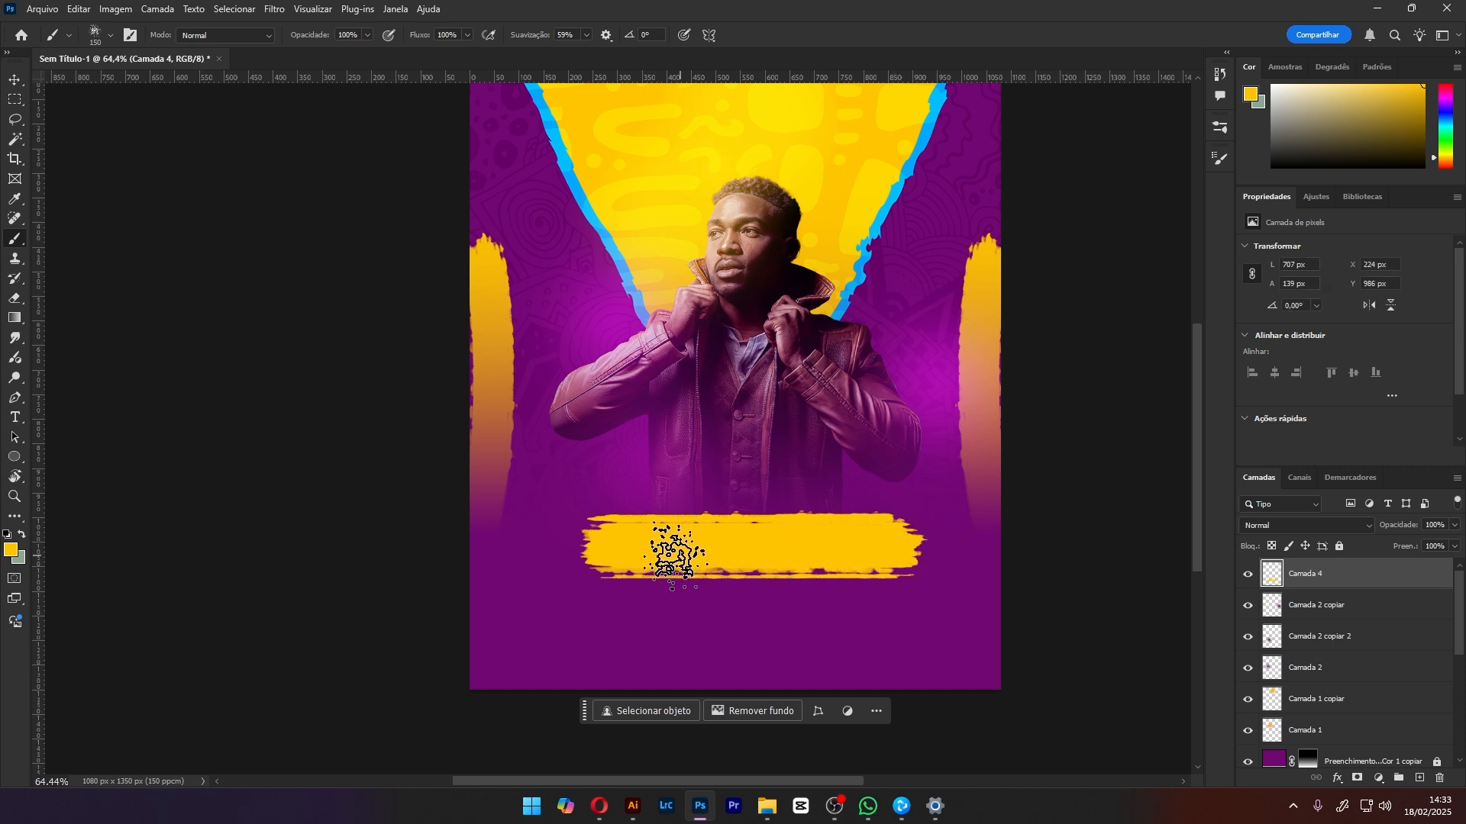
{"action": "left_click_drag", "start_coordinate": [577, 569], "coordinate": [562, 588]}
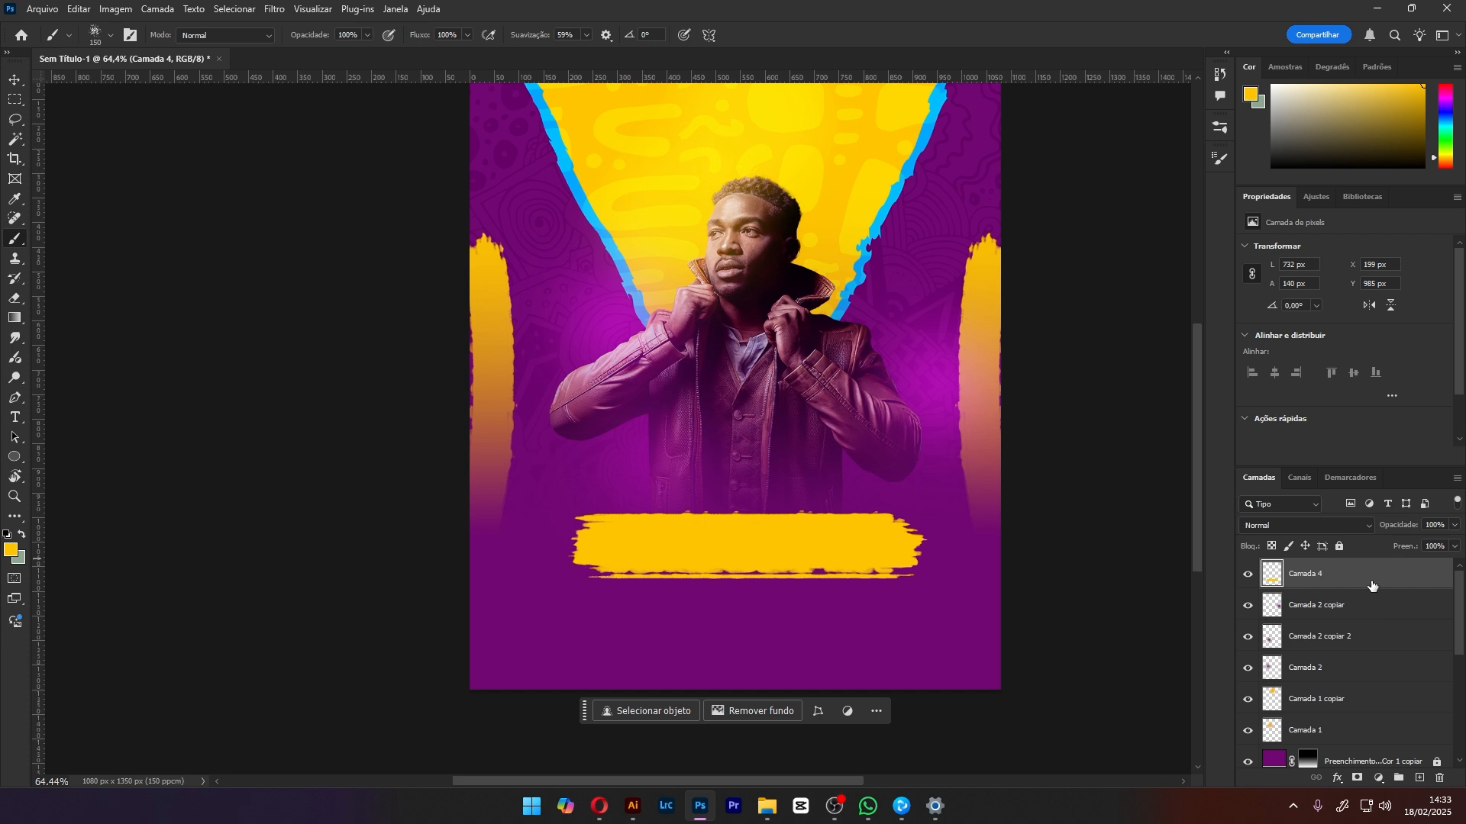
Add a new empty layer and place it directly below the yellow banner layer, Camada 4
{"action": "left_click", "coordinate": [1422, 779], "text": "alt"}
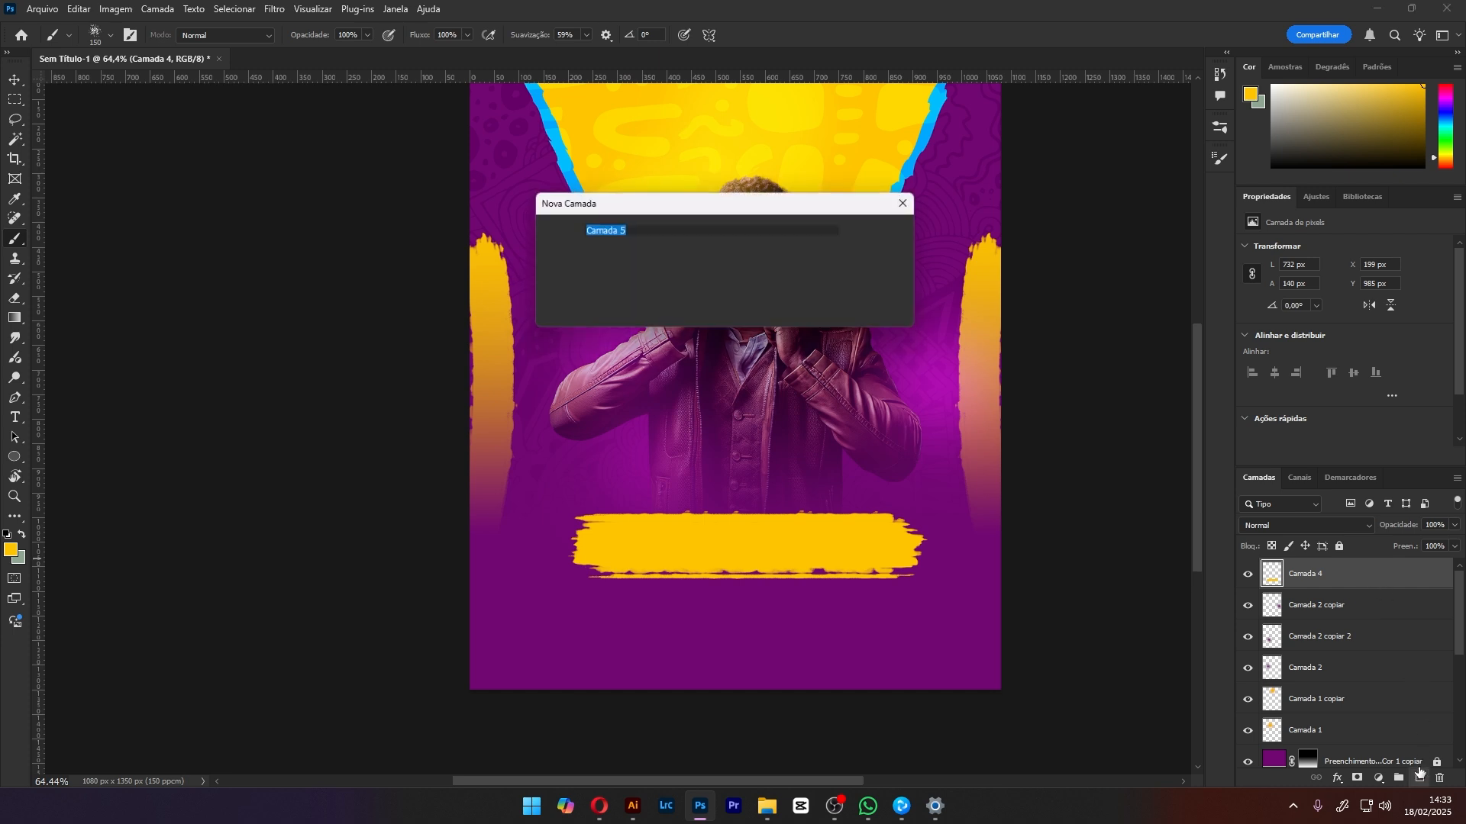
{"action": "key", "text": "Escape"}
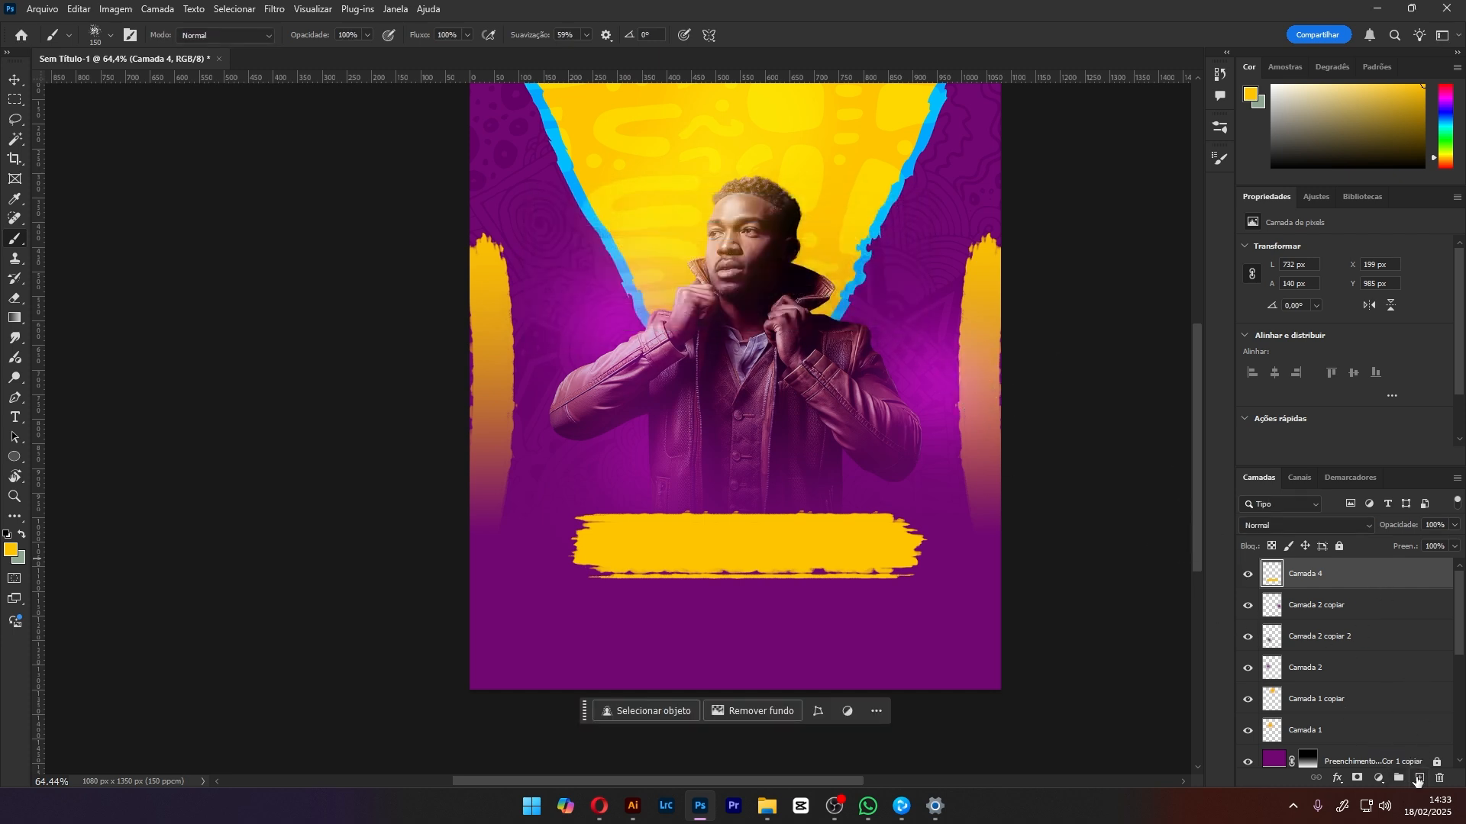
{"action": "left_click", "coordinate": [1417, 779]}
{"action": "left_click_drag", "start_coordinate": [1341, 582], "coordinate": [1335, 604]}
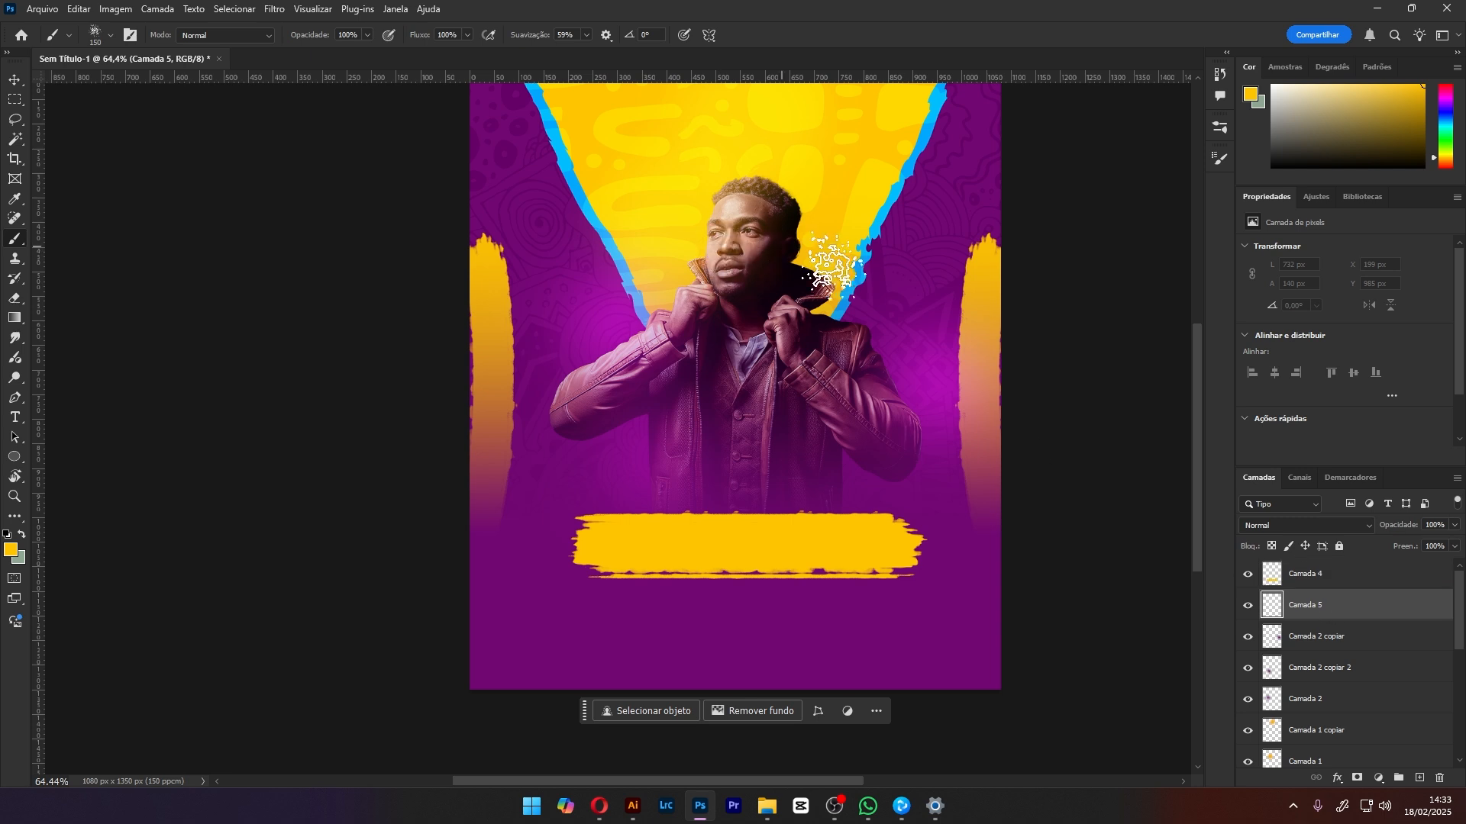
Paint a rough stroke about 804 × 188 px behind the yellow banner in blue sampled from the triangle's border, using a 200 px brush
{"action": "left_click", "coordinate": [888, 206], "text": "alt"}
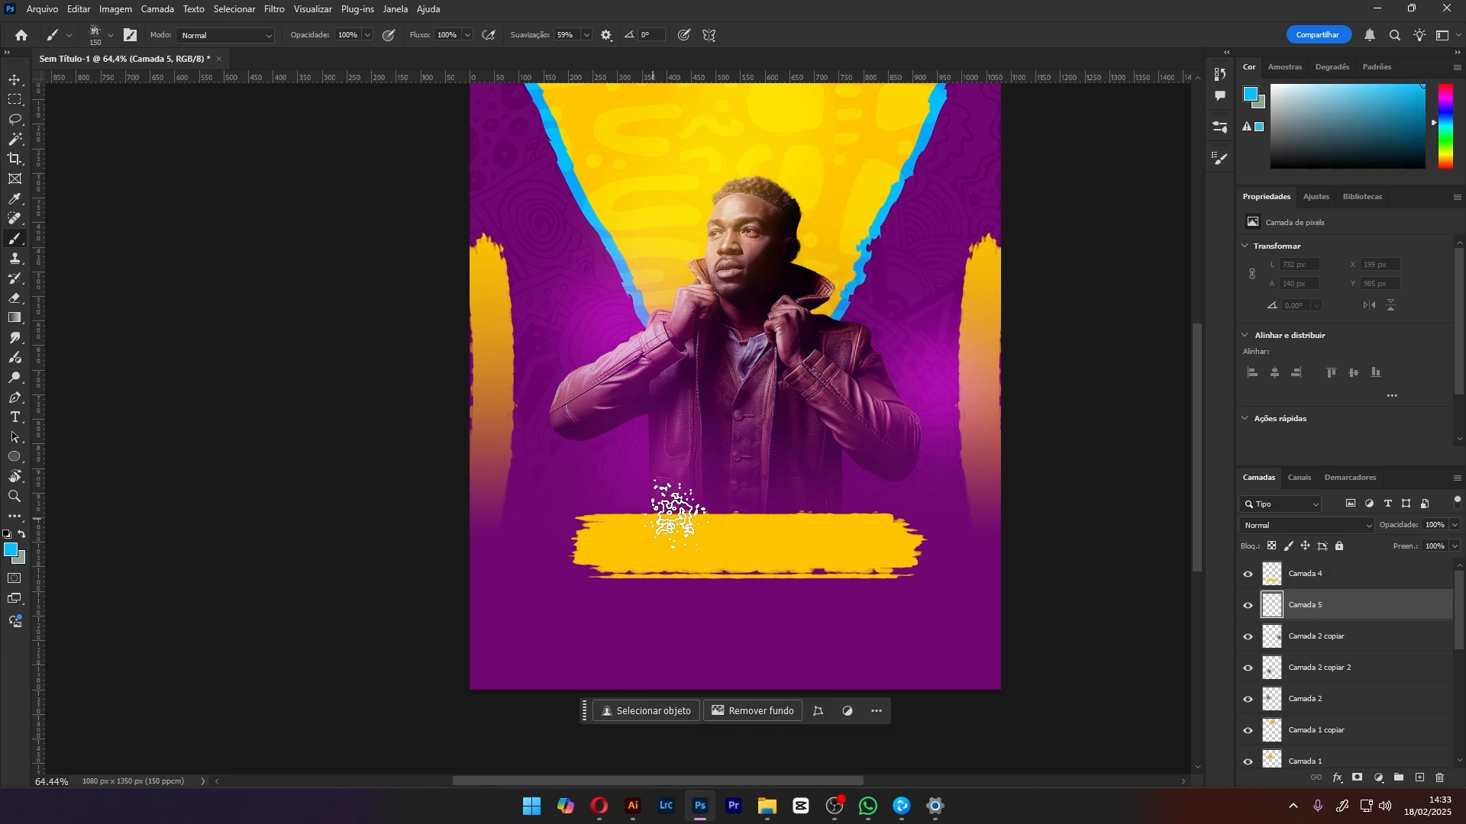
{"action": "key", "text": "bracketright"}
{"action": "key", "text": "bracketright"}
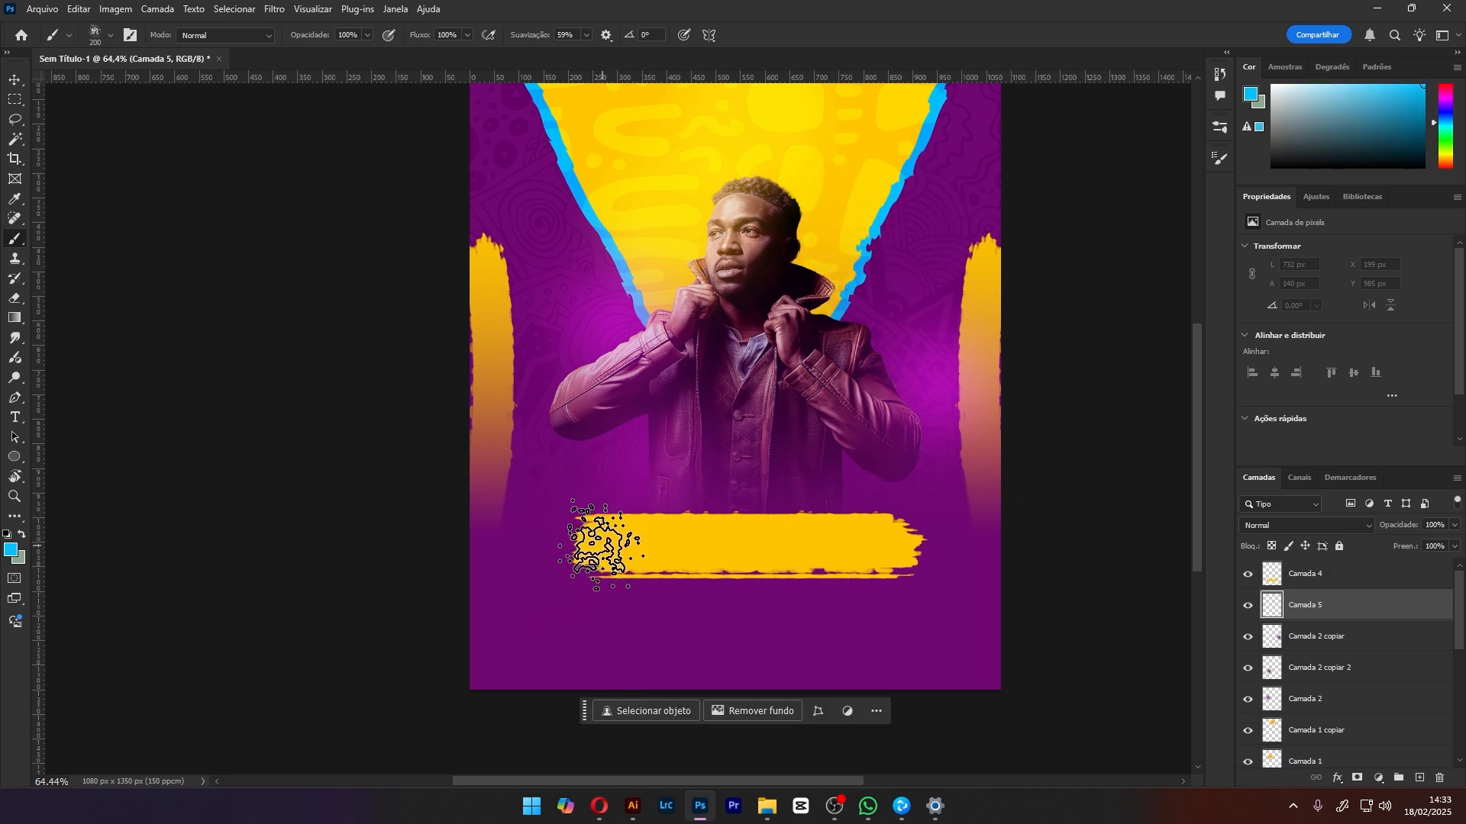
{"action": "mouse_move", "coordinate": [599, 545]}
{"action": "left_mouse_down"}
{"action": "mouse_move", "coordinate": [857, 550]}
{"action": "mouse_move", "coordinate": [931, 534]}
{"action": "mouse_move", "coordinate": [576, 561]}
{"action": "left_mouse_up"}
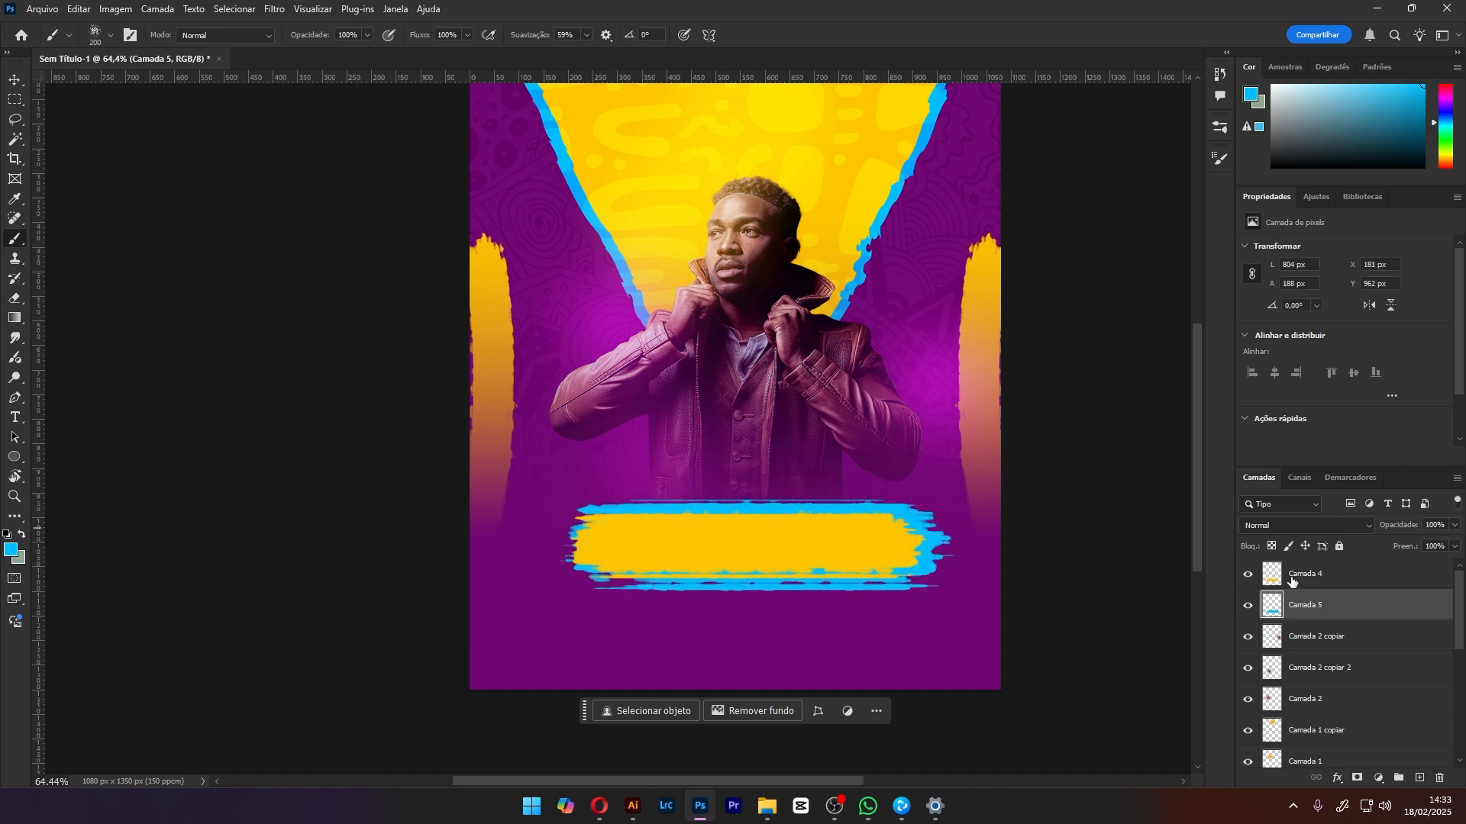
Scale the blue stroke behind the banner to about 99.7% width and 78% height so it forms a thin outline
{"action": "left_click", "coordinate": [14, 77]}
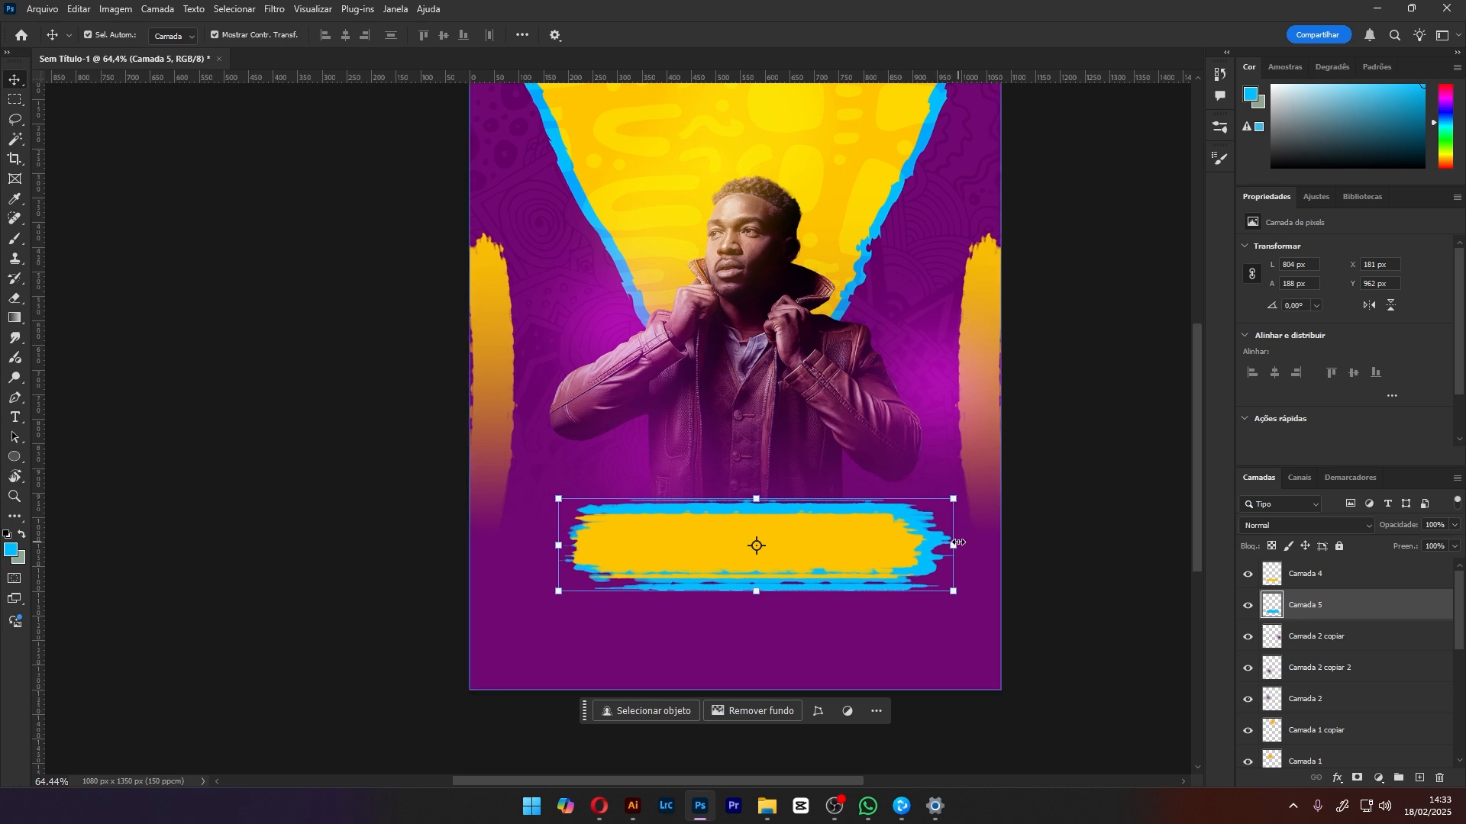
{"action": "left_click_drag", "start_coordinate": [952, 546], "coordinate": [940, 546]}
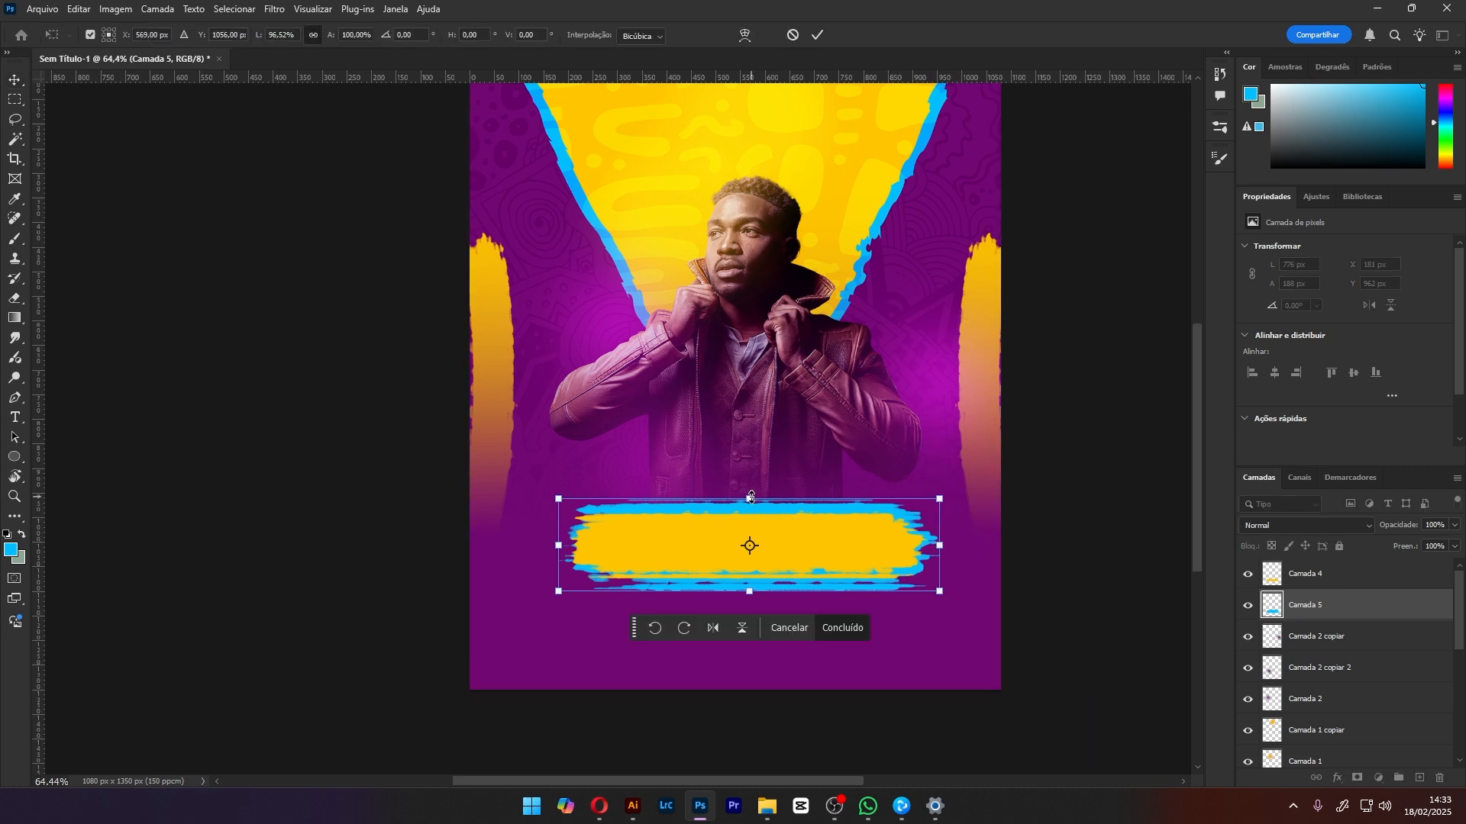
{"action": "mouse_move", "coordinate": [752, 497]}
{"action": "left_mouse_down"}
{"action": "mouse_move", "coordinate": [752, 513]}
{"action": "mouse_move", "coordinate": [761, 505]}
{"action": "left_mouse_up"}
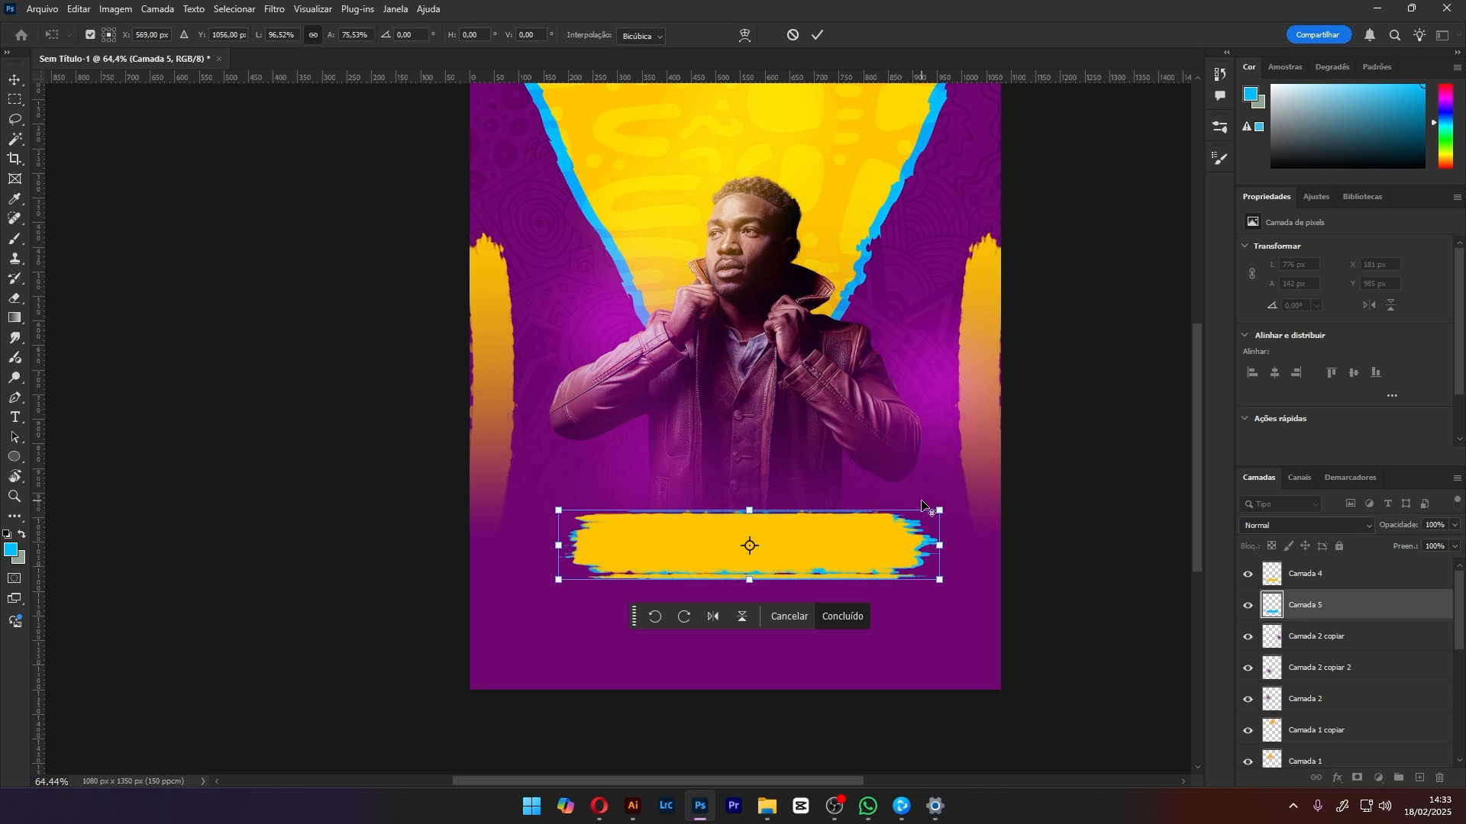
{"action": "left_click_drag", "start_coordinate": [940, 506], "coordinate": [945, 507]}
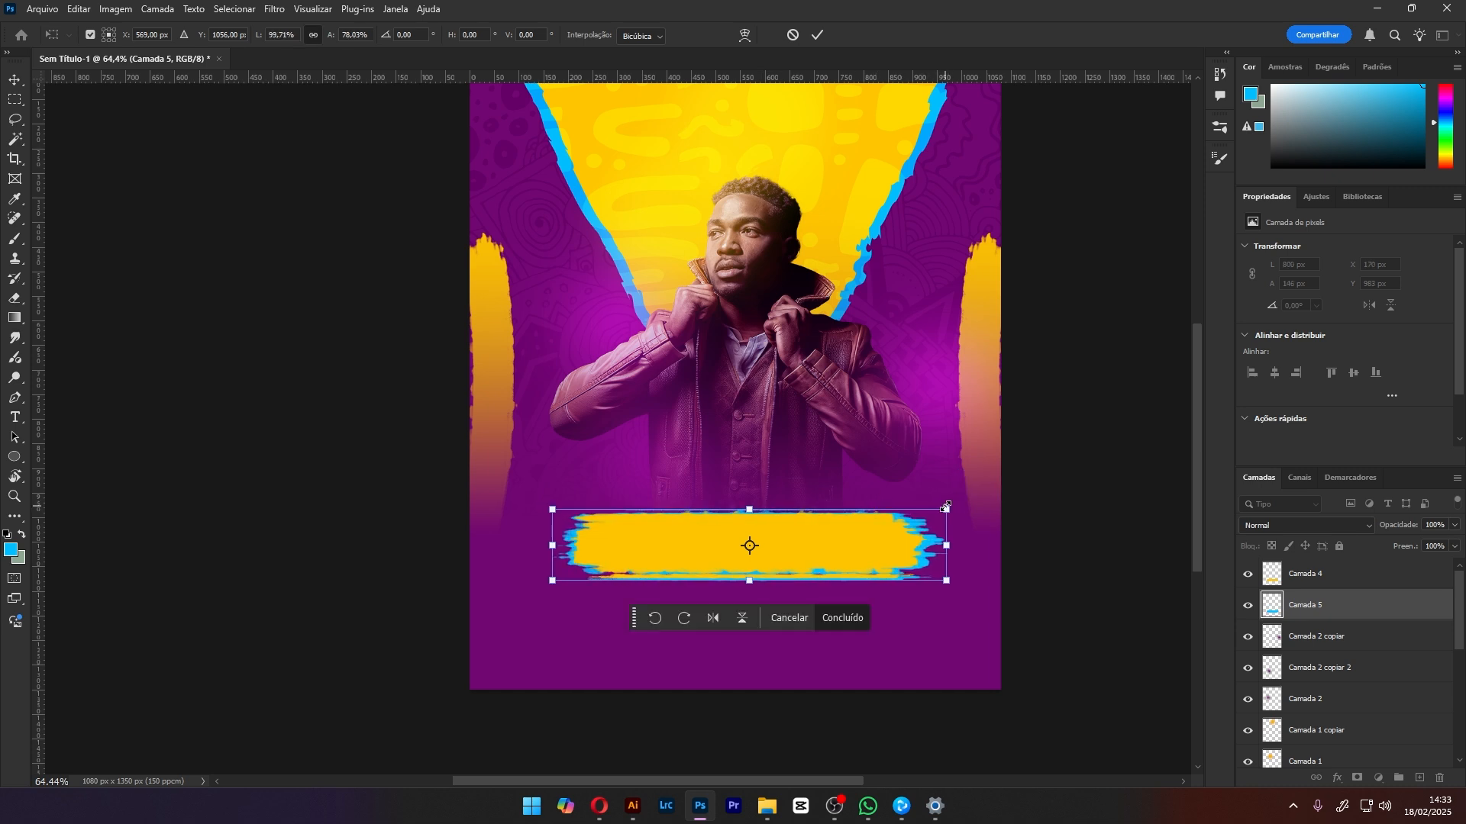
Stretch the yellow banner and its blue backing together to about 132% of their height
{"action": "left_click", "coordinate": [1298, 575], "text": "ctrl"}
{"action": "key", "text": "ctrl+t"}
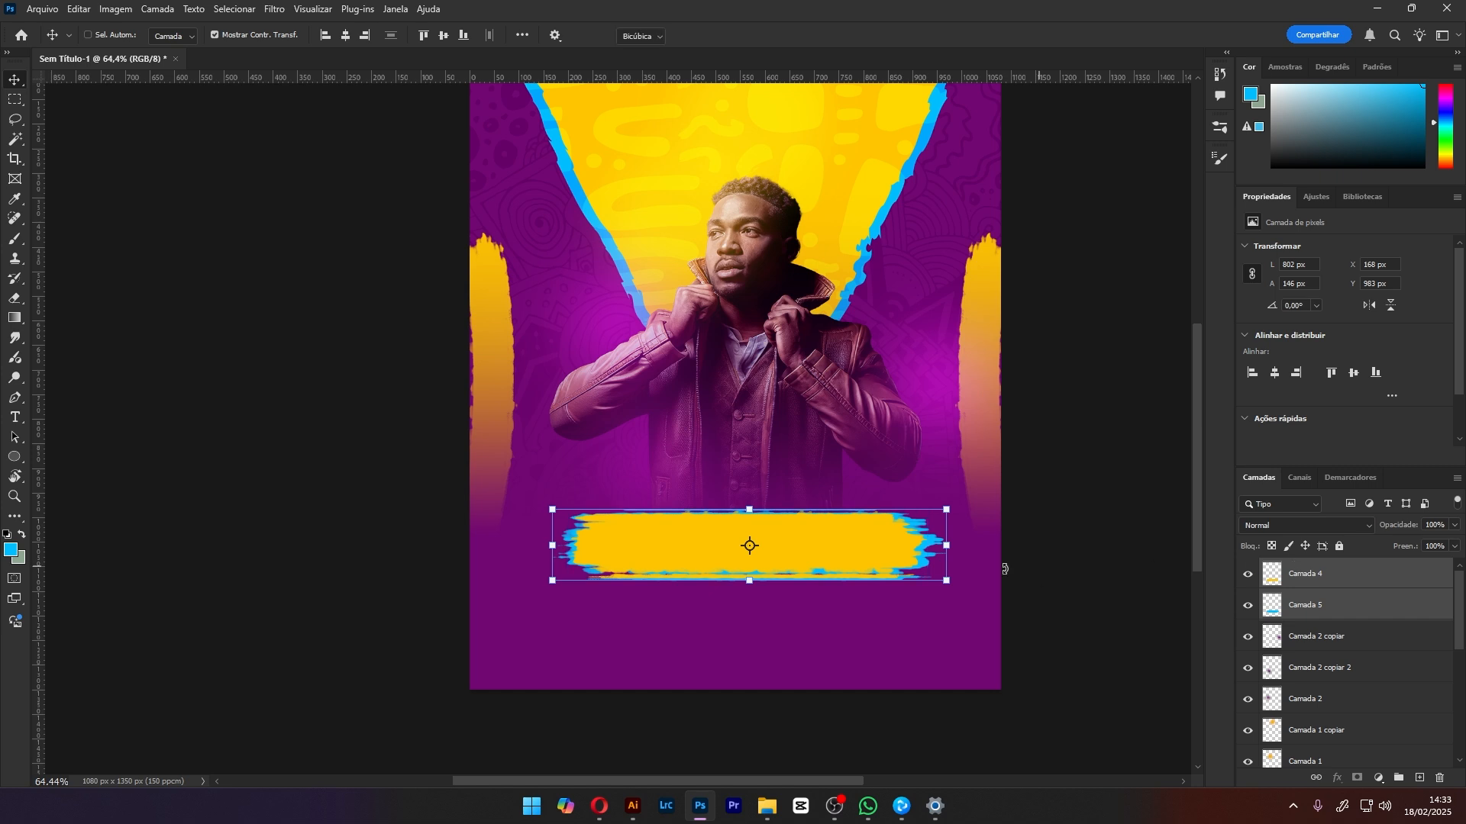
{"action": "left_click_drag", "start_coordinate": [756, 507], "coordinate": [759, 496]}
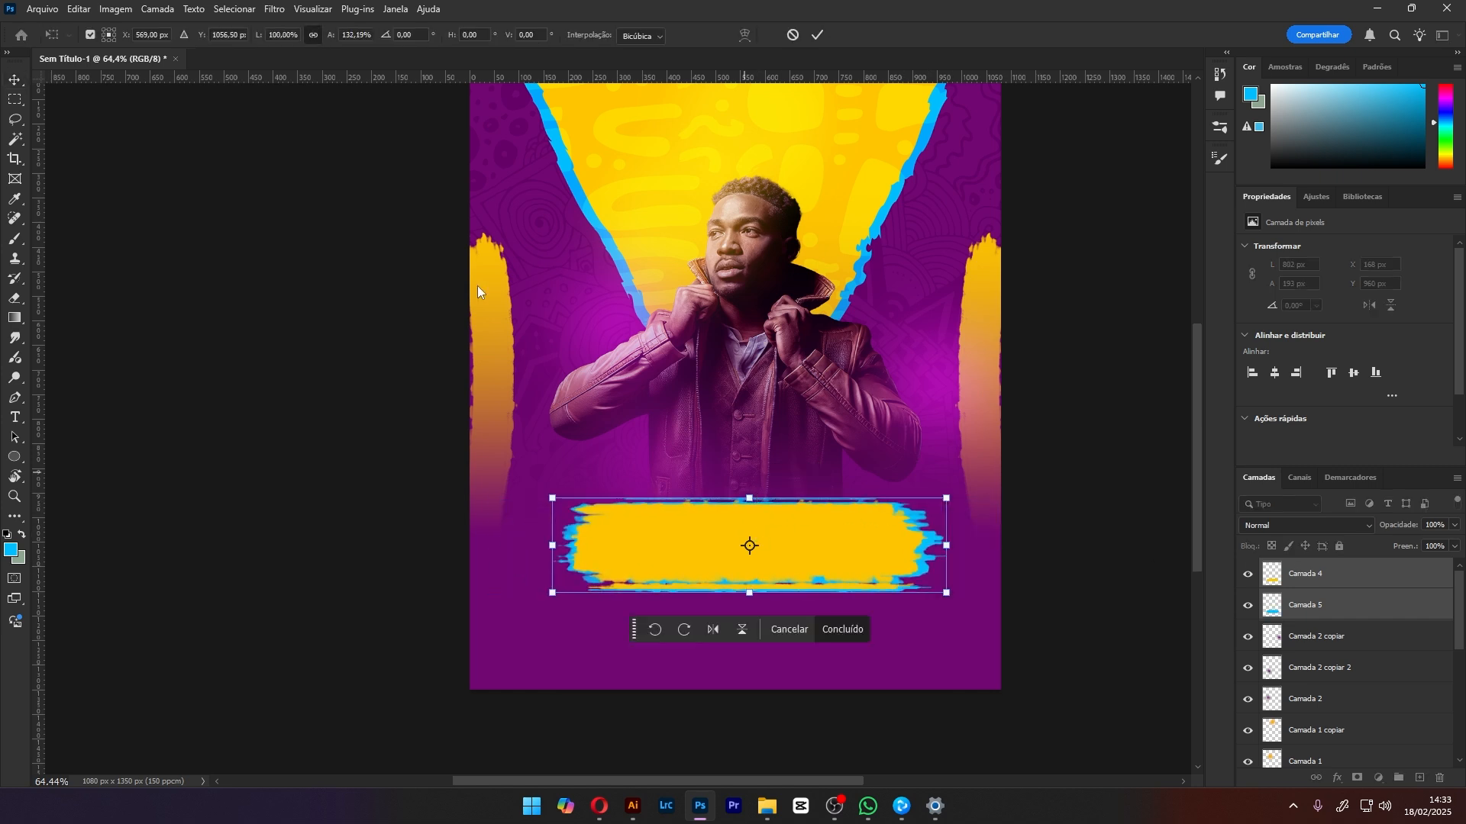
{"action": "key", "text": "Return"}
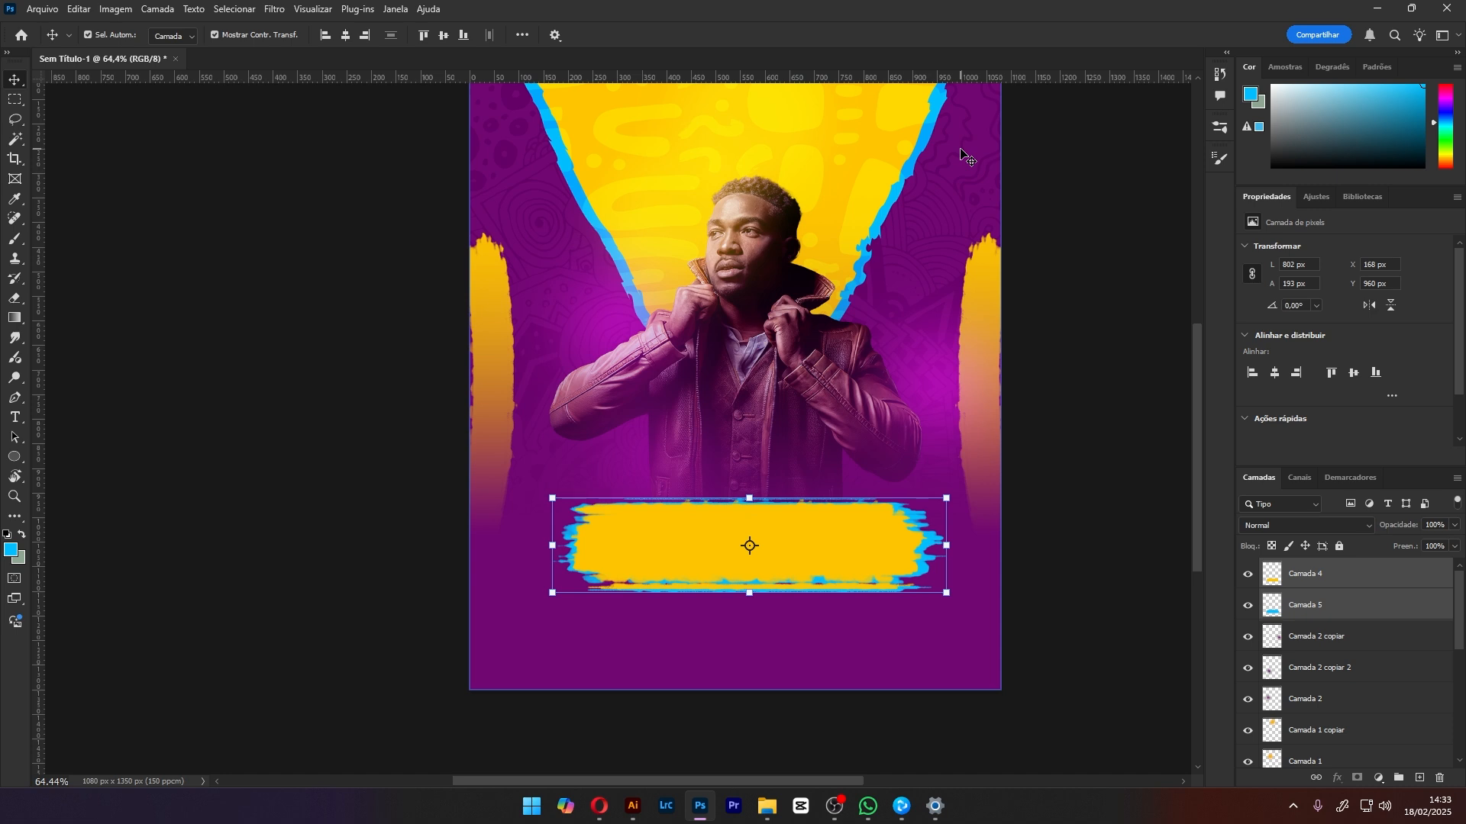
Add two new empty layers above the yellow banner layer, accepting blue 01befe as the foreground colour
{"action": "left_click", "coordinate": [1334, 575]}
{"action": "left_click", "coordinate": [1420, 779]}
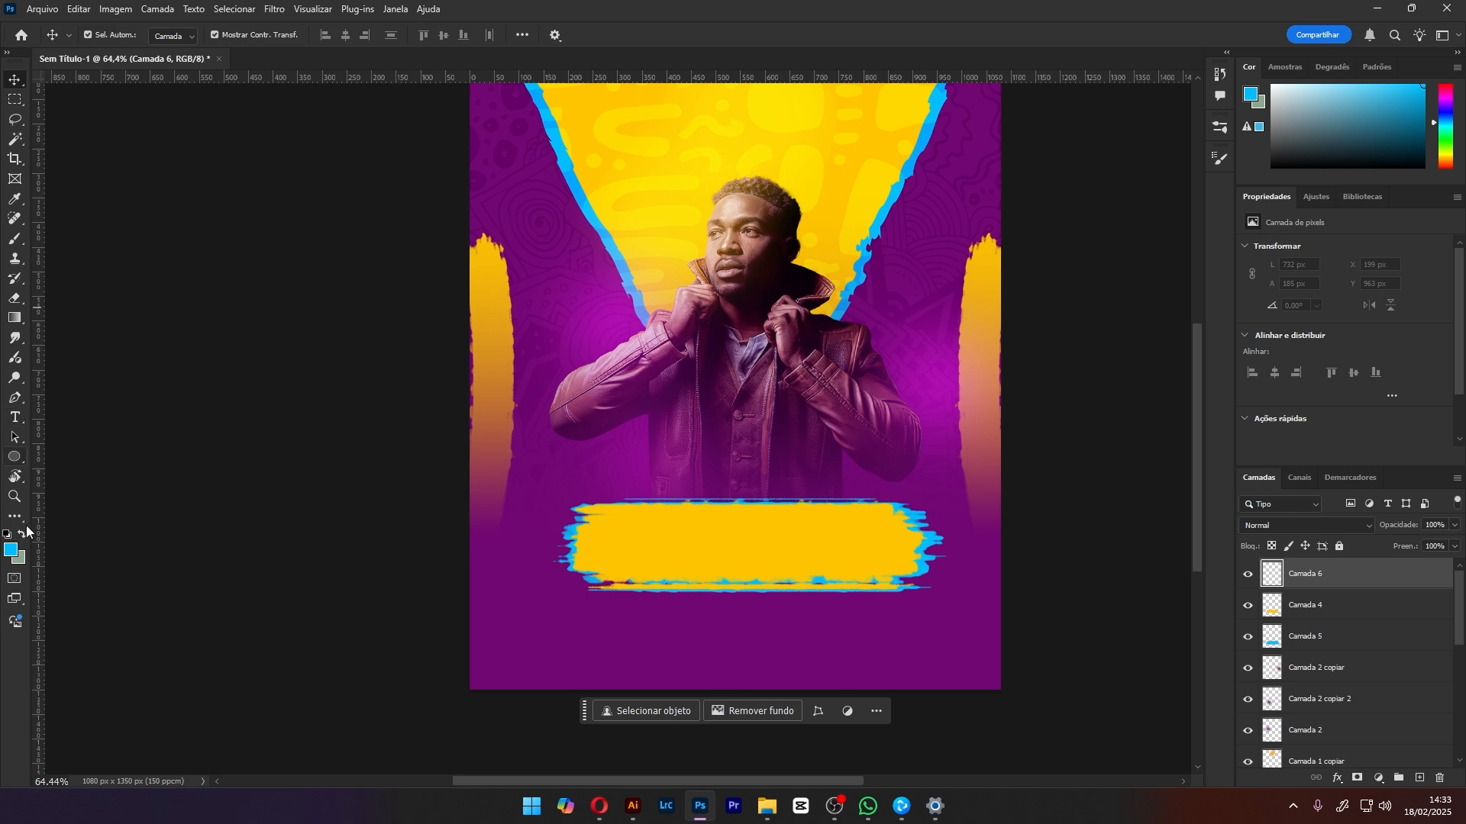
{"action": "left_click", "coordinate": [12, 551]}
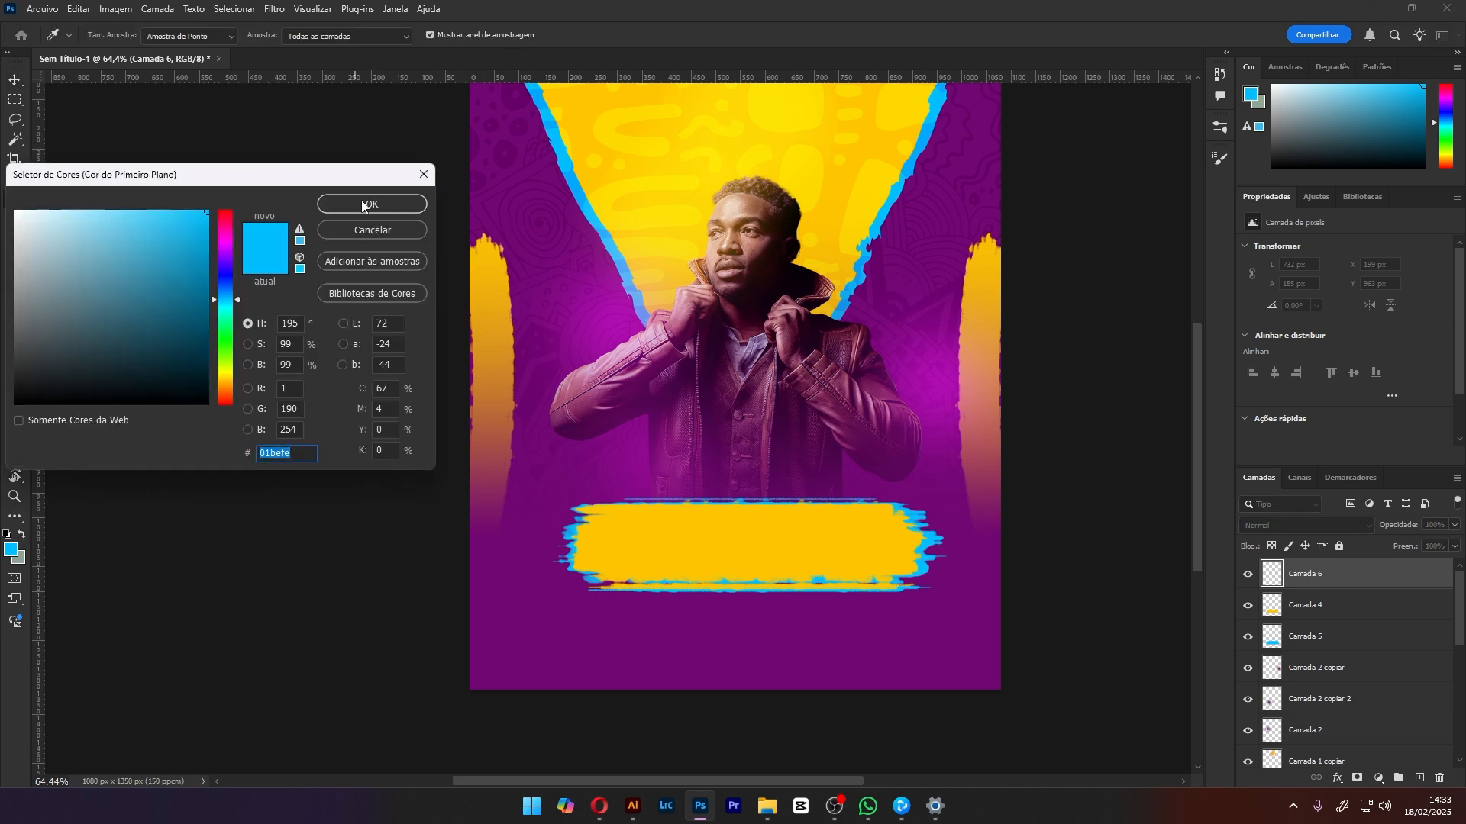
{"action": "left_click", "coordinate": [363, 205]}
{"action": "left_click", "coordinate": [1420, 778]}
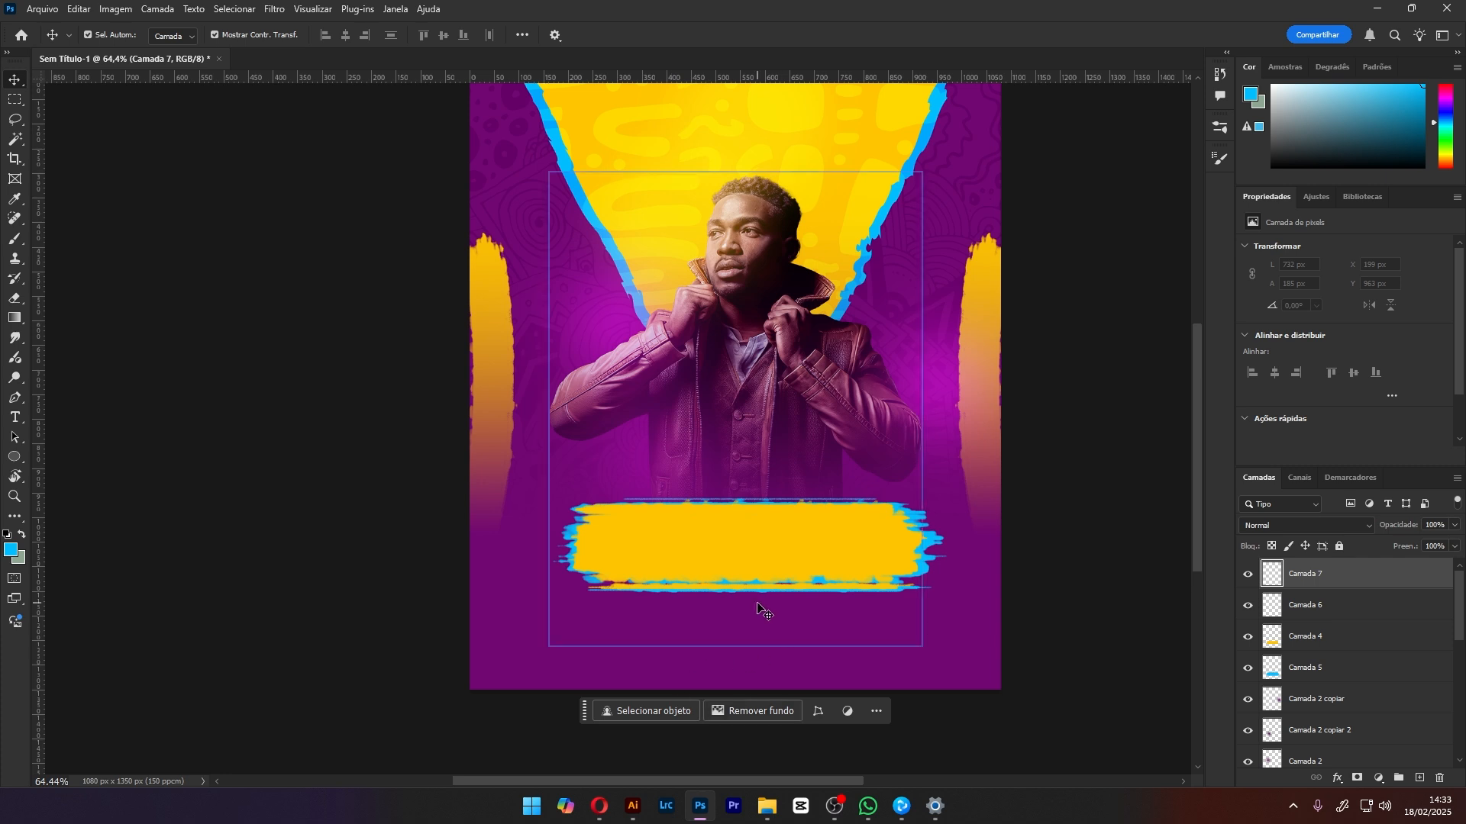
Paint a rough blue strip about 1080 × 125 px along the poster's bottom edge on the topmost new layer
{"action": "key", "text": "b"}
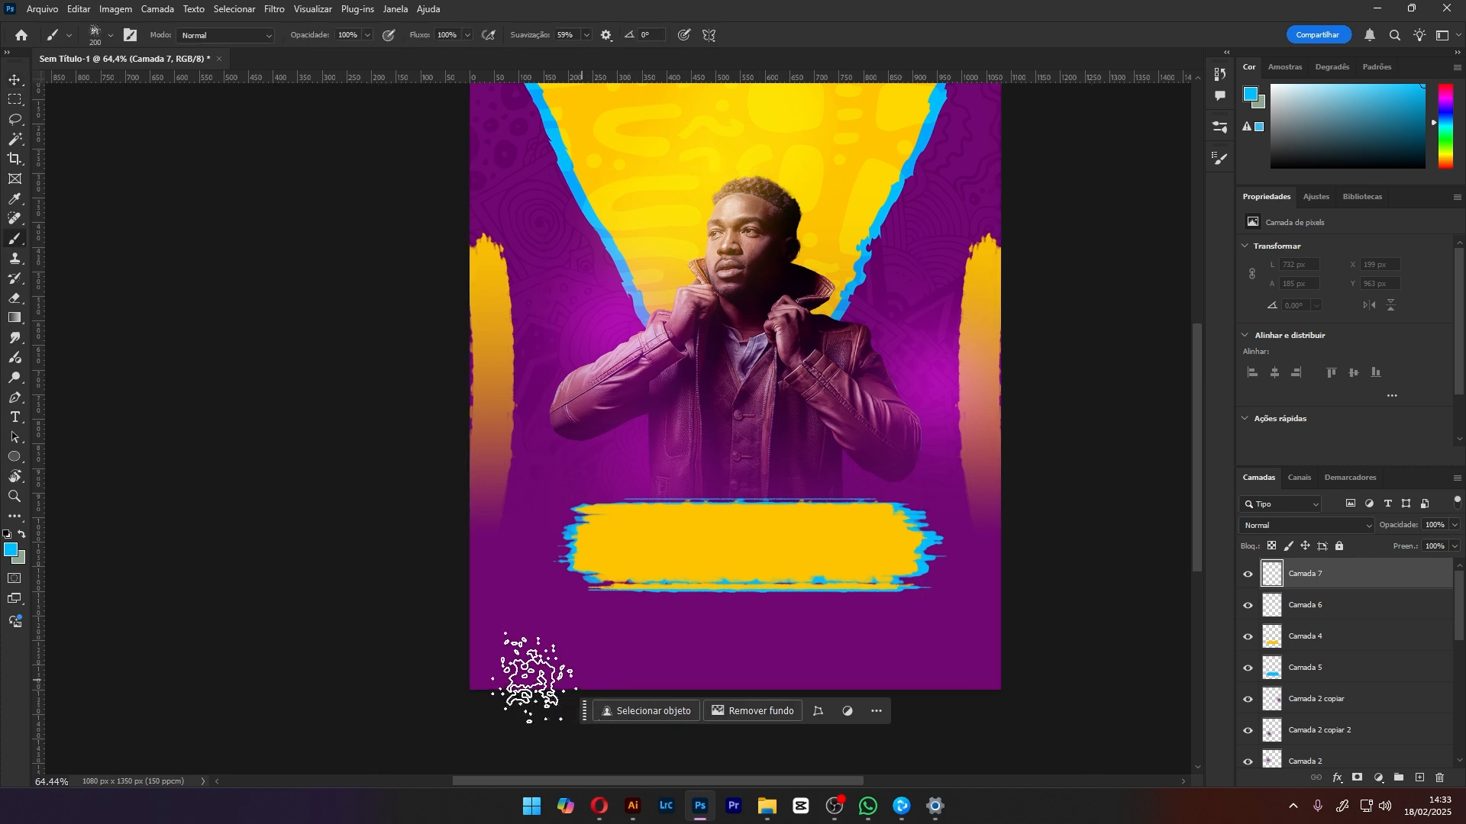
{"action": "left_click_drag", "start_coordinate": [477, 695], "coordinate": [794, 691]}
{"action": "left_click_drag", "start_coordinate": [1012, 706], "coordinate": [1200, 703]}
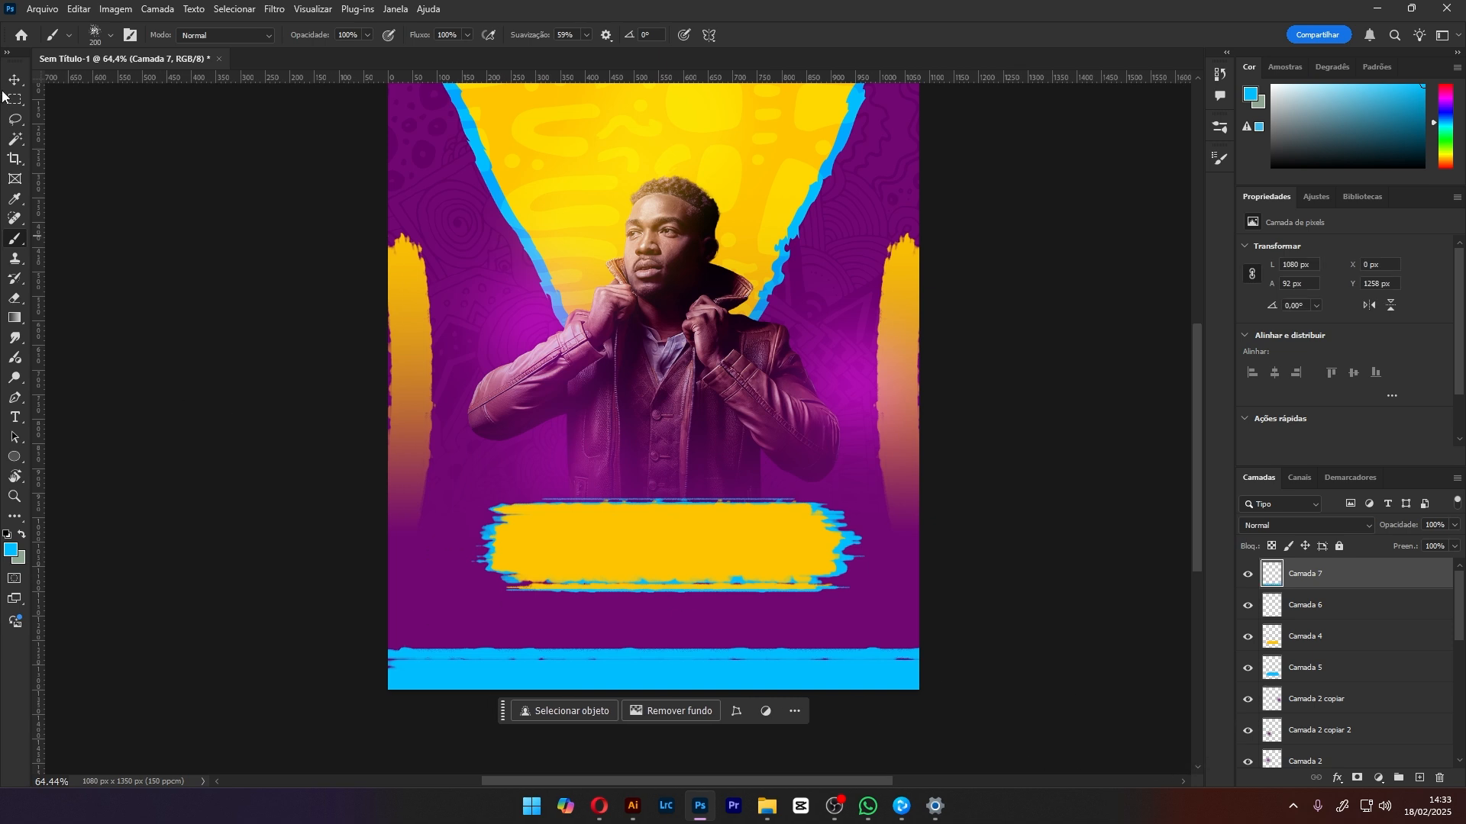
{"action": "mouse_move", "coordinate": [359, 671]}
{"action": "left_mouse_down"}
{"action": "mouse_move", "coordinate": [1021, 702]}
{"action": "mouse_move", "coordinate": [1008, 687]}
{"action": "left_mouse_up"}
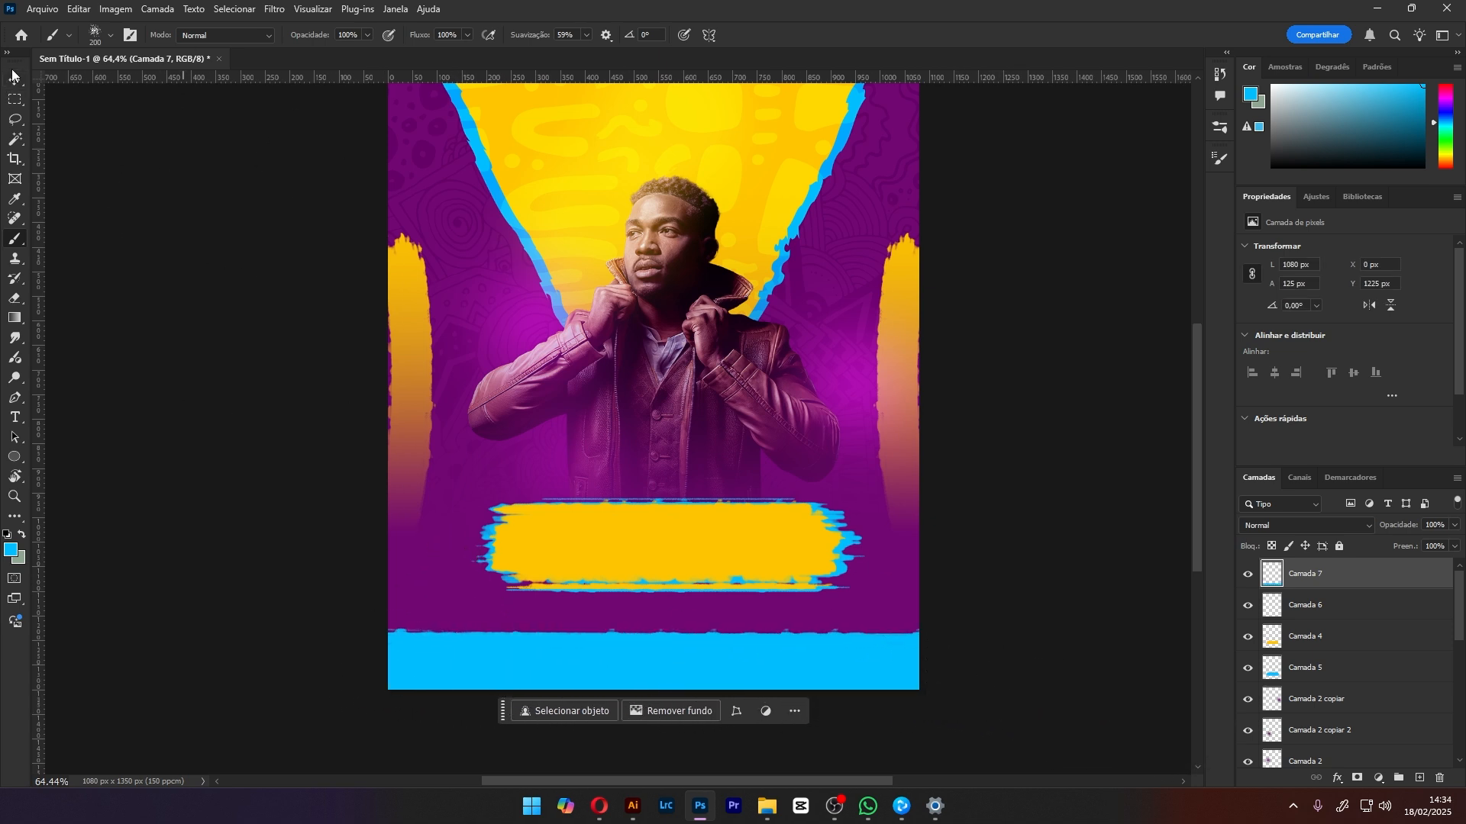
{"action": "key", "text": "ctrl+0"}
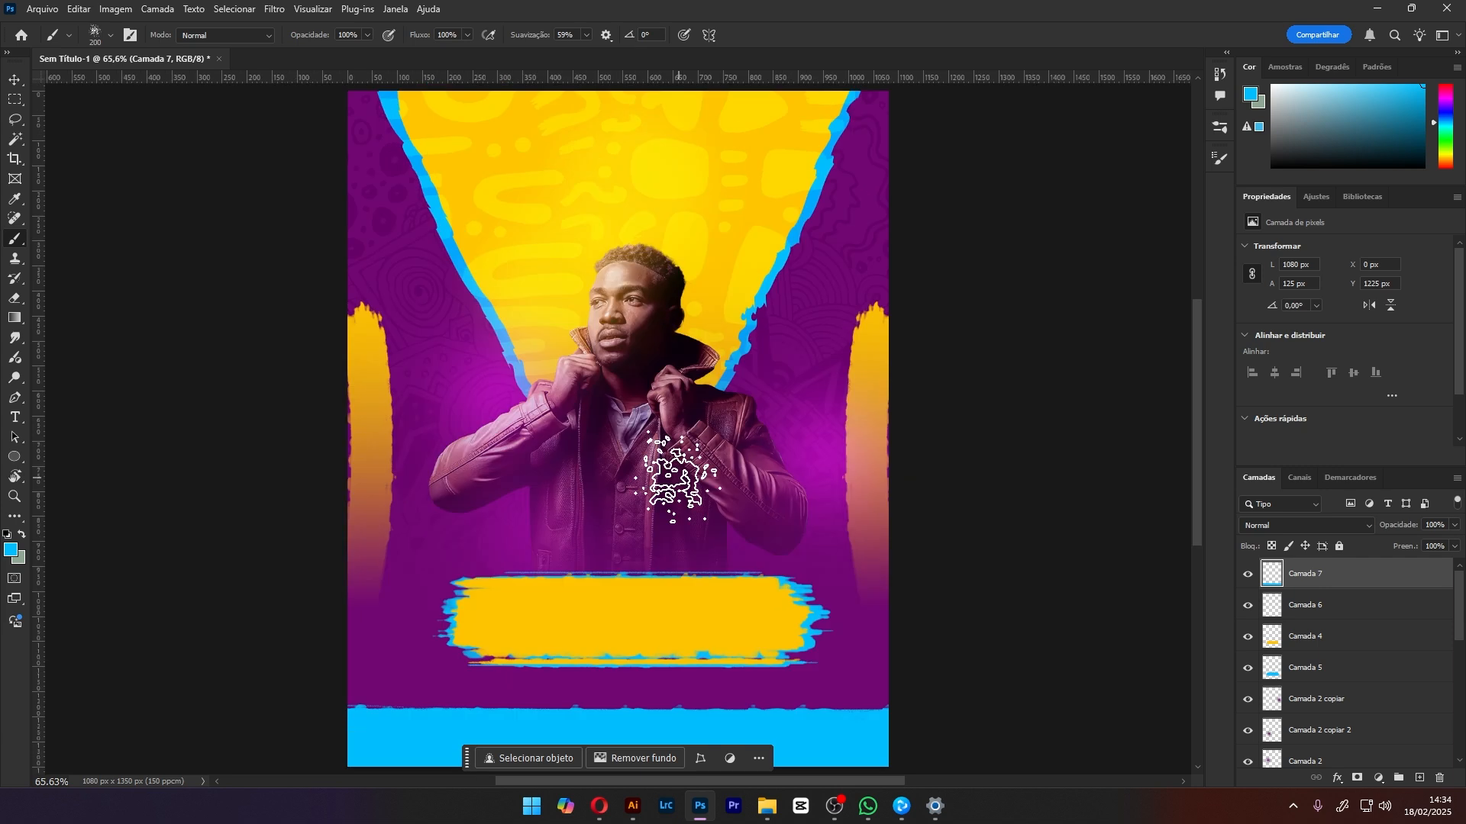
{"action": "left_click", "coordinate": [14, 80]}
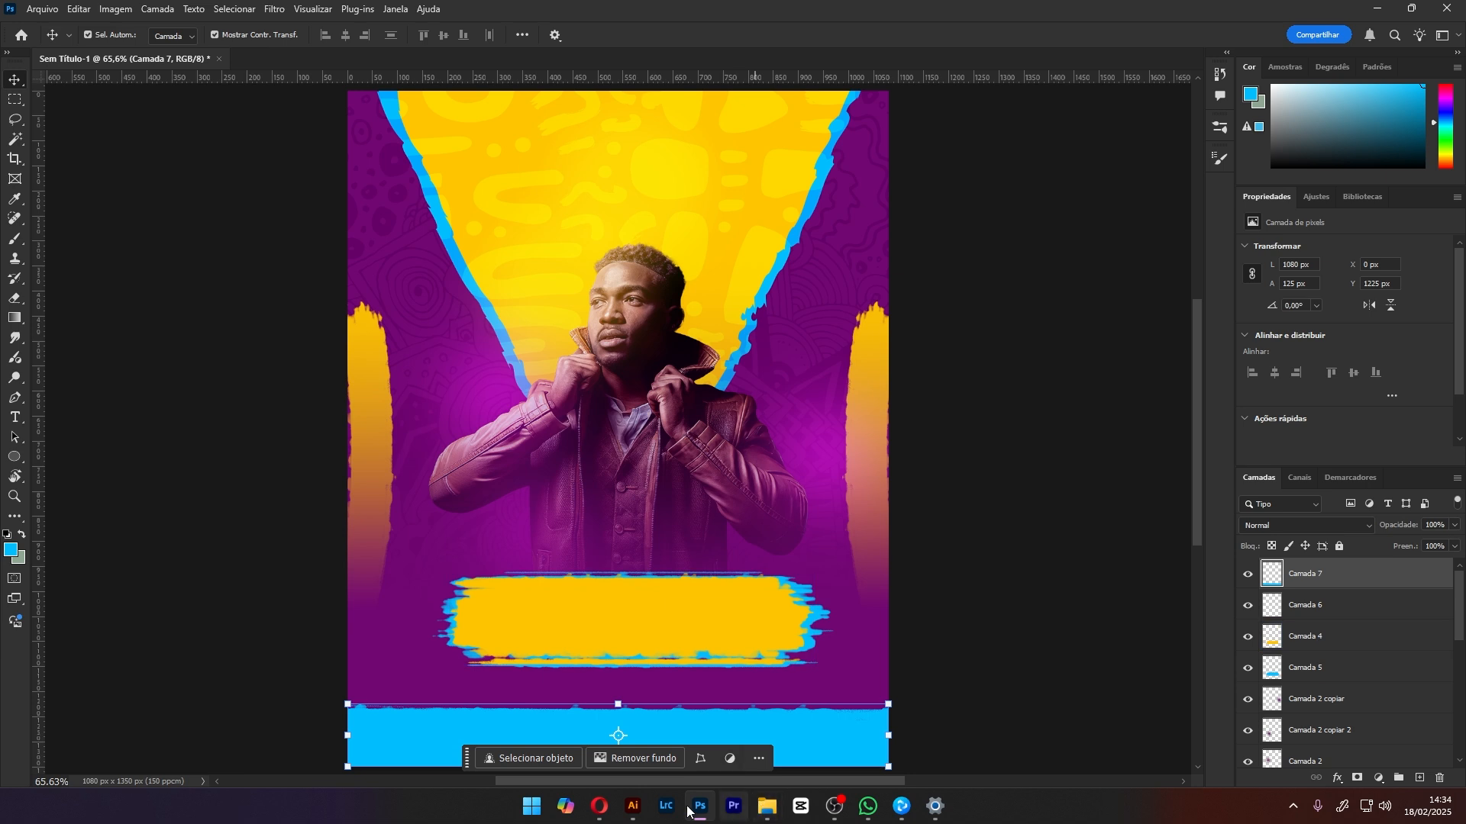
Add the blue text CARNA in Chaloops Bold, 13.98 pt, on the yellow triangle above the model's head
{"action": "mouse_move", "coordinate": [648, 813]}
{"action": "left_click", "coordinate": [14, 418]}
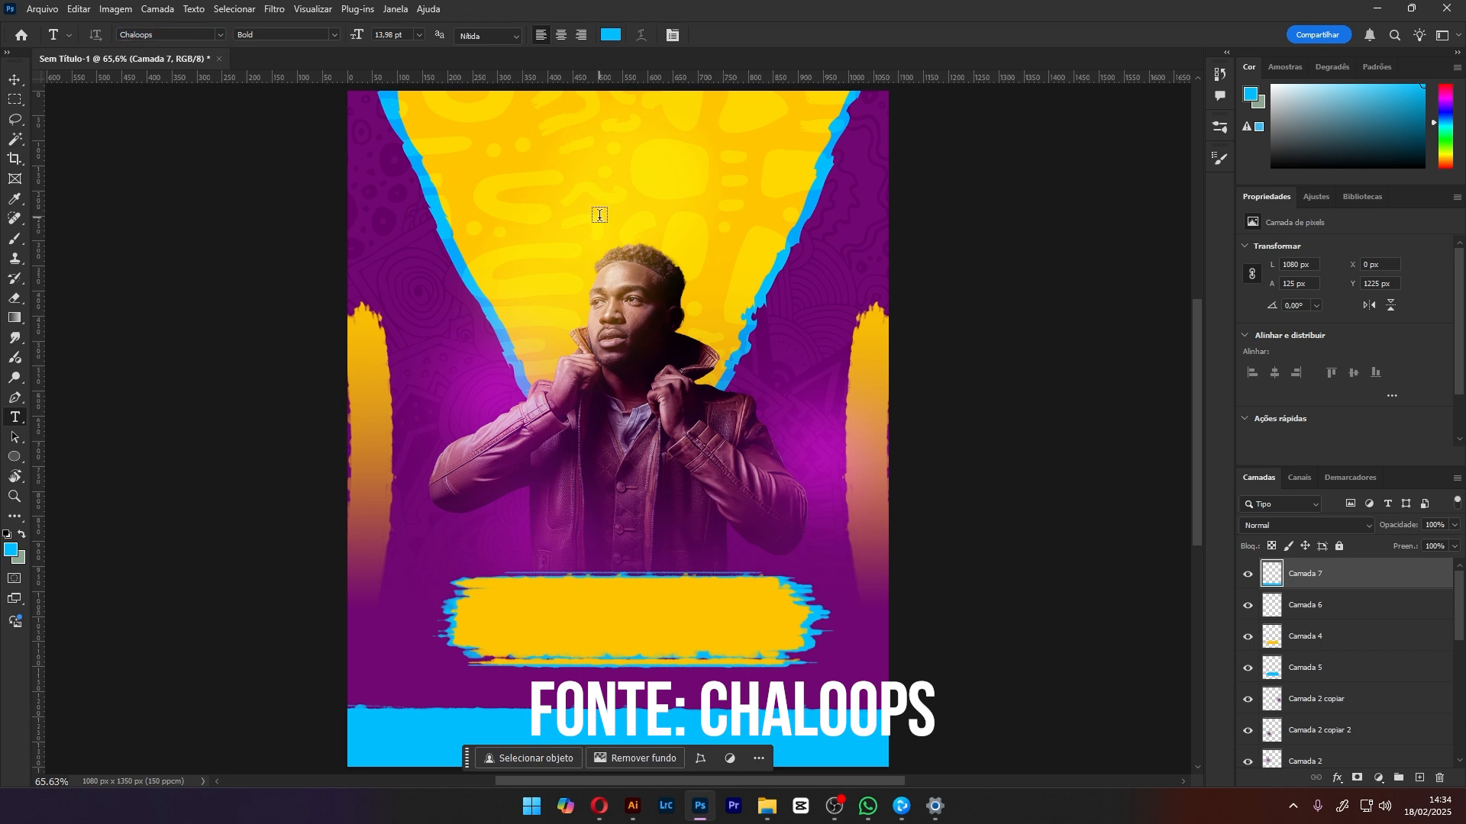
{"action": "left_click", "coordinate": [607, 155]}
{"action": "type", "text": "CA "}
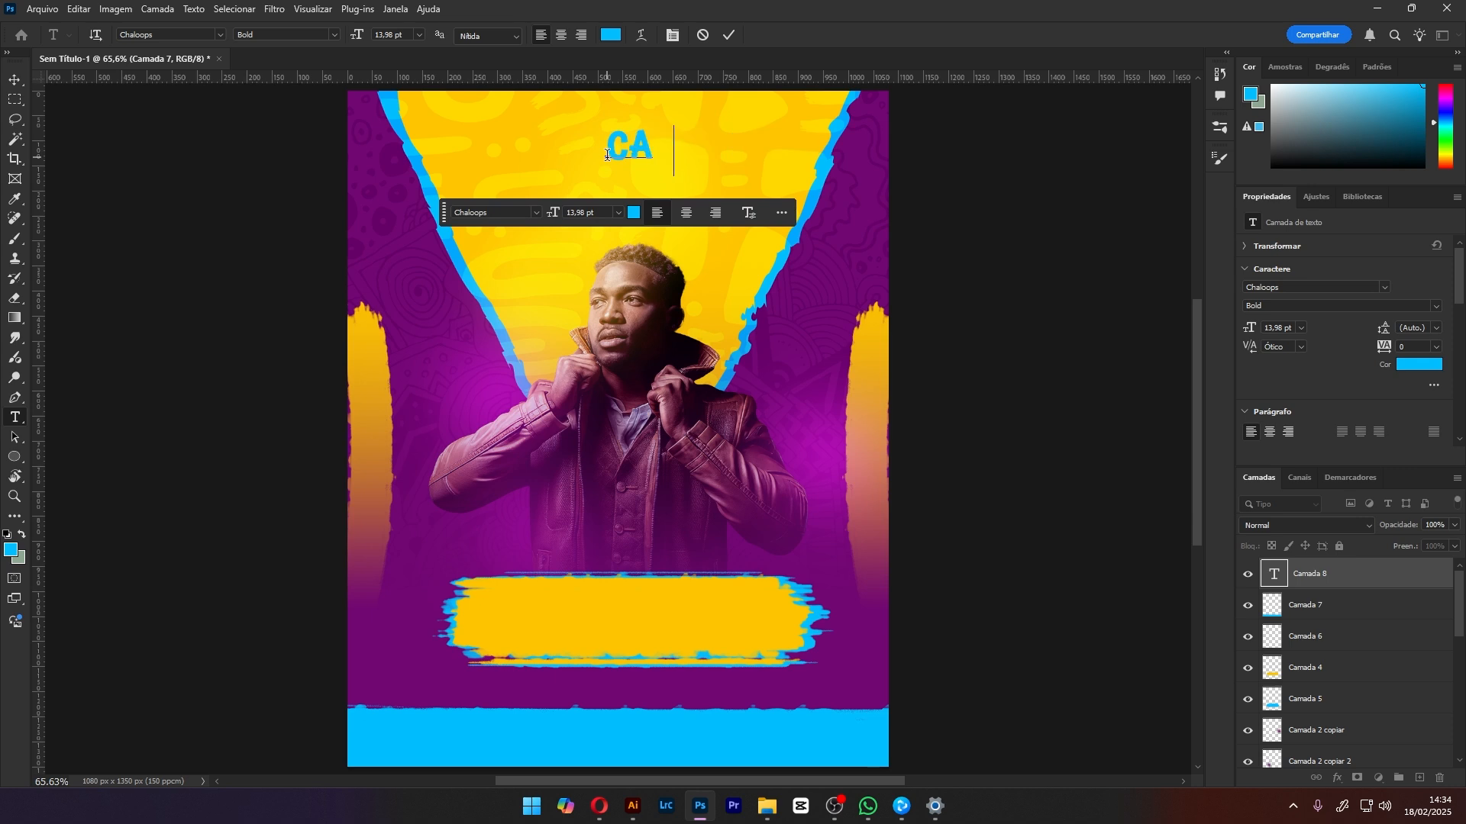
{"action": "type", "text": "NA"}
{"action": "key", "text": "ctrl+Return"}
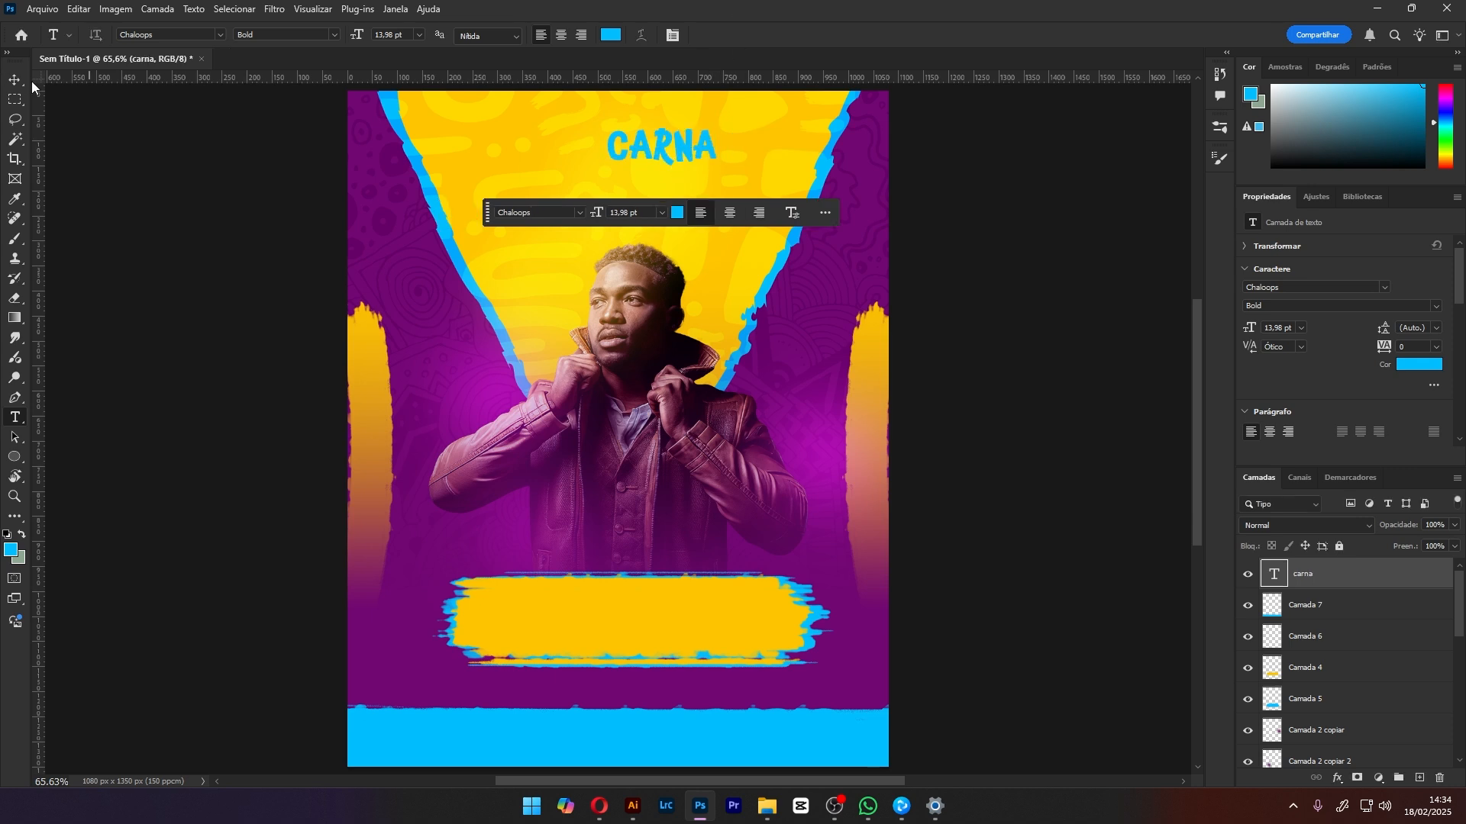
{"action": "left_click", "coordinate": [13, 80]}
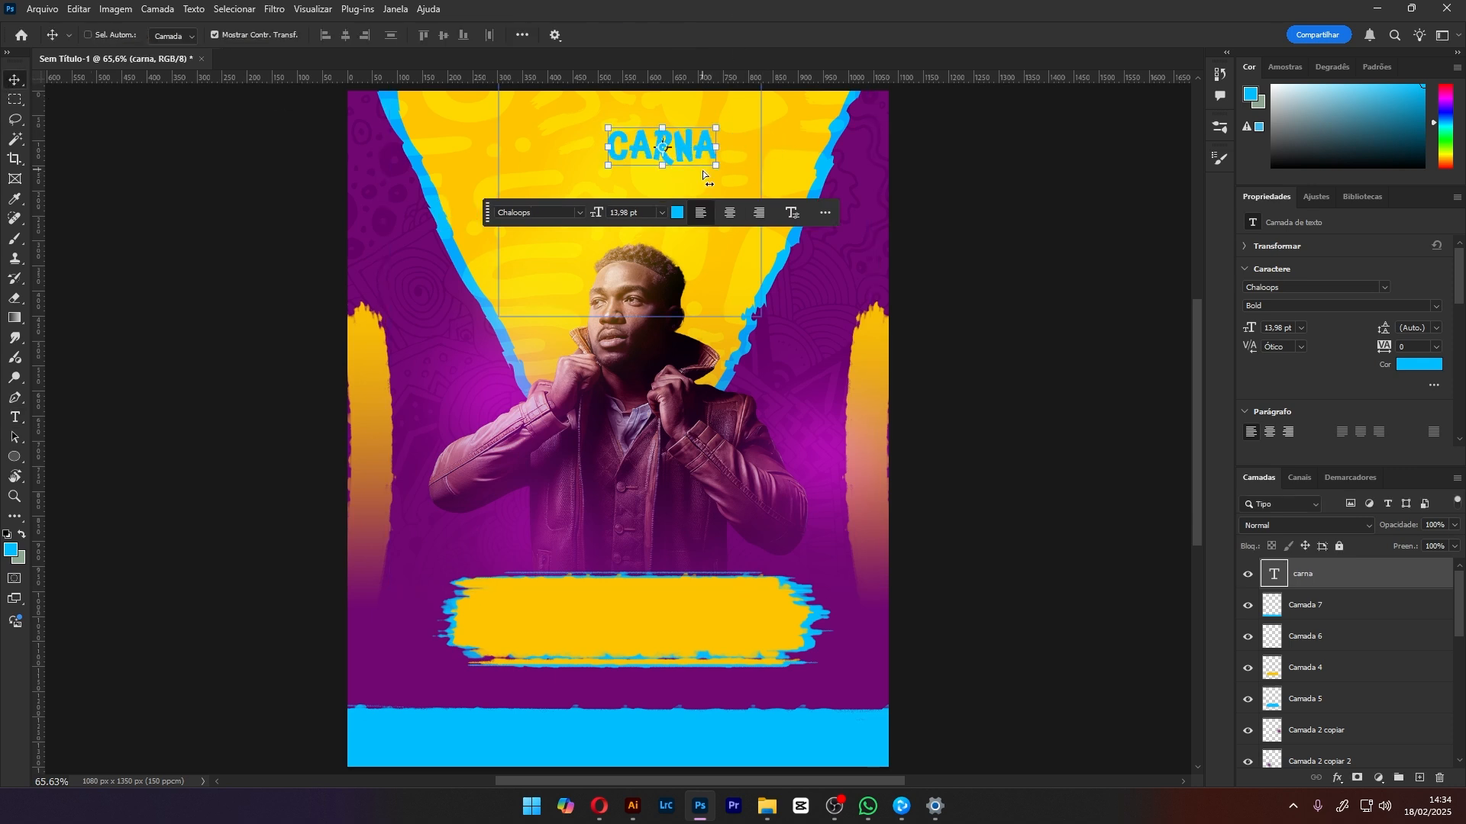
Duplicate the CARNA text, place the copy just below the original, and change the copy's wording to VIBES
{"action": "key", "text": "ctrl+j"}
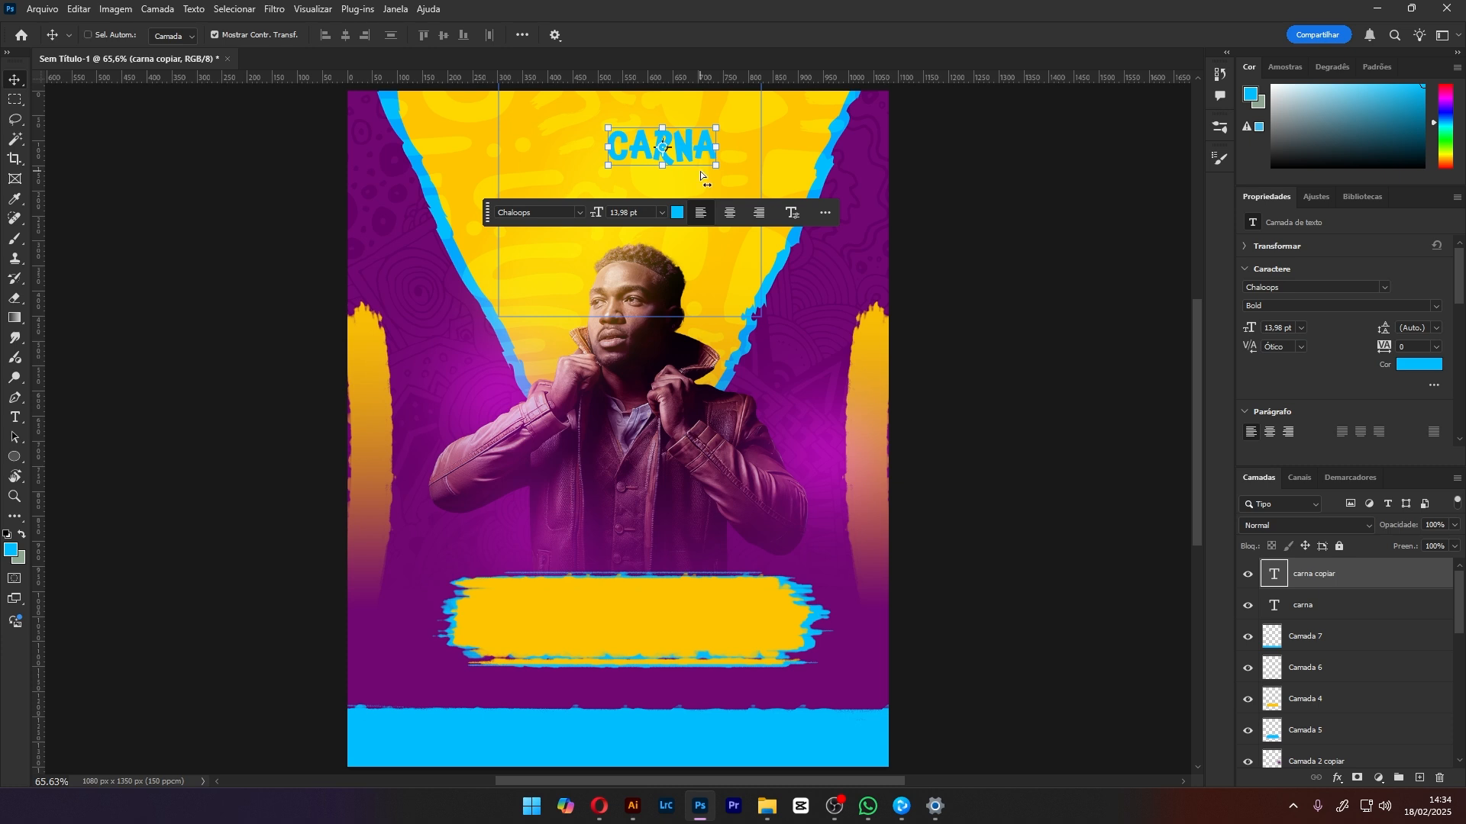
{"action": "key", "text": "ctrl+t"}
{"action": "left_click_drag", "start_coordinate": [700, 157], "coordinate": [710, 216]}
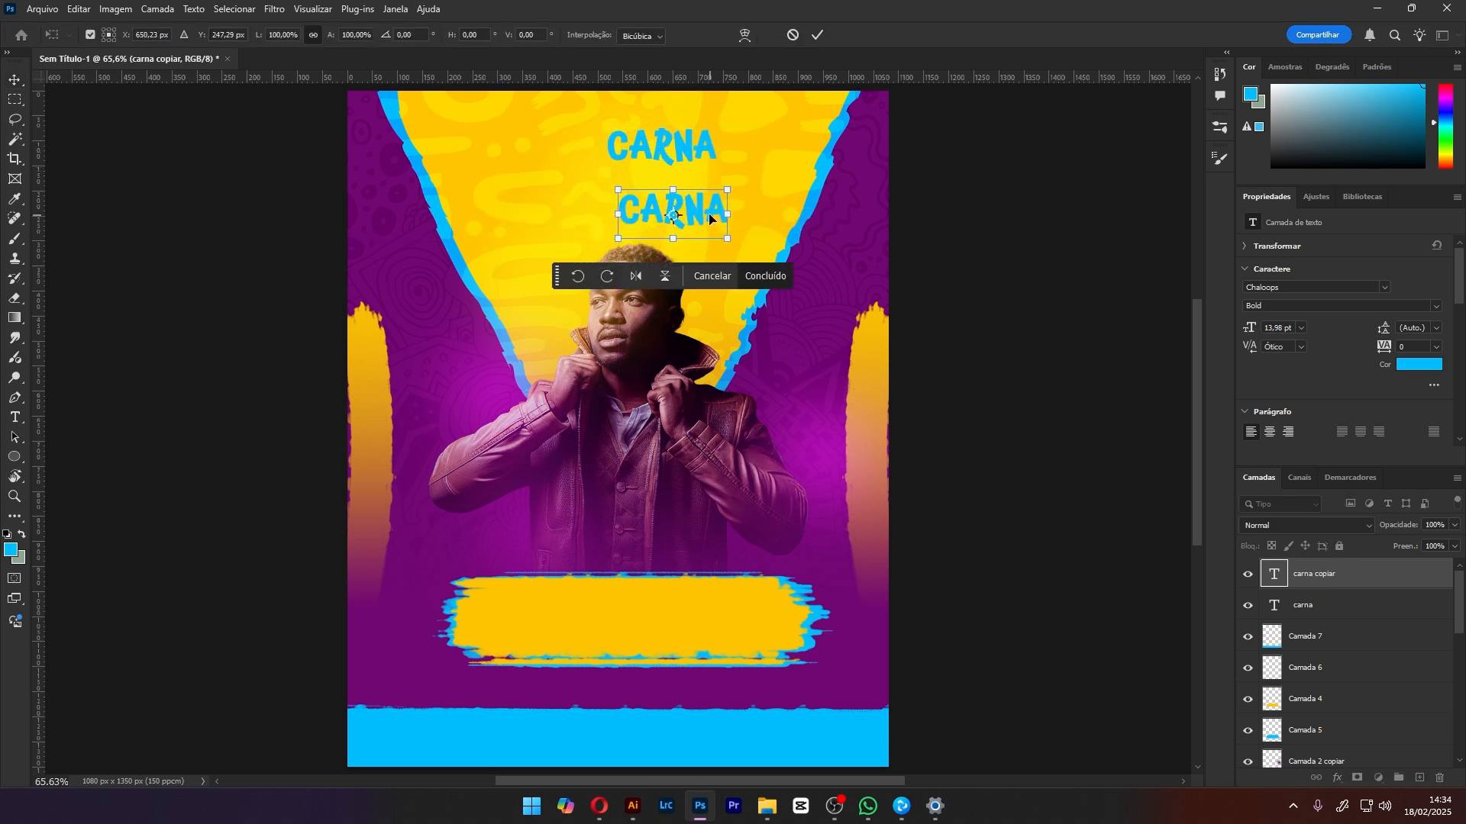
{"action": "key", "text": "Return"}
{"action": "double_click", "coordinate": [709, 213]}
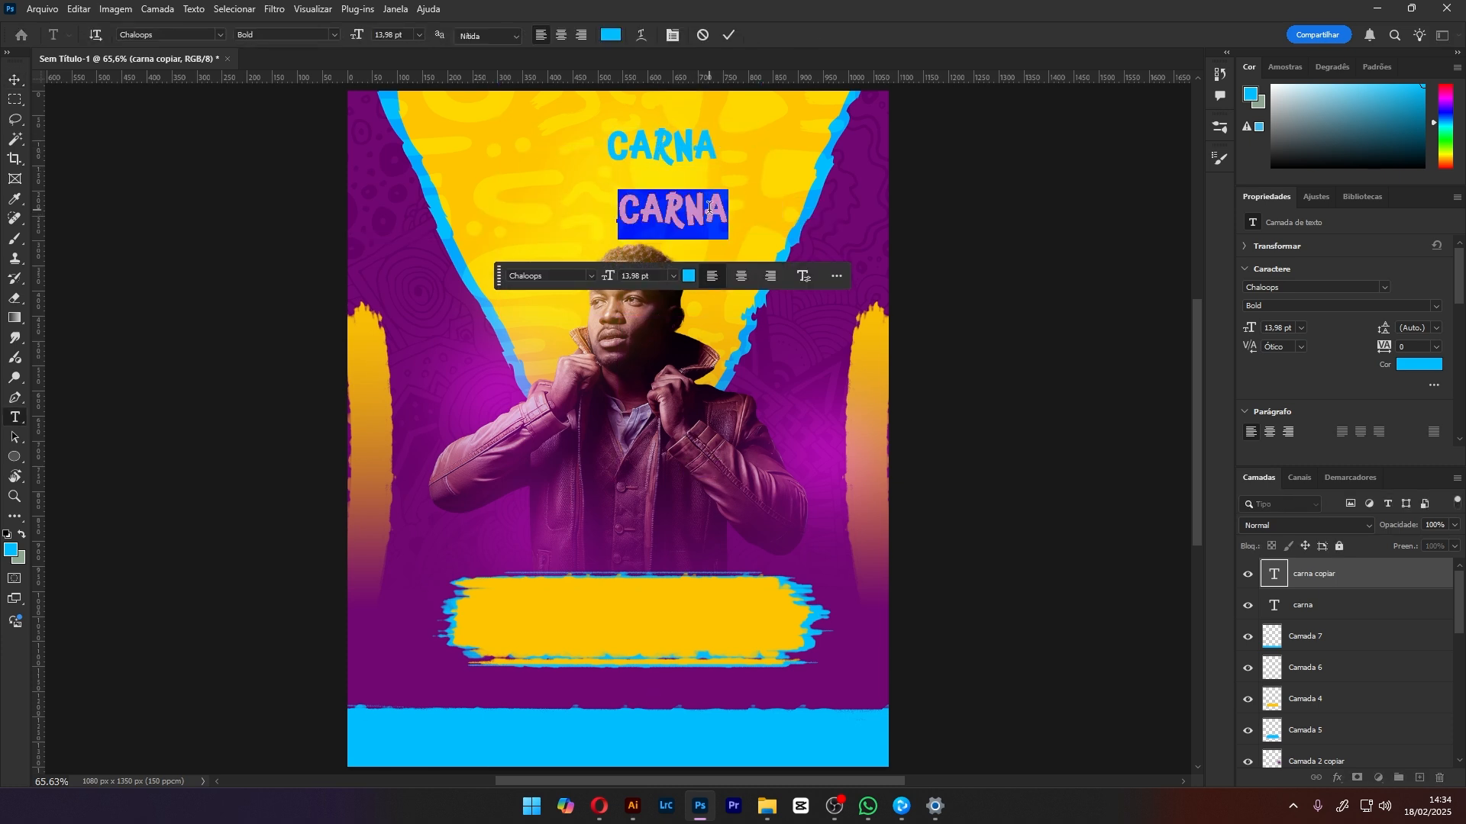
{"action": "type", "text": "VI"}
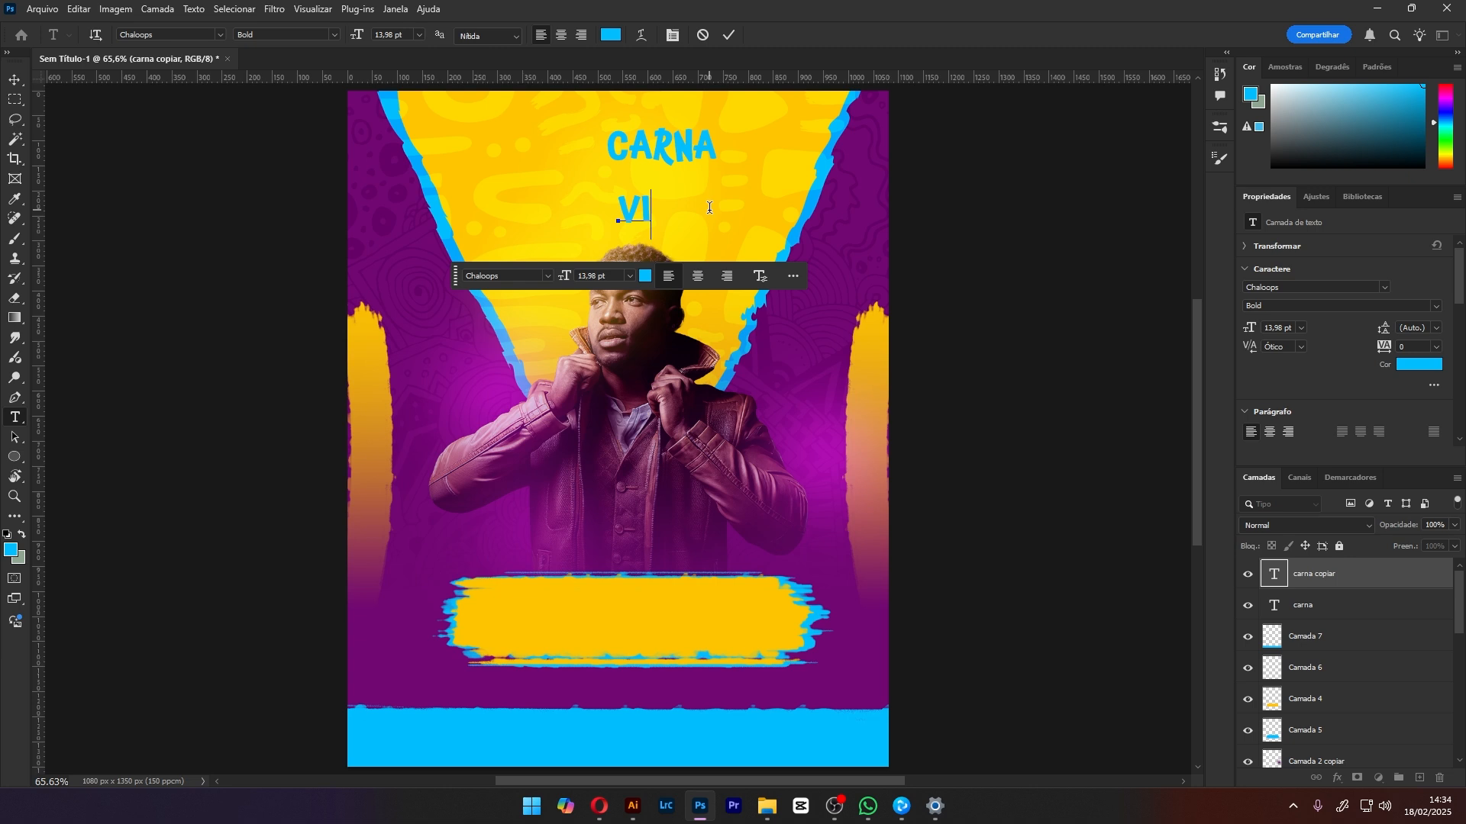
{"action": "type", "text": "BES"}
{"action": "left_click", "coordinate": [14, 79]}
Scale the VIBES text to about 180% close beneath CARNA and centre it horizontally on the canvas
{"action": "key", "text": "ctrl+t"}
{"action": "mouse_move", "coordinate": [714, 201]}
{"action": "left_mouse_down"}
{"action": "mouse_move", "coordinate": [752, 180]}
{"action": "mouse_move", "coordinate": [685, 204]}
{"action": "mouse_move", "coordinate": [700, 196]}
{"action": "left_mouse_up"}
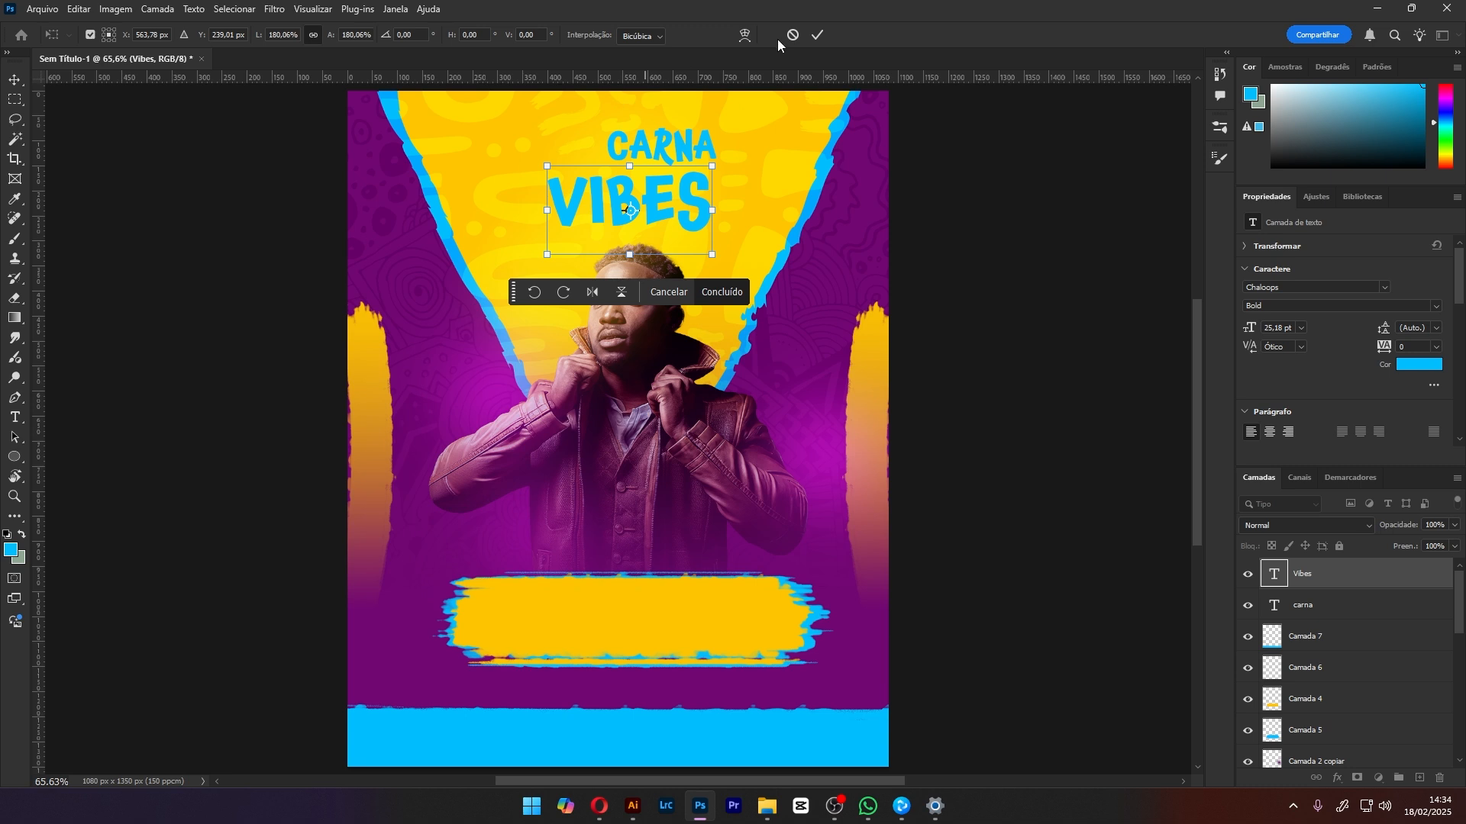
{"action": "left_click", "coordinate": [817, 35]}
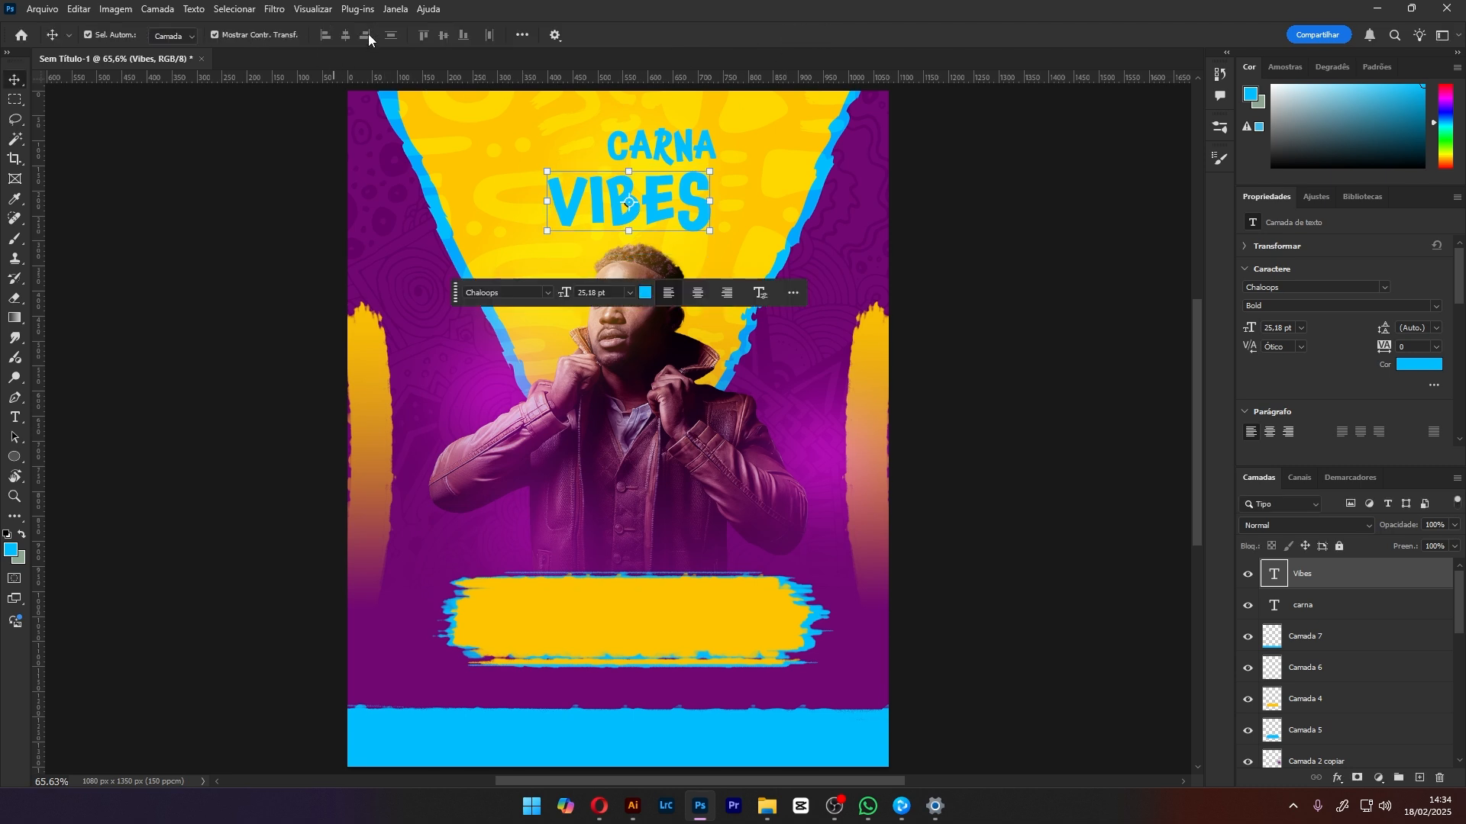
{"action": "left_click", "coordinate": [523, 35]}
{"action": "left_click", "coordinate": [574, 176]}
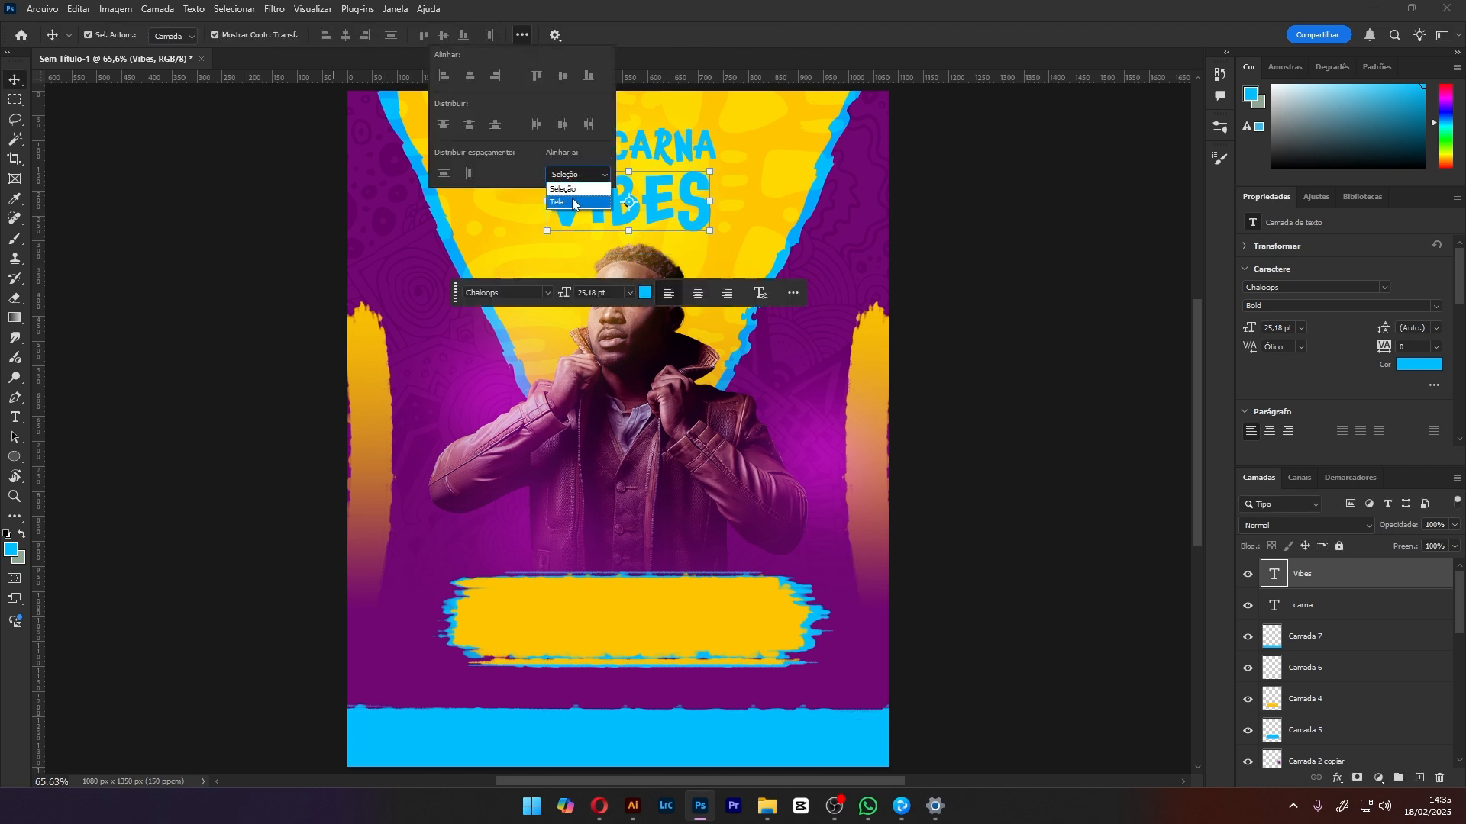
{"action": "left_click", "coordinate": [565, 206]}
{"action": "left_click", "coordinate": [470, 75]}
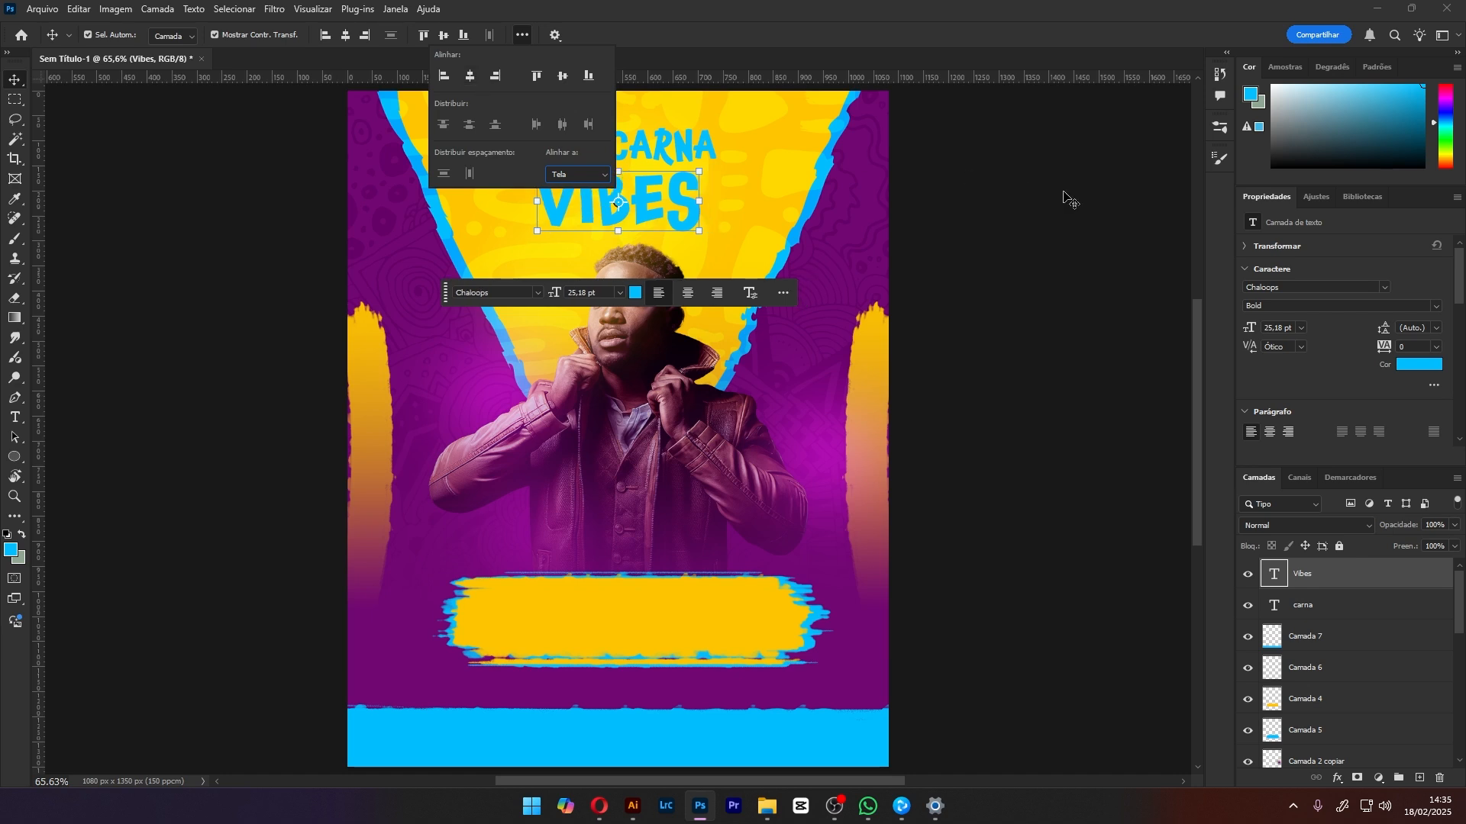
{"action": "left_click", "coordinate": [1064, 203]}
Enlarge the VIBES text further to about 122%, keeping it between CARNA and the model's head
{"action": "left_click", "coordinate": [712, 153]}
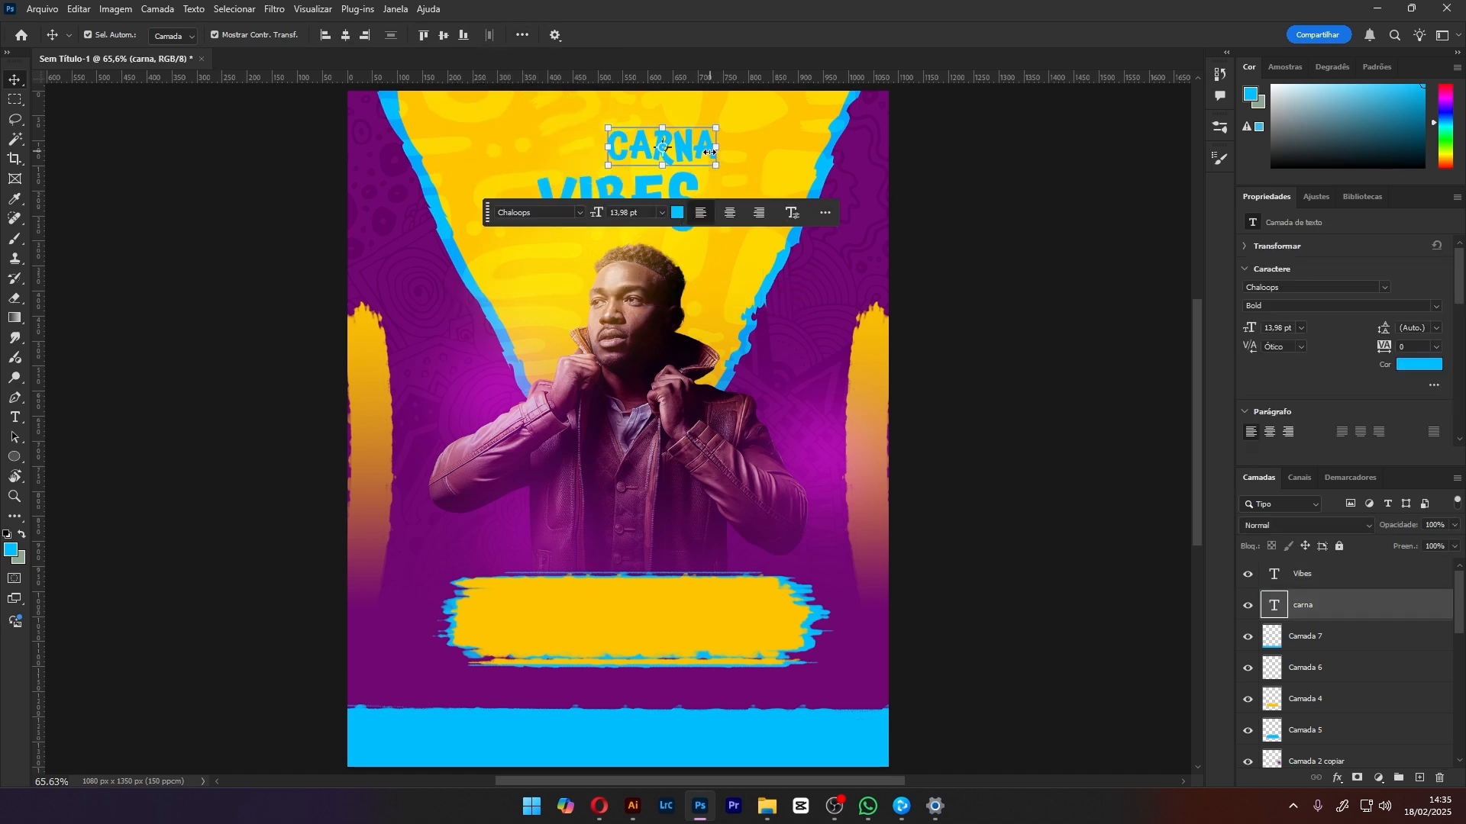
{"action": "left_click", "coordinate": [693, 200]}
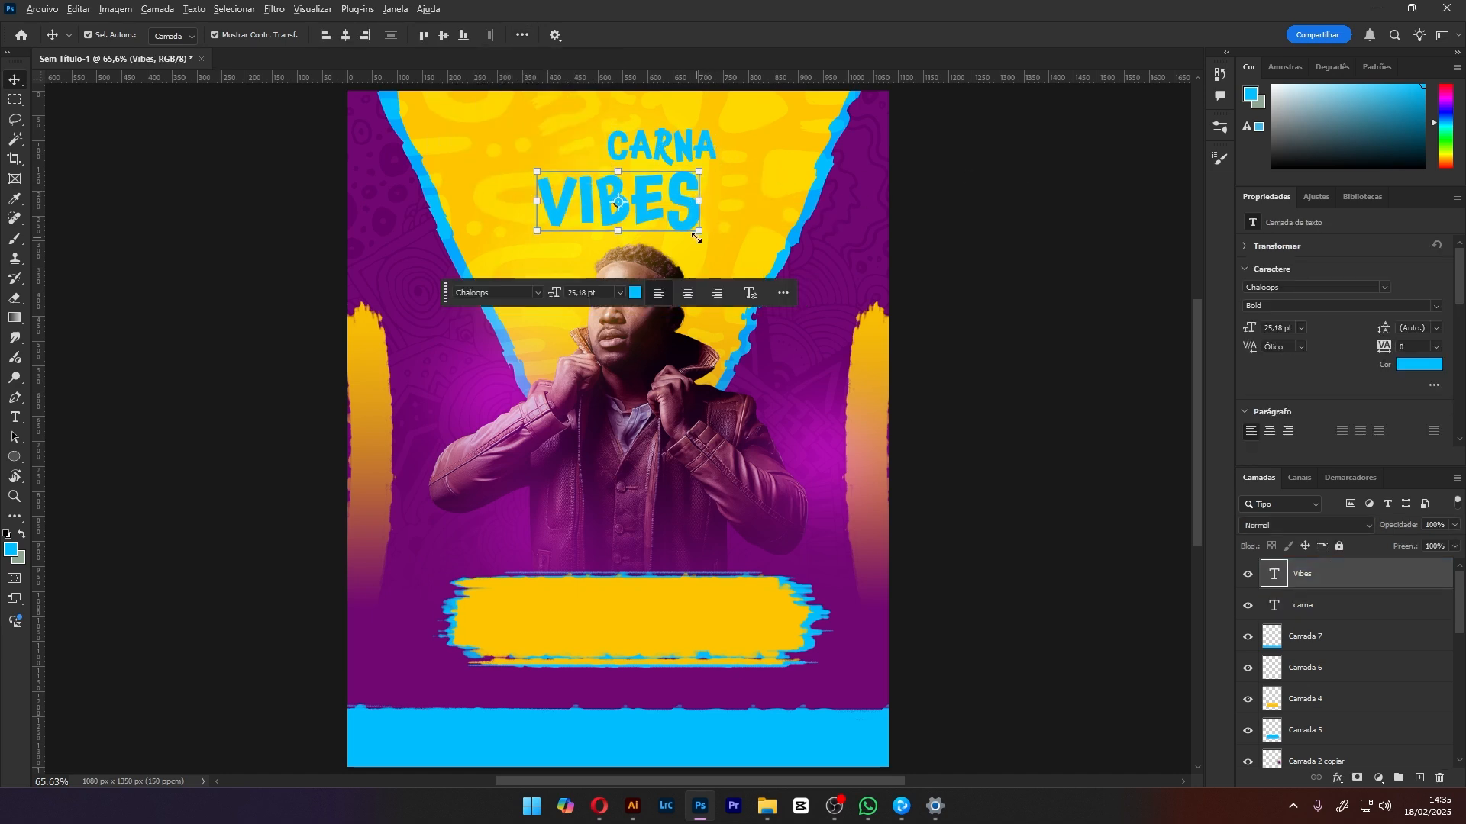
{"action": "mouse_move", "coordinate": [700, 233]}
{"action": "left_mouse_down"}
{"action": "mouse_move", "coordinate": [755, 251]}
{"action": "mouse_move", "coordinate": [694, 237]}
{"action": "mouse_move", "coordinate": [720, 280]}
{"action": "mouse_move", "coordinate": [708, 211]}
{"action": "left_mouse_up"}
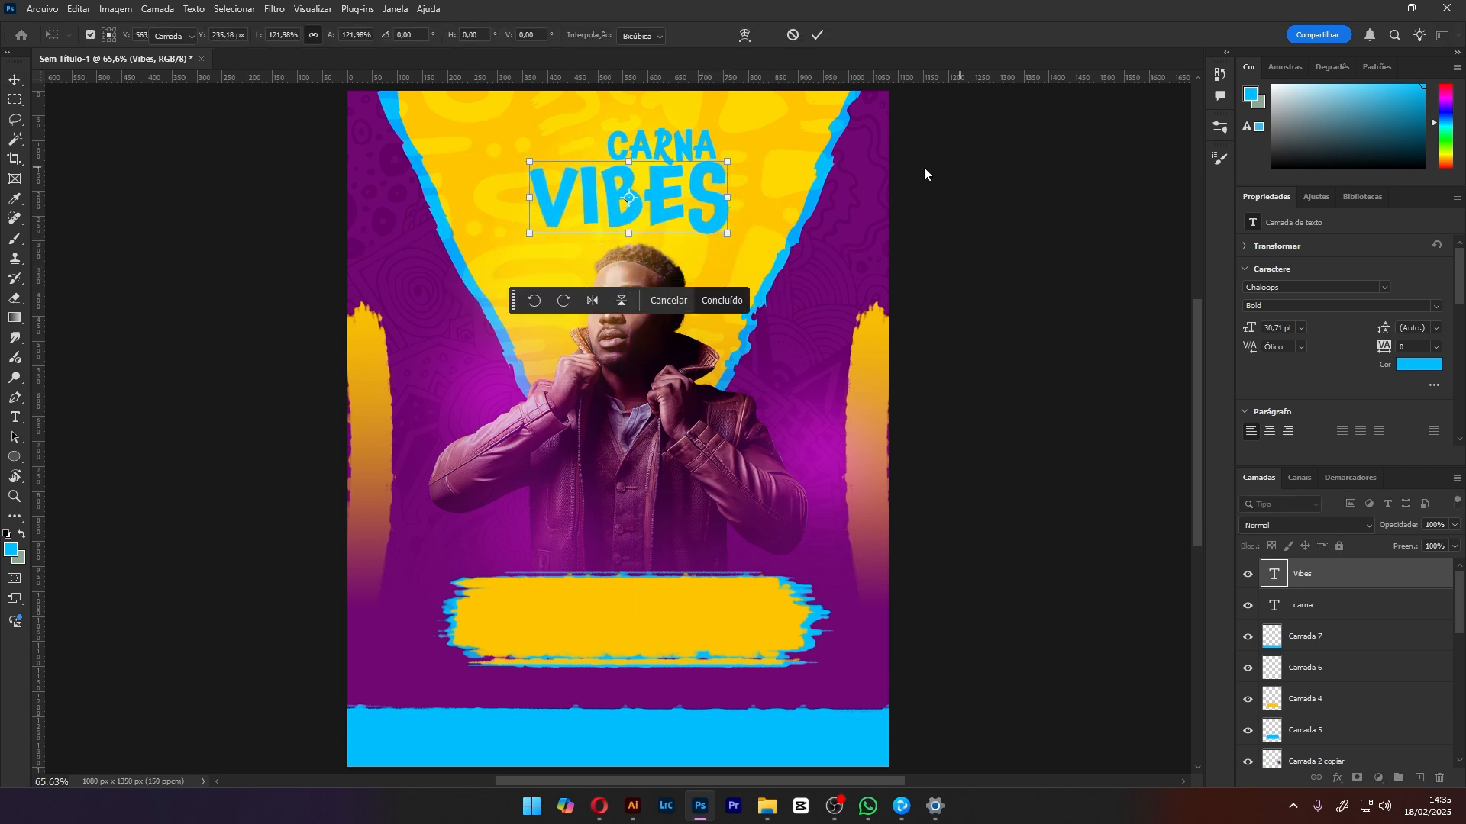
{"action": "left_click", "coordinate": [926, 174]}
Move CARNA above the left half of VIBES and tilt it by about -6.43°
{"action": "left_click_drag", "start_coordinate": [634, 139], "coordinate": [562, 136]}
{"action": "mouse_move", "coordinate": [657, 168]}
{"action": "left_mouse_down"}
{"action": "mouse_move", "coordinate": [665, 151]}
{"action": "mouse_move", "coordinate": [641, 148]}
{"action": "left_mouse_up"}
{"action": "key", "text": "Escape"}
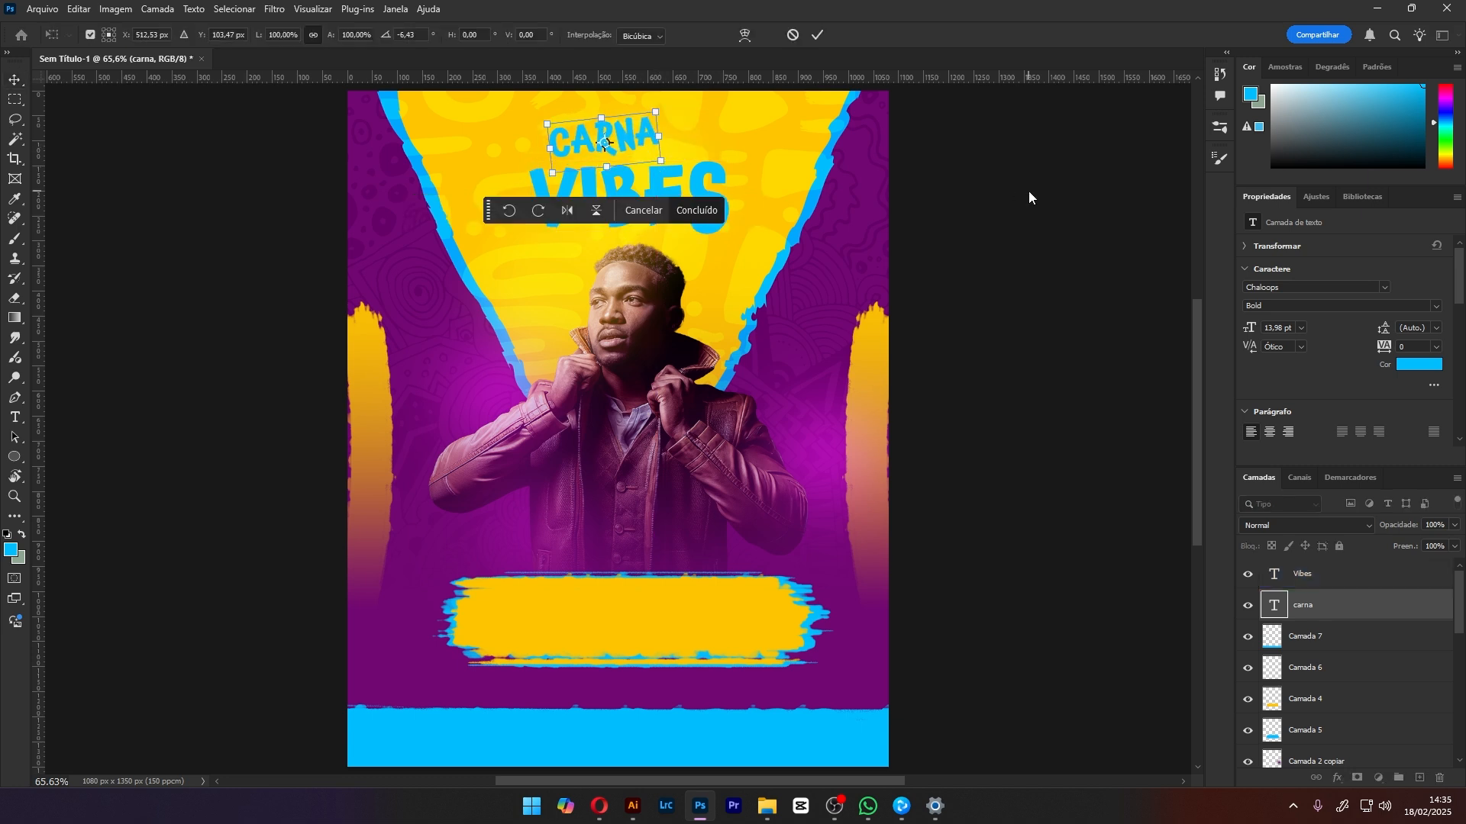
{"action": "key", "text": "alt+bracketright"}
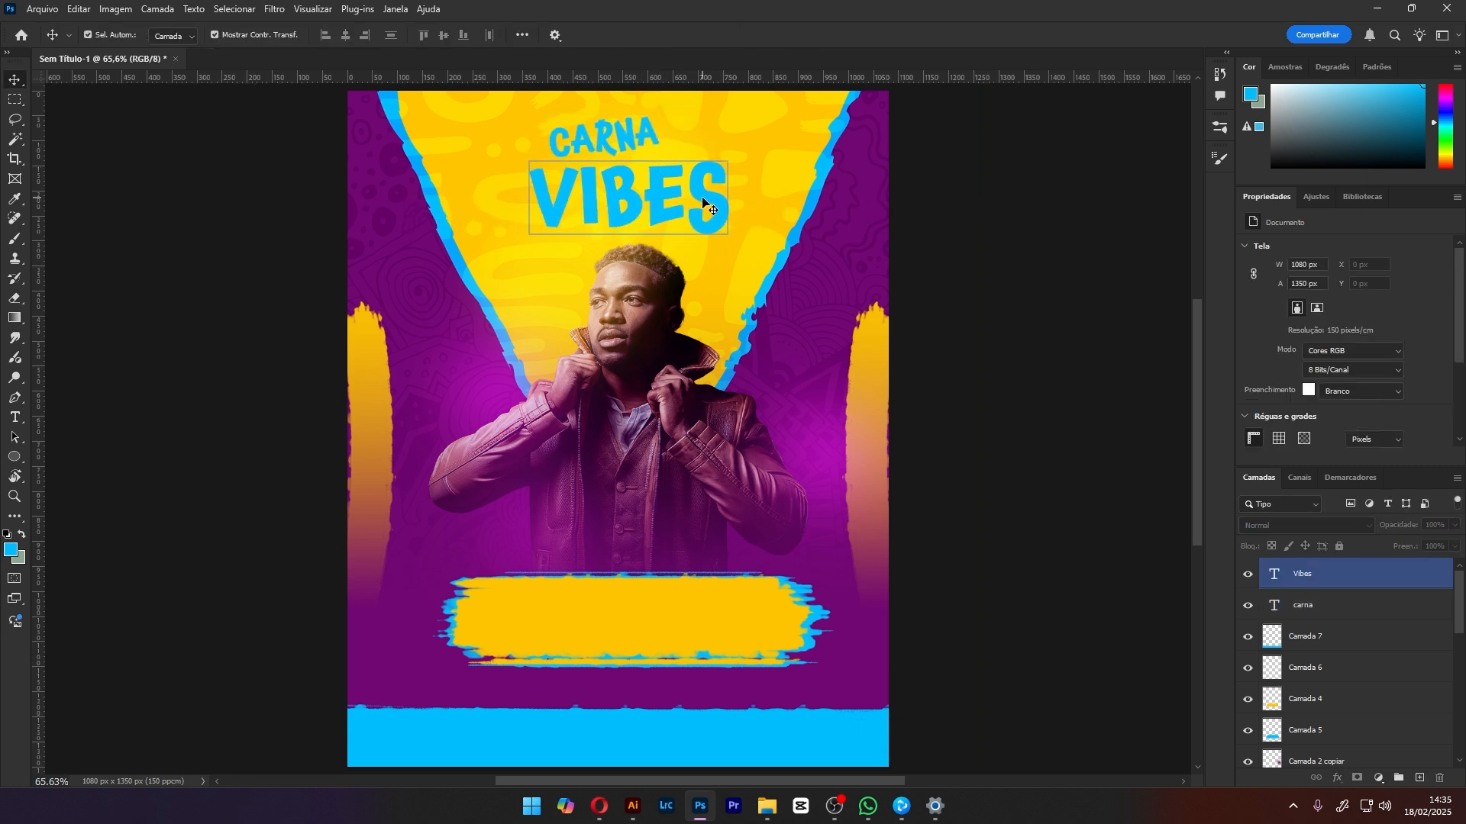
Recolour the VIBES text magenta, fb01fe
{"action": "left_click", "coordinate": [1418, 365]}
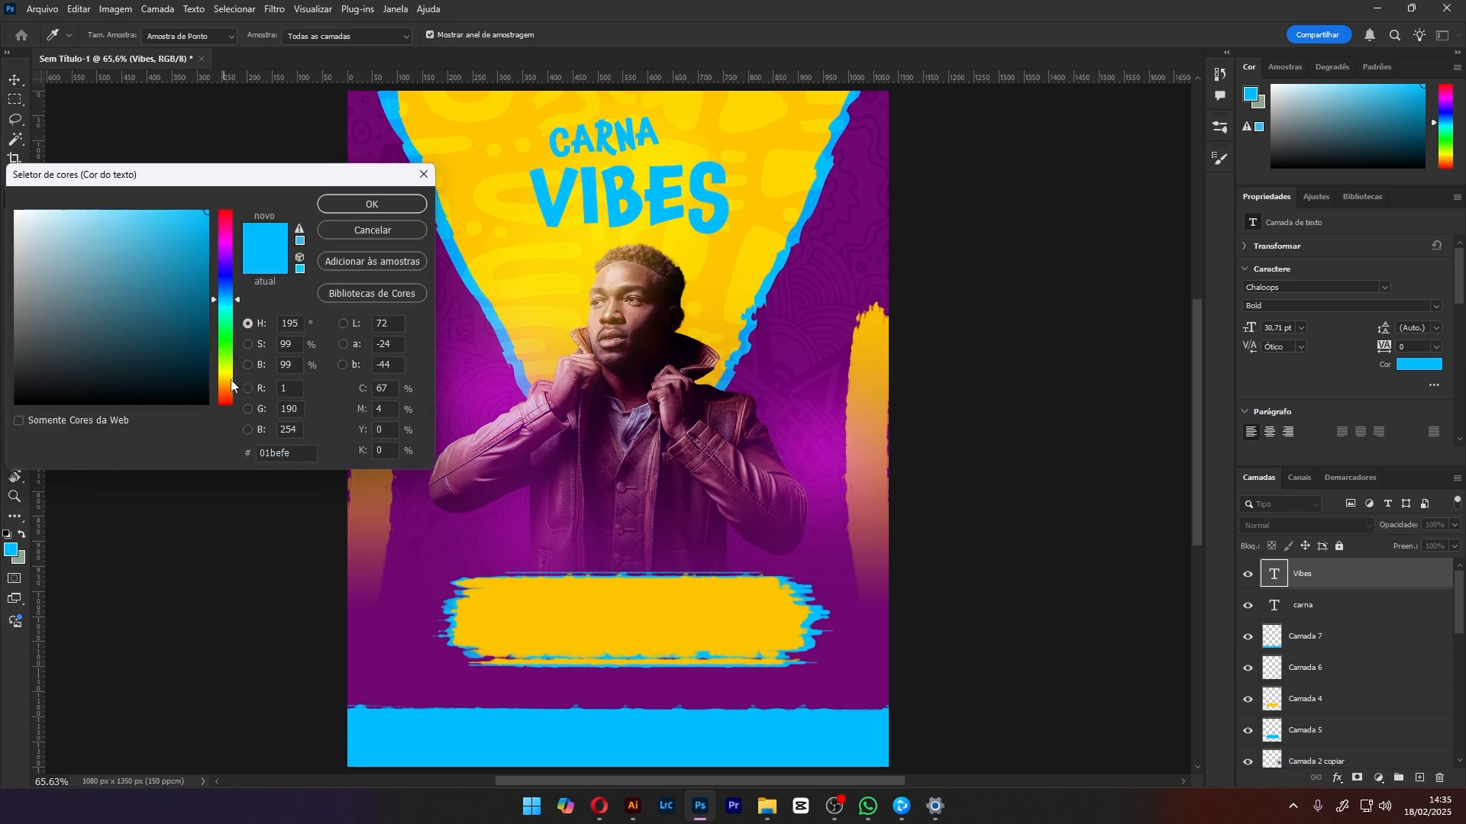
{"action": "left_click_drag", "start_coordinate": [220, 265], "coordinate": [227, 243]}
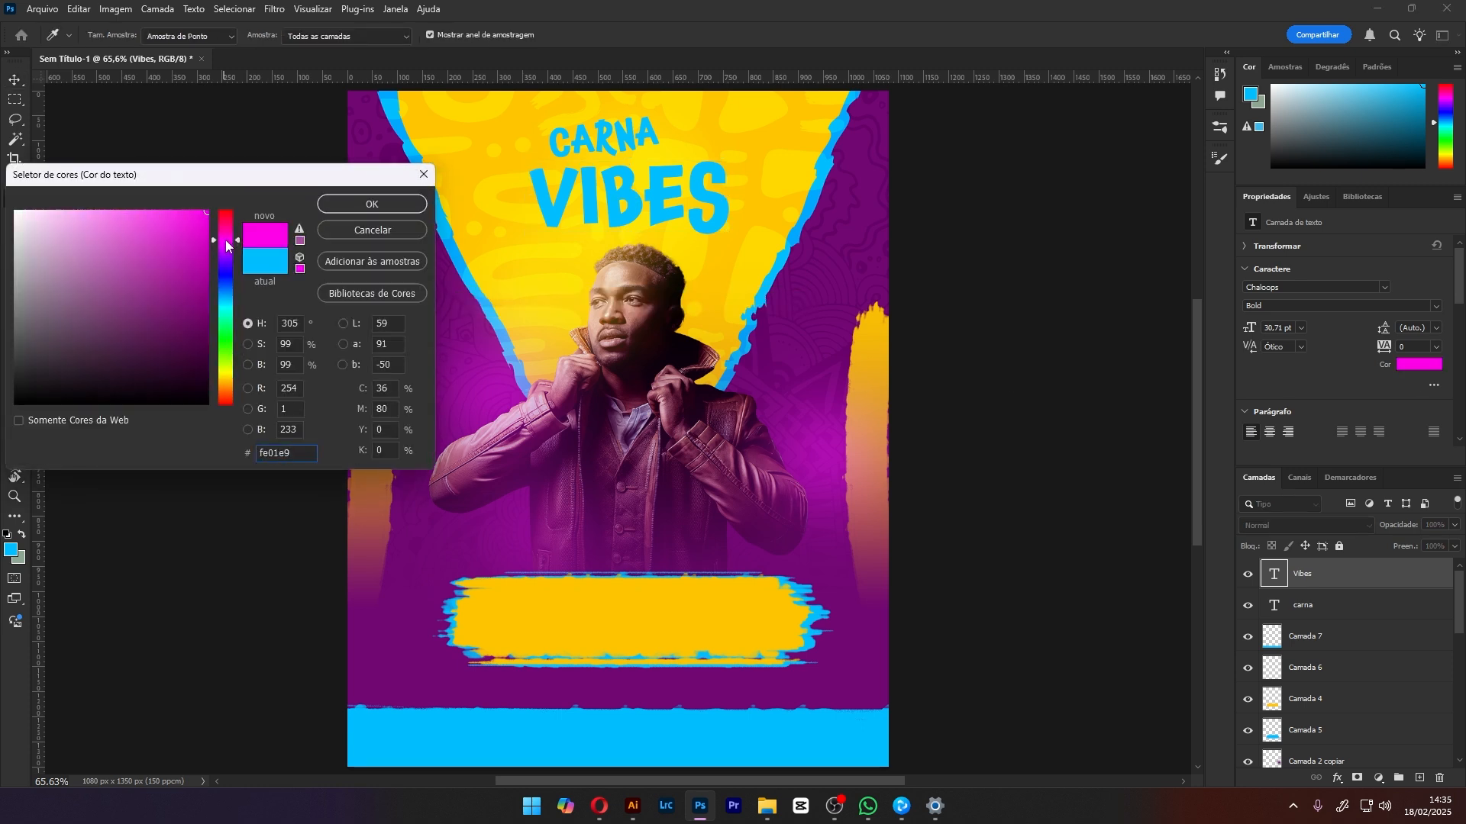
{"action": "left_click", "coordinate": [227, 245]}
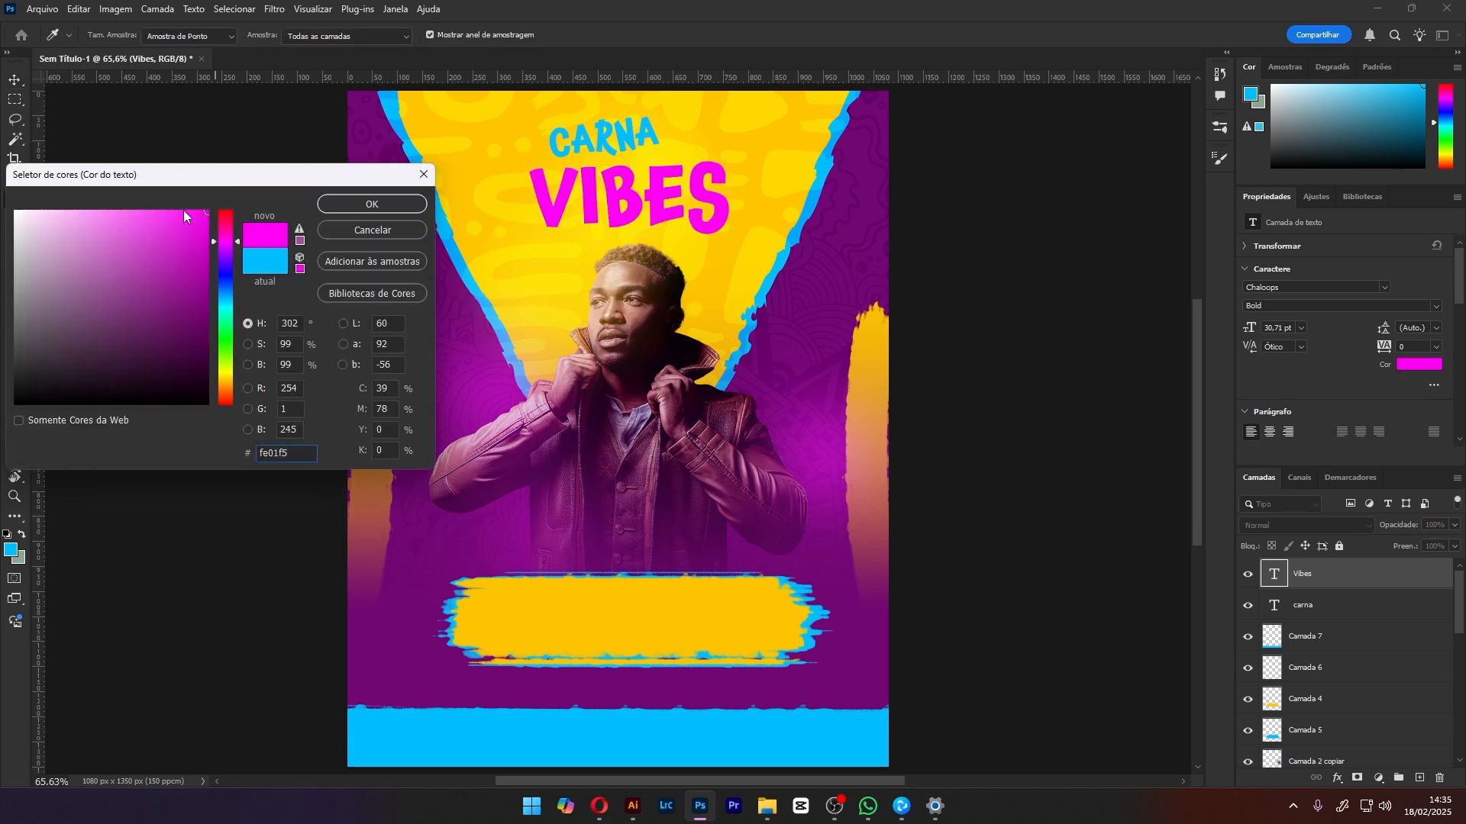
{"action": "left_click", "coordinate": [224, 244]}
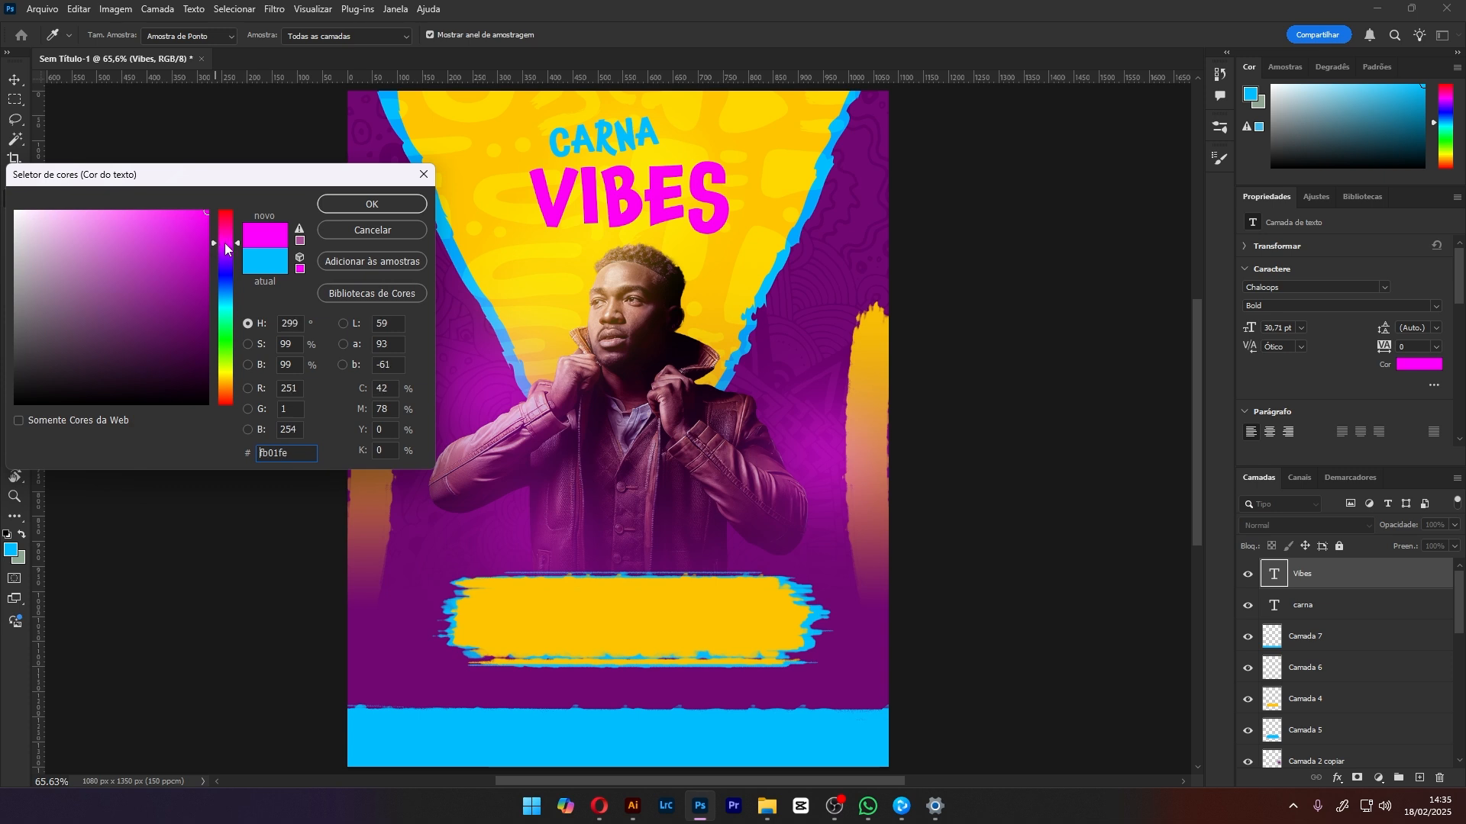
{"action": "left_click", "coordinate": [377, 205]}
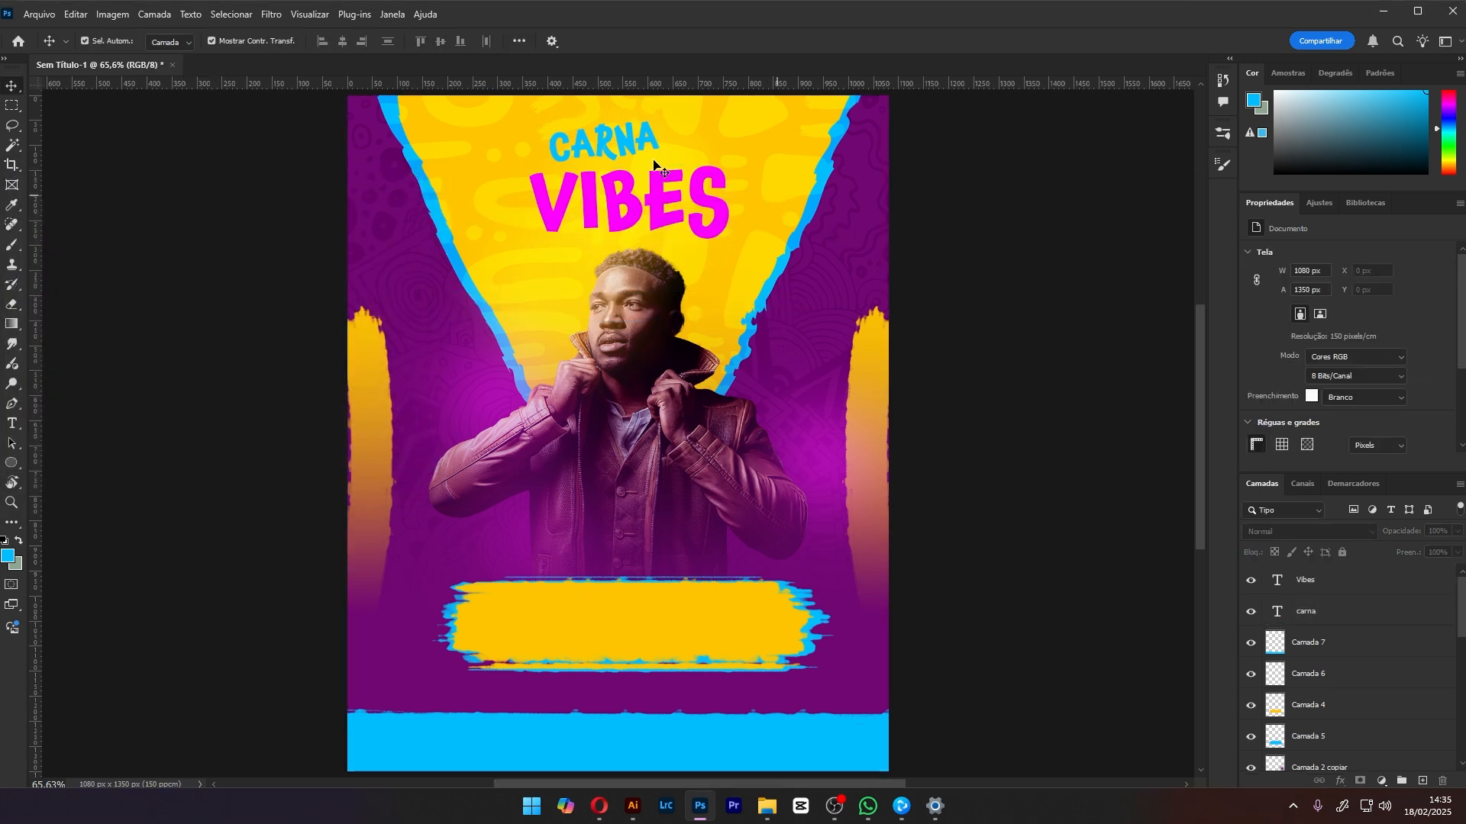
Recolour the CARNA text orange, fe9c01
{"action": "left_click", "coordinate": [654, 163]}
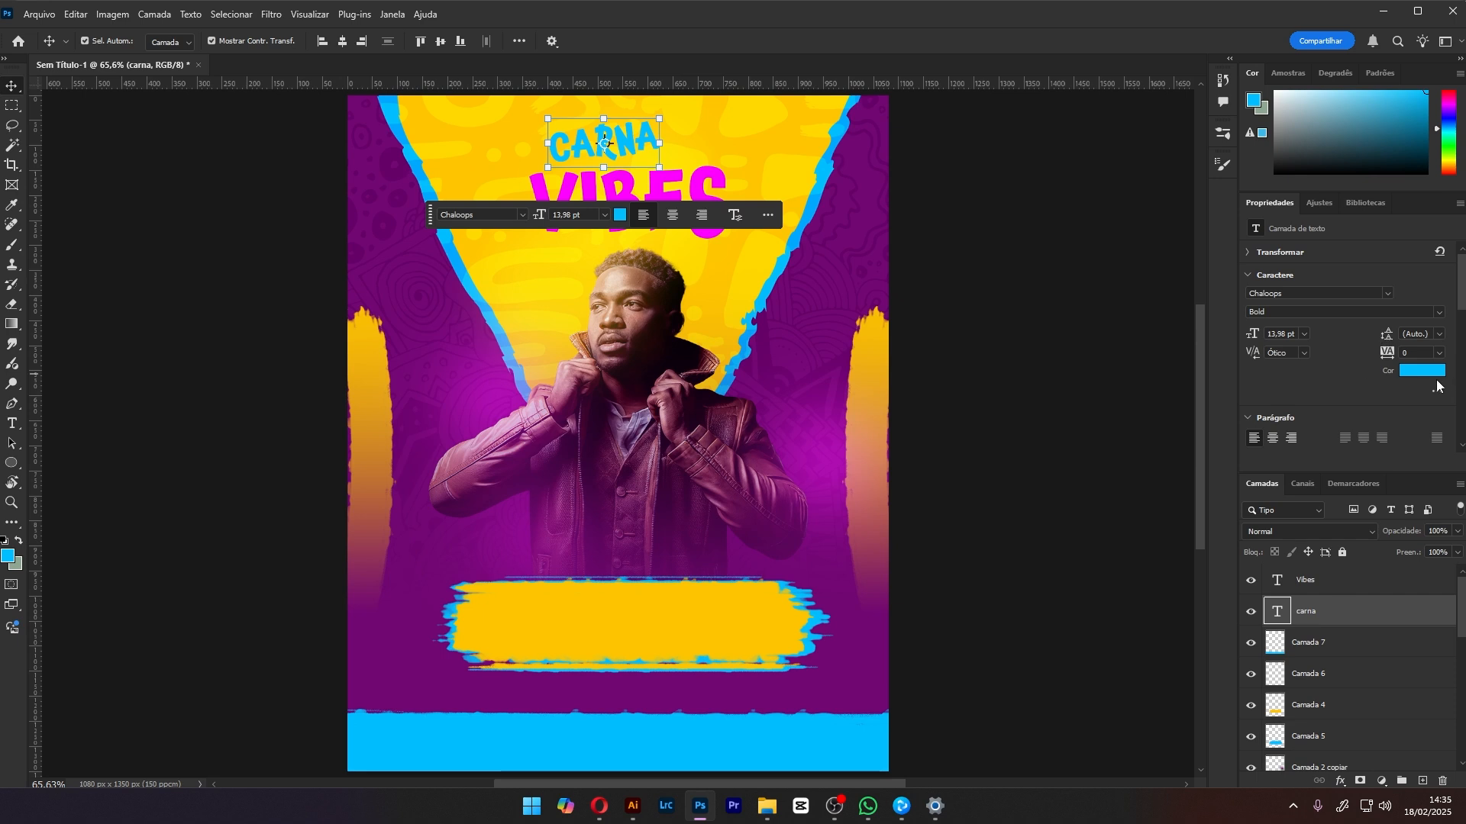
{"action": "left_click", "coordinate": [1429, 371]}
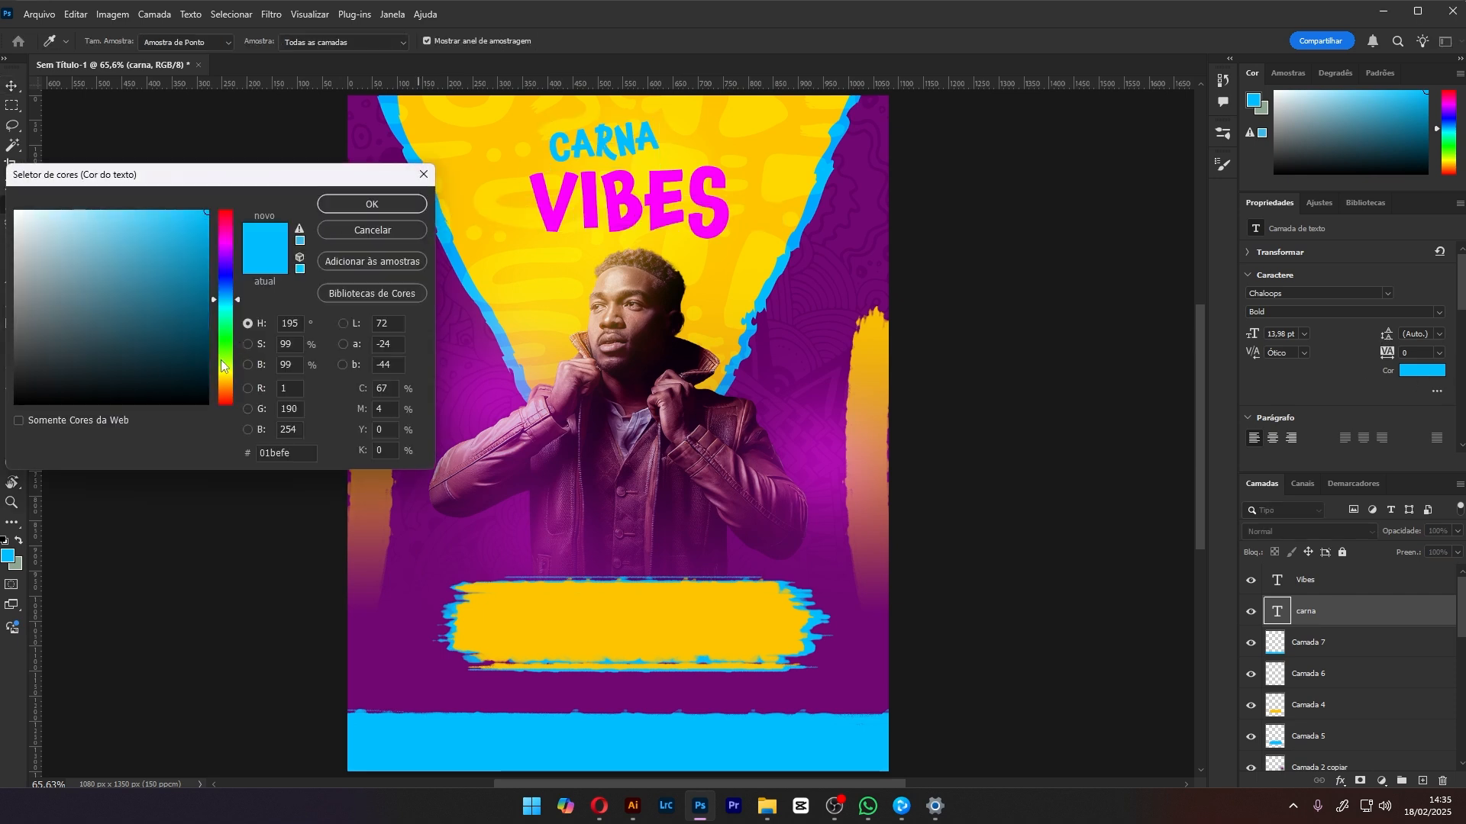
{"action": "left_click_drag", "start_coordinate": [221, 360], "coordinate": [230, 386]}
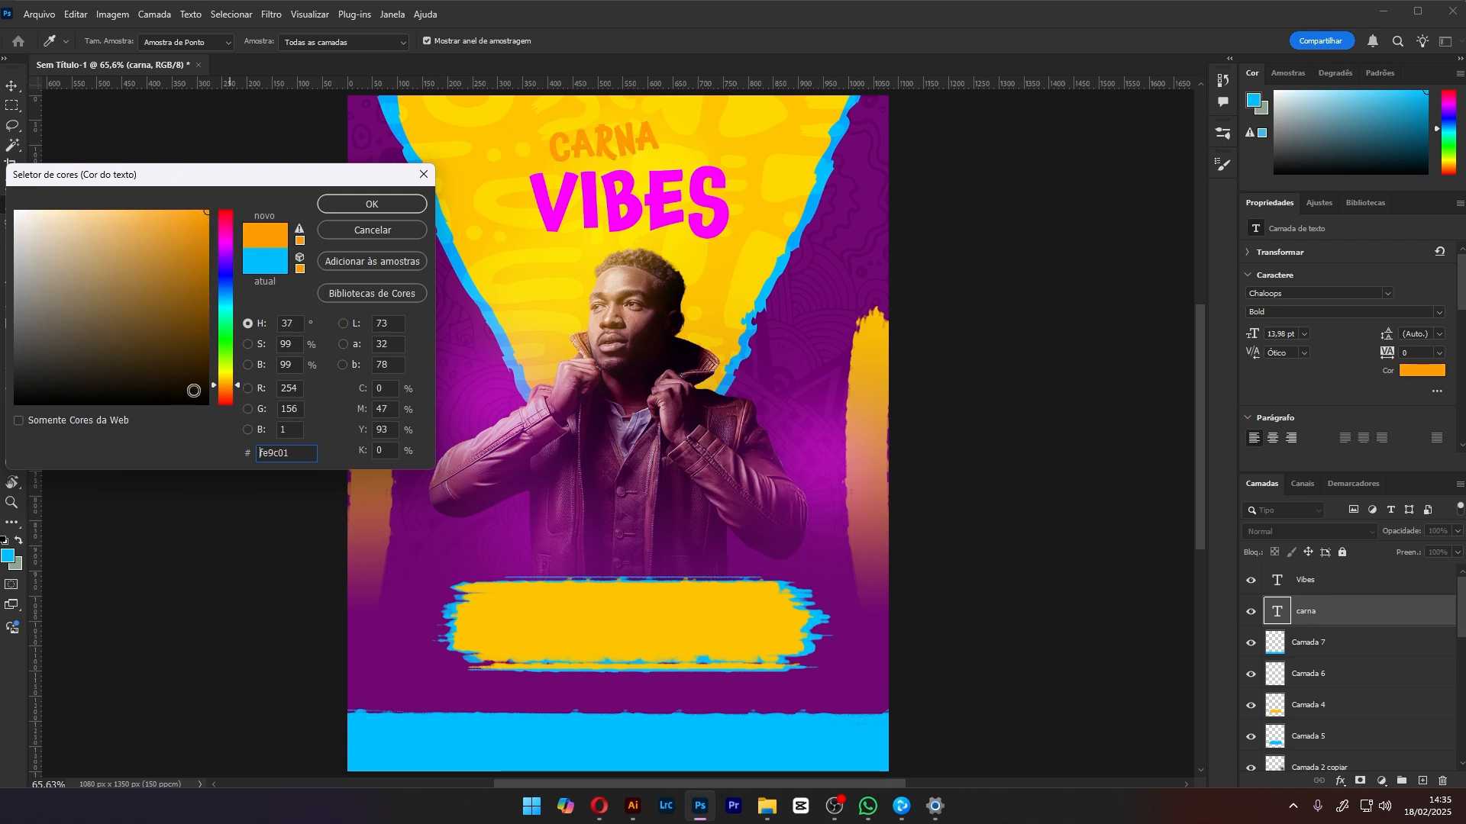
{"action": "left_click", "coordinate": [387, 204]}
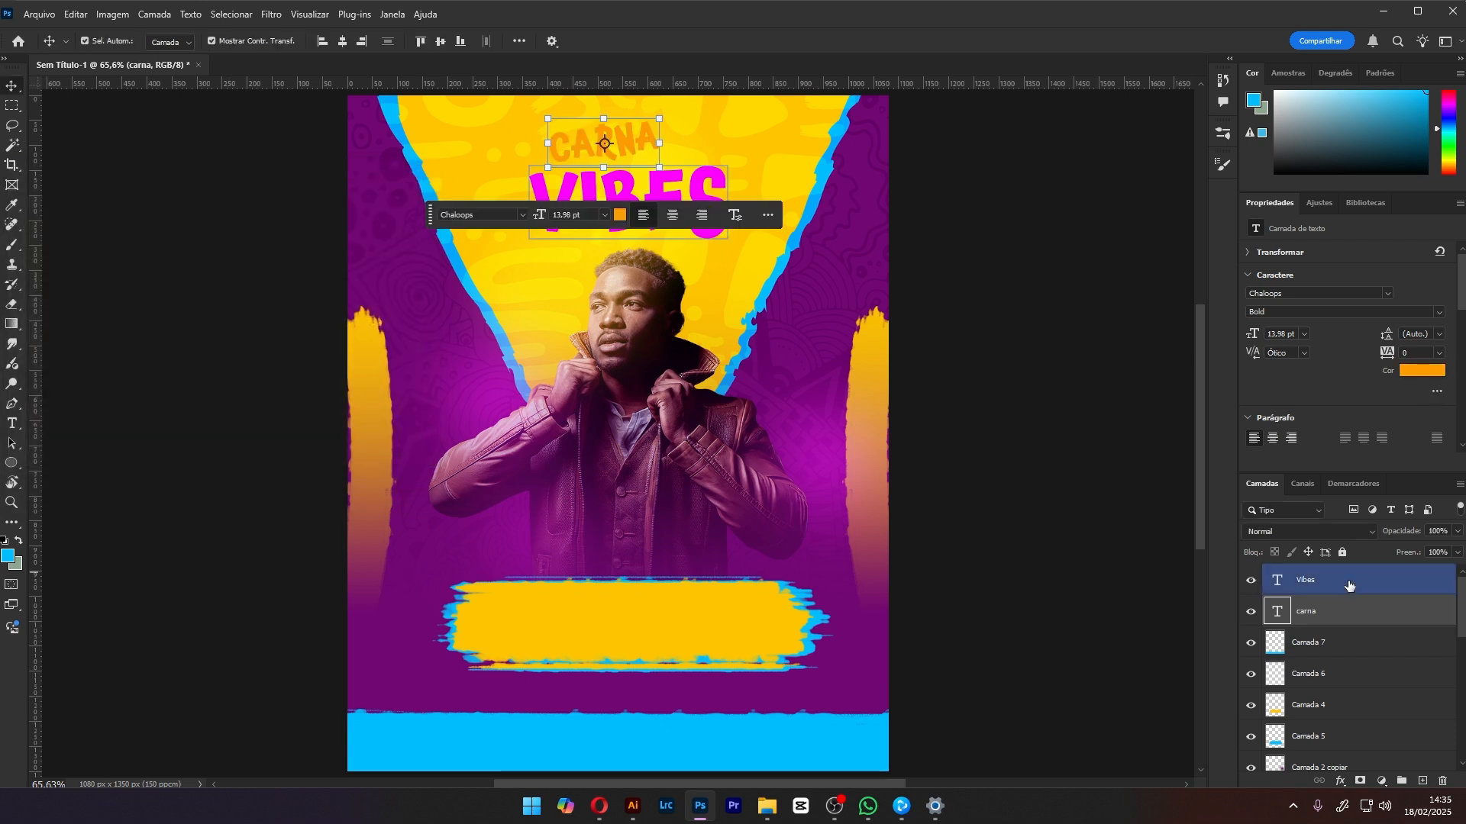
Add a dark purple outside stroke of 16 px to the CARNA text layer
{"action": "double_click", "coordinate": [1367, 611]}
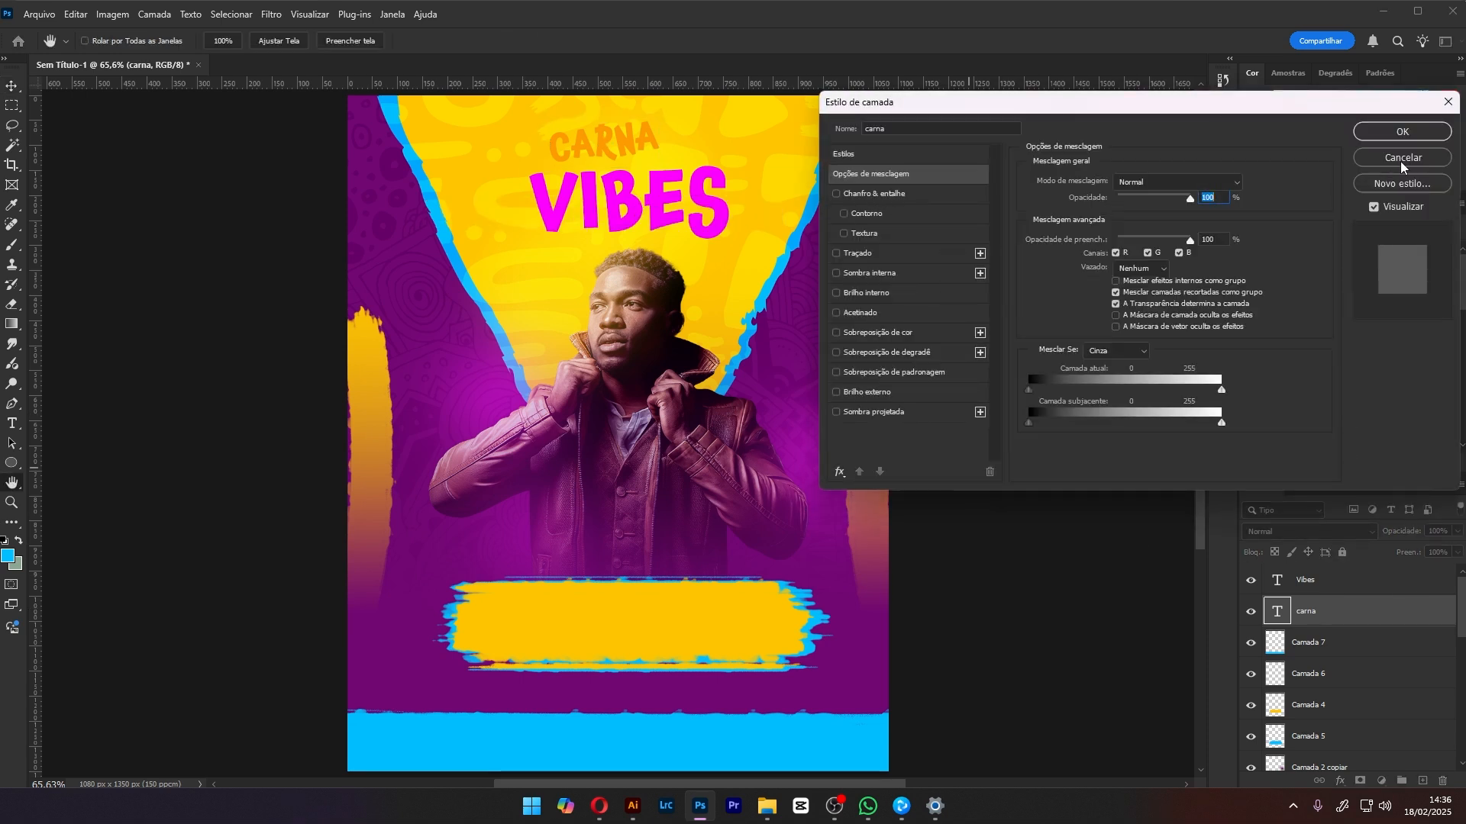
{"action": "left_click", "coordinate": [1400, 161]}
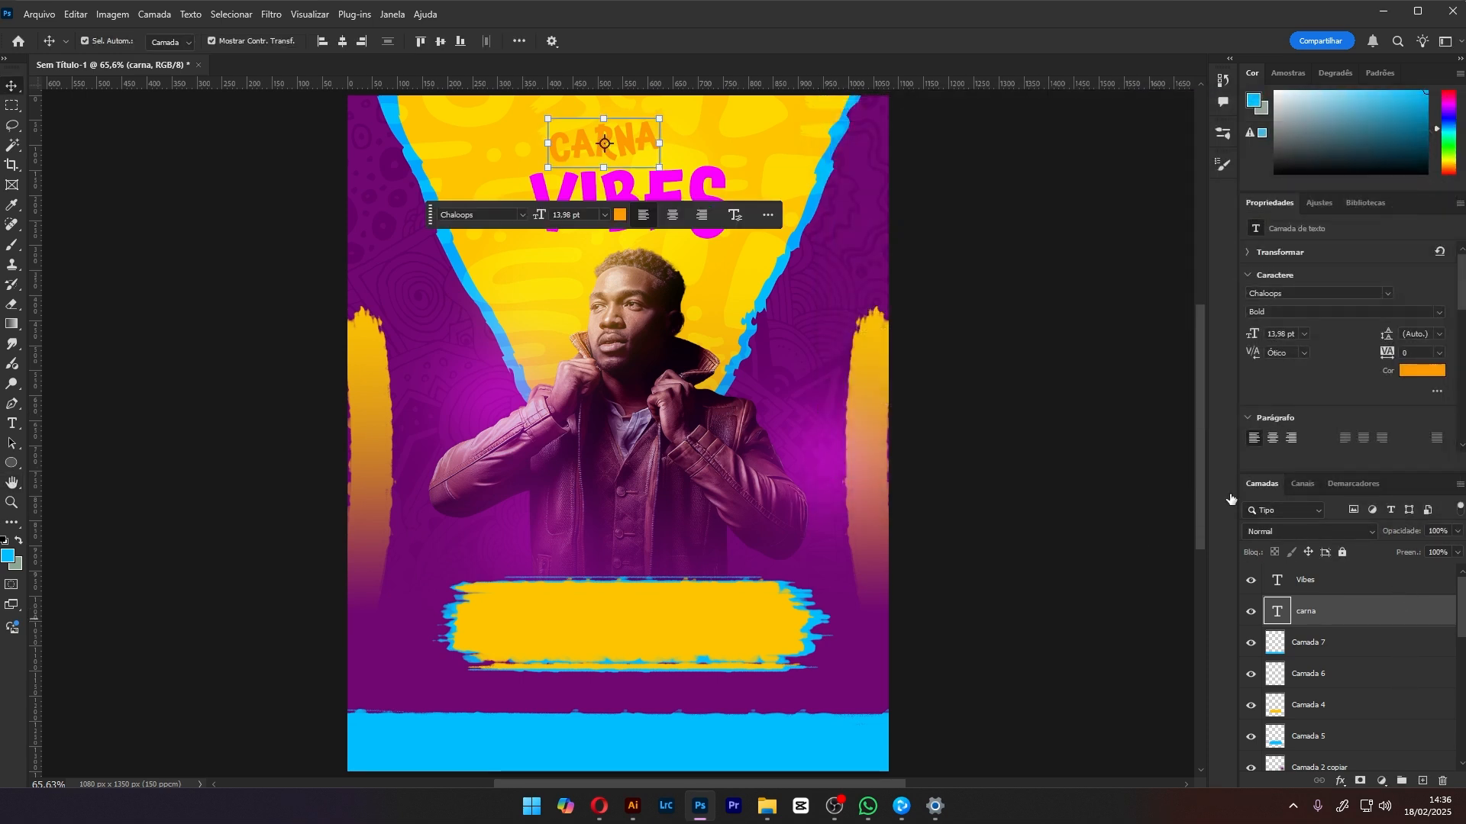
{"action": "double_click", "coordinate": [1367, 611]}
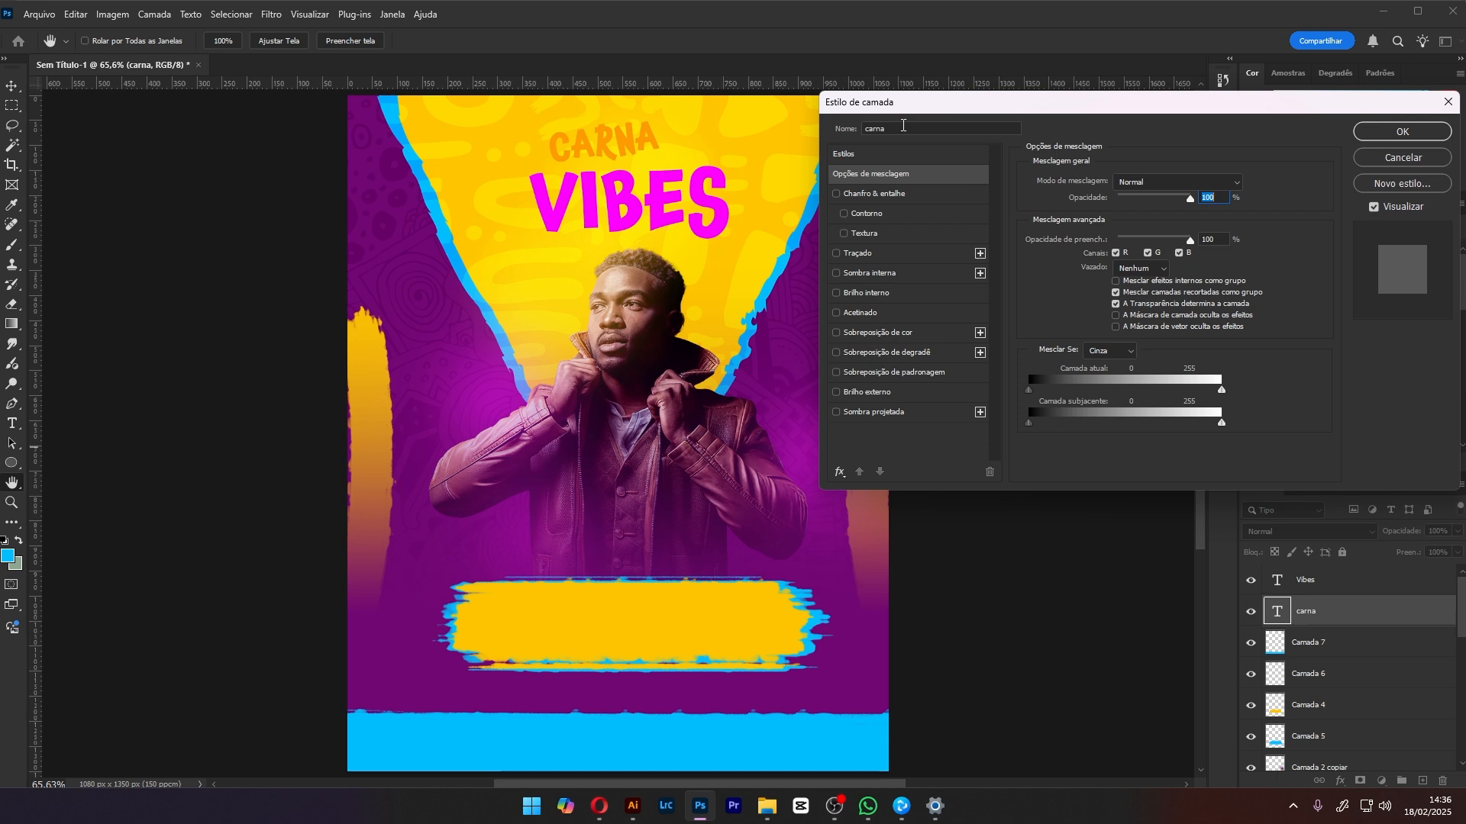
{"action": "left_click", "coordinate": [850, 252]}
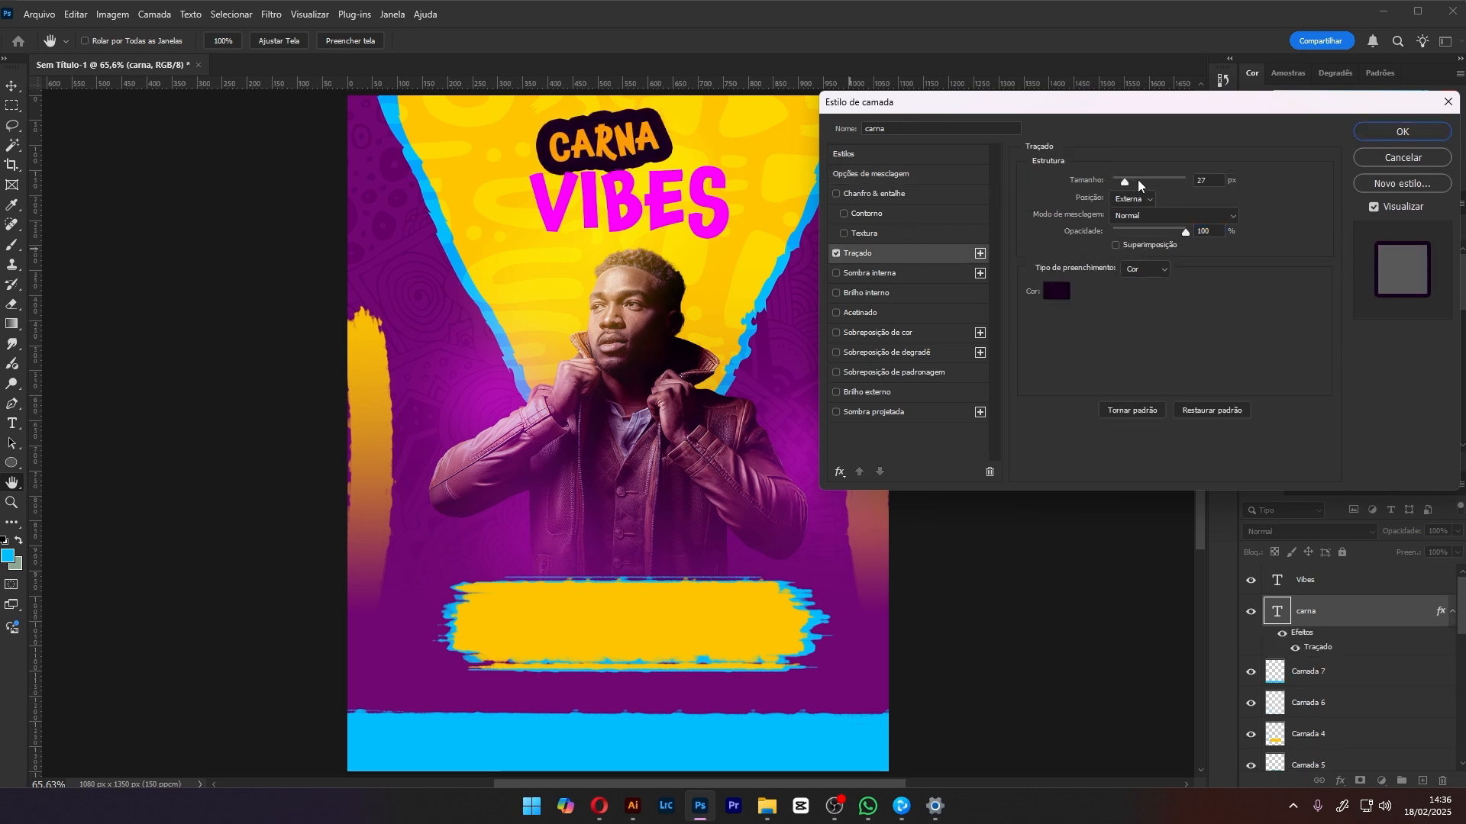
{"action": "left_click_drag", "start_coordinate": [1127, 184], "coordinate": [1122, 184]}
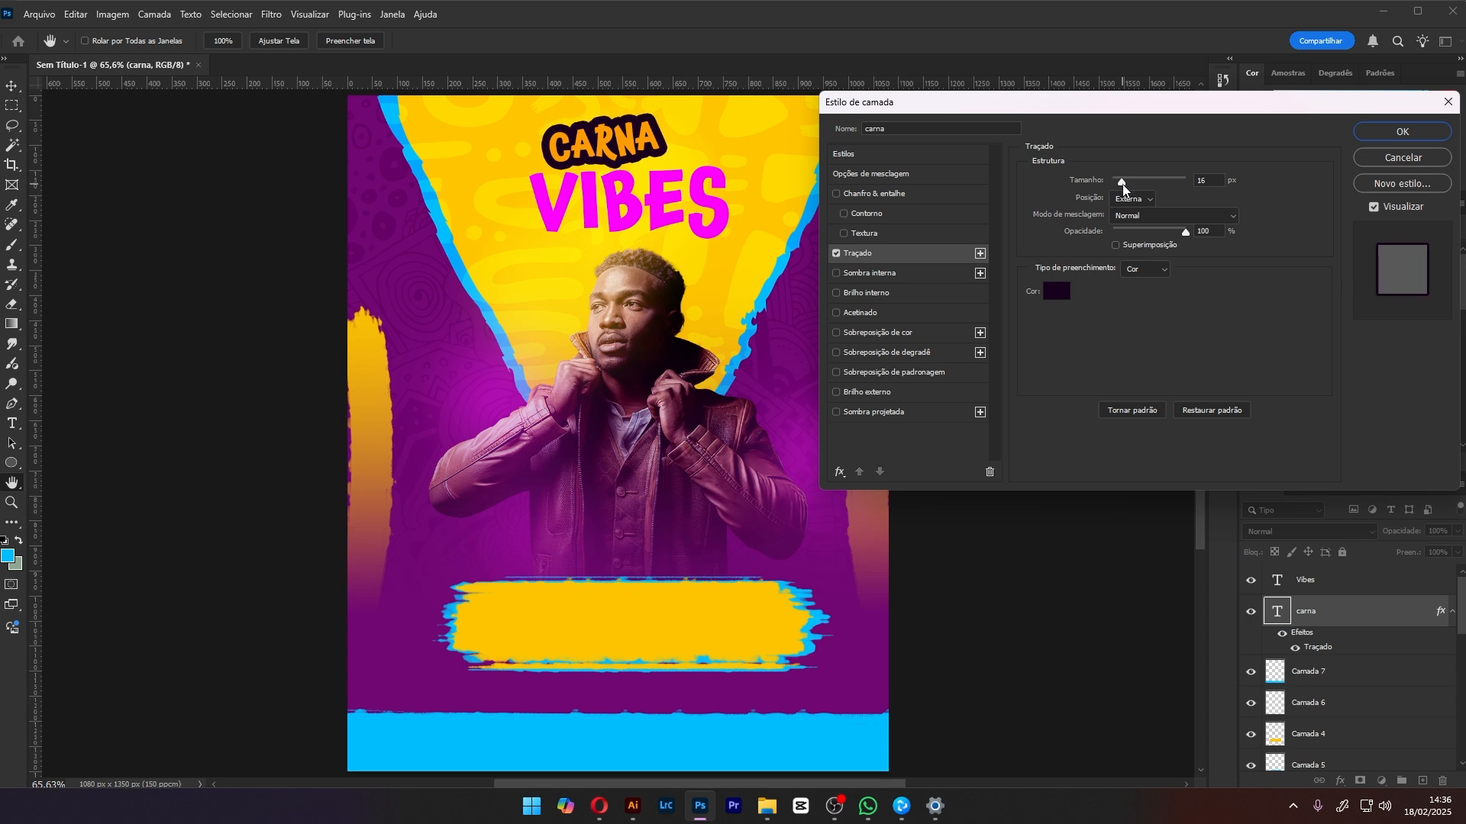
{"action": "key", "text": "Return"}
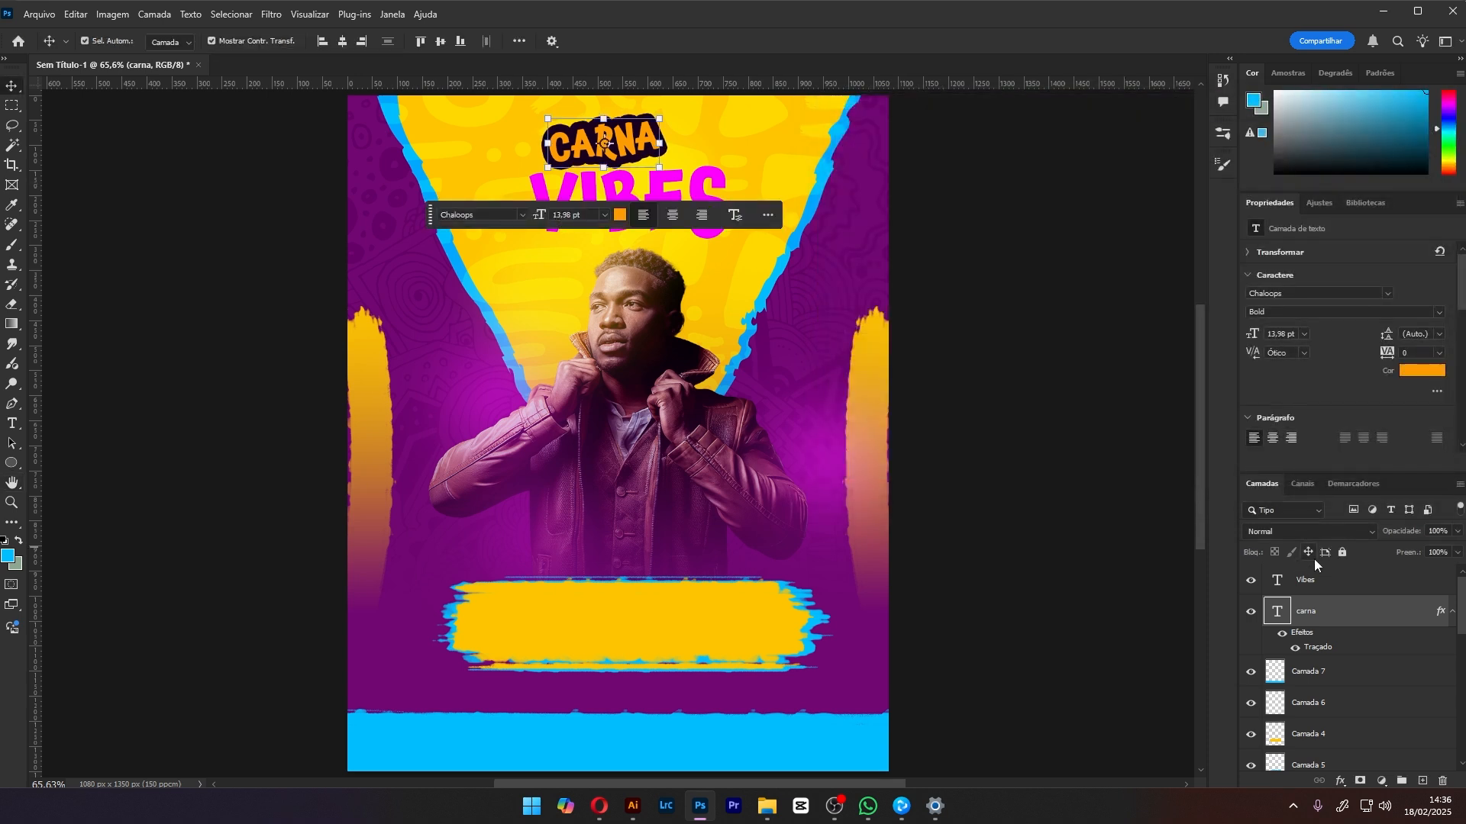
Add a dark purple outside stroke of 24 px to the VIBES text layer
{"action": "left_click", "coordinate": [1307, 580]}
{"action": "double_click", "coordinate": [1306, 580]}
{"action": "left_click", "coordinate": [1397, 590]}
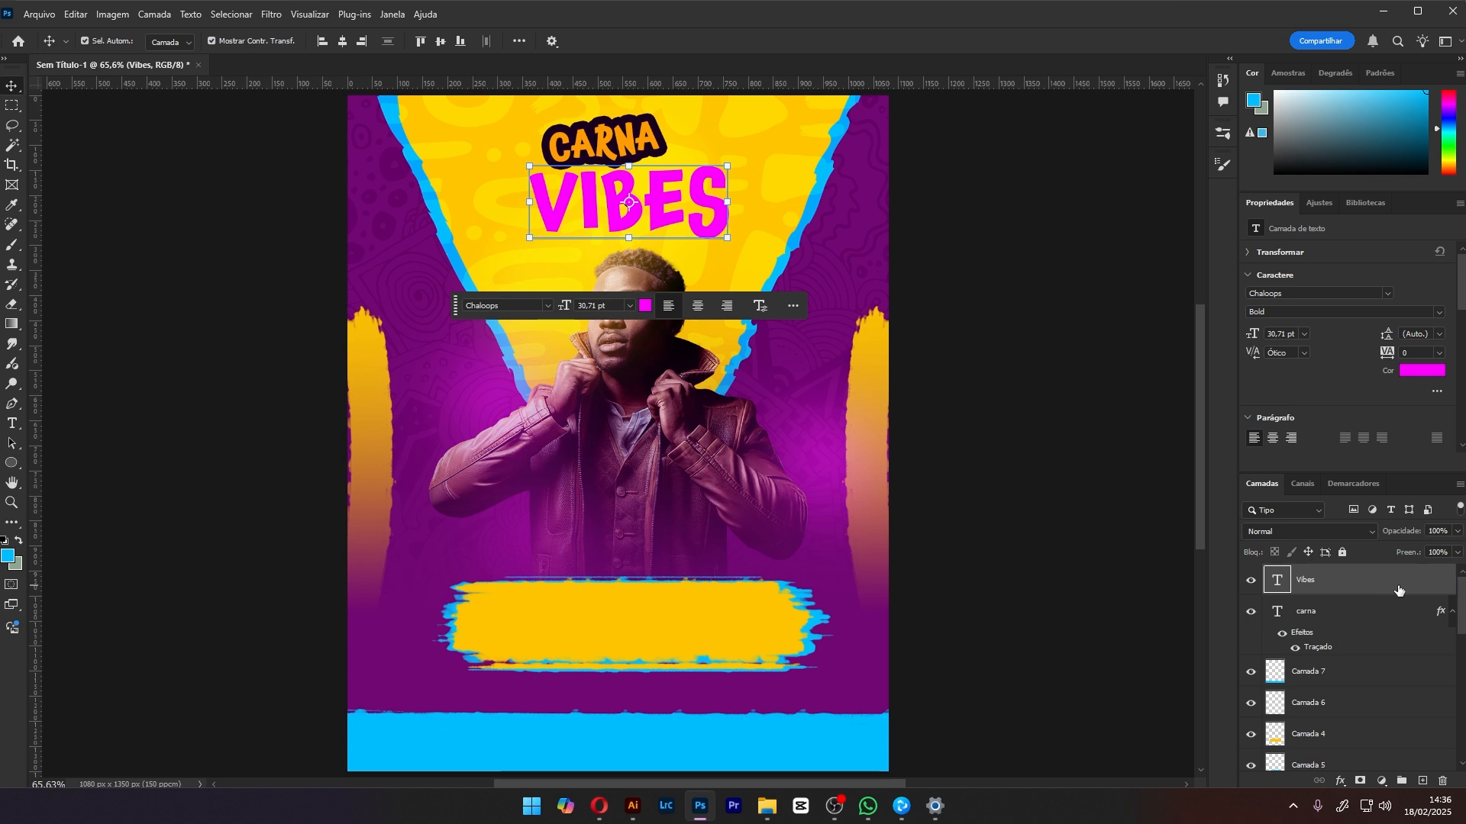
{"action": "double_click", "coordinate": [1394, 590]}
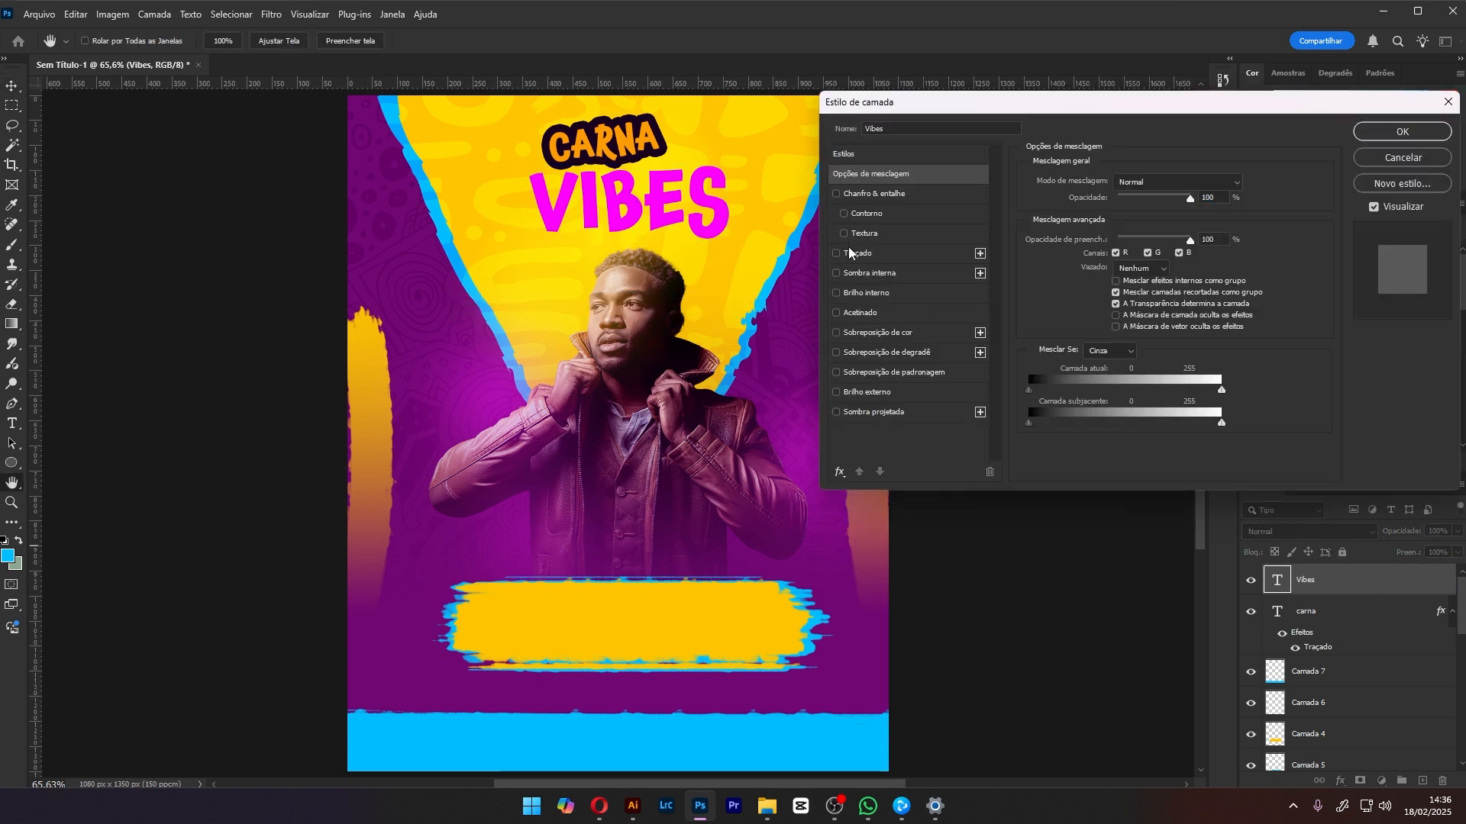
{"action": "left_click", "coordinate": [858, 253]}
{"action": "left_click_drag", "start_coordinate": [1117, 186], "coordinate": [1124, 186]}
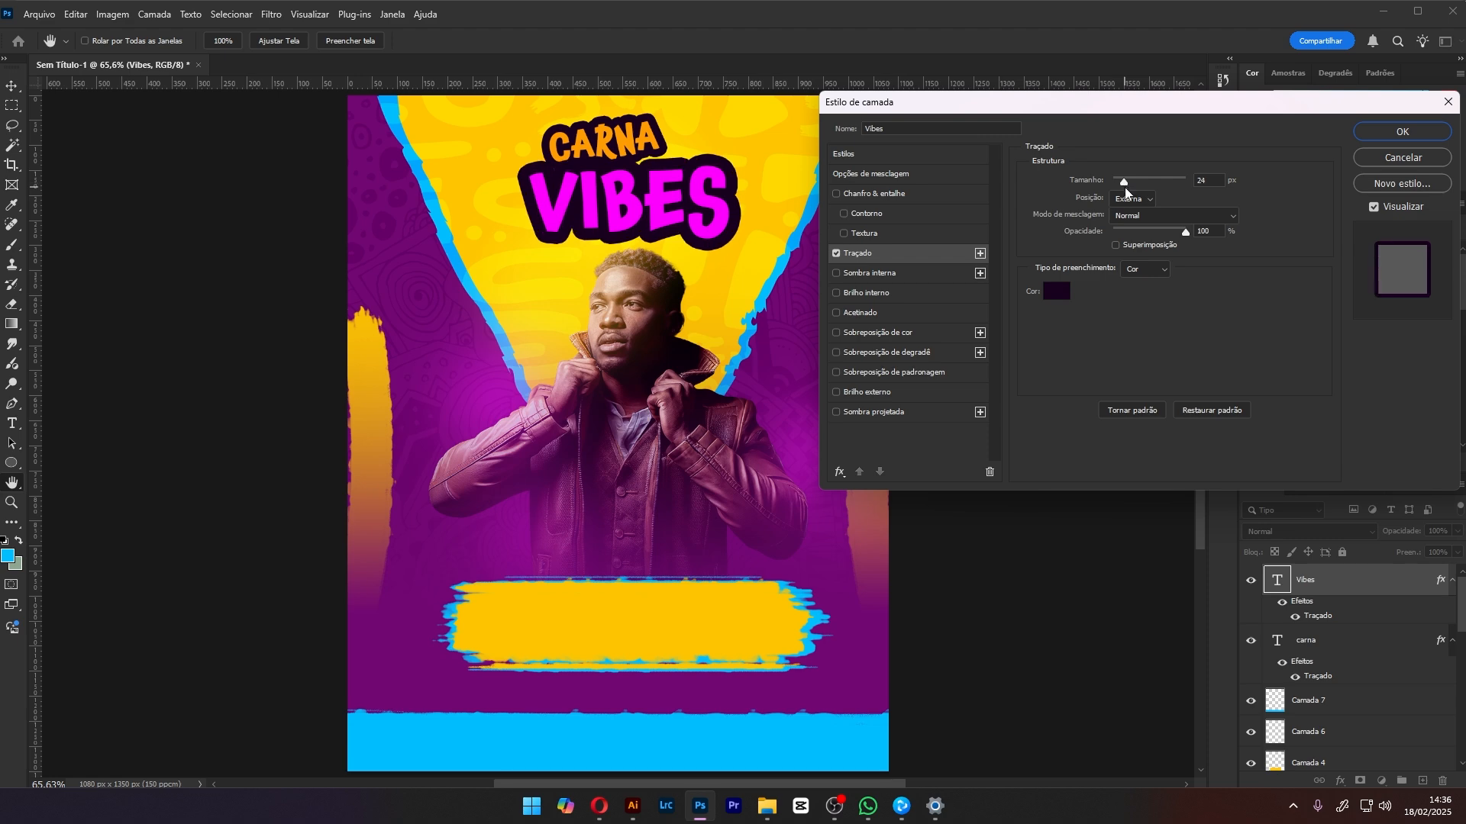
{"action": "left_click", "coordinate": [1401, 132]}
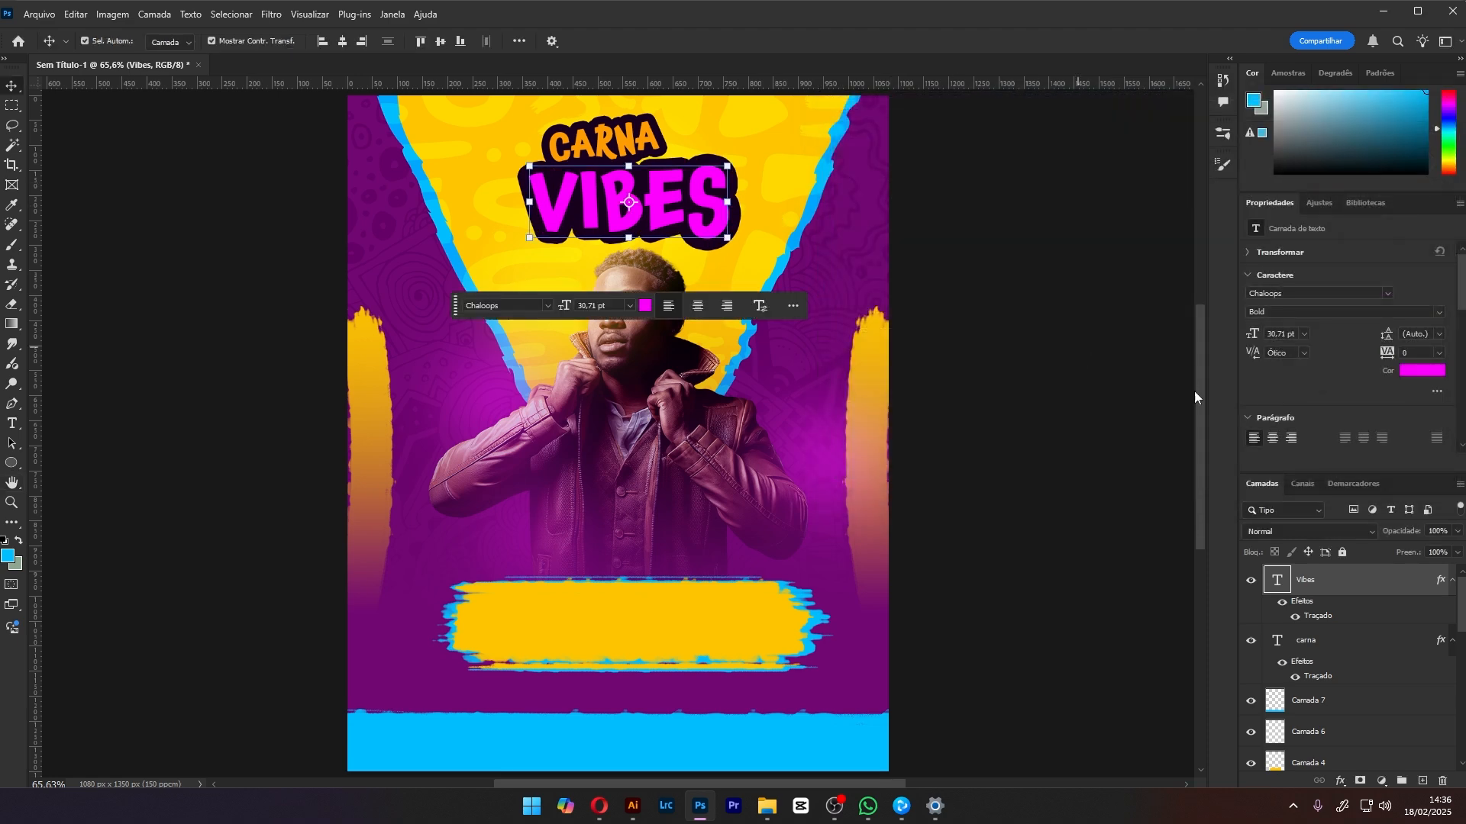
Collapse the effects of both title layers, move the VIBES layer below CARNA, and select the CARNA text
{"action": "left_click", "coordinate": [1452, 582]}
{"action": "left_click_drag", "start_coordinate": [1413, 592], "coordinate": [1407, 639]}
{"action": "left_click", "coordinate": [1452, 581]}
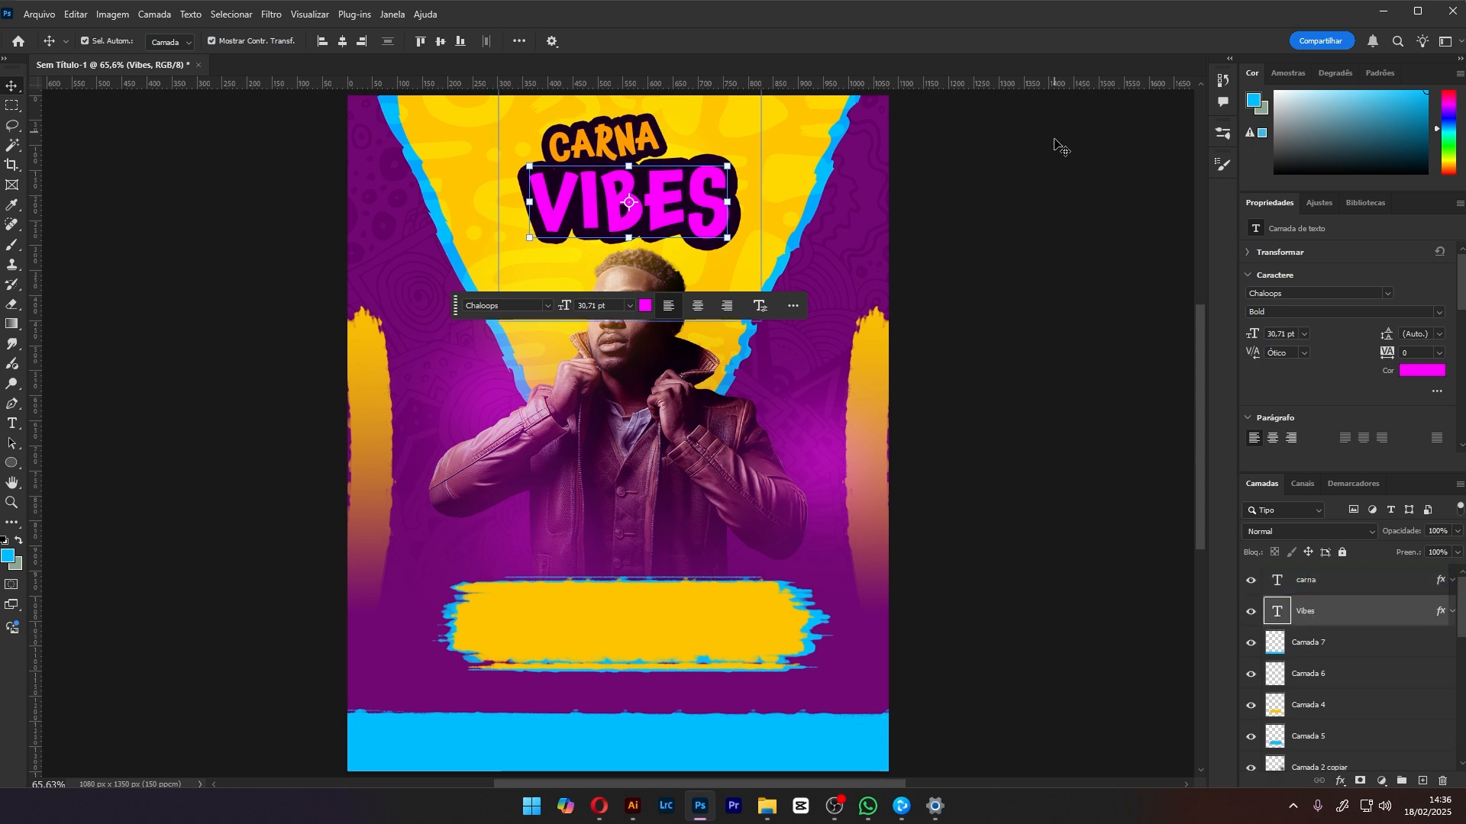
{"action": "left_click", "coordinate": [1055, 163]}
{"action": "scroll", "coordinate": [840, 171], "scroll_direction": "up", "scroll_amount": 2}
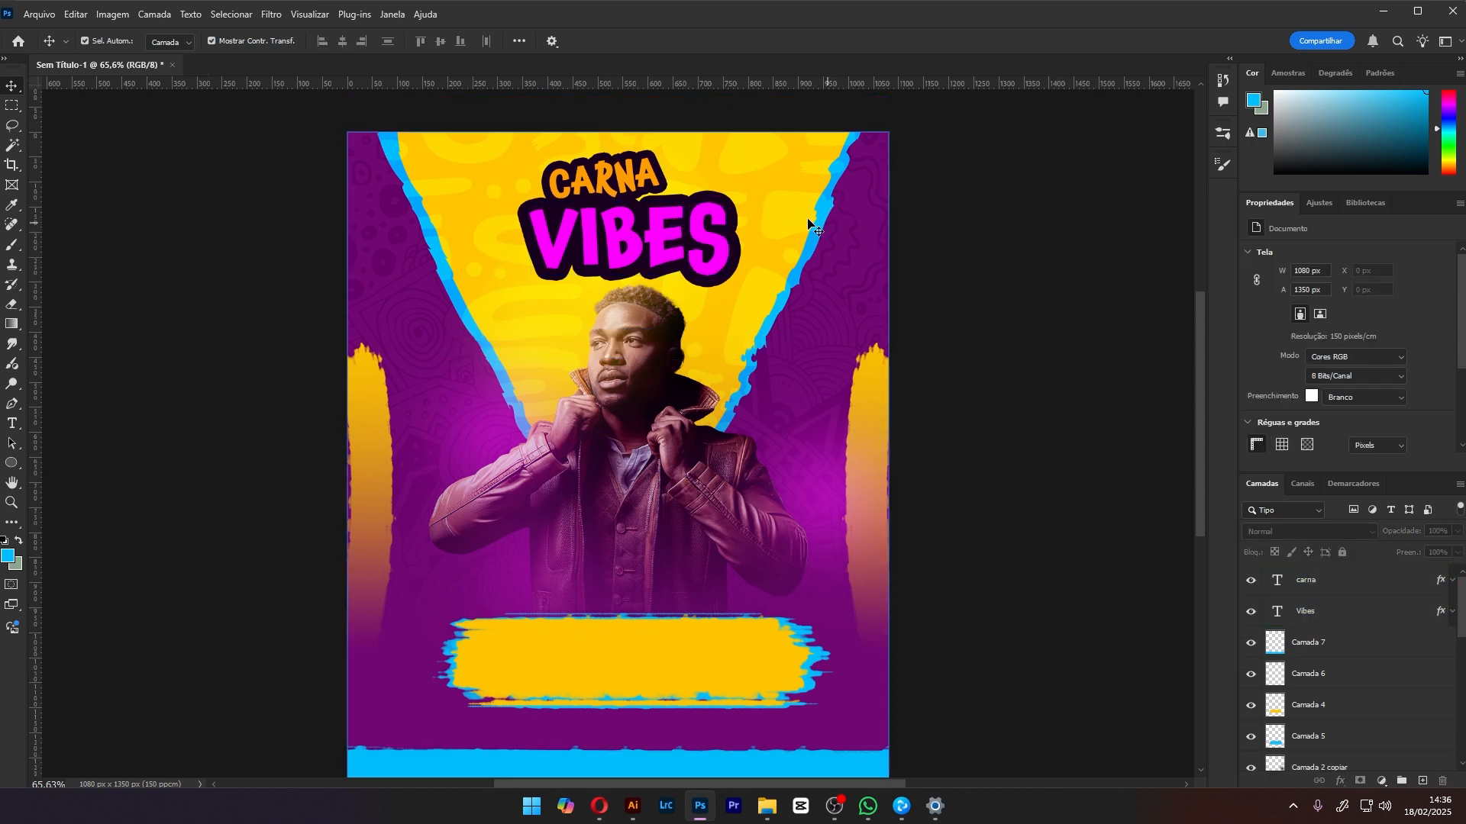
{"action": "left_click", "coordinate": [634, 179]}
{"action": "scroll", "coordinate": [1367, 687], "scroll_direction": "down", "scroll_amount": 5}
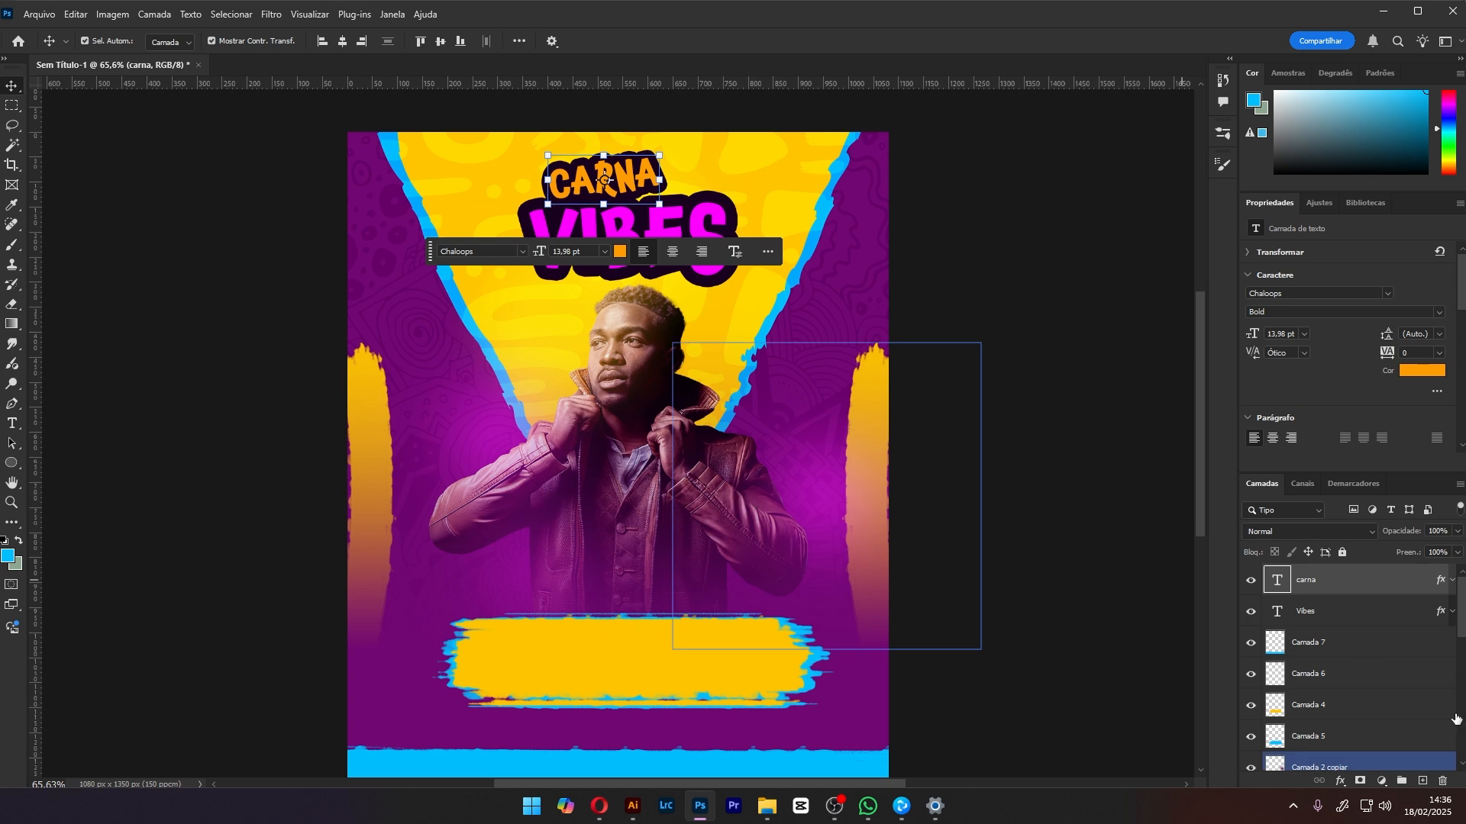
Group the model with its colour balance, light and shadow adjustment layers, scale the group to about 95%, and move it slightly down
{"action": "left_click", "coordinate": [1416, 676]}
{"action": "scroll", "coordinate": [1415, 681], "scroll_direction": "down", "scroll_amount": 5}
{"action": "left_click", "coordinate": [1374, 610]}
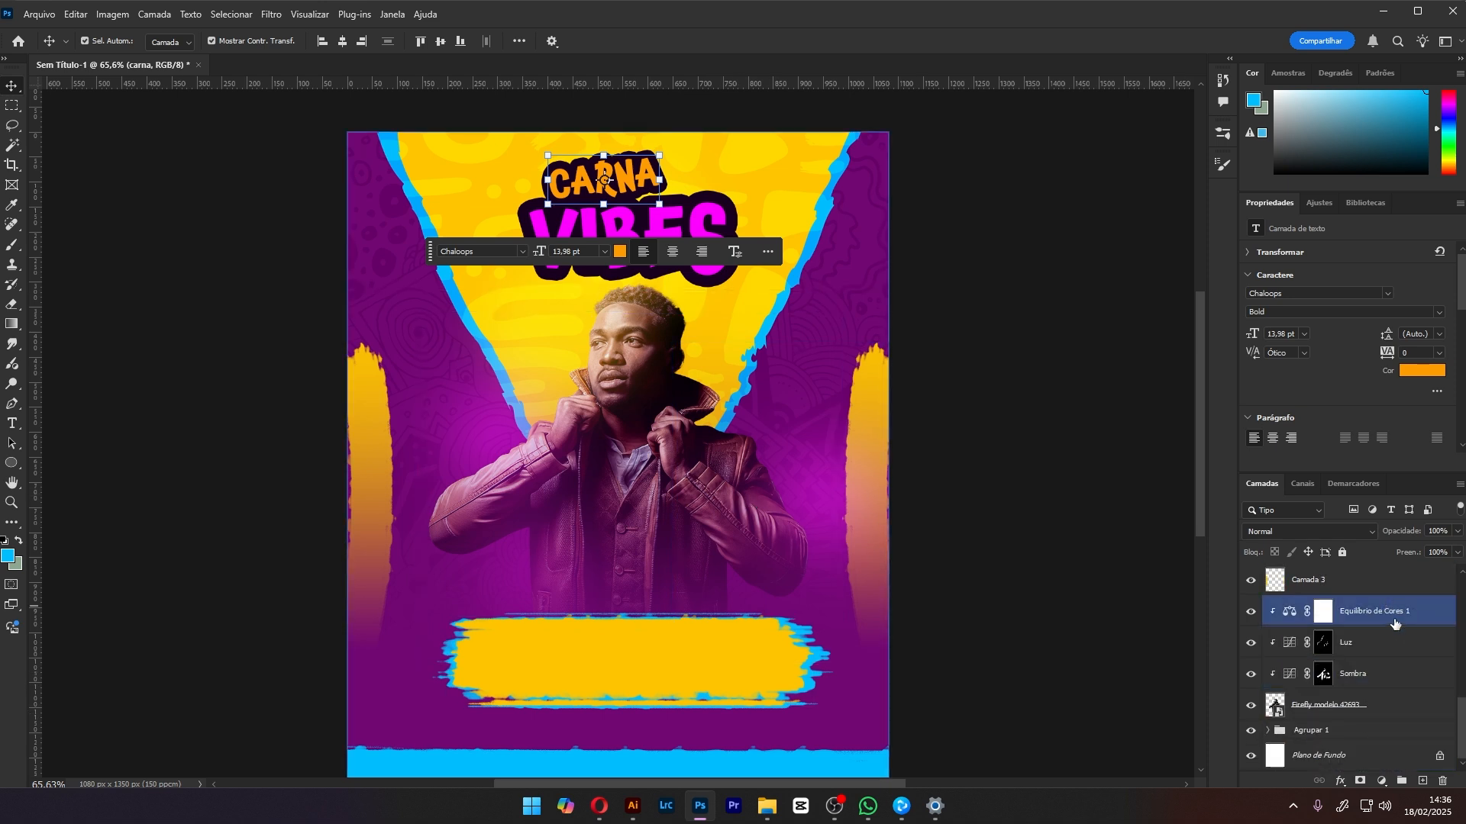
{"action": "left_click", "coordinate": [1357, 713]}
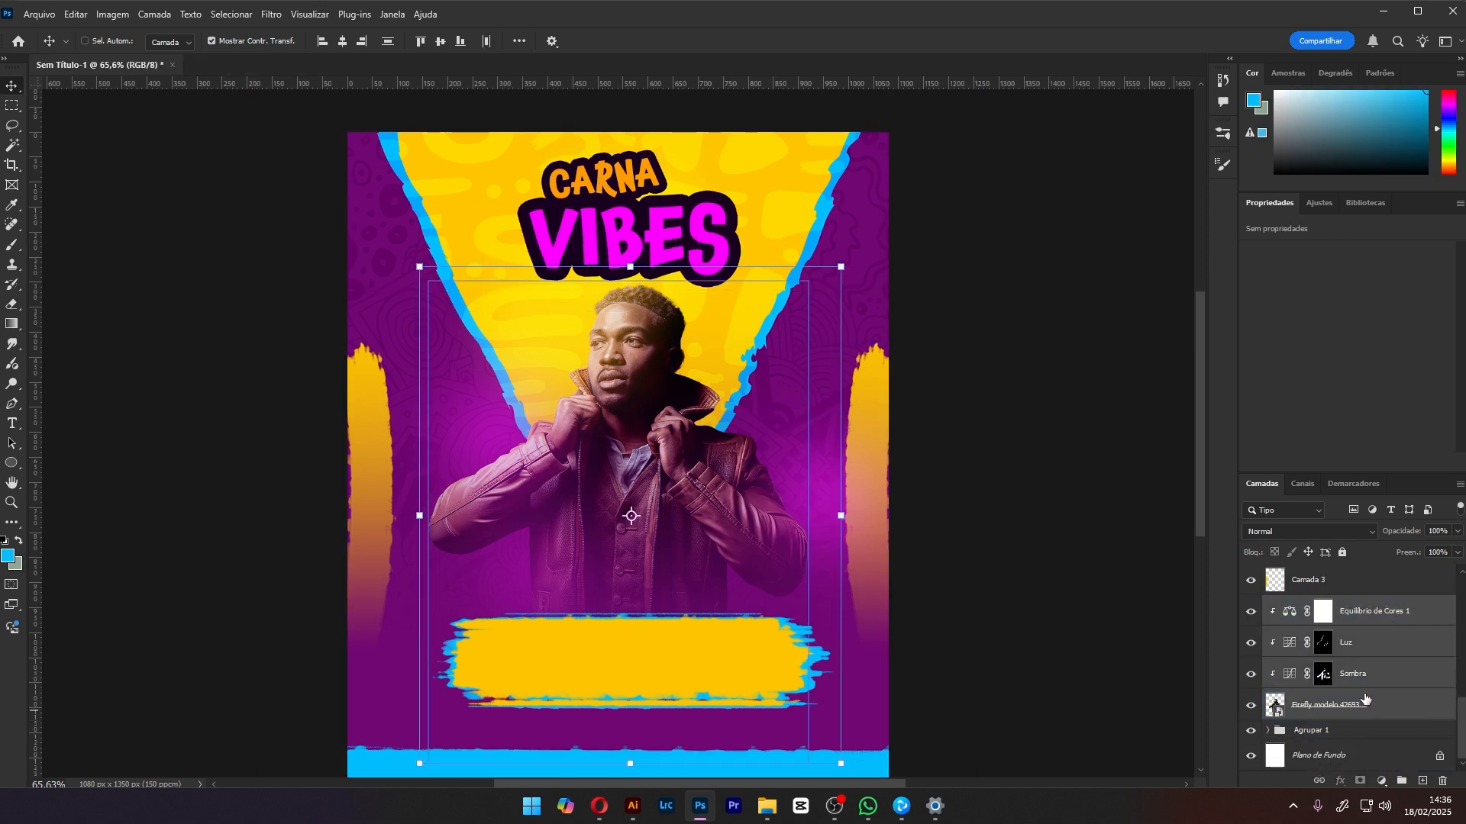
{"action": "key", "text": "ctrl+g"}
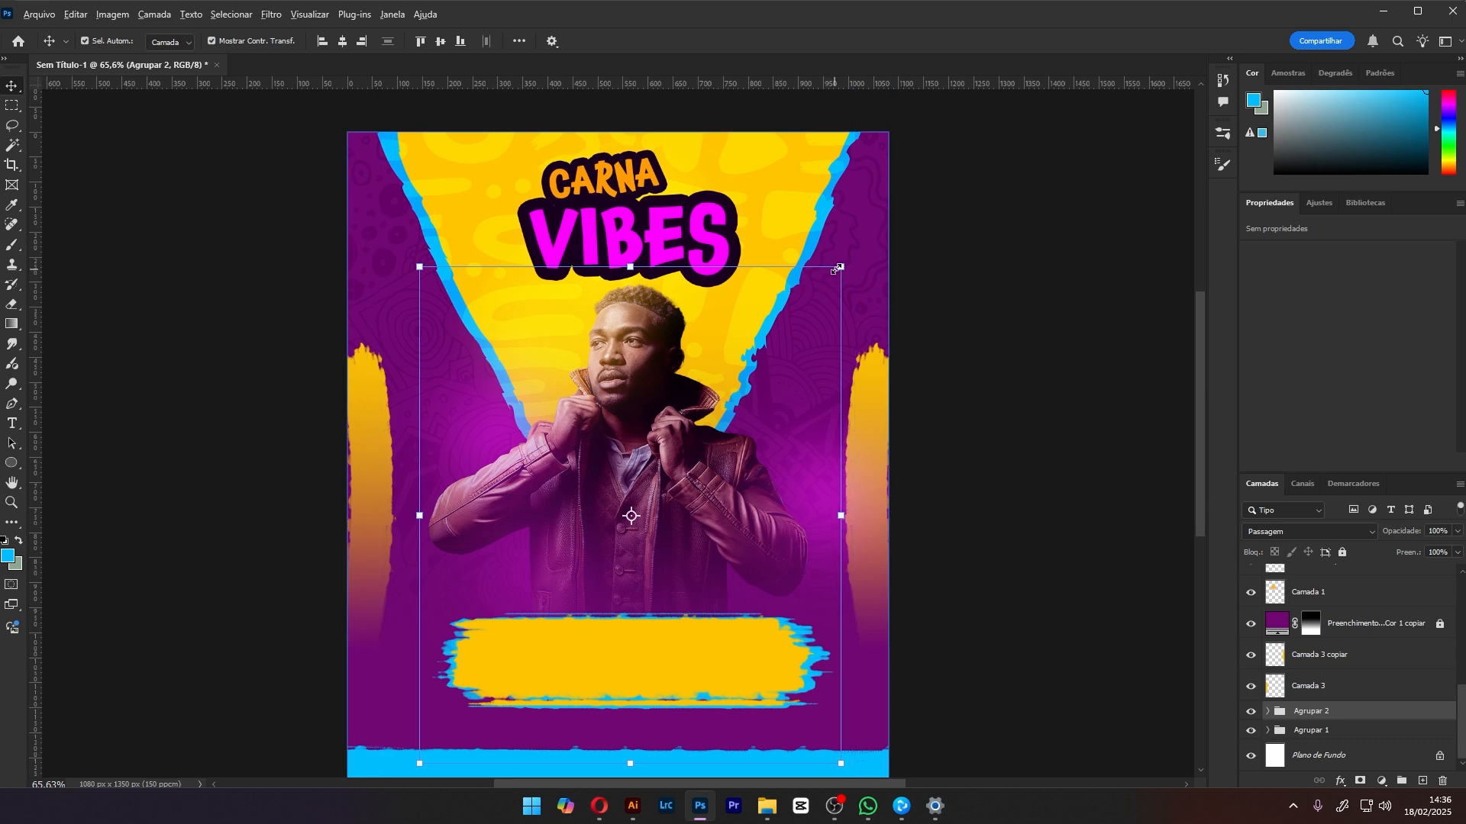
{"action": "left_click_drag", "start_coordinate": [839, 268], "coordinate": [831, 280]}
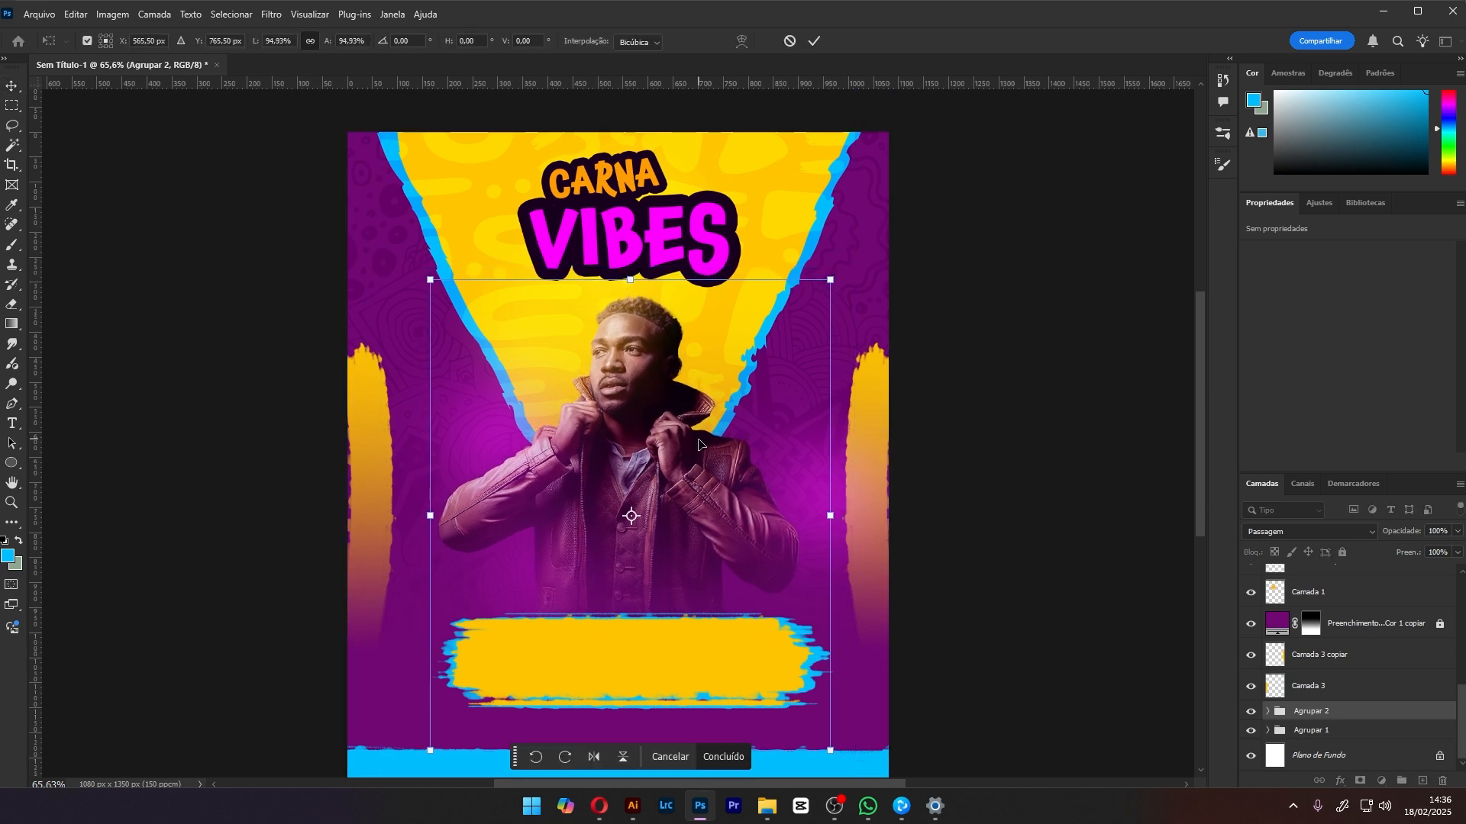
{"action": "left_click_drag", "start_coordinate": [698, 443], "coordinate": [701, 454]}
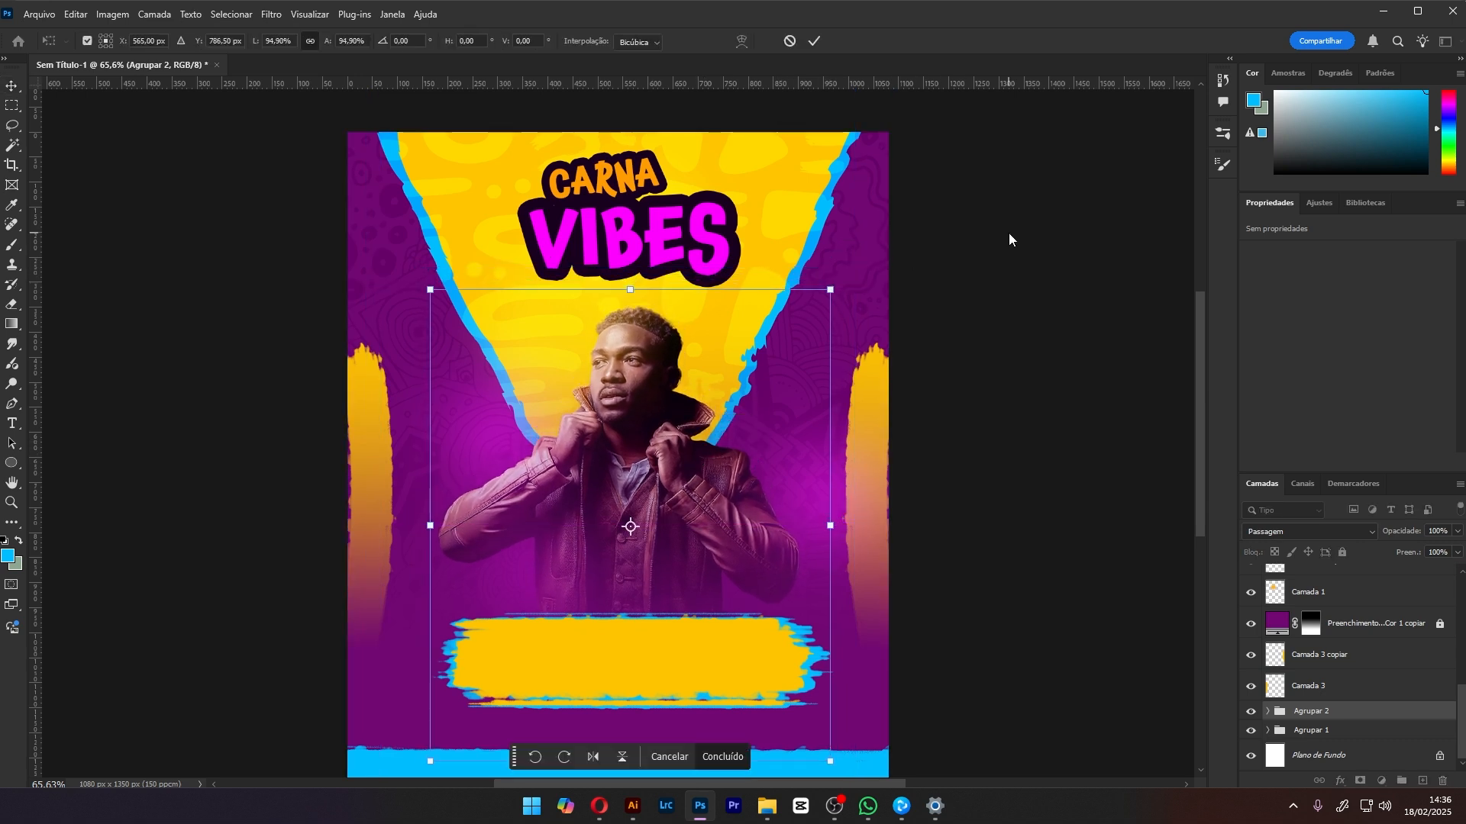
Select both the CARNA and VIBES text layers and shift the title slightly down, just above the model's head
{"action": "scroll", "coordinate": [1387, 645], "scroll_direction": "up", "scroll_amount": 10}
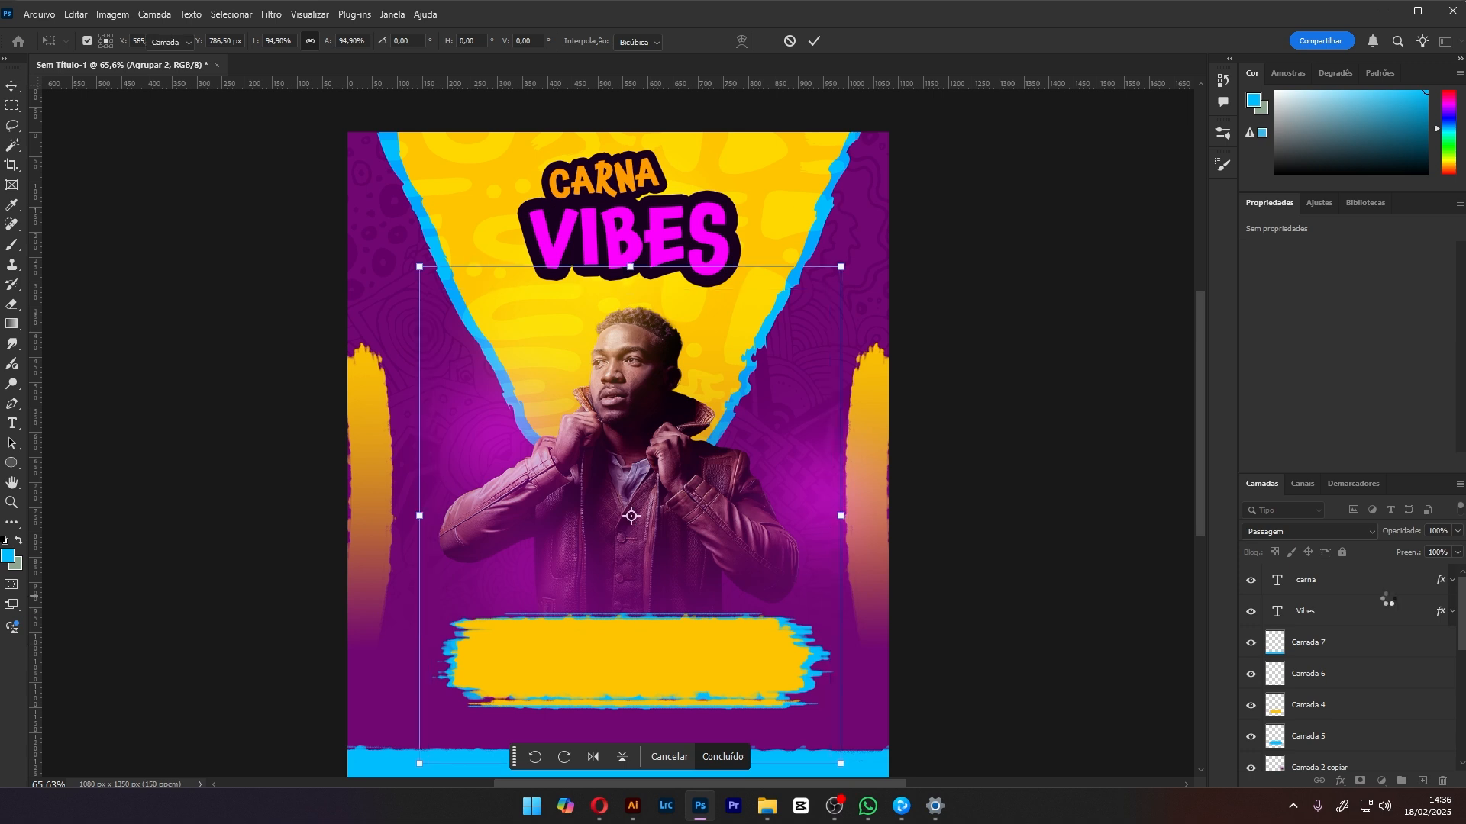
{"action": "left_click", "coordinate": [1386, 593]}
{"action": "left_click", "coordinate": [1381, 611], "text": "shift"}
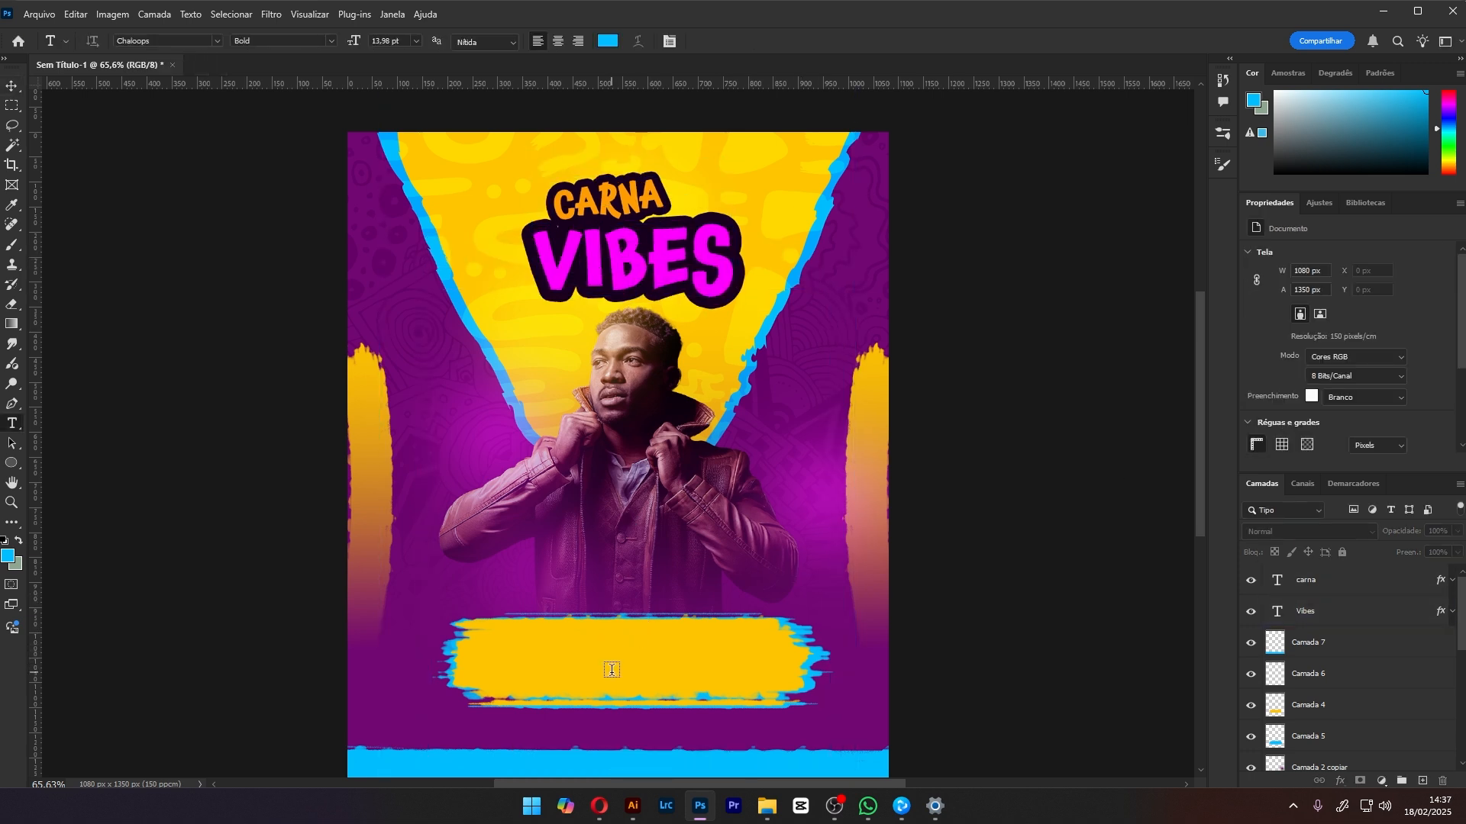
Add the text SEG 5 MAR on the yellow brush banner
{"action": "left_click", "coordinate": [611, 667]}
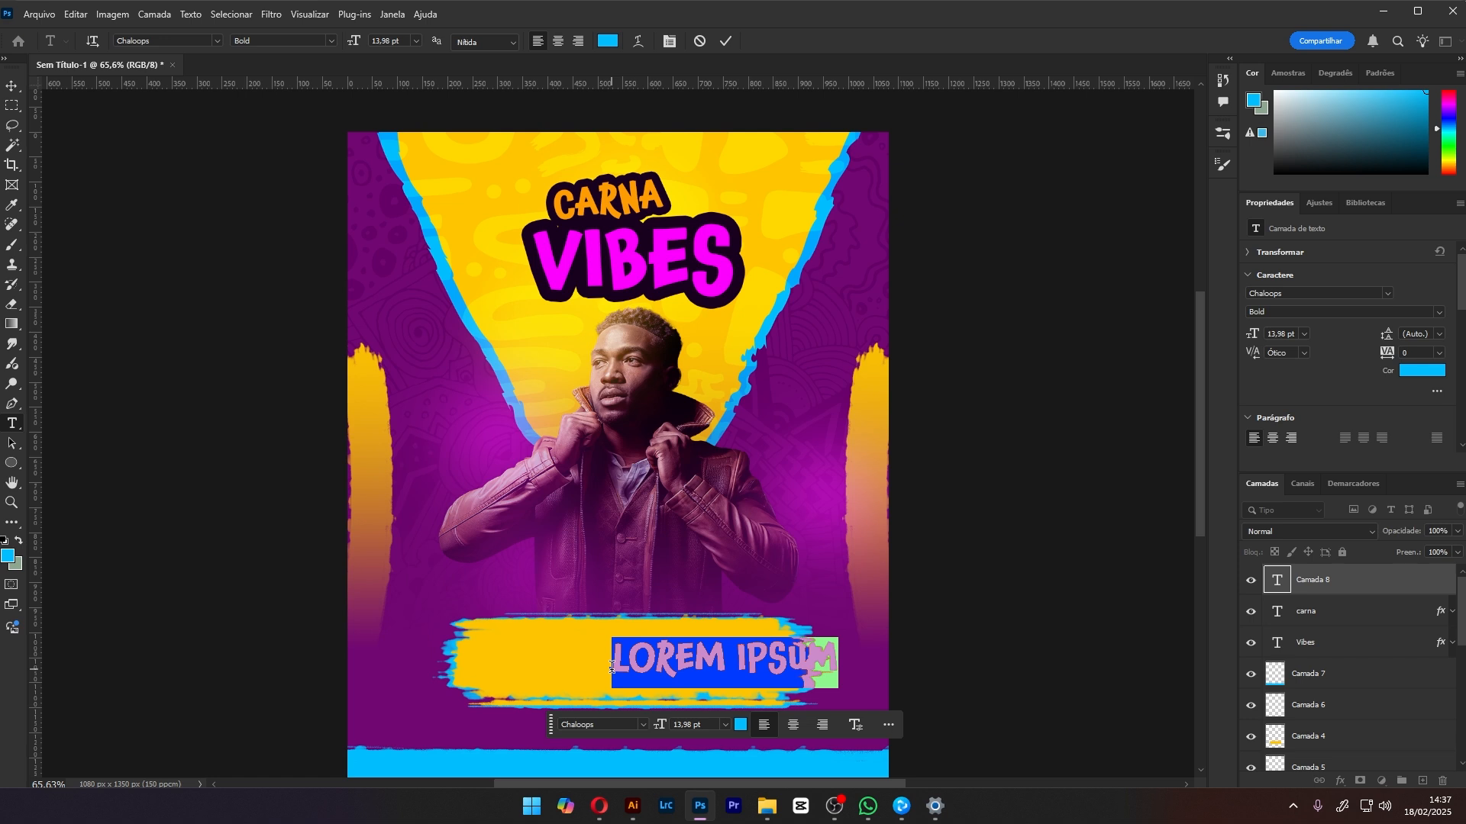
{"action": "type", "text": "SE"}
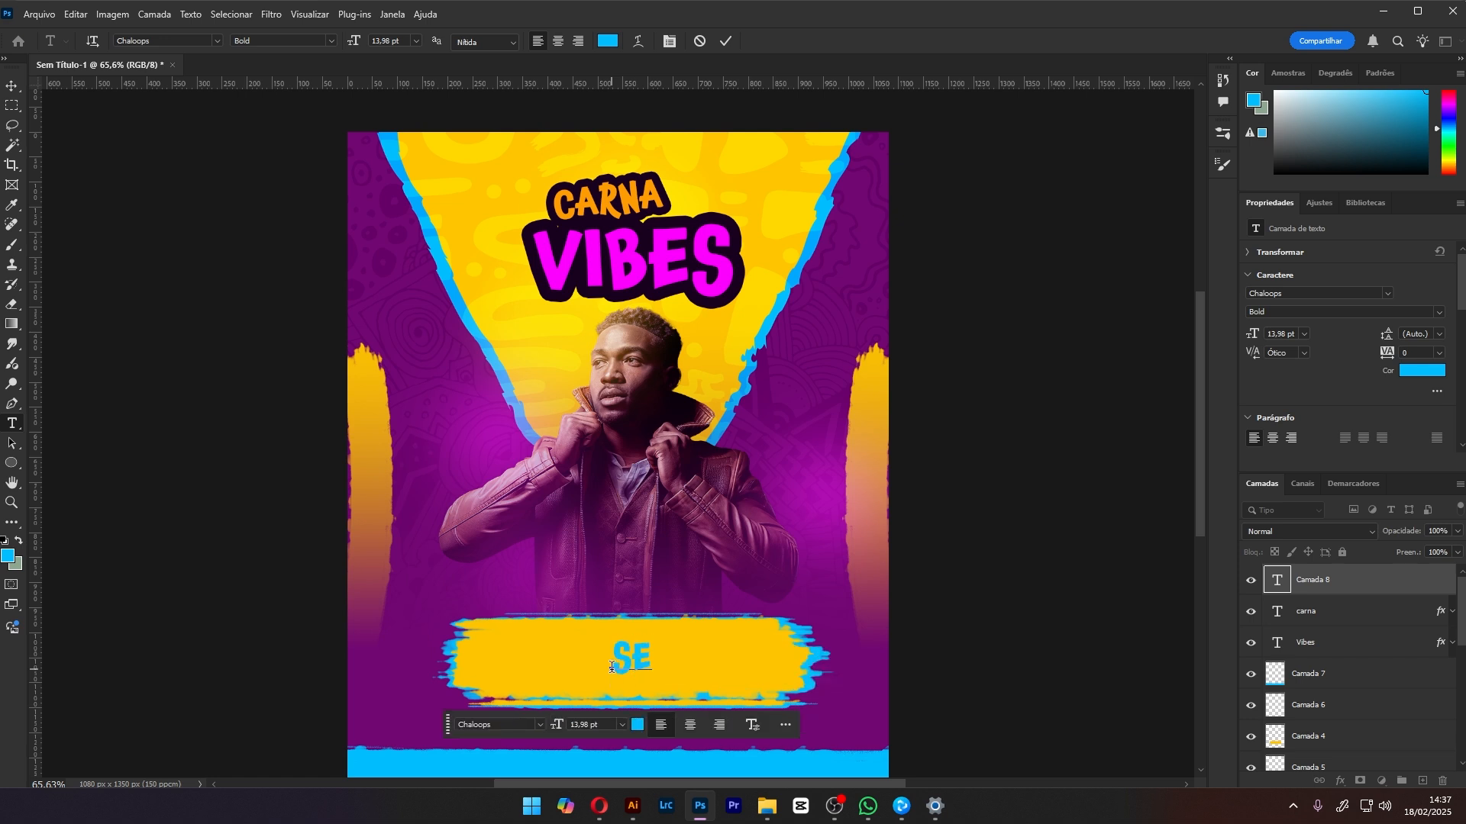
{"action": "type", "text": "G DI"}
{"action": "key", "text": "BackSpace"}
{"action": "key", "text": "BackSpace"}
{"action": "key", "text": "BackSpace"}
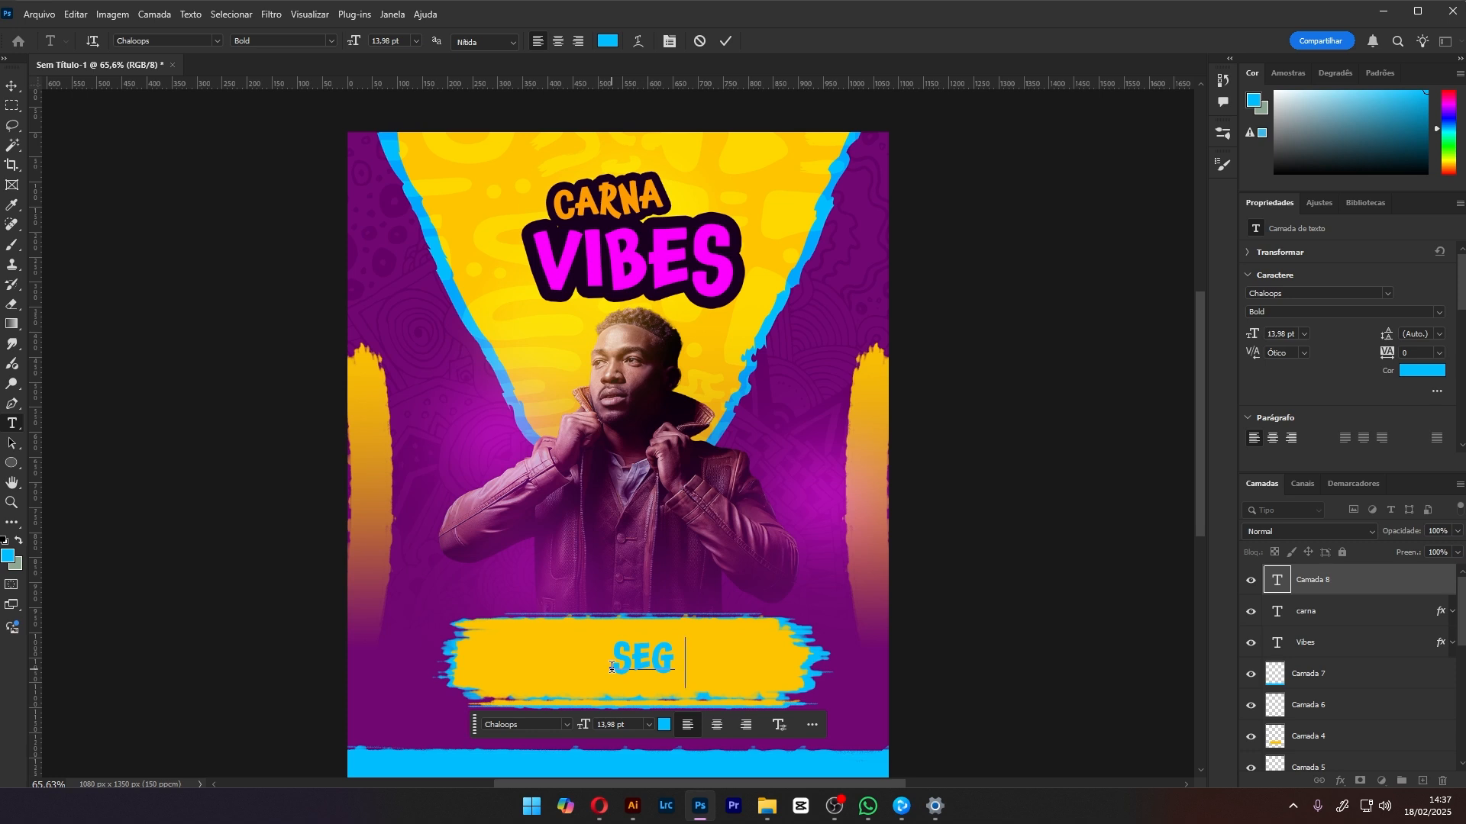
{"action": "type", "text": "5 MAR"}
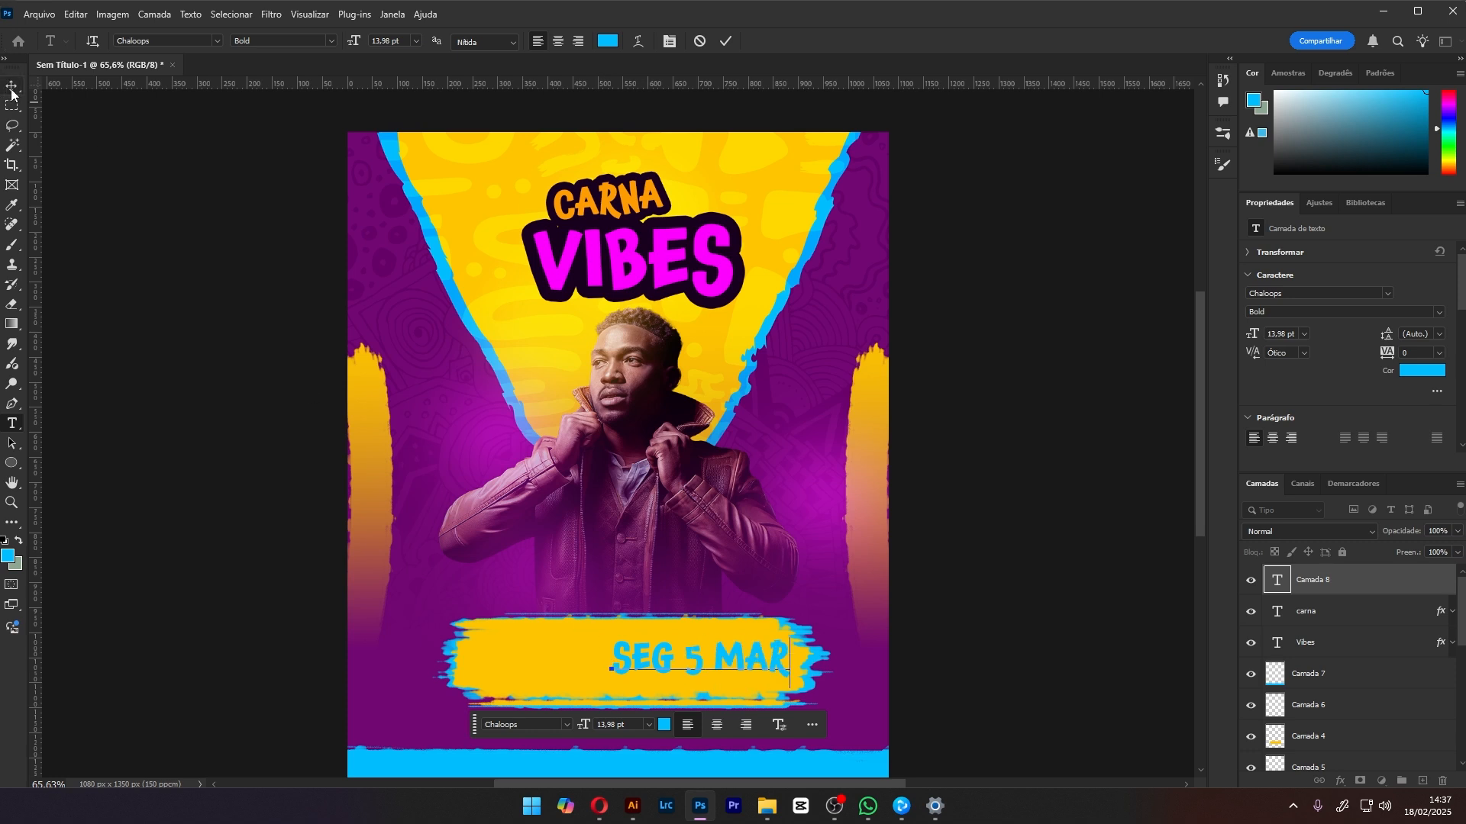
Enlarge the SEG 5 MAR text to about 137%, centre it horizontally on the canvas, and nudge it slightly up
{"action": "left_click", "coordinate": [11, 86]}
{"action": "key", "text": "ctrl+t"}
{"action": "left_click_drag", "start_coordinate": [610, 687], "coordinate": [541, 693]}
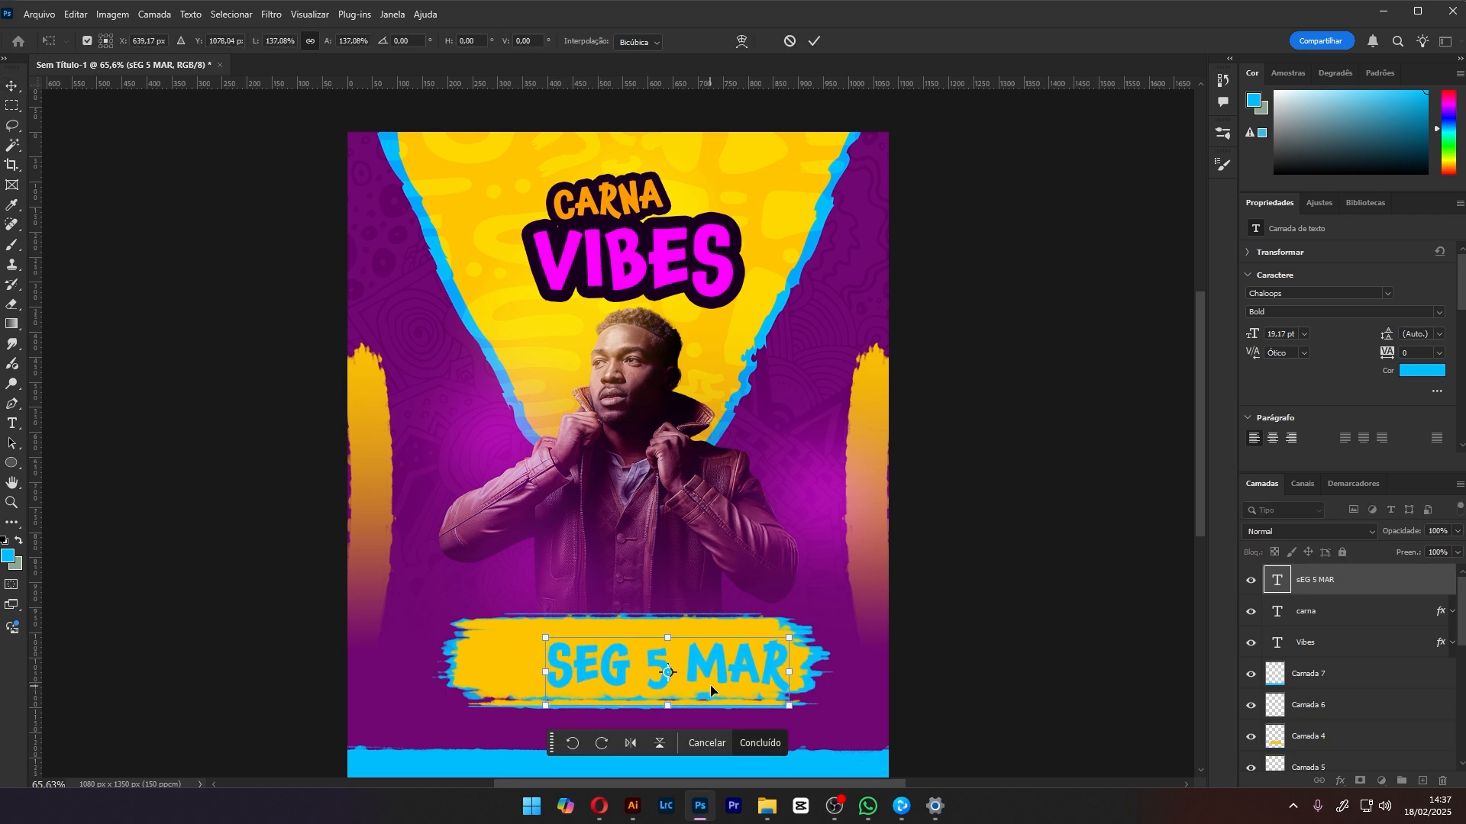
{"action": "left_click", "coordinate": [815, 41]}
{"action": "left_click", "coordinate": [342, 42]}
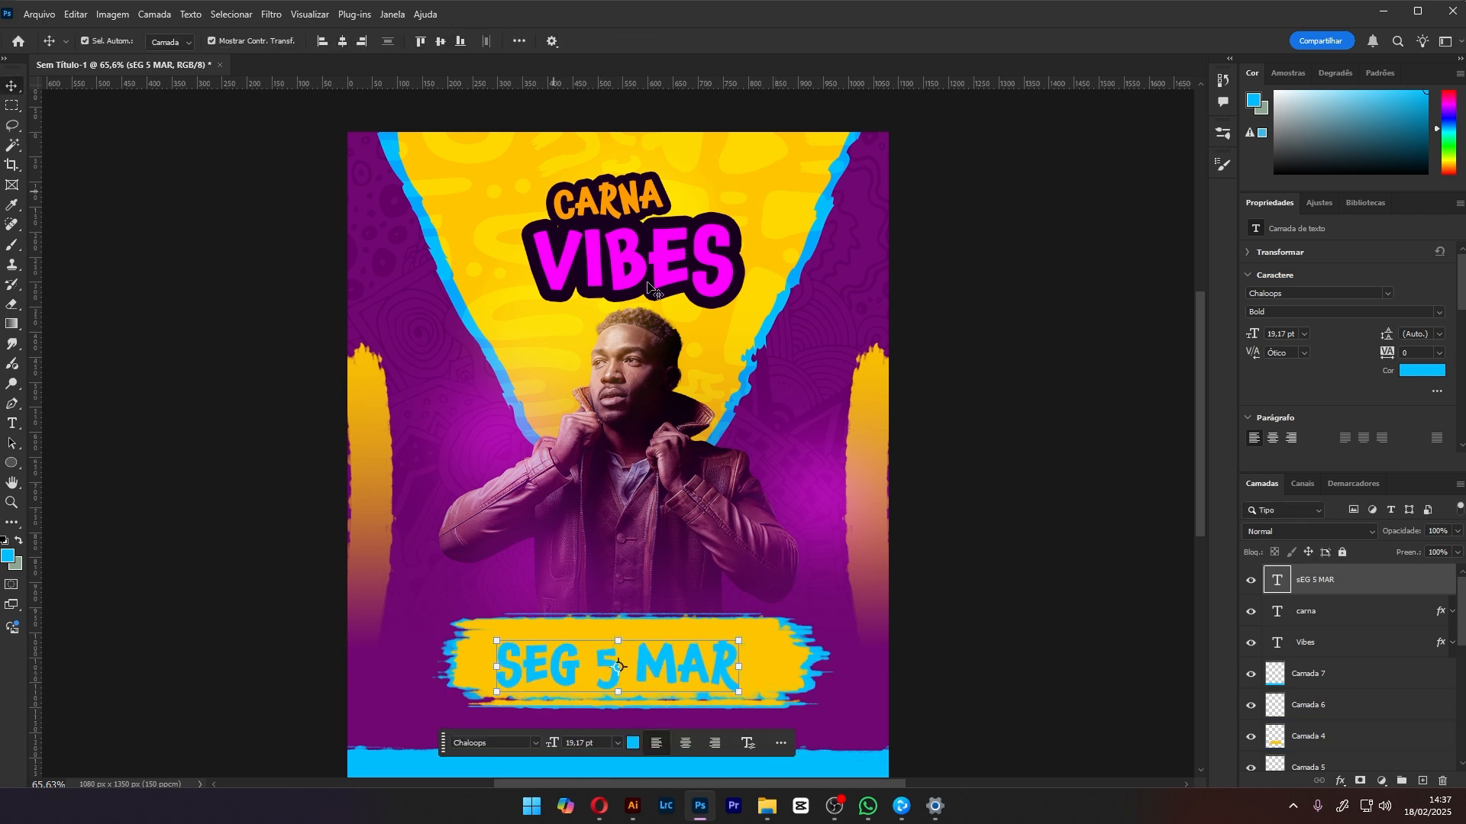
{"action": "left_click_drag", "start_coordinate": [733, 666], "coordinate": [732, 664]}
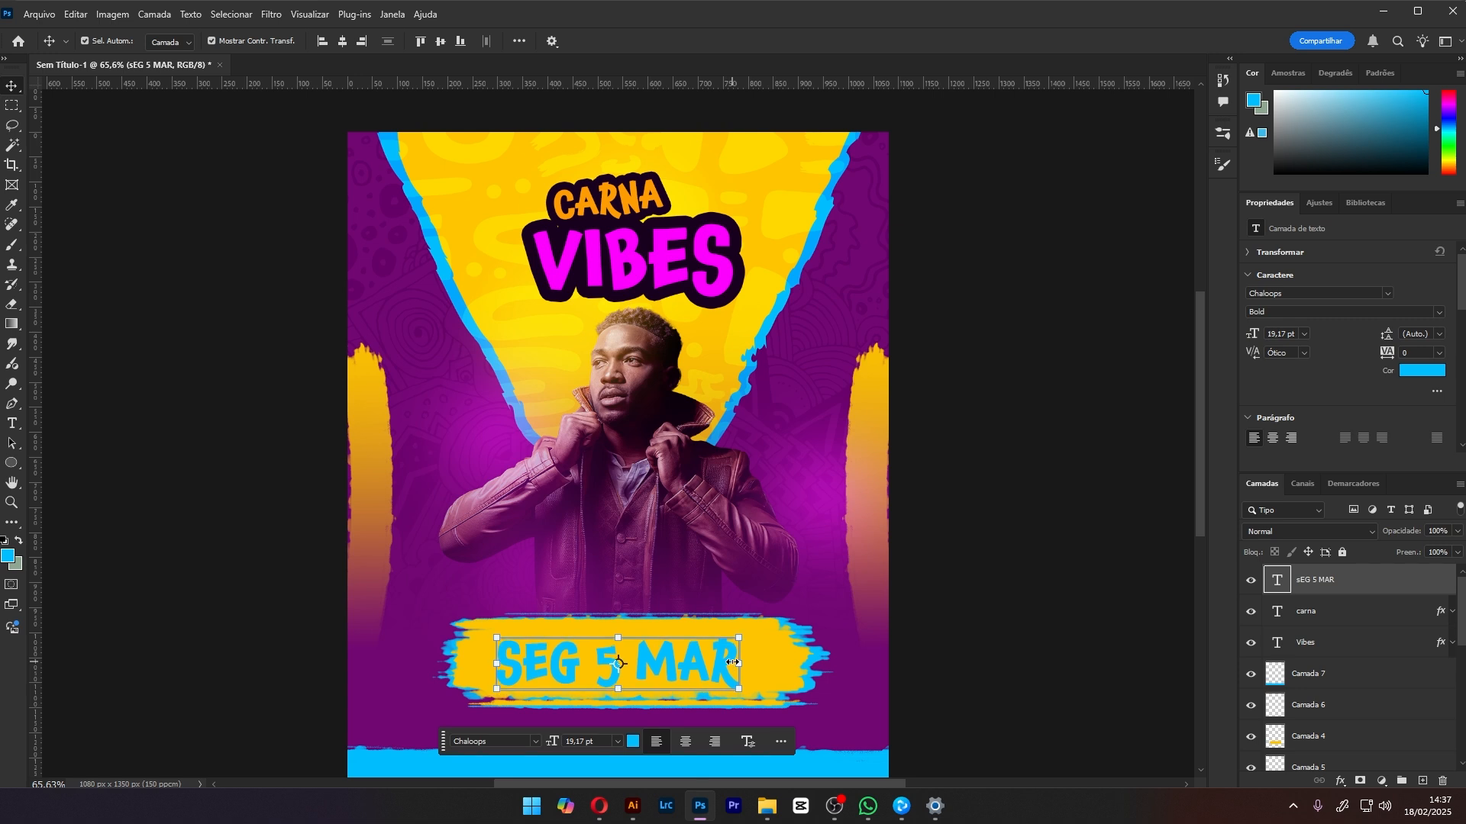
Select both brush layers of the date banner, Camada 4 and Camada 5, and centre them horizontally on the canvas
{"action": "left_click", "coordinate": [797, 669]}
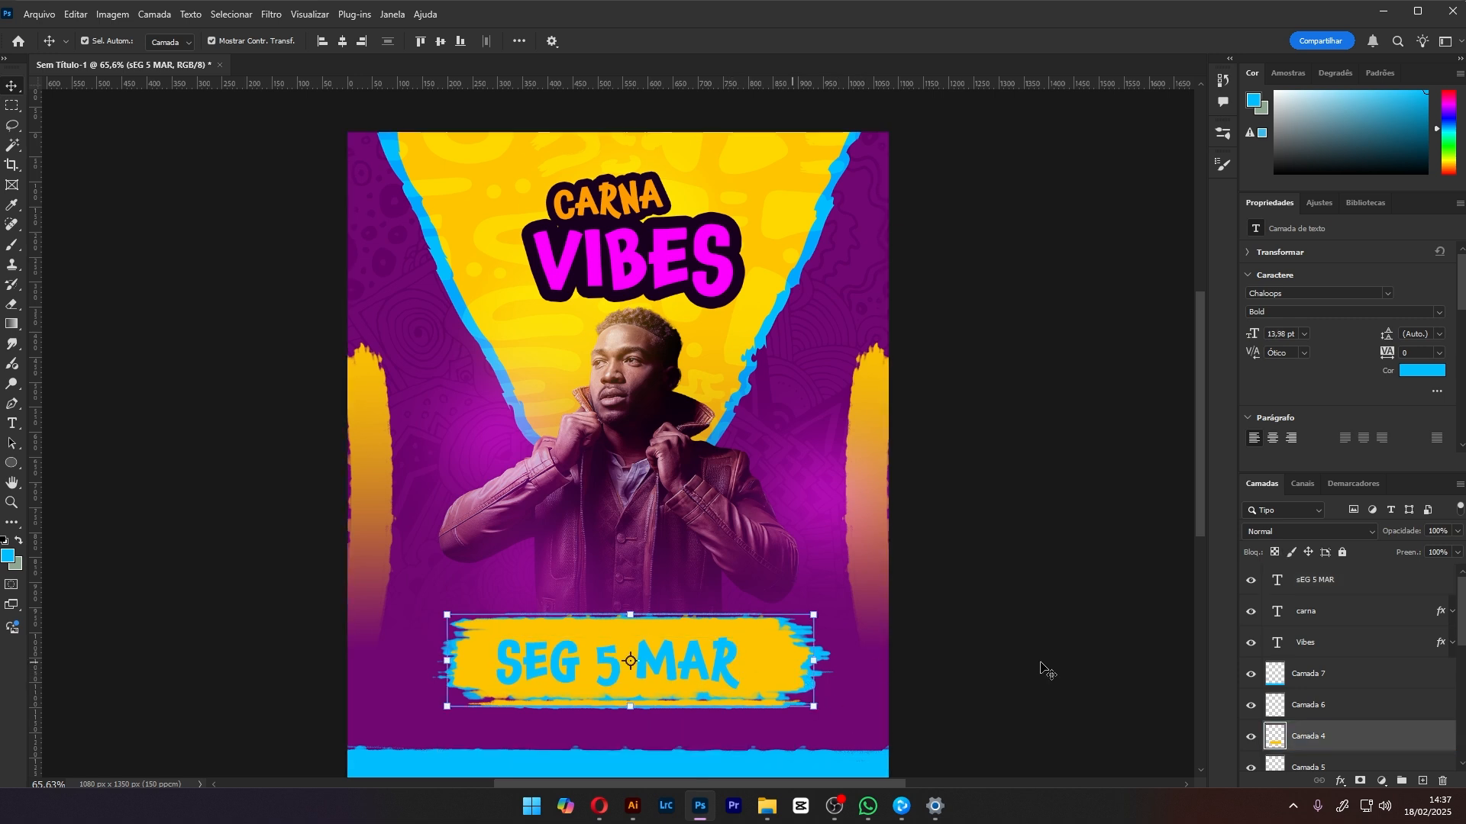
{"action": "scroll", "coordinate": [1331, 736], "scroll_direction": "down", "scroll_amount": 1}
{"action": "left_click", "coordinate": [1331, 705], "text": "shift"}
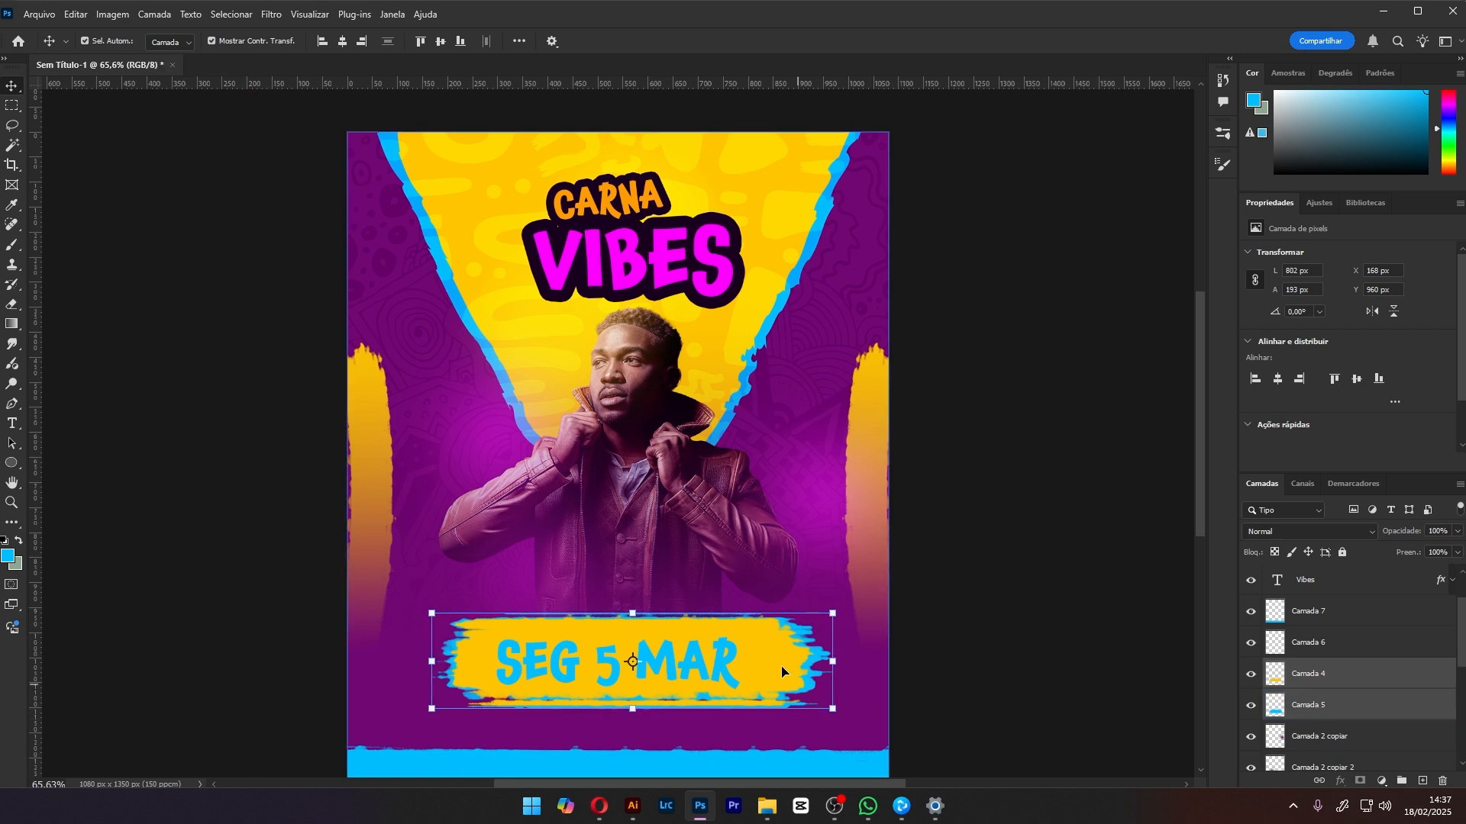
{"action": "left_click", "coordinate": [343, 41]}
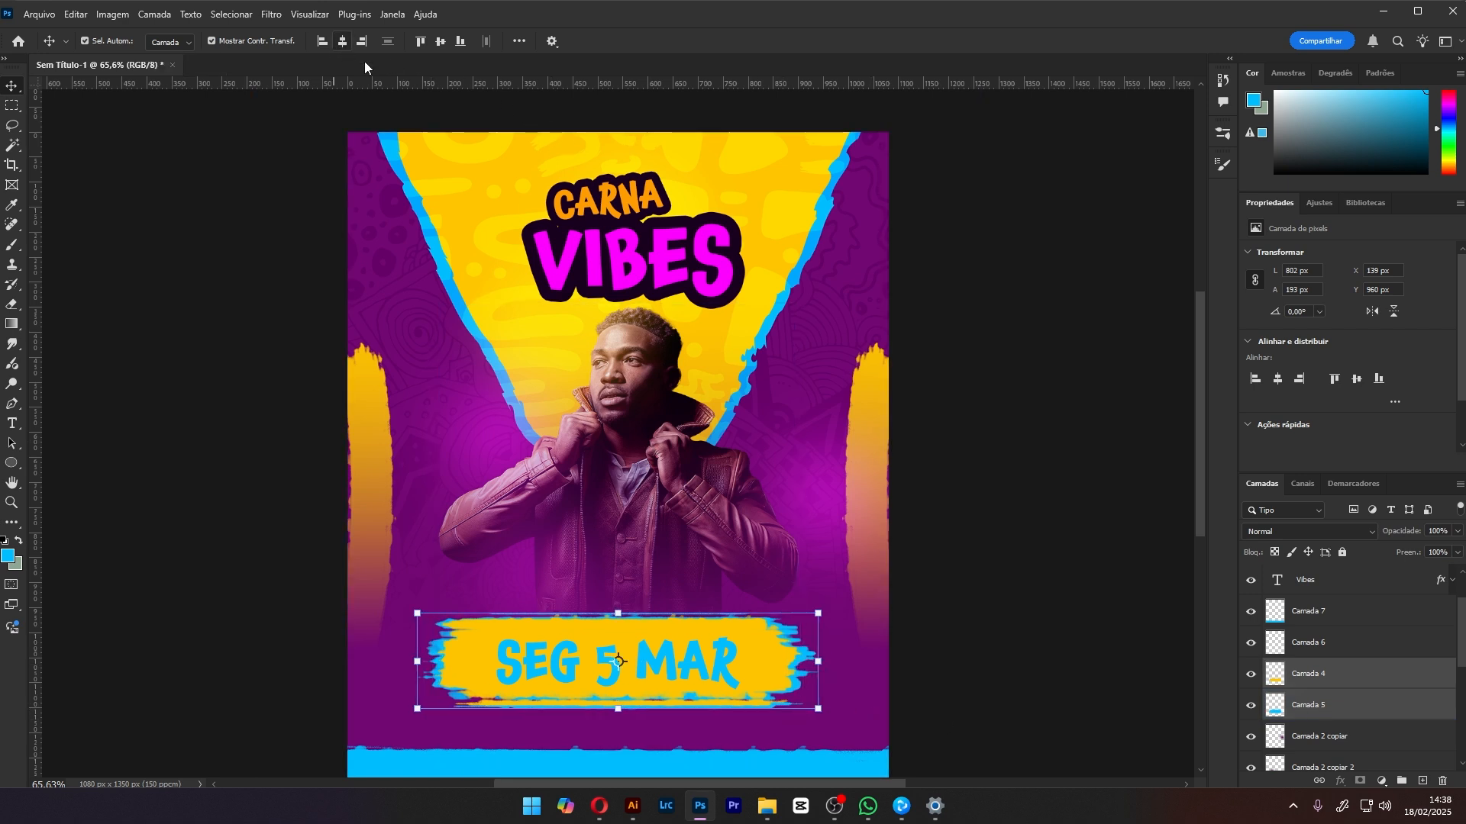
{"action": "left_click", "coordinate": [1143, 547]}
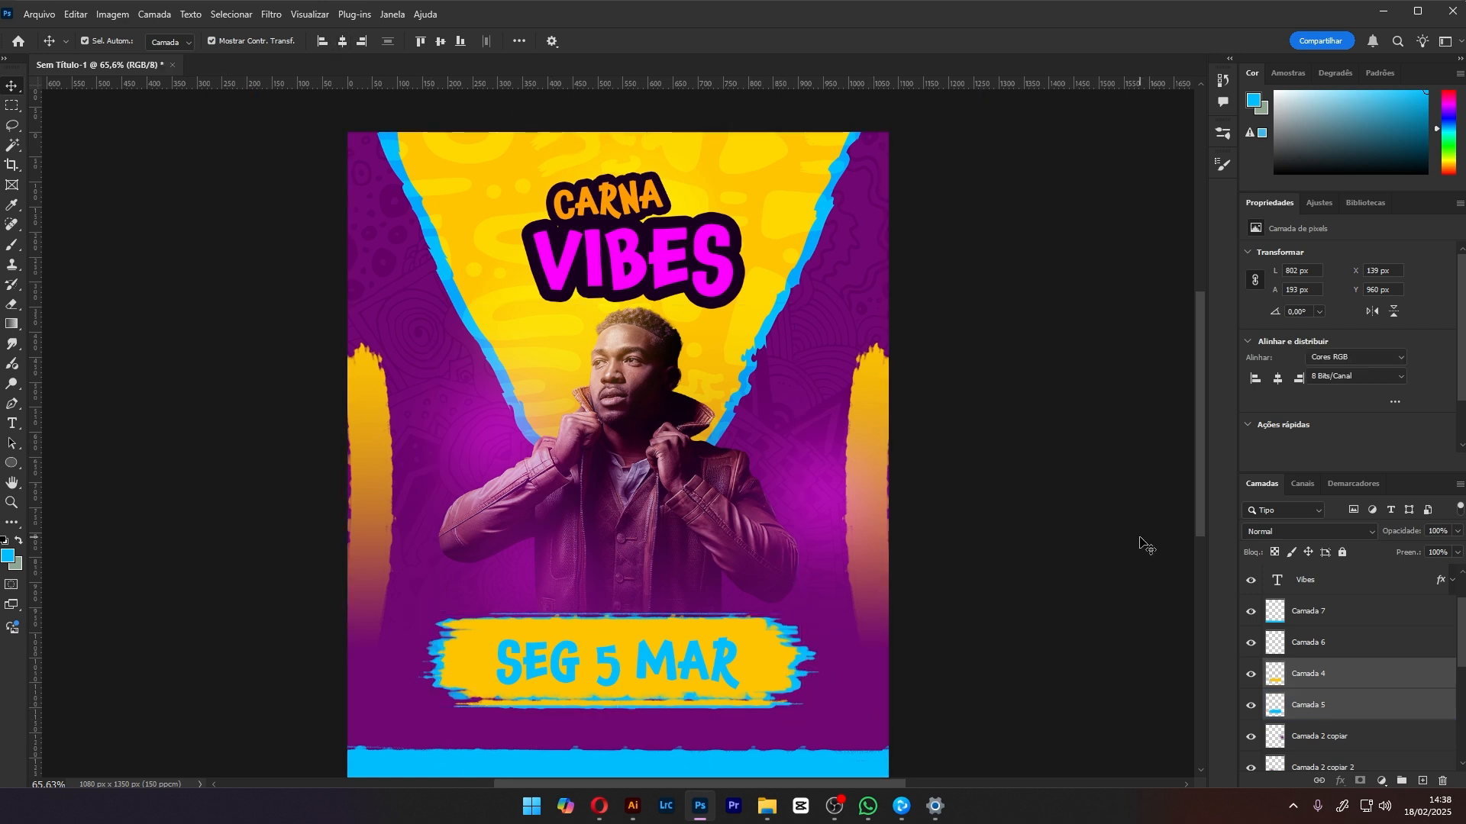
Recolour the SEG 5 MAR text with the dark purple 19001f sampled from the title's outline
{"action": "left_click", "coordinate": [701, 666]}
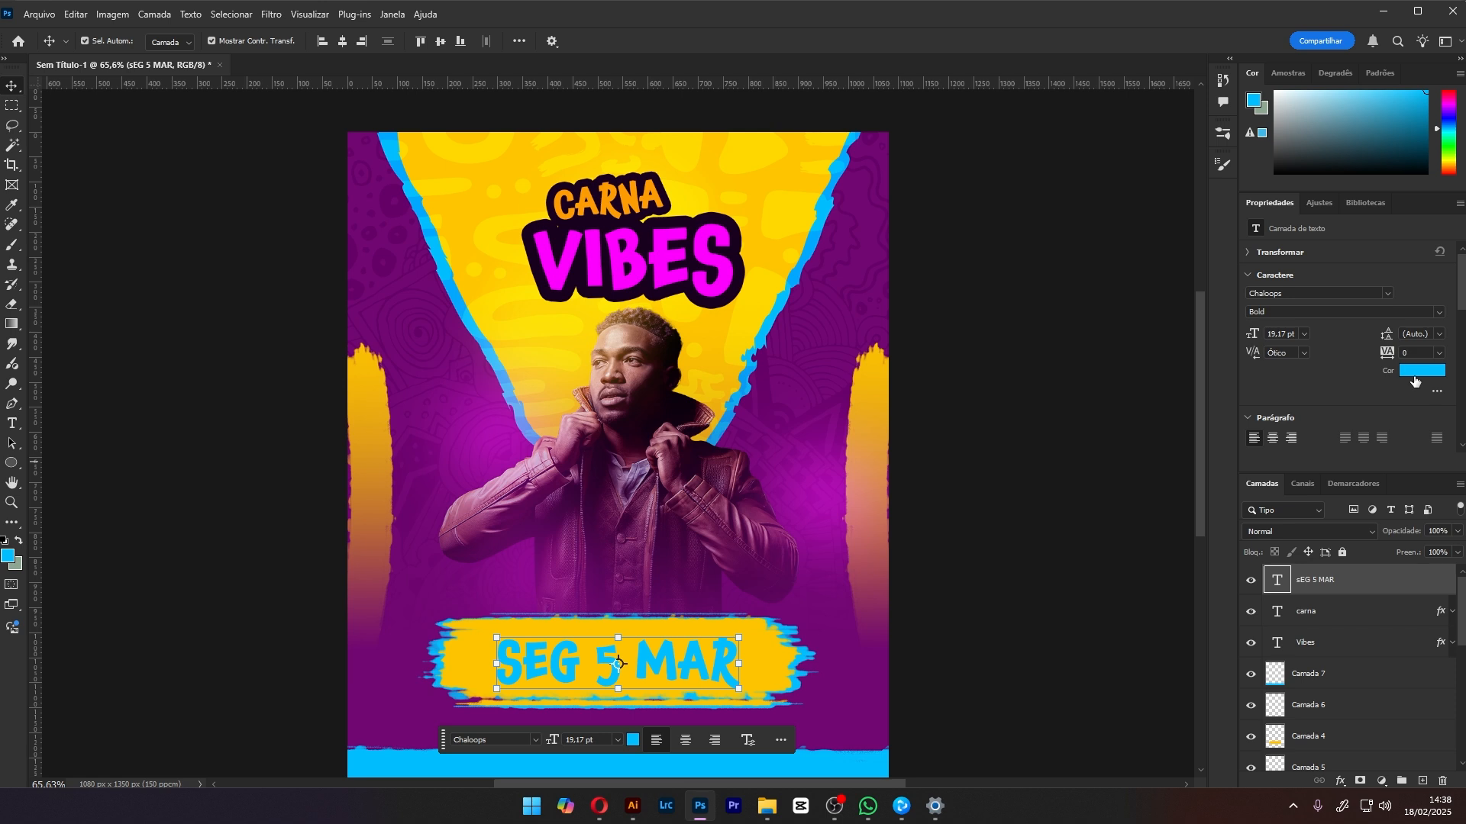
{"action": "left_click", "coordinate": [1414, 372]}
{"action": "left_click", "coordinate": [738, 277]}
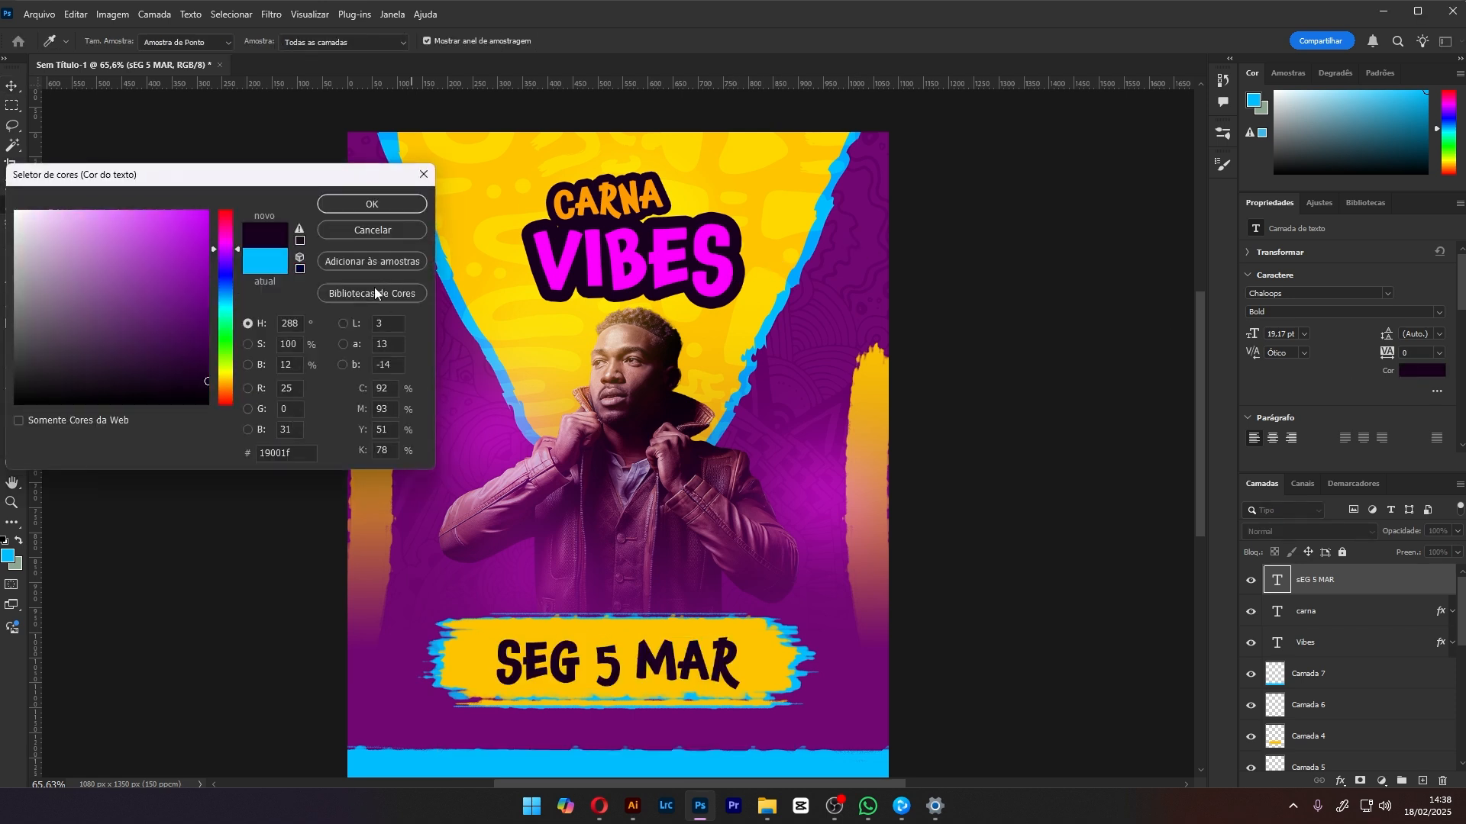
{"action": "left_click", "coordinate": [410, 206]}
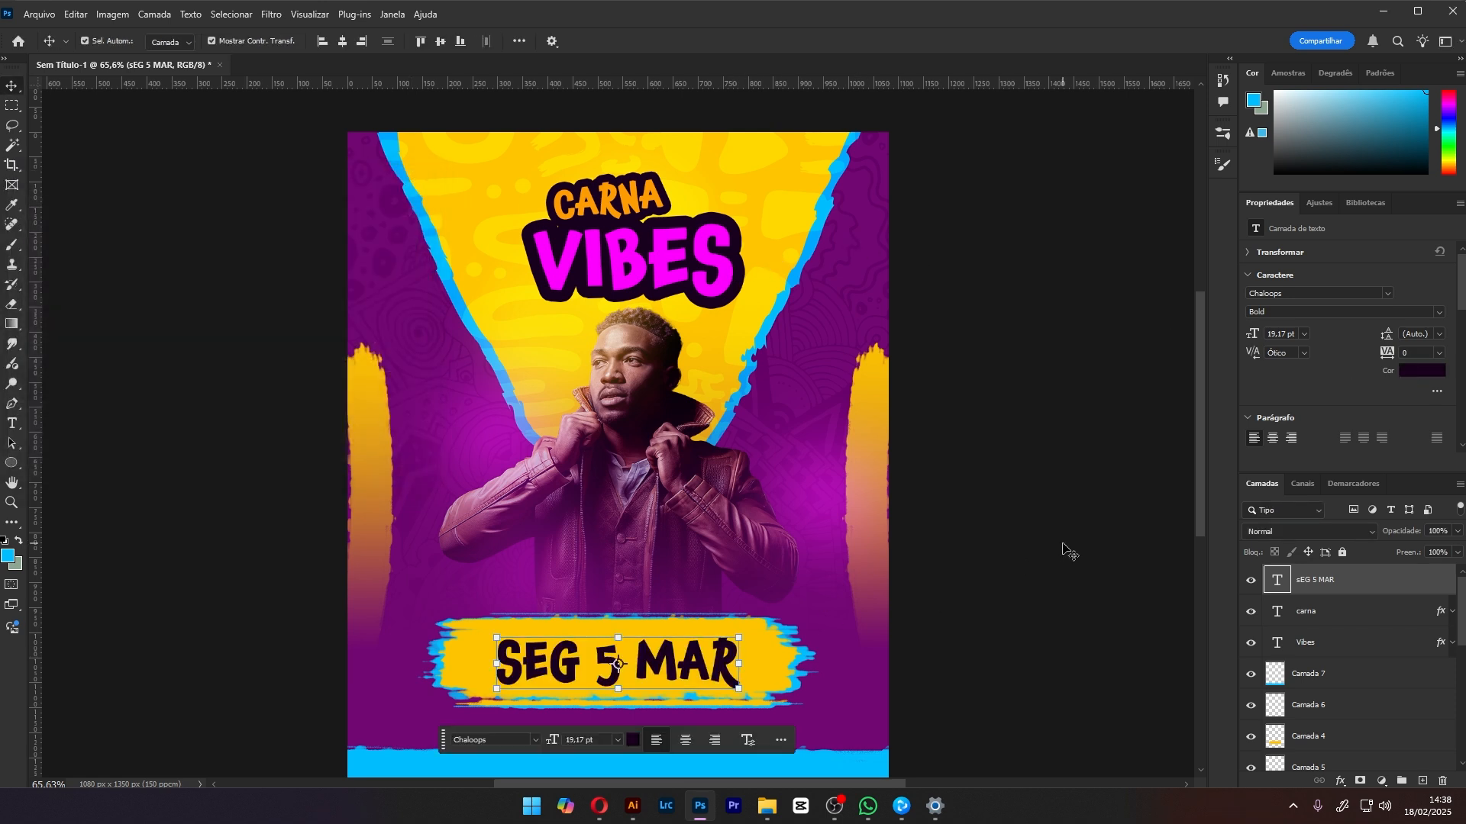
Duplicate the SEG 5 MAR text down onto the blue strip at the foot of the poster
{"action": "left_click", "coordinate": [916, 582]}
{"action": "scroll", "coordinate": [918, 585], "scroll_direction": "down", "scroll_amount": 1}
{"action": "left_click", "coordinate": [582, 585]}
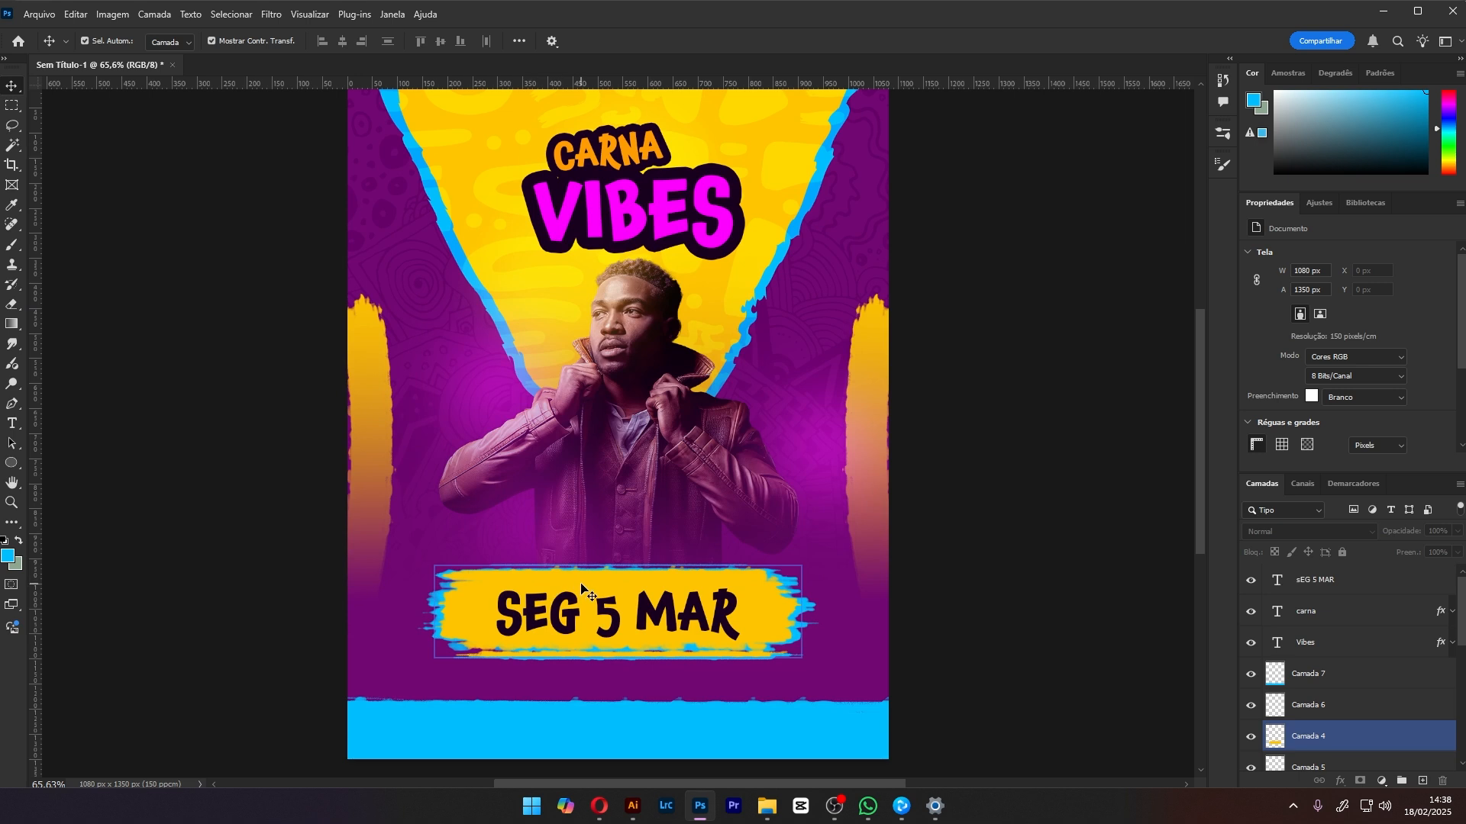
{"action": "left_click", "coordinate": [737, 599]}
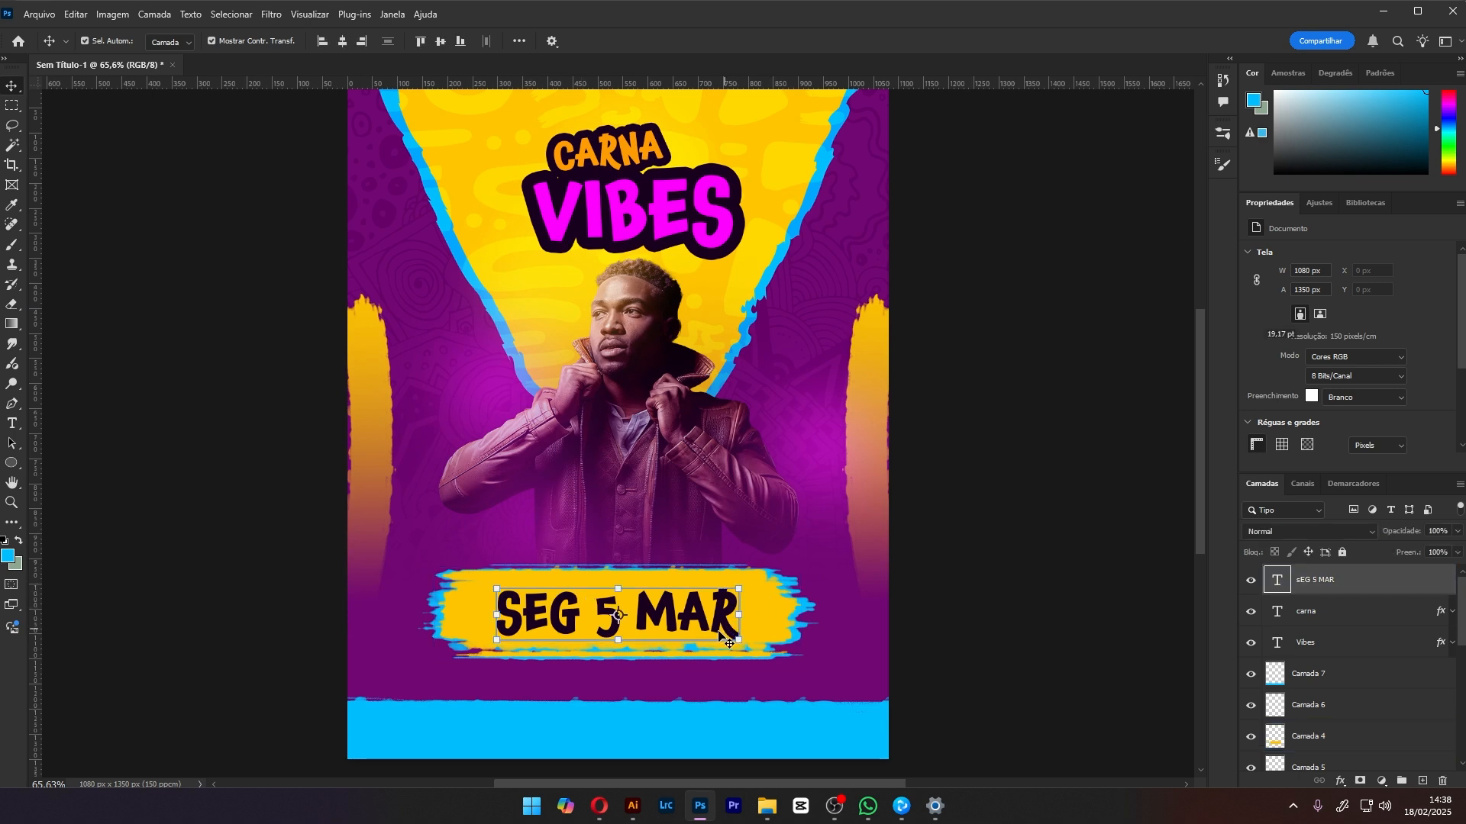
{"action": "left_click", "coordinate": [737, 614]}
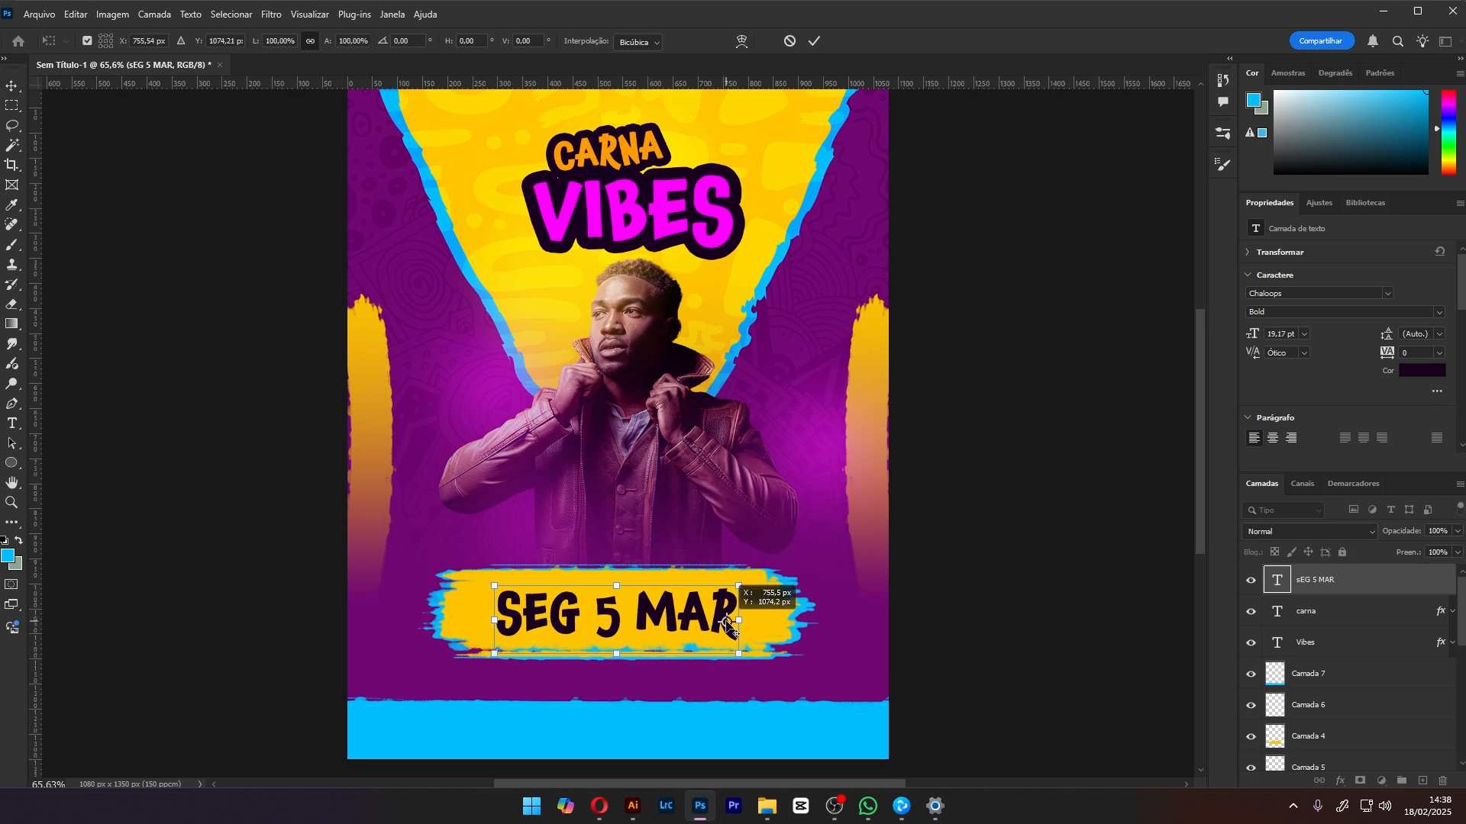
{"action": "key", "text": "Return"}
{"action": "left_click_drag", "start_coordinate": [736, 614], "coordinate": [712, 735]}
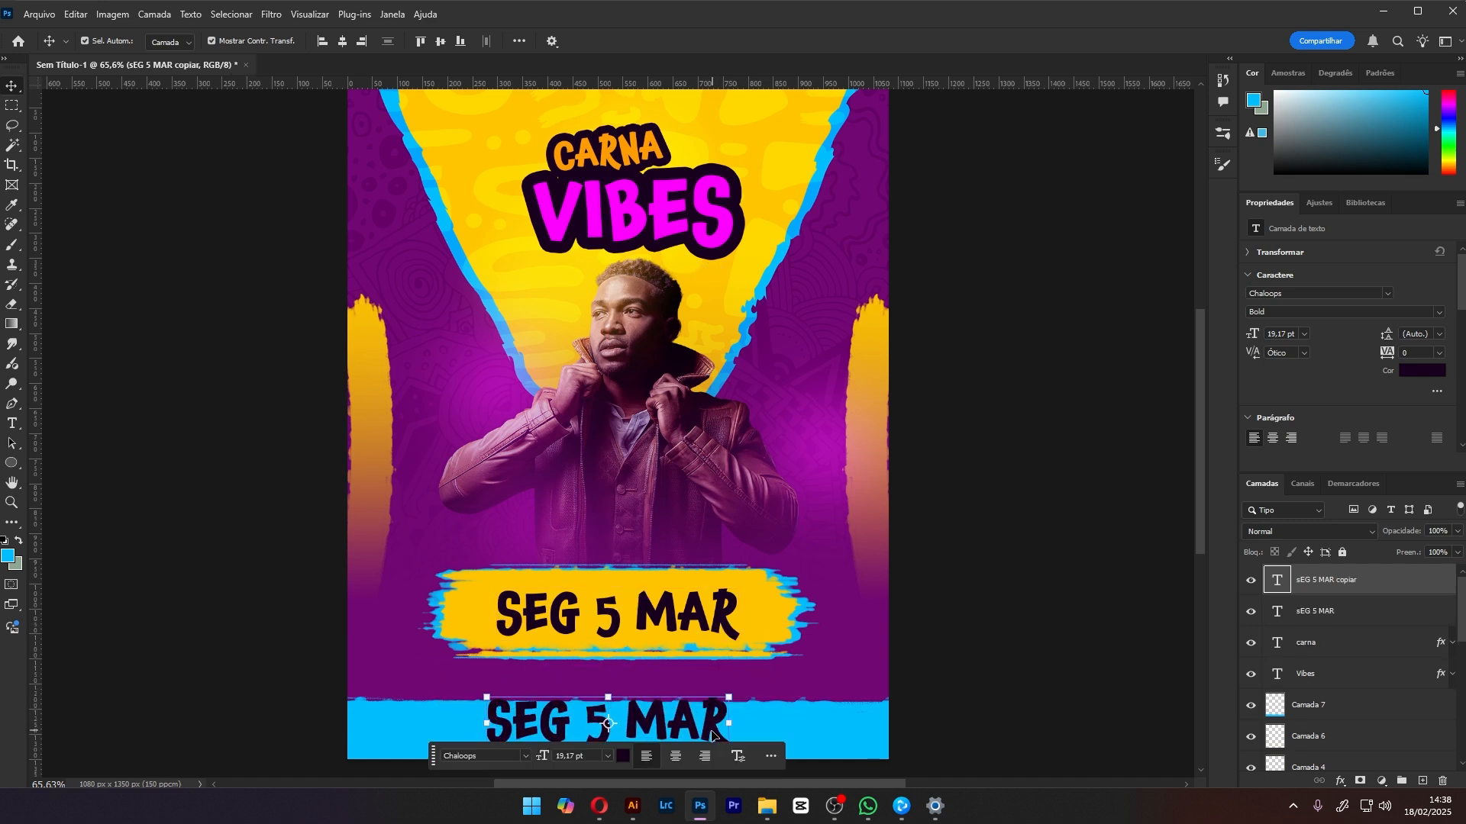
Change the copied text to RUA FOLIA and shrink it to sit centred within the blue strip
{"action": "double_click", "coordinate": [700, 725]}
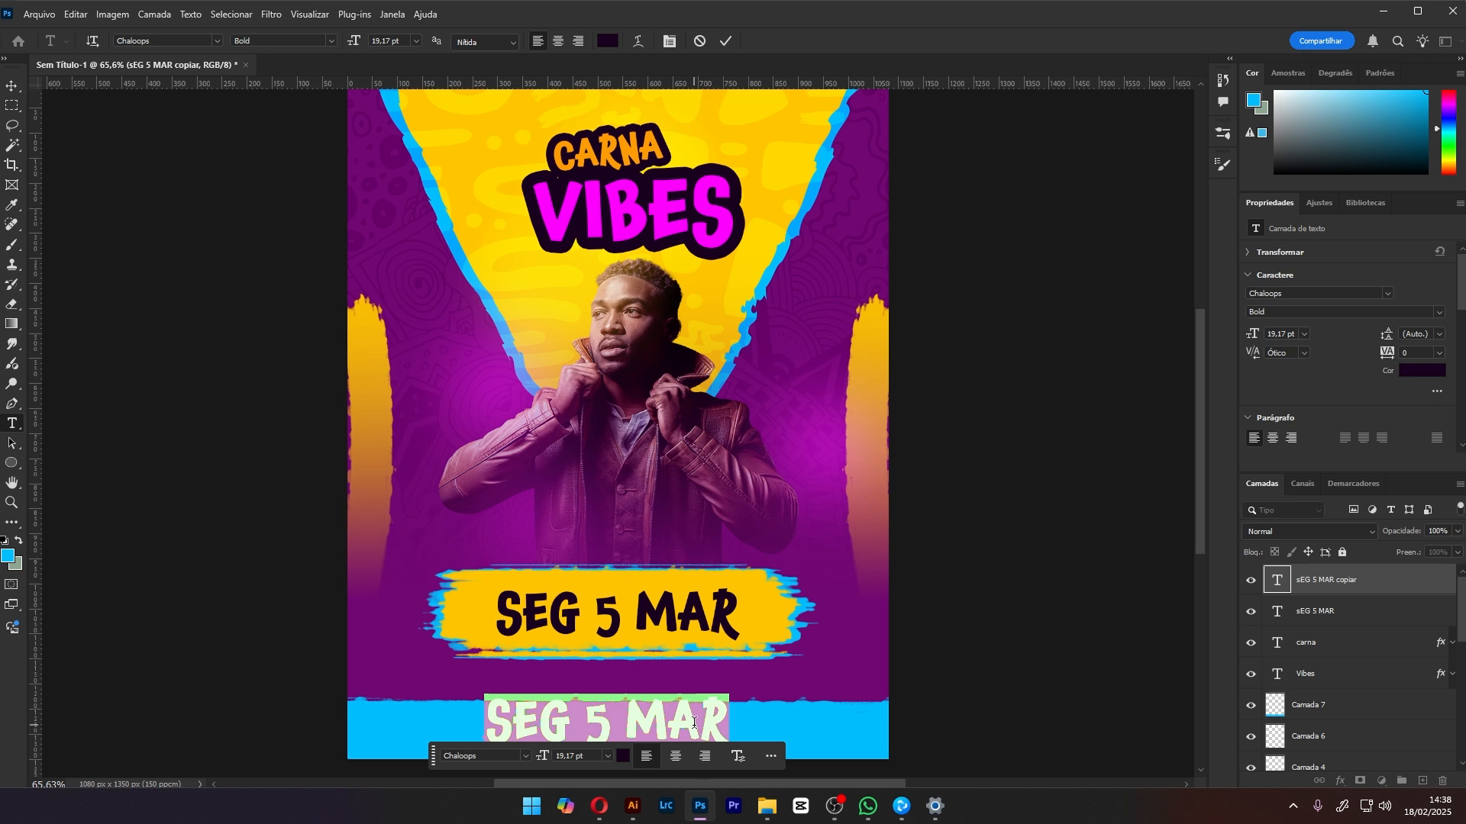
{"action": "type", "text": "RUA"}
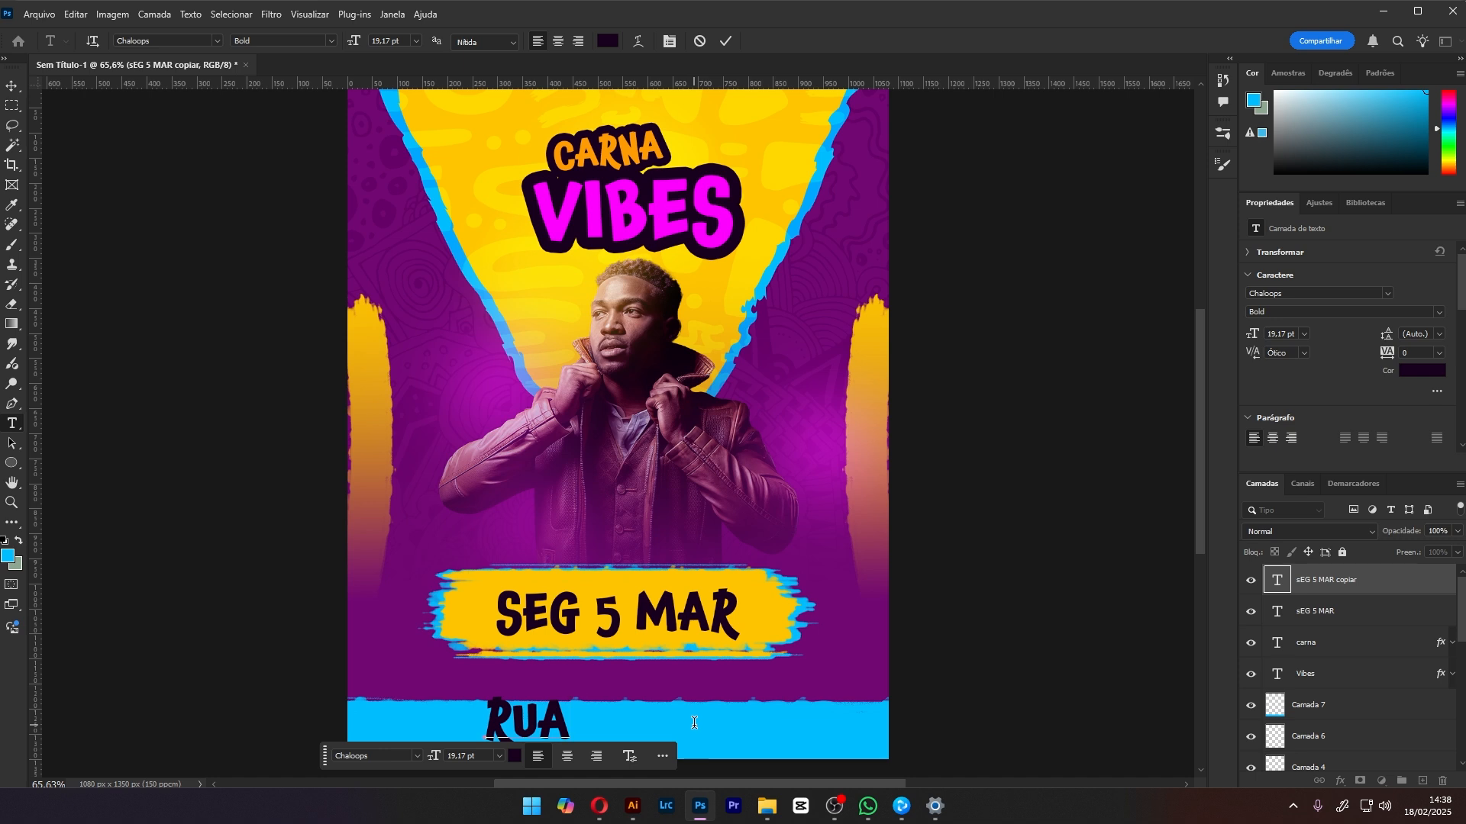
{"action": "type", "text": " FOLIA"}
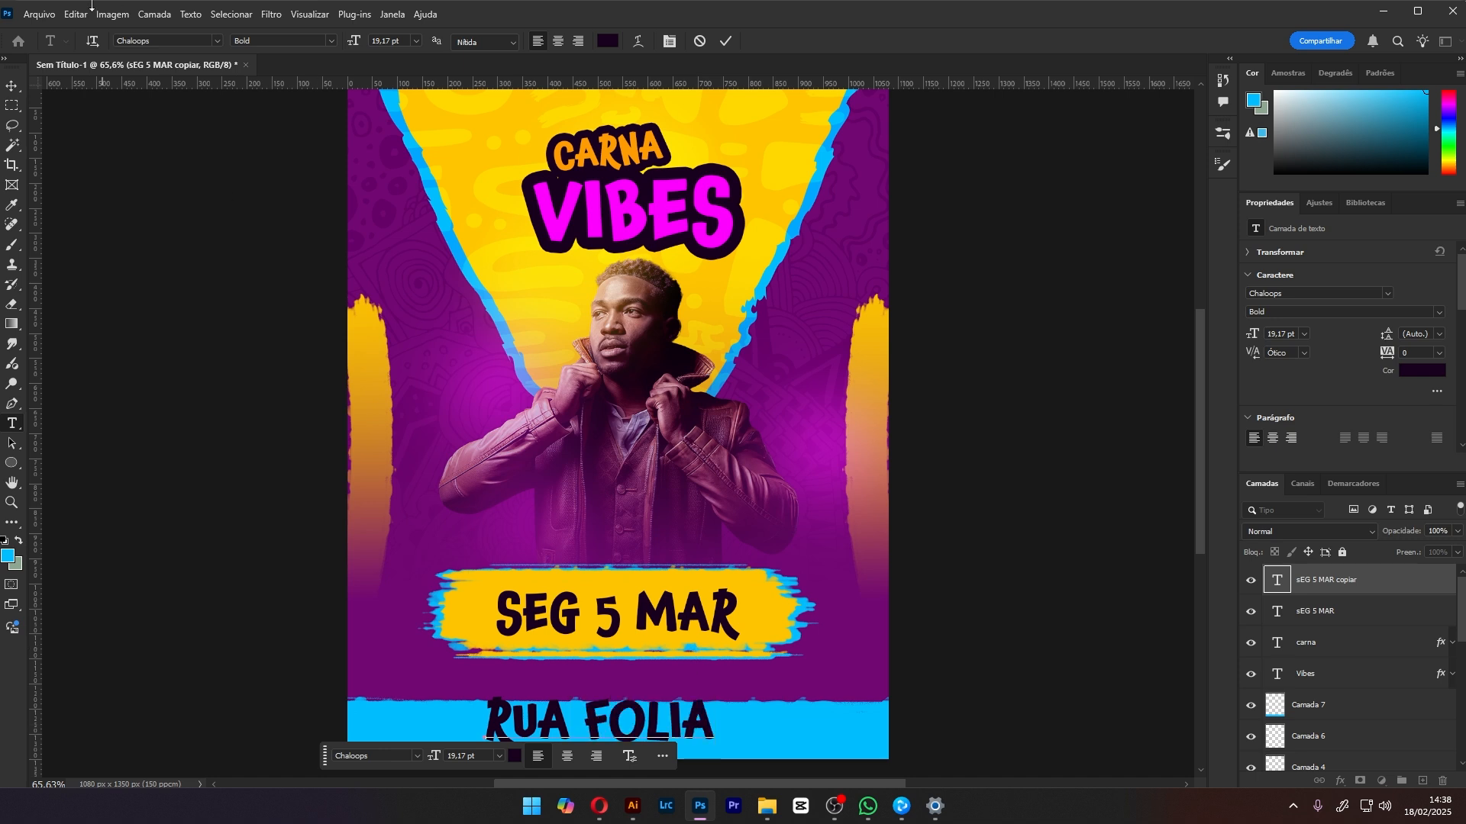
{"action": "left_click", "coordinate": [11, 85]}
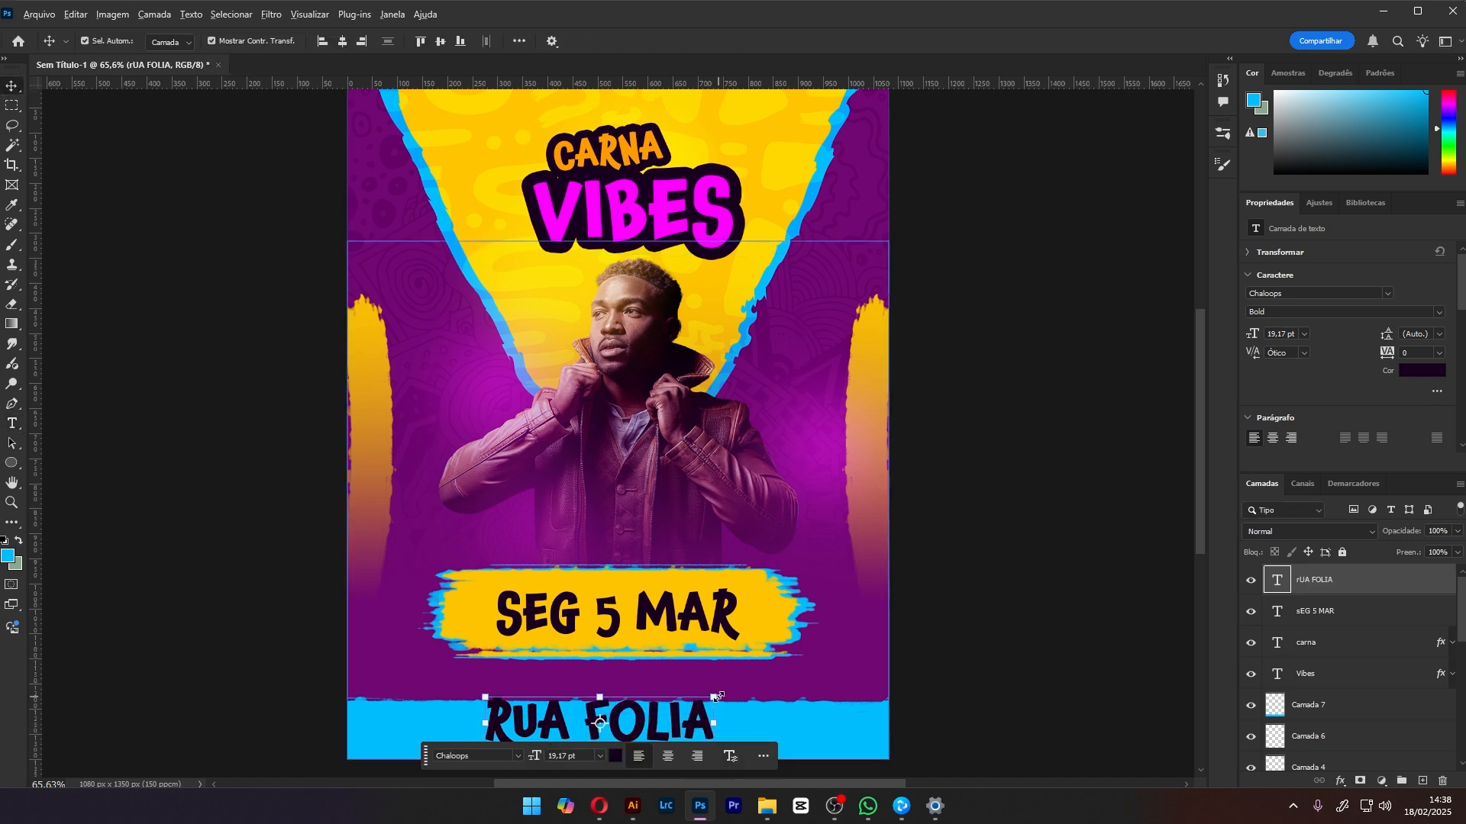
{"action": "left_click_drag", "start_coordinate": [714, 697], "coordinate": [702, 732]}
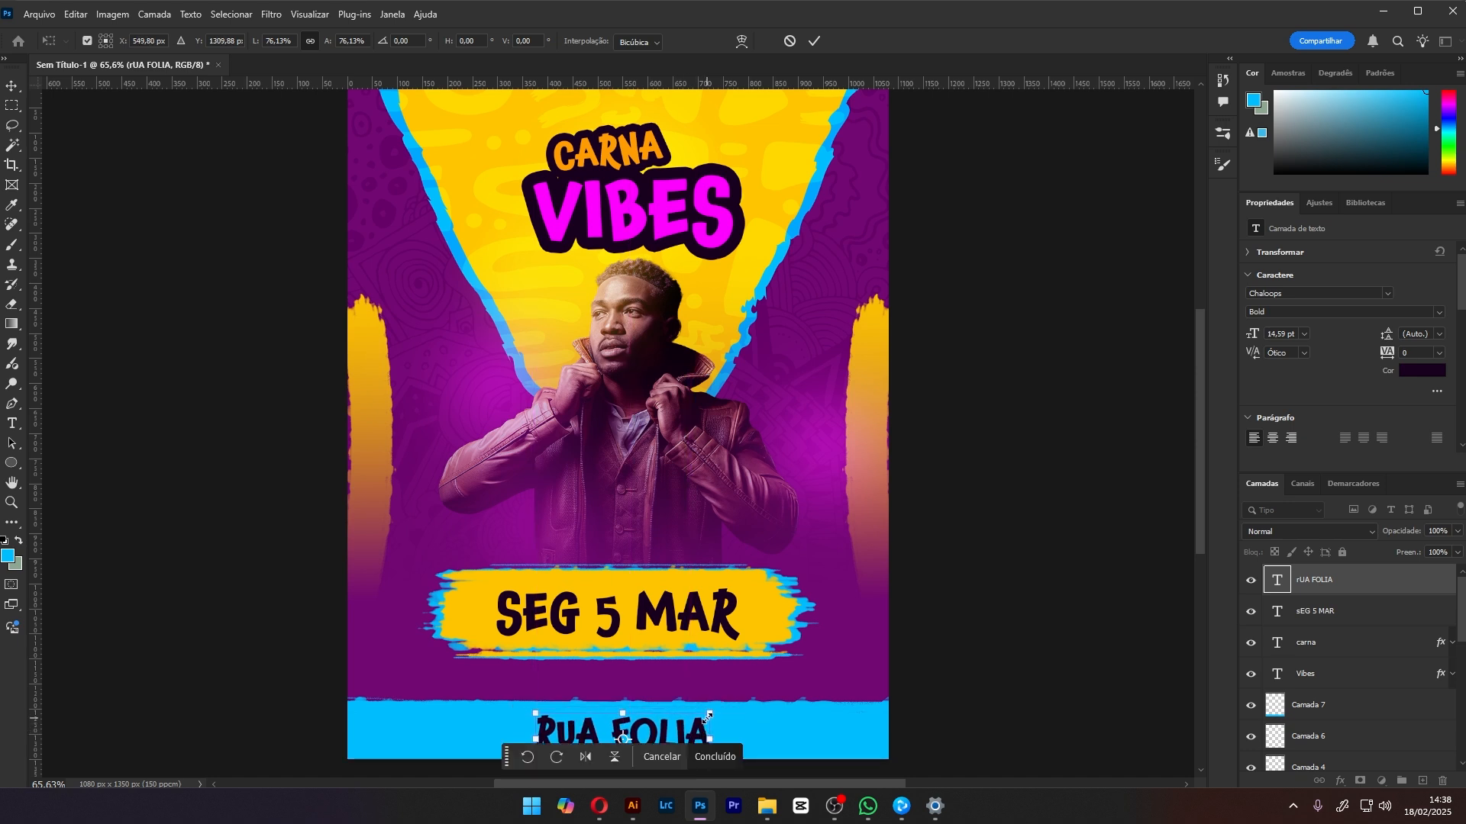
{"action": "left_click", "coordinate": [1074, 608]}
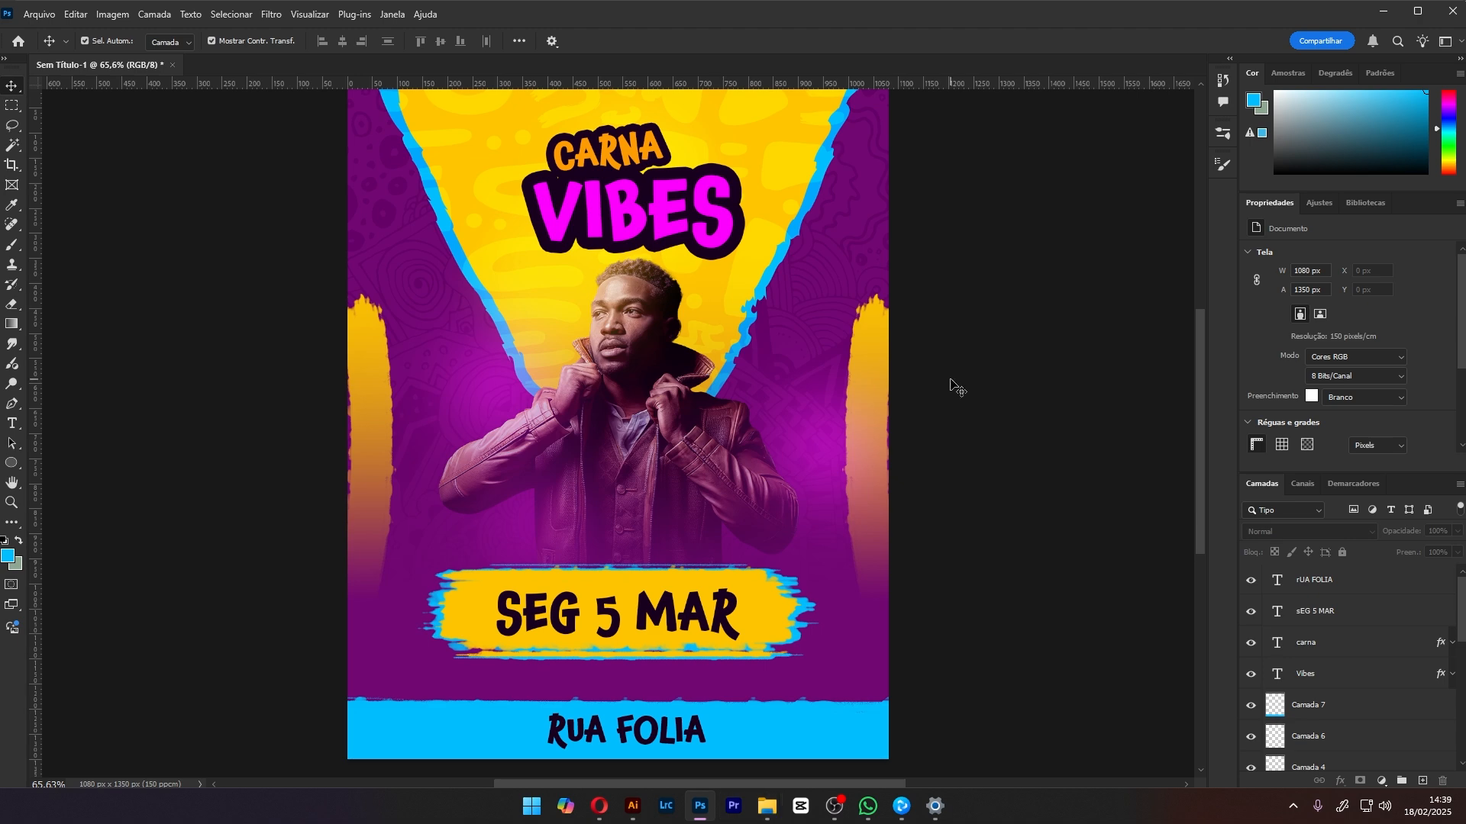
Switch to Illustrator, copy the hand-drawn lightning bolt from the doodle sheet, and paste it into the Photoshop poster as a shape layer
{"action": "key", "text": "alt+Tab"}
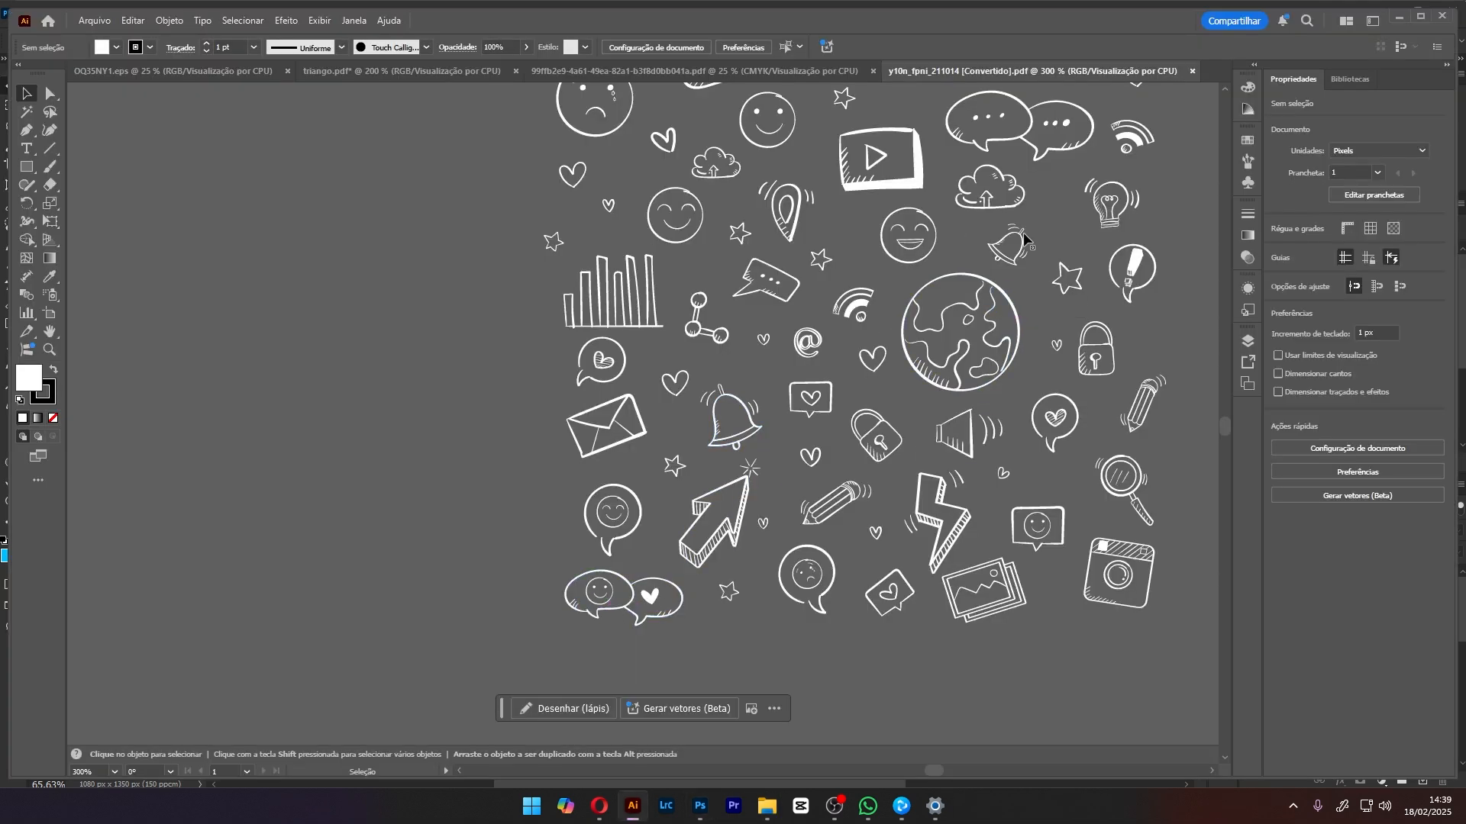
{"action": "left_click", "coordinate": [958, 528]}
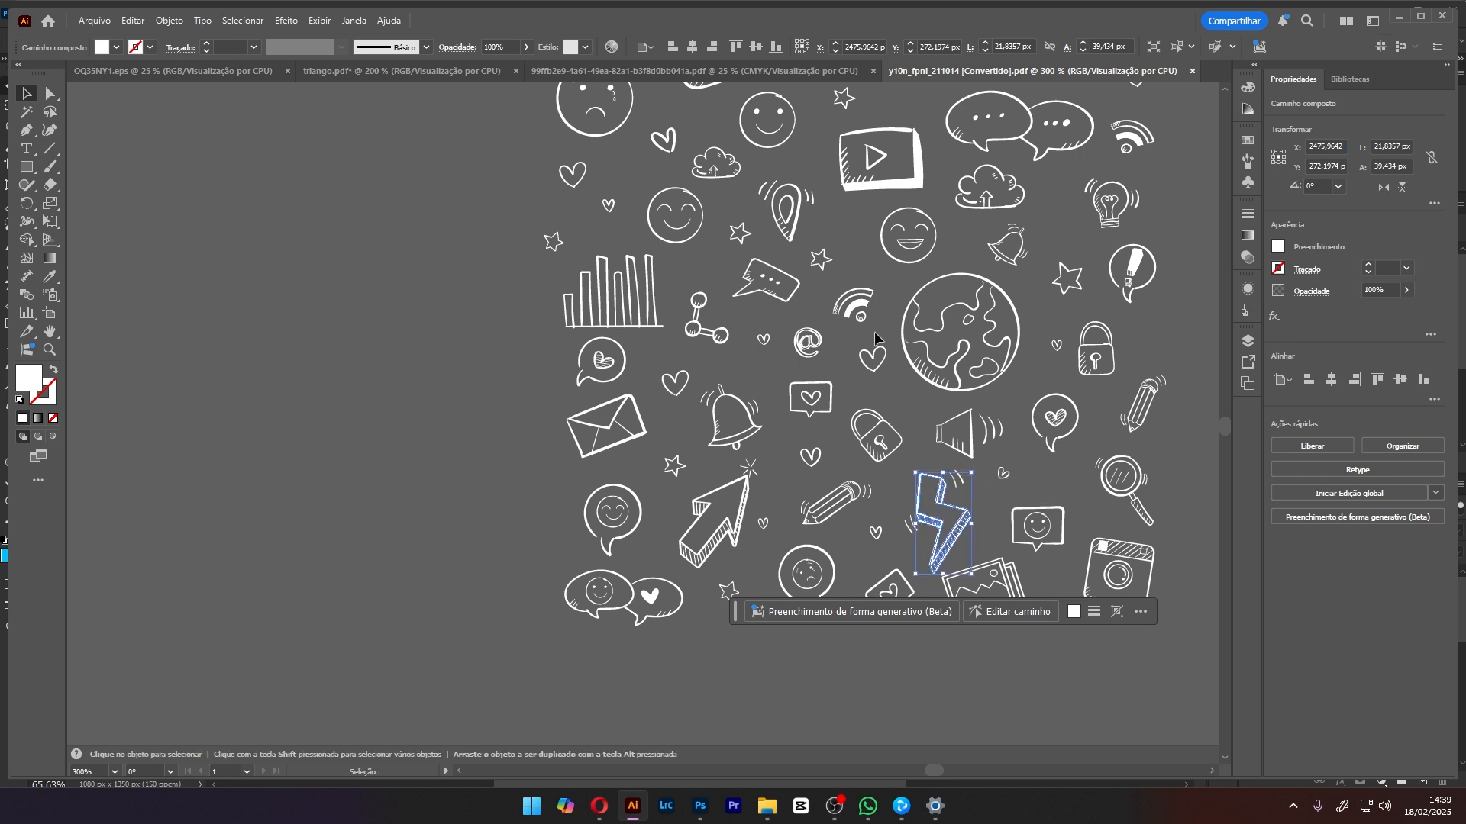
{"action": "key", "text": "ctrl+c"}
{"action": "key", "text": "alt+Tab"}
{"action": "key", "text": "ctrl+v"}
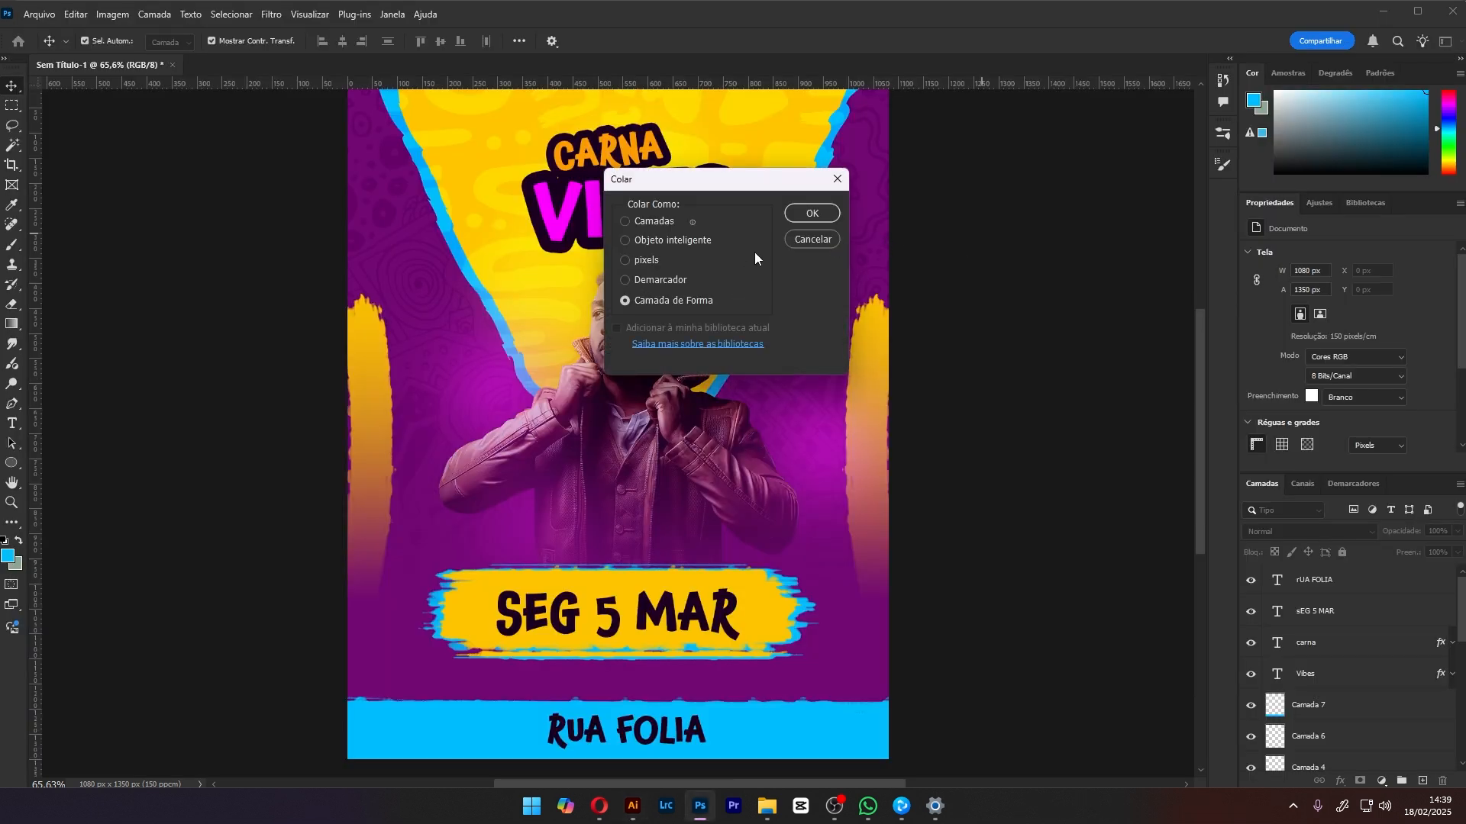
{"action": "left_click", "coordinate": [812, 213]}
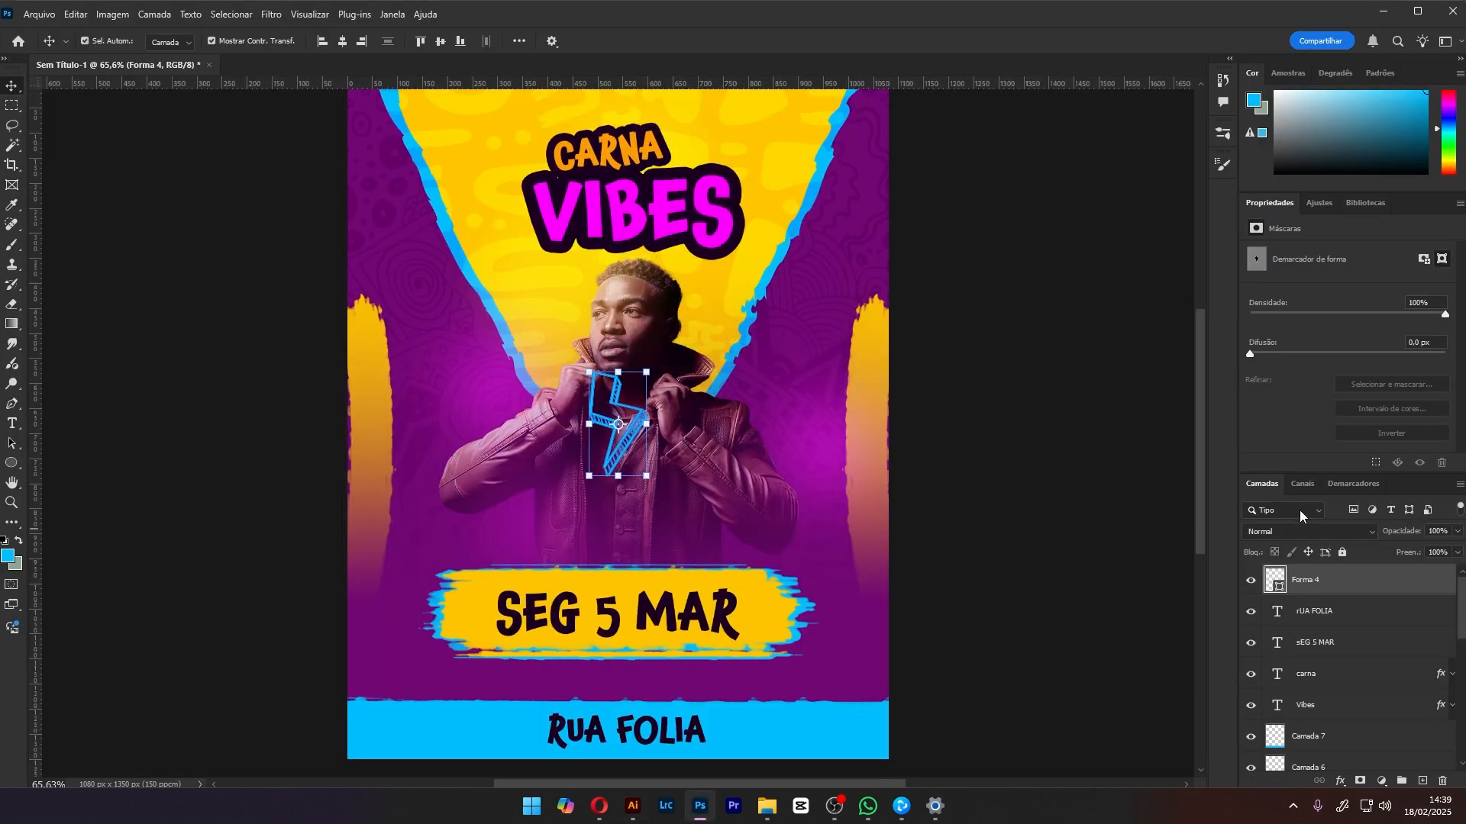
Move the lightning bolt onto the S at the end of VIBES, shrinking it and tilting it slightly clockwise
{"action": "left_click", "coordinate": [1119, 343]}
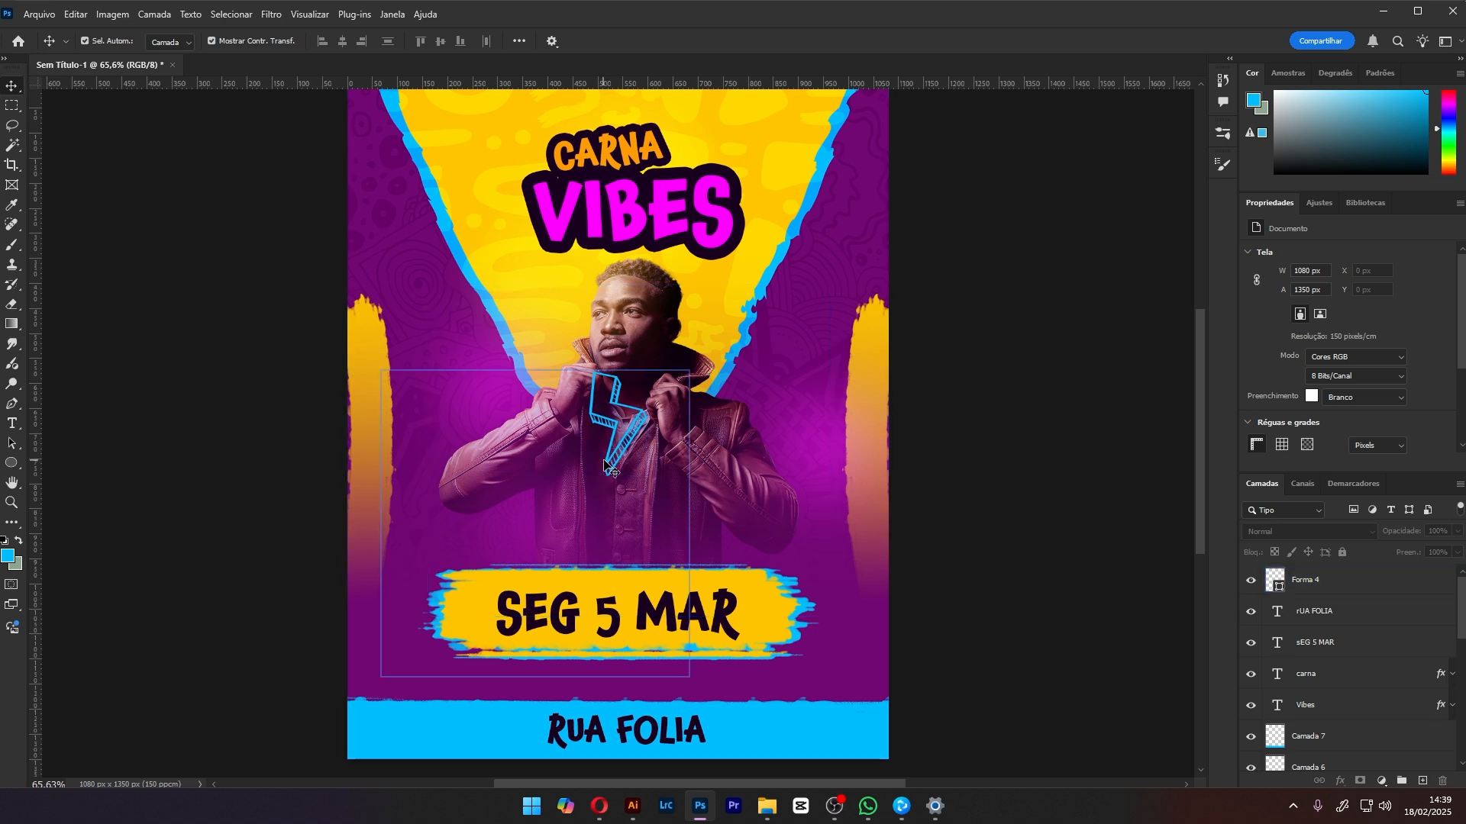
{"action": "left_click_drag", "start_coordinate": [608, 458], "coordinate": [756, 223]}
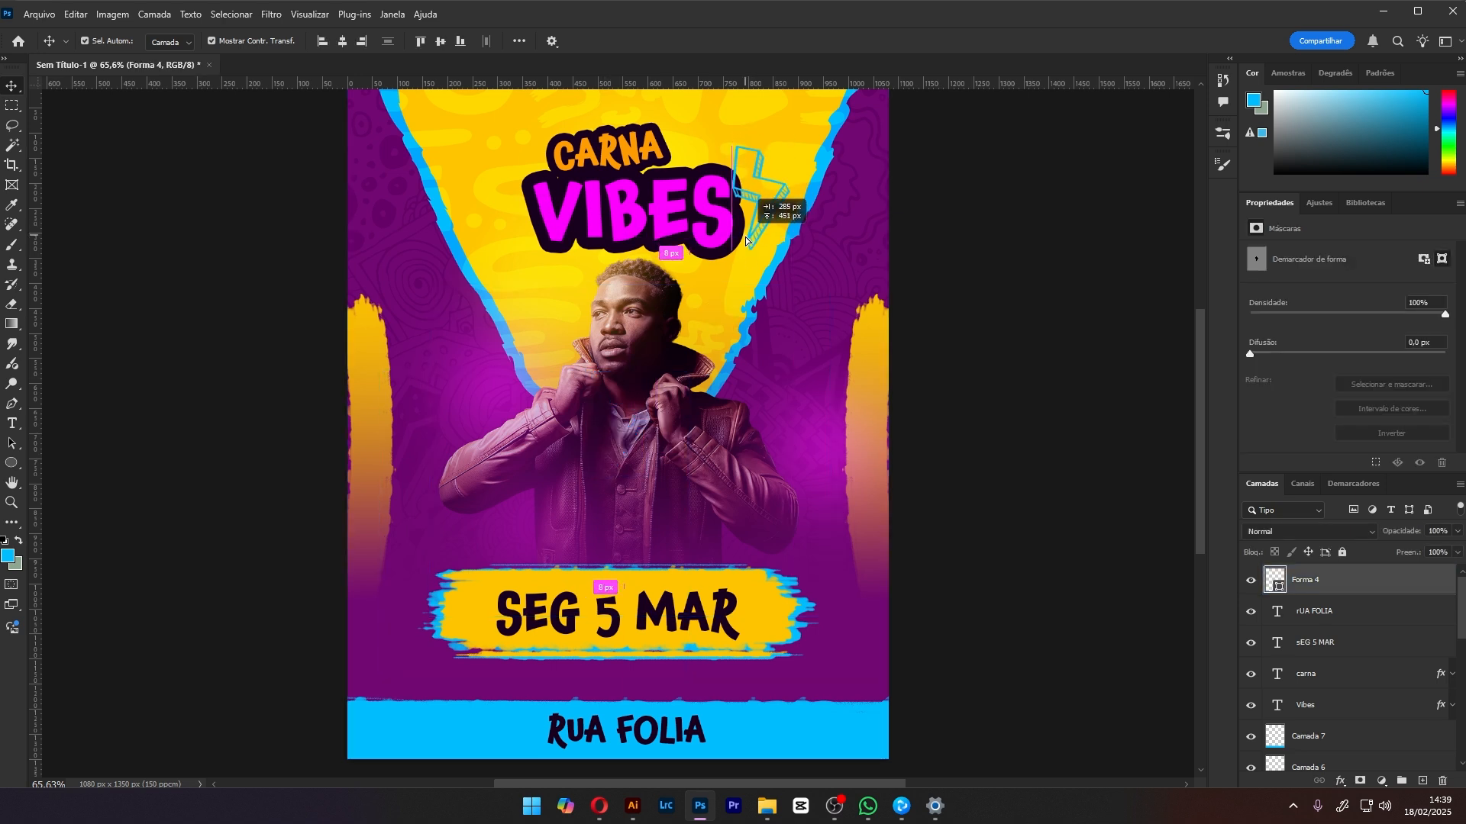
{"action": "key", "text": "ctrl+t"}
{"action": "mouse_move", "coordinate": [797, 129]}
{"action": "left_mouse_down"}
{"action": "mouse_move", "coordinate": [777, 162]}
{"action": "mouse_move", "coordinate": [788, 148]}
{"action": "left_mouse_up"}
{"action": "mouse_move", "coordinate": [758, 229]}
{"action": "left_mouse_down"}
{"action": "mouse_move", "coordinate": [724, 242]}
{"action": "mouse_move", "coordinate": [740, 248]}
{"action": "left_mouse_up"}
{"action": "key", "text": "Return"}
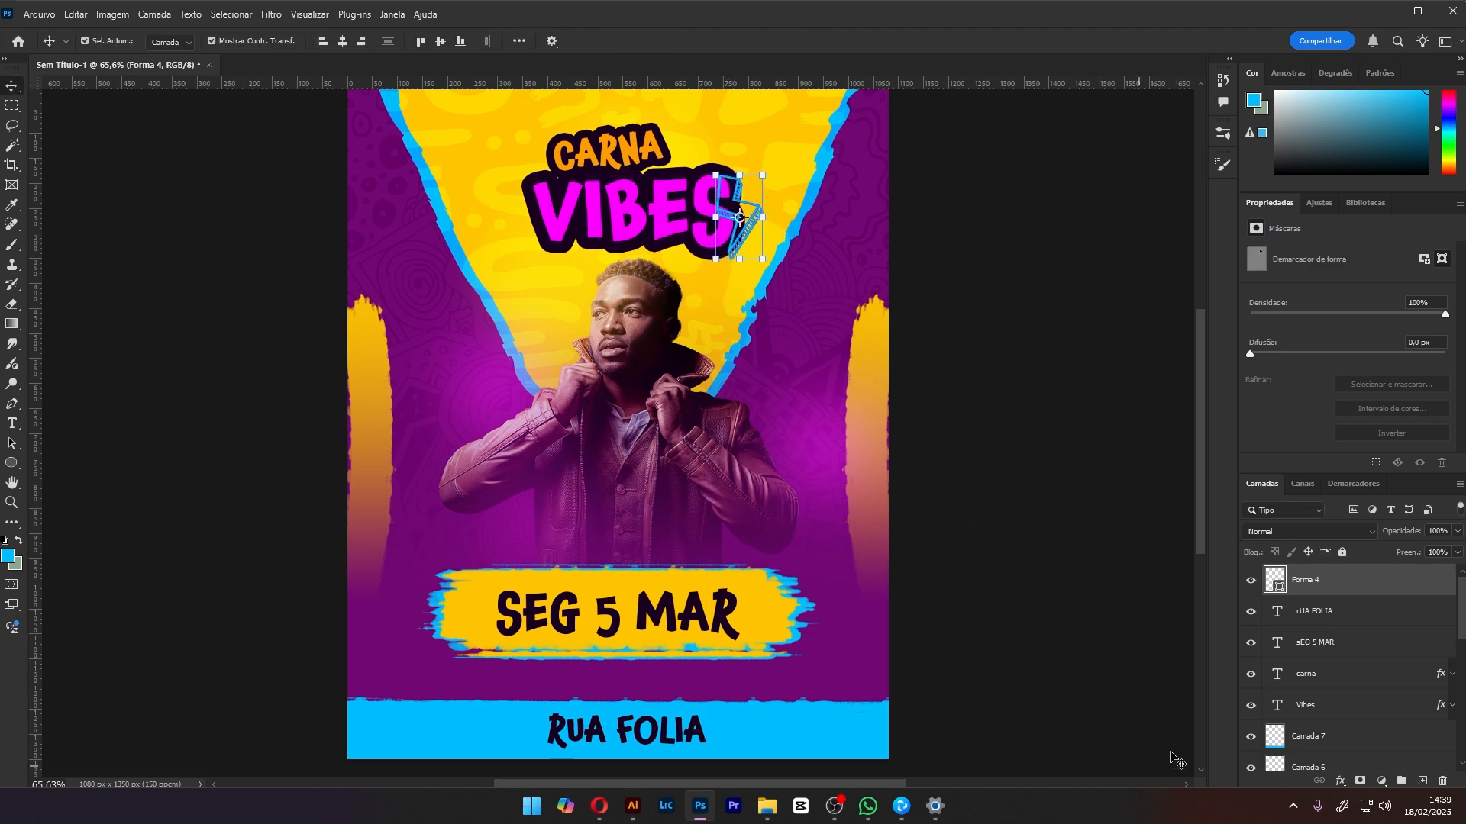
{"action": "left_click", "coordinate": [1175, 644]}
{"action": "left_click", "coordinate": [684, 229]}
Switch to Illustrator, copy the laughing smiley from the doodle sheet, and paste it into the Photoshop poster as a shape layer
{"action": "key", "text": "alt+Tab"}
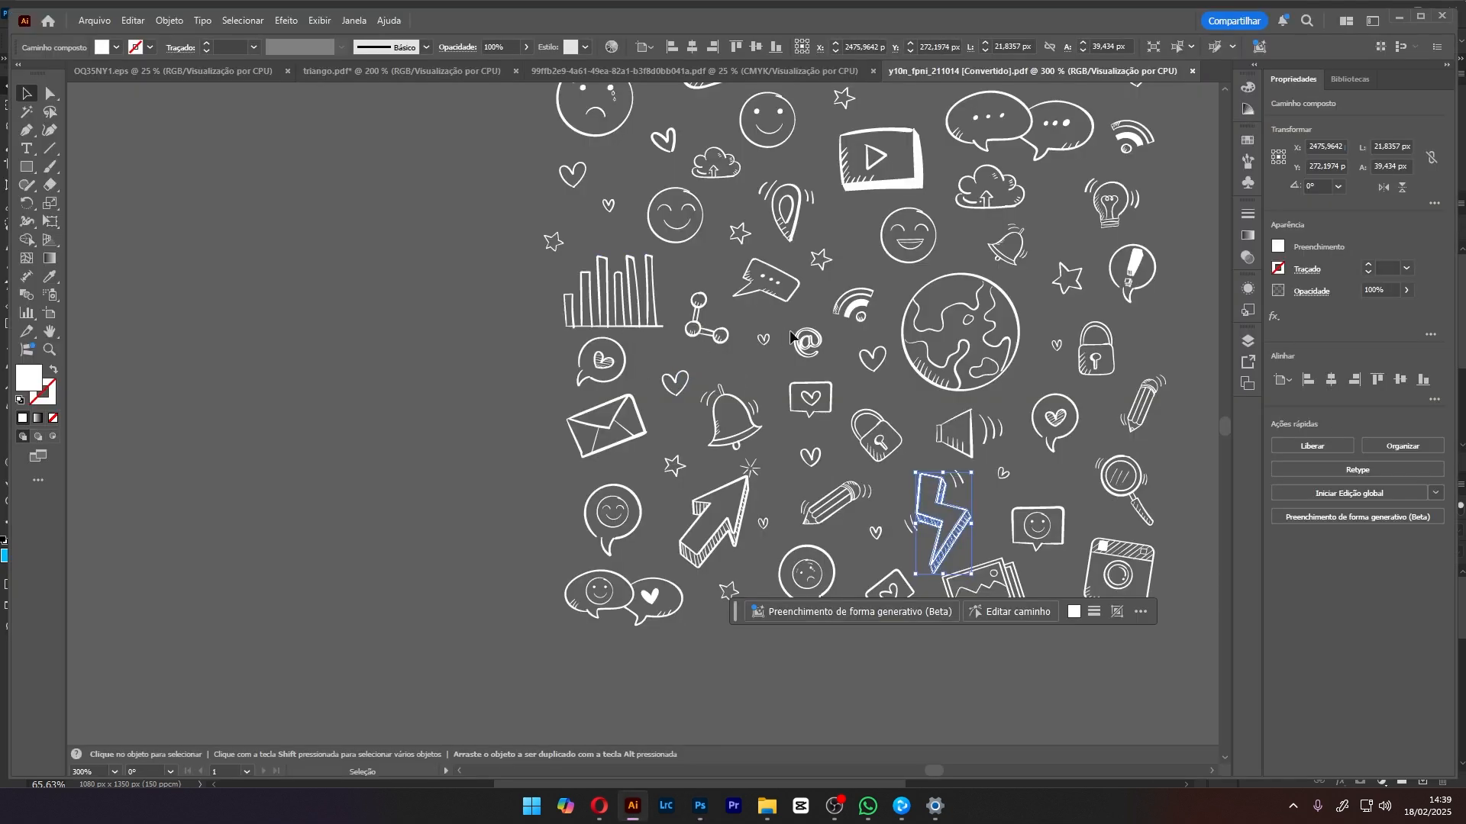
{"action": "left_click", "coordinate": [686, 238], "text": "ctrl"}
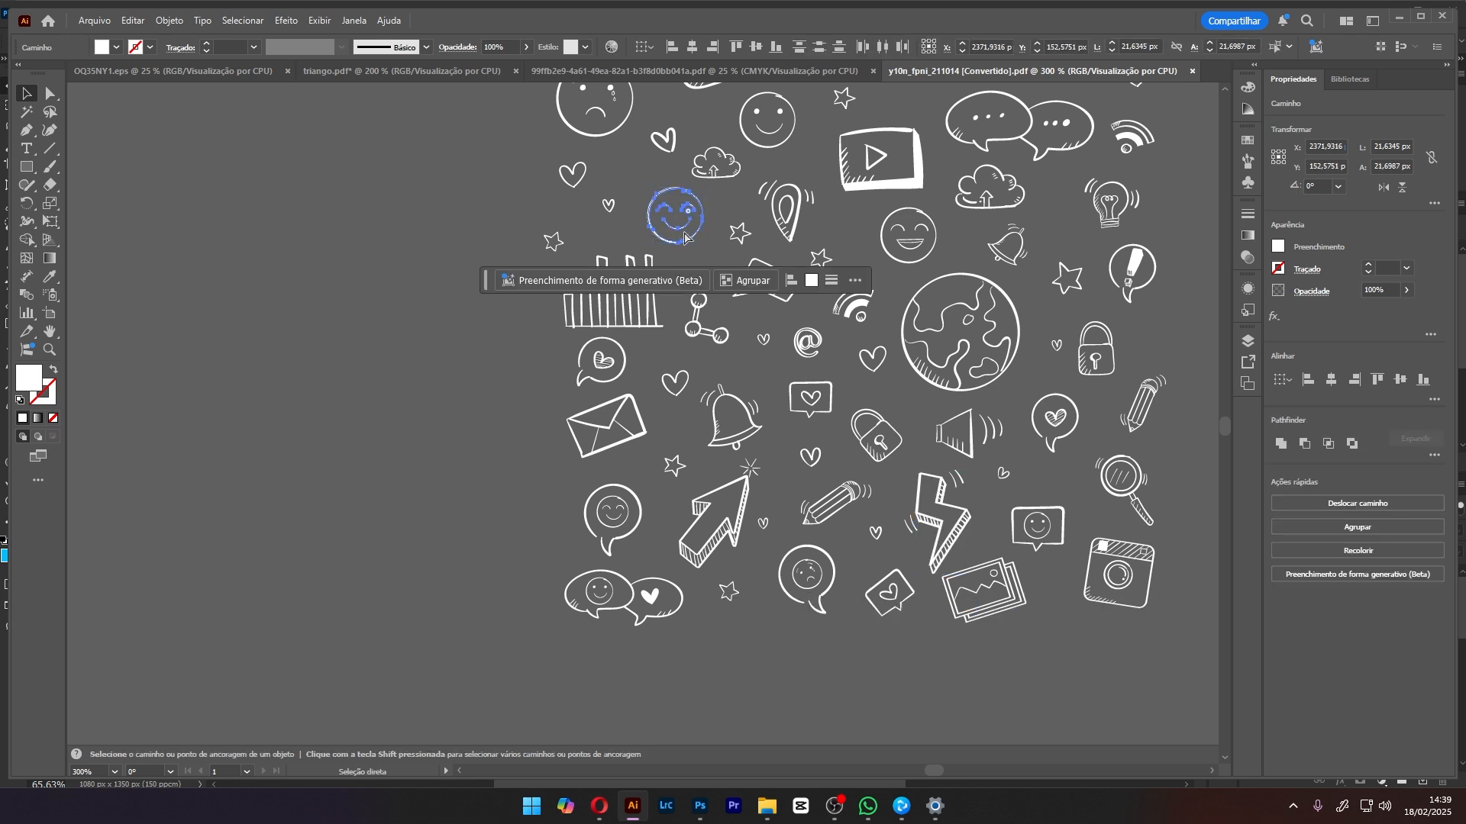
{"action": "left_click", "coordinate": [930, 249]}
{"action": "key", "text": "ctrl+c"}
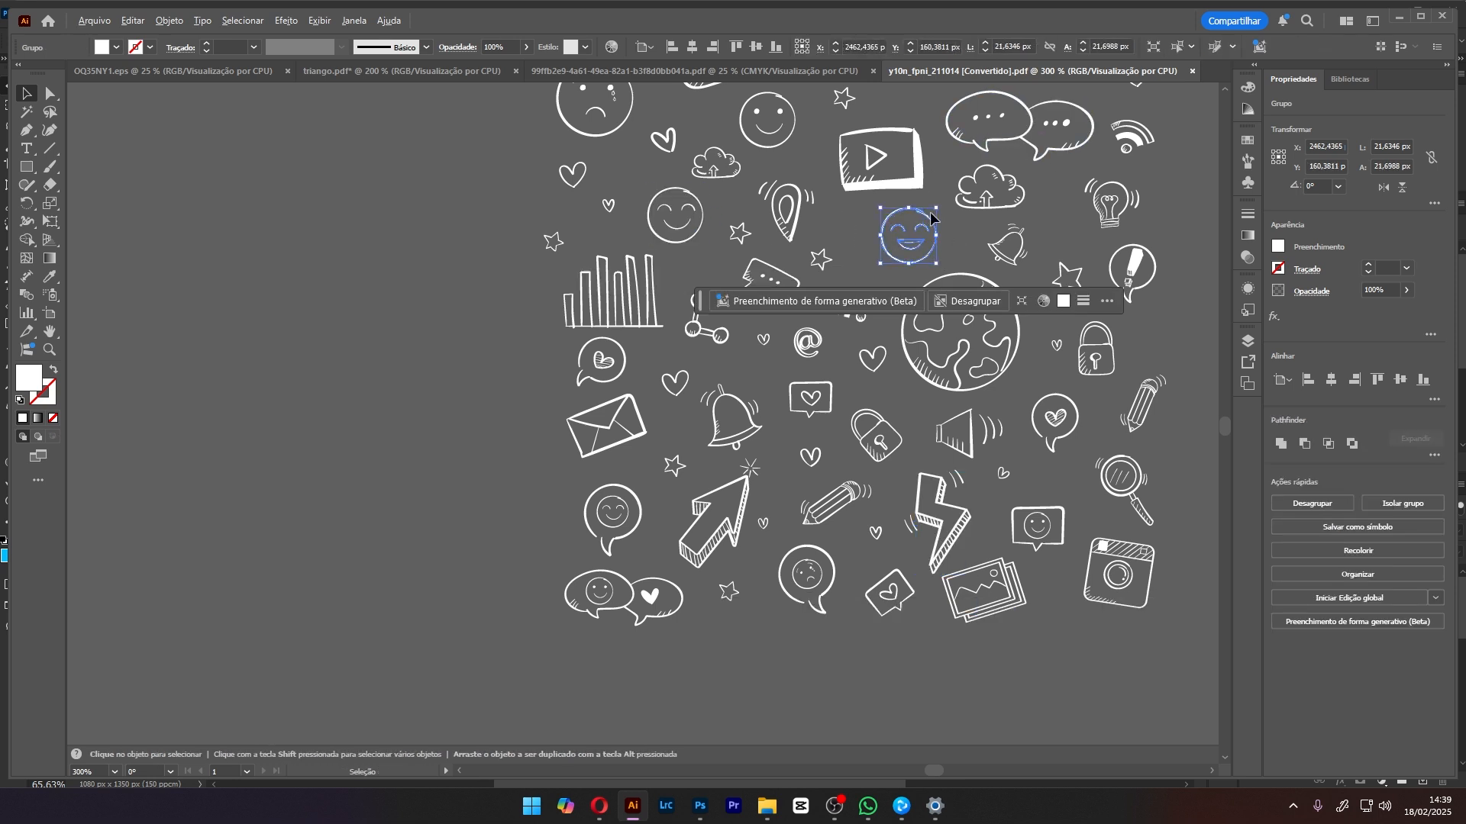
{"action": "key", "text": "alt+Tab"}
{"action": "key", "text": "ctrl+v"}
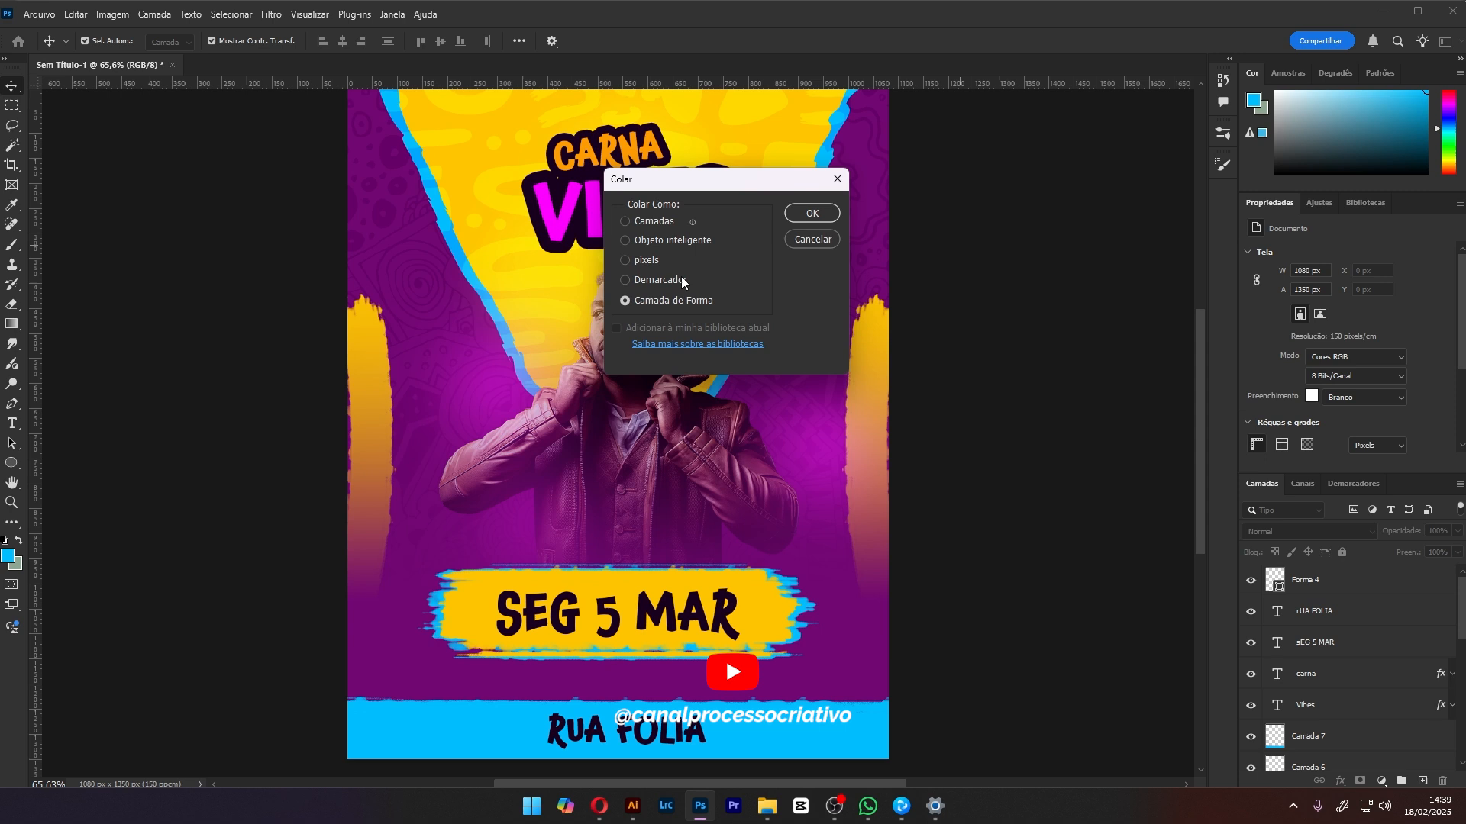
{"action": "left_click", "coordinate": [812, 213]}
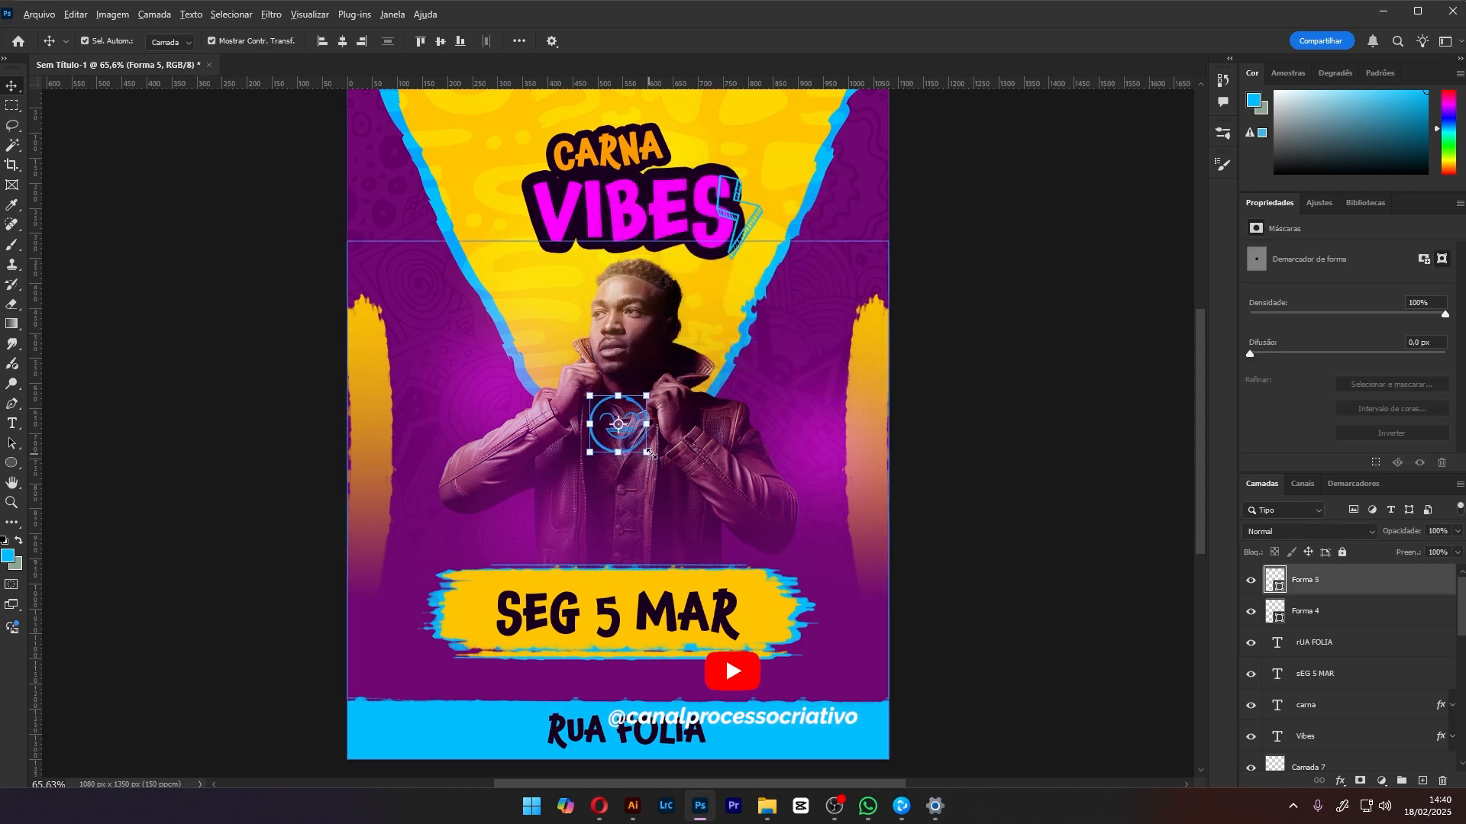
Shrink the smiley to about 59% and place it just before the C of CARNA, above the V of VIBES
{"action": "left_click_drag", "start_coordinate": [654, 429], "coordinate": [568, 152]}
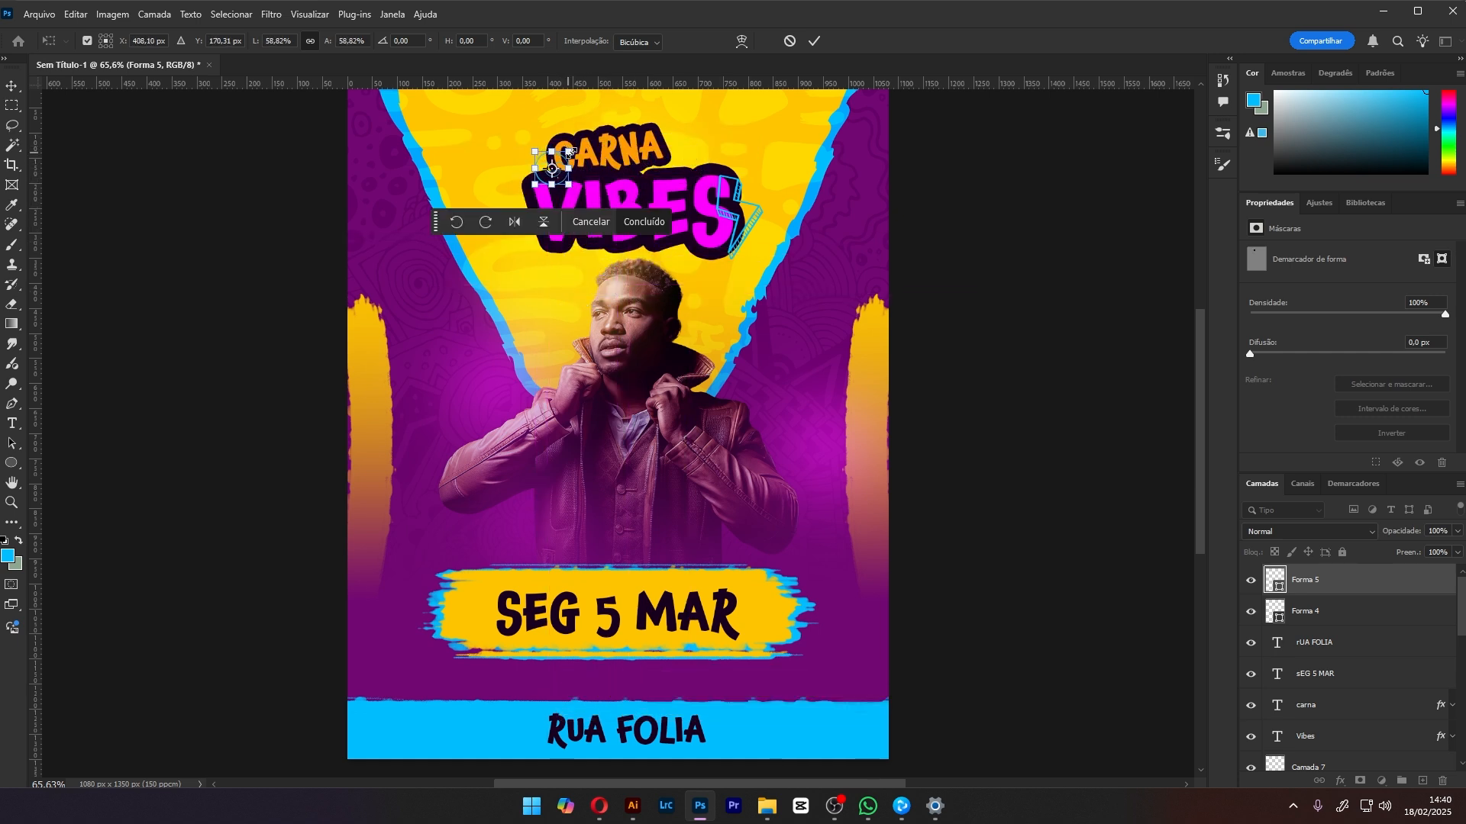
{"action": "key", "text": "Return"}
{"action": "left_click", "coordinate": [1107, 364]}
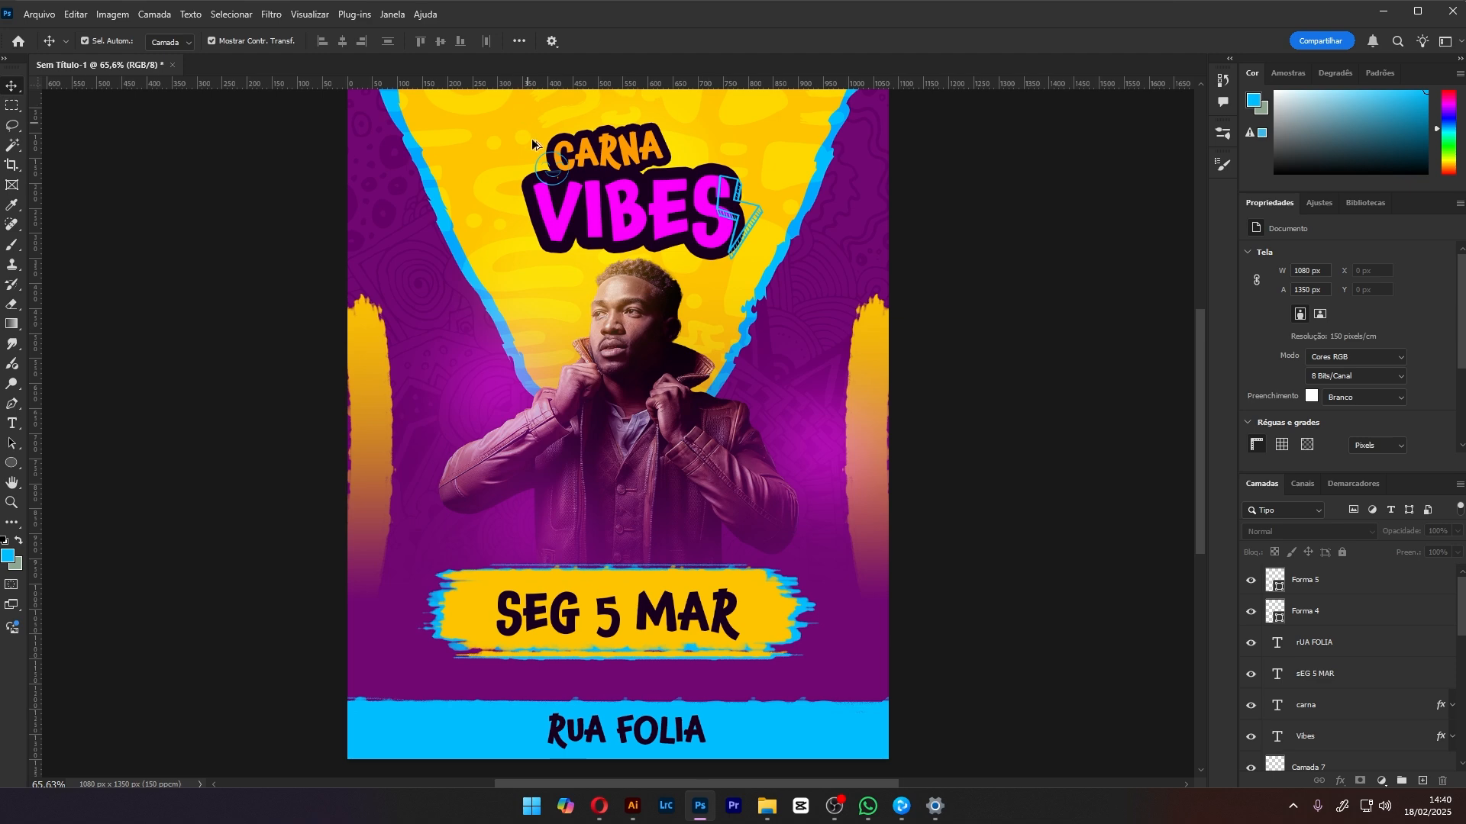
{"action": "scroll", "coordinate": [531, 139], "scroll_direction": "up", "scroll_amount": 5}
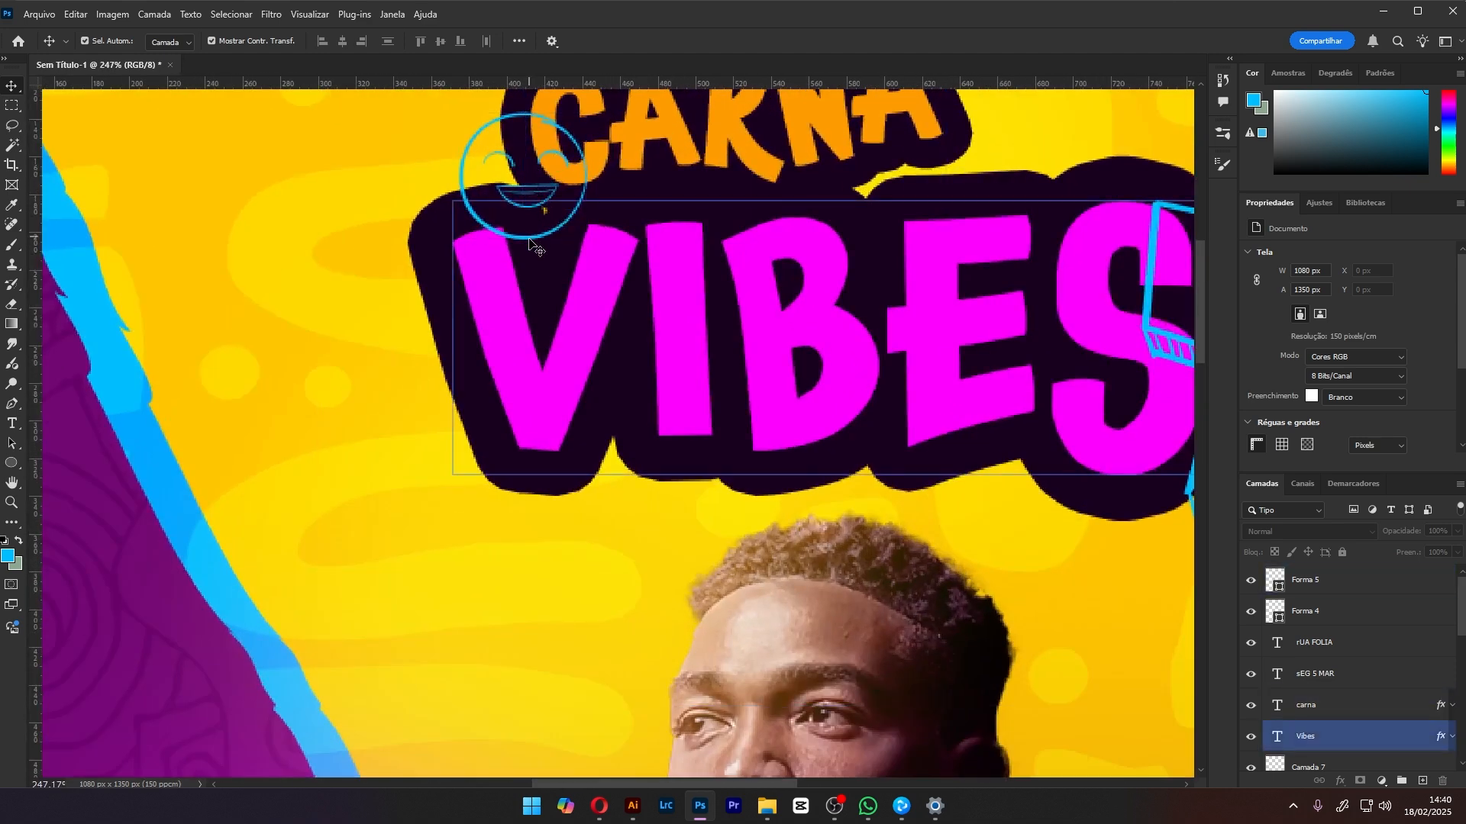
{"action": "left_click_drag", "start_coordinate": [531, 243], "coordinate": [473, 216]}
{"action": "scroll", "coordinate": [464, 233], "scroll_direction": "down", "scroll_amount": 1}
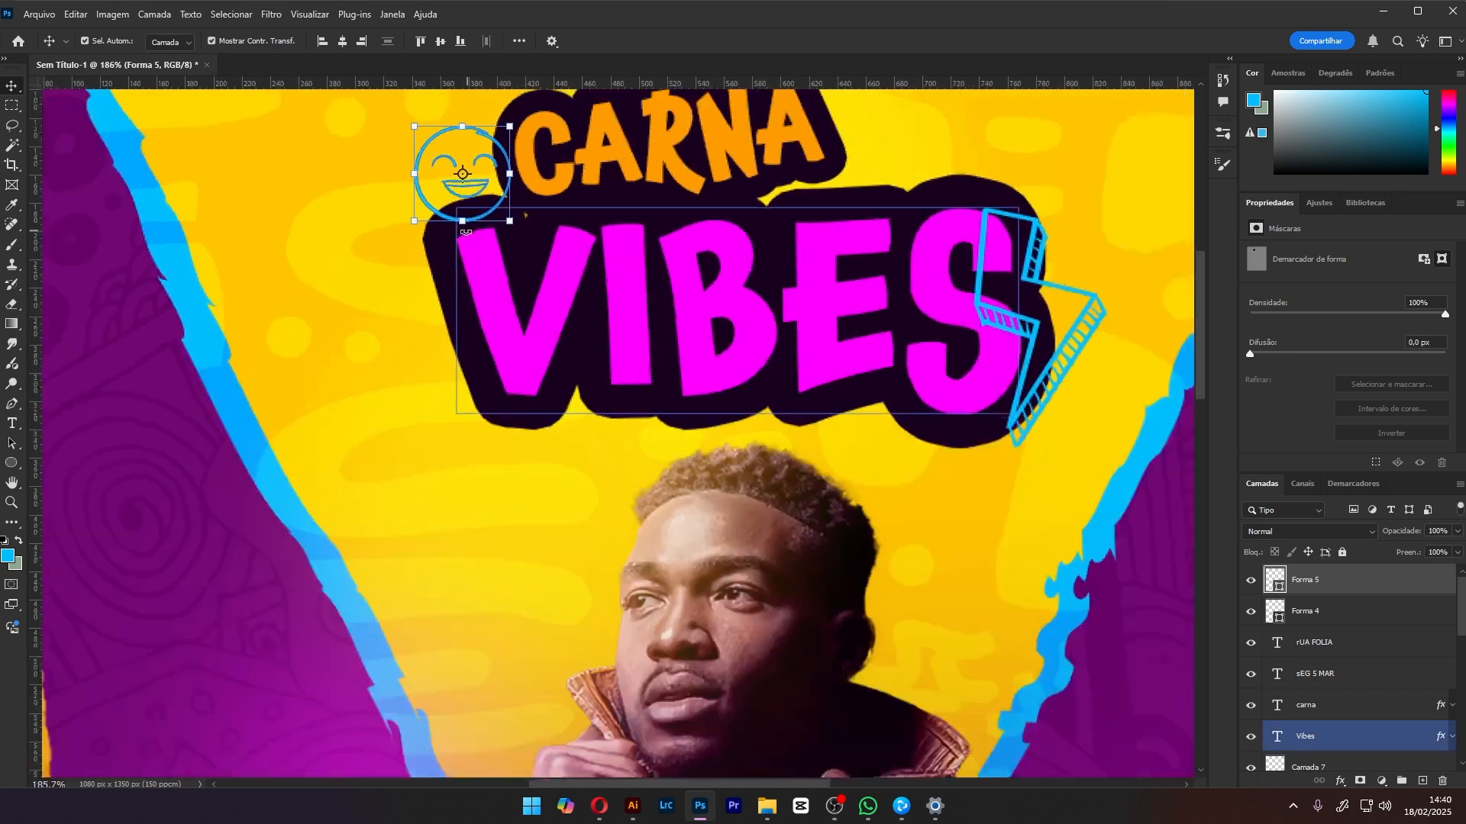
{"action": "scroll", "coordinate": [464, 231], "scroll_direction": "down", "scroll_amount": 3}
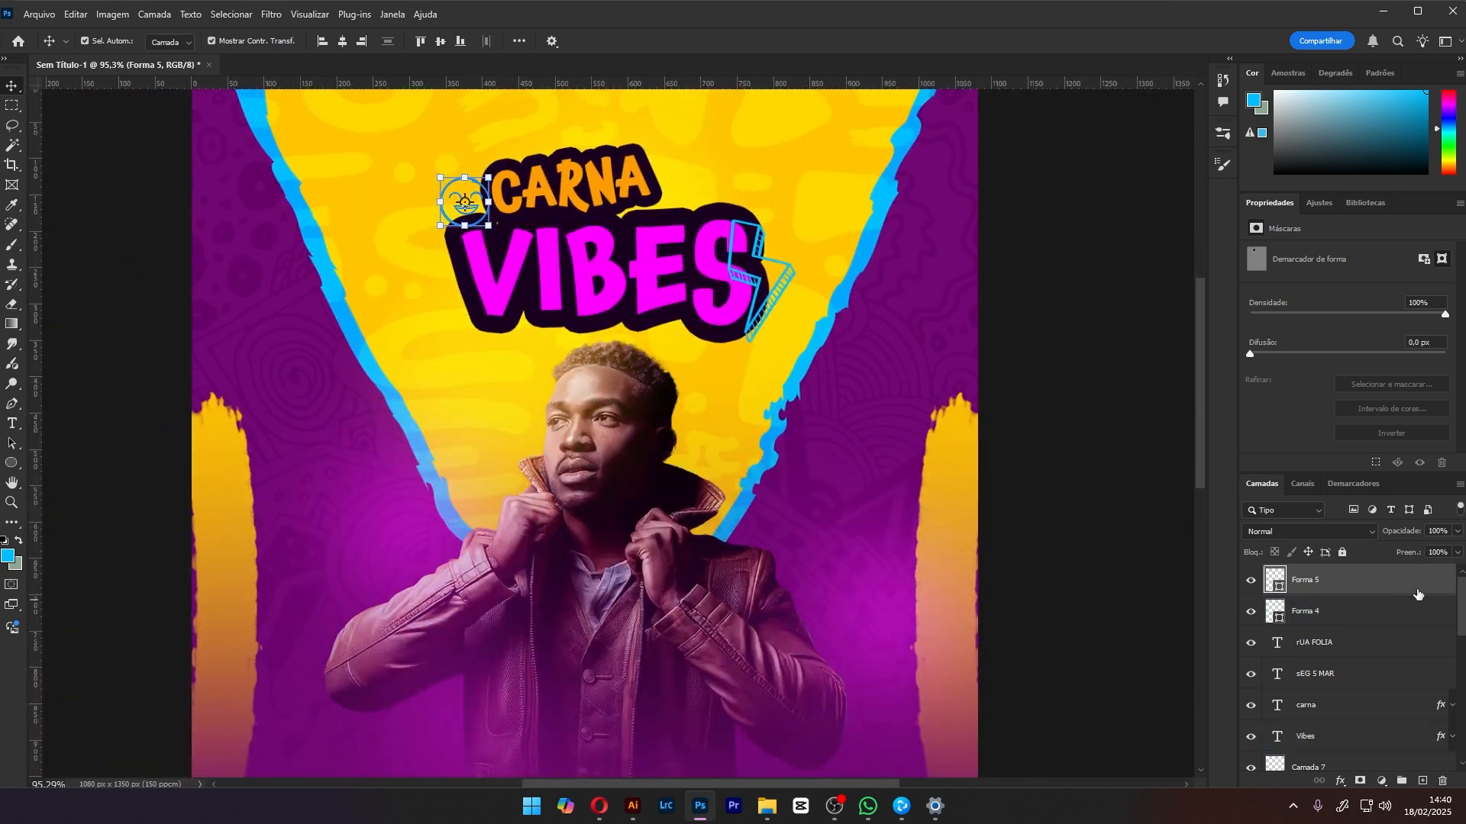
Give the smiley layer a 1 px outside stroke in the blue 01befe sampled from the lightning bolt
{"action": "double_click", "coordinate": [1359, 581]}
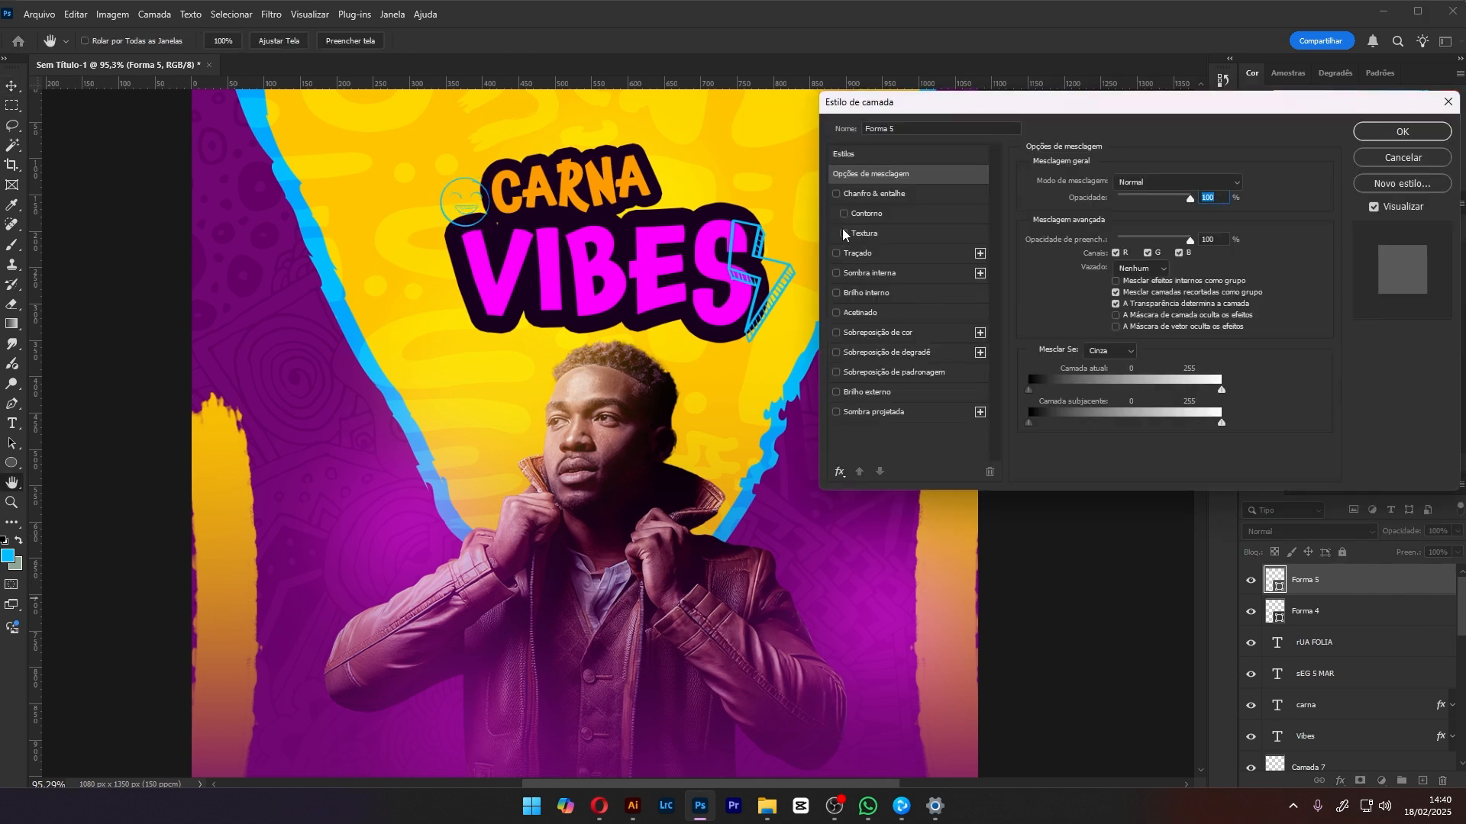
{"action": "left_click", "coordinate": [849, 254]}
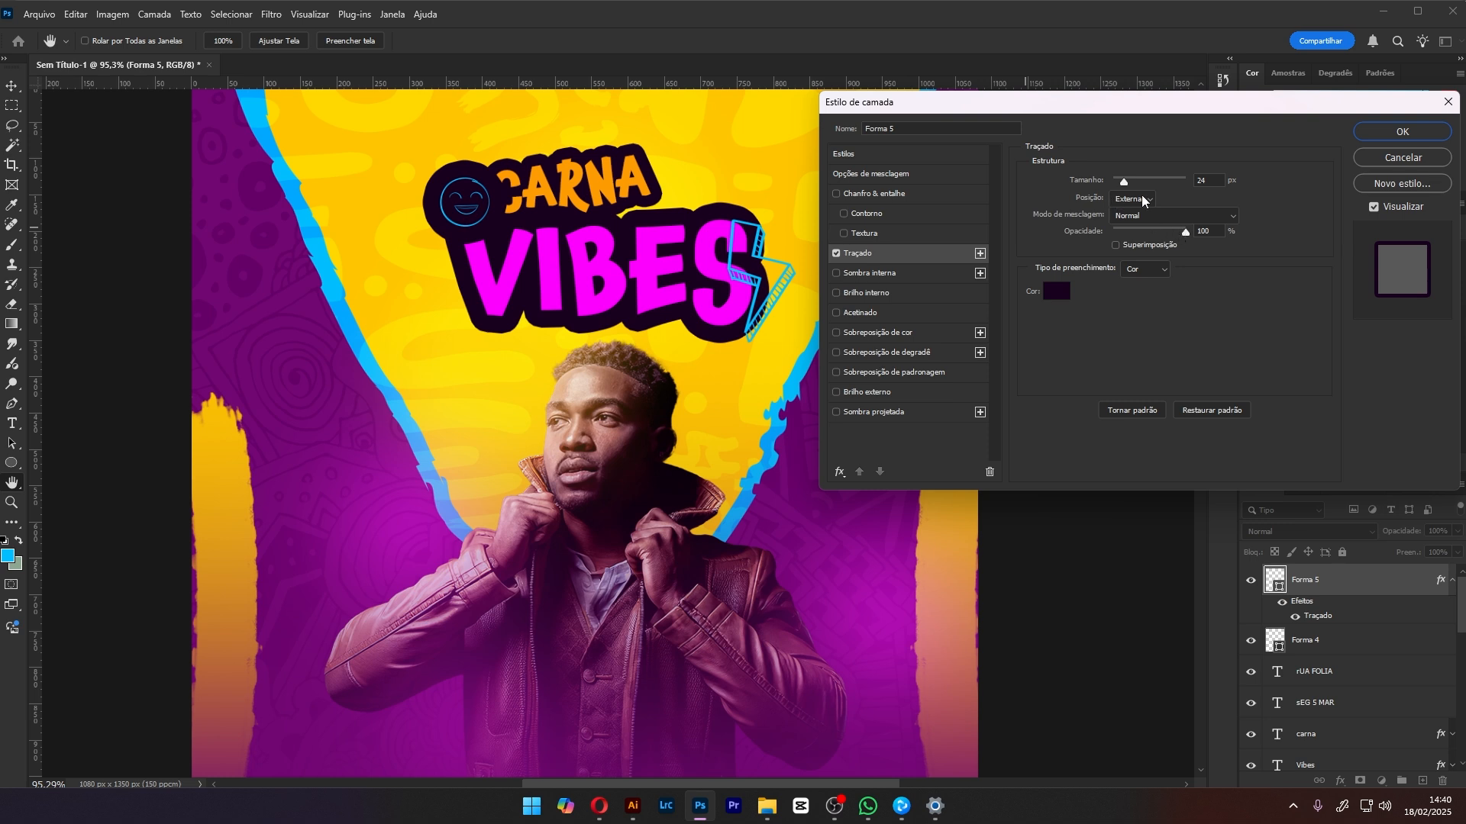
{"action": "left_click_drag", "start_coordinate": [1129, 182], "coordinate": [1116, 180]}
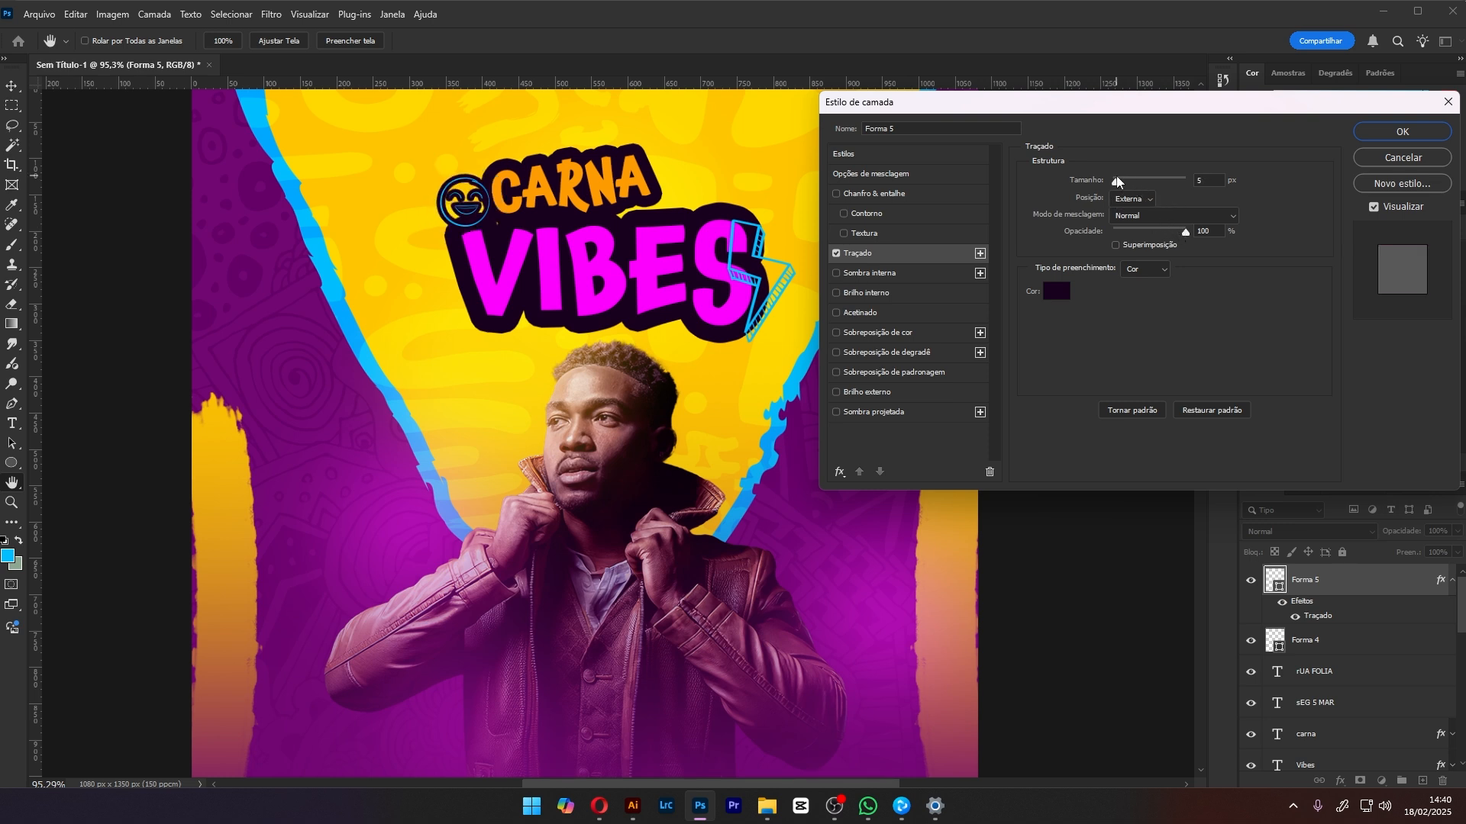
{"action": "left_click_drag", "start_coordinate": [1117, 181], "coordinate": [1113, 180]}
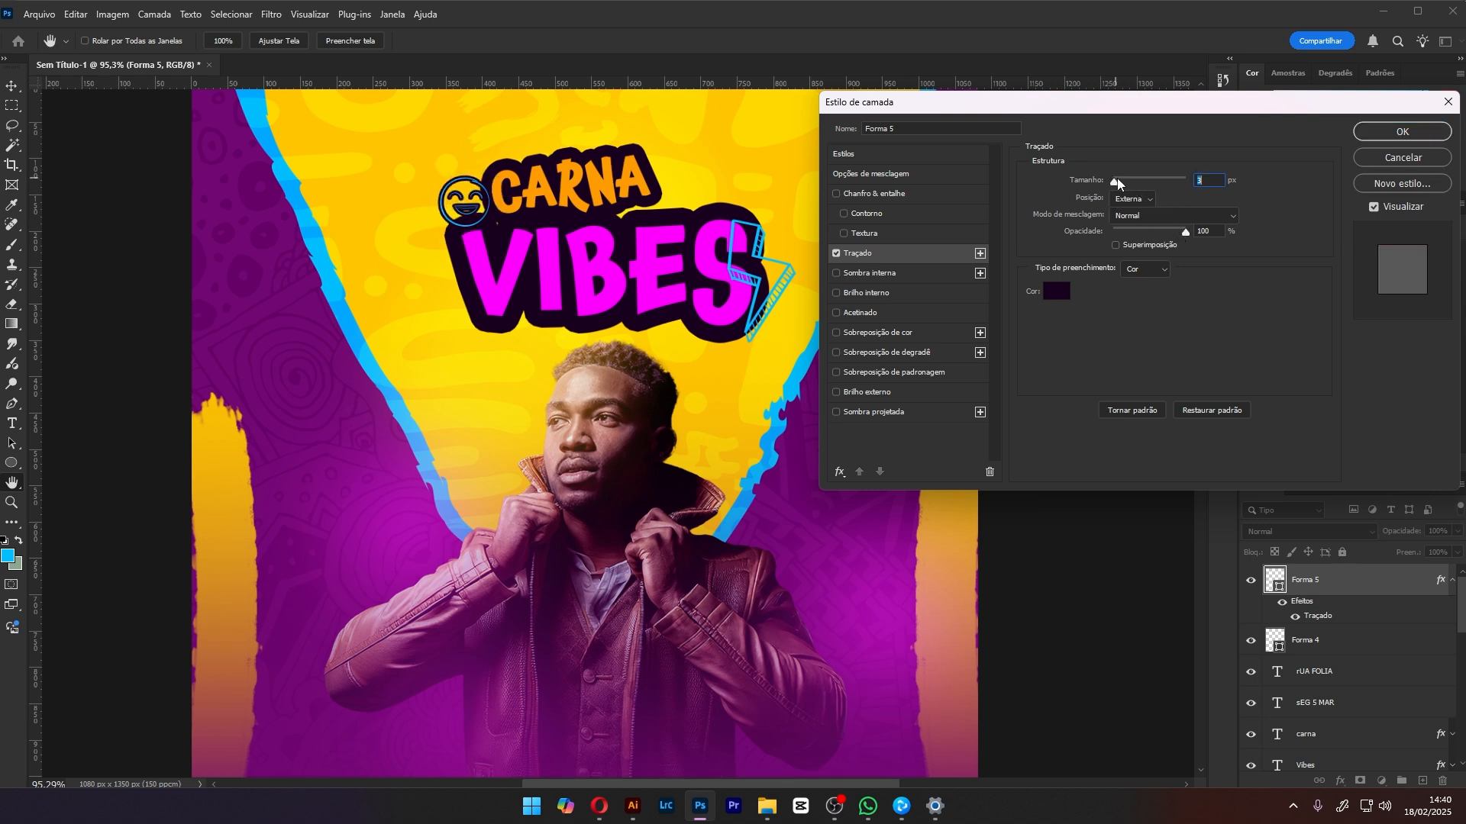
{"action": "left_click", "coordinate": [1057, 292]}
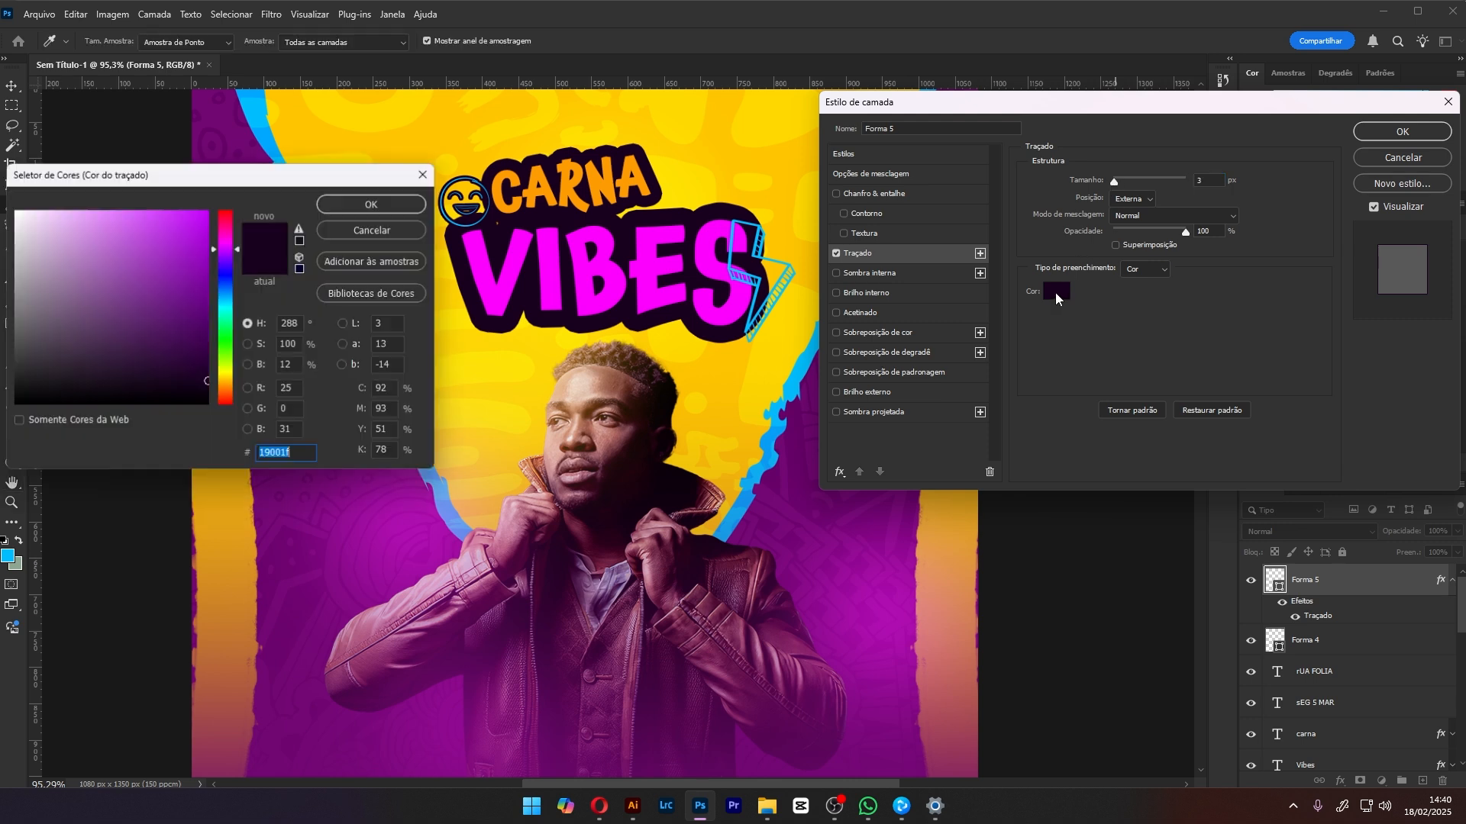
{"action": "left_click", "coordinate": [765, 247]}
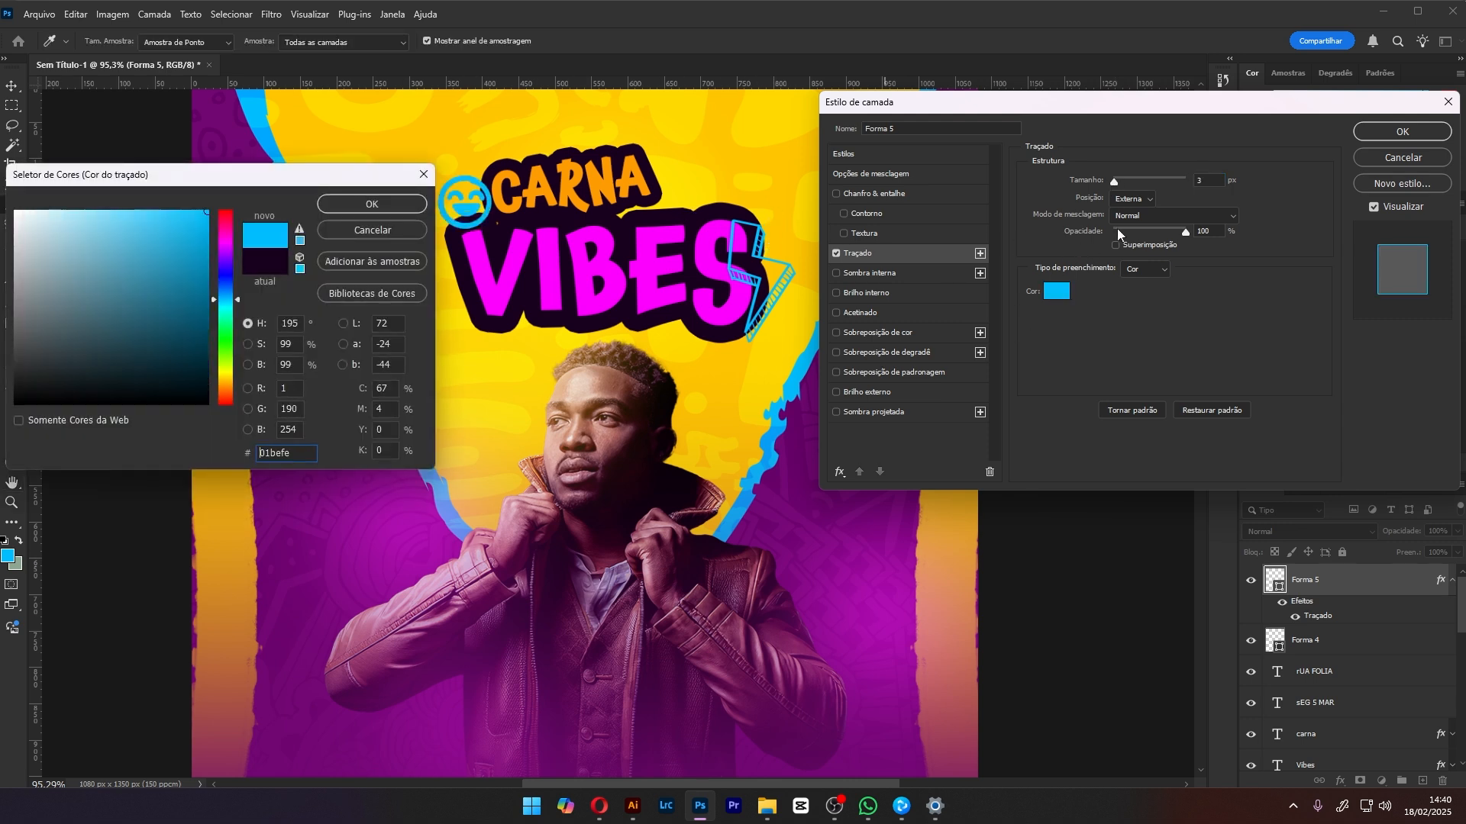
{"action": "left_click", "coordinate": [408, 204]}
{"action": "key", "text": "Down"}
{"action": "key", "text": "Down"}
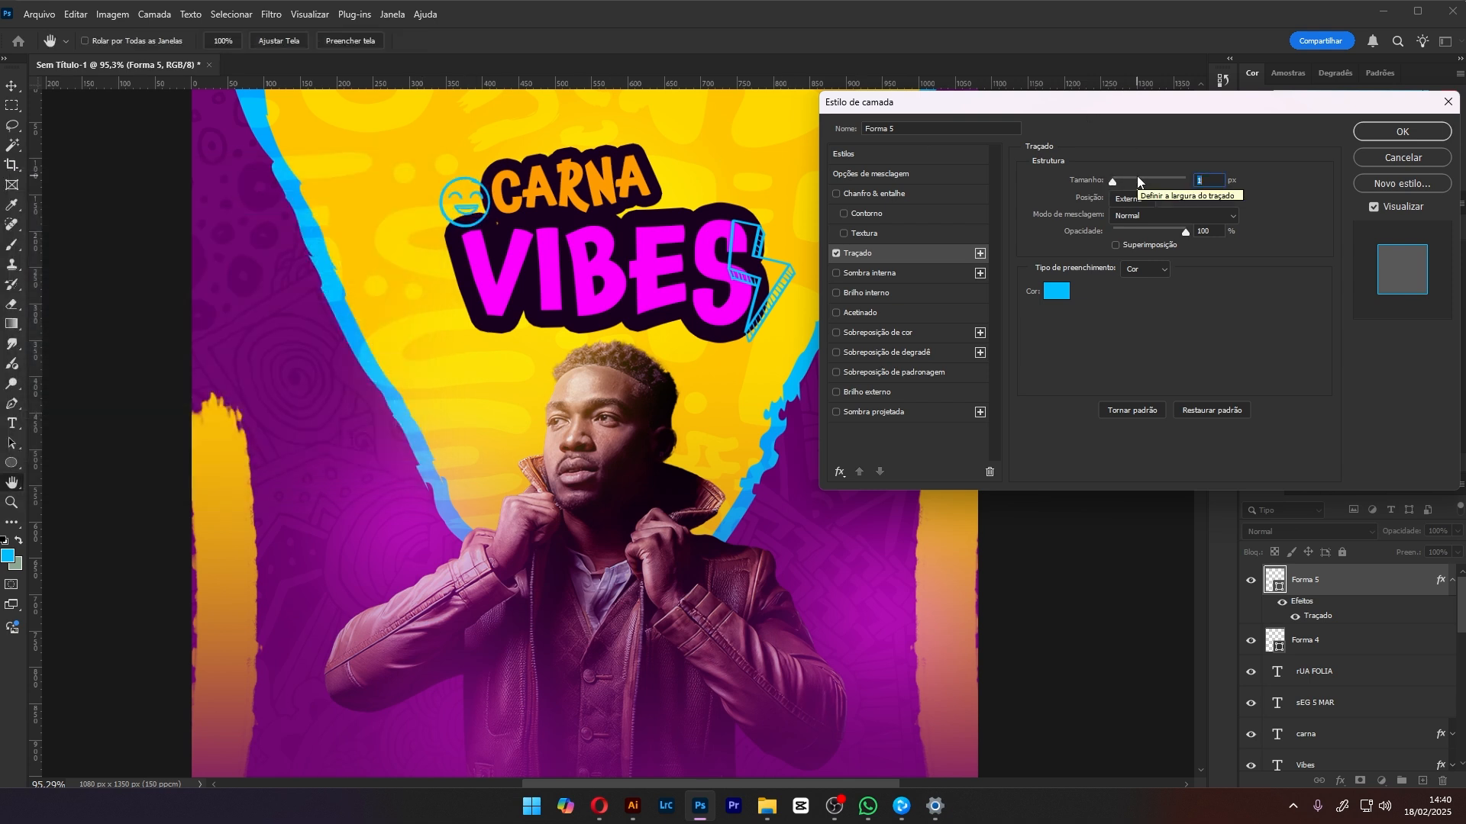
{"action": "left_click", "coordinate": [1402, 131]}
Paste Illustrator's small star doodle into the Photoshop poster as a shape layer, enlarged to about 182% at the lower edge of the V in VIBES
{"action": "key", "text": "alt+Tab"}
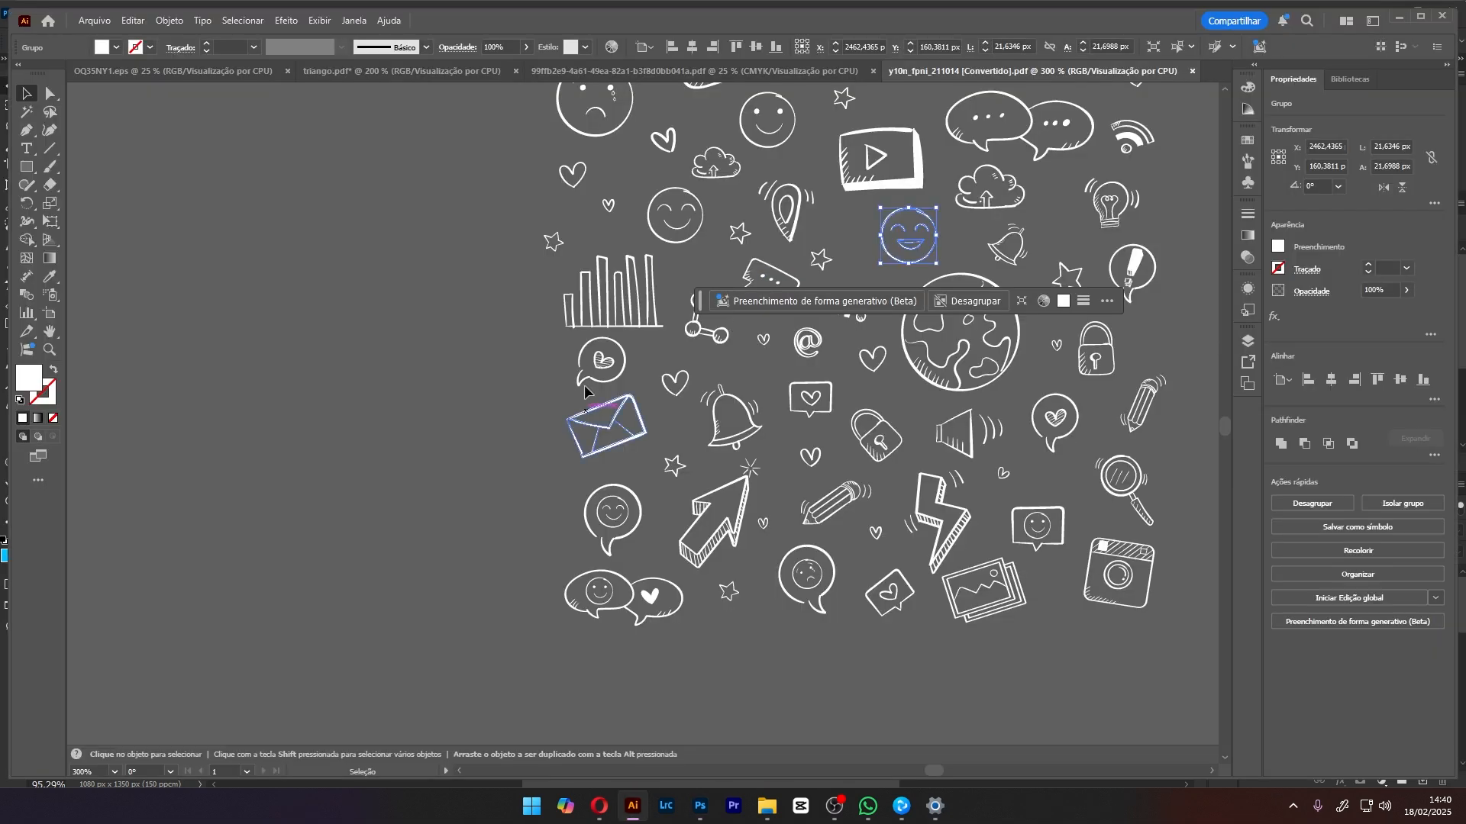
{"action": "left_click_drag", "start_coordinate": [524, 219], "coordinate": [562, 249]}
{"action": "key", "text": "ctrl+c"}
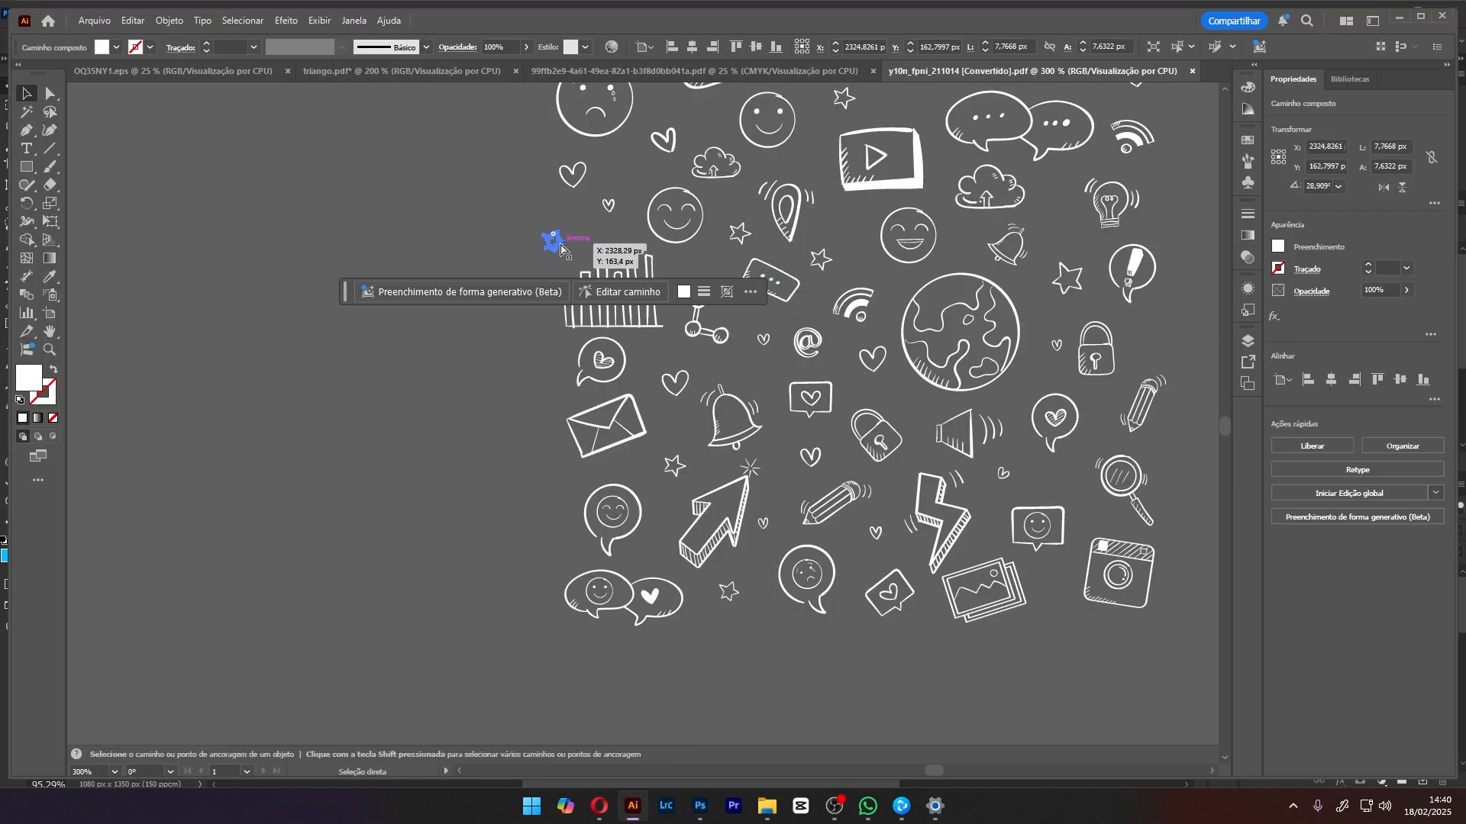
{"action": "key", "text": "alt+Tab"}
{"action": "key", "text": "ctrl+v"}
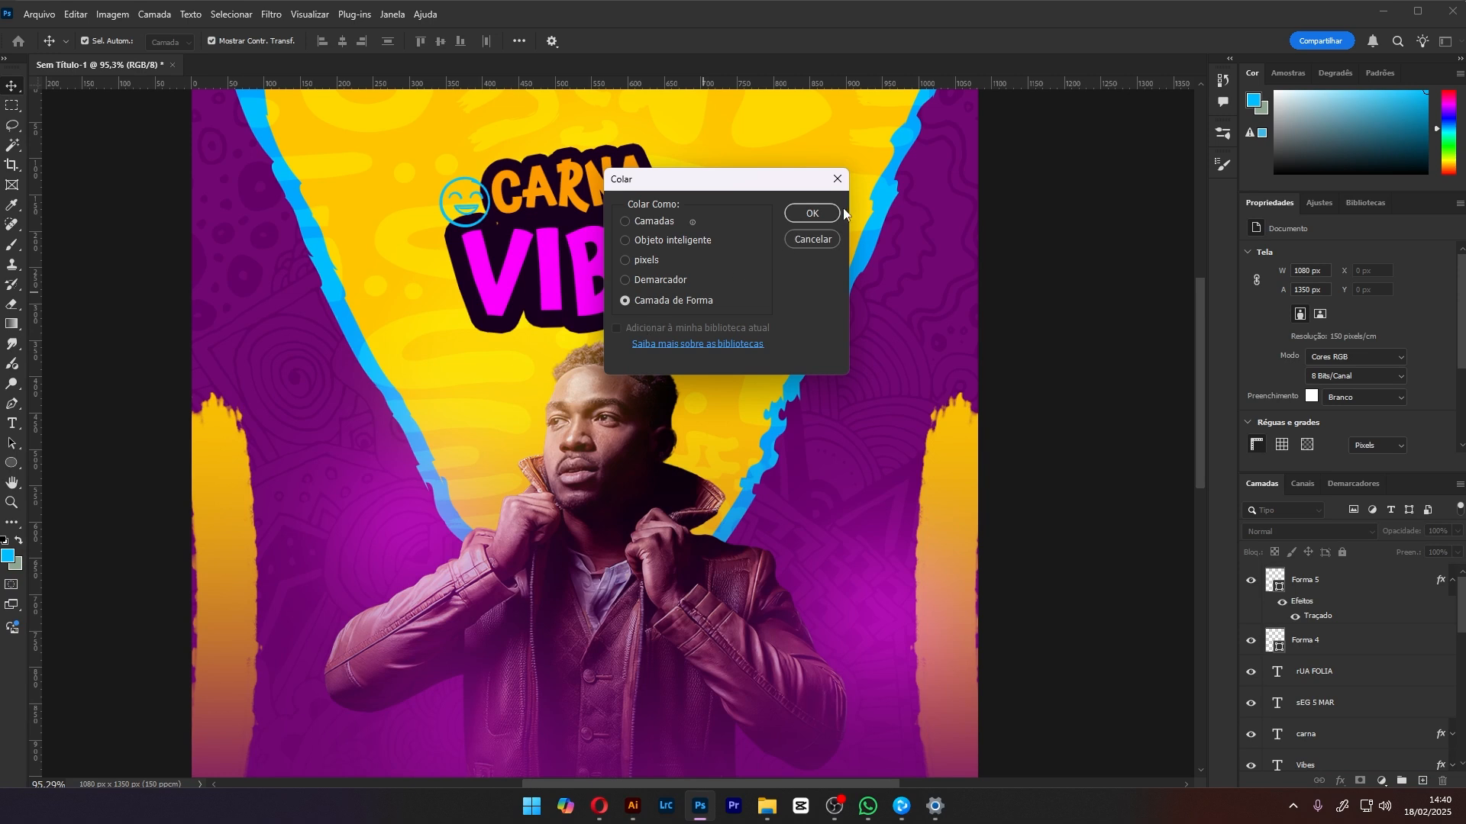
{"action": "left_click", "coordinate": [812, 214]}
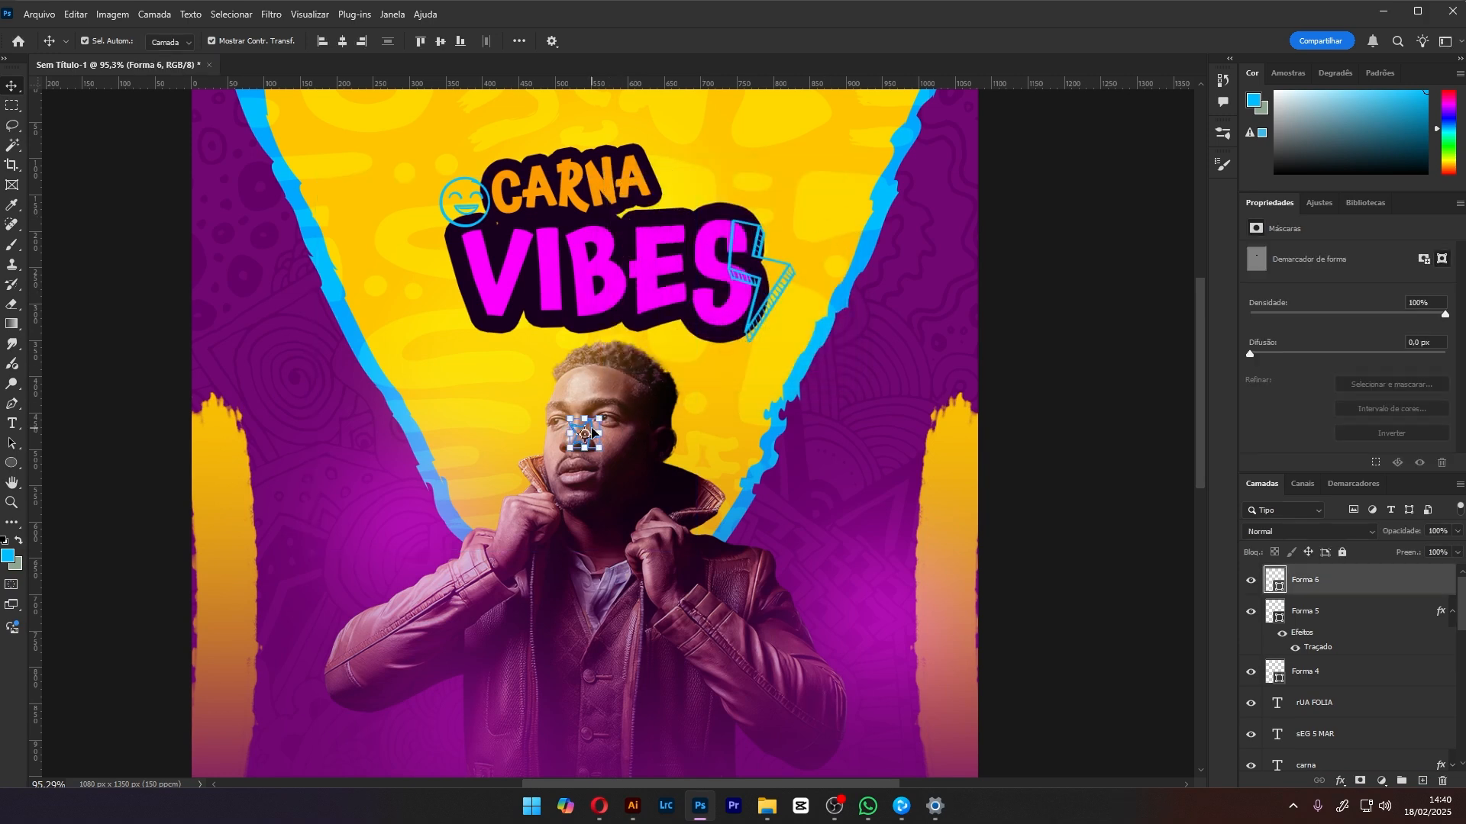
{"action": "left_click_drag", "start_coordinate": [603, 418], "coordinate": [502, 283]}
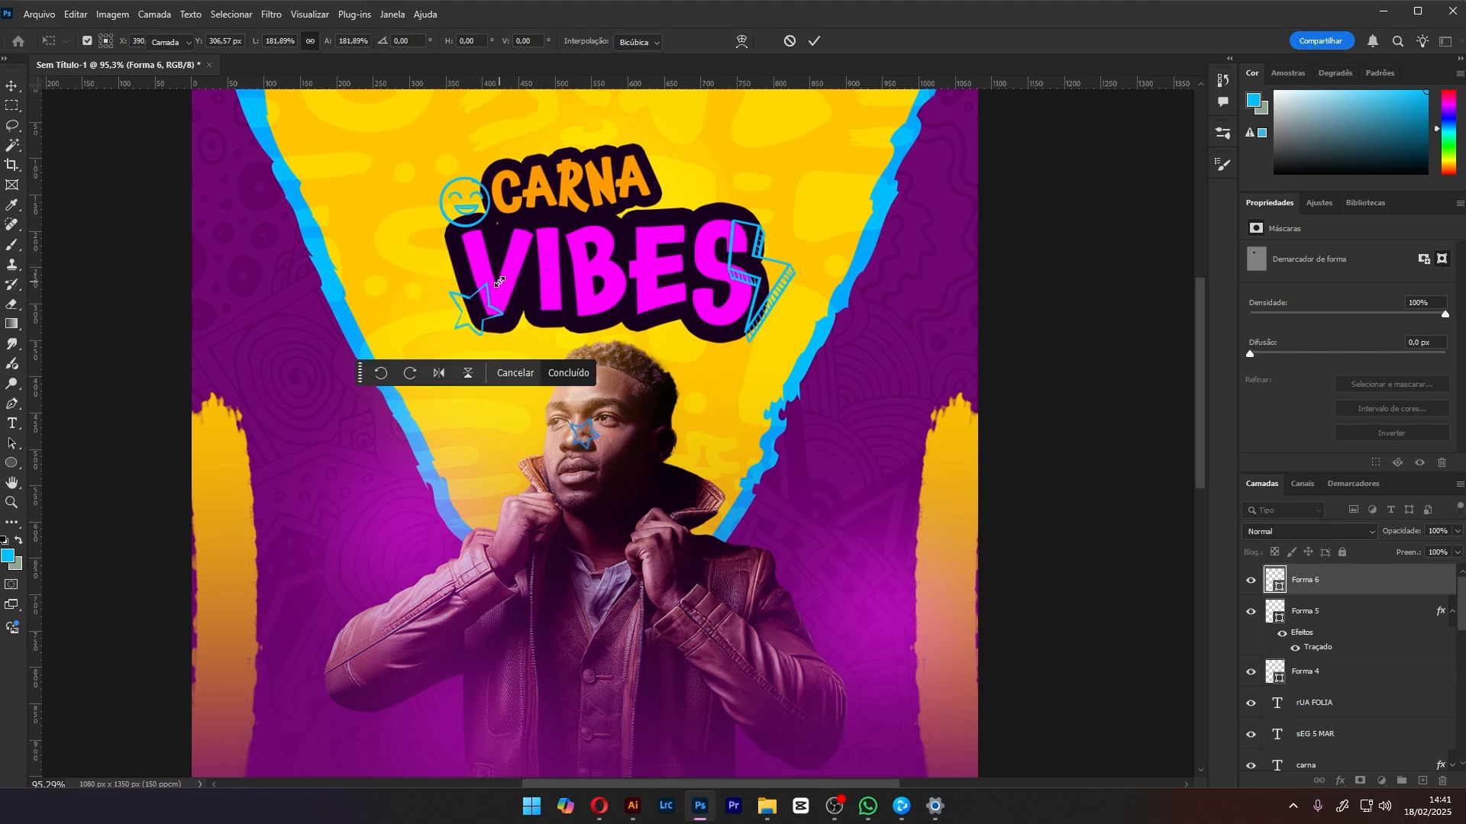
{"action": "key", "text": "Return"}
Switch to Illustrator, copy the curl trailing the paper plane doodle, and paste it into the Photoshop poster as a shape layer
{"action": "key", "text": "alt+Tab"}
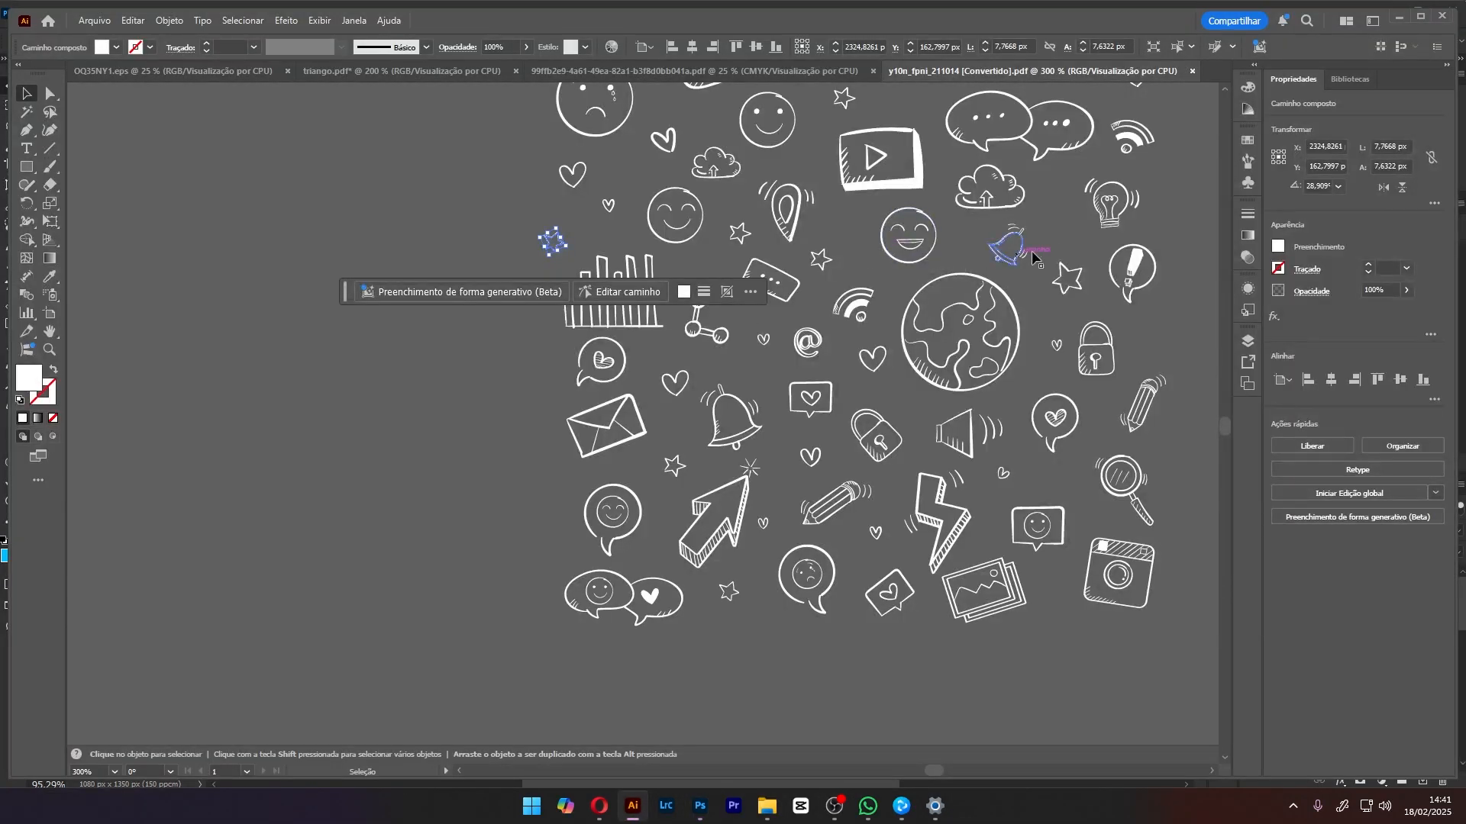
{"action": "scroll", "coordinate": [1156, 207], "scroll_direction": "up", "scroll_amount": 5}
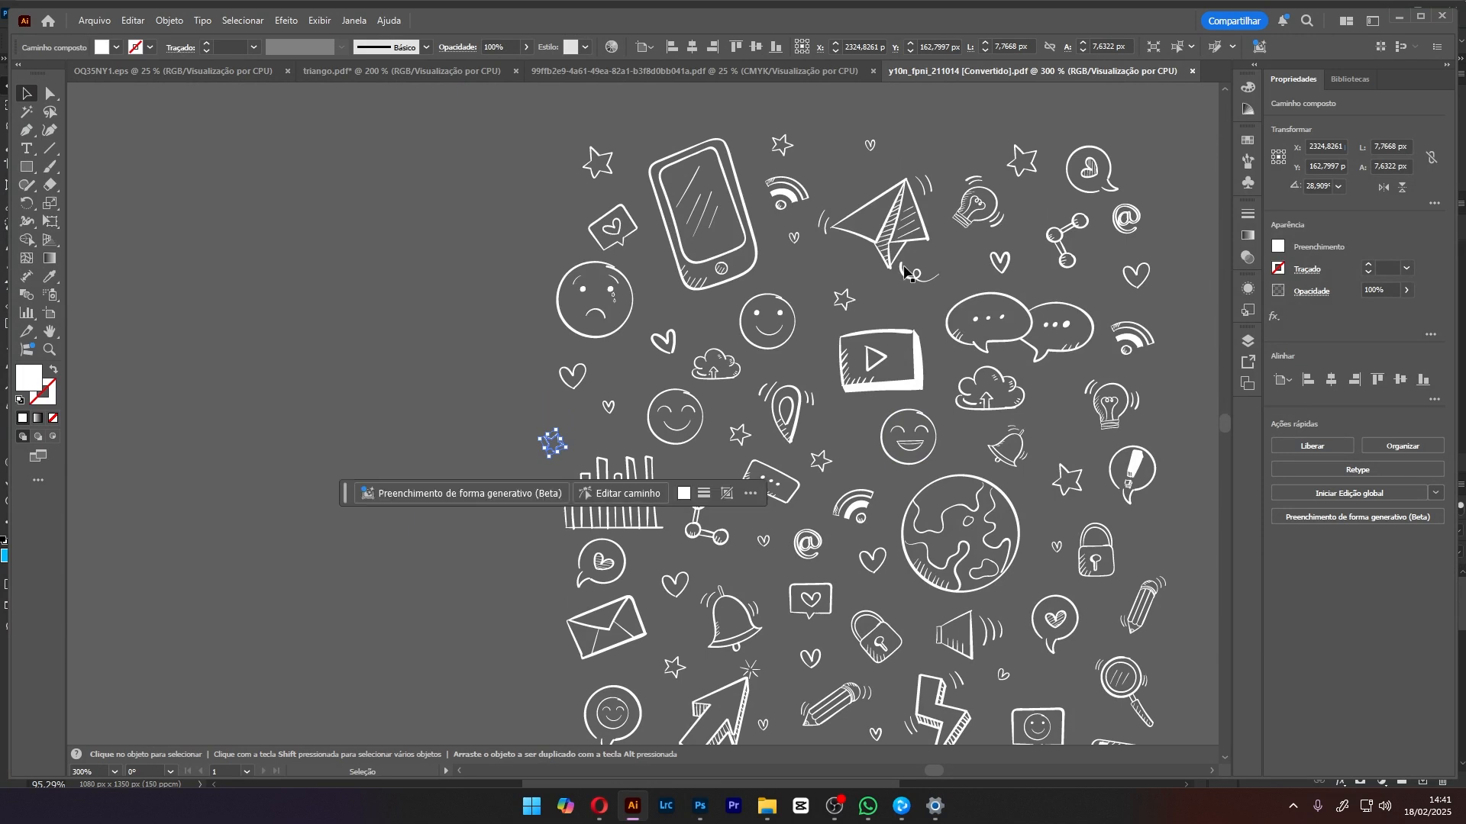
{"action": "left_click", "coordinate": [910, 282]}
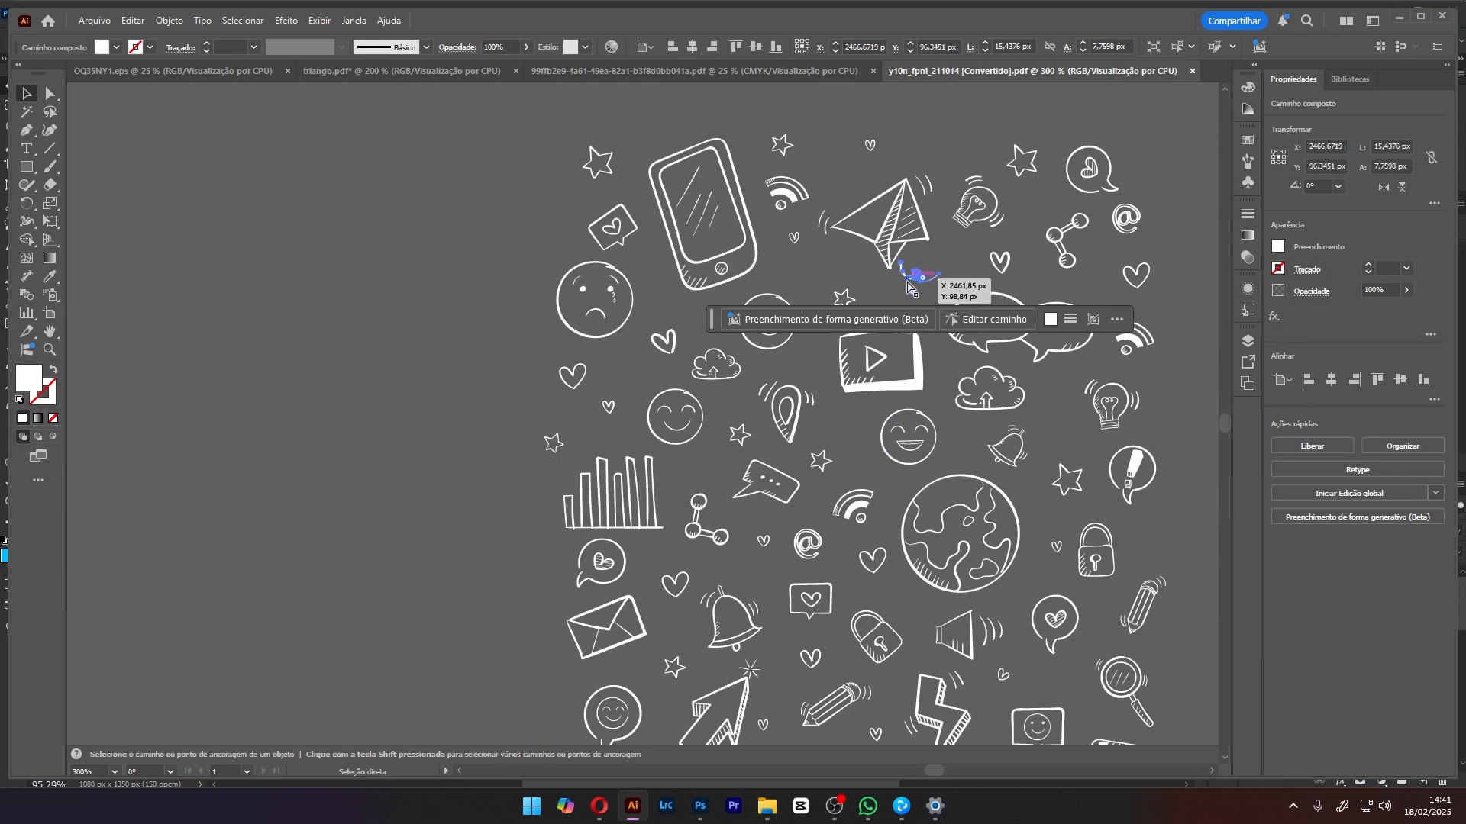
{"action": "key", "text": "ctrl+c"}
{"action": "key", "text": "alt+Tab"}
{"action": "key", "text": "ctrl+v"}
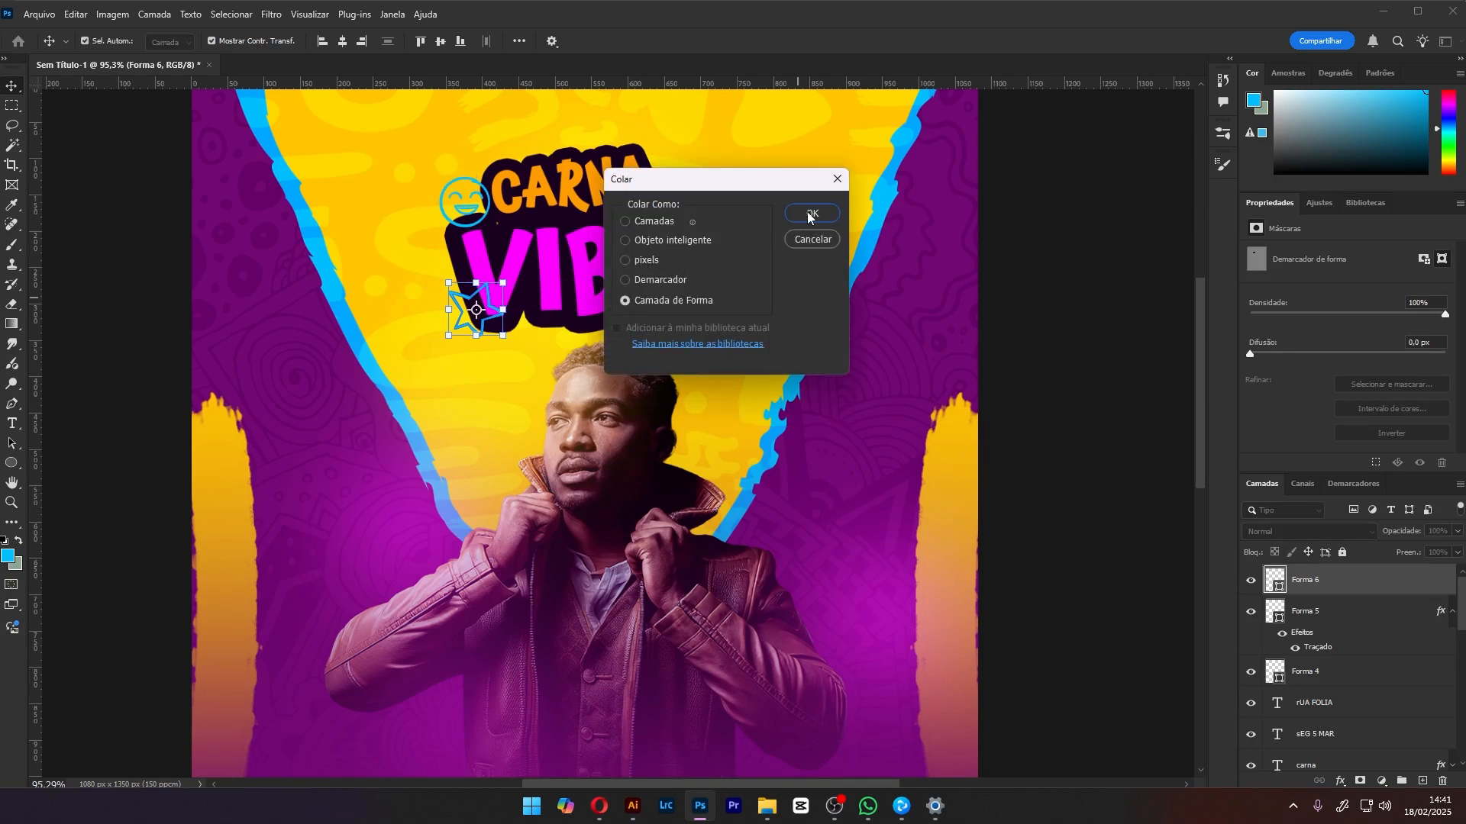
{"action": "left_click", "coordinate": [810, 214]}
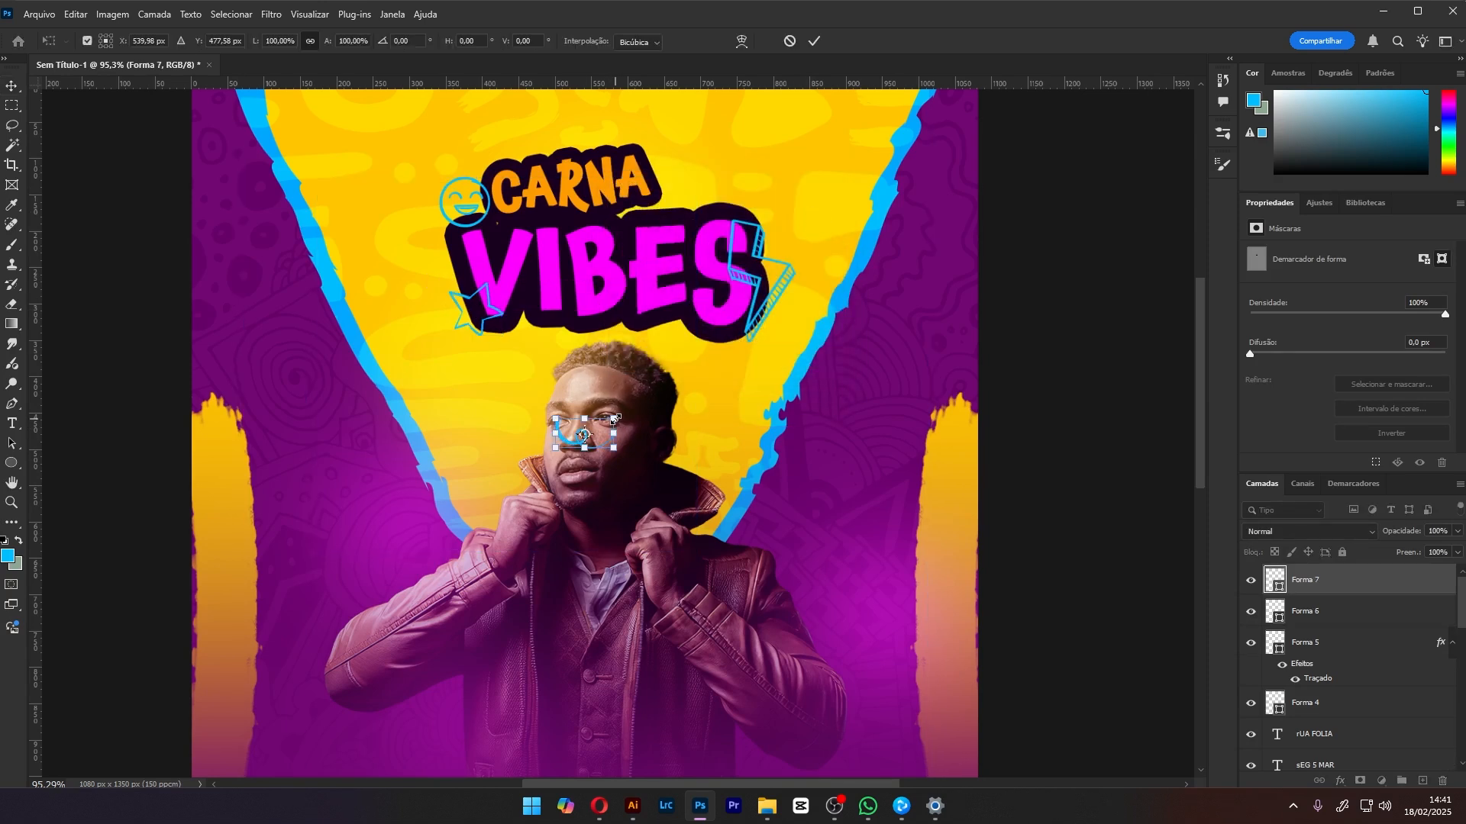
Rotate the curl about 98° and place it after the last A of CARNA, above VIBES
{"action": "mouse_move", "coordinate": [614, 419]}
{"action": "left_mouse_down"}
{"action": "mouse_move", "coordinate": [617, 454]}
{"action": "mouse_move", "coordinate": [597, 467]}
{"action": "mouse_move", "coordinate": [655, 114]}
{"action": "mouse_move", "coordinate": [665, 201]}
{"action": "left_mouse_up"}
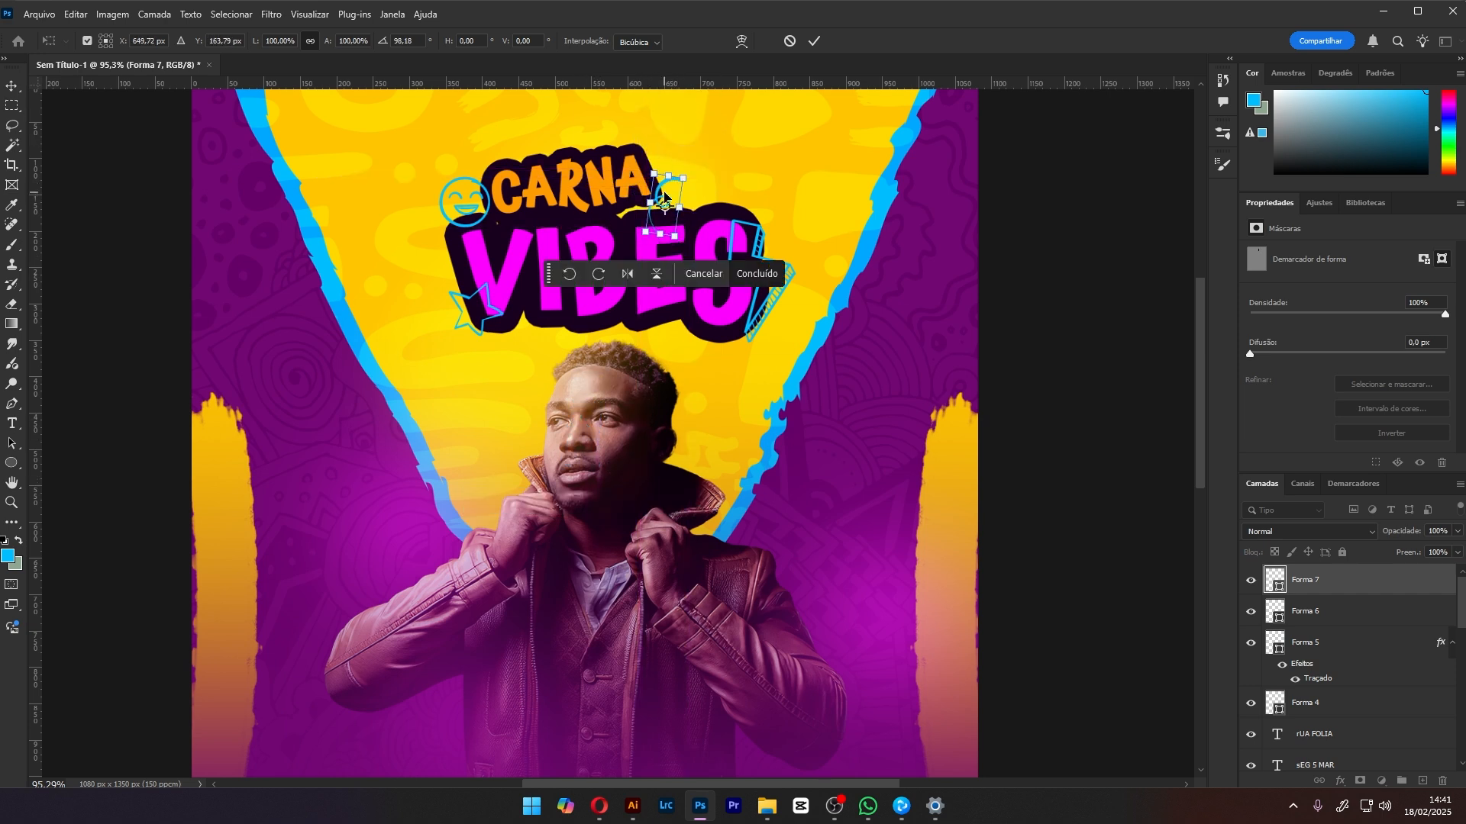
{"action": "key", "text": "Return"}
{"action": "left_click", "coordinate": [744, 183]}
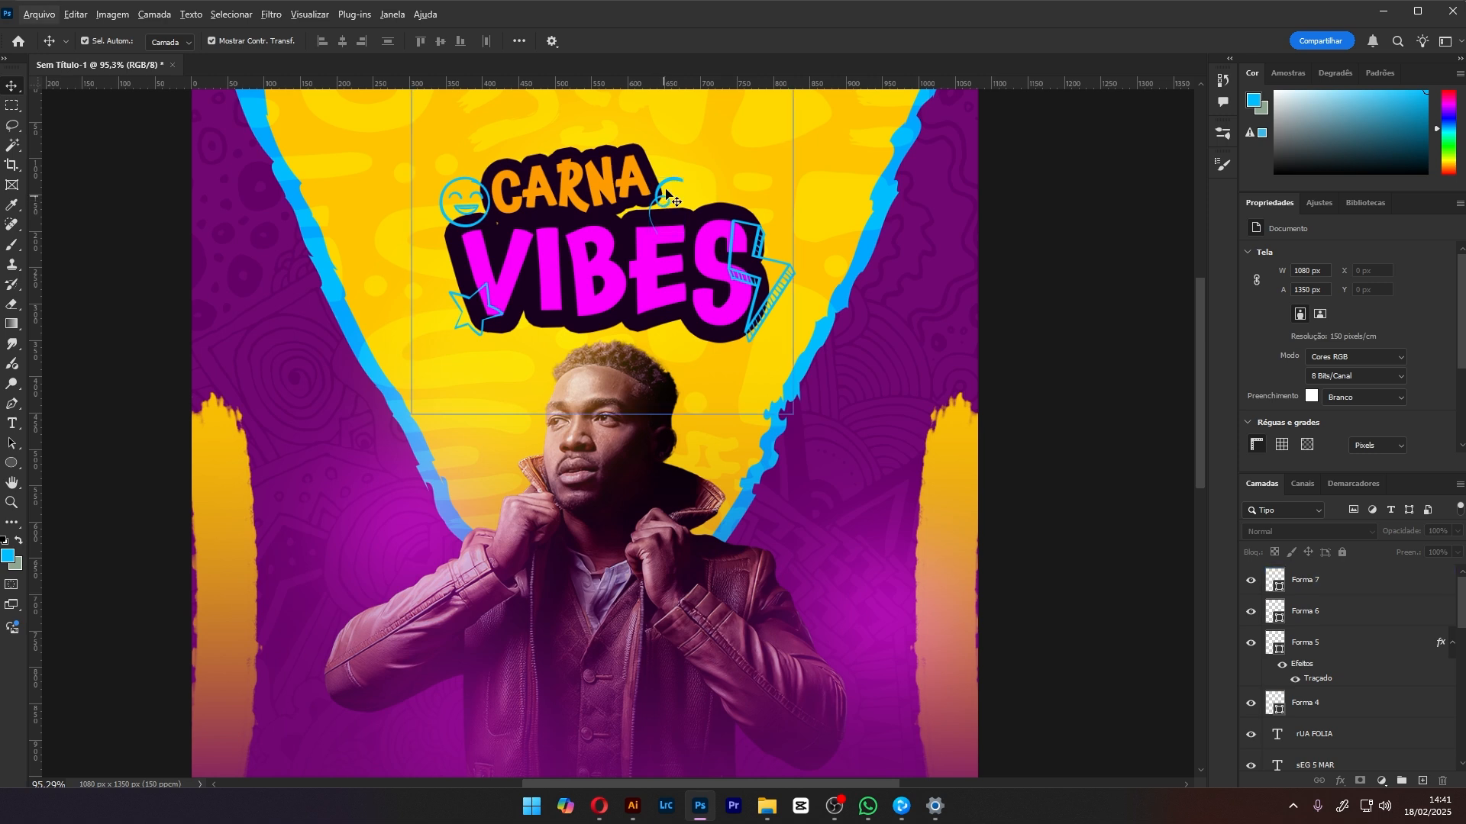
Duplicate the curl shape layer beside the end of CARNA
{"action": "left_click", "coordinate": [672, 187]}
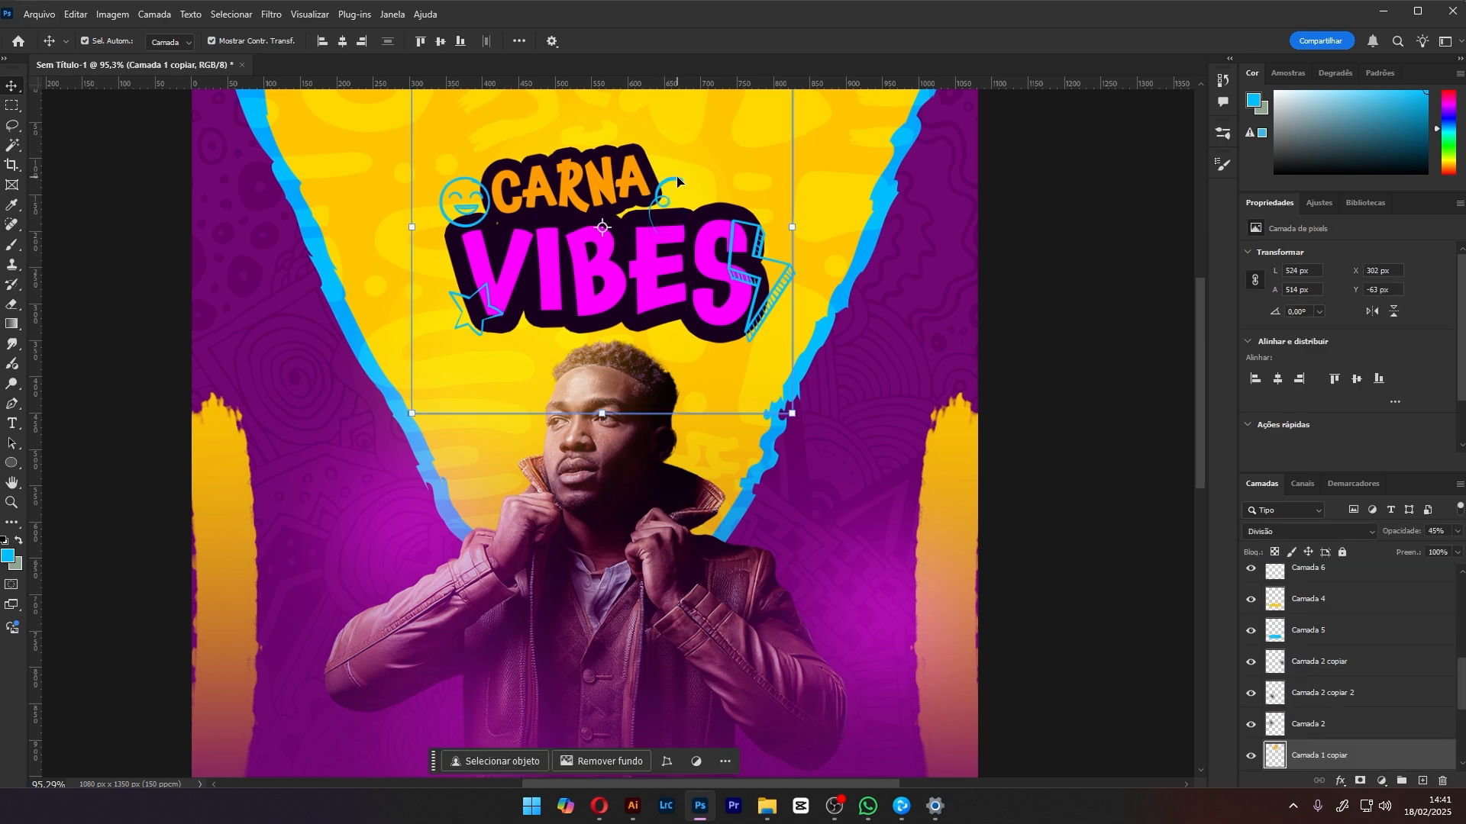
{"action": "left_click", "coordinate": [678, 187]}
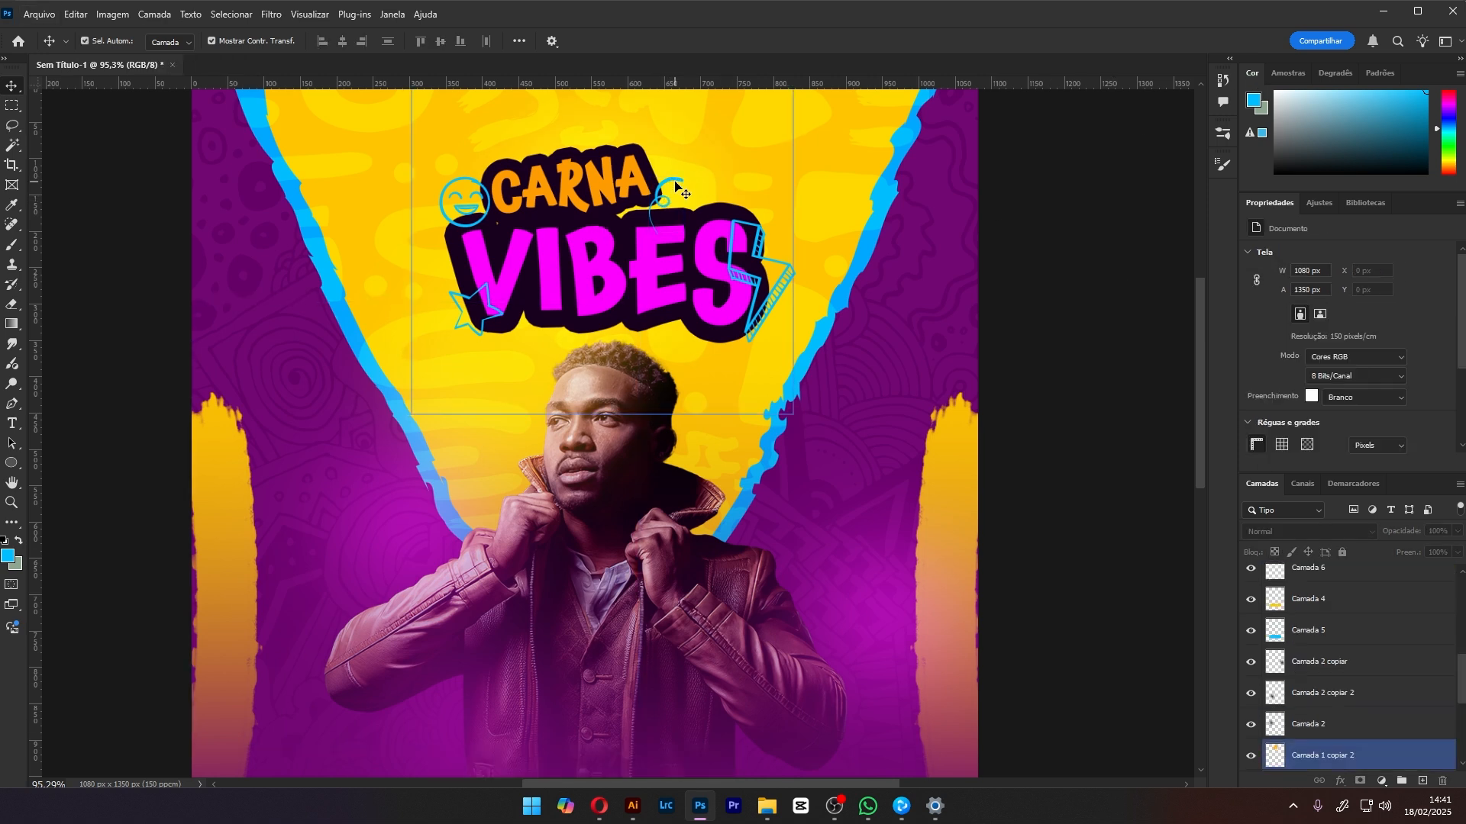
{"action": "left_click_drag", "start_coordinate": [675, 187], "coordinate": [666, 205]}
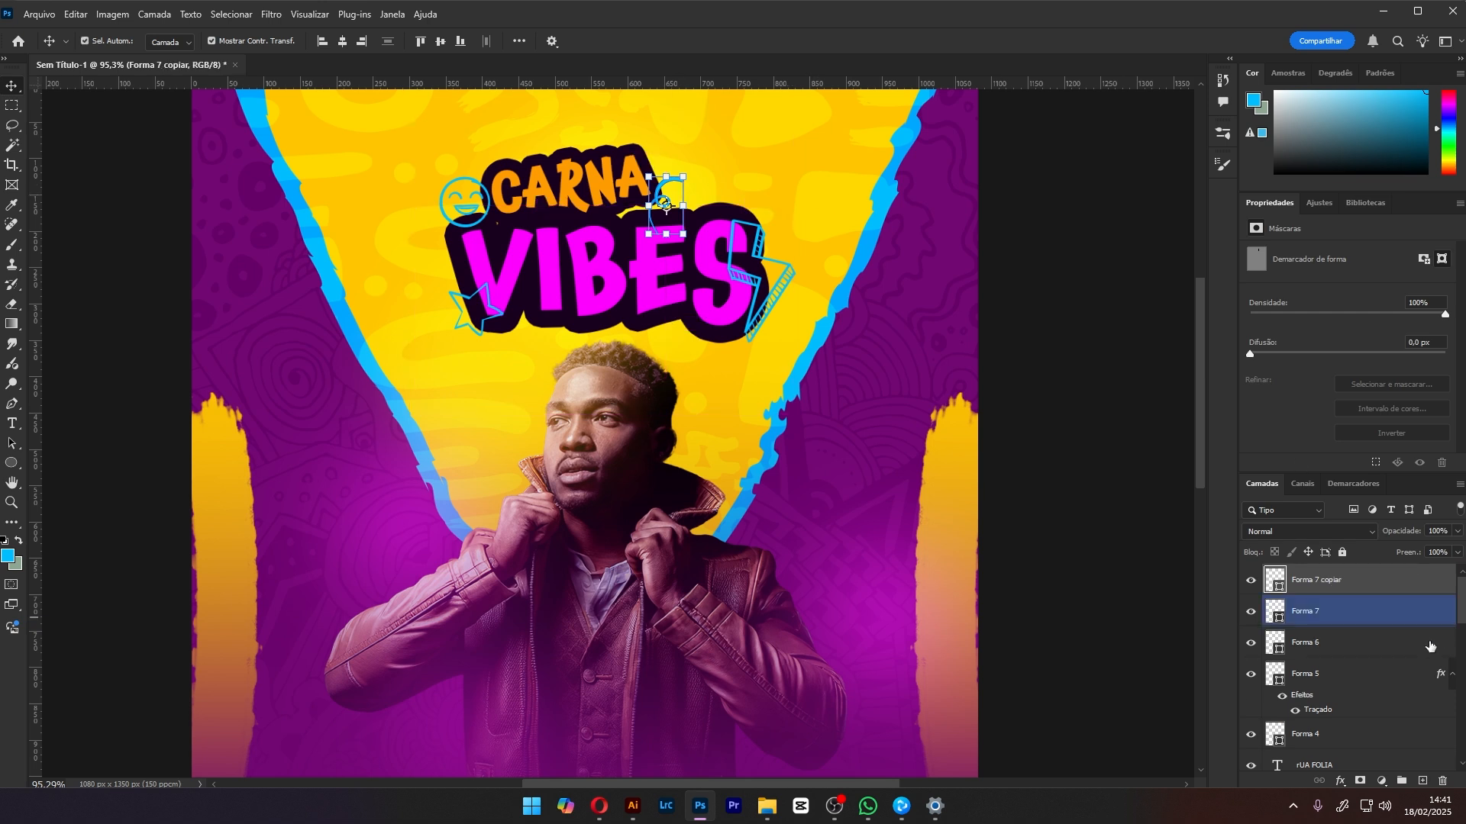
Flip the duplicated curl horizontally and place it above the C of CARNA
{"action": "left_click", "coordinate": [1337, 611], "text": "ctrl"}
{"action": "key", "text": "ctrl+t"}
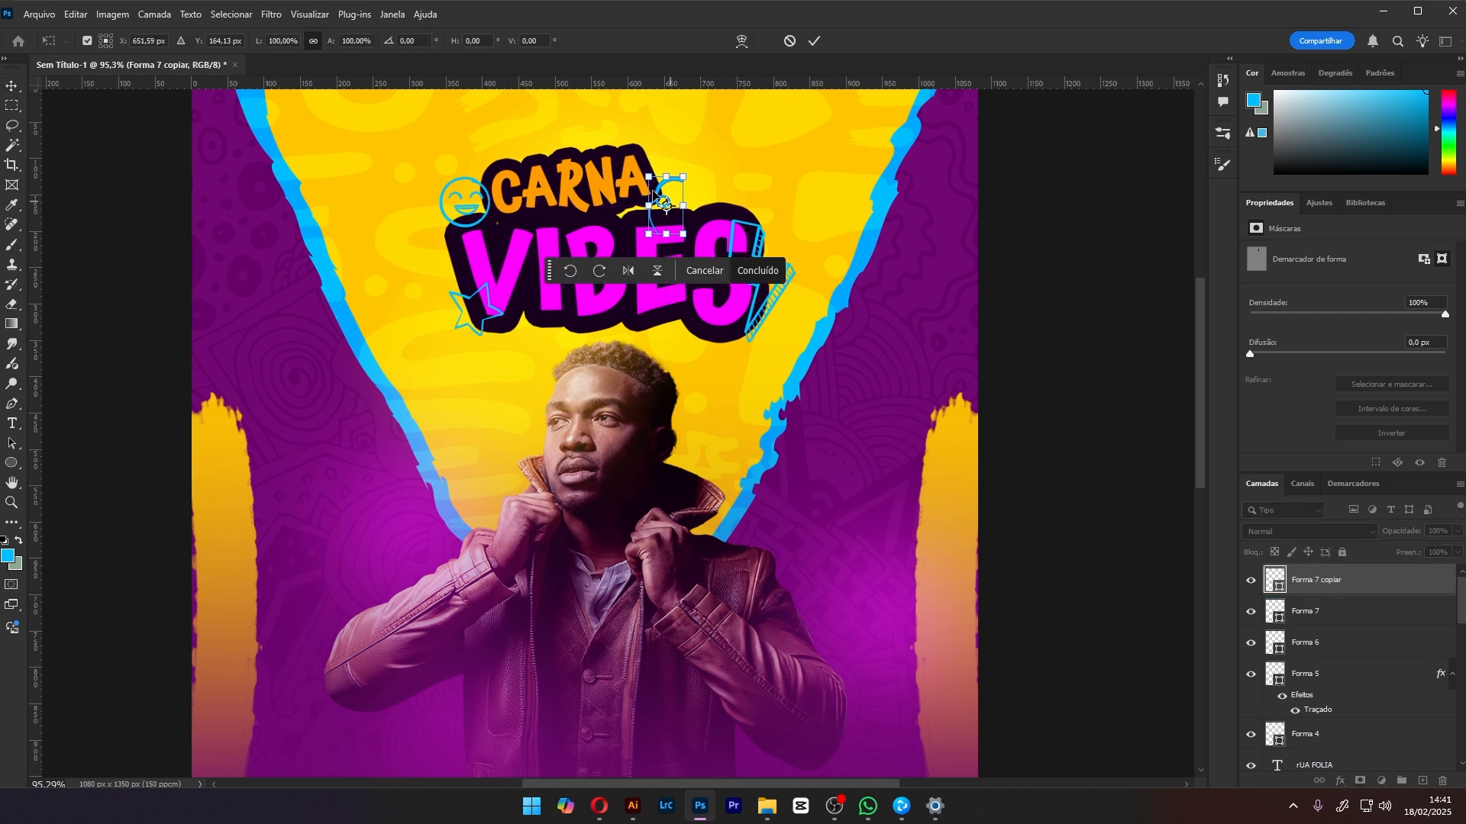
{"action": "right_click", "coordinate": [661, 192]}
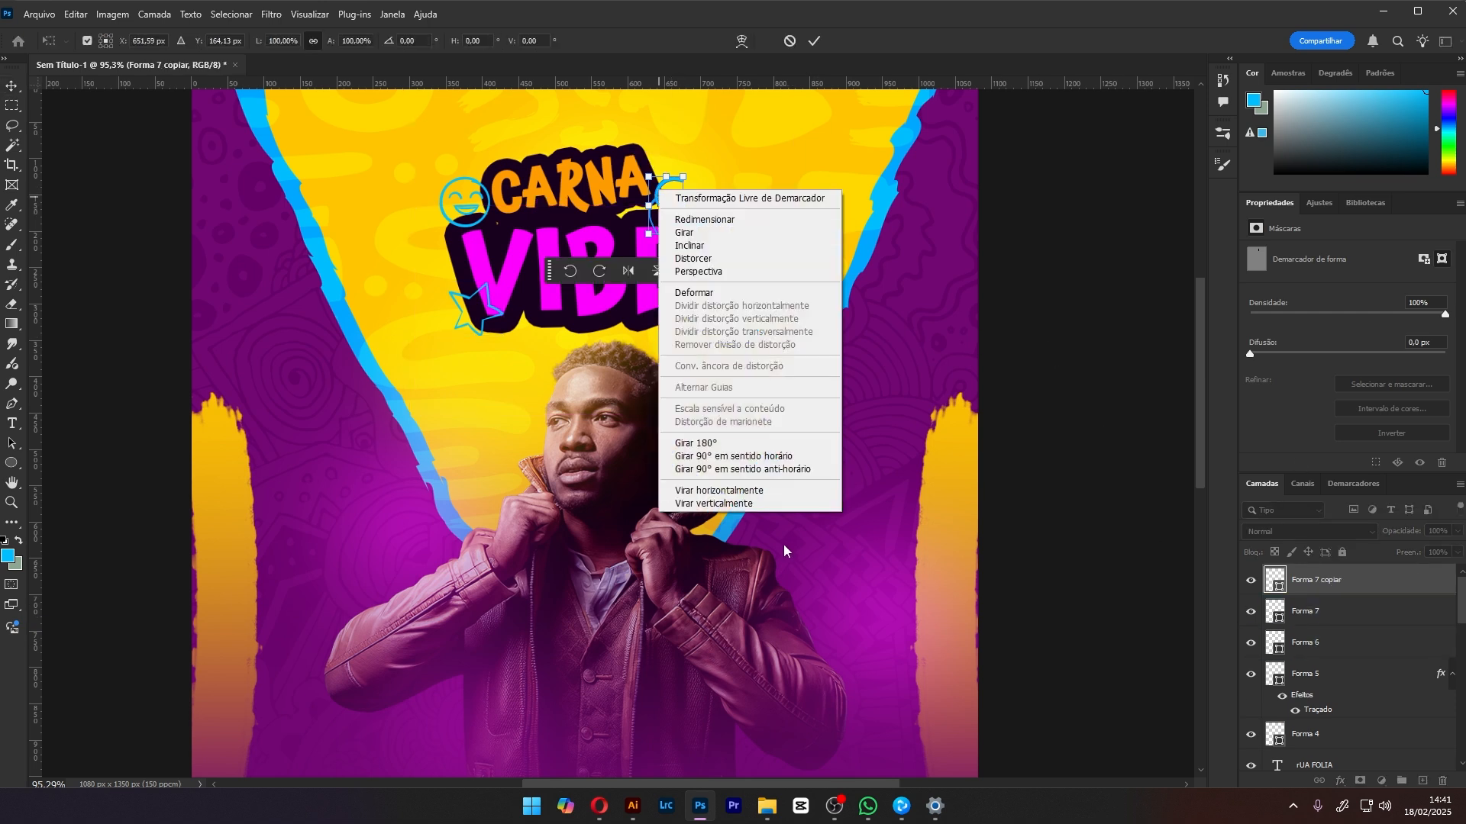
{"action": "left_click", "coordinate": [784, 493]}
{"action": "left_click_drag", "start_coordinate": [677, 197], "coordinate": [507, 135]}
{"action": "left_click", "coordinate": [1058, 190]}
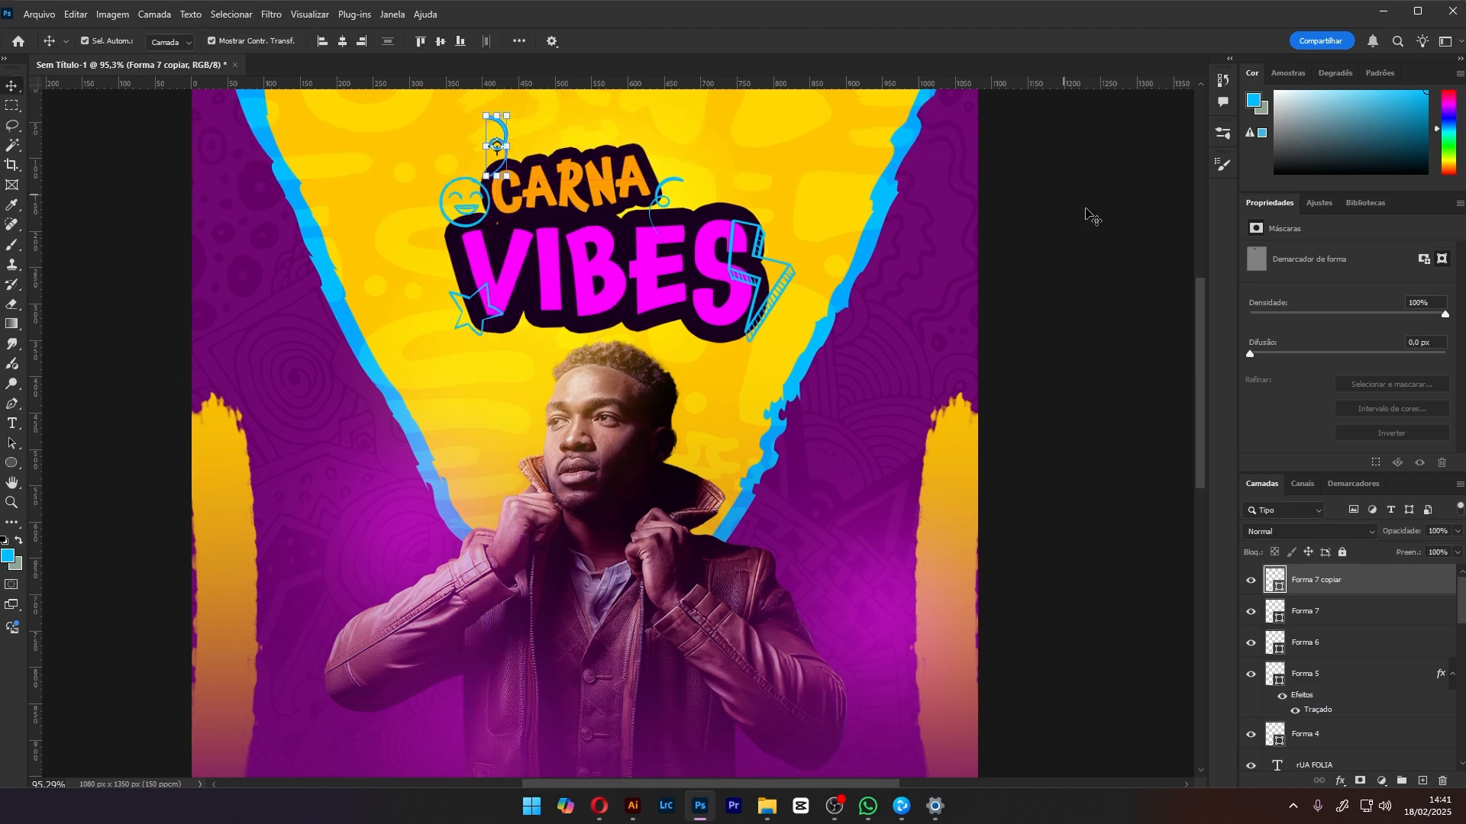
{"action": "left_click", "coordinate": [1090, 329]}
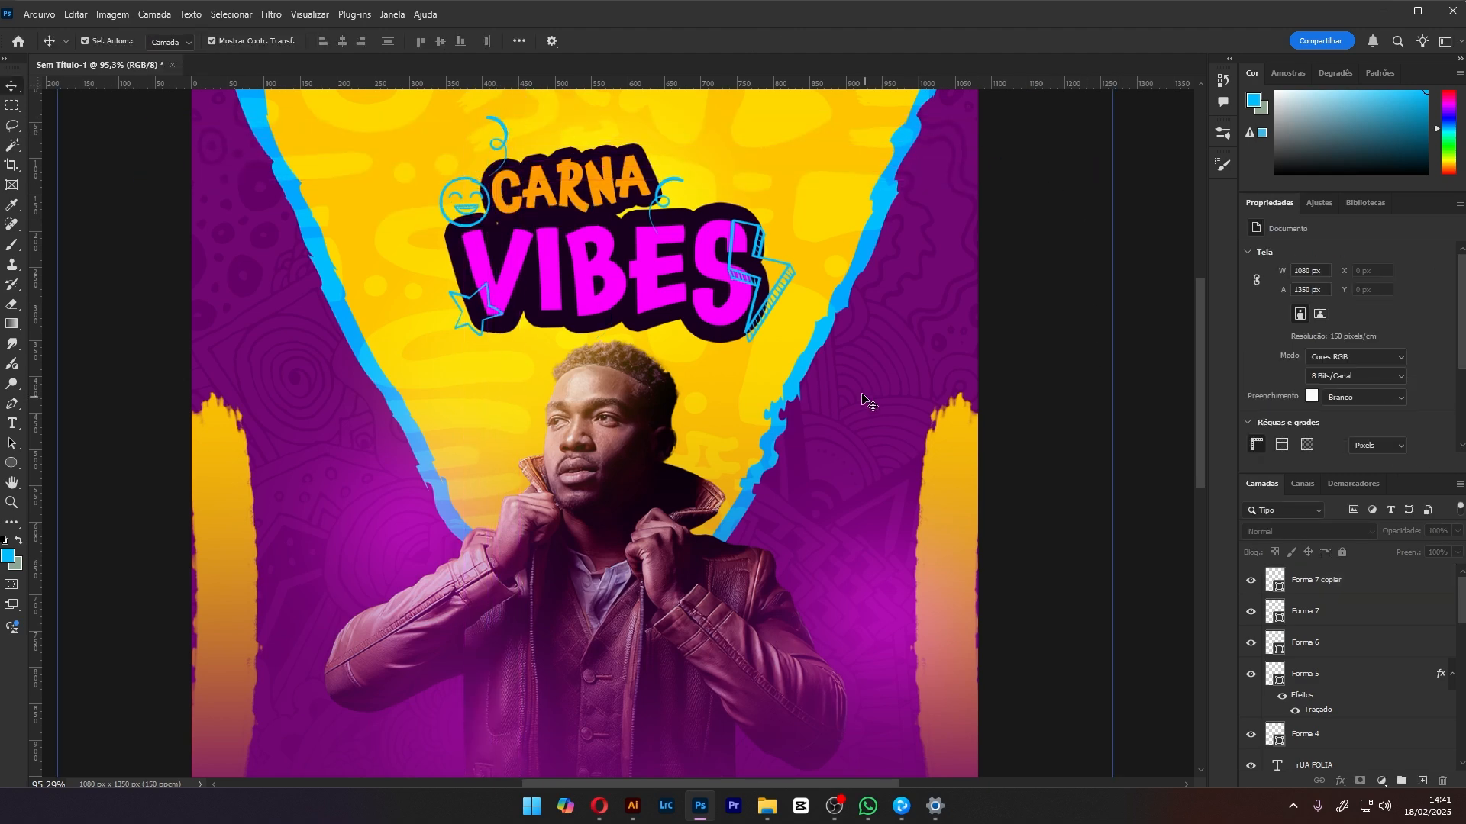
{"action": "scroll", "coordinate": [871, 397], "scroll_direction": "down", "scroll_amount": 5}
{"action": "scroll", "coordinate": [804, 250], "scroll_direction": "up", "scroll_amount": 2}
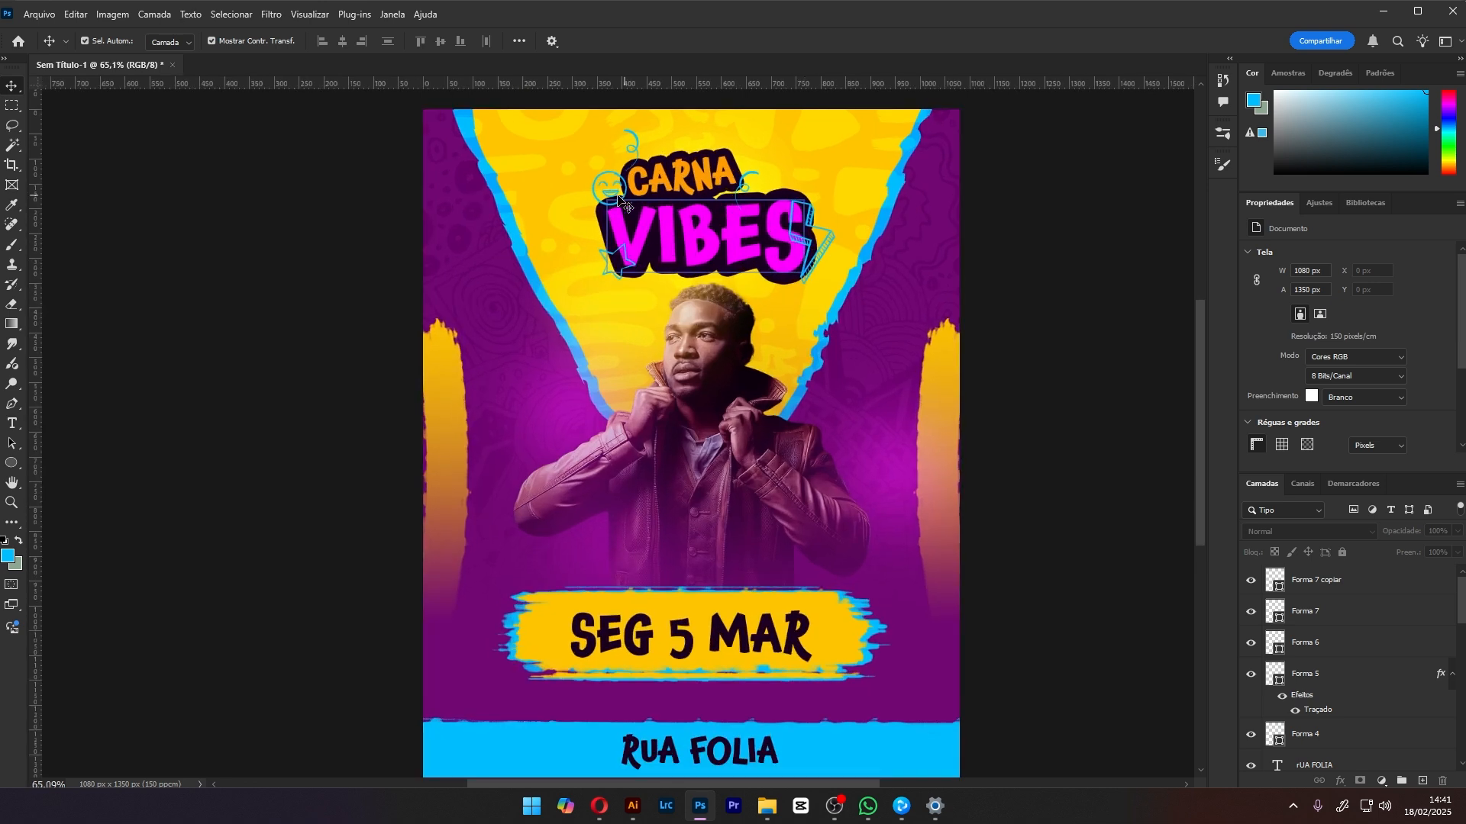
{"action": "left_click", "coordinate": [638, 143]}
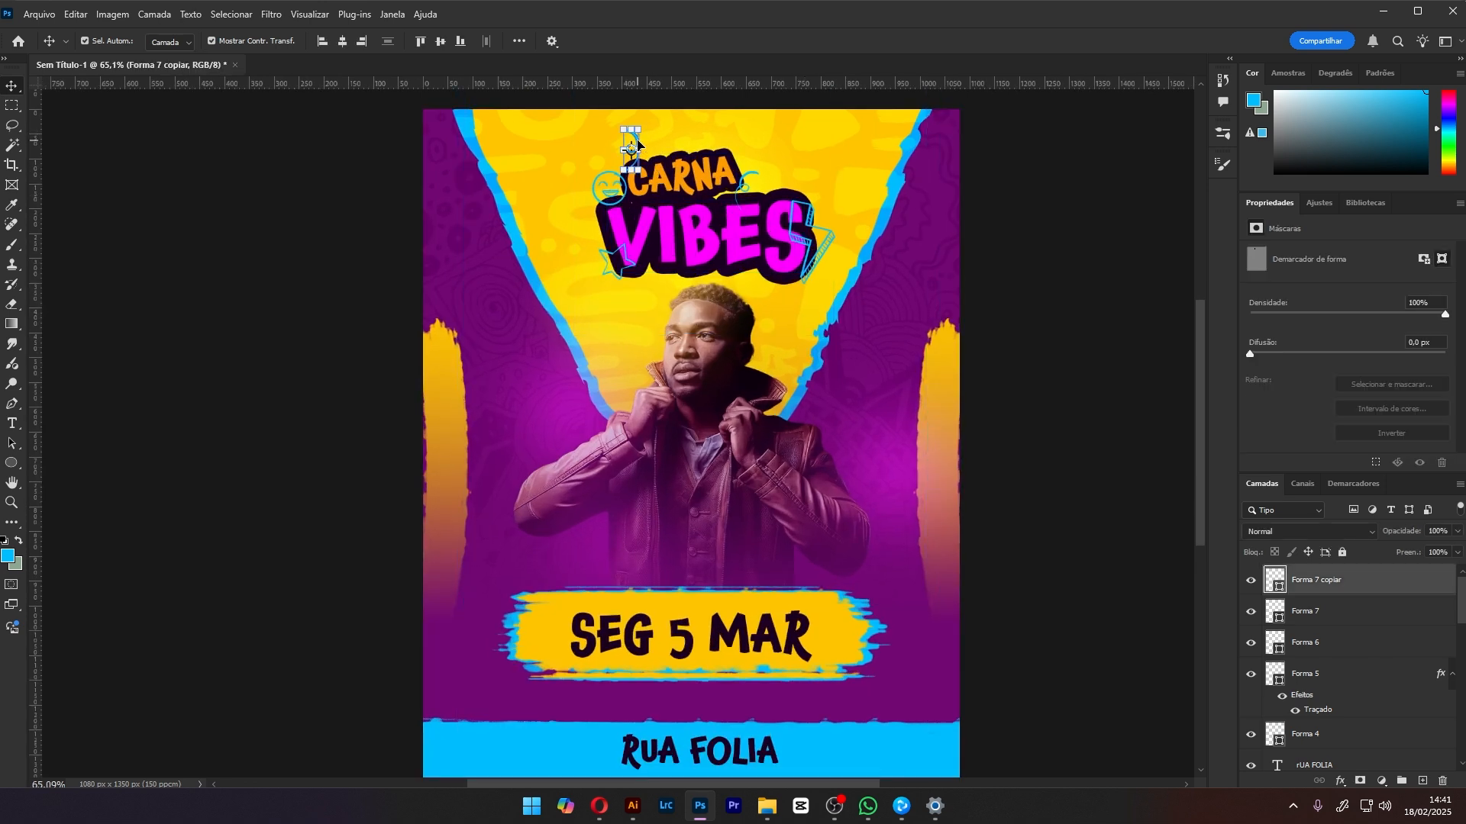
{"action": "left_click", "coordinate": [525, 491]}
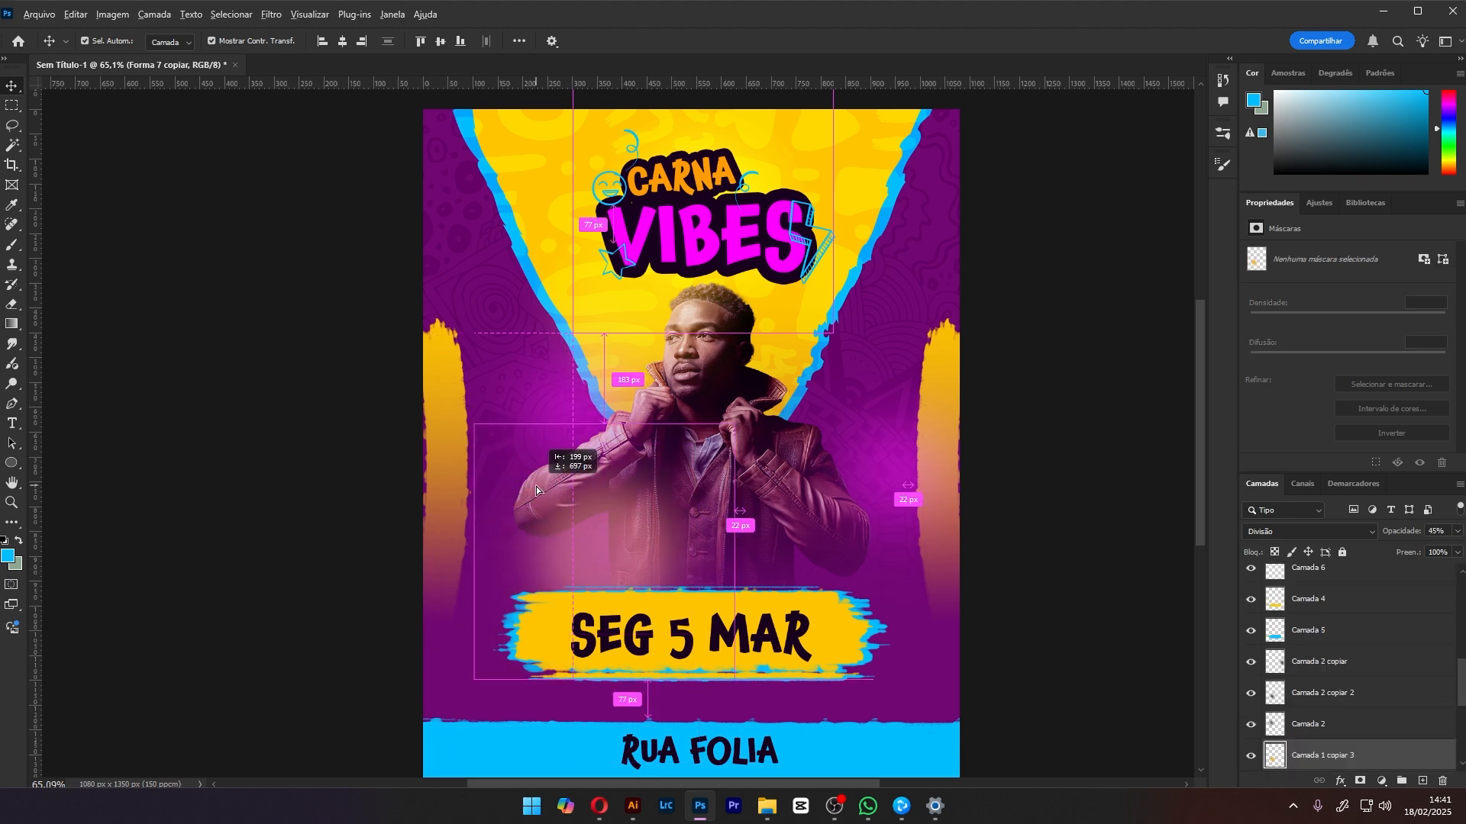
{"action": "key", "text": "ctrl"}
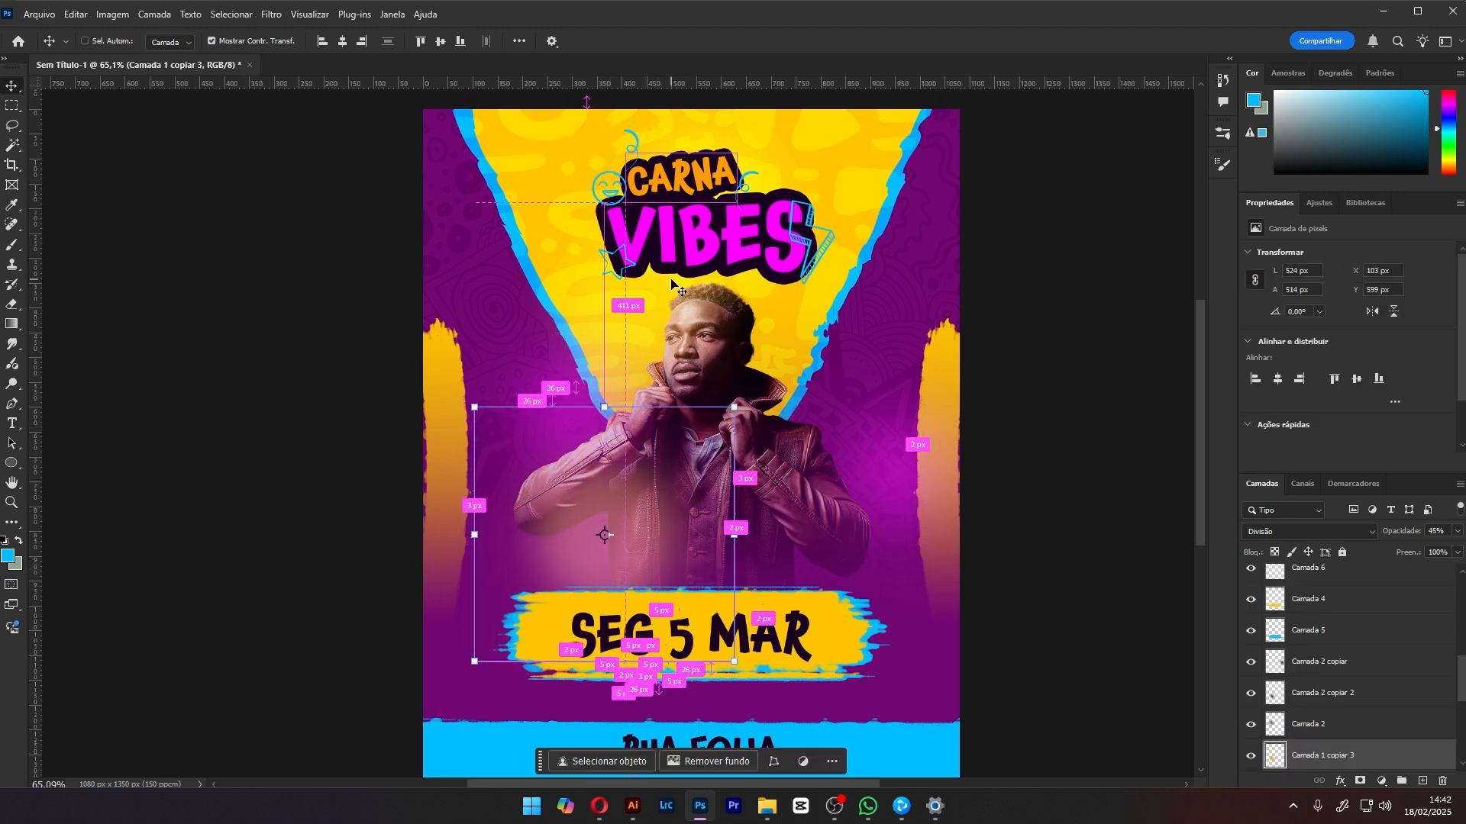
Switch to Illustrator, copy the location pin doodle, and paste it into the Photoshop poster as a shape layer
{"action": "key", "text": "alt+Tab"}
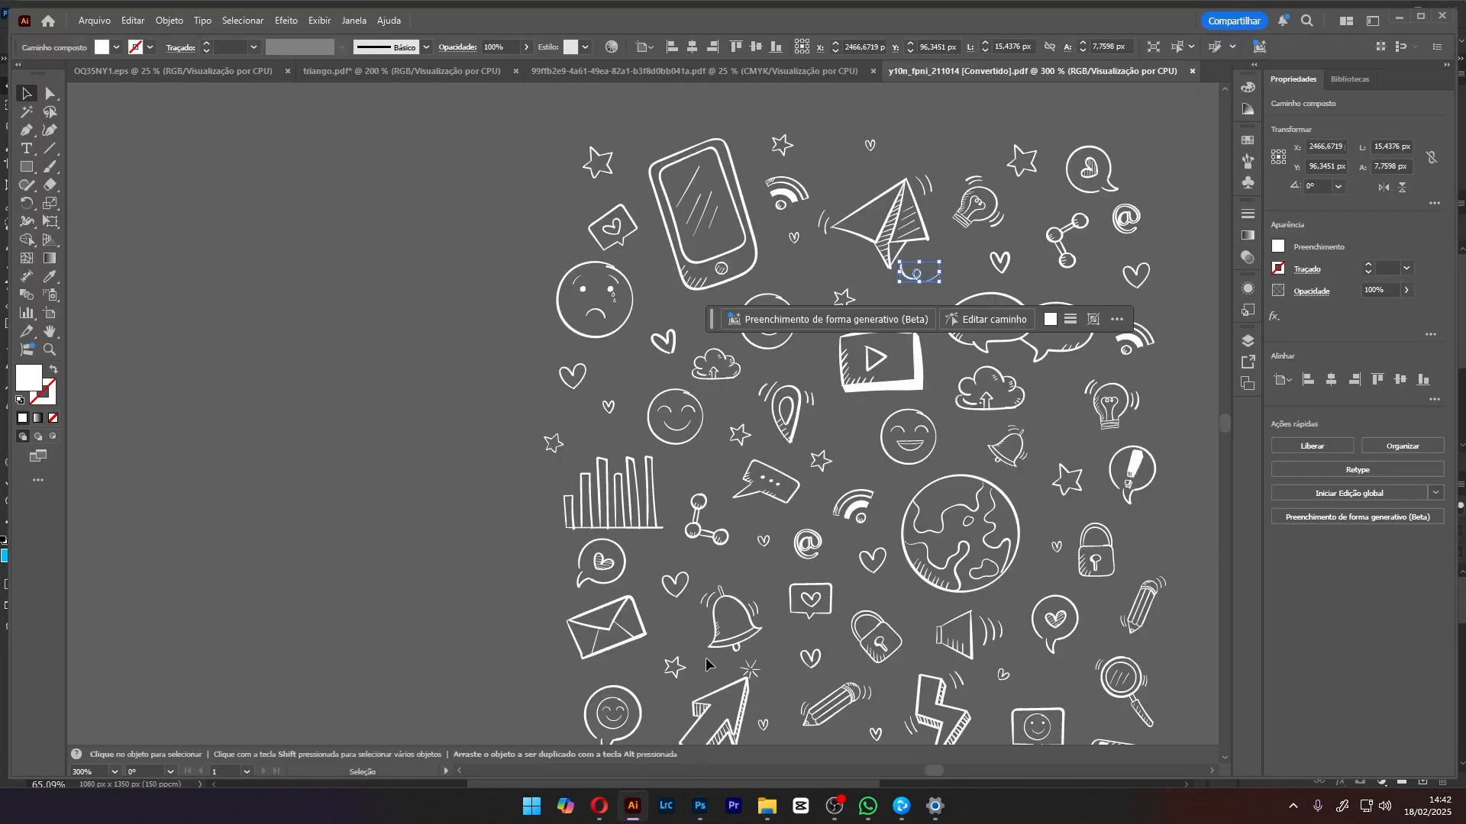
{"action": "scroll", "coordinate": [705, 691], "scroll_direction": "down", "scroll_amount": 5}
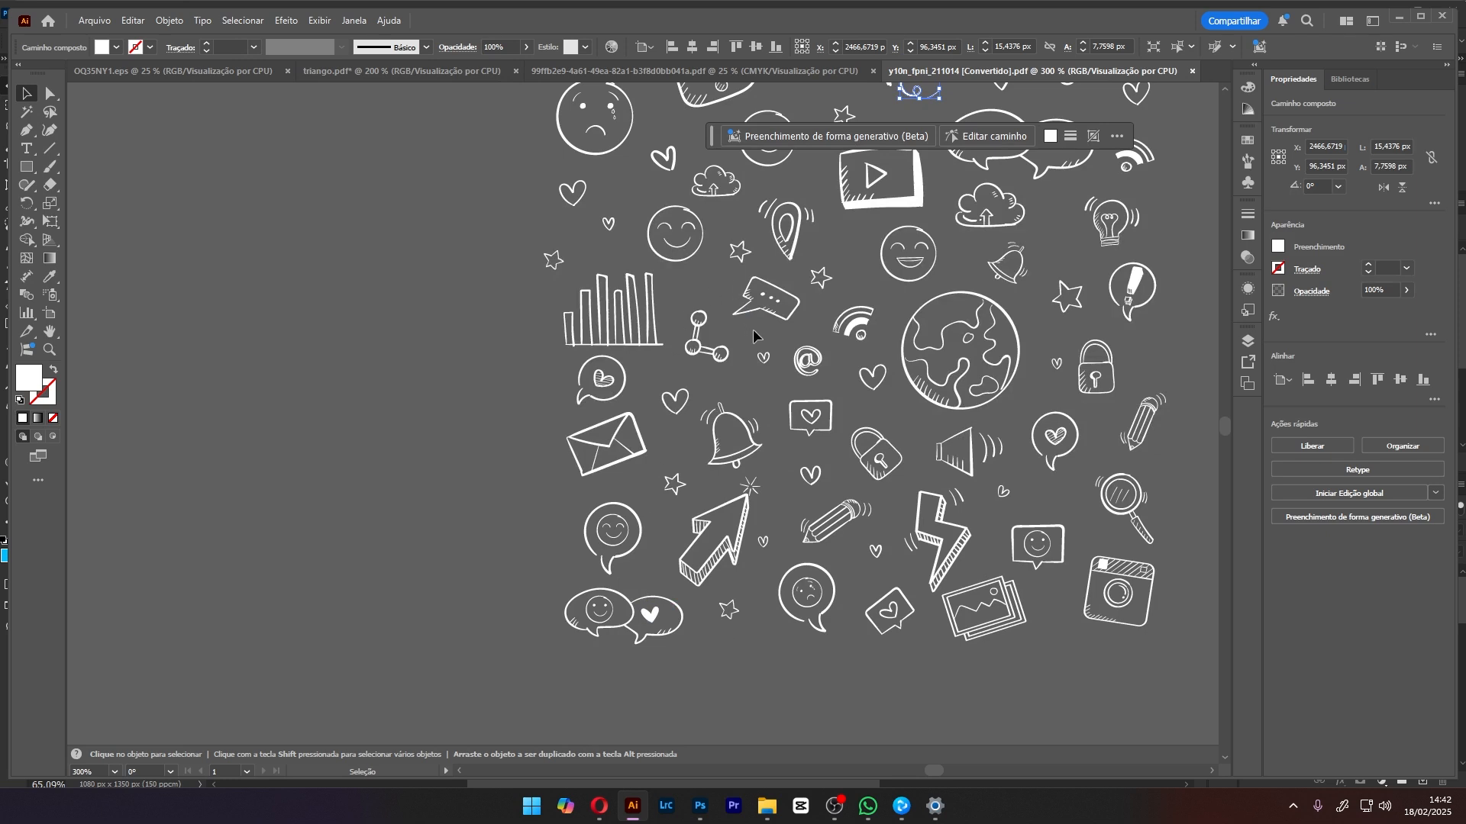
{"action": "scroll", "coordinate": [771, 321], "scroll_direction": "up", "scroll_amount": 2}
{"action": "left_click", "coordinate": [826, 311]}
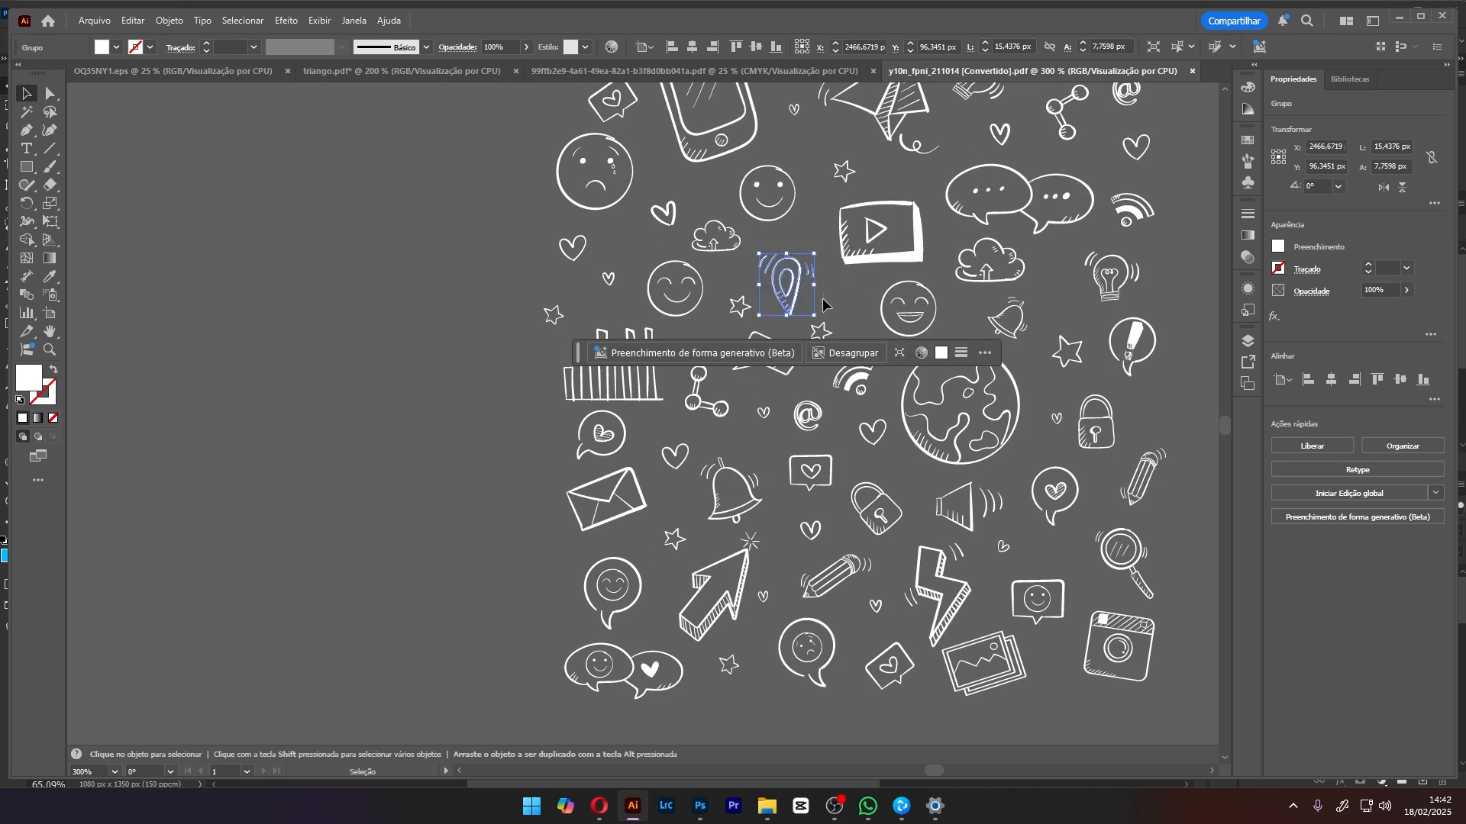
{"action": "key", "text": "ctrl+c"}
{"action": "key", "text": "alt+Tab"}
{"action": "key", "text": "ctrl+v"}
{"action": "left_click_drag", "start_coordinate": [693, 446], "coordinate": [589, 735]}
{"action": "key", "text": "Return"}
Place the location pin in the blue bar just before the RUA FOLIA text
{"action": "scroll", "coordinate": [660, 717], "scroll_direction": "up", "scroll_amount": 6}
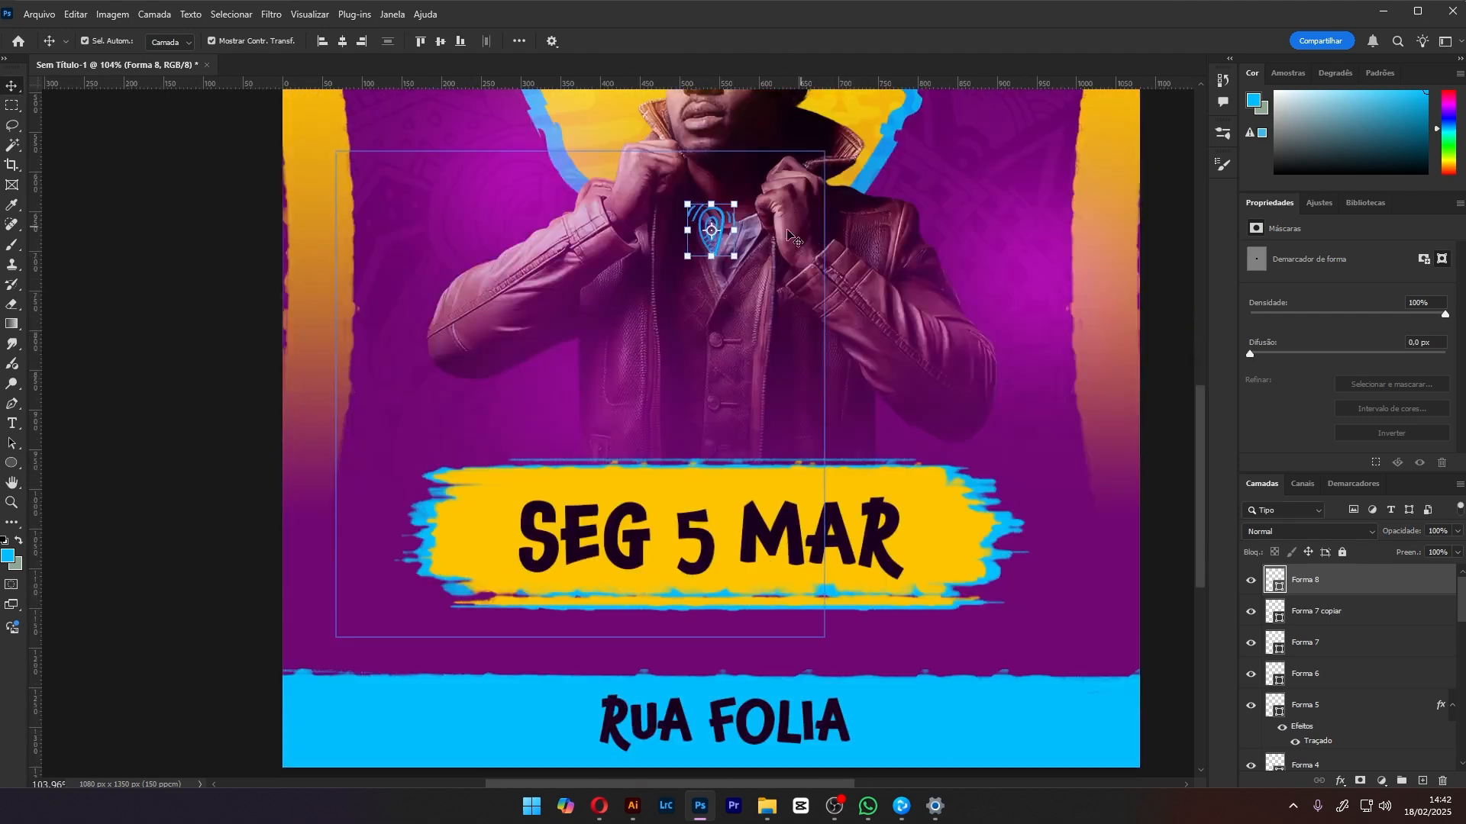
{"action": "mouse_move", "coordinate": [691, 179]}
{"action": "left_mouse_down"}
{"action": "mouse_move", "coordinate": [548, 716]}
{"action": "mouse_move", "coordinate": [535, 698]}
{"action": "left_mouse_up"}
{"action": "scroll", "coordinate": [573, 641], "scroll_direction": "down", "scroll_amount": 3}
{"action": "scroll", "coordinate": [580, 627], "scroll_direction": "down", "scroll_amount": 5}
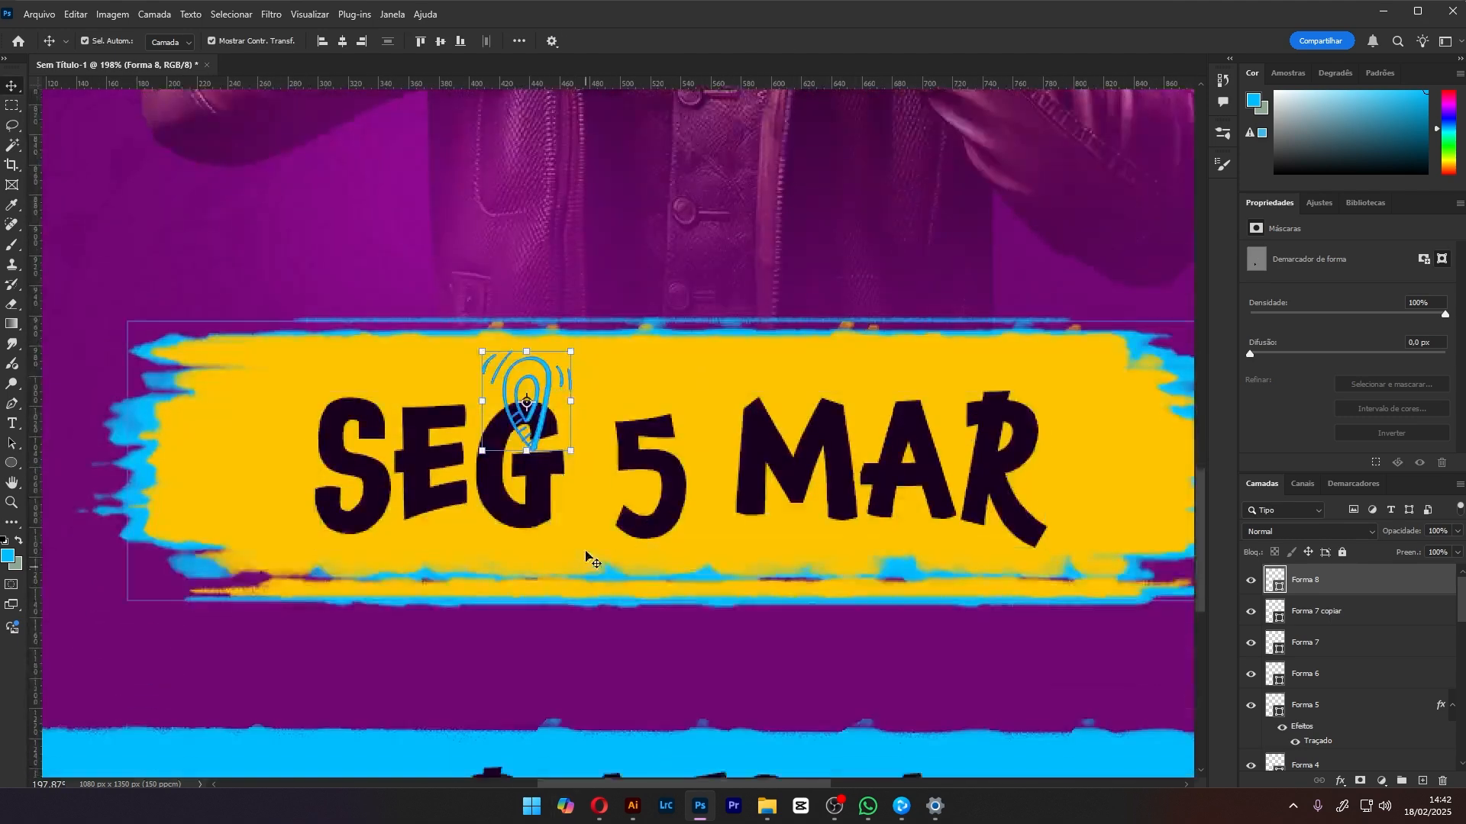
{"action": "left_click_drag", "start_coordinate": [535, 279], "coordinate": [406, 714]}
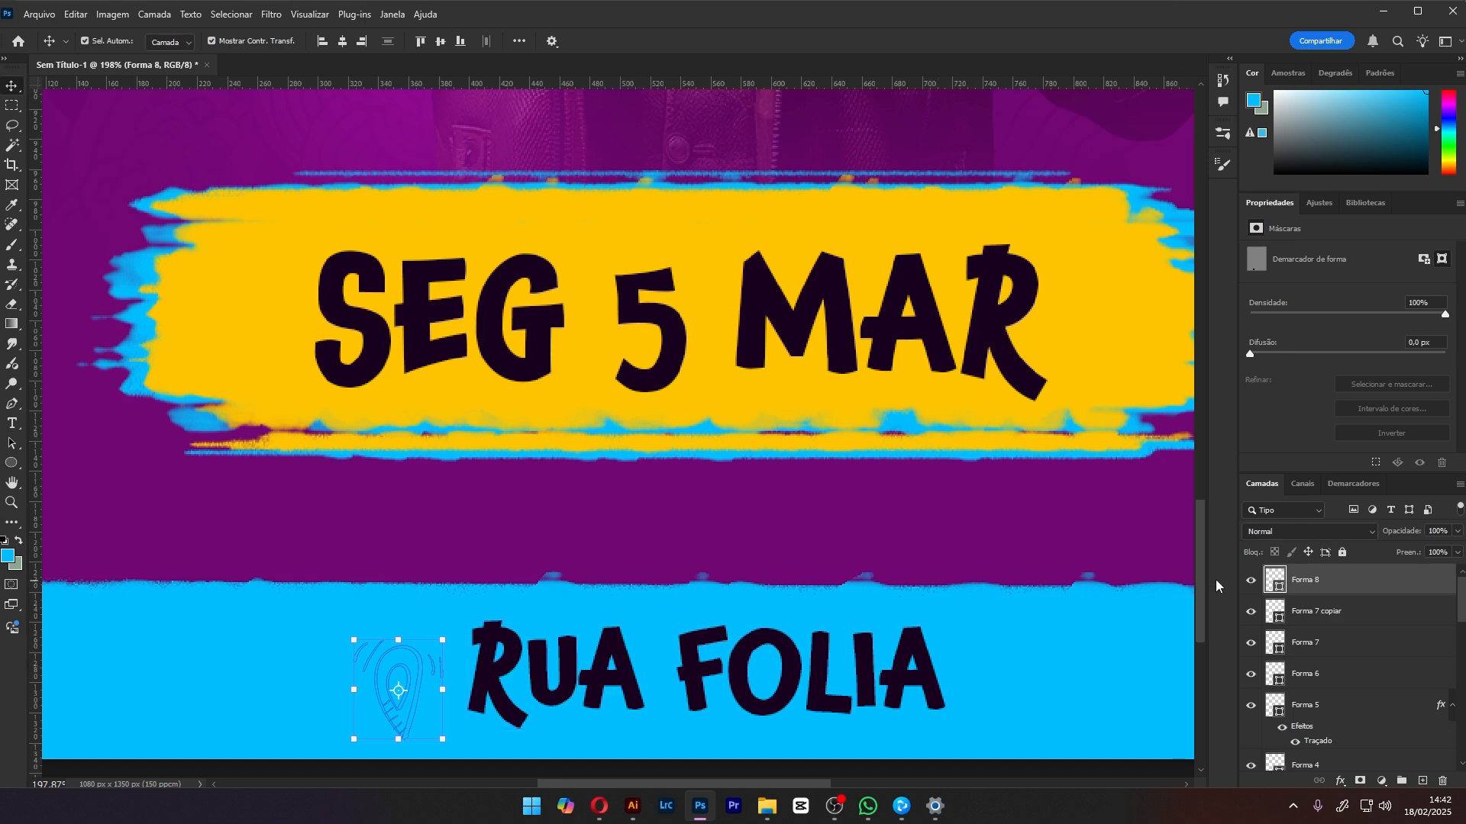
Recolour the location pin to the dark colour of the RUA FOLIA text and enlarge it to about 110%
{"action": "double_click", "coordinate": [1276, 580]}
{"action": "key", "text": "Return"}
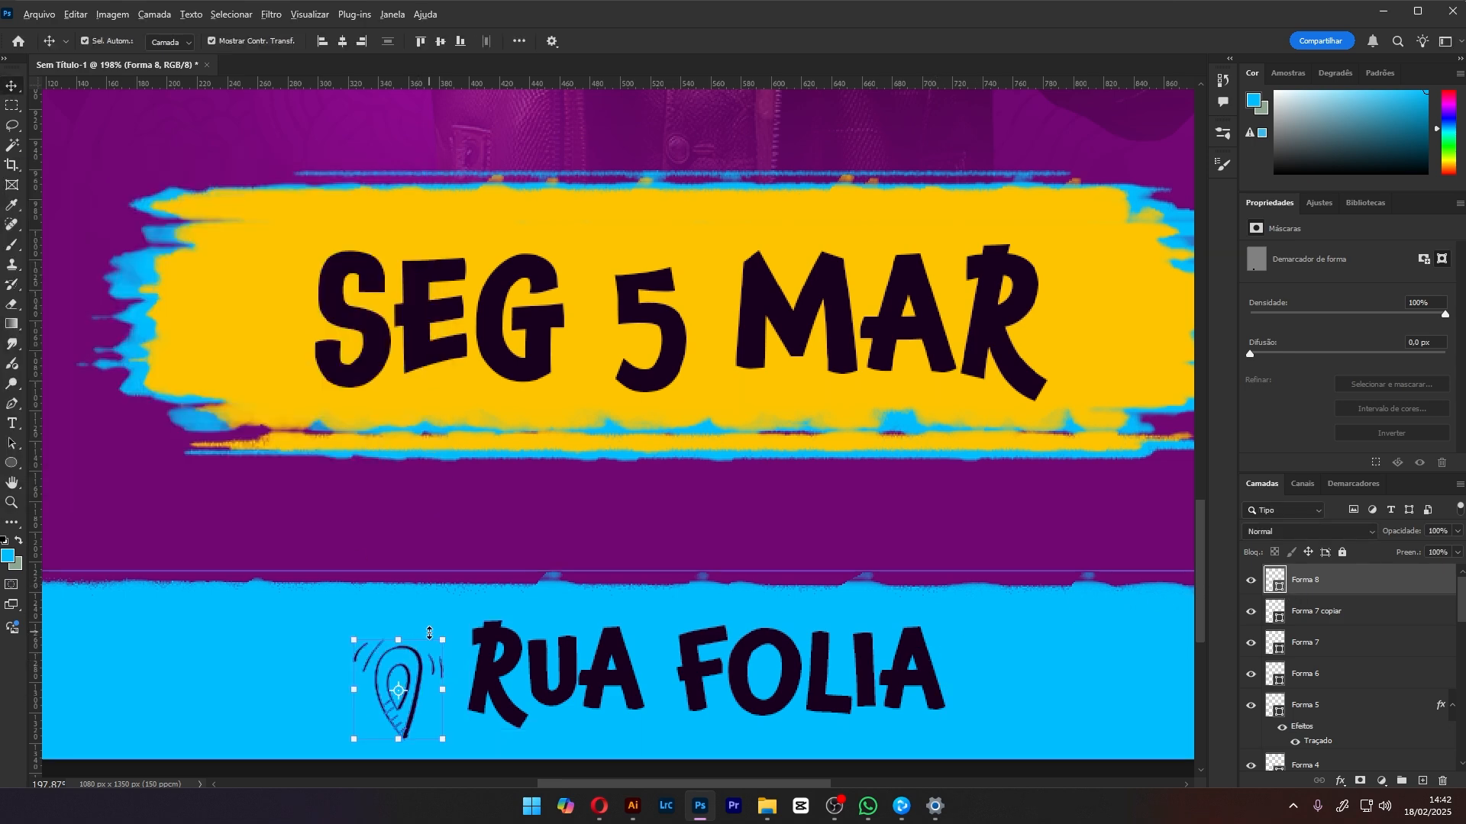
{"action": "mouse_move", "coordinate": [443, 636]}
{"action": "left_mouse_down"}
{"action": "mouse_move", "coordinate": [457, 622]}
{"action": "mouse_move", "coordinate": [418, 572]}
{"action": "left_mouse_up"}
{"action": "scroll", "coordinate": [414, 605], "scroll_direction": "down", "scroll_amount": 4}
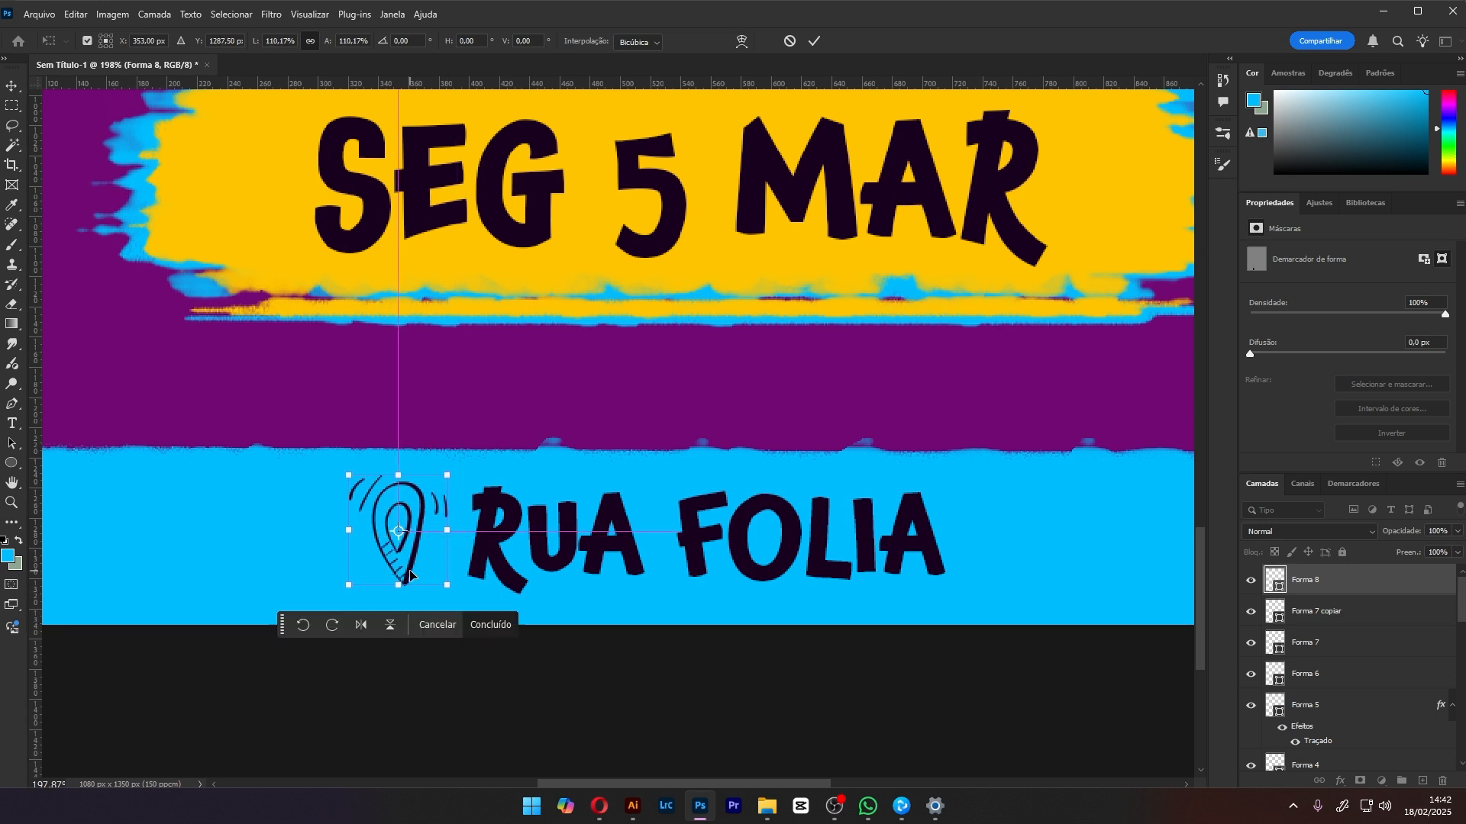
{"action": "scroll", "coordinate": [768, 504], "scroll_direction": "down", "scroll_amount": 3}
{"action": "key", "text": "Return"}
Group the location pin with the RUA FOLIA text and centre the group horizontally on the poster
{"action": "left_click", "coordinate": [778, 500], "text": "shift"}
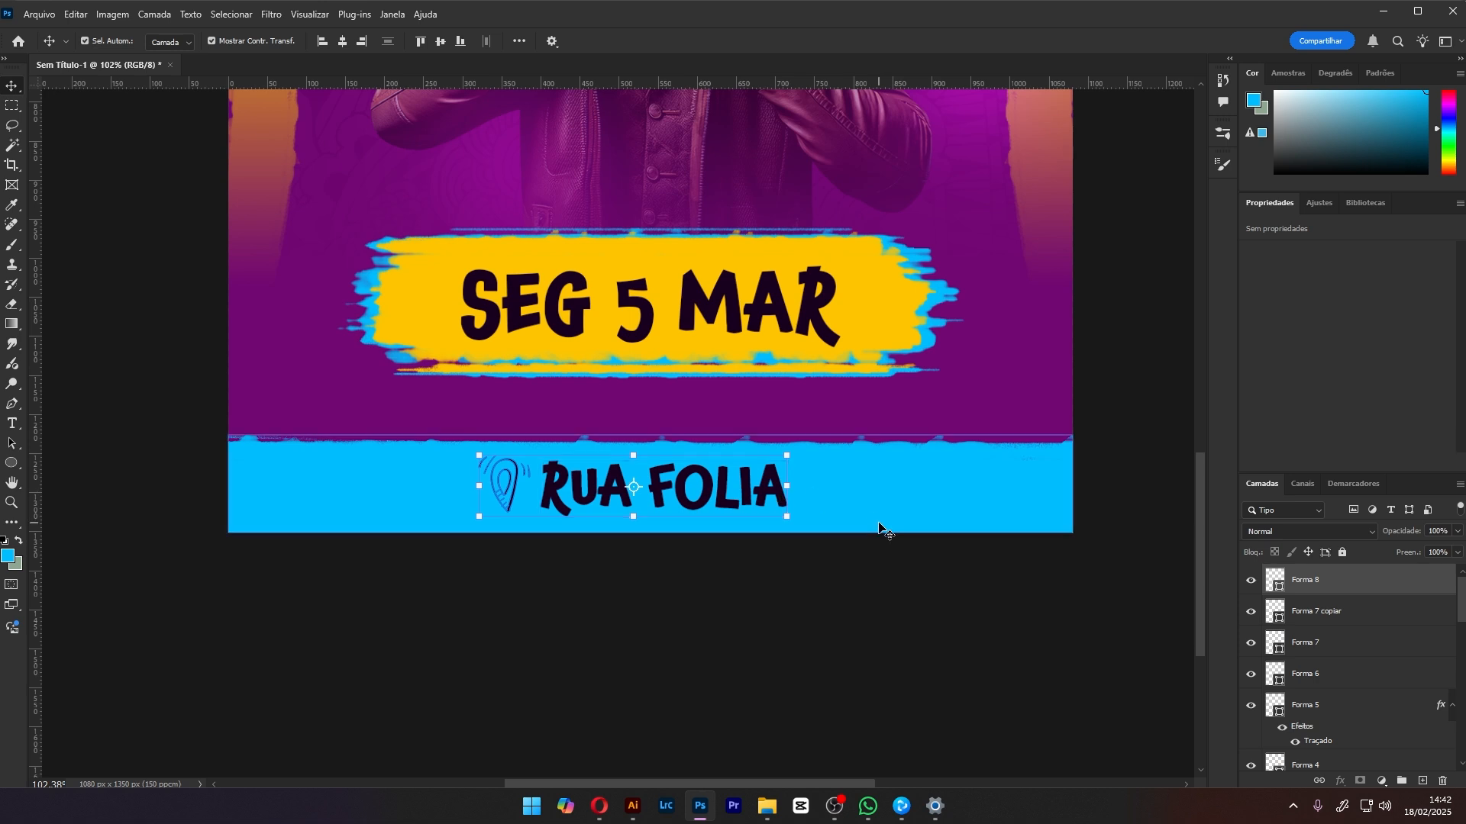
{"action": "key", "text": "ctrl+g"}
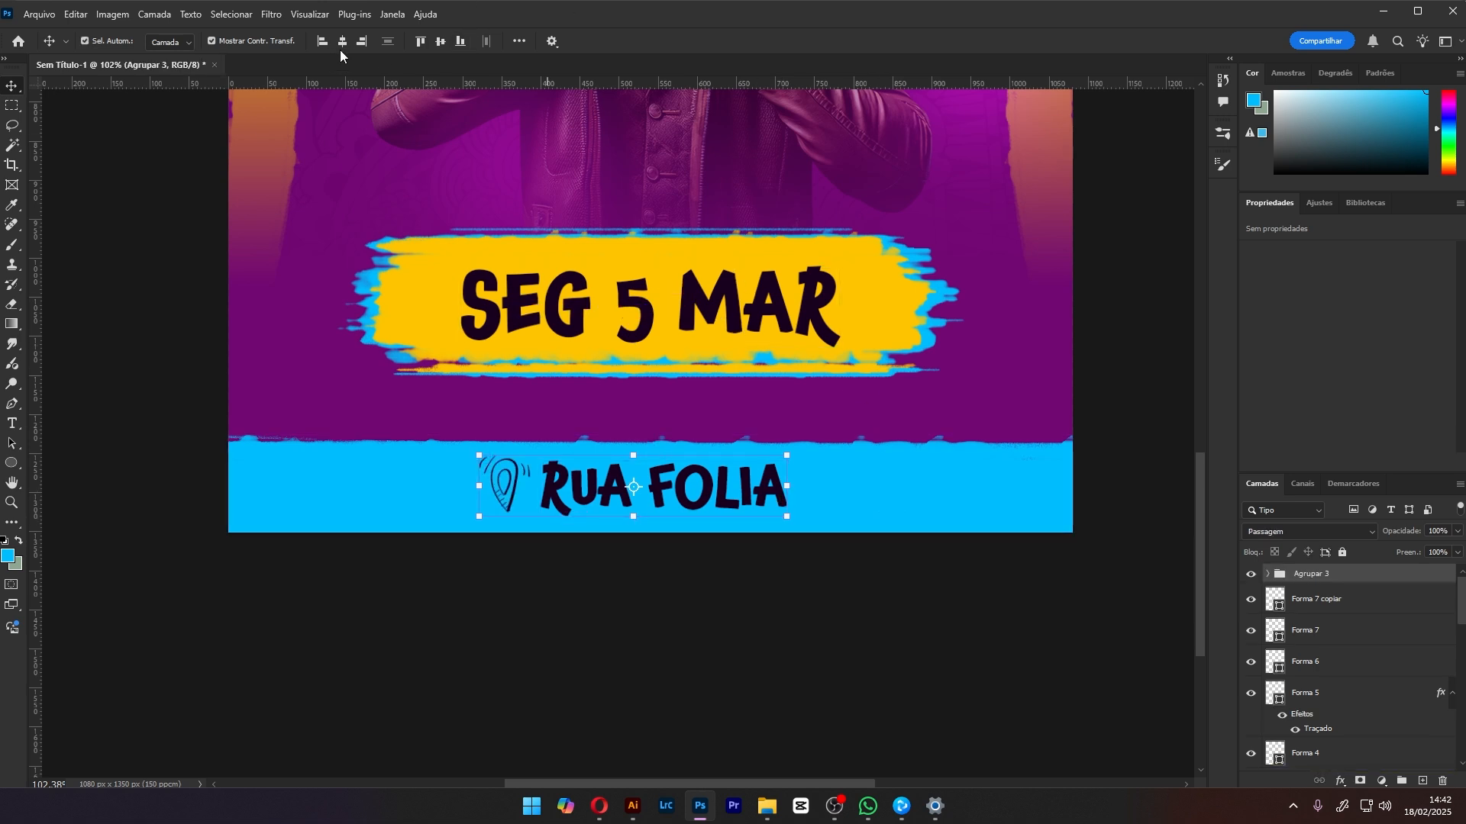
{"action": "left_click", "coordinate": [345, 44]}
{"action": "left_click", "coordinate": [725, 598]}
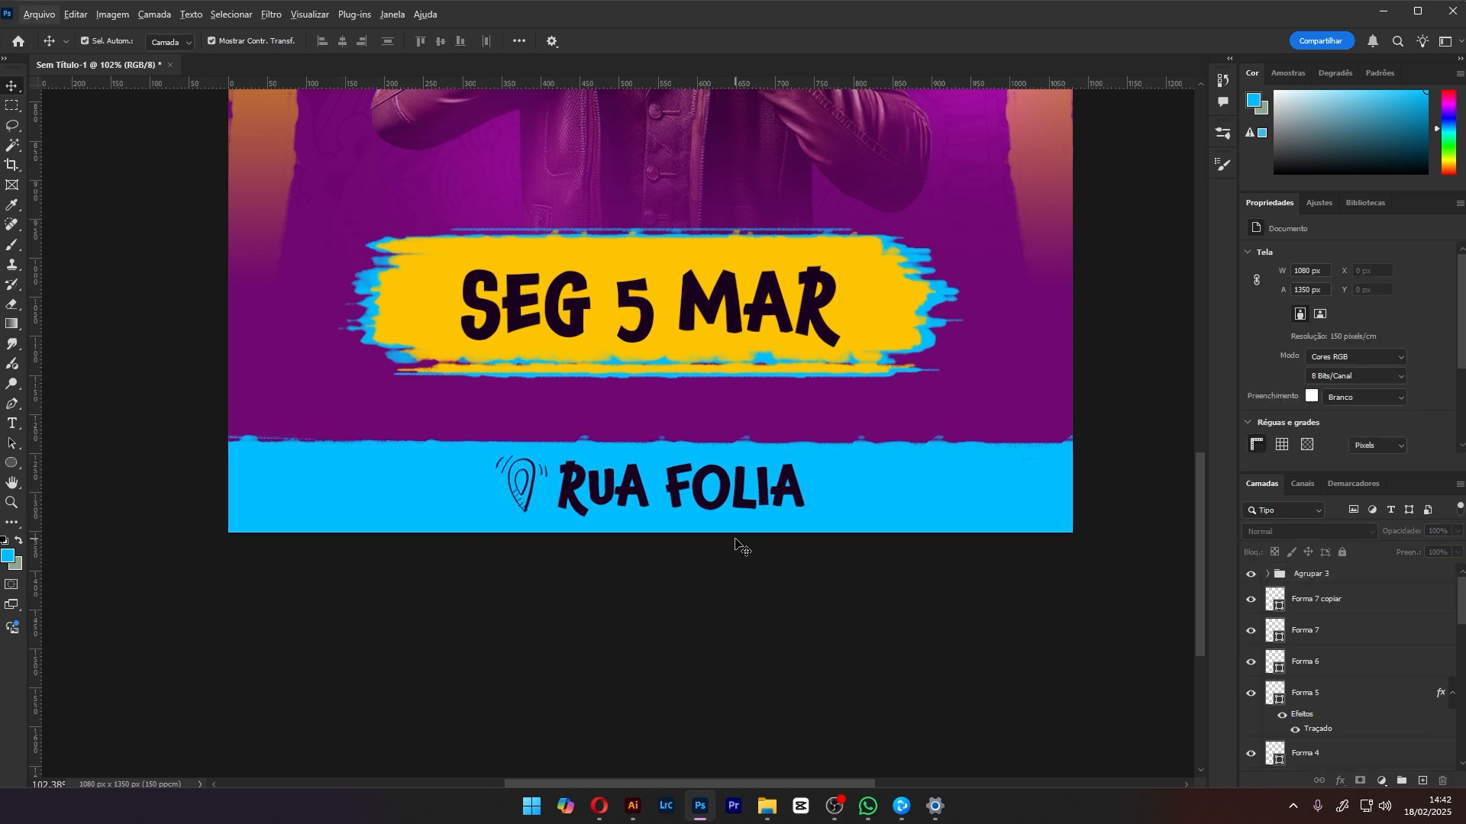
Copy the lightning bolt doodle beside VIBES and place the copy just after MAR on the yellow date banner
{"action": "scroll", "coordinate": [734, 501], "scroll_direction": "down", "scroll_amount": 5}
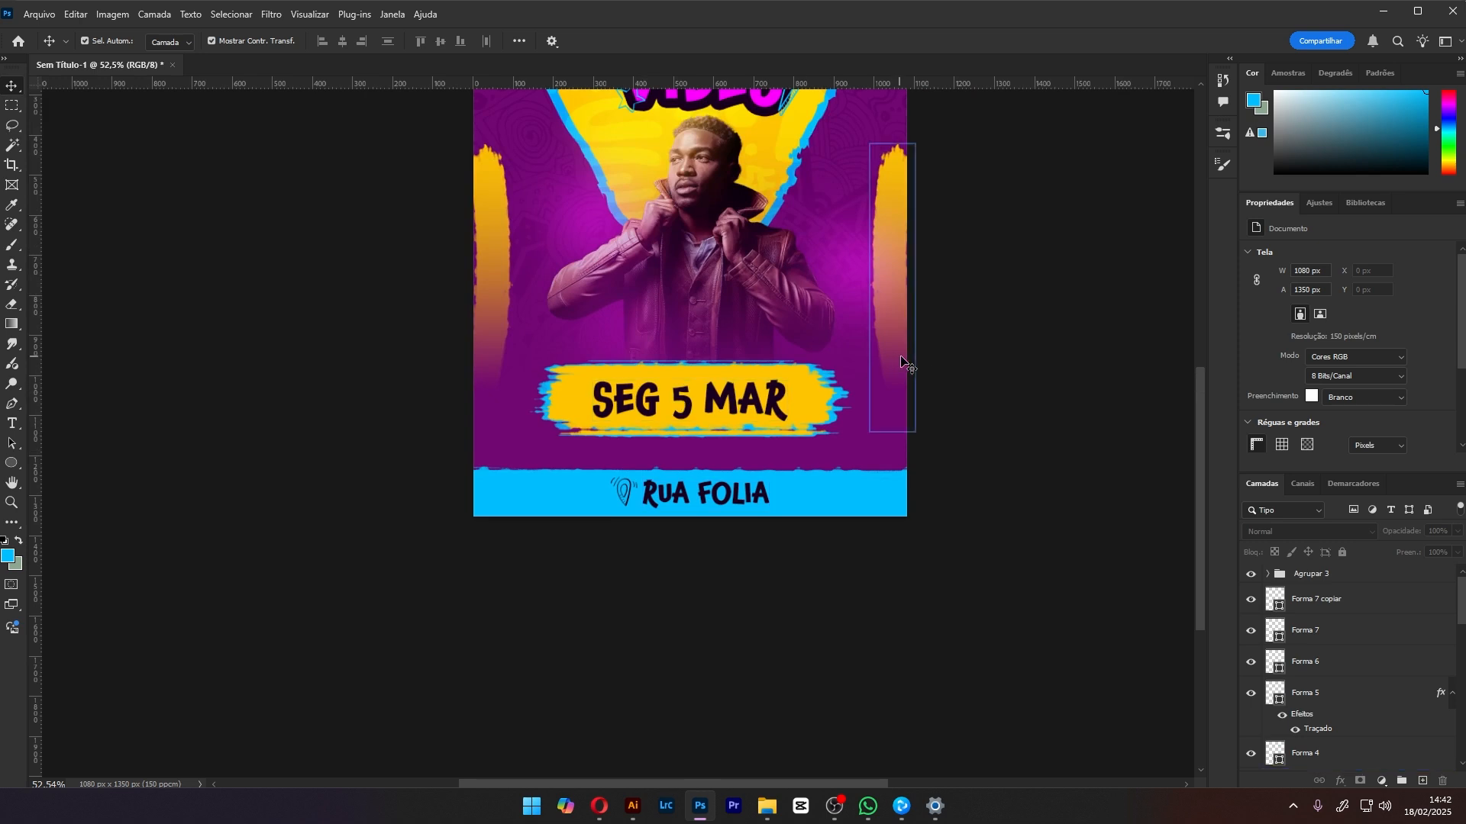
{"action": "scroll", "coordinate": [908, 366], "scroll_direction": "up", "scroll_amount": 1}
{"action": "scroll", "coordinate": [916, 365], "scroll_direction": "up", "scroll_amount": 2}
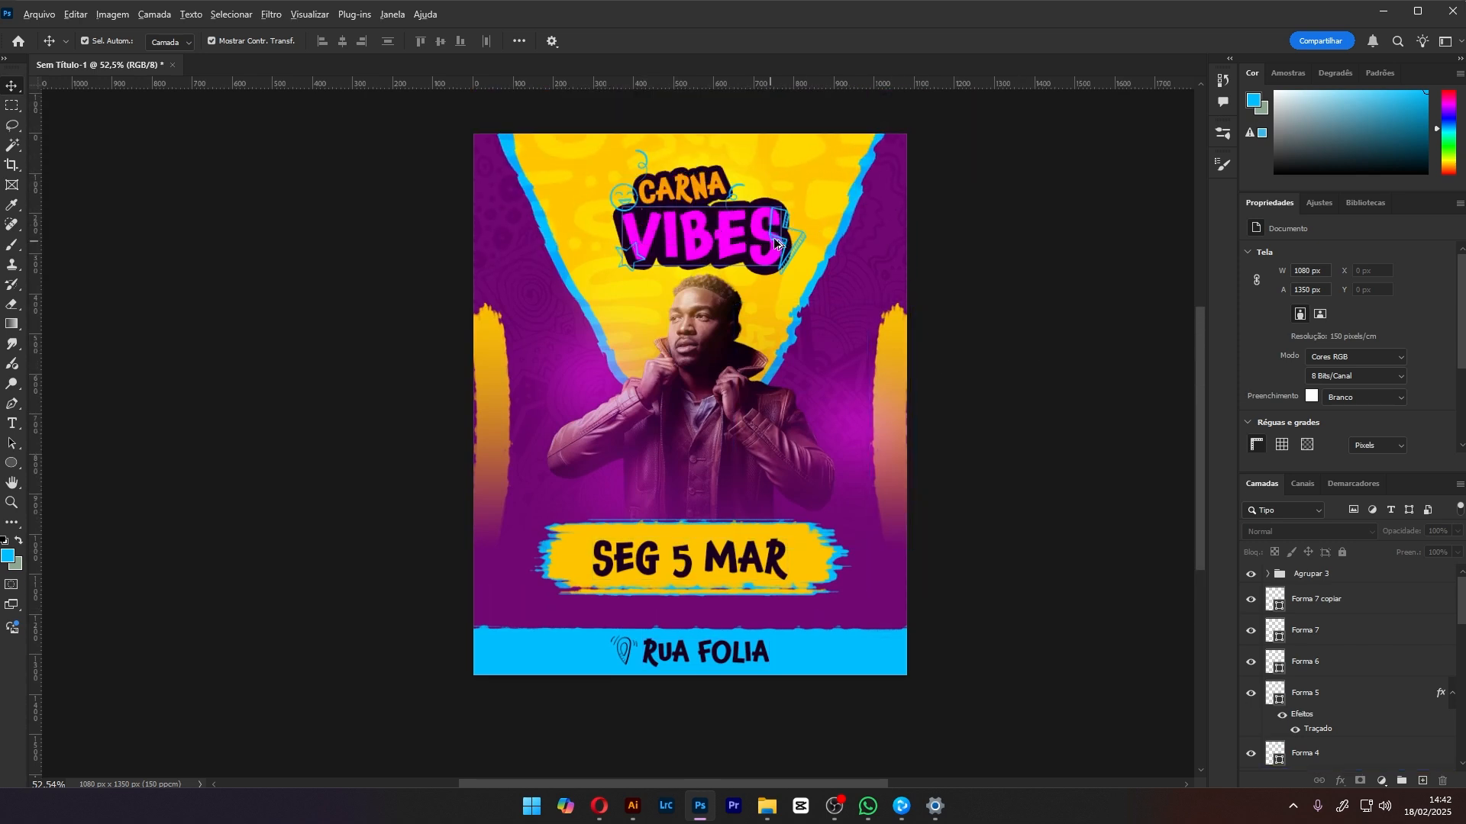
{"action": "scroll", "coordinate": [811, 238], "scroll_direction": "up", "scroll_amount": 2}
{"action": "left_click", "coordinate": [813, 237]}
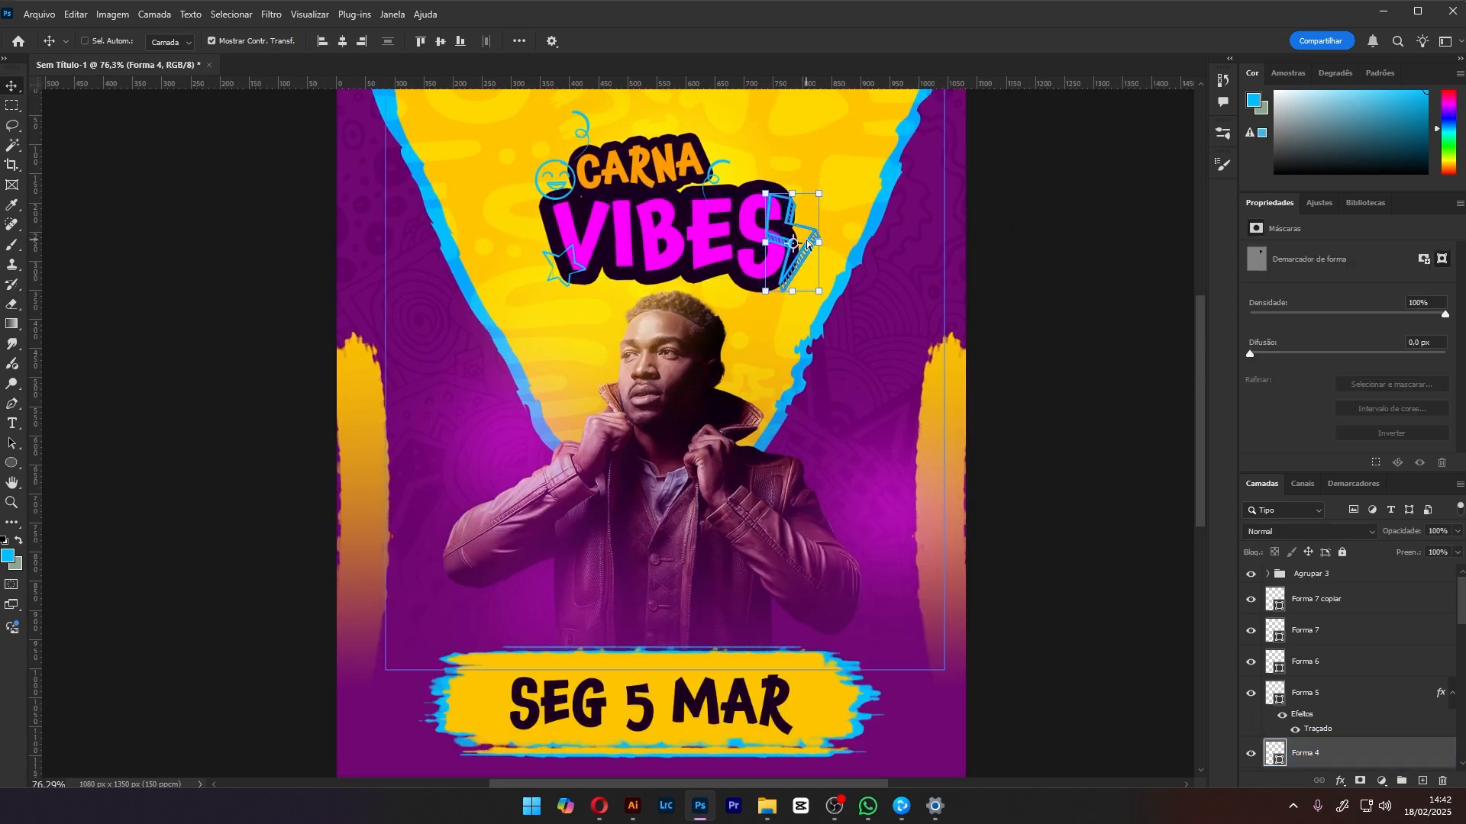
{"action": "scroll", "coordinate": [827, 510], "scroll_direction": "down", "scroll_amount": 3}
{"action": "scroll", "coordinate": [785, 553], "scroll_direction": "up", "scroll_amount": 3}
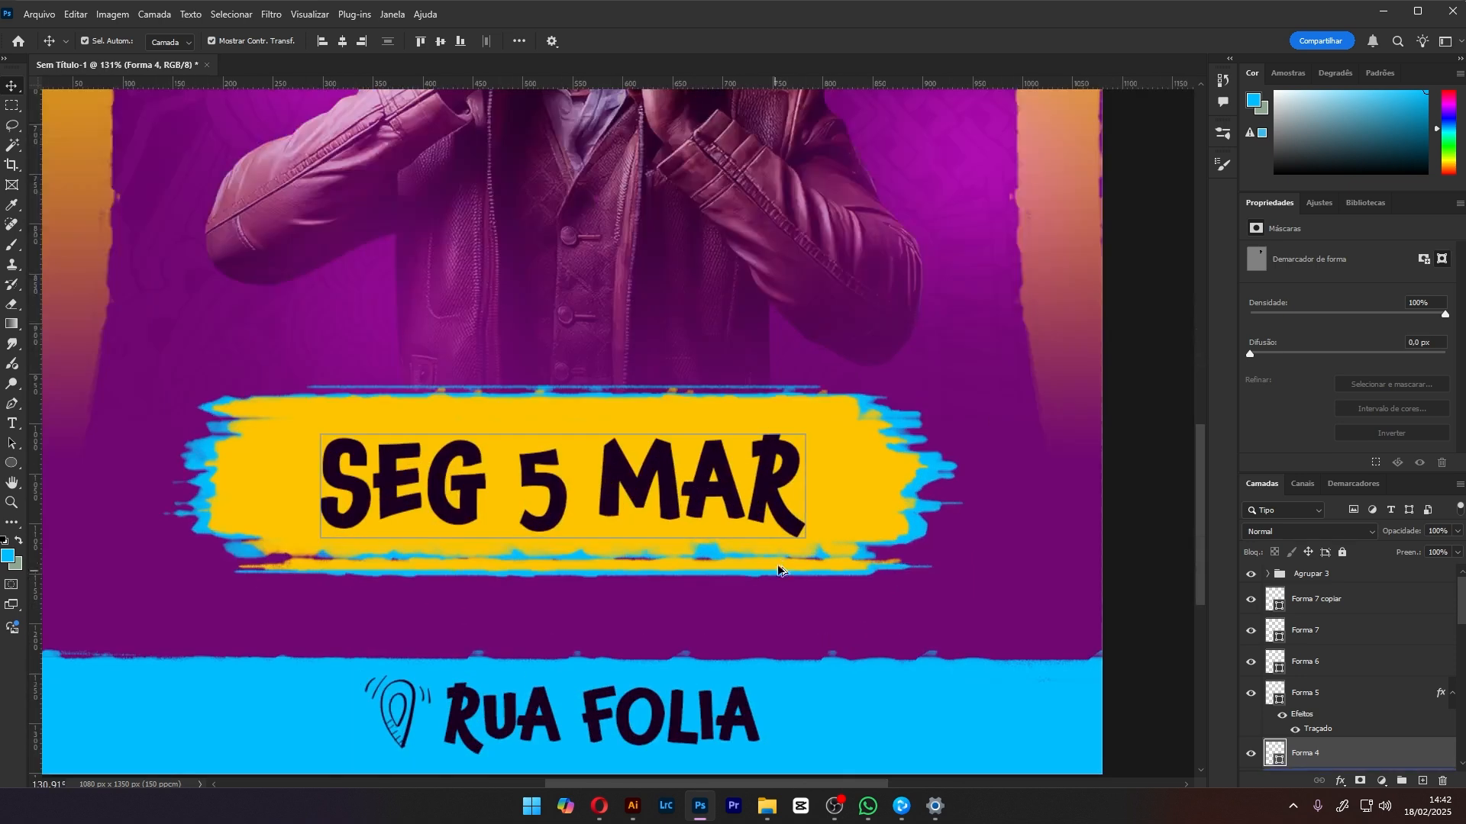
{"action": "key", "text": "ctrl+v"}
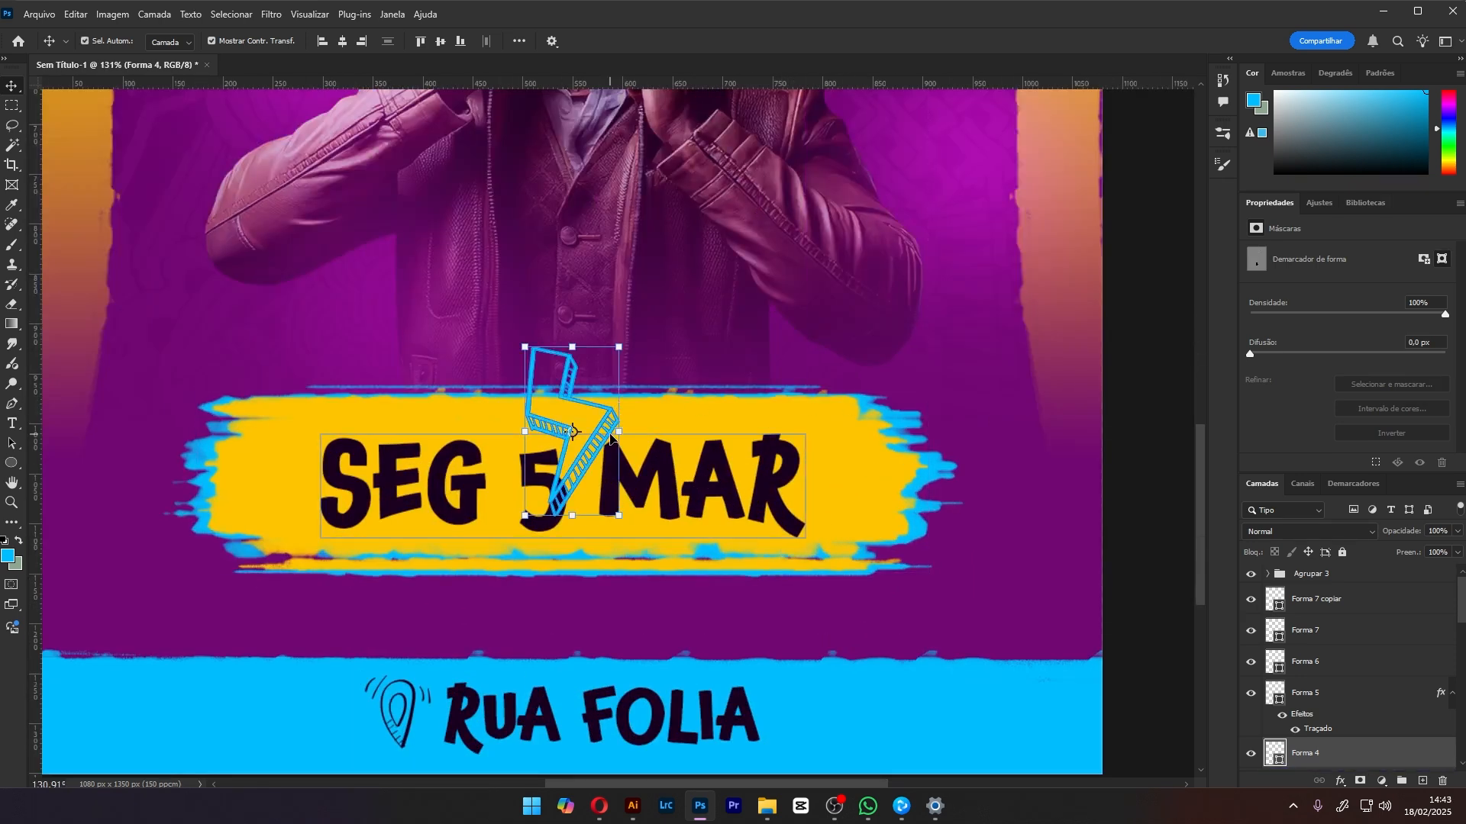
{"action": "left_click_drag", "start_coordinate": [590, 450], "coordinate": [861, 506]}
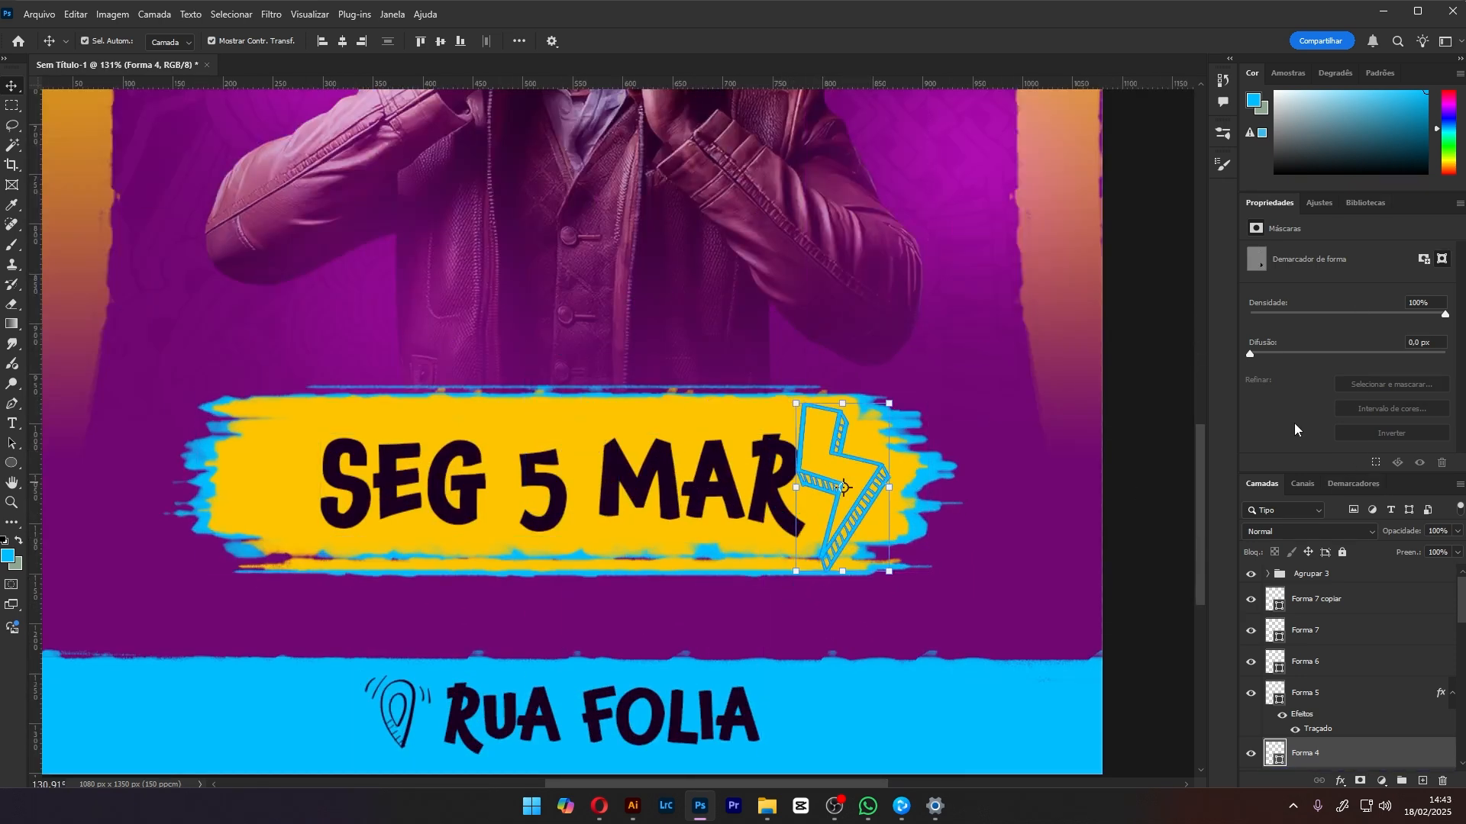
Recolour the date banner's lightning bolt to magenta #fe01dd
{"action": "double_click", "coordinate": [1274, 753]}
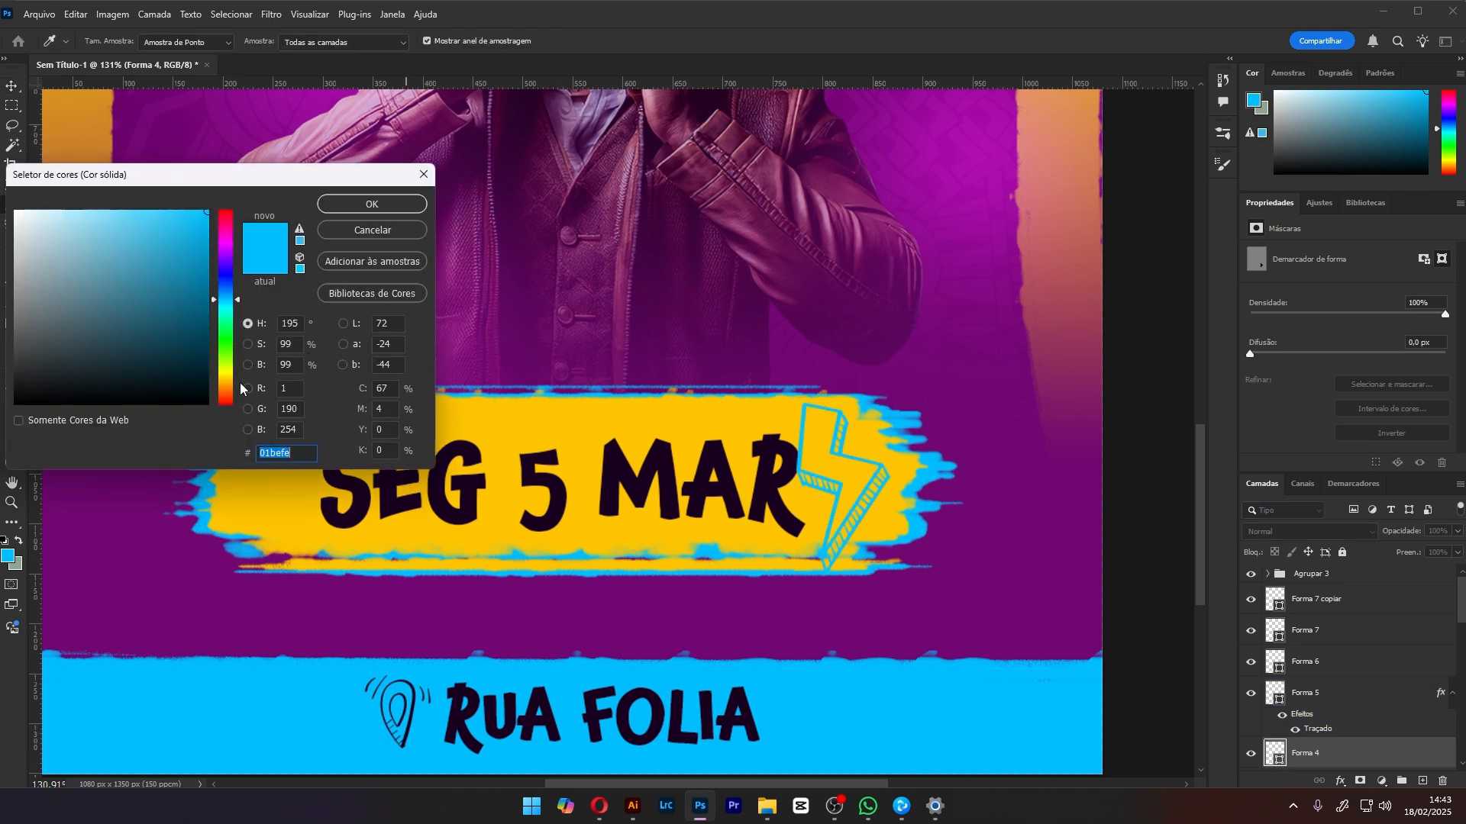
{"action": "left_click", "coordinate": [227, 237]}
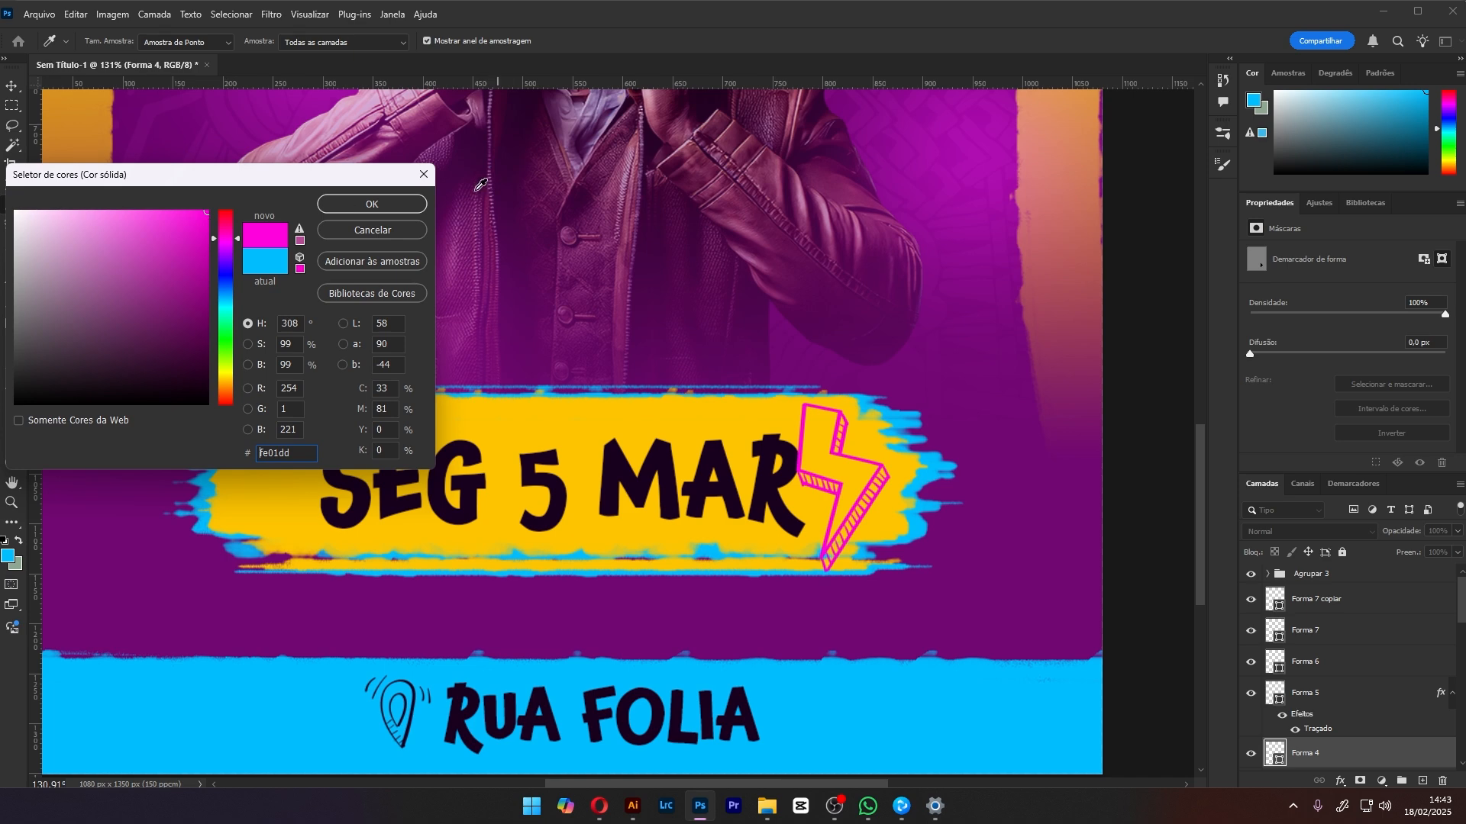
{"action": "left_click", "coordinate": [381, 205]}
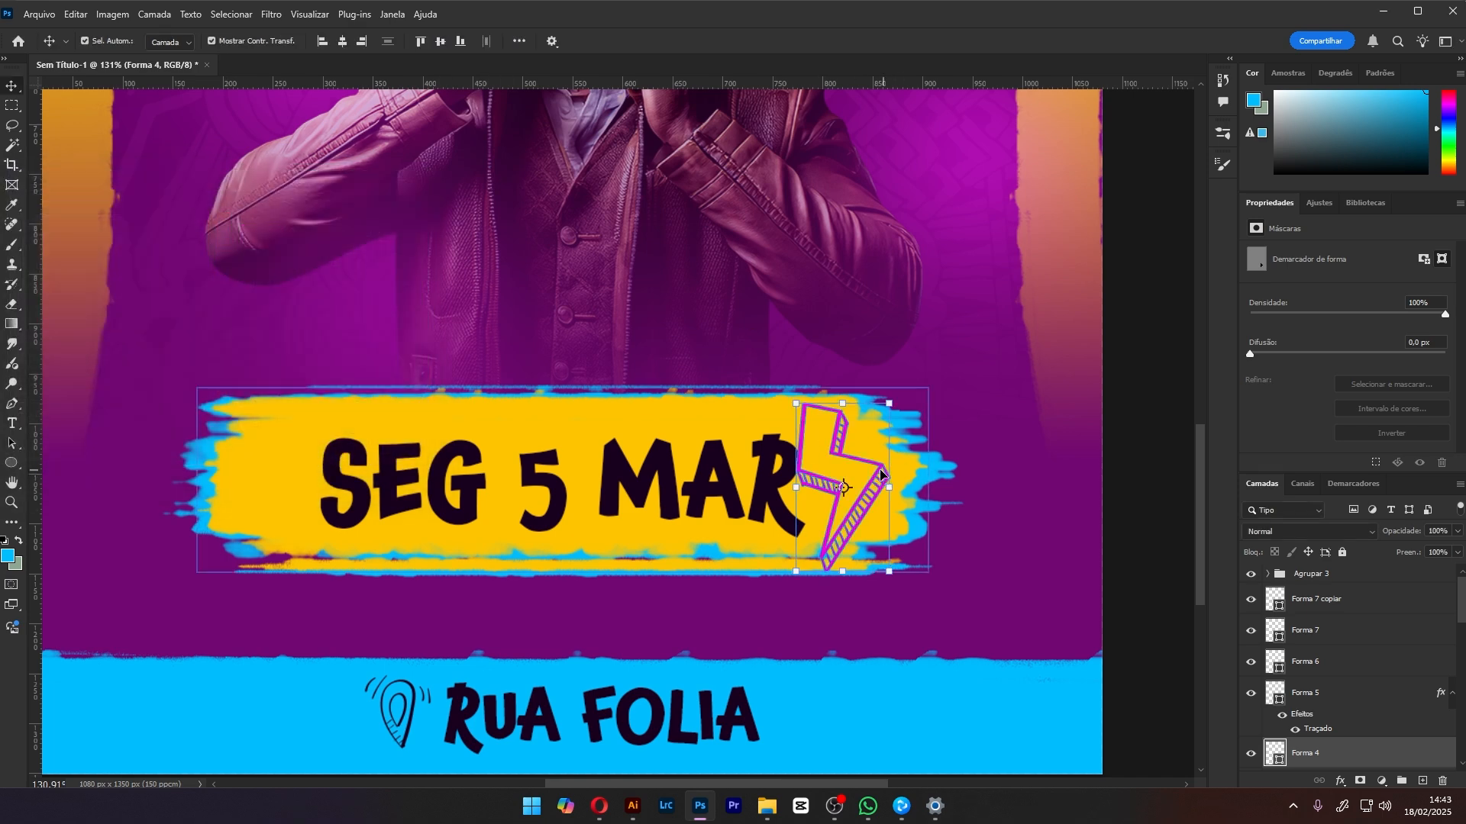
Copy the curl at the end of CARNA and paste it above SEG at the date banner's upper edge
{"action": "scroll", "coordinate": [881, 474], "scroll_direction": "down", "scroll_amount": 5}
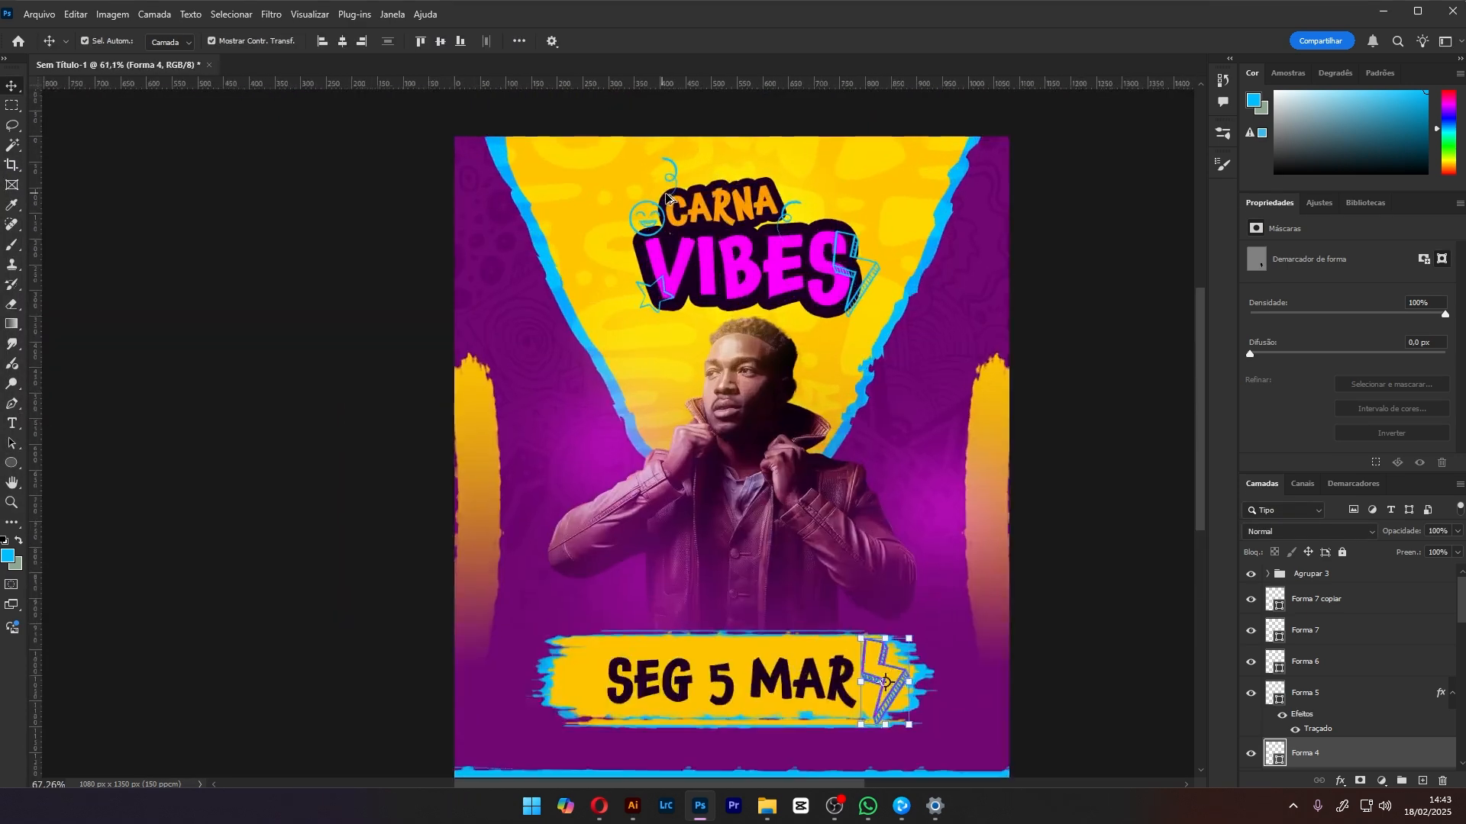
{"action": "scroll", "coordinate": [666, 192], "scroll_direction": "up", "scroll_amount": 5}
{"action": "left_click", "coordinate": [650, 179]}
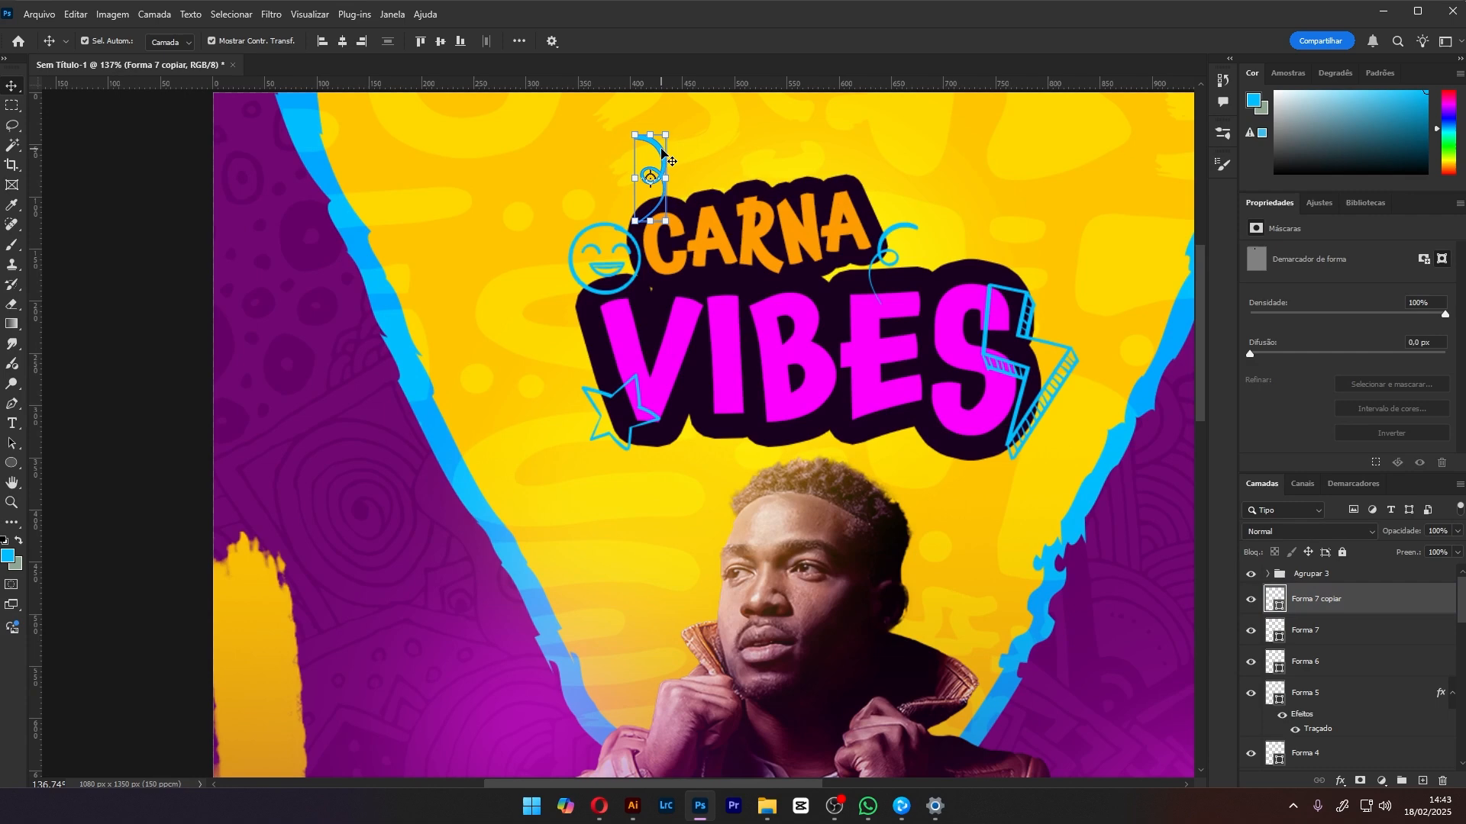
{"action": "left_click", "coordinate": [896, 217]}
{"action": "scroll", "coordinate": [866, 371], "scroll_direction": "down", "scroll_amount": 2}
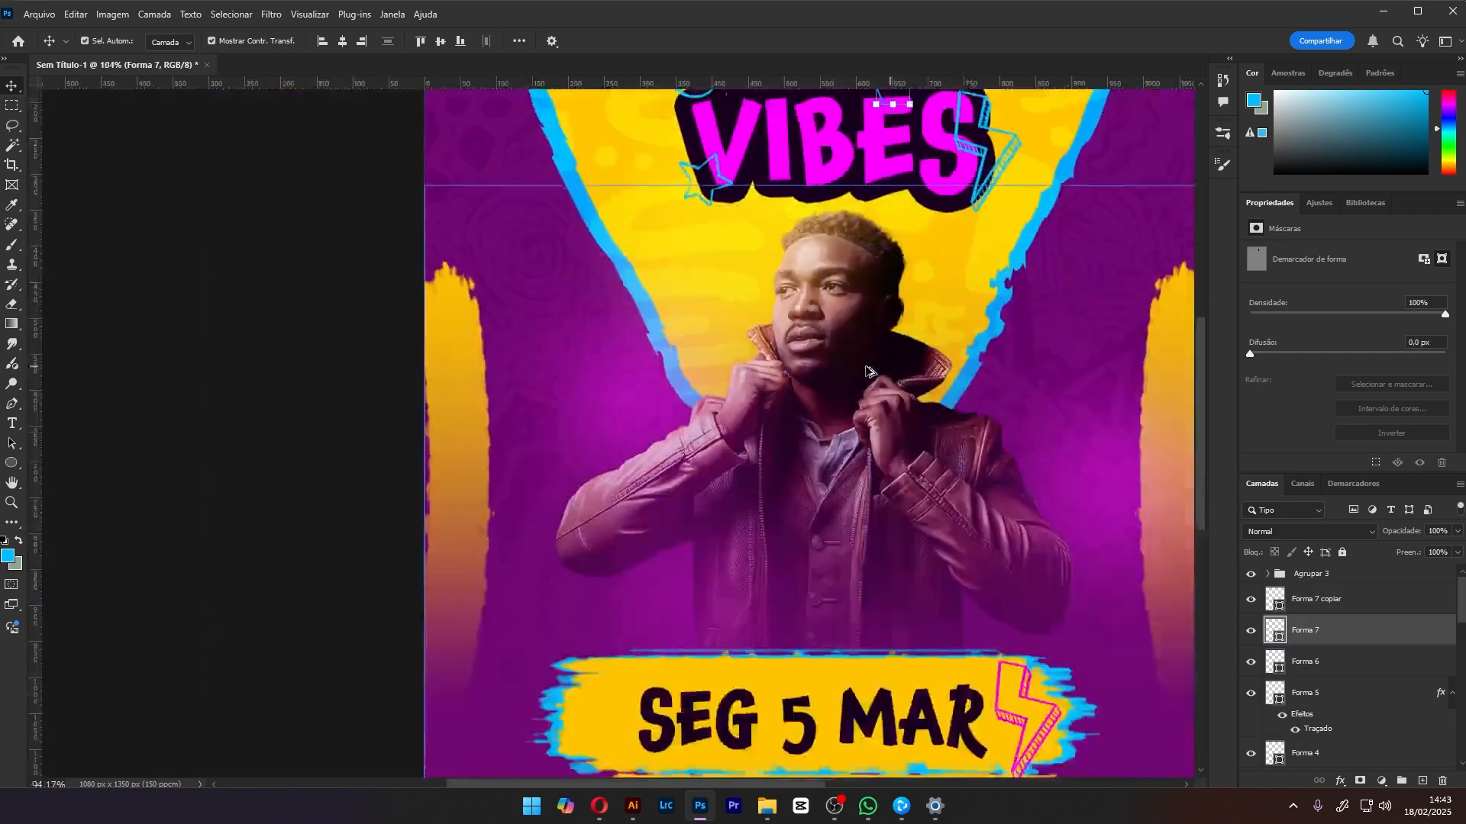
{"action": "scroll", "coordinate": [801, 596], "scroll_direction": "up", "scroll_amount": 5}
{"action": "key", "text": "ctrl+v"}
{"action": "scroll", "coordinate": [351, 465], "scroll_direction": "down", "scroll_amount": 4}
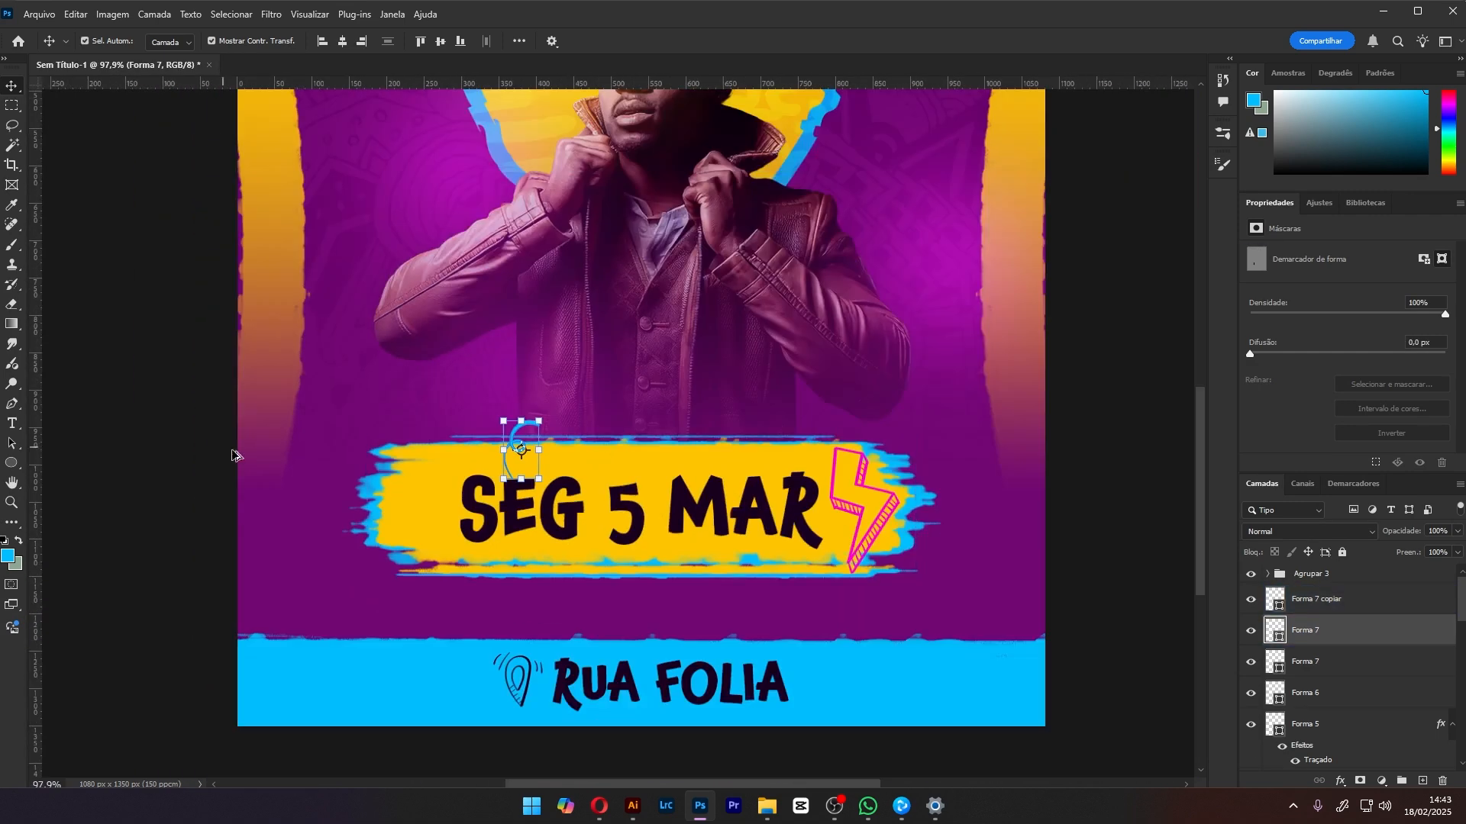
Recolour the curl above SEG to the lightning bolt's magenta, #fe01dd
{"action": "double_click", "coordinate": [1277, 634]}
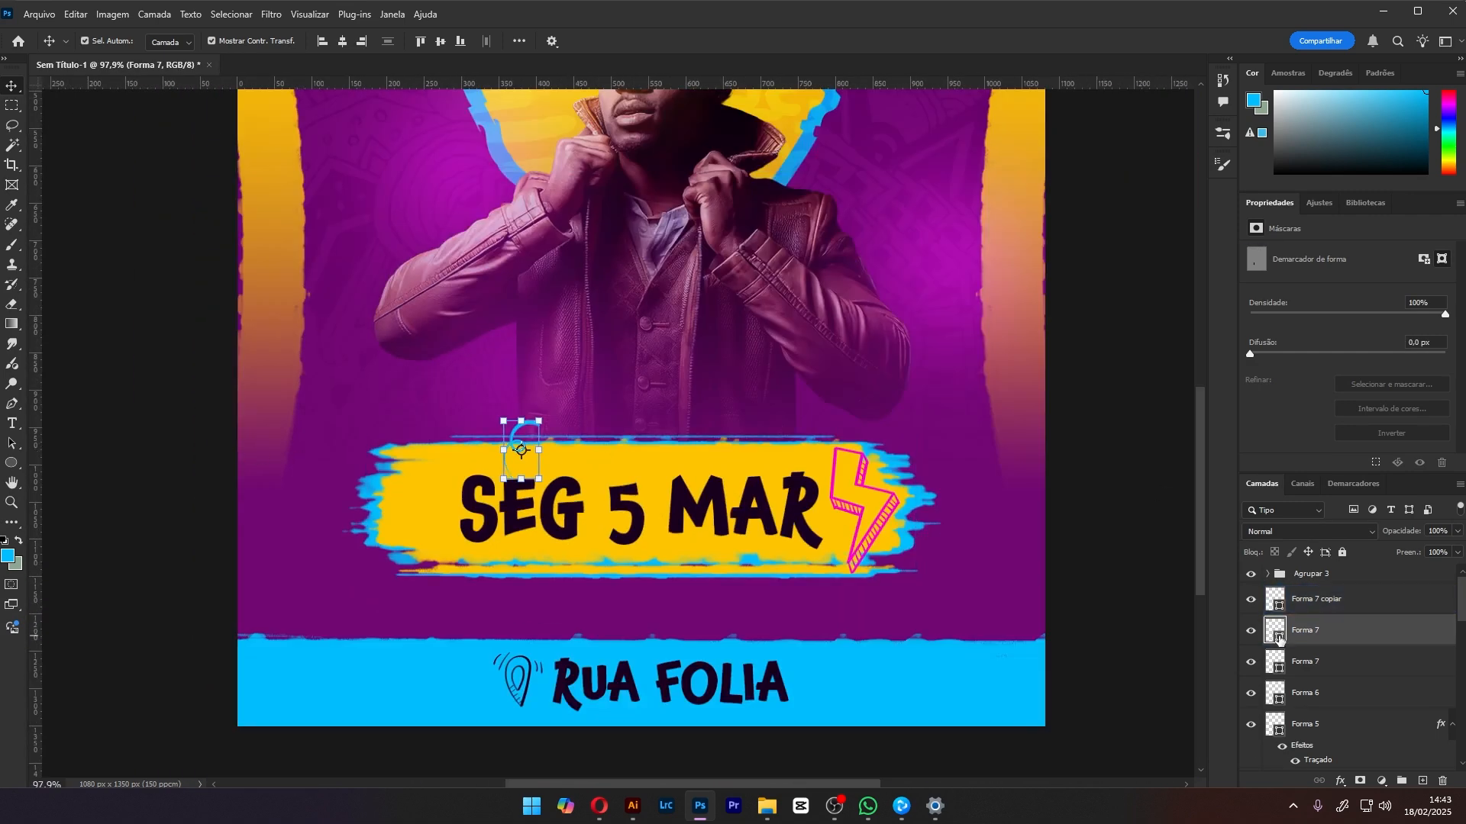
{"action": "left_click", "coordinate": [861, 522]}
{"action": "left_click", "coordinate": [346, 209]}
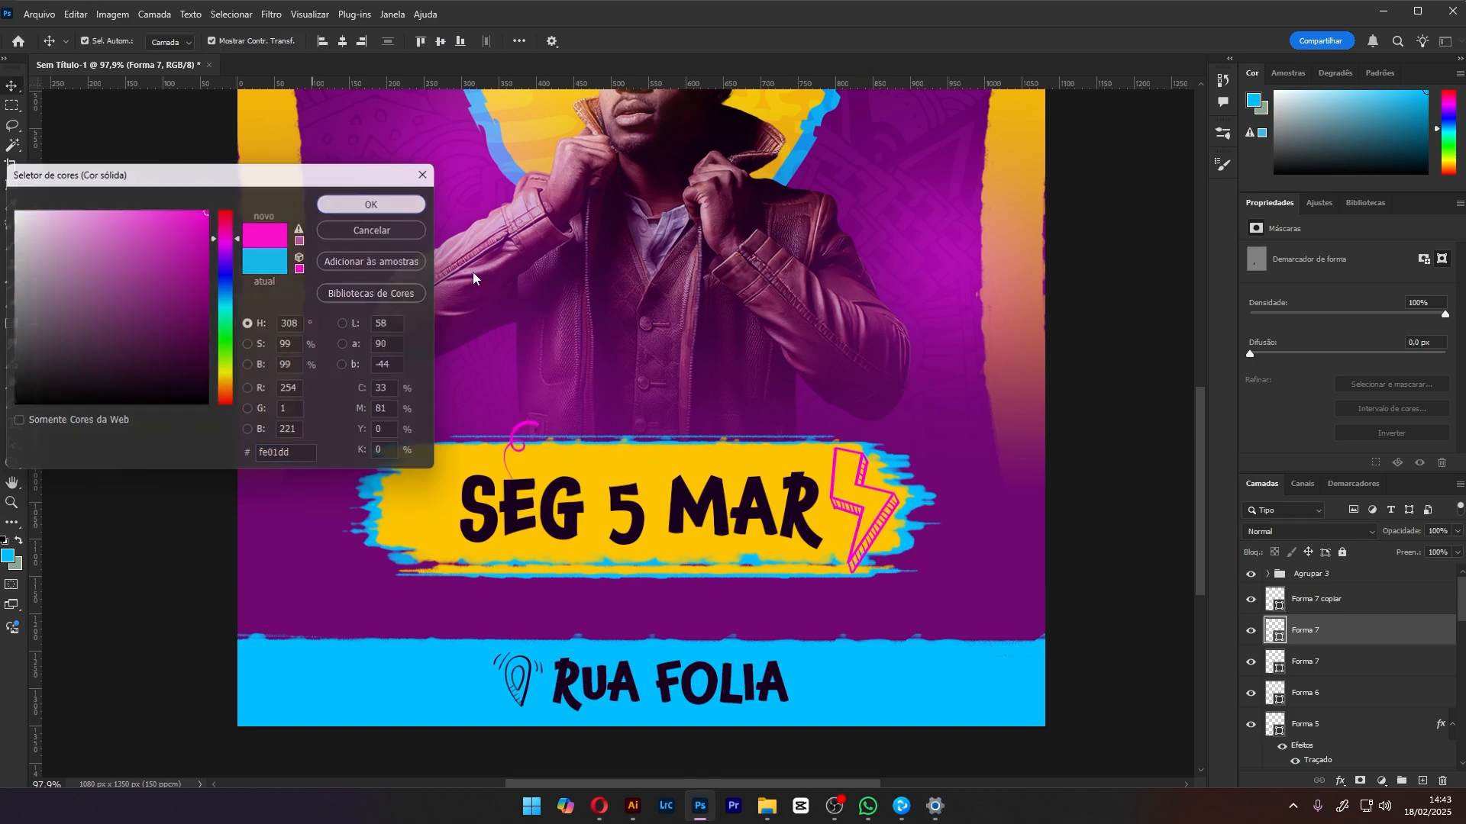
{"action": "key", "text": "v"}
{"action": "scroll", "coordinate": [423, 412], "scroll_direction": "up", "scroll_amount": 2}
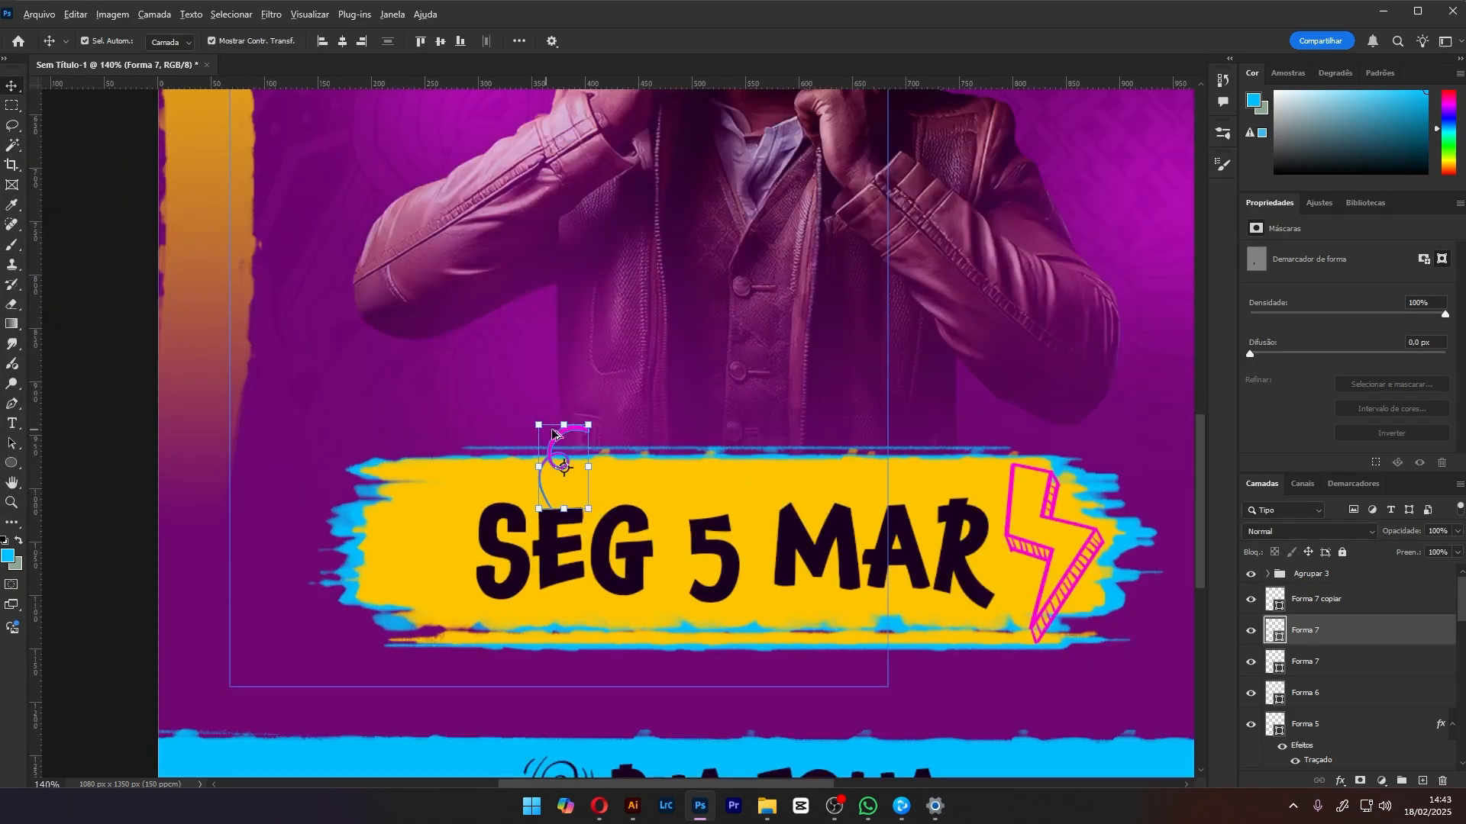
Enlarge the magenta curl proportionally to about 198% and move it to the date banner's upper-left area, just before SEG
{"action": "left_click_drag", "start_coordinate": [587, 425], "coordinate": [613, 384]}
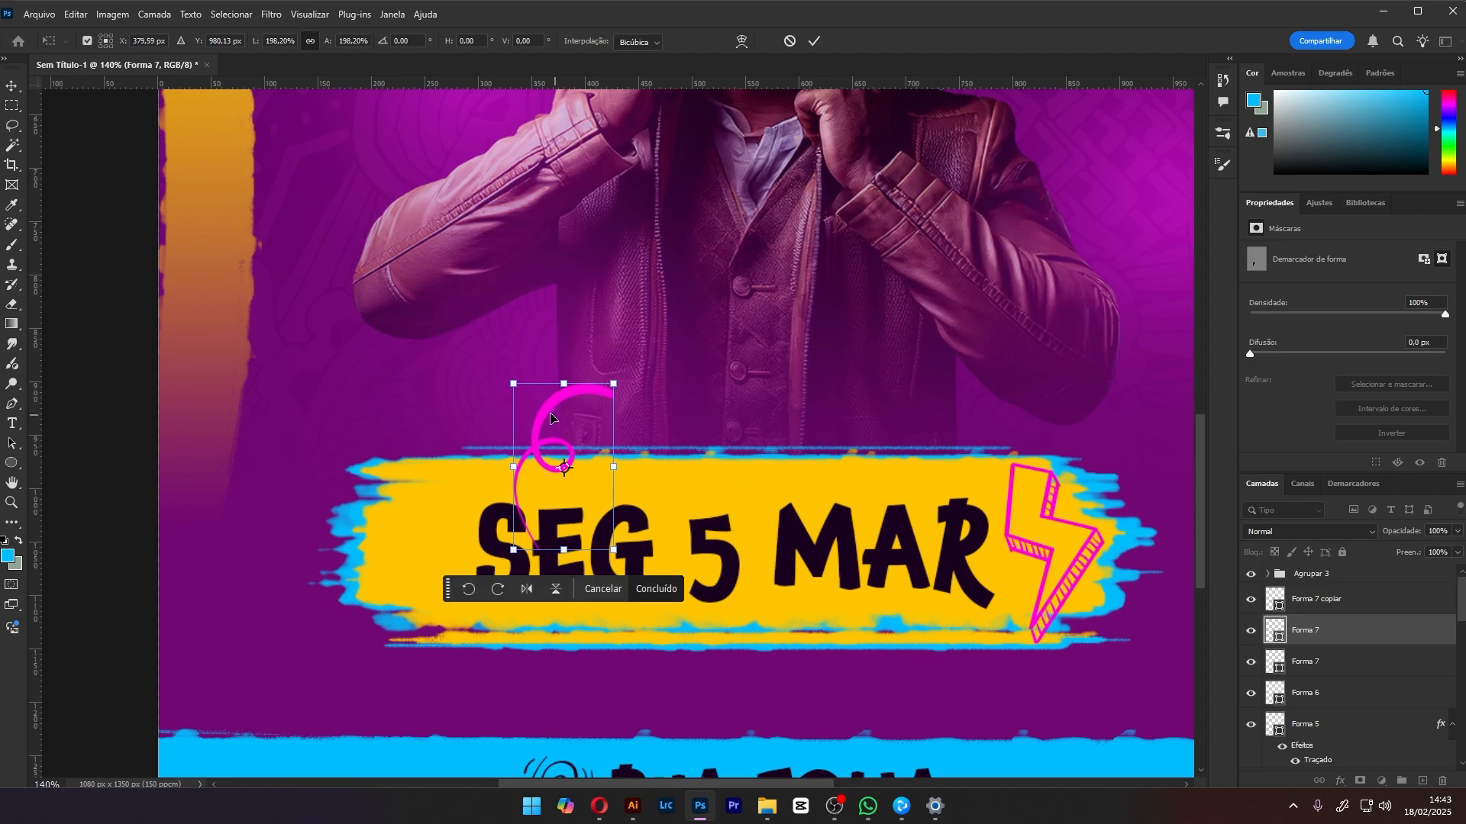
{"action": "left_click_drag", "start_coordinate": [538, 414], "coordinate": [449, 432]}
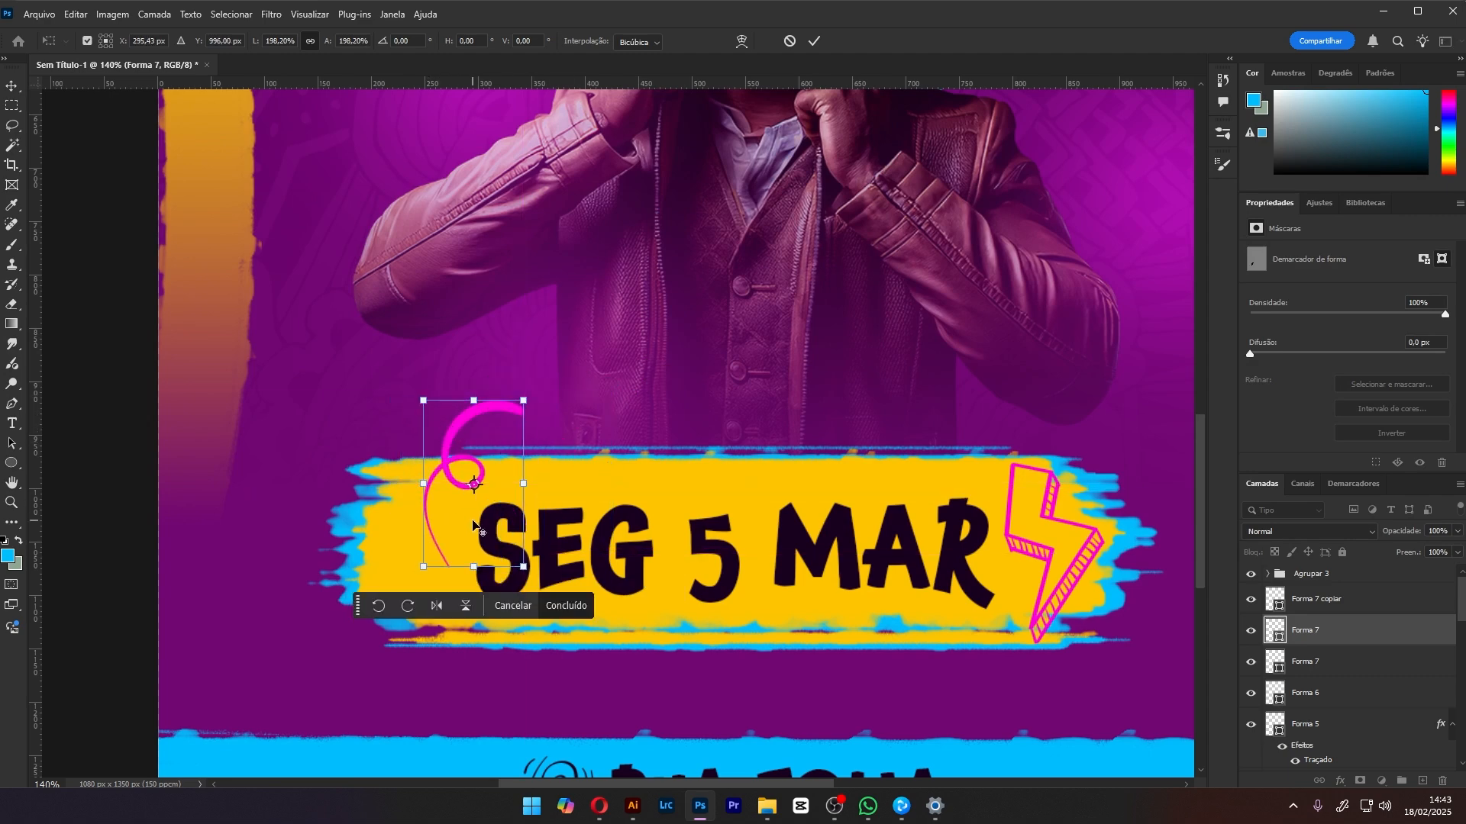
{"action": "scroll", "coordinate": [475, 526], "scroll_direction": "down", "scroll_amount": 6}
{"action": "left_click", "coordinate": [921, 578]}
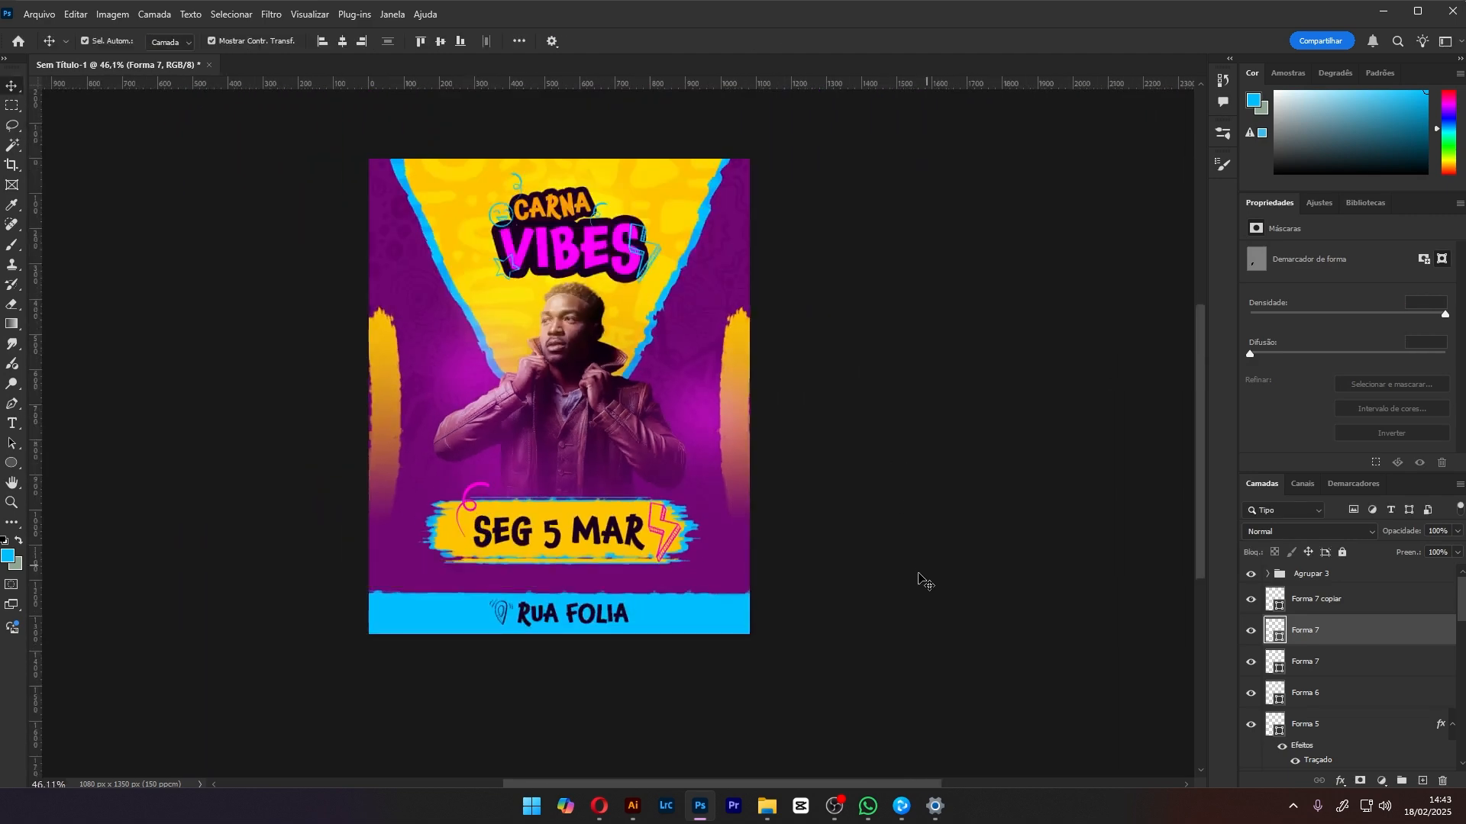
{"action": "scroll", "coordinate": [640, 616], "scroll_direction": "up", "scroll_amount": 4}
{"action": "scroll", "coordinate": [596, 632], "scroll_direction": "down", "scroll_amount": 6}
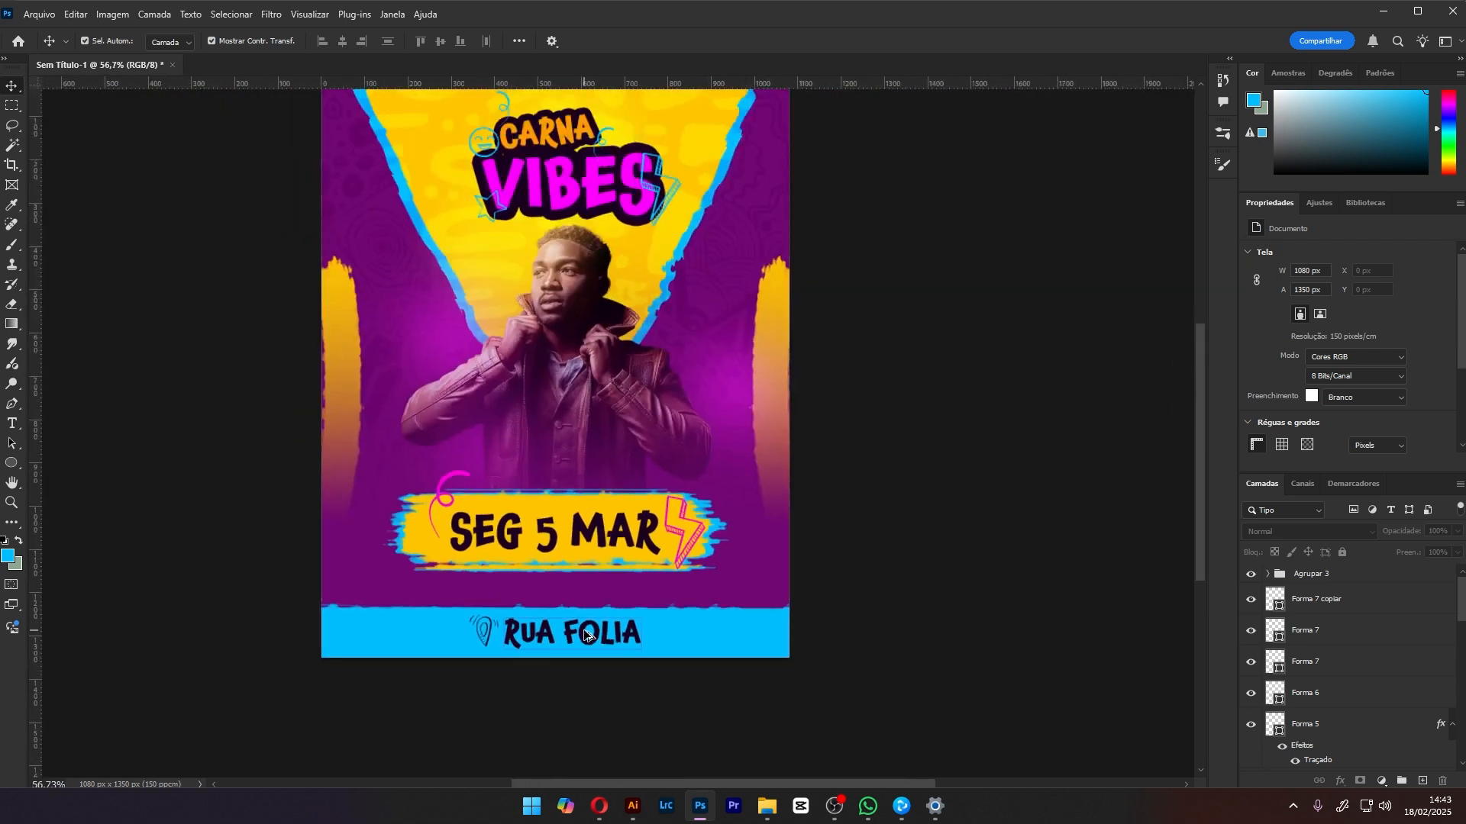
{"action": "scroll", "coordinate": [585, 633], "scroll_direction": "up", "scroll_amount": 3}
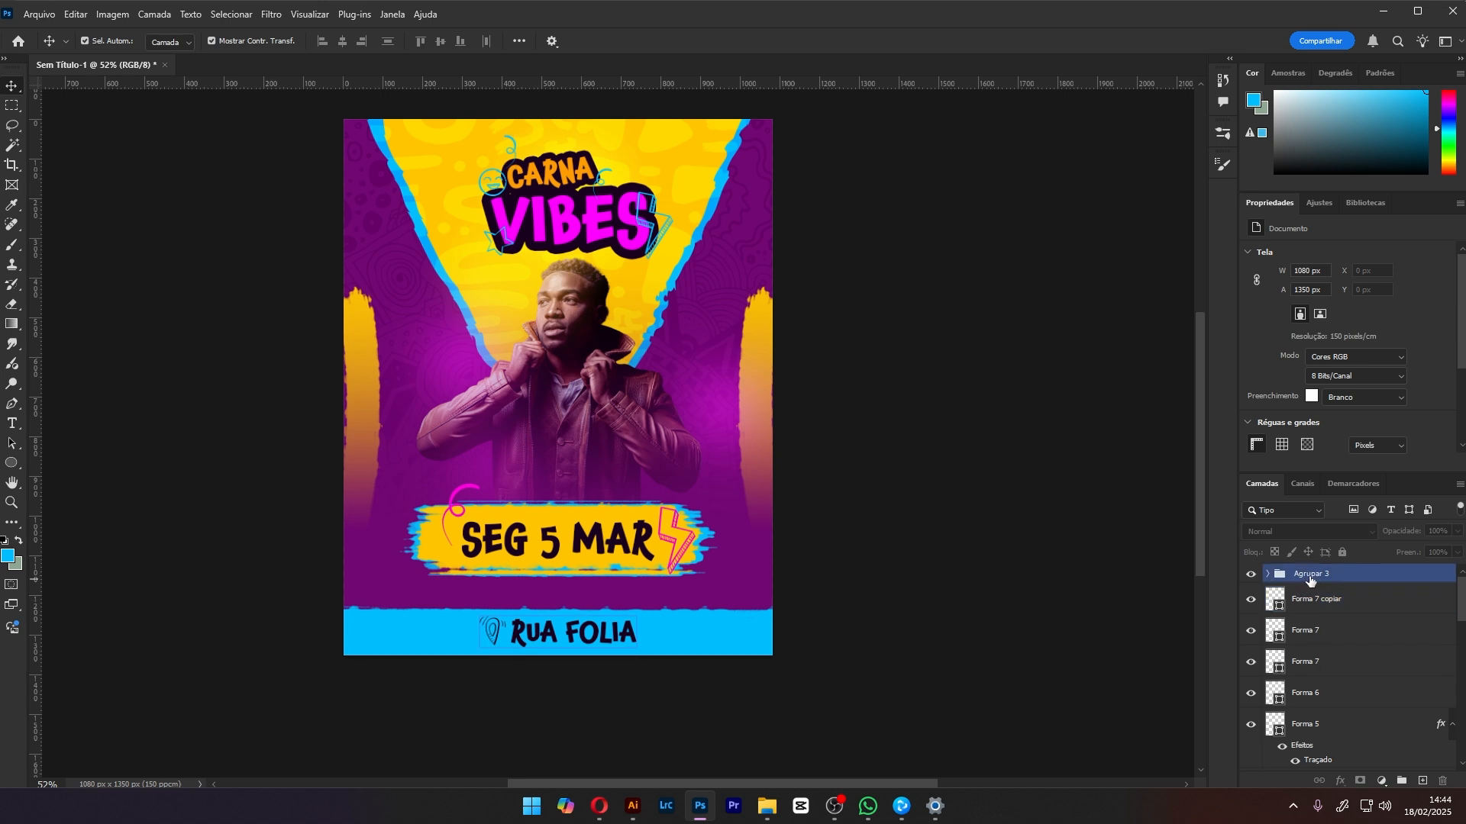
{"action": "key", "text": "ctrl+0"}
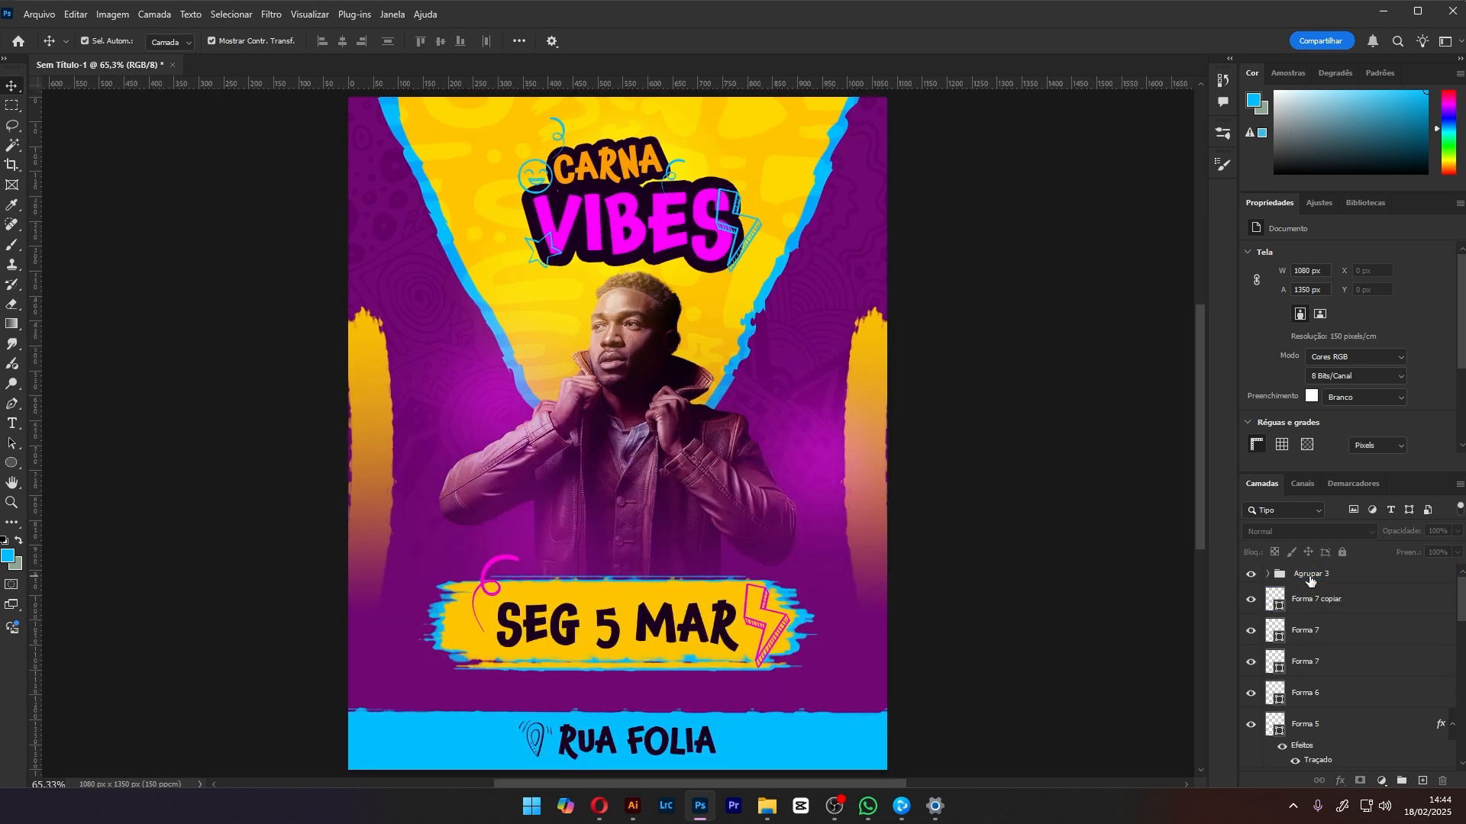
{"action": "left_click", "coordinate": [1440, 667]}
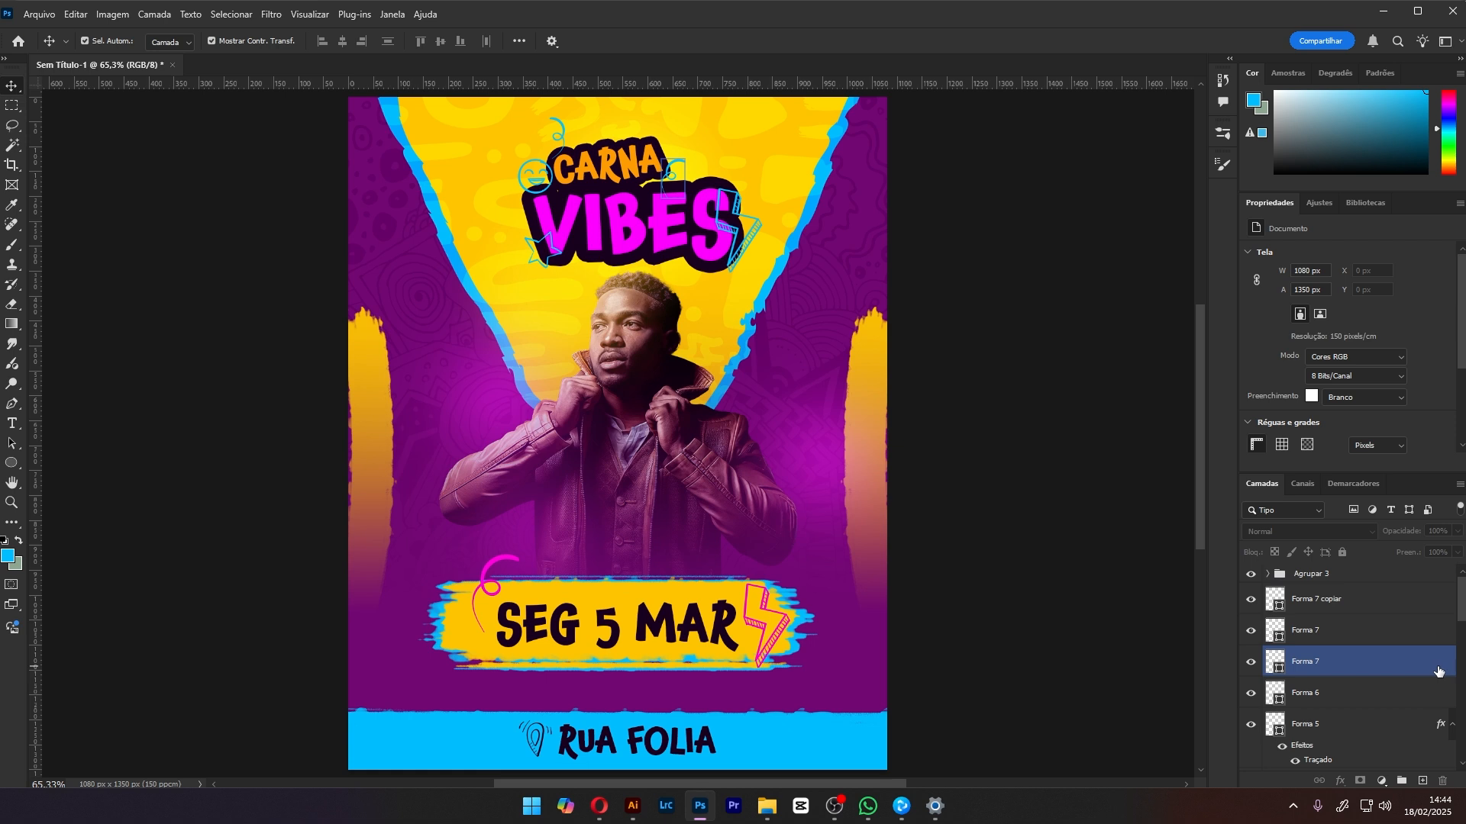
{"action": "left_click", "coordinate": [1359, 630]}
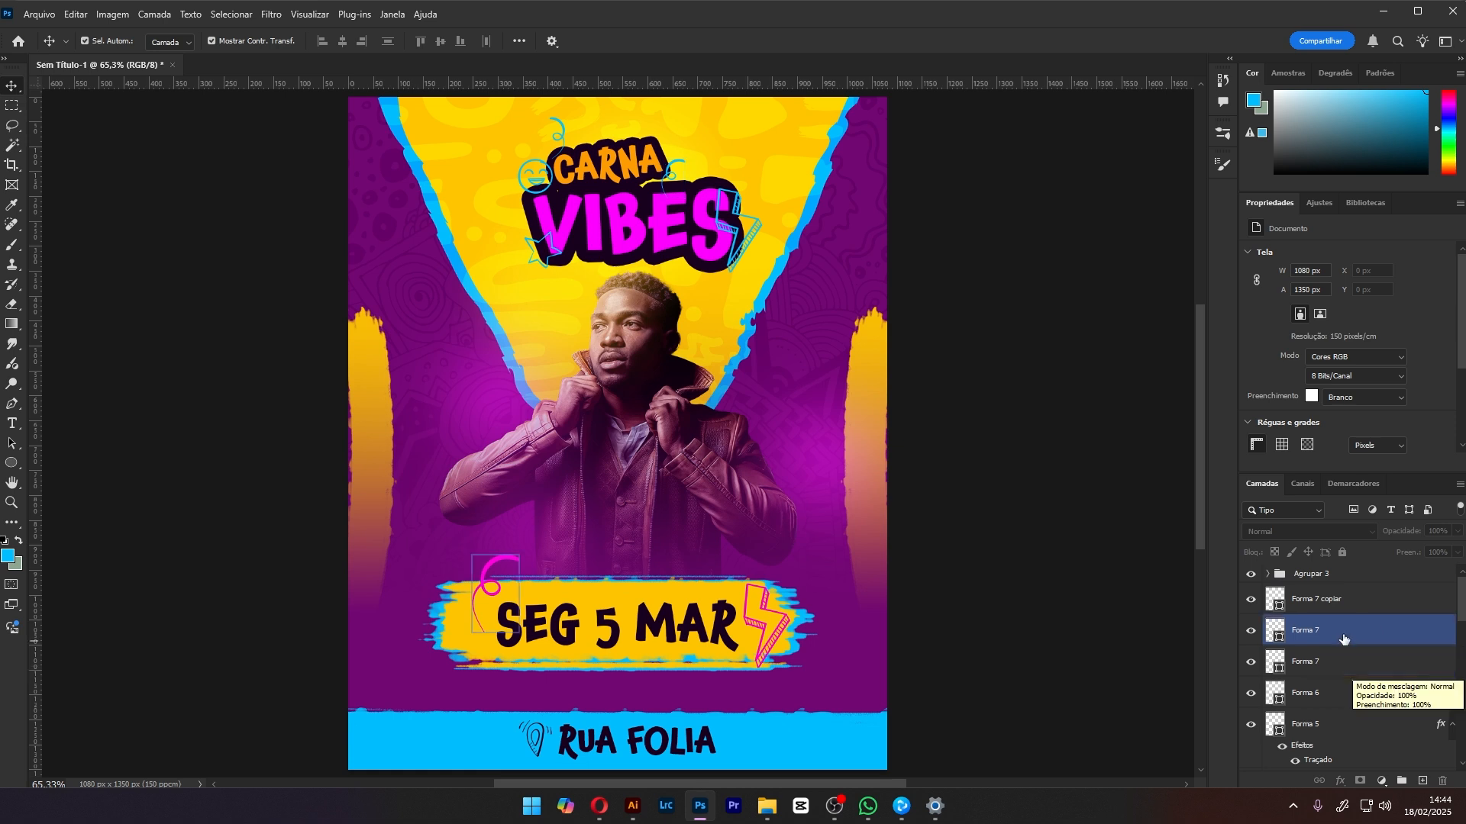
{"action": "left_click", "coordinate": [1357, 600]}
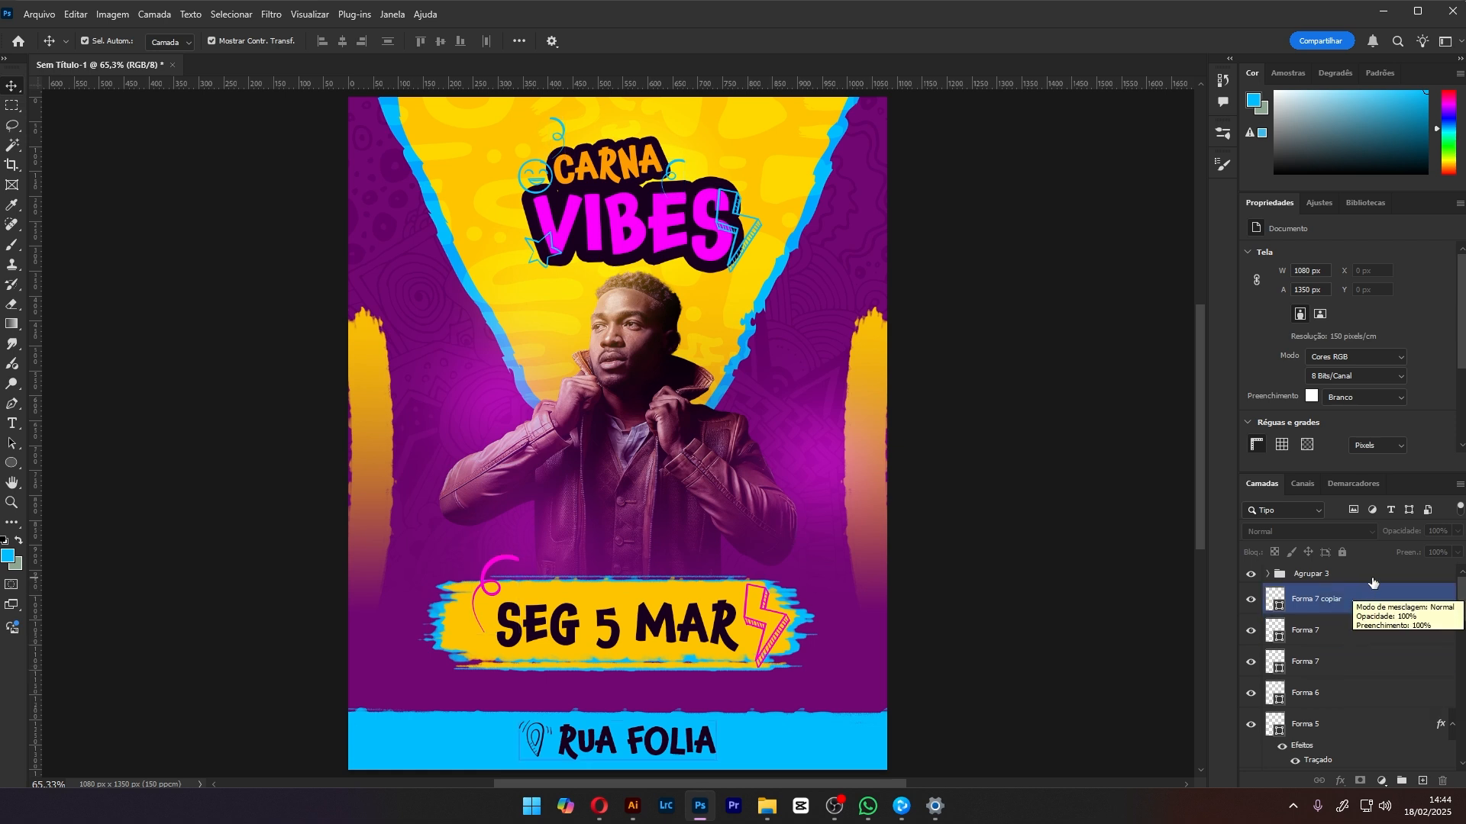
{"action": "left_click", "coordinate": [1371, 581]}
Add a Color Balance adjustment layer above all layers and shift its midtones slightly toward magenta and to +5 blue
{"action": "left_click", "coordinate": [1381, 782]}
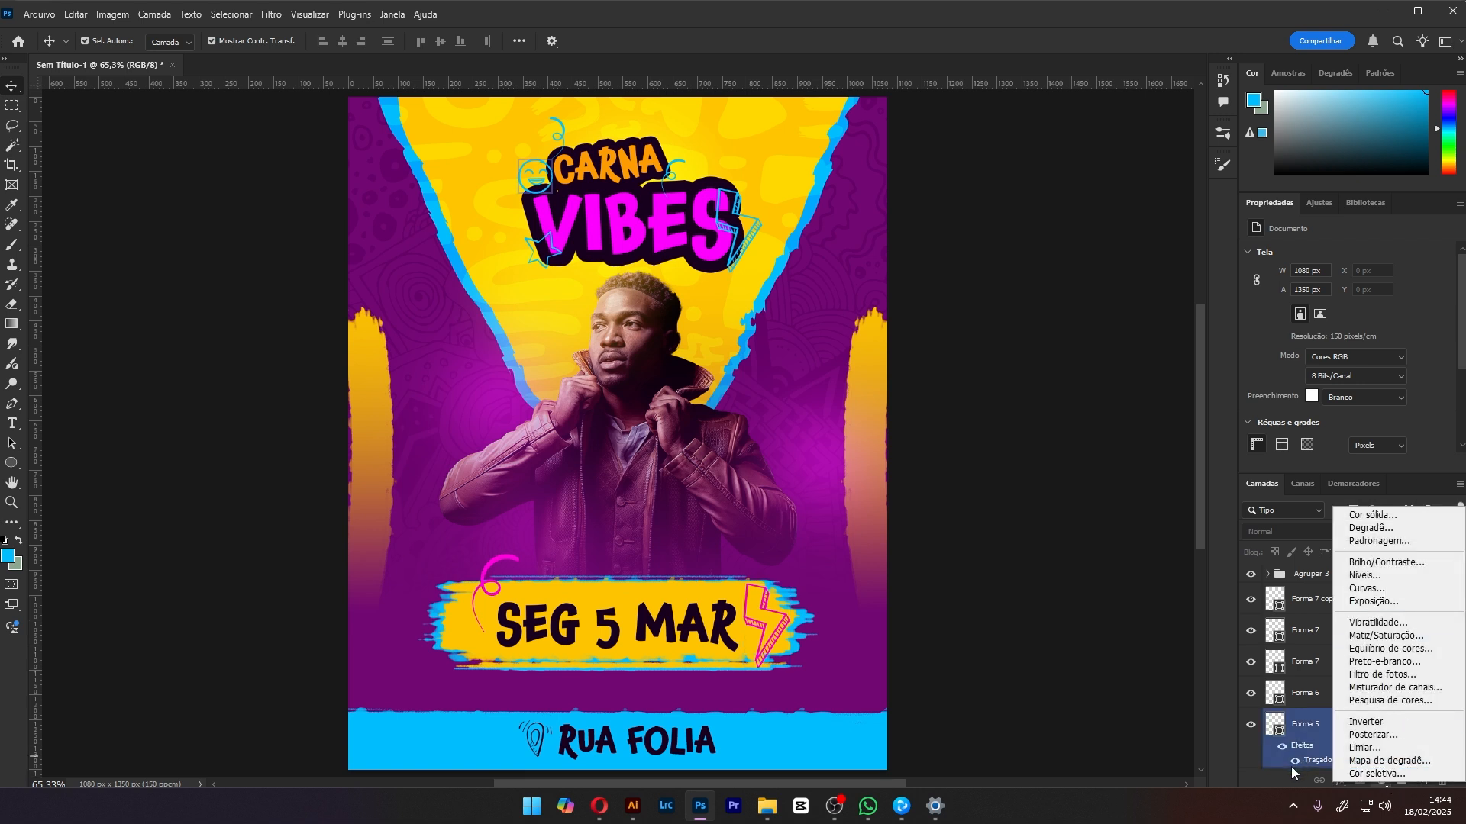
{"action": "left_click", "coordinate": [1250, 780]}
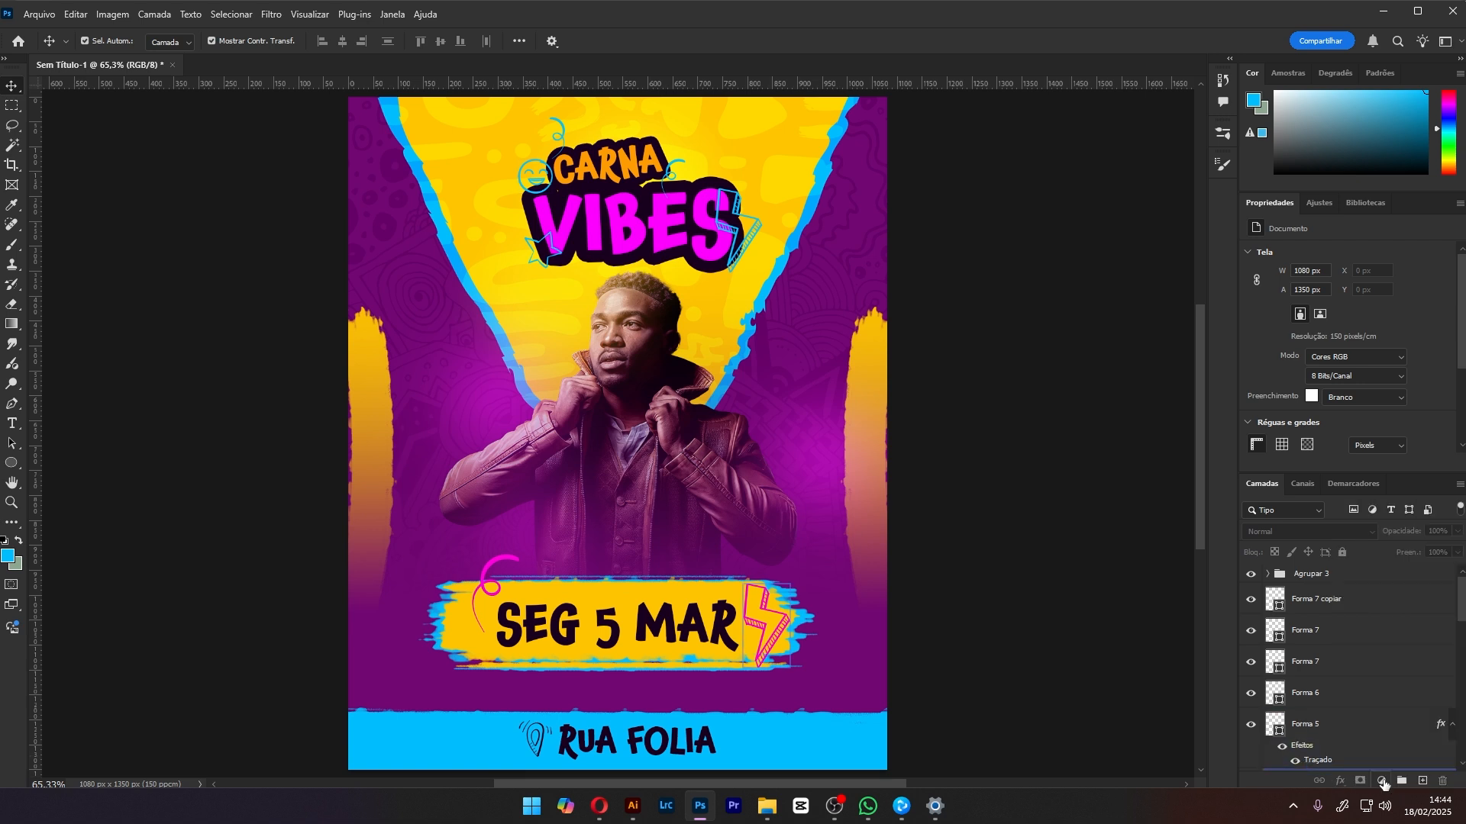
{"action": "left_click", "coordinate": [1382, 781]}
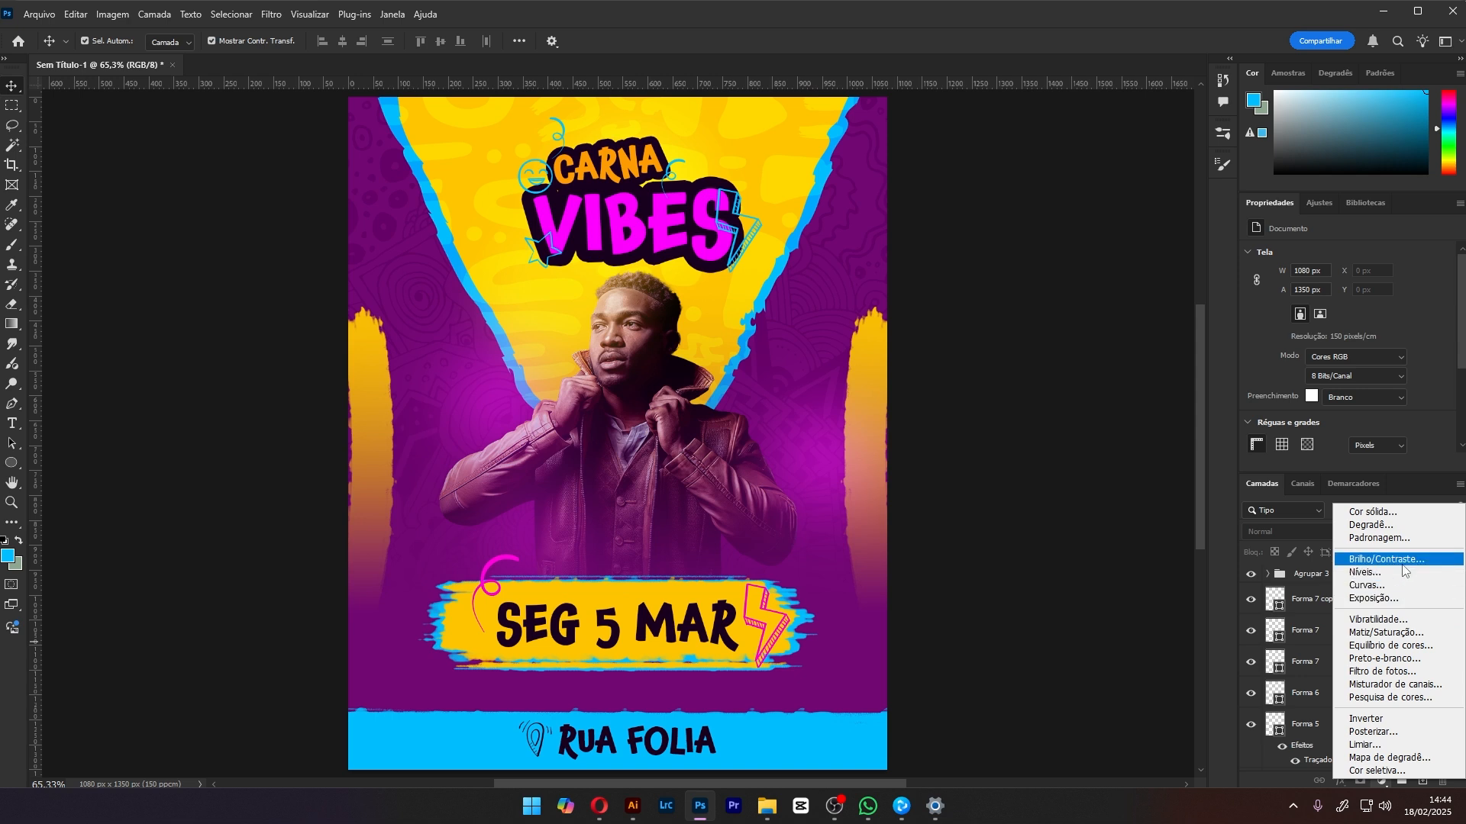
{"action": "left_click", "coordinate": [1412, 647]}
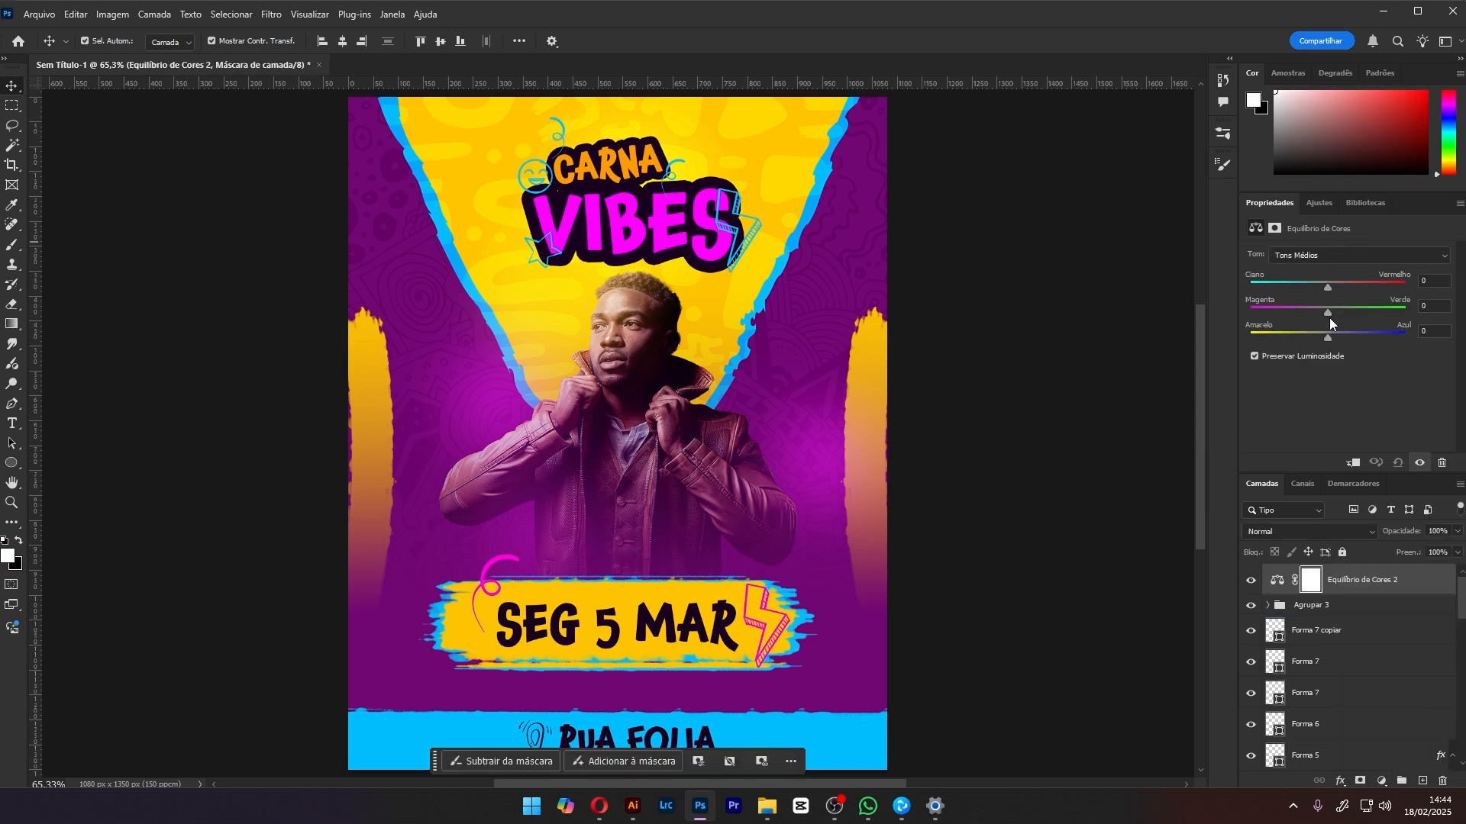
{"action": "left_click_drag", "start_coordinate": [1326, 337], "coordinate": [1363, 339]}
{"action": "left_click_drag", "start_coordinate": [1330, 336], "coordinate": [1331, 336]}
{"action": "left_click_drag", "start_coordinate": [1331, 287], "coordinate": [1332, 284]}
Set the Color Balance highlights to -3 cyan-red, -14 magenta-green and -3 yellow-blue
{"action": "left_click", "coordinate": [1311, 255]}
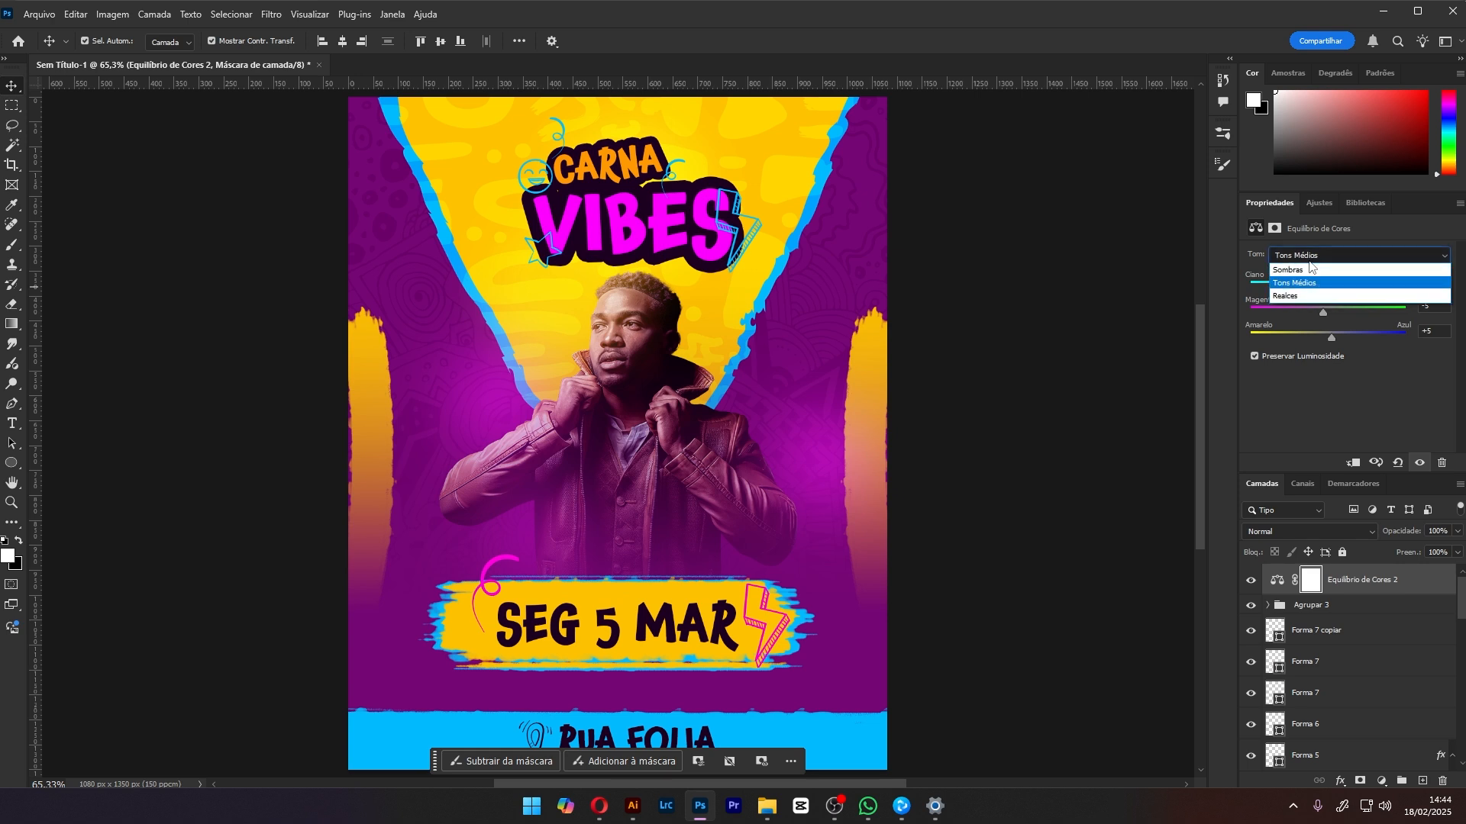
{"action": "left_click", "coordinate": [1306, 295]}
{"action": "left_click_drag", "start_coordinate": [1319, 316], "coordinate": [1315, 316]}
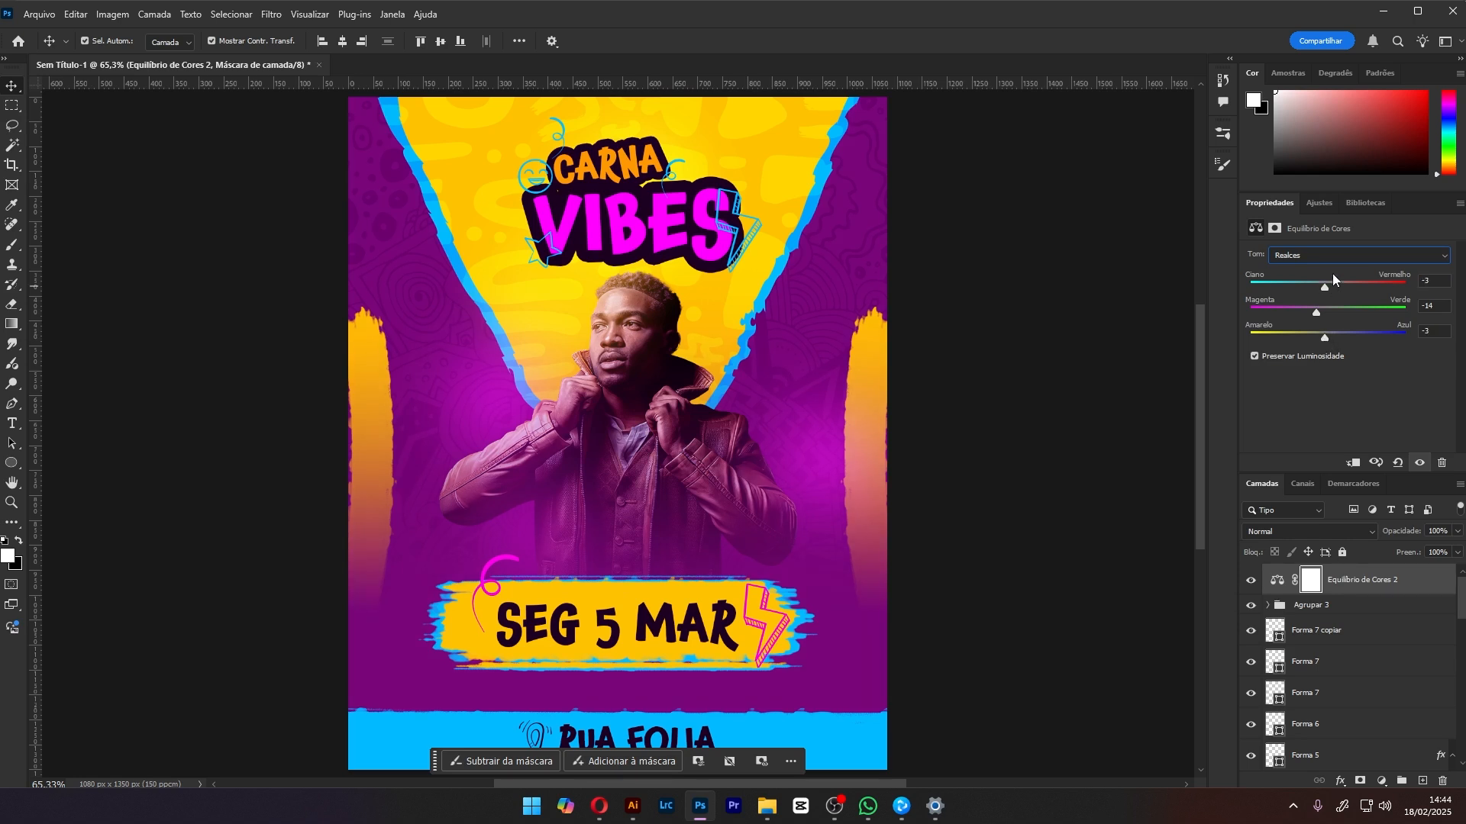
Set the Color Balance shadows to +8 cyan-red, +6 magenta-green and +18 yellow-blue
{"action": "left_click", "coordinate": [1312, 251]}
{"action": "left_click", "coordinate": [1298, 268]}
{"action": "left_click_drag", "start_coordinate": [1328, 336], "coordinate": [1333, 287]}
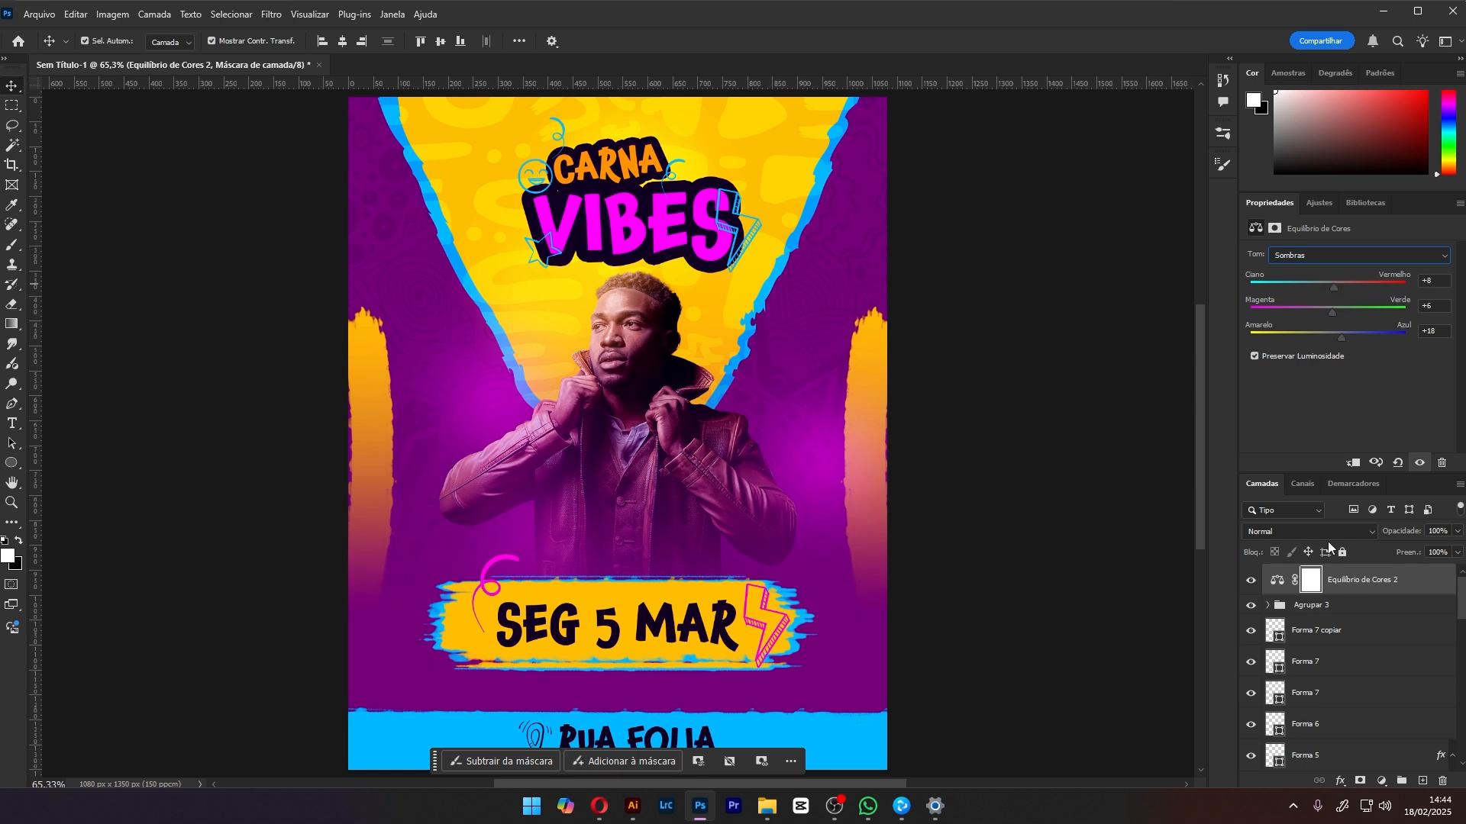
Compare the poster with and without the Color Balance adjustment, leaving it visible and no layer selected
{"action": "left_click", "coordinate": [1249, 580]}
{"action": "left_click", "coordinate": [1250, 581]}
{"action": "left_click", "coordinate": [1249, 581]}
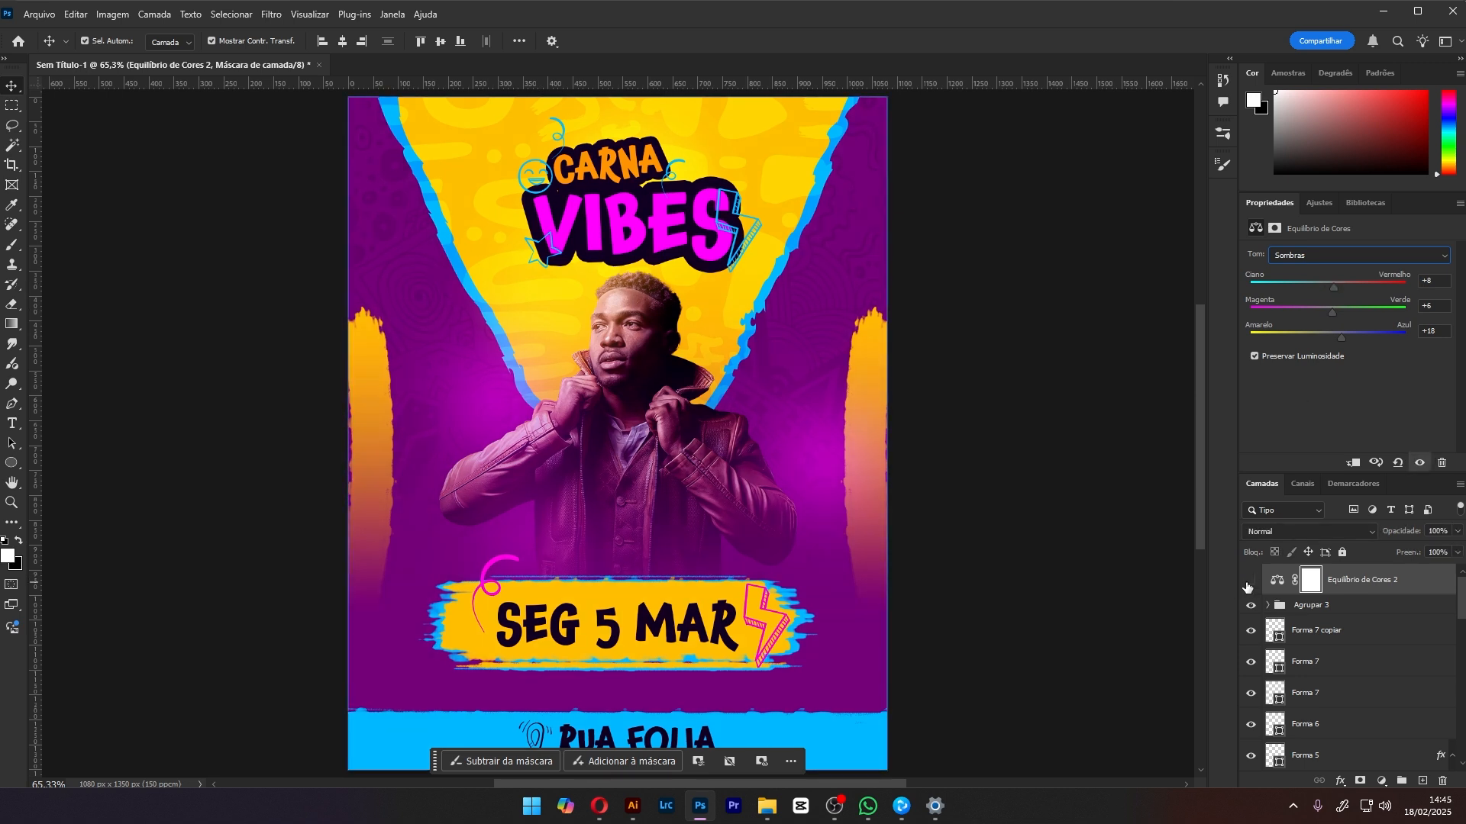
{"action": "left_click", "coordinate": [1250, 581]}
{"action": "left_click", "coordinate": [1250, 581]}
{"action": "left_click", "coordinate": [1106, 361]}
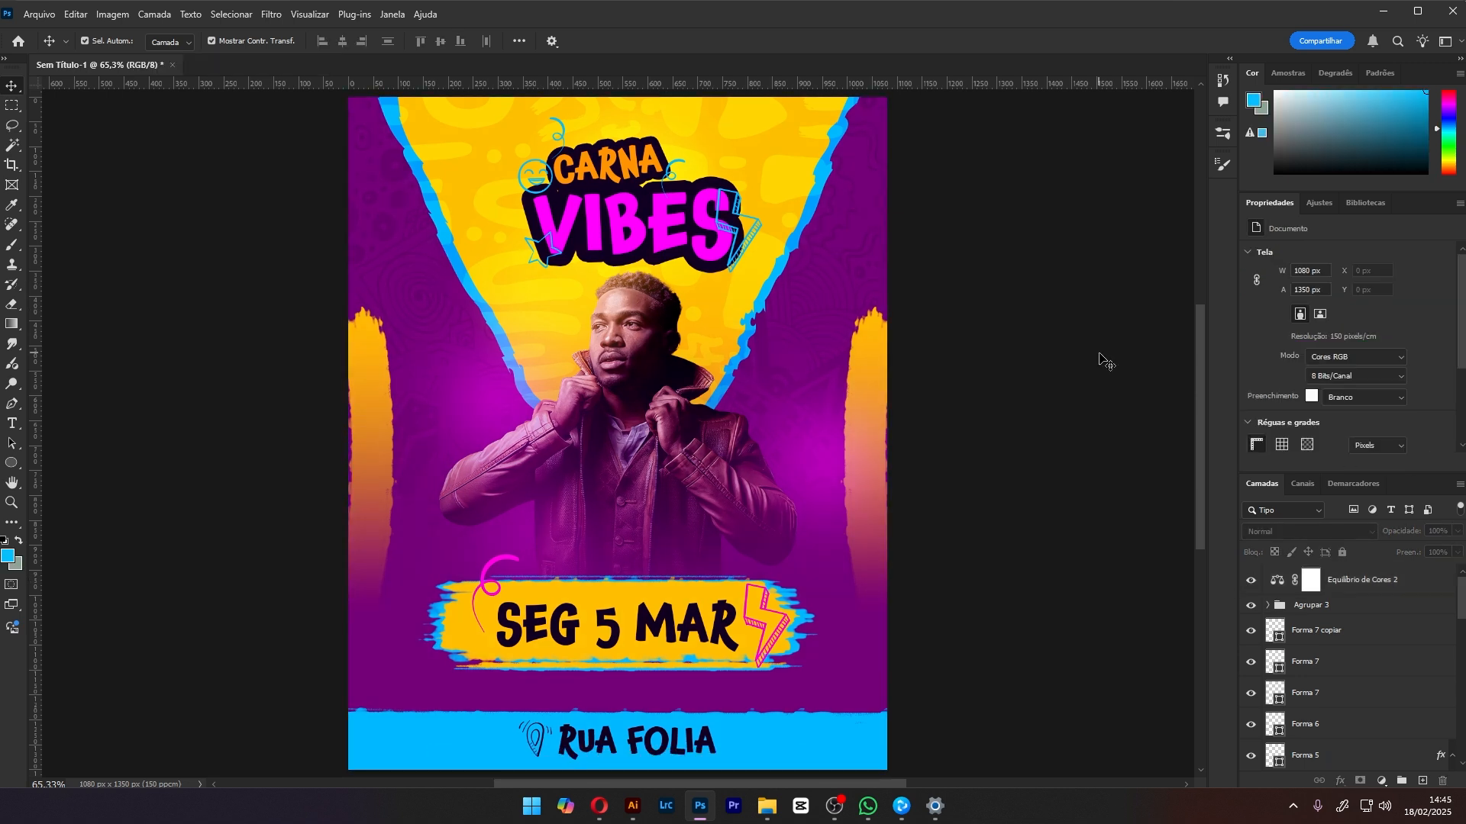